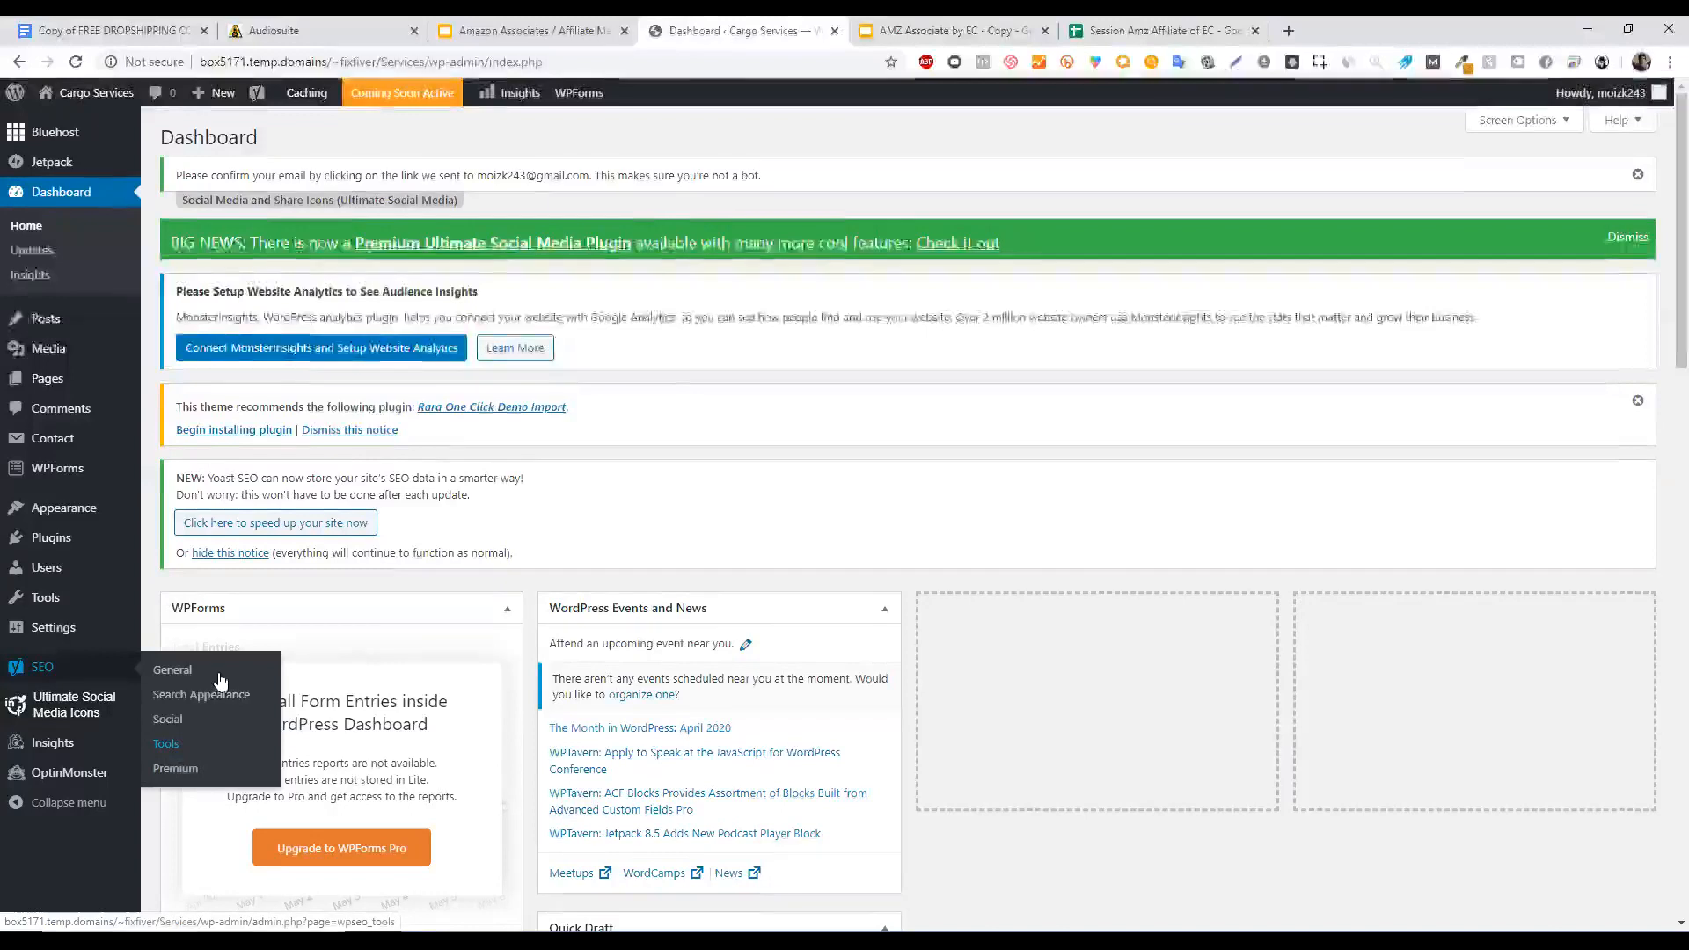
Open Yoast SEO General, dismiss the email-confirmation notice, view Features, then switch to the Sitemap slides.
{"action": "left_click", "coordinate": [211, 694]}
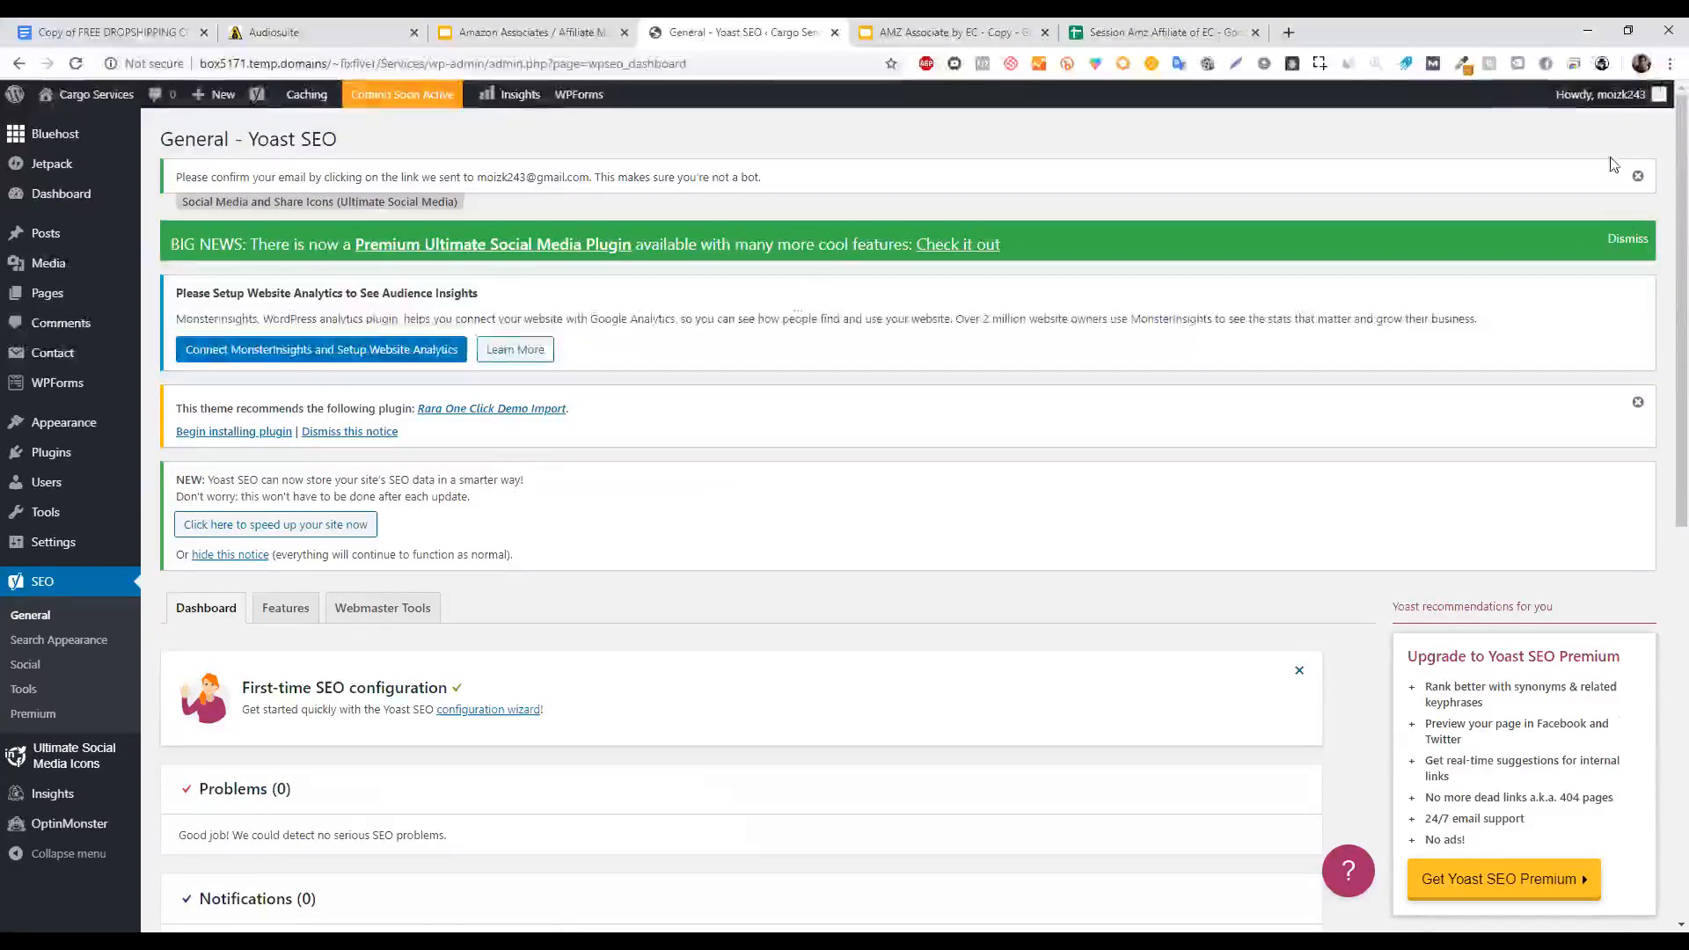
{"action": "left_click", "coordinate": [1638, 176]}
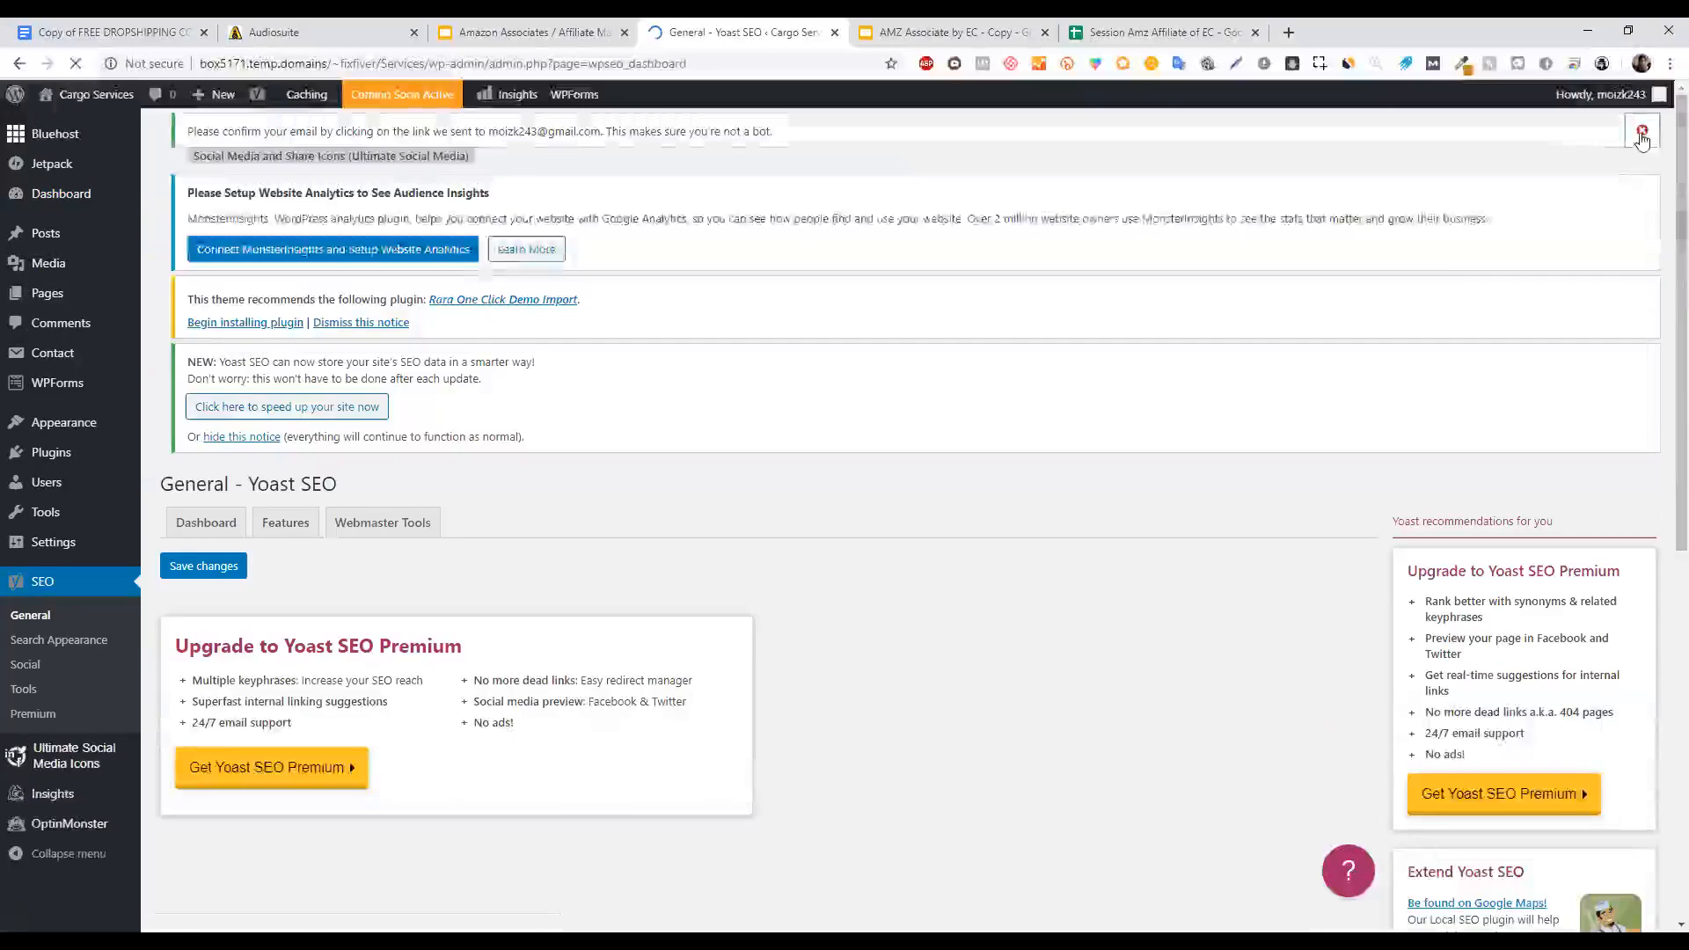
{"action": "left_click", "coordinate": [1642, 133]}
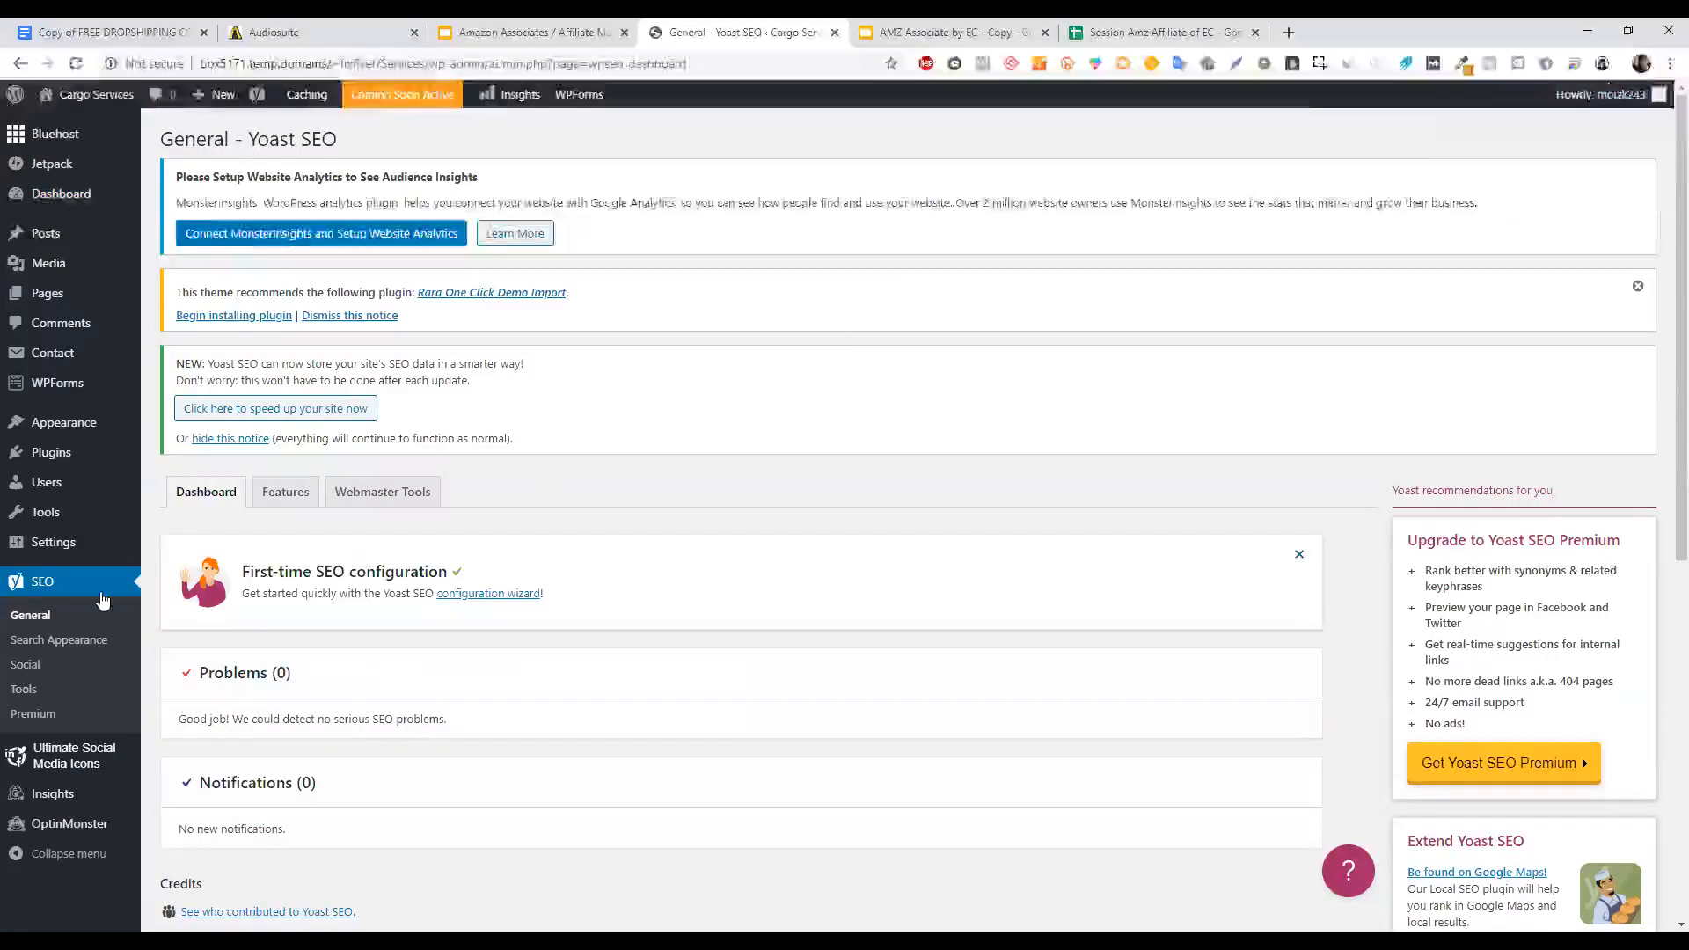
{"action": "left_click", "coordinate": [286, 492]}
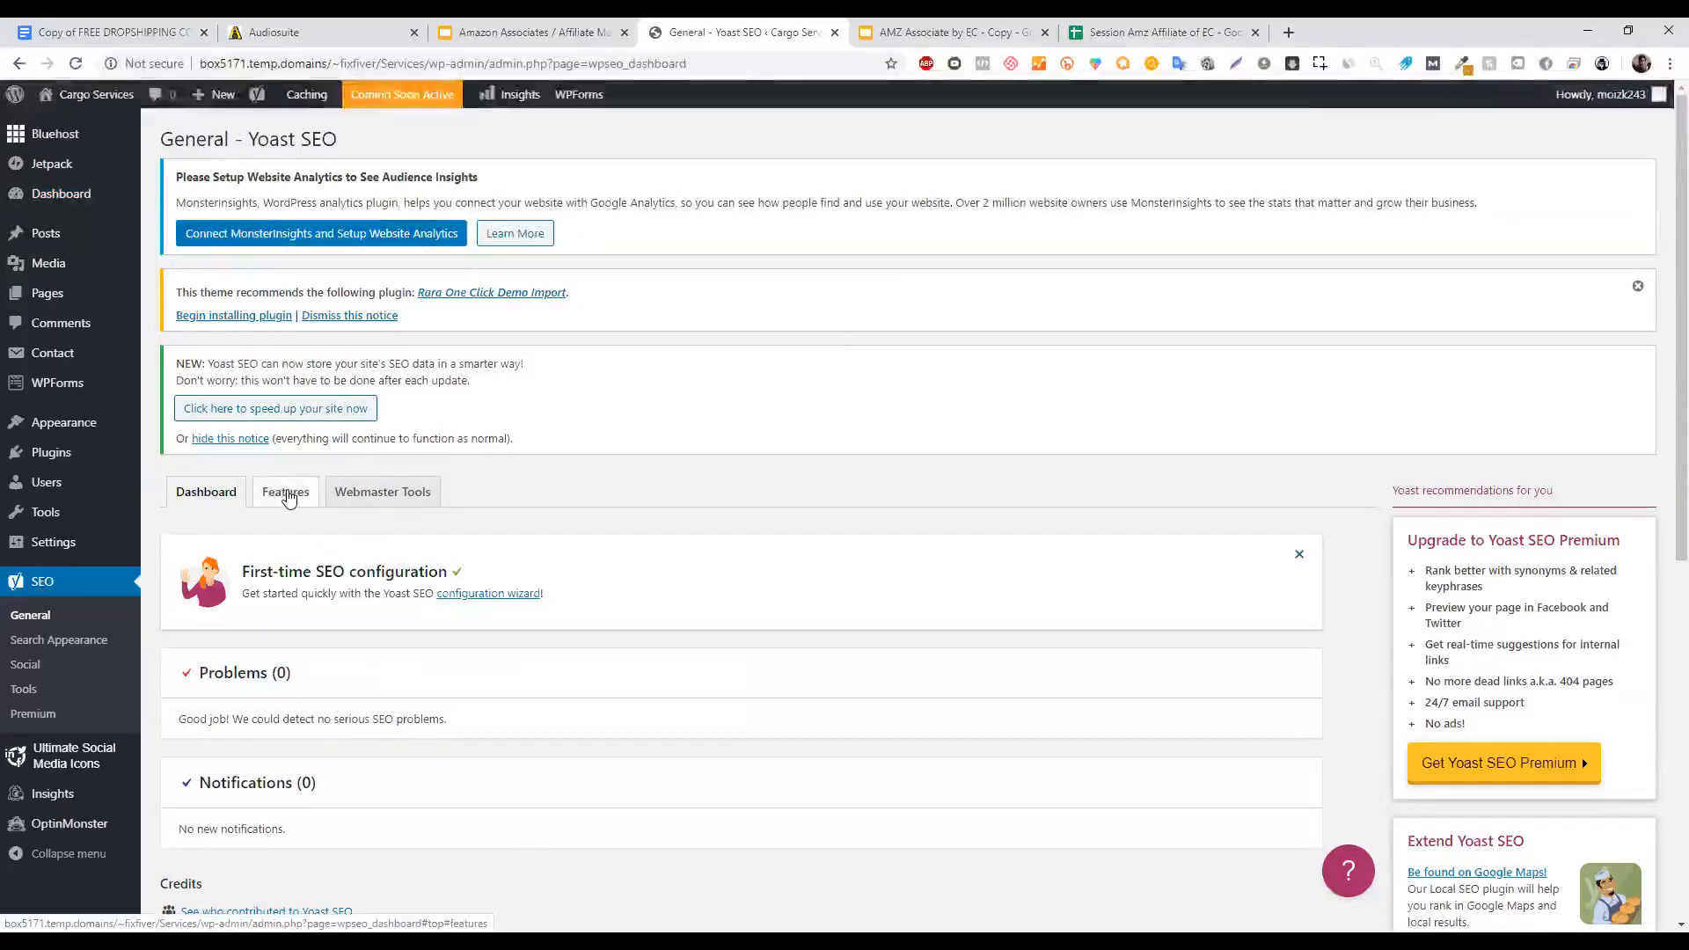
{"action": "left_click", "coordinate": [895, 24]}
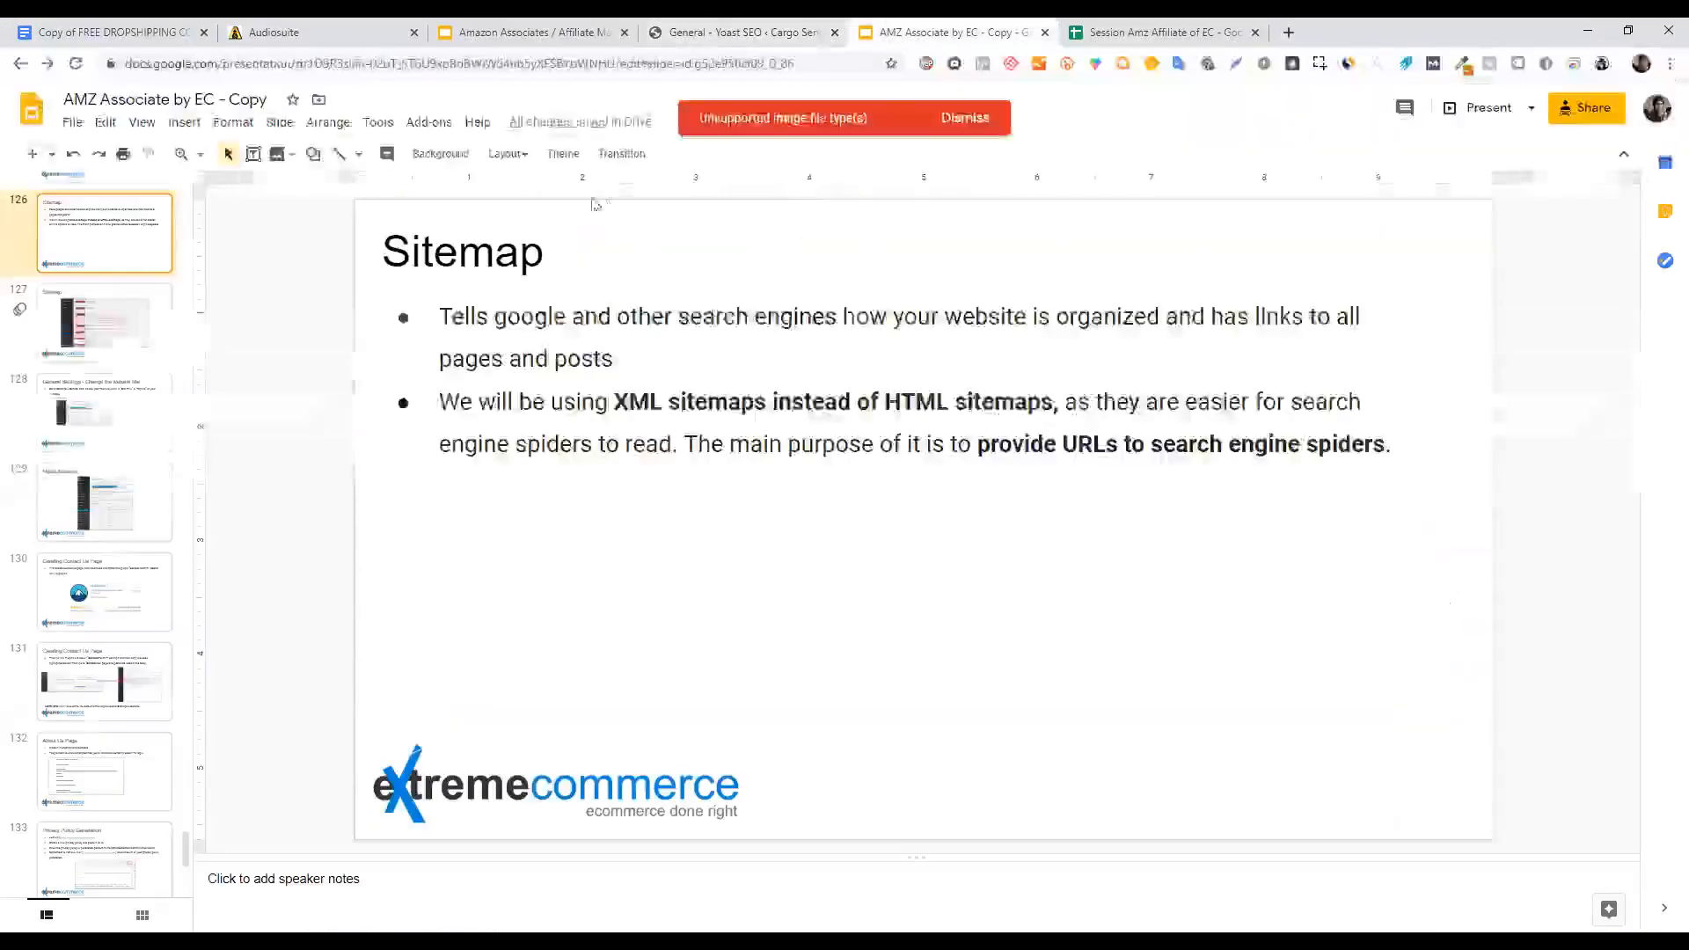
Close the 'AMZ Associate by EC - Copy' deck, view slide 132's Yoast screenshot, and return to Yoast Features.
{"action": "left_click", "coordinate": [1045, 31]}
{"action": "left_click", "coordinate": [607, 31]}
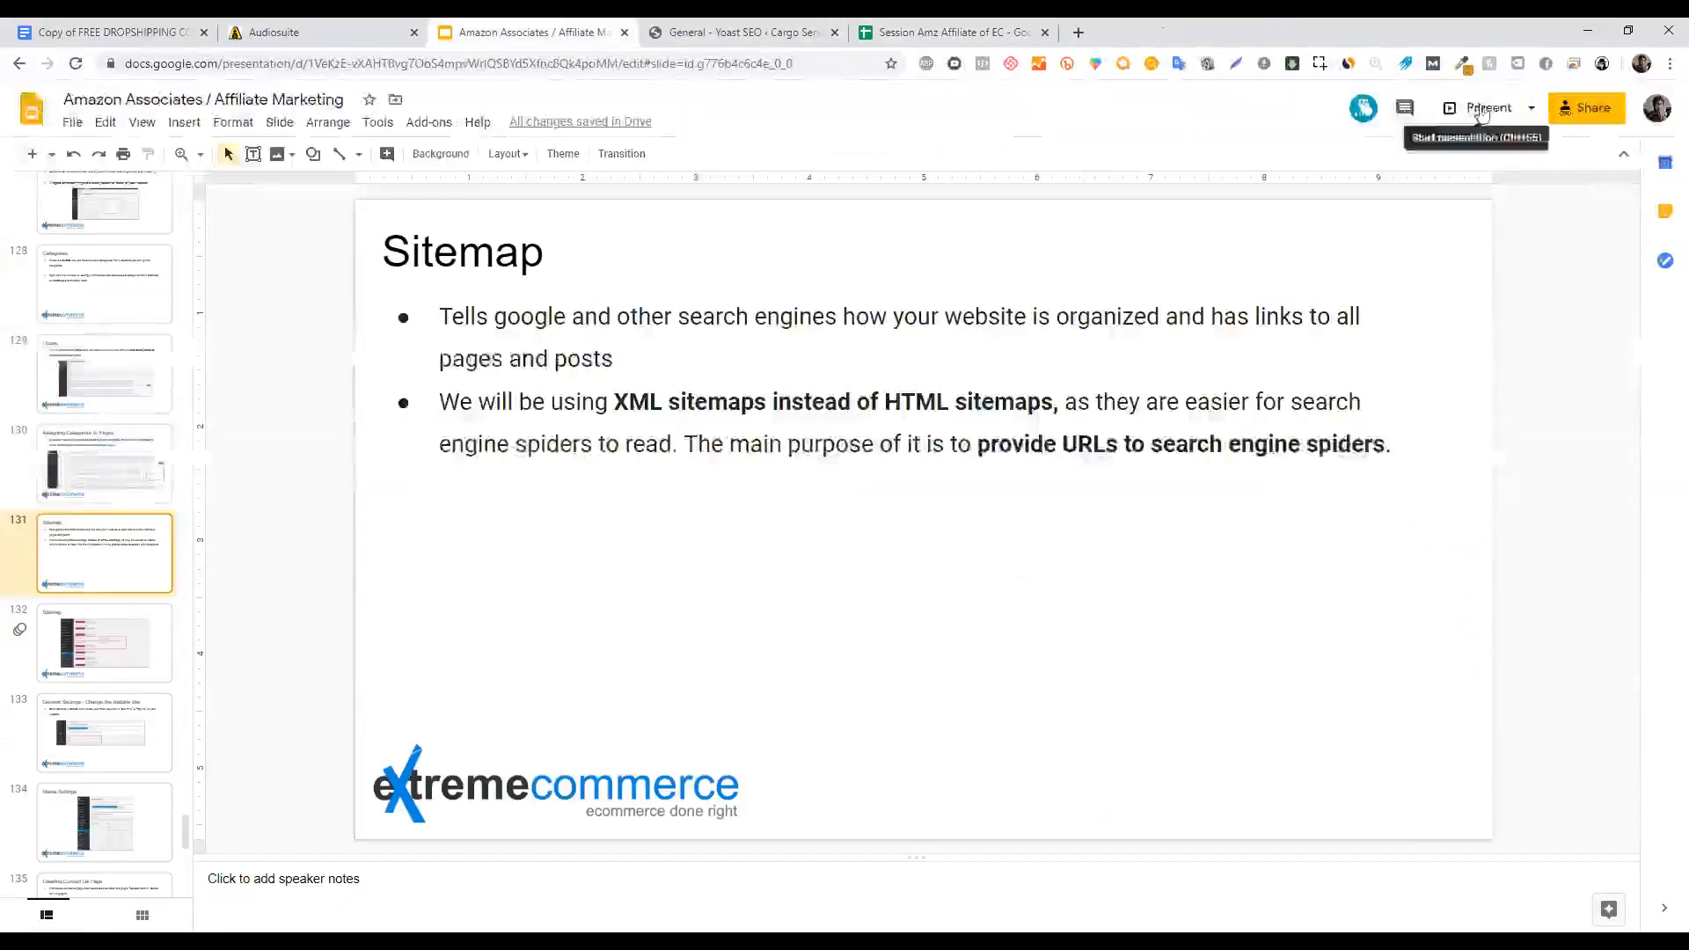
{"action": "left_click", "coordinate": [113, 664]}
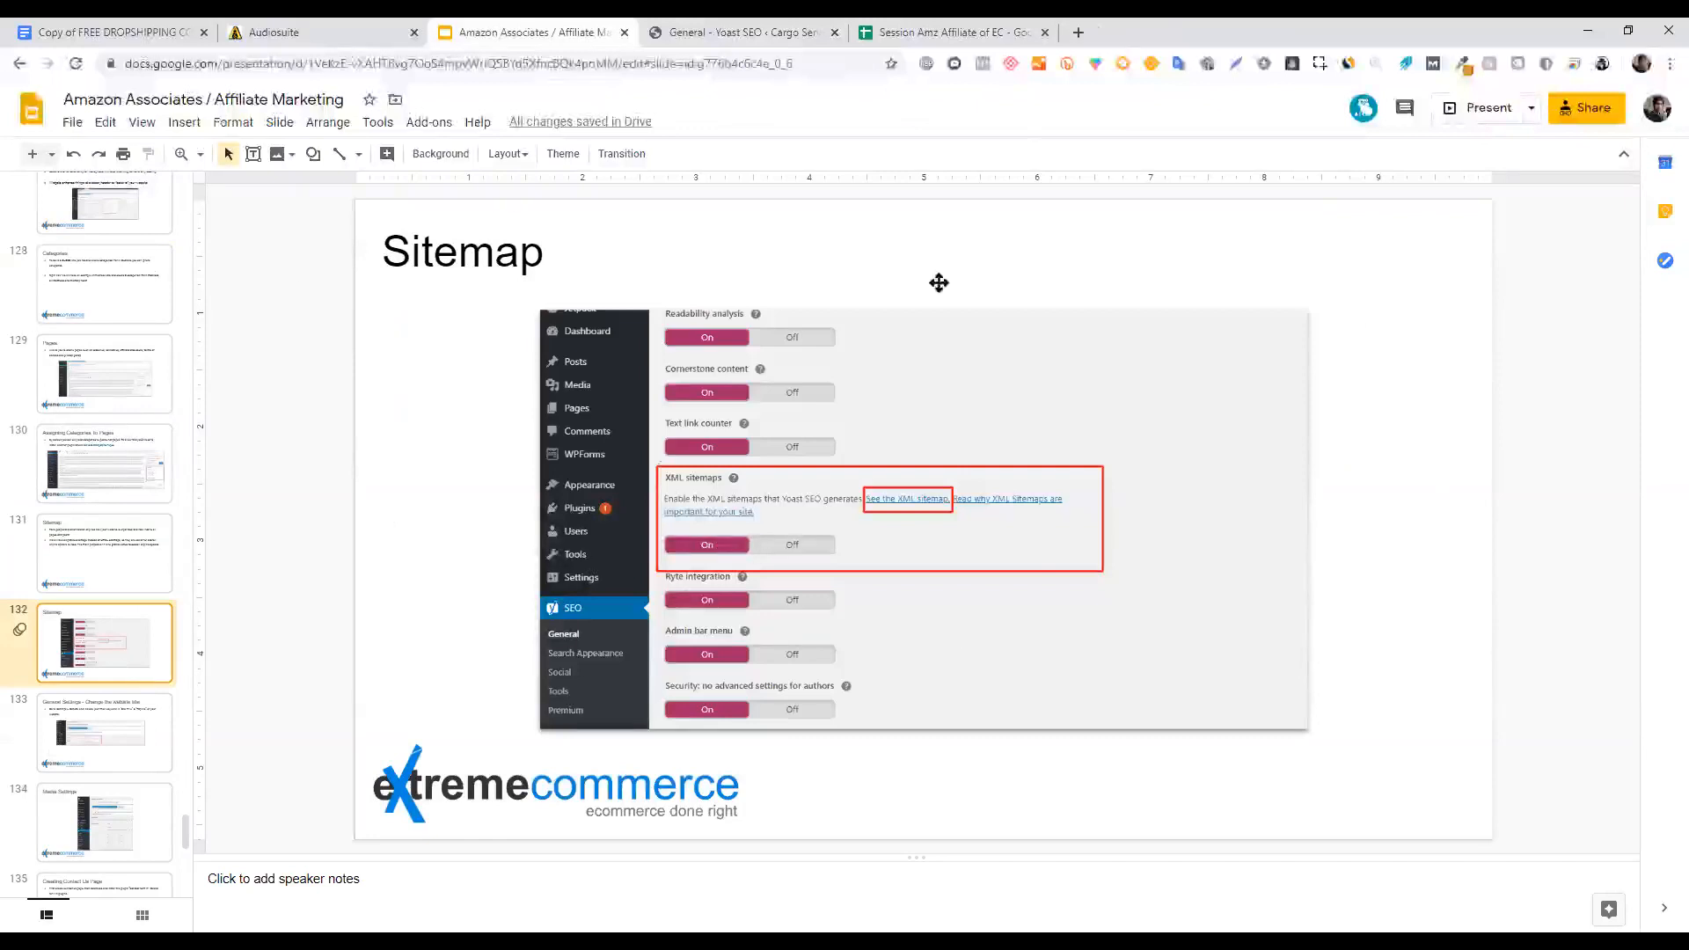
{"action": "left_click", "coordinate": [739, 28]}
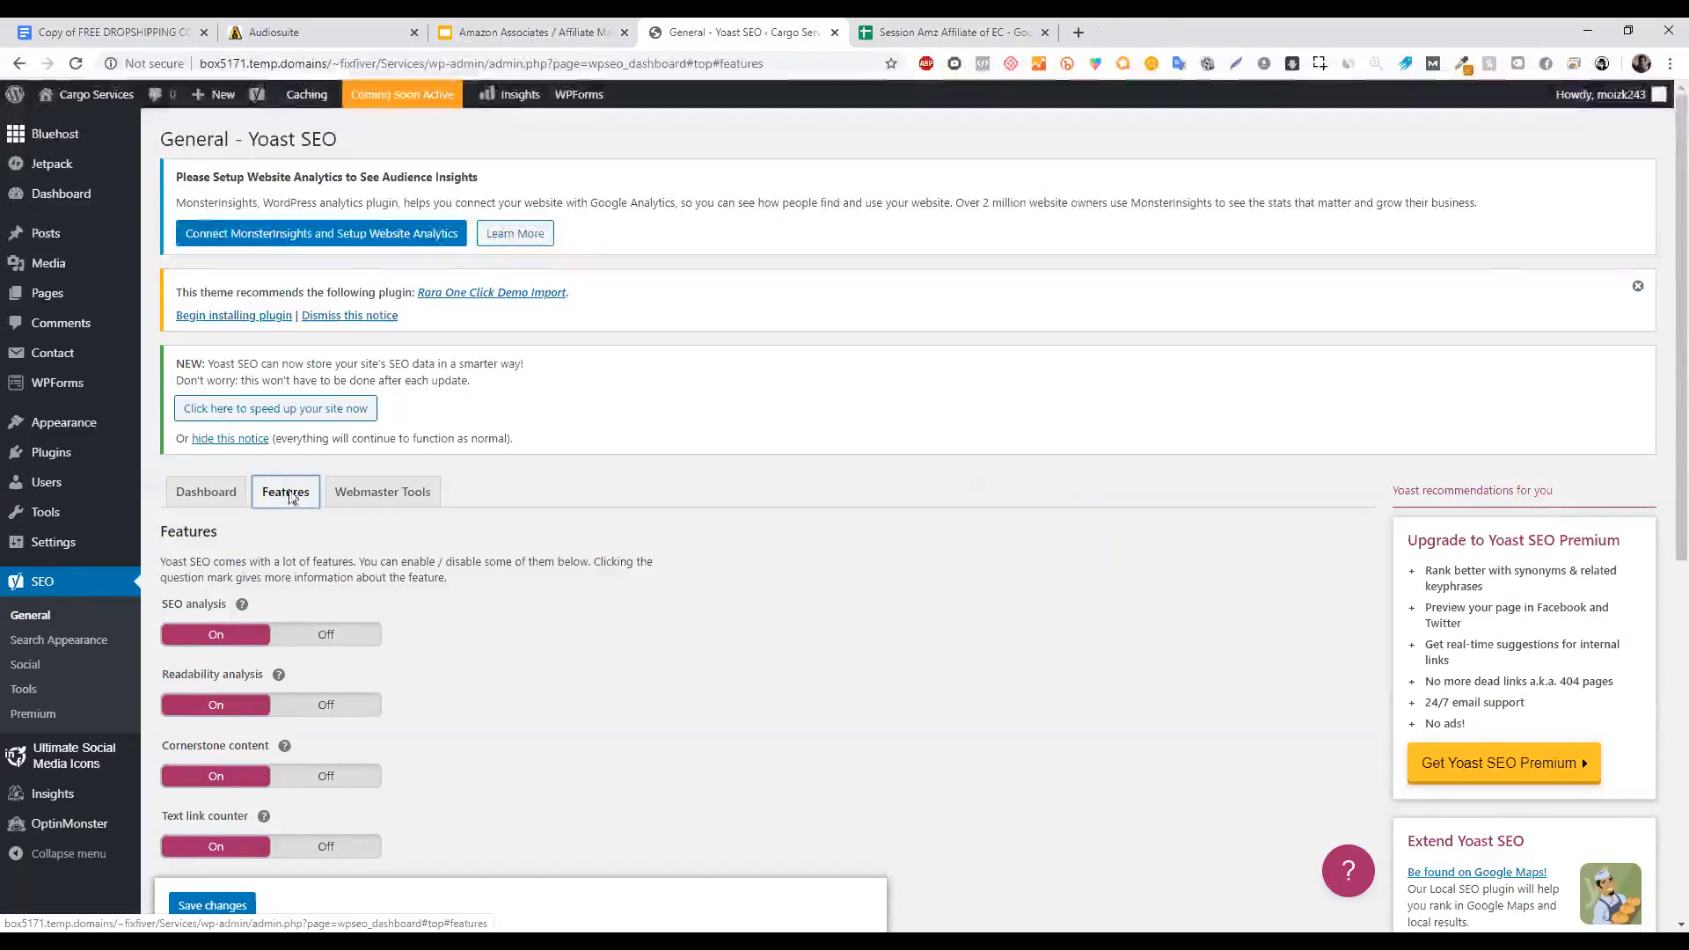
{"action": "scroll", "coordinate": [1663, 375], "scroll_direction": "down", "scroll_amount": 1}
{"action": "scroll", "coordinate": [1663, 376], "scroll_direction": "down", "scroll_amount": 3}
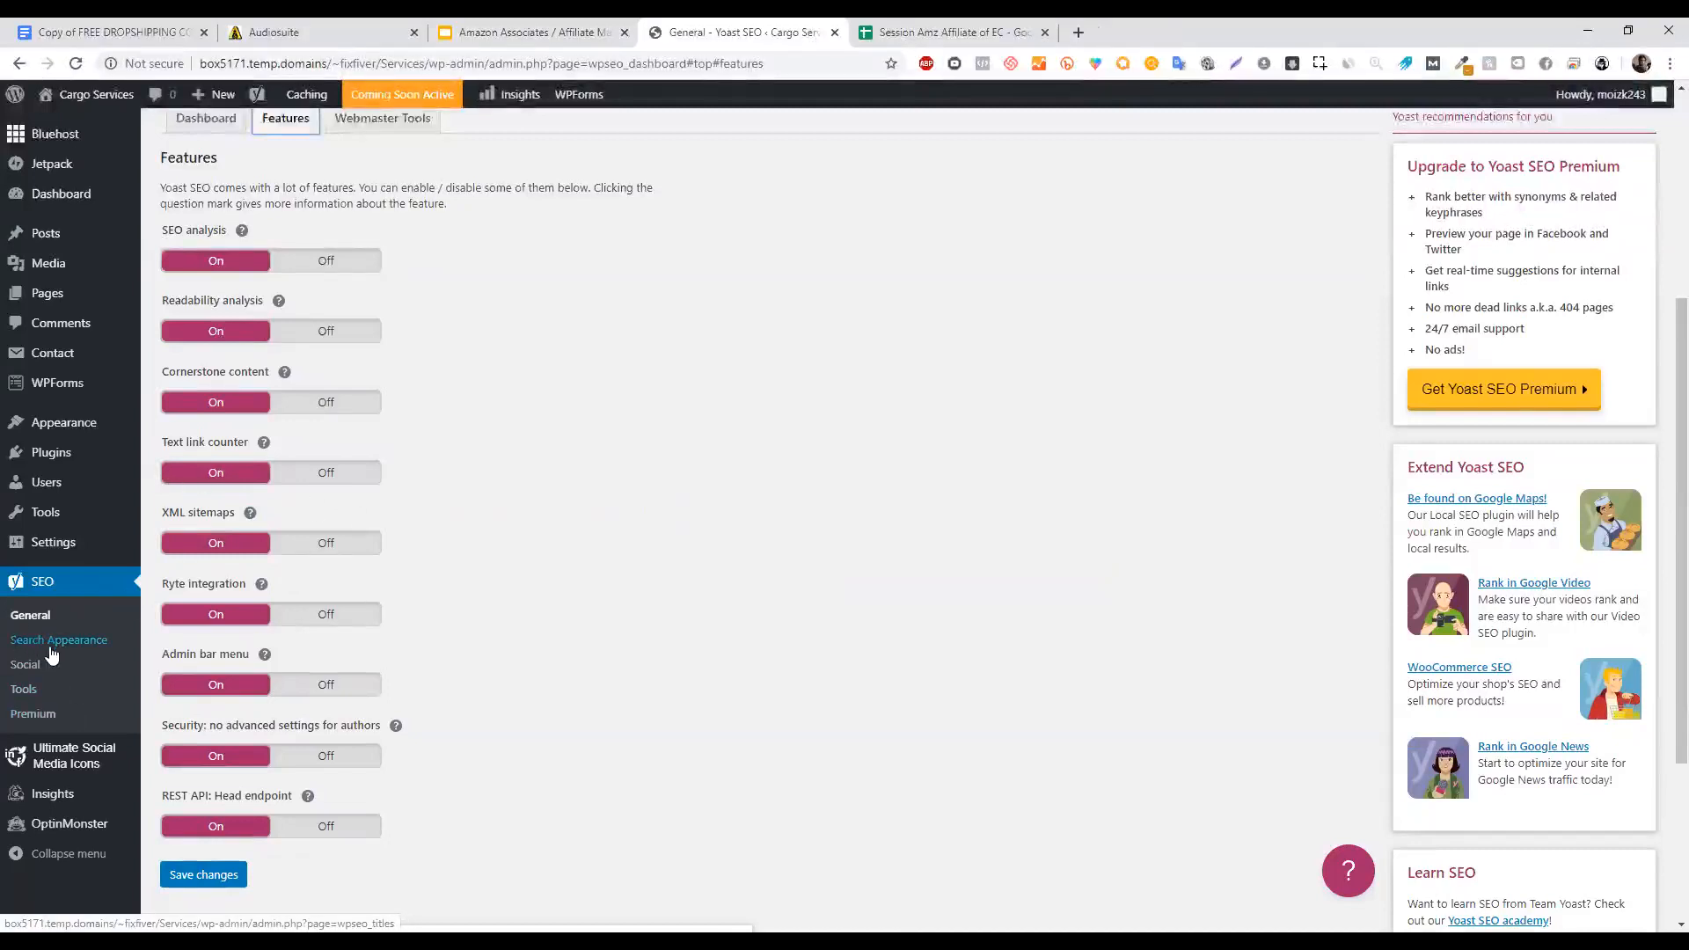
{"action": "scroll", "coordinate": [1663, 519], "scroll_direction": "up", "scroll_amount": 1}
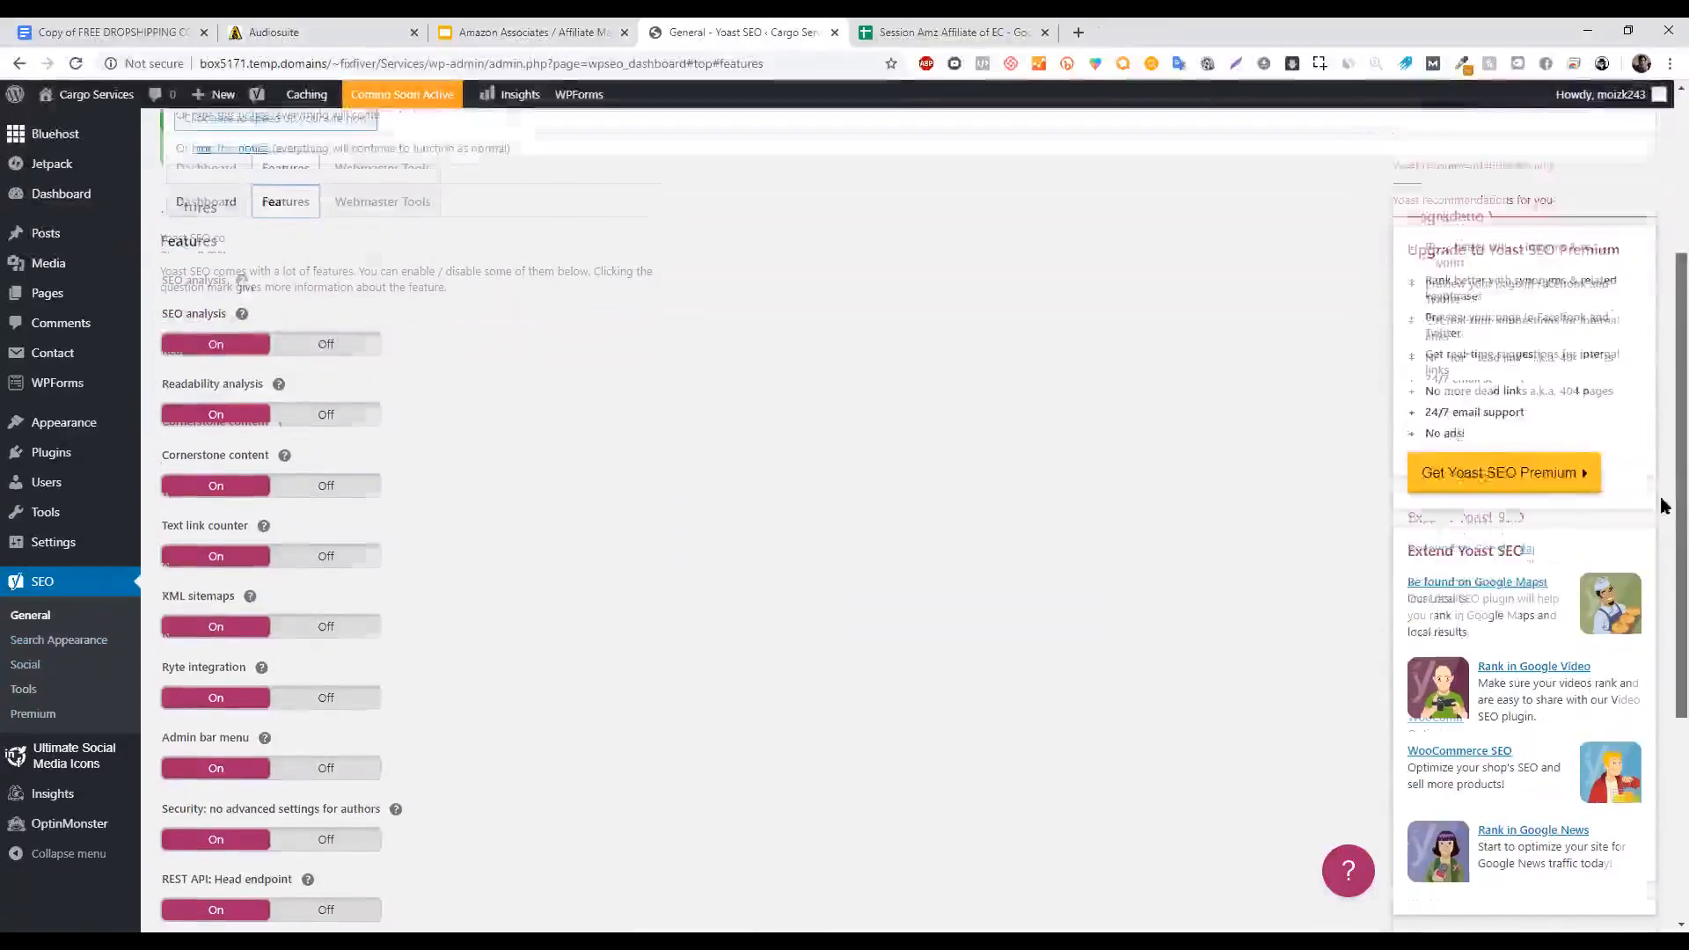
{"action": "left_click_drag", "start_coordinate": [1661, 511], "coordinate": [1661, 455]}
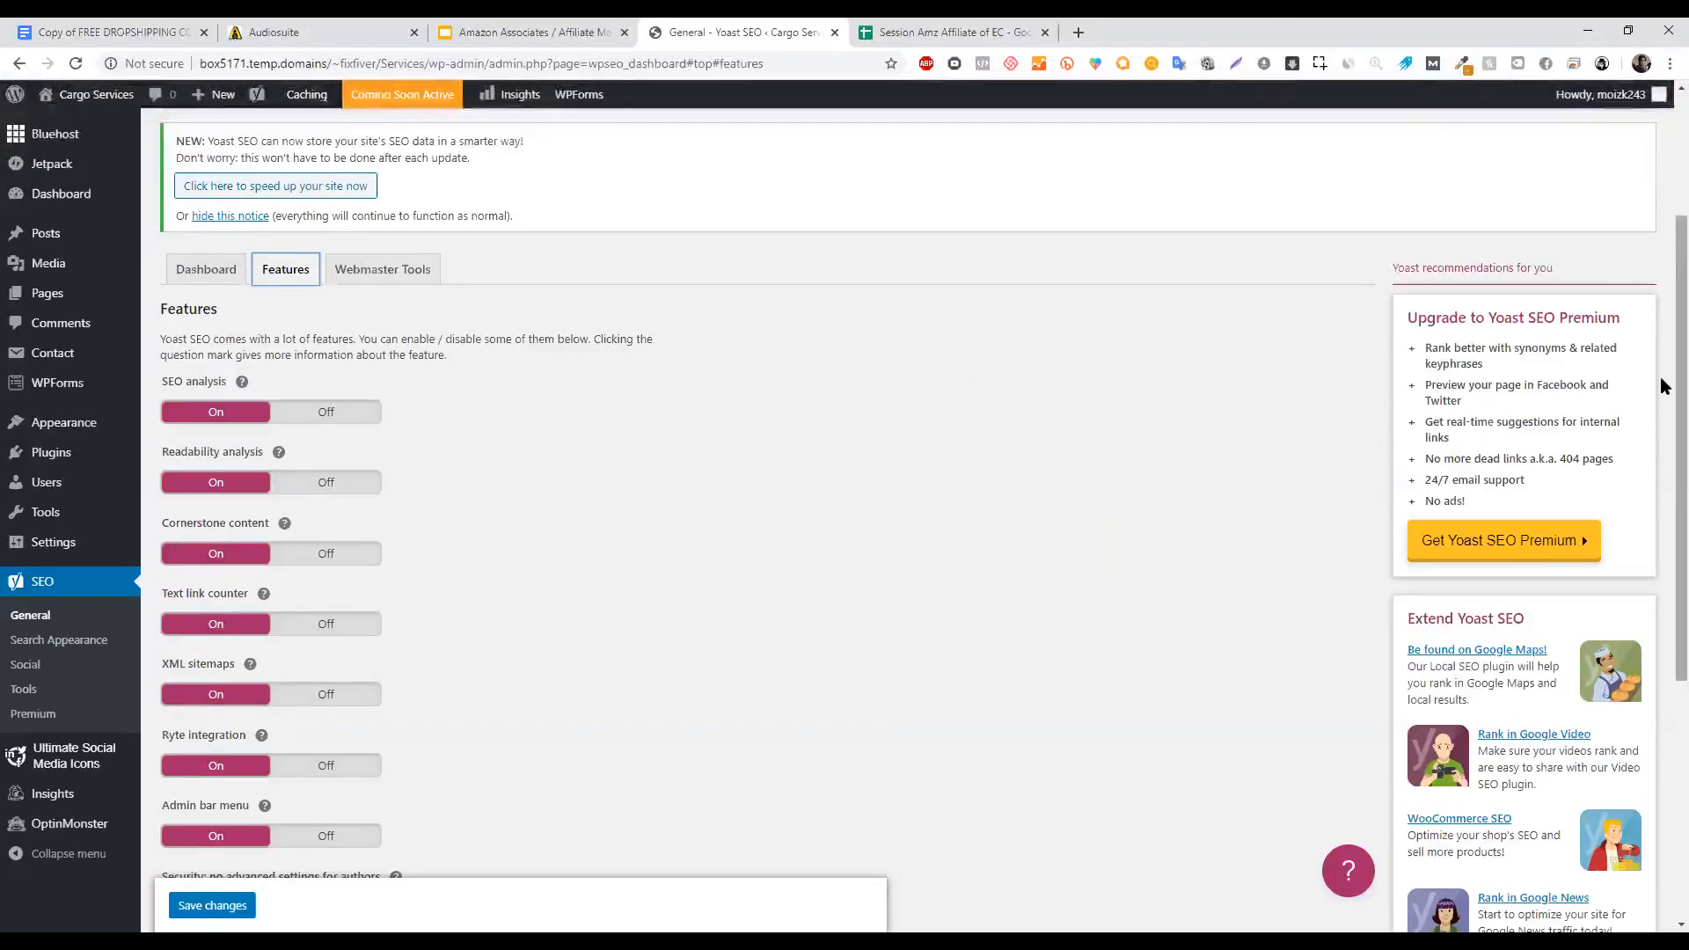
{"action": "scroll", "coordinate": [1663, 563], "scroll_direction": "down", "scroll_amount": 4}
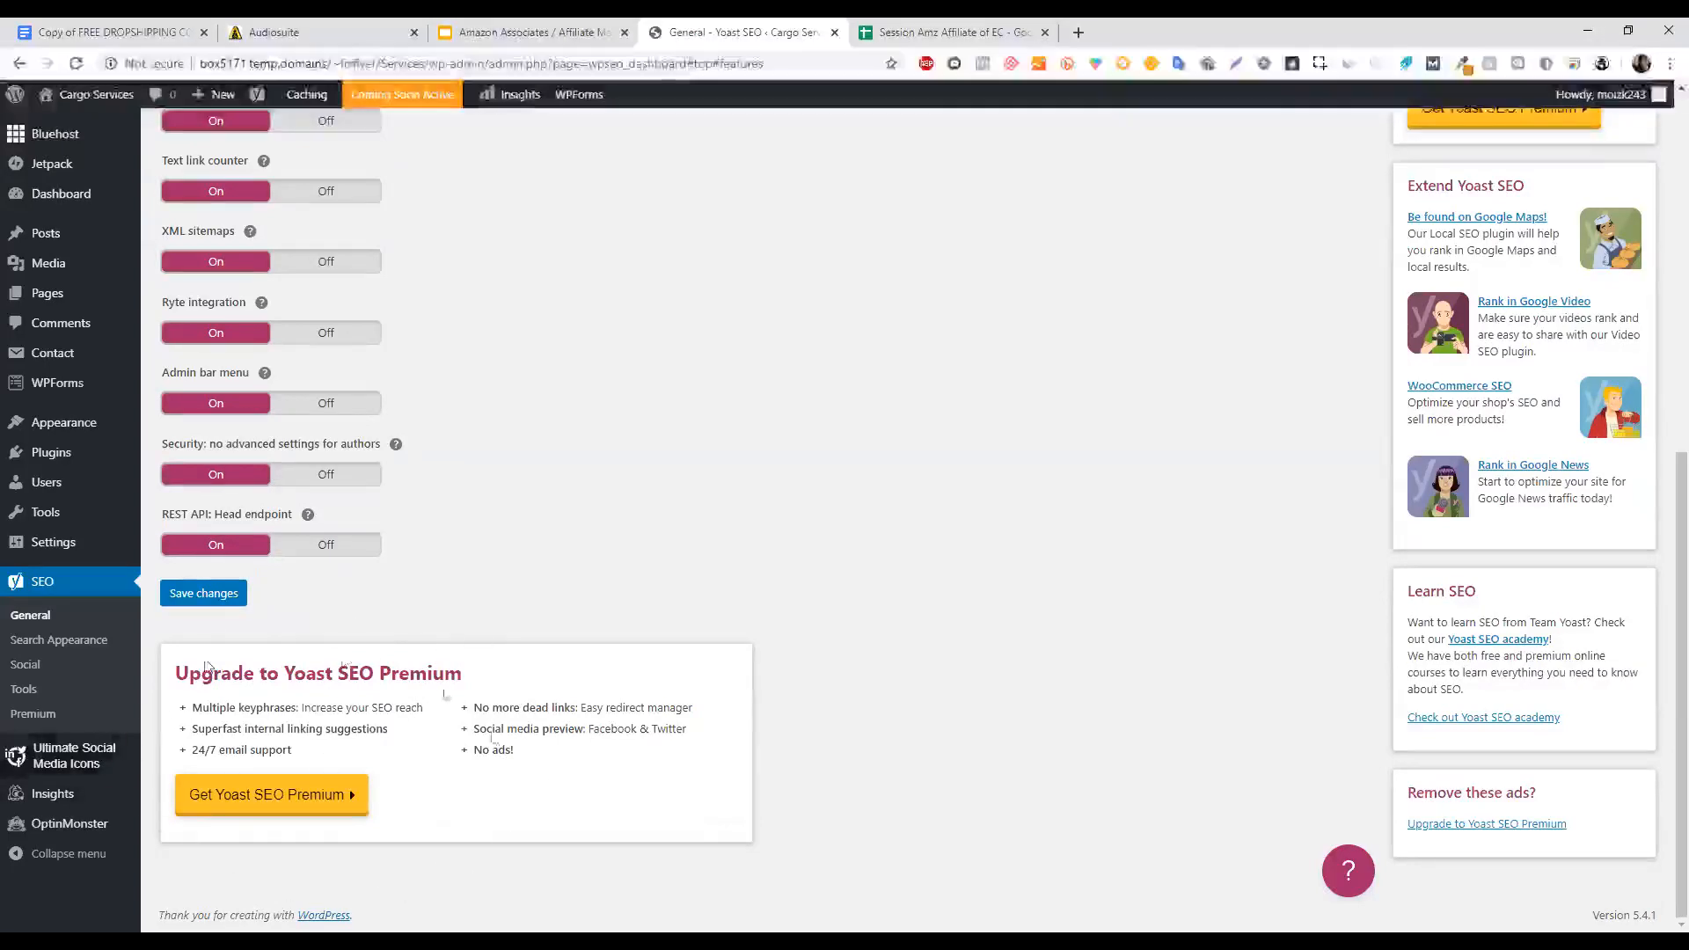
{"action": "left_click_drag", "start_coordinate": [1681, 690], "coordinate": [1681, 508]}
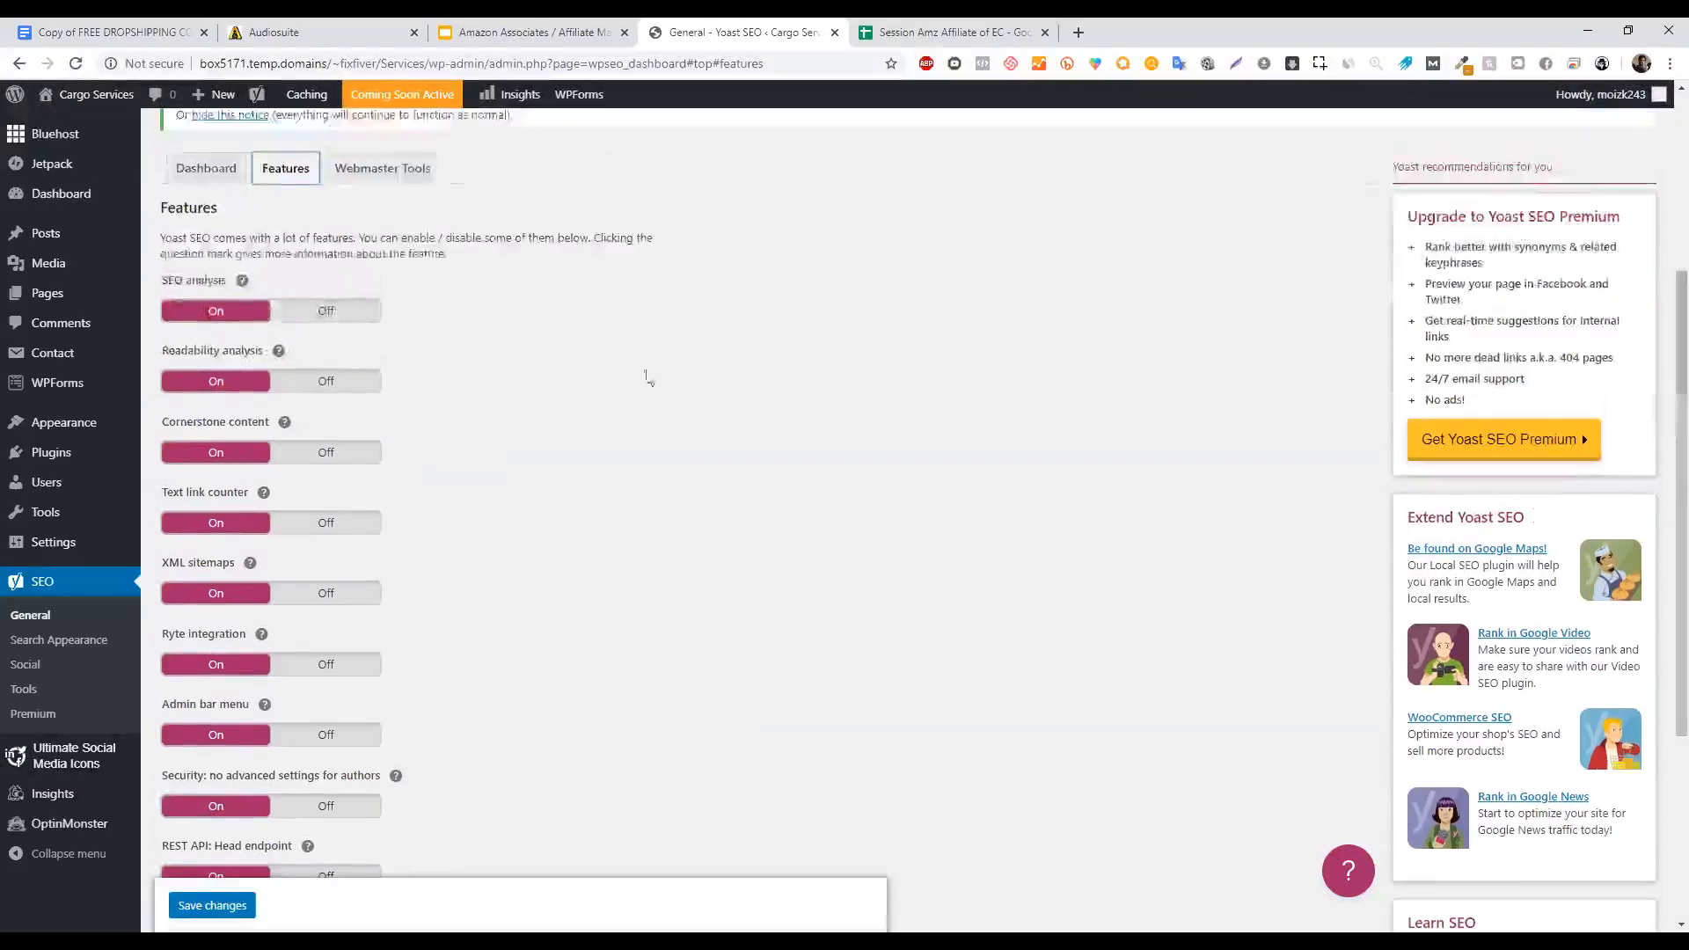
{"action": "scroll", "coordinate": [1665, 485], "scroll_direction": "down", "scroll_amount": 1}
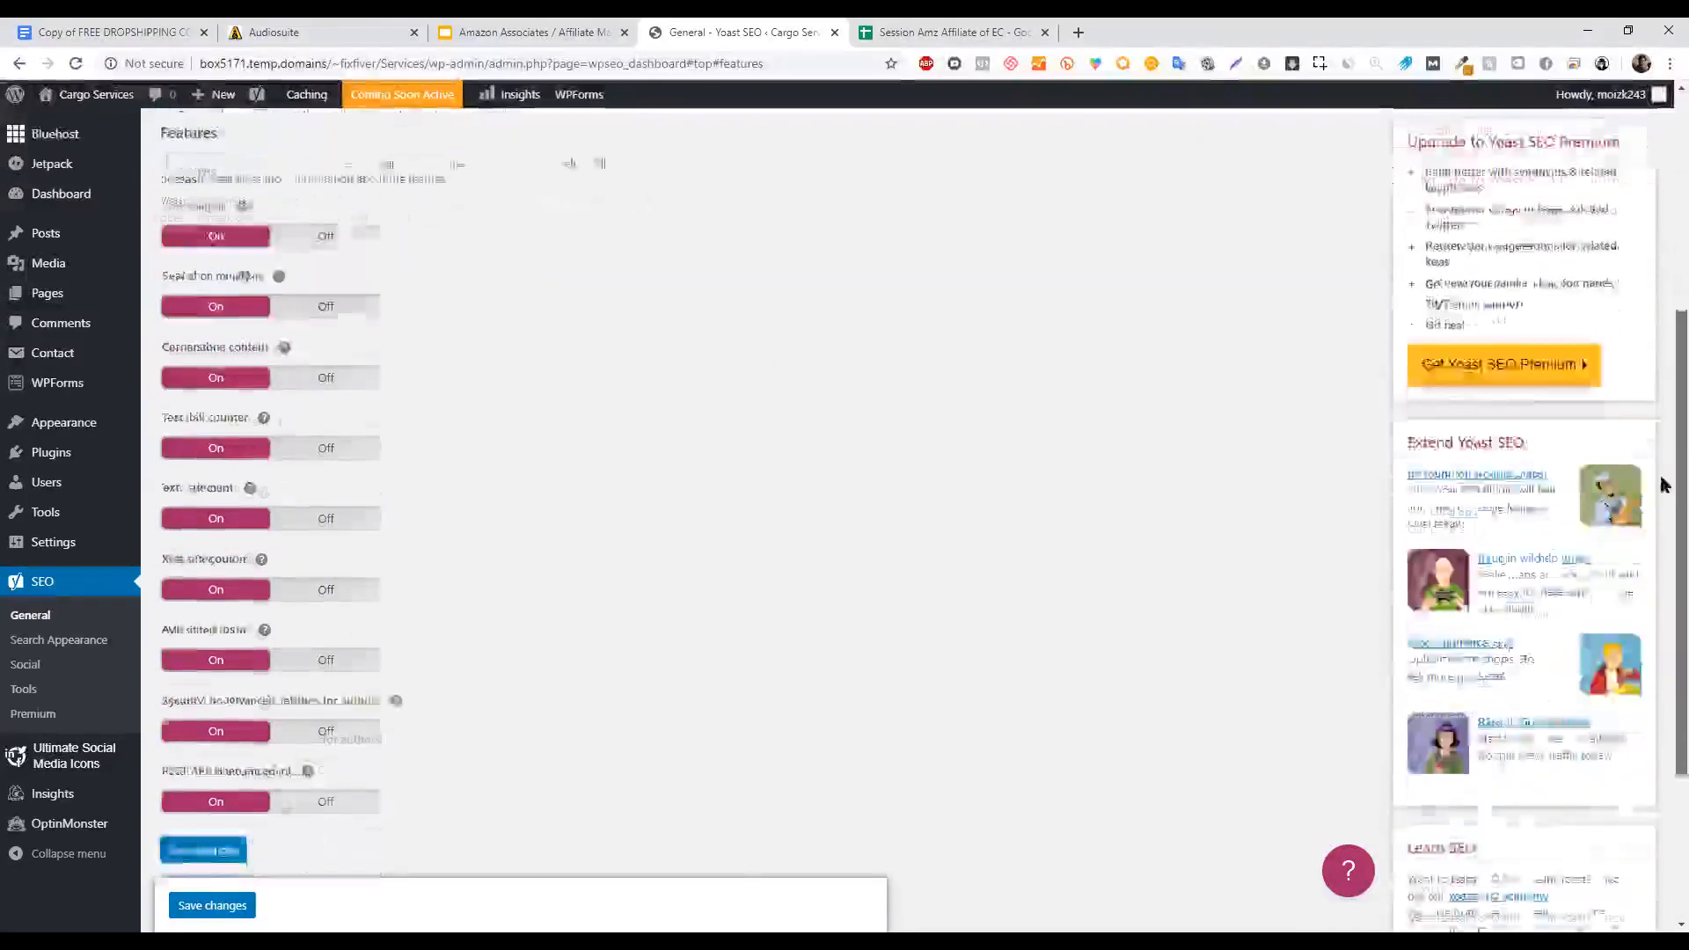
{"action": "scroll", "coordinate": [1665, 486], "scroll_direction": "down", "scroll_amount": 1}
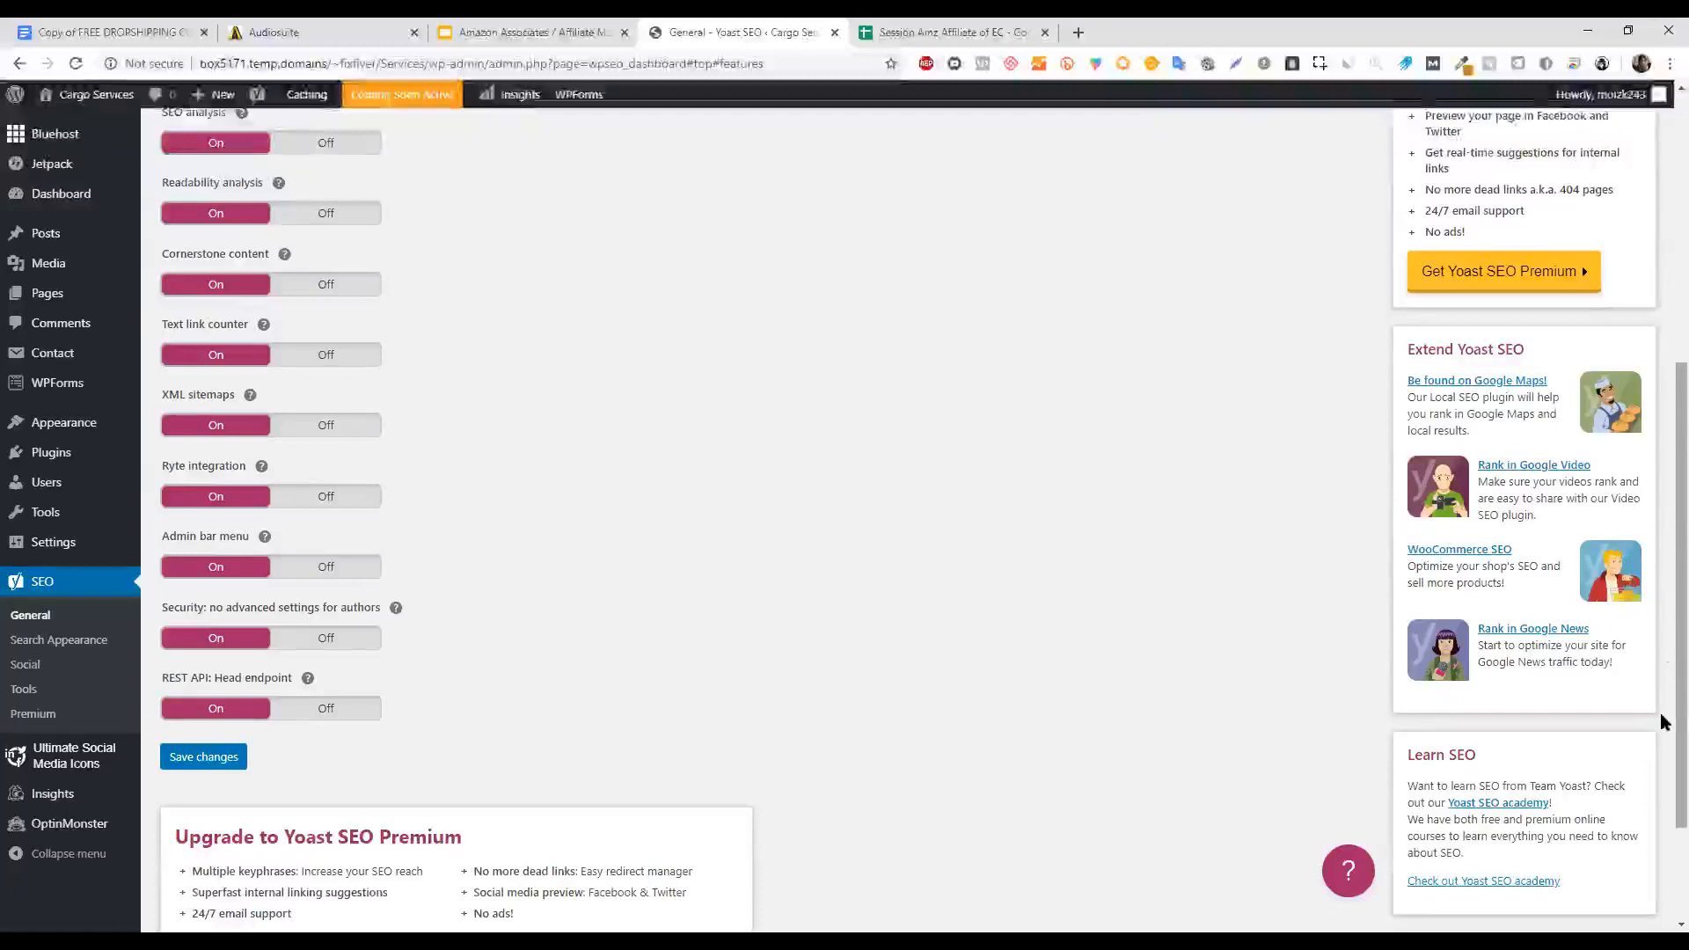
{"action": "scroll", "coordinate": [1660, 699], "scroll_direction": "down", "scroll_amount": 2}
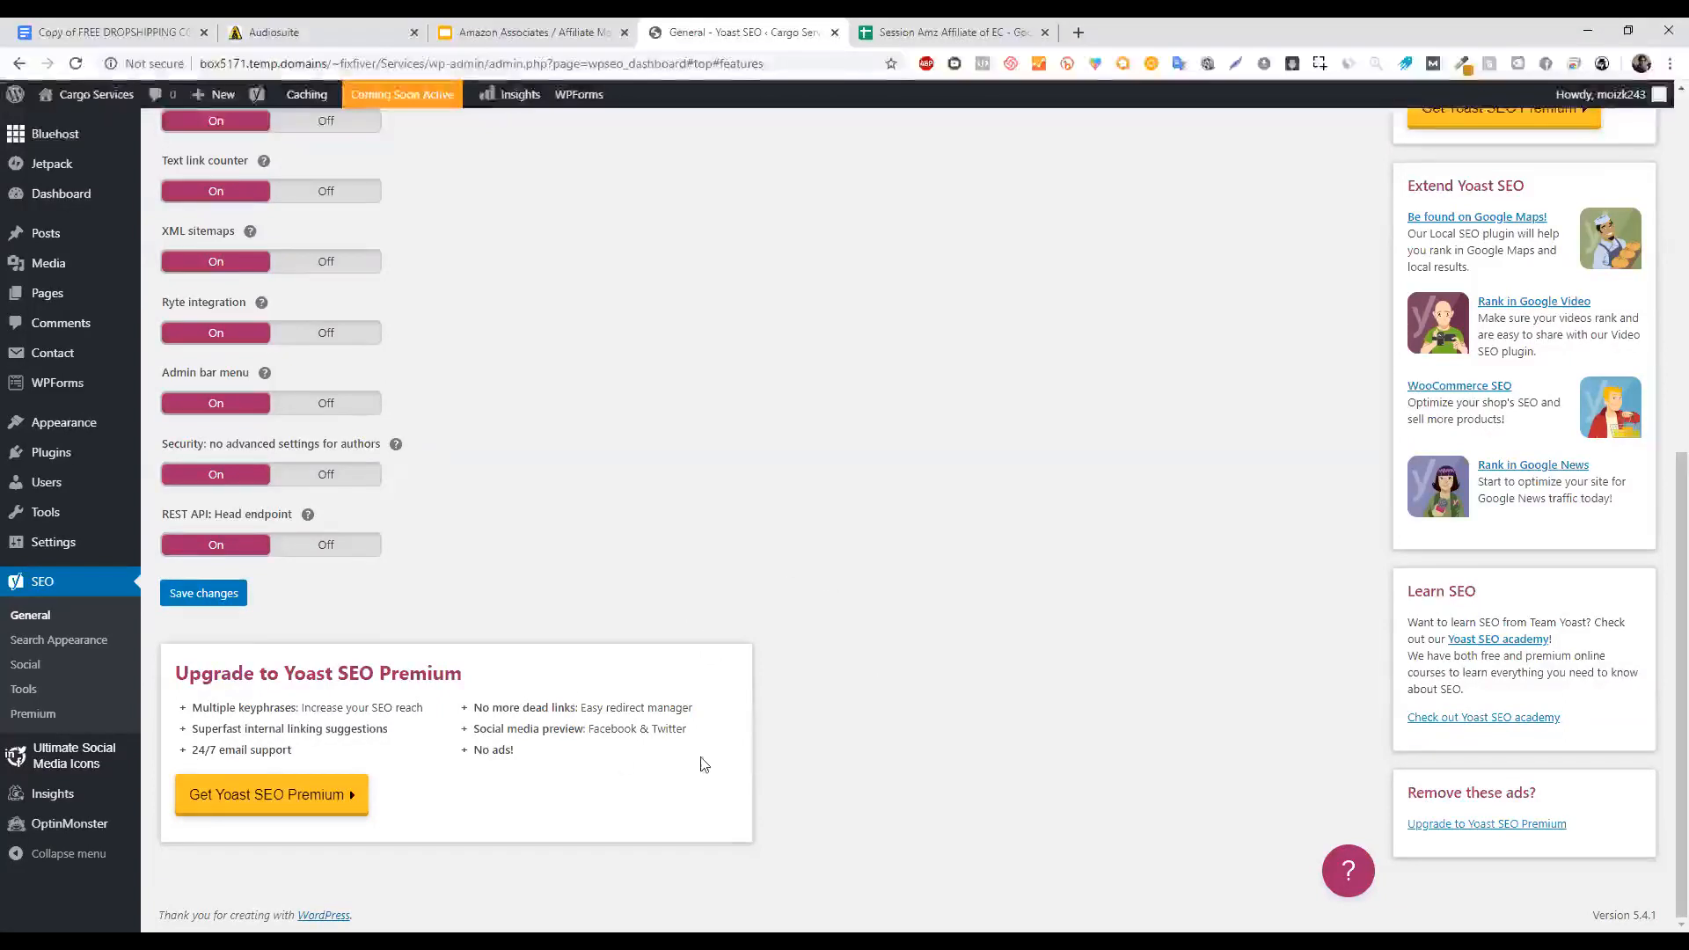
{"action": "mouse_move", "coordinate": [1681, 507]}
{"action": "left_mouse_down"}
{"action": "mouse_move", "coordinate": [1681, 417]}
{"action": "mouse_move", "coordinate": [1681, 526]}
{"action": "left_mouse_up"}
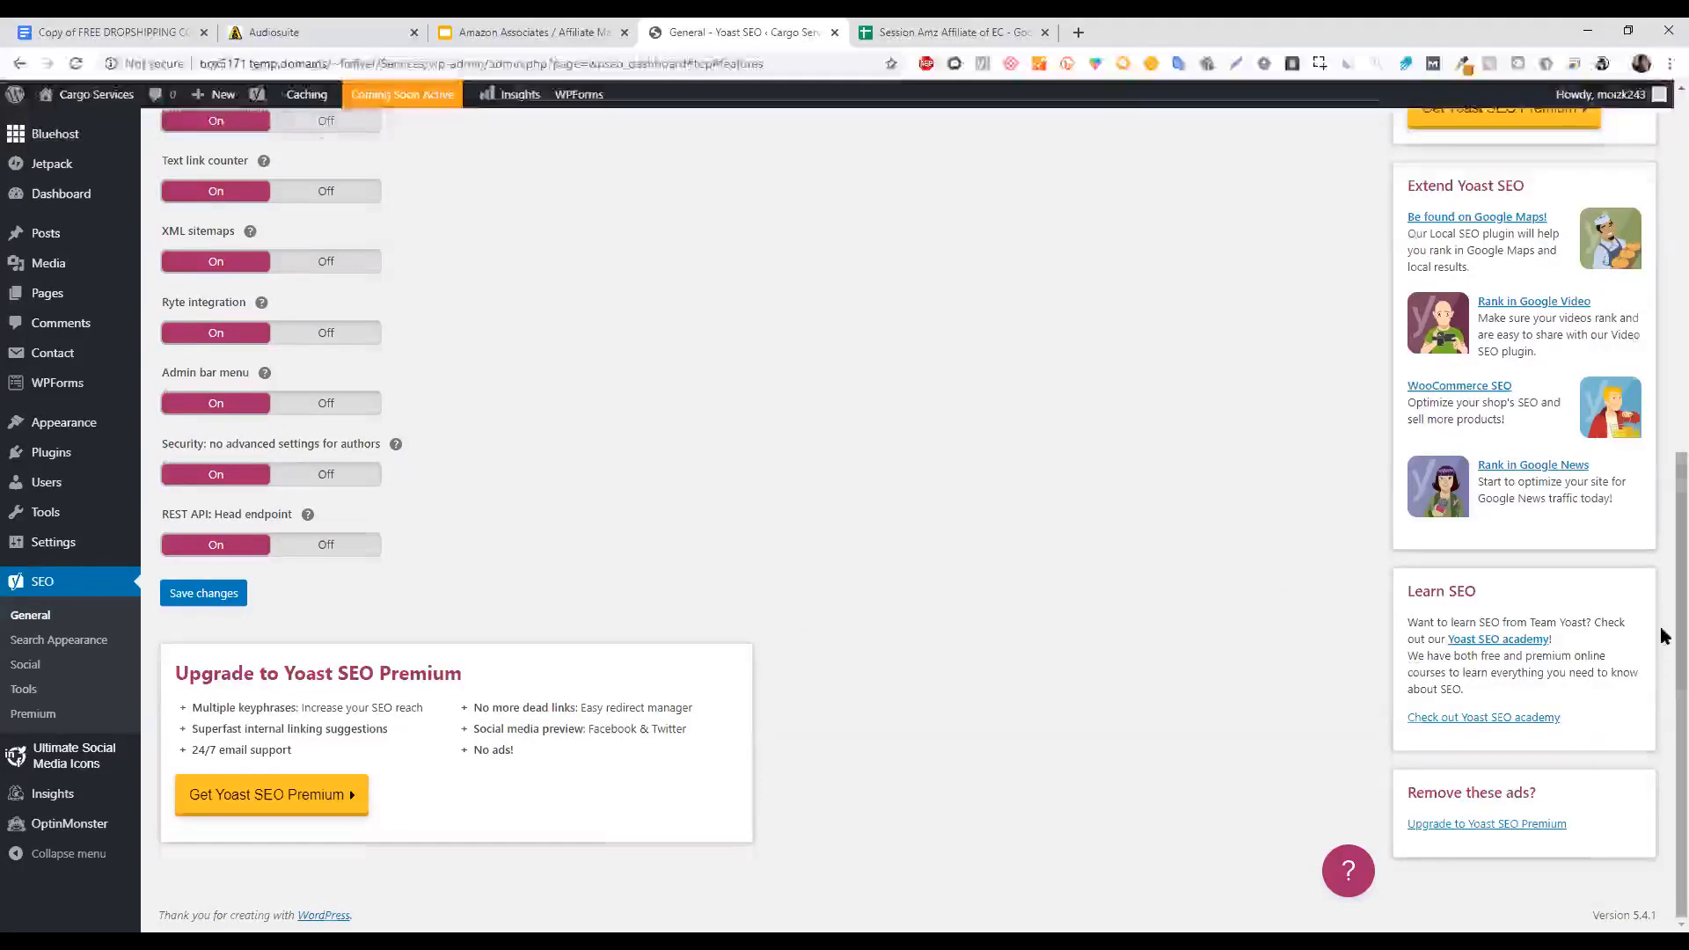
{"action": "scroll", "coordinate": [1654, 616], "scroll_direction": "up", "scroll_amount": 3}
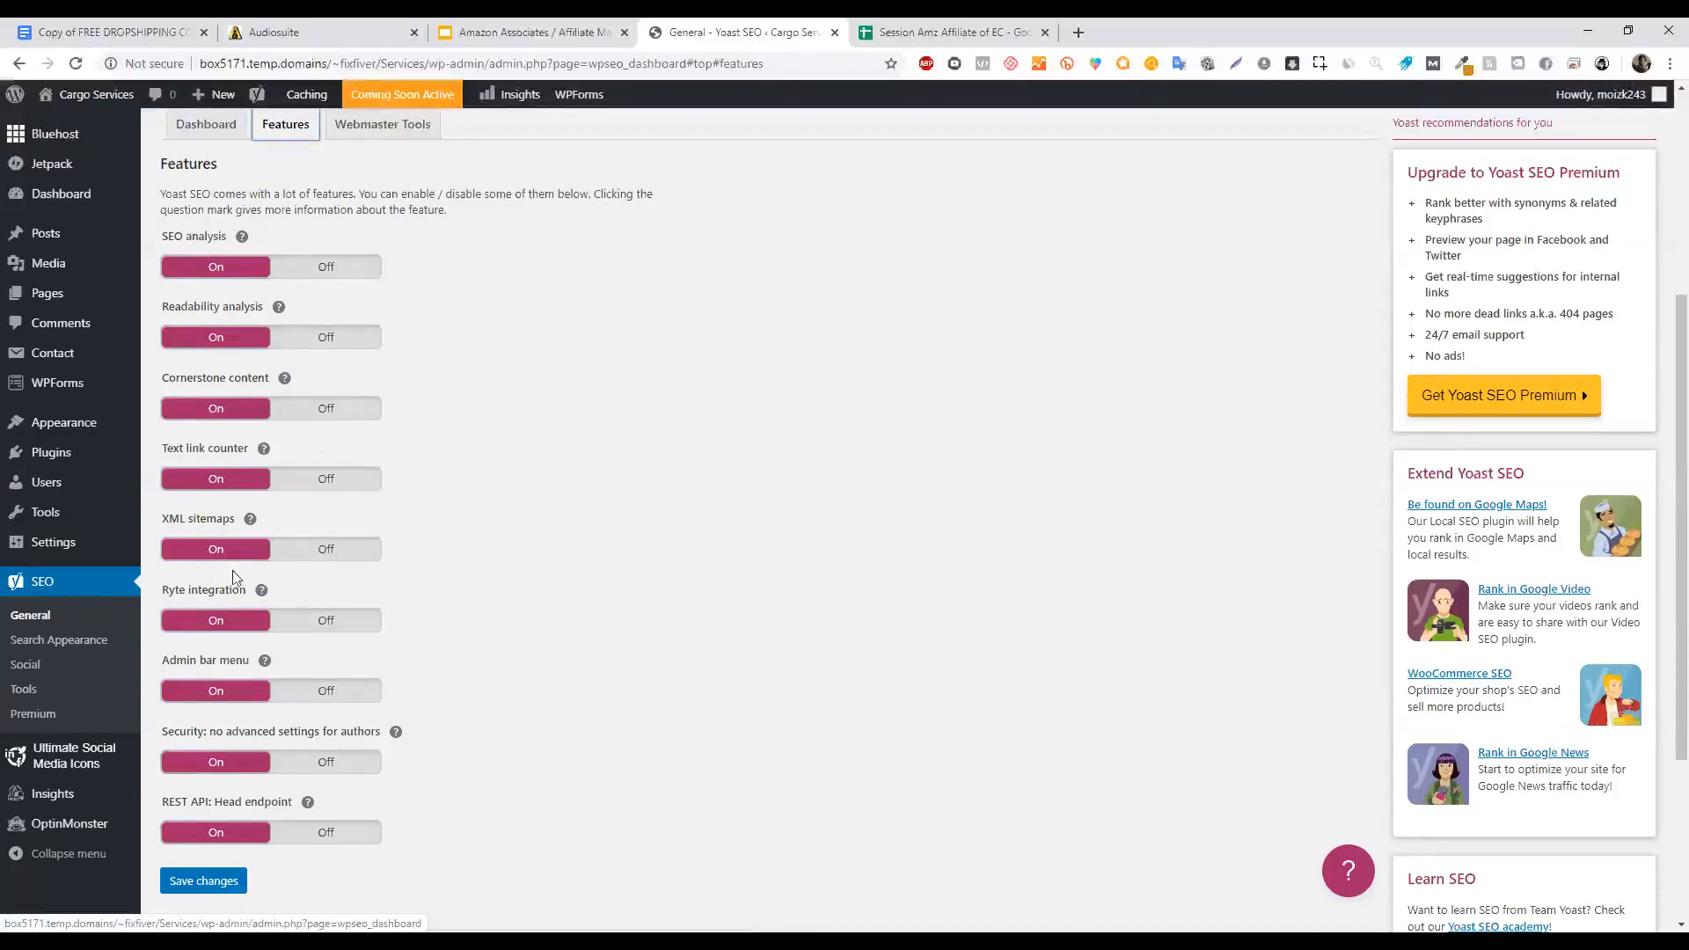
Read the XML sitemaps feature description and open sitemap_index.xml from its 'See the XML sitemap' link.
{"action": "left_click", "coordinate": [252, 522]}
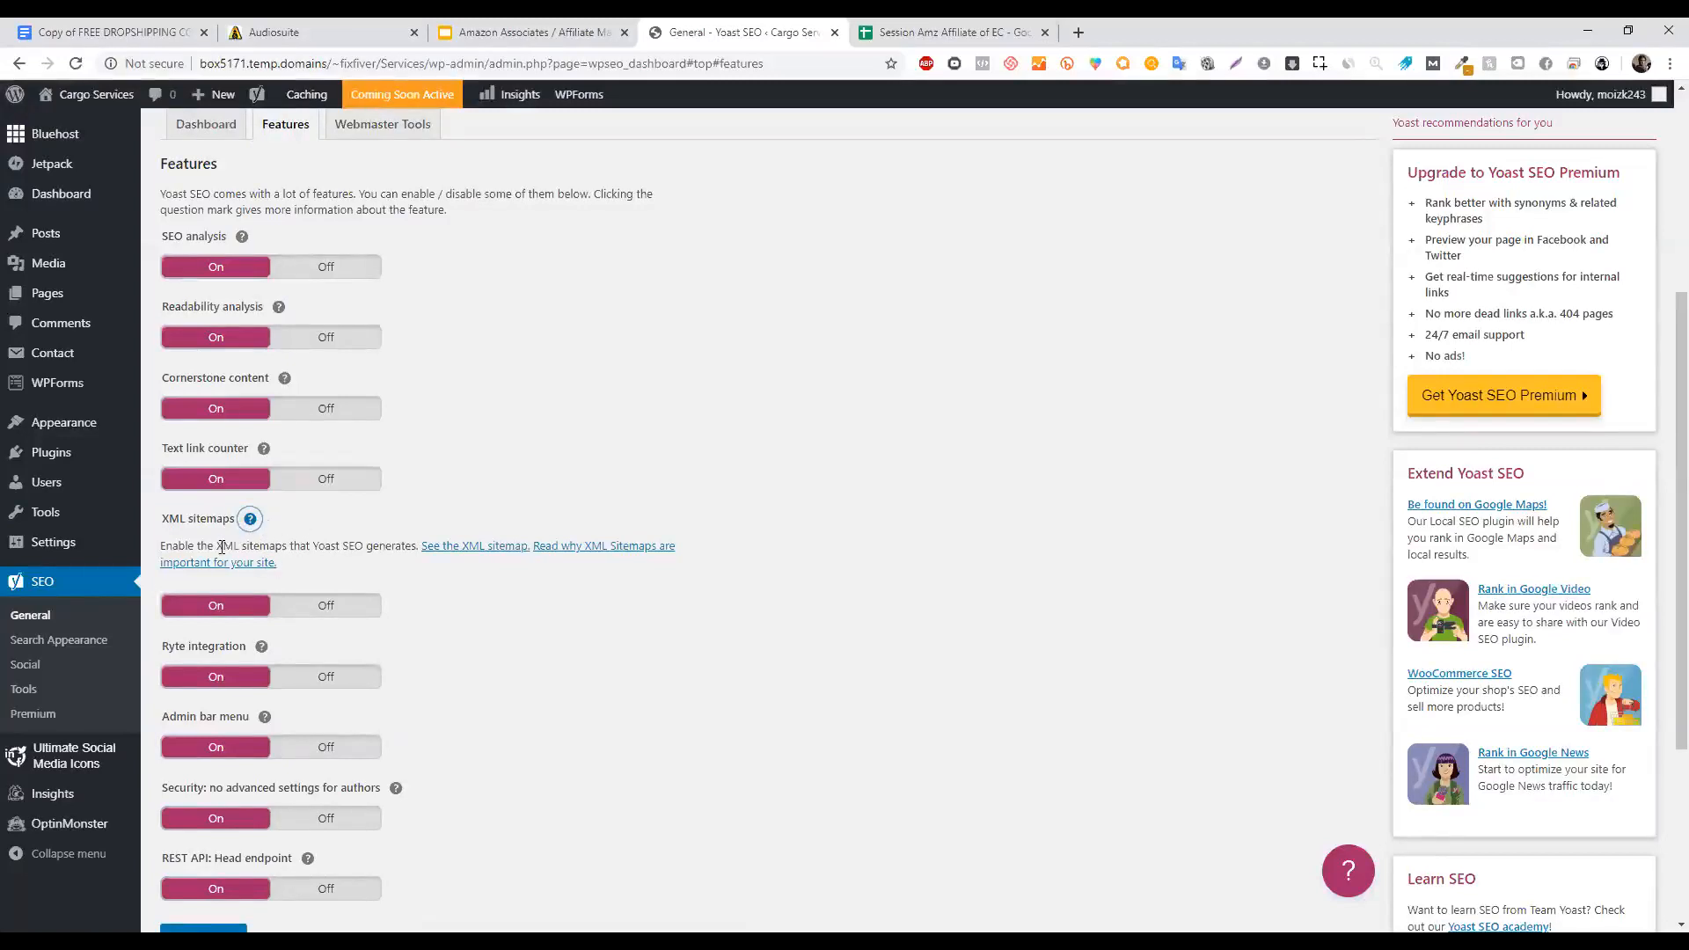
{"action": "left_click_drag", "start_coordinate": [186, 546], "coordinate": [405, 547]}
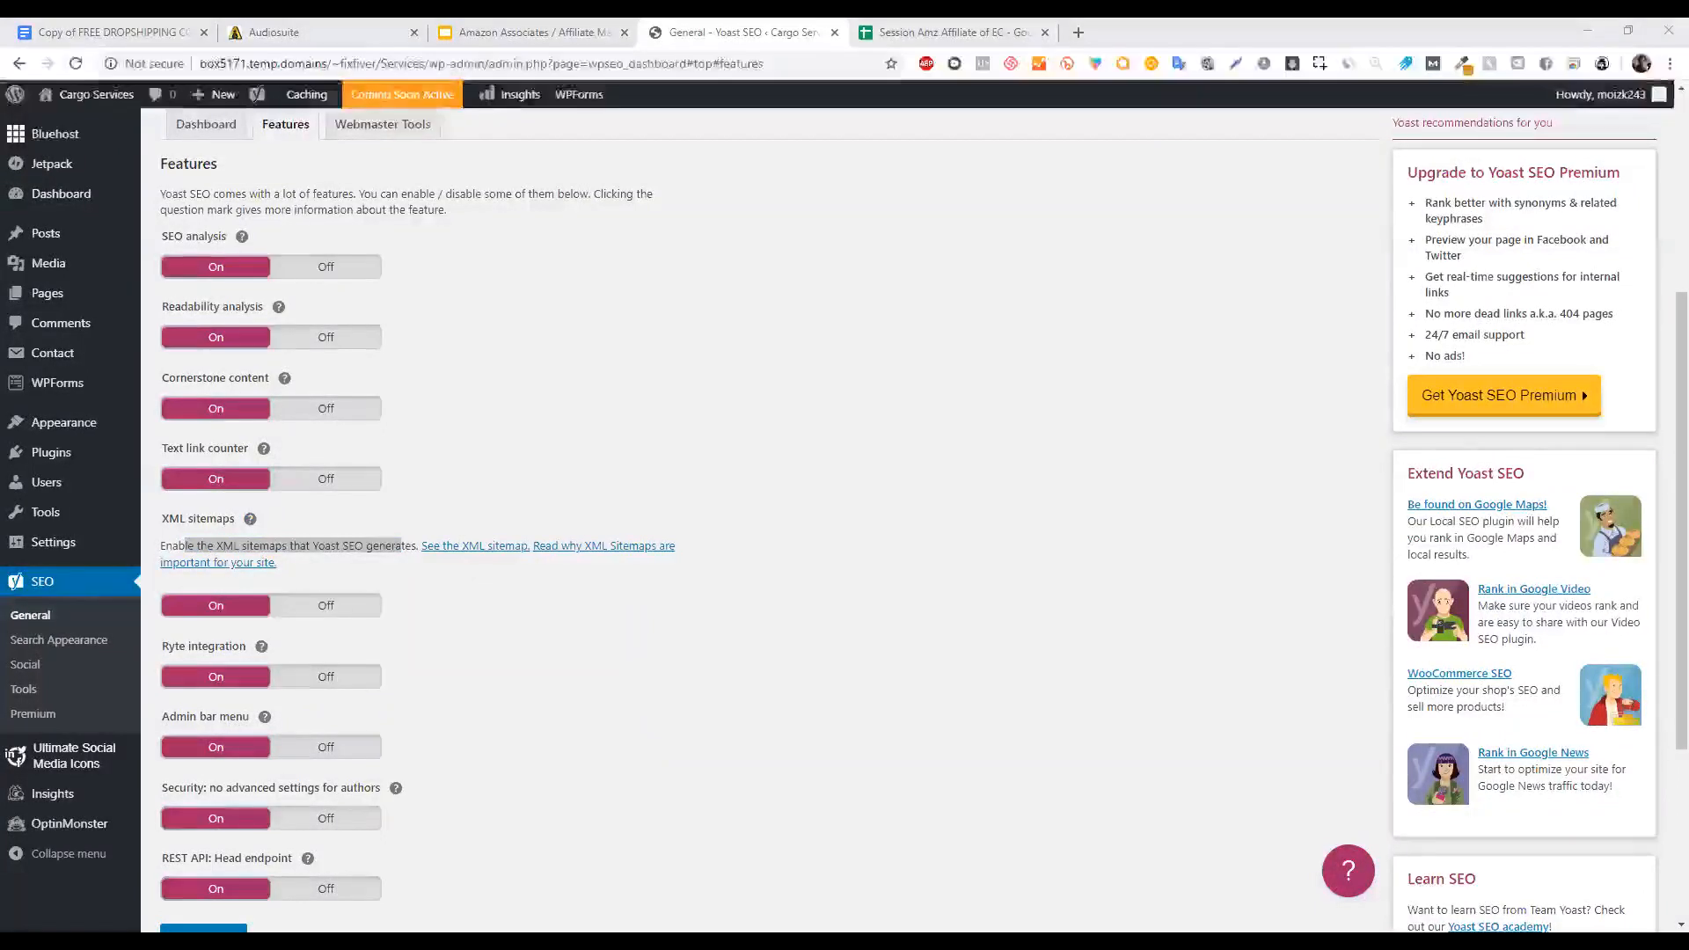
{"action": "left_click", "coordinate": [572, 638]}
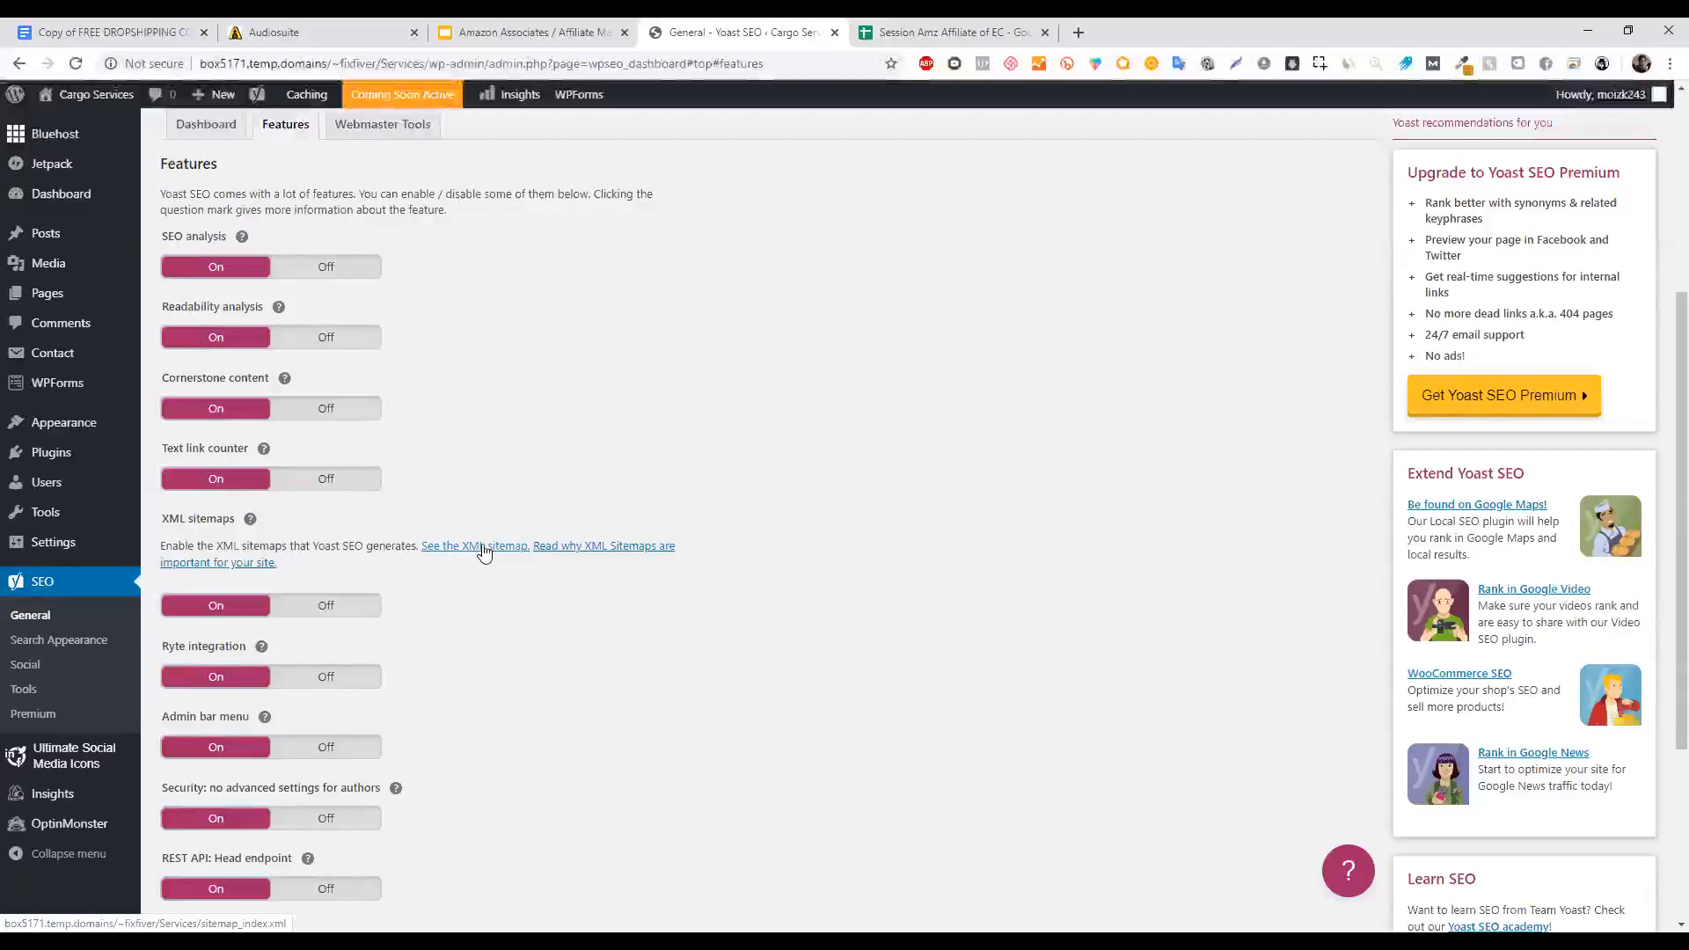
{"action": "left_click", "coordinate": [483, 552]}
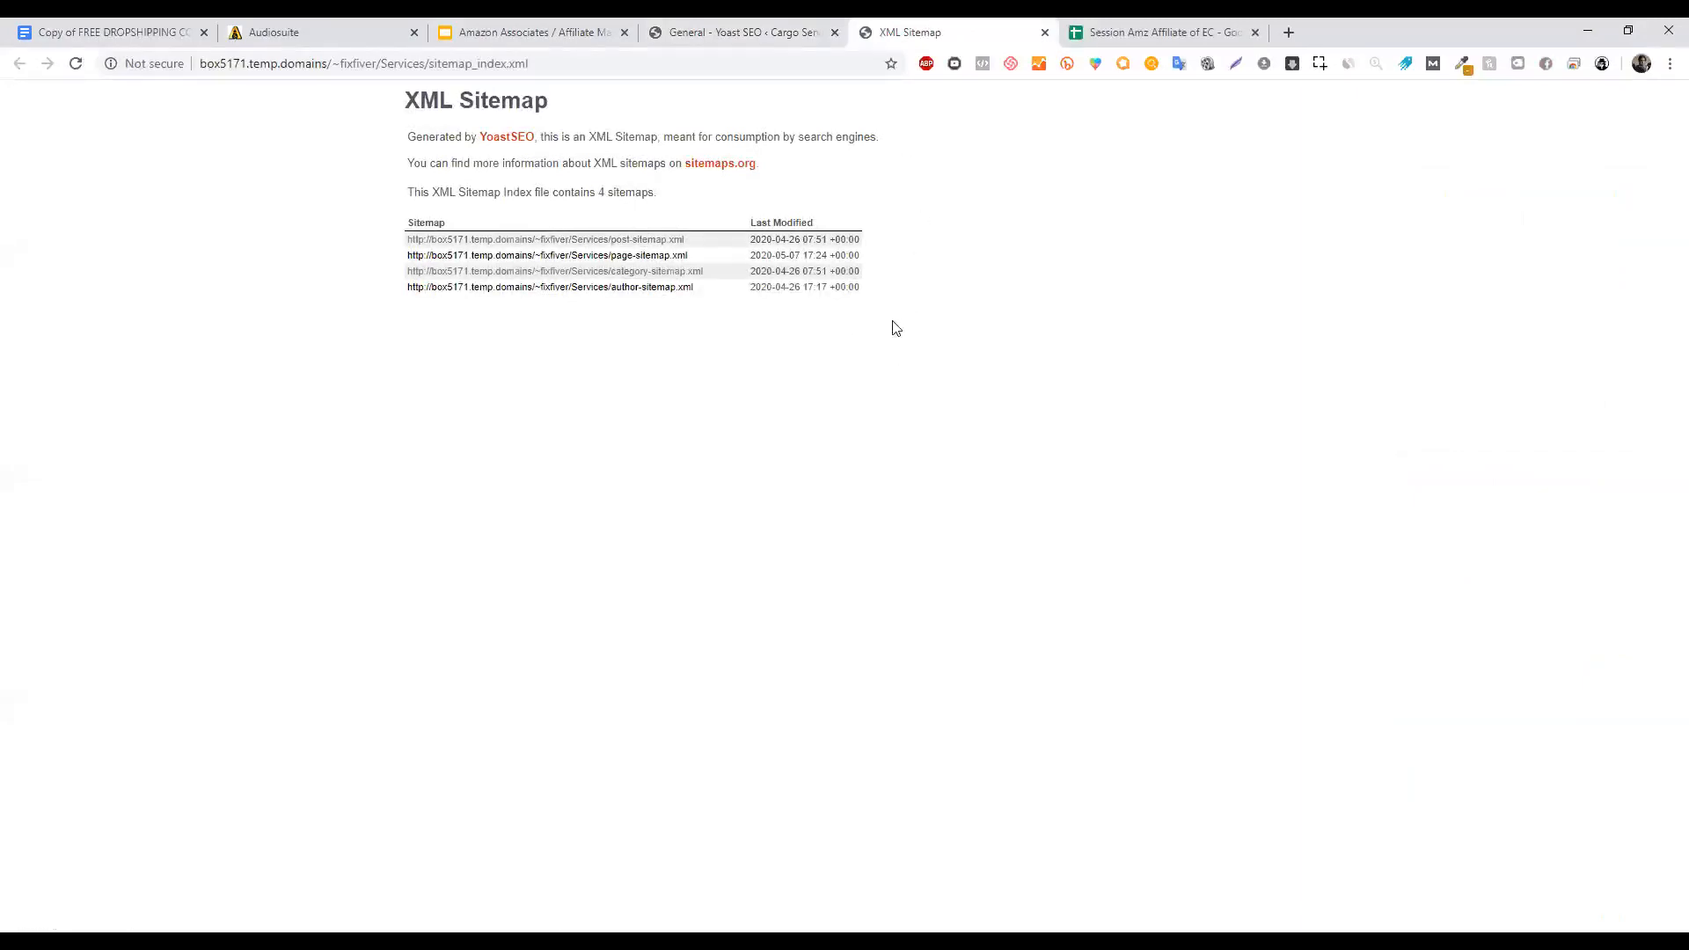
Zoom the sitemap index page in Chrome to 200%.
{"action": "key", "text": "ctrl+plus"}
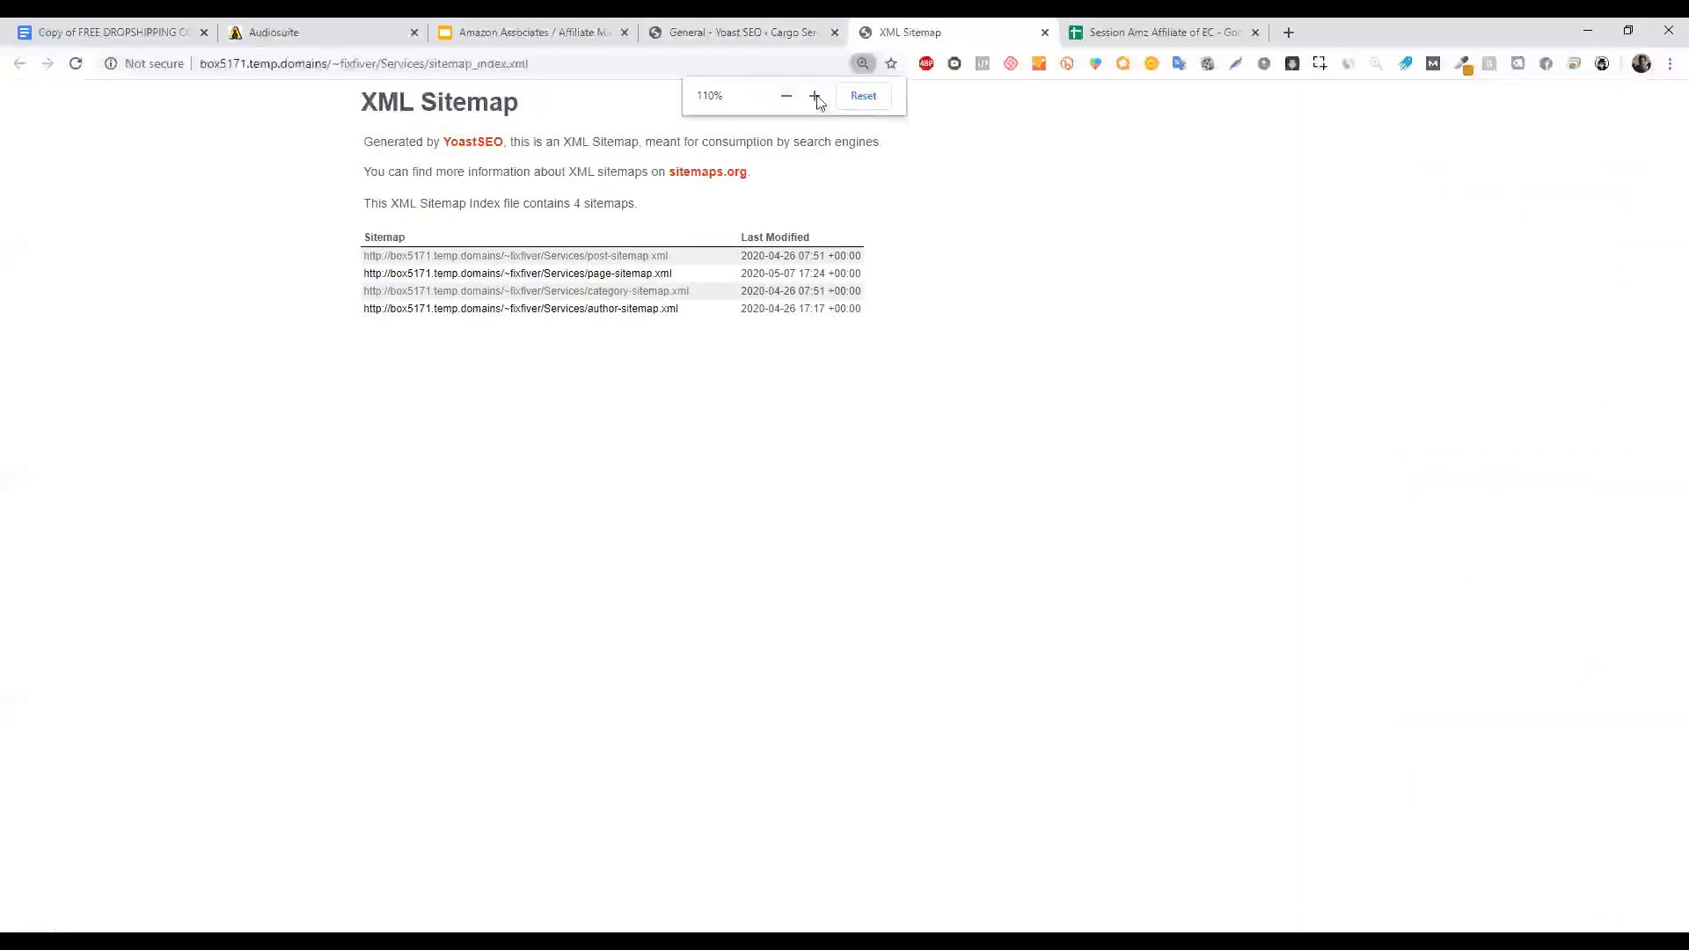
{"action": "left_click", "coordinate": [815, 96]}
{"action": "left_click", "coordinate": [816, 95]}
{"action": "left_click", "coordinate": [816, 96]}
{"action": "left_click", "coordinate": [816, 96]}
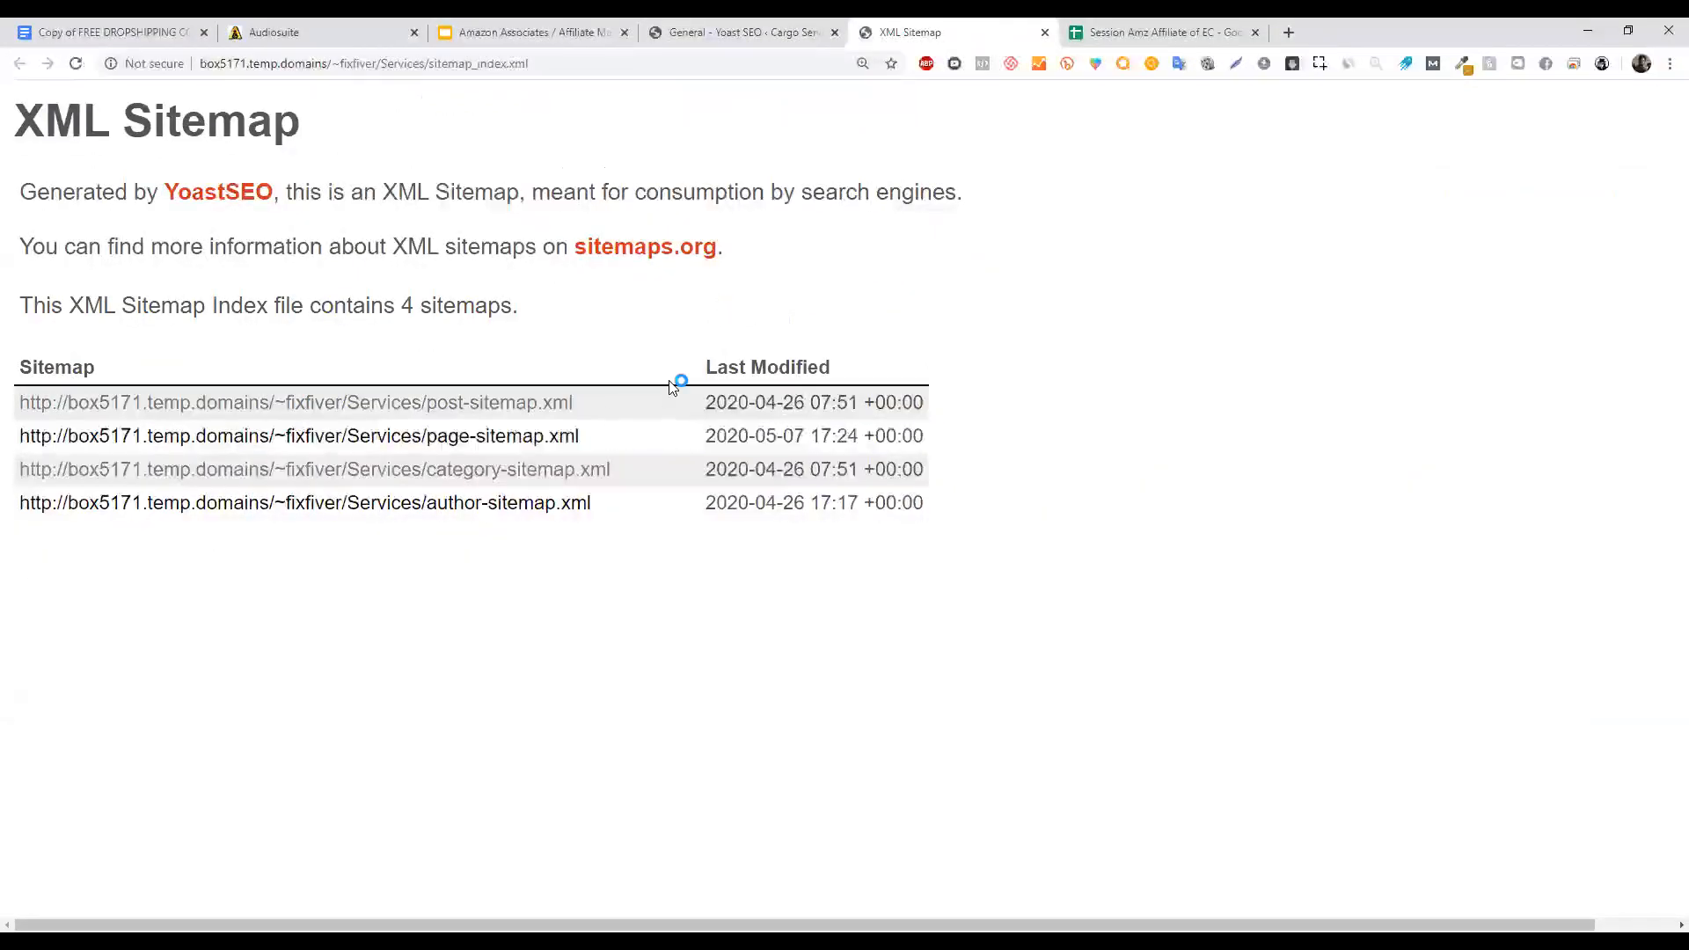
Highlight the sitemap list entries down to the author-sitemap address.
{"action": "left_click_drag", "start_coordinate": [929, 514], "coordinate": [3, 403]}
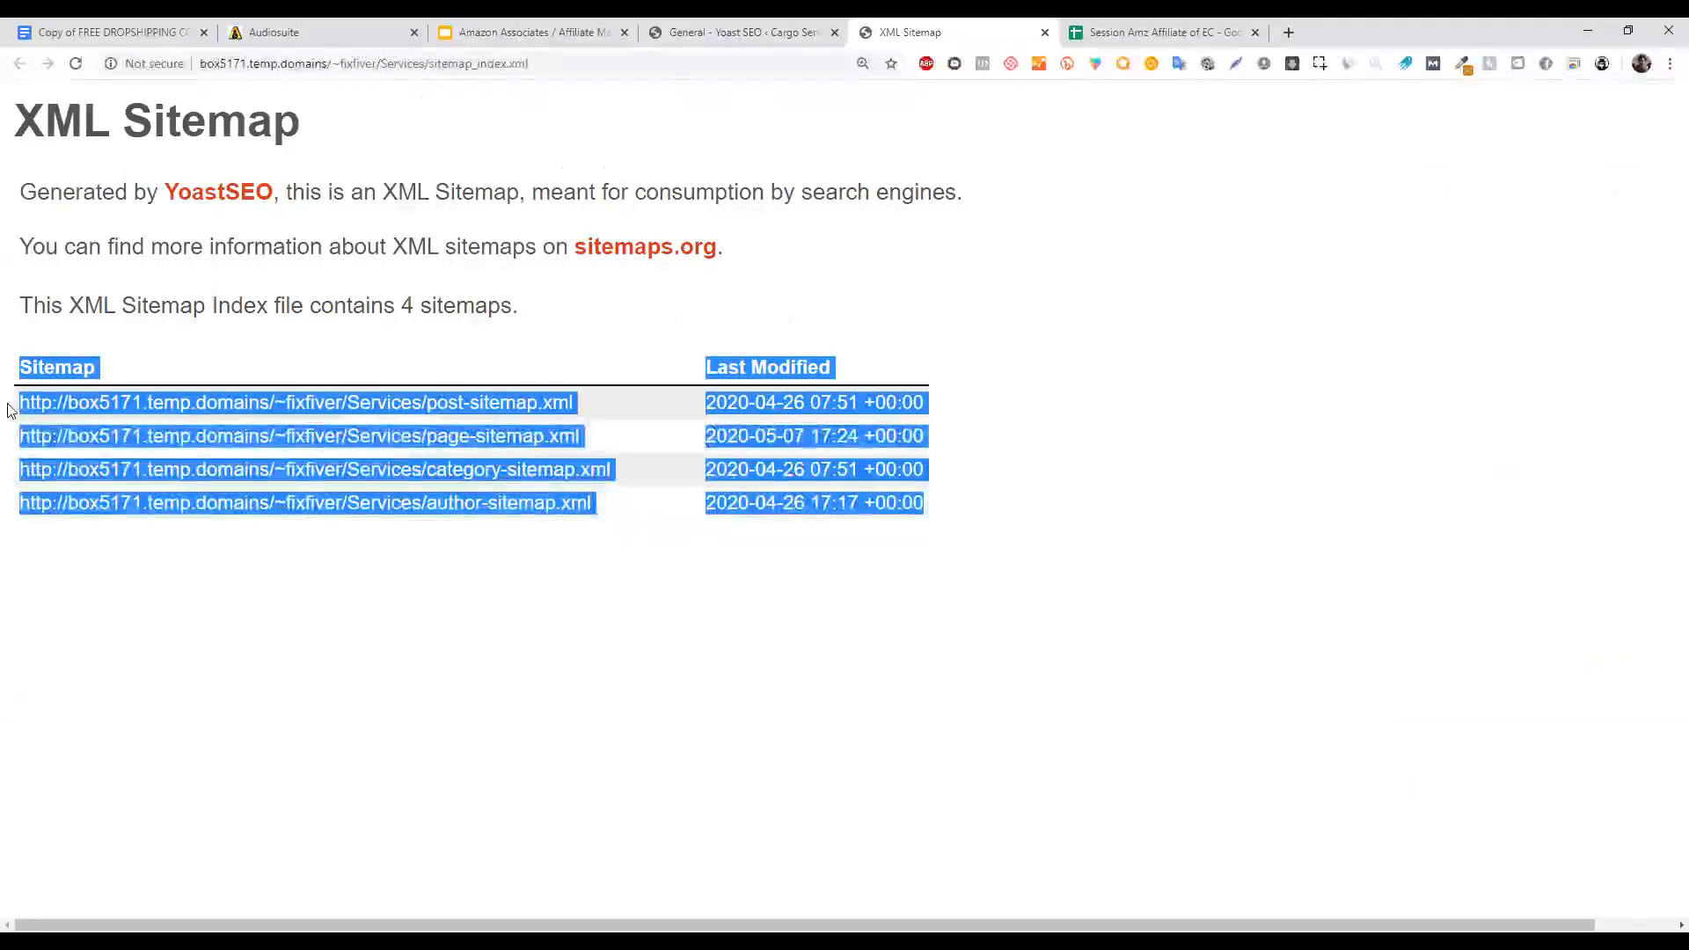
{"action": "left_click_drag", "start_coordinate": [621, 517], "coordinate": [414, 519]}
{"action": "left_click", "coordinate": [830, 546]}
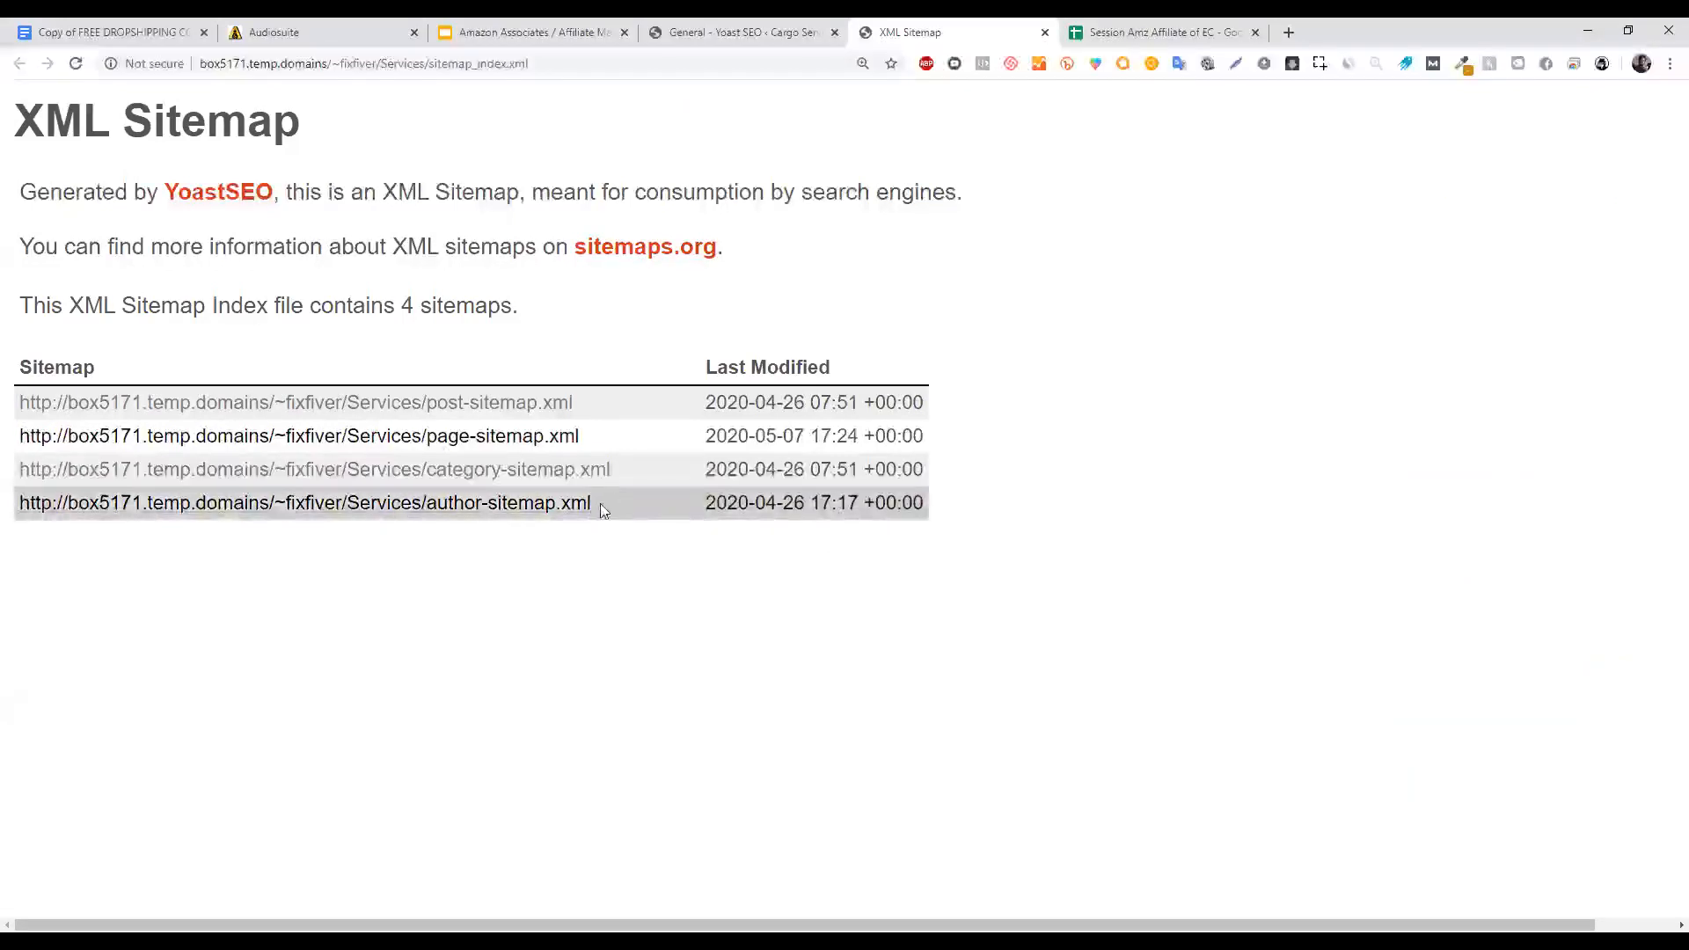
{"action": "left_click_drag", "start_coordinate": [568, 503], "coordinate": [17, 361]}
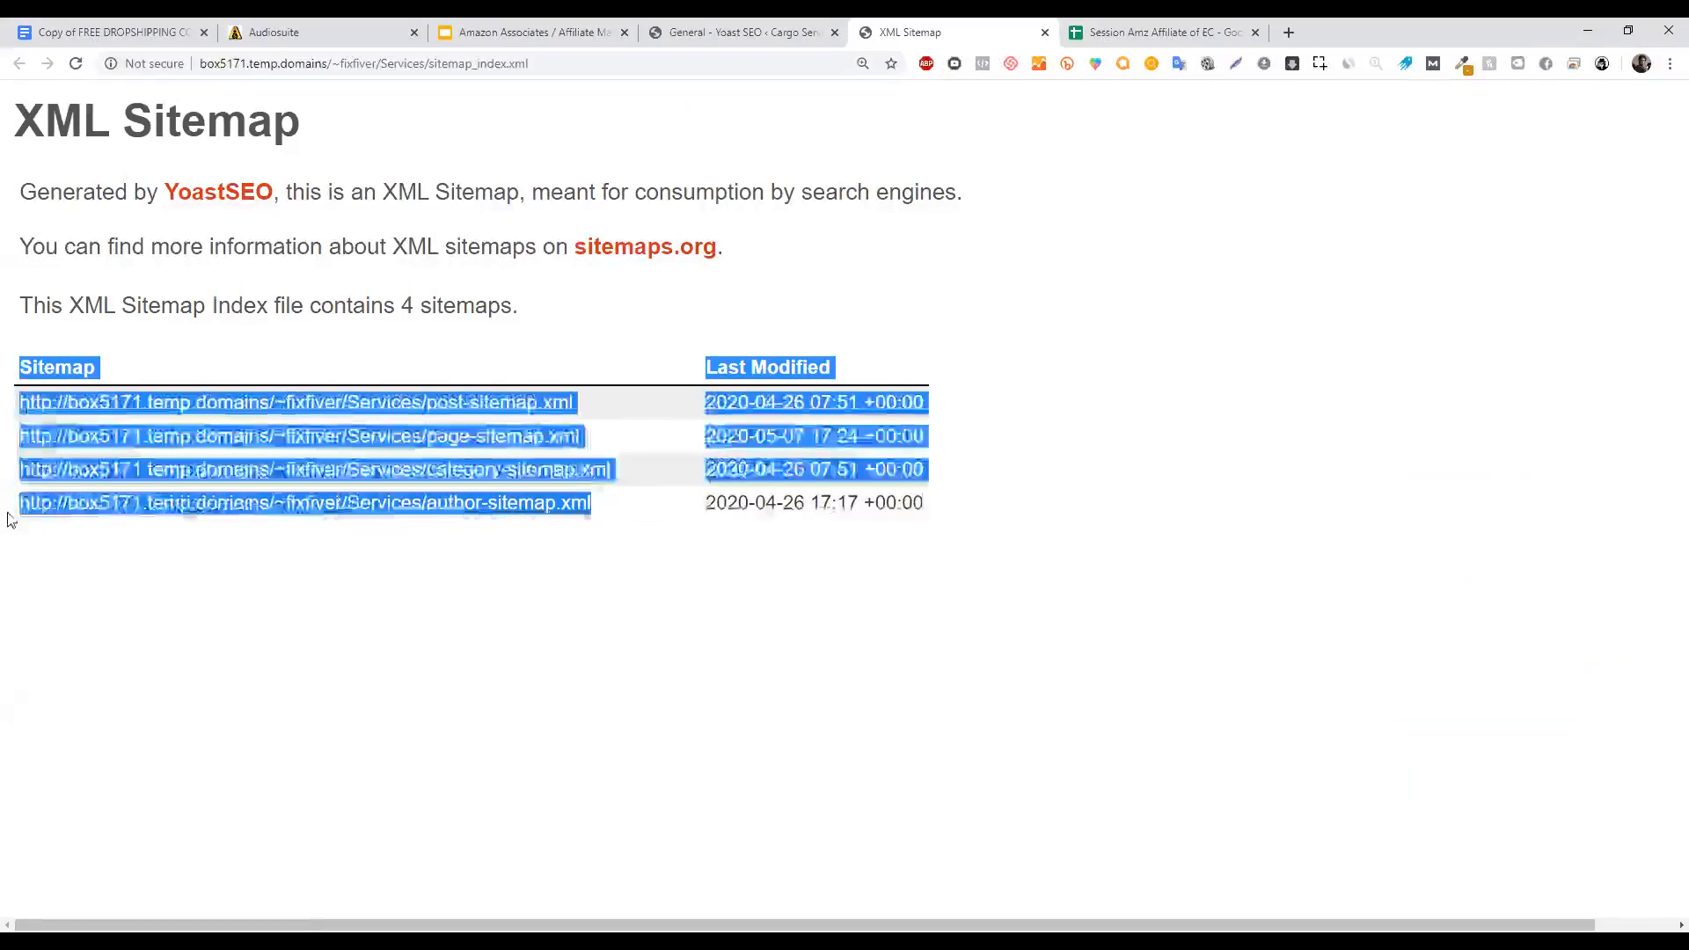
{"action": "left_click_drag", "start_coordinate": [14, 519], "coordinate": [12, 521]}
{"action": "left_click", "coordinate": [556, 545]}
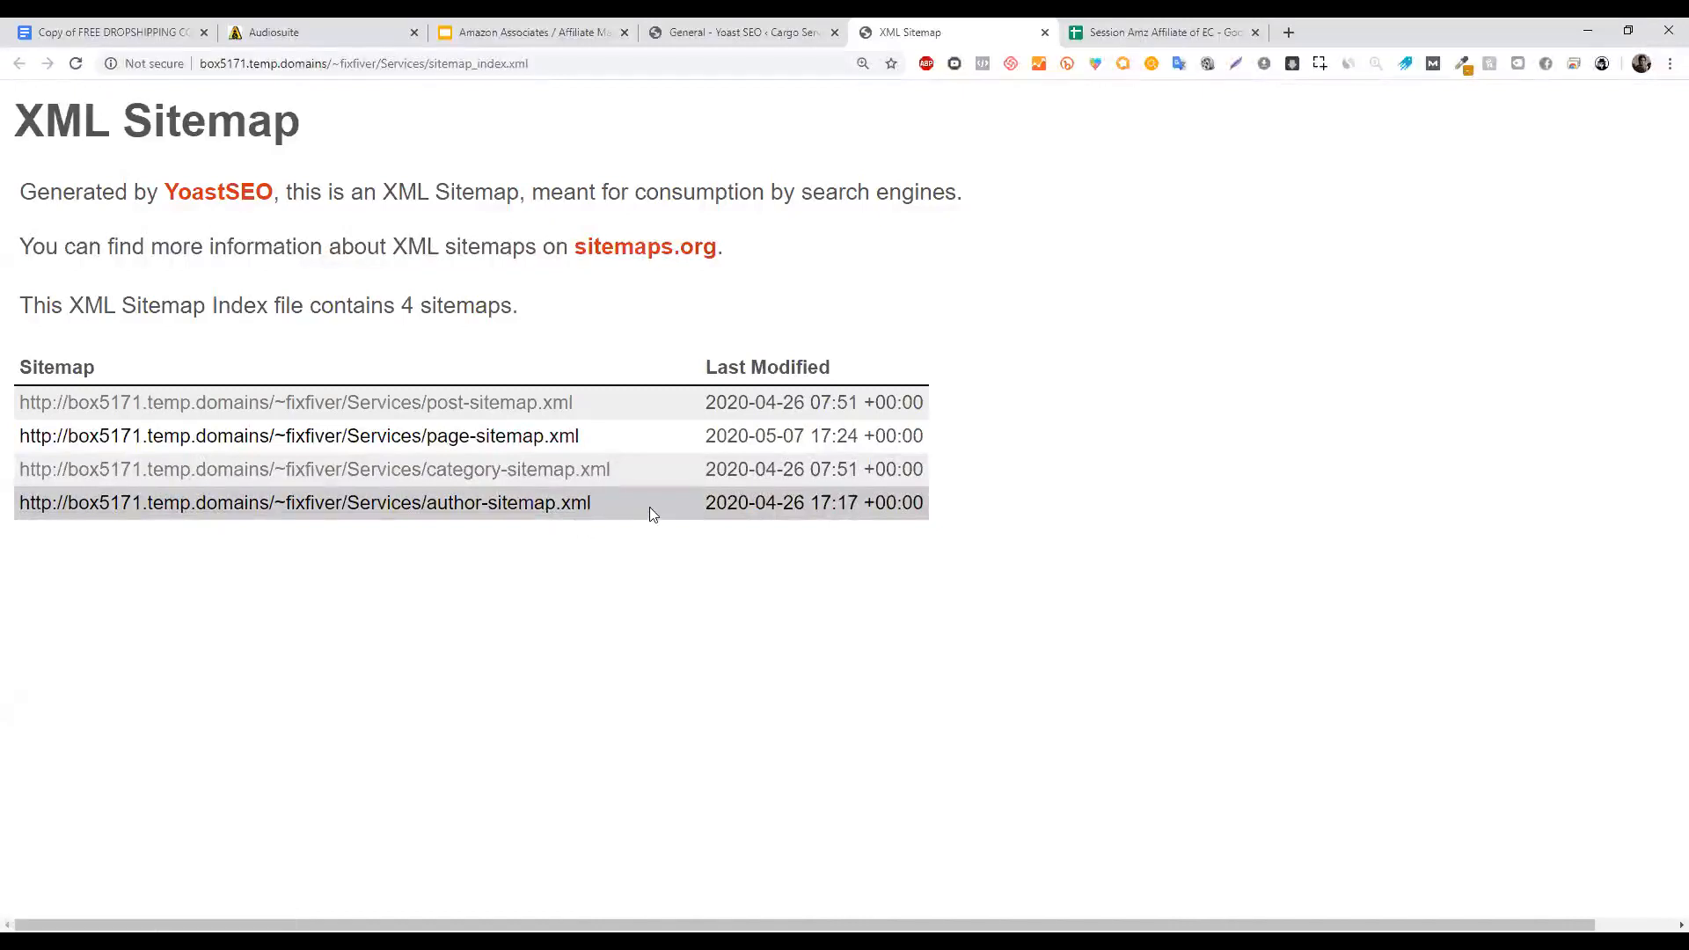
Highlight the author sitemap row, then the post, page and category sitemap rows.
{"action": "left_click_drag", "start_coordinate": [648, 507], "coordinate": [18, 502]}
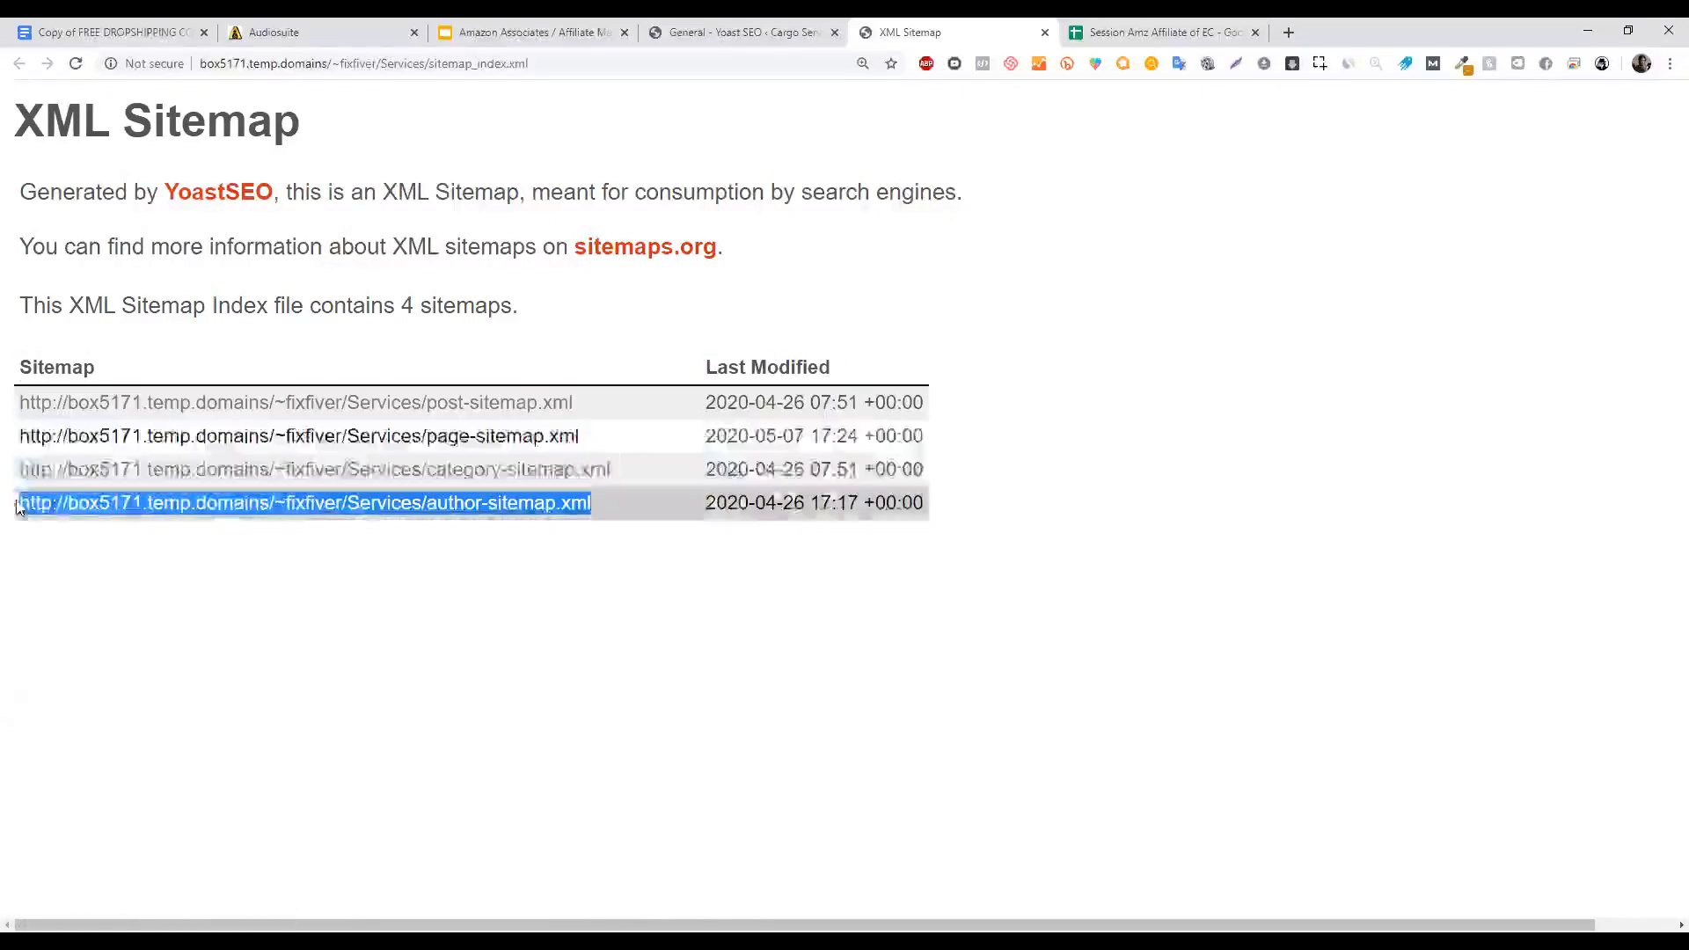
{"action": "left_click", "coordinate": [1017, 595]}
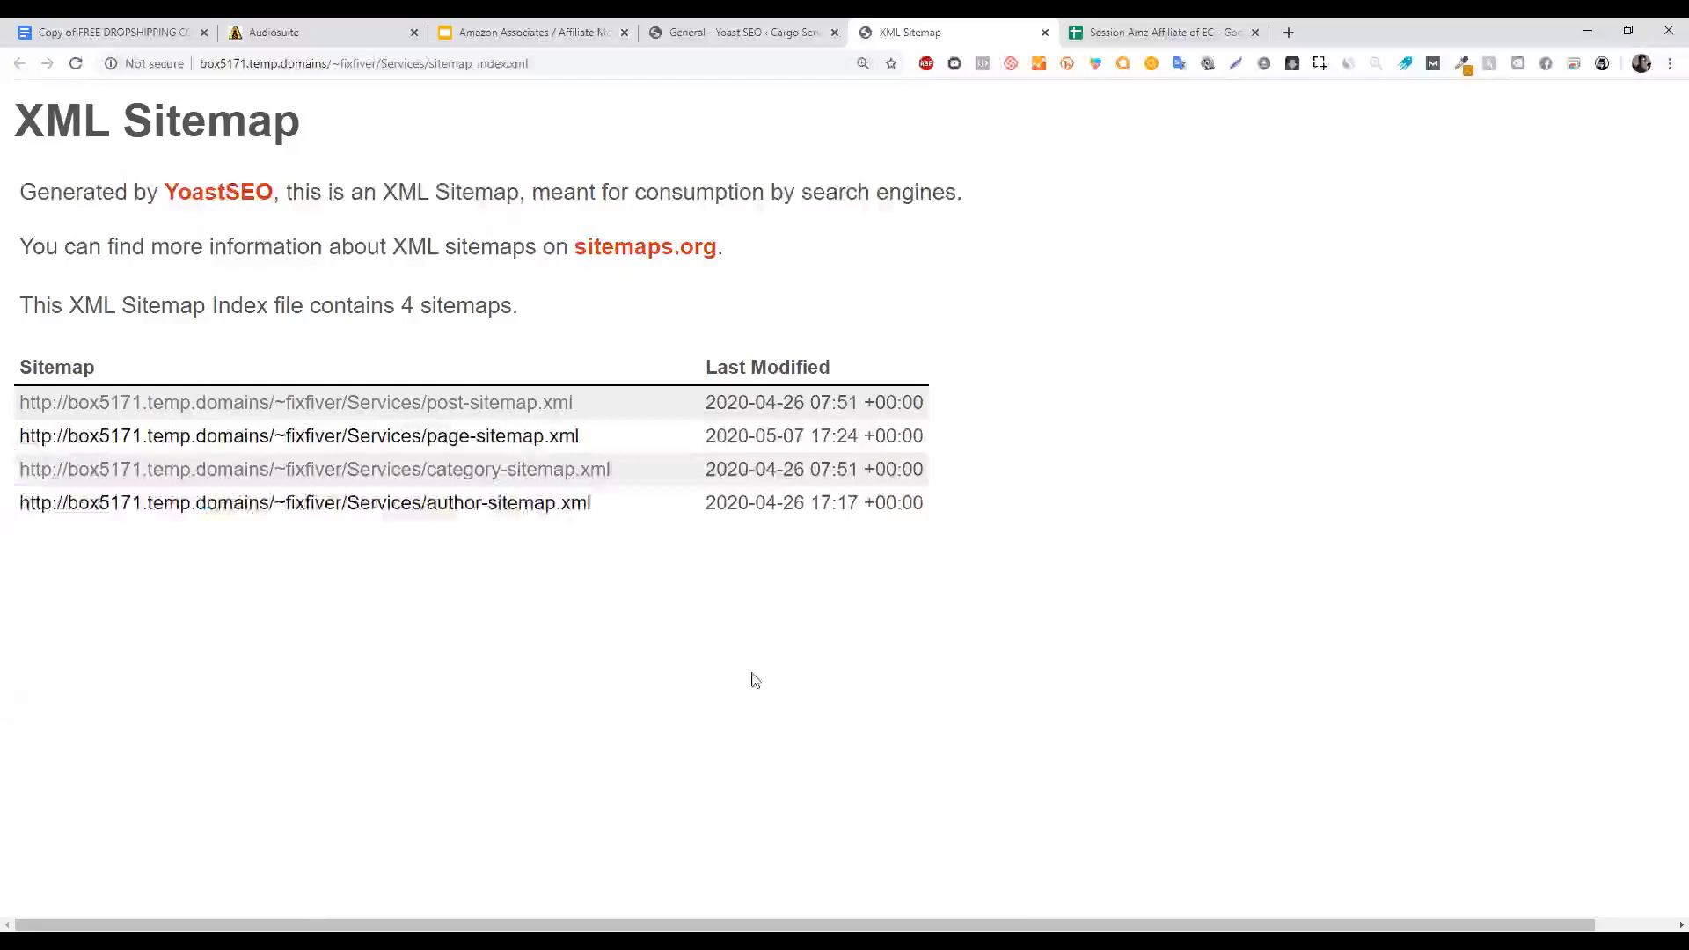
{"action": "left_click_drag", "start_coordinate": [651, 500], "coordinate": [15, 520]}
{"action": "left_click", "coordinate": [565, 548]}
{"action": "left_click_drag", "start_coordinate": [626, 509], "coordinate": [18, 510]}
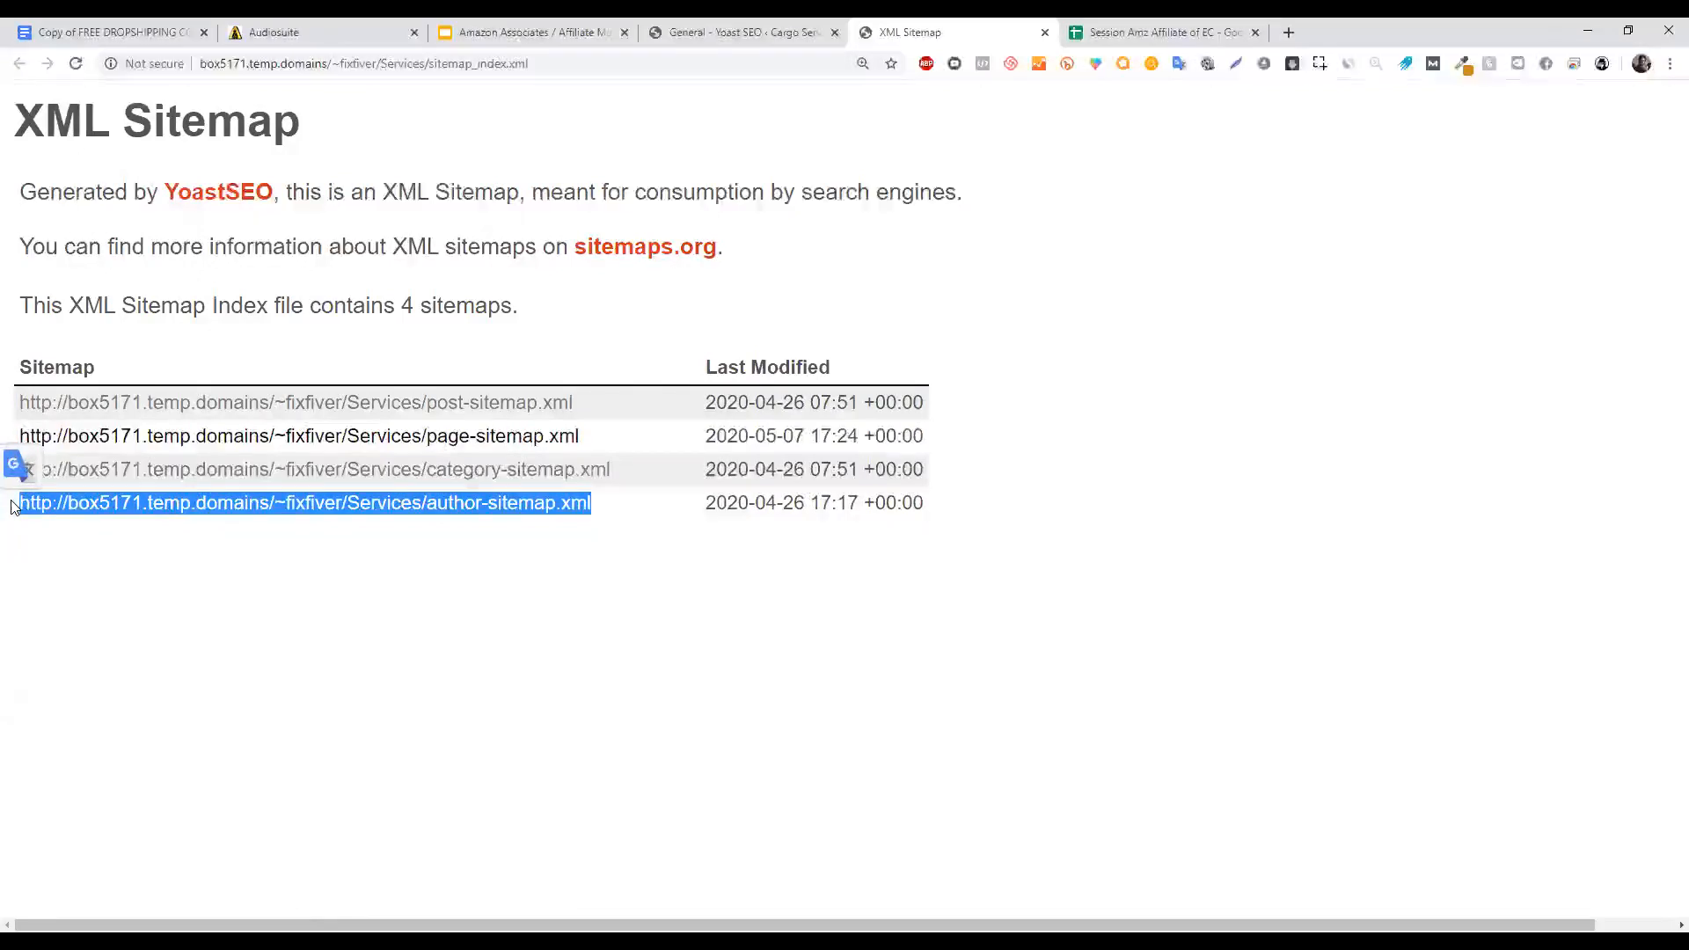
{"action": "left_click_drag", "start_coordinate": [924, 503], "coordinate": [15, 512]}
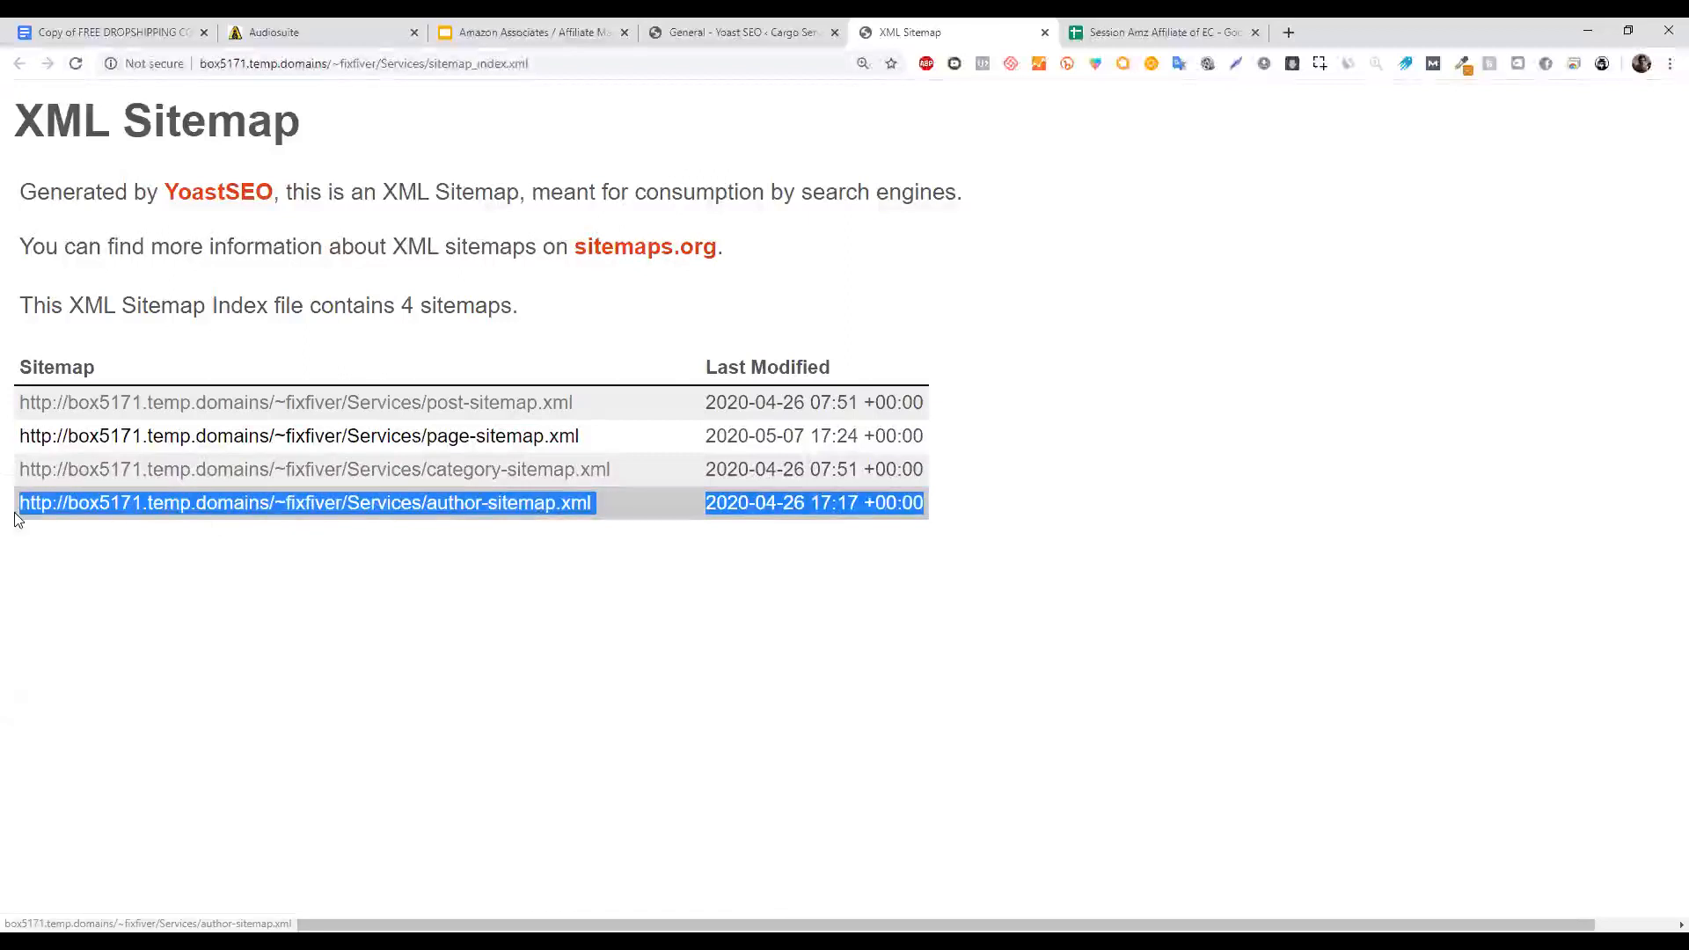
{"action": "left_click_drag", "start_coordinate": [925, 473], "coordinate": [20, 409]}
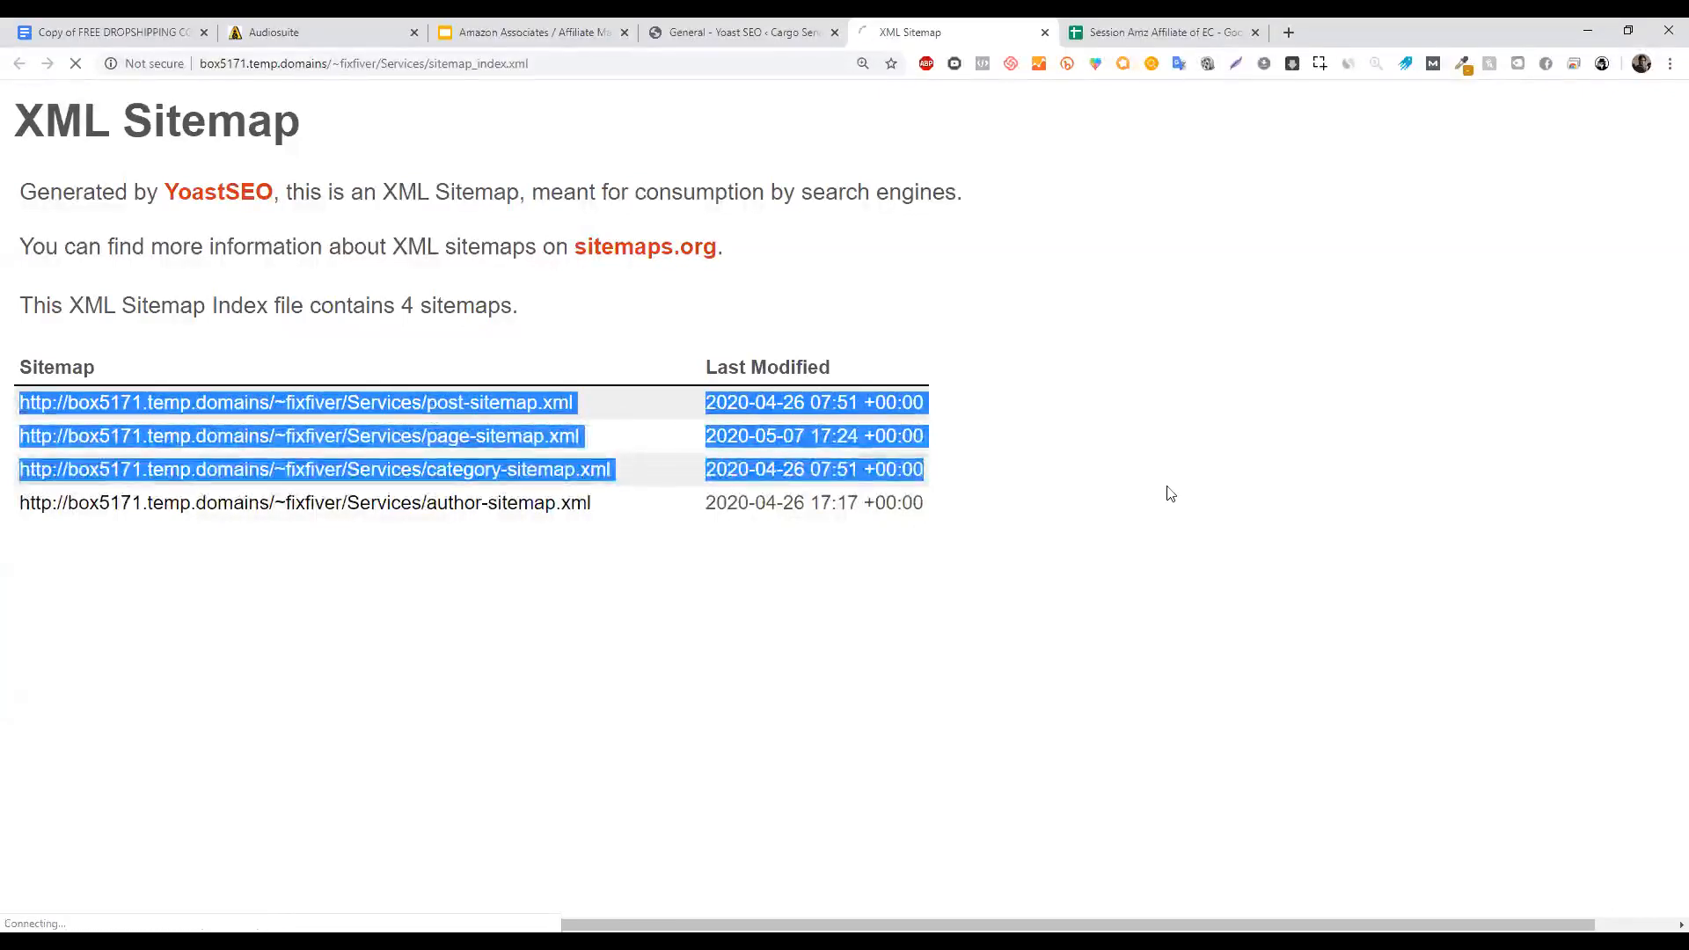
View post-sitemap.xml and page-sitemap.xml, returning to the sitemap index after each.
{"action": "left_click", "coordinate": [1056, 498]}
{"action": "key", "text": "F5"}
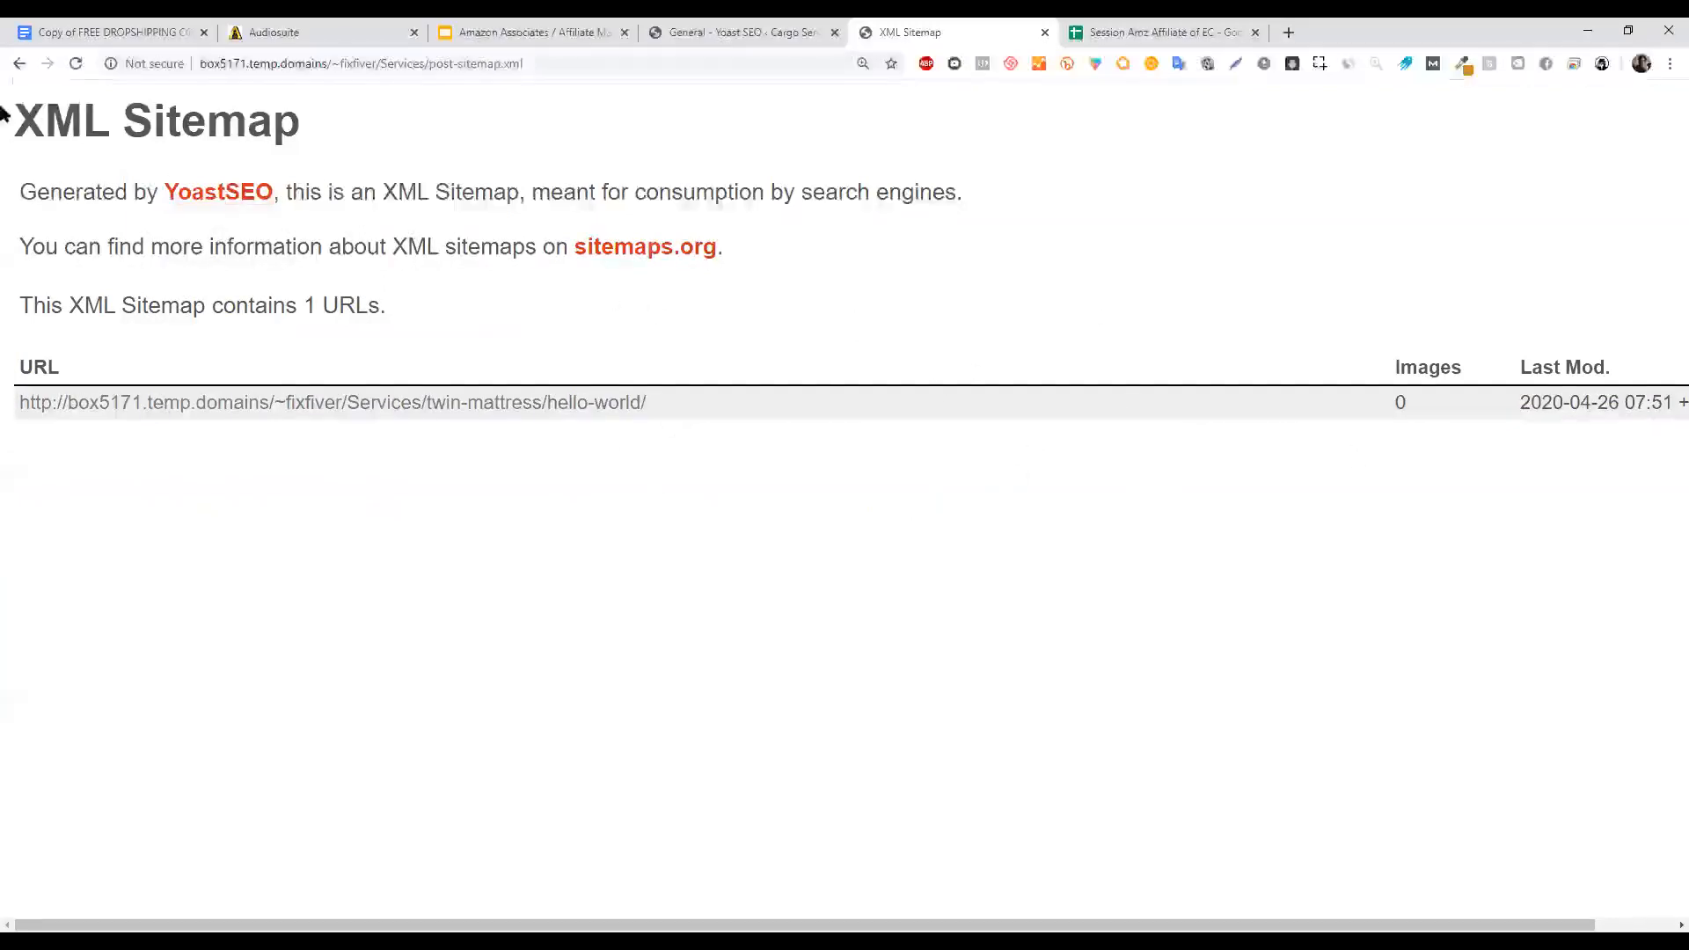
{"action": "left_click", "coordinate": [21, 65]}
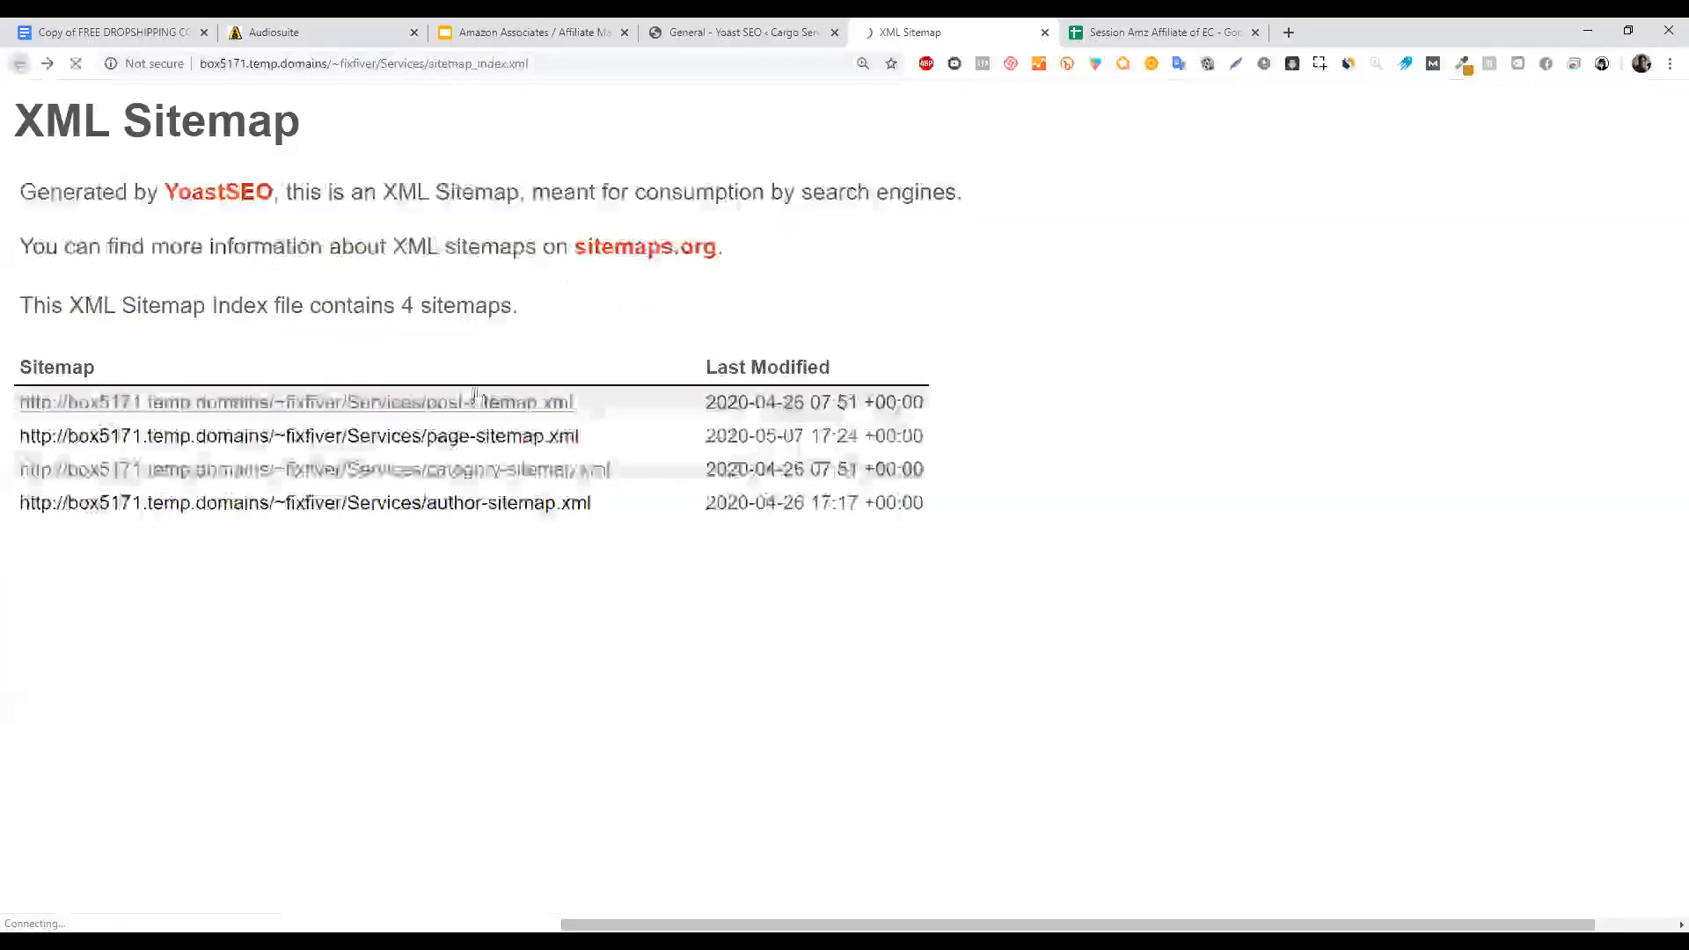
{"action": "left_click", "coordinate": [550, 440]}
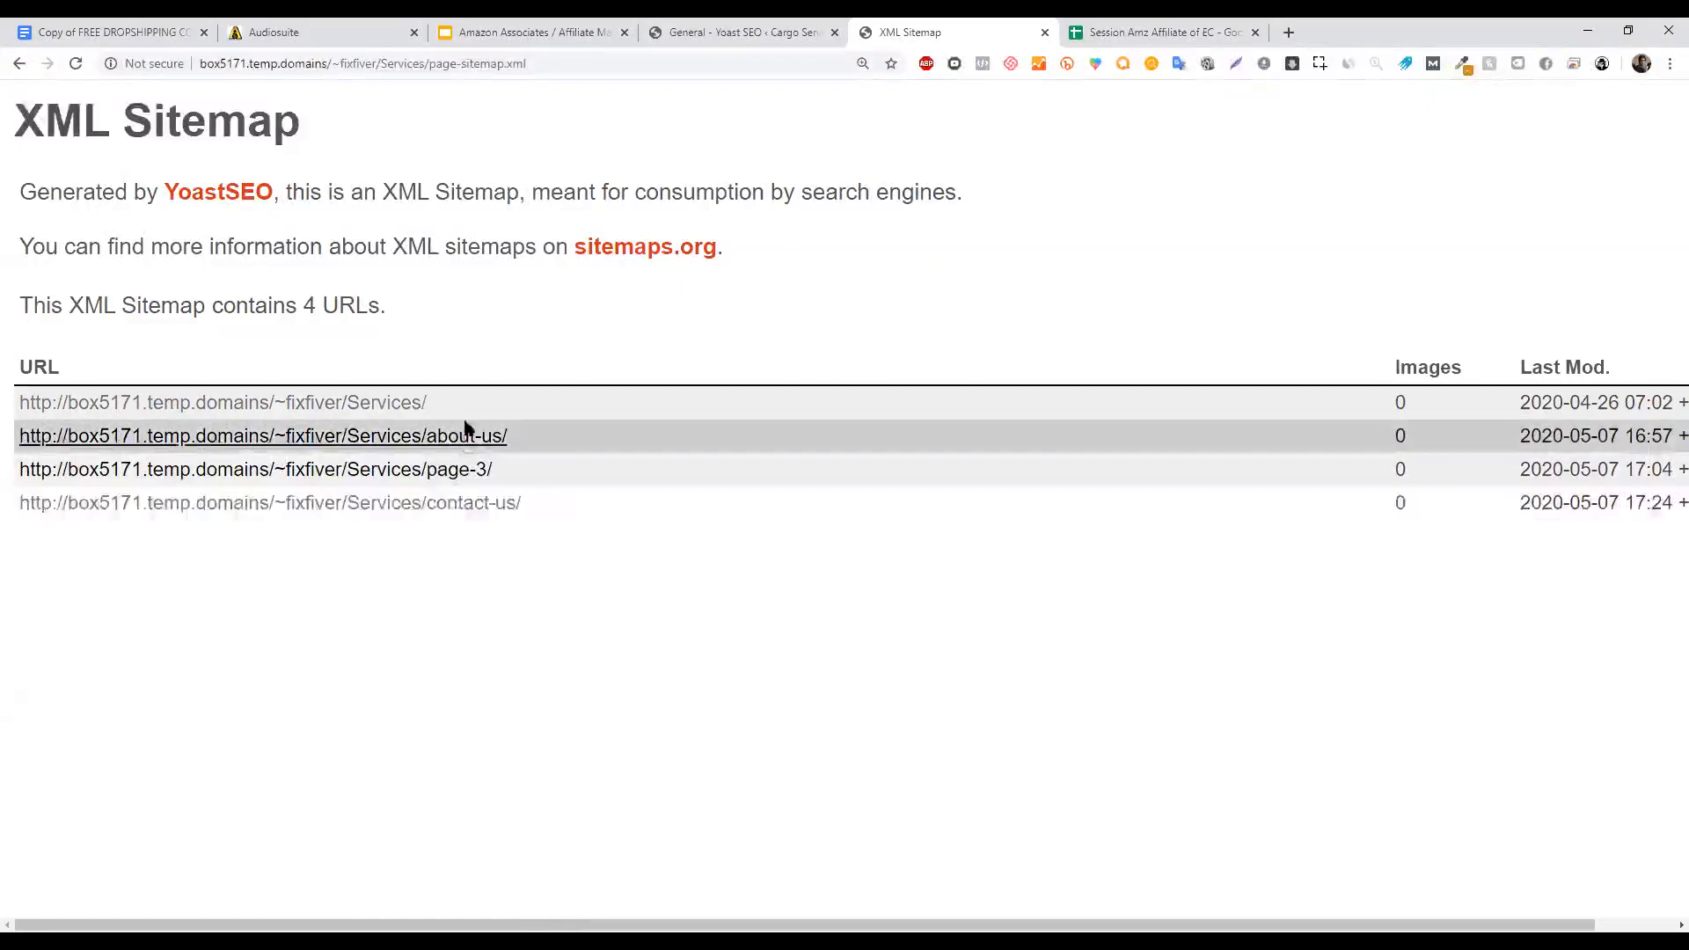
{"action": "left_click_drag", "start_coordinate": [445, 404], "coordinate": [2, 378]}
{"action": "left_click", "coordinate": [906, 634]}
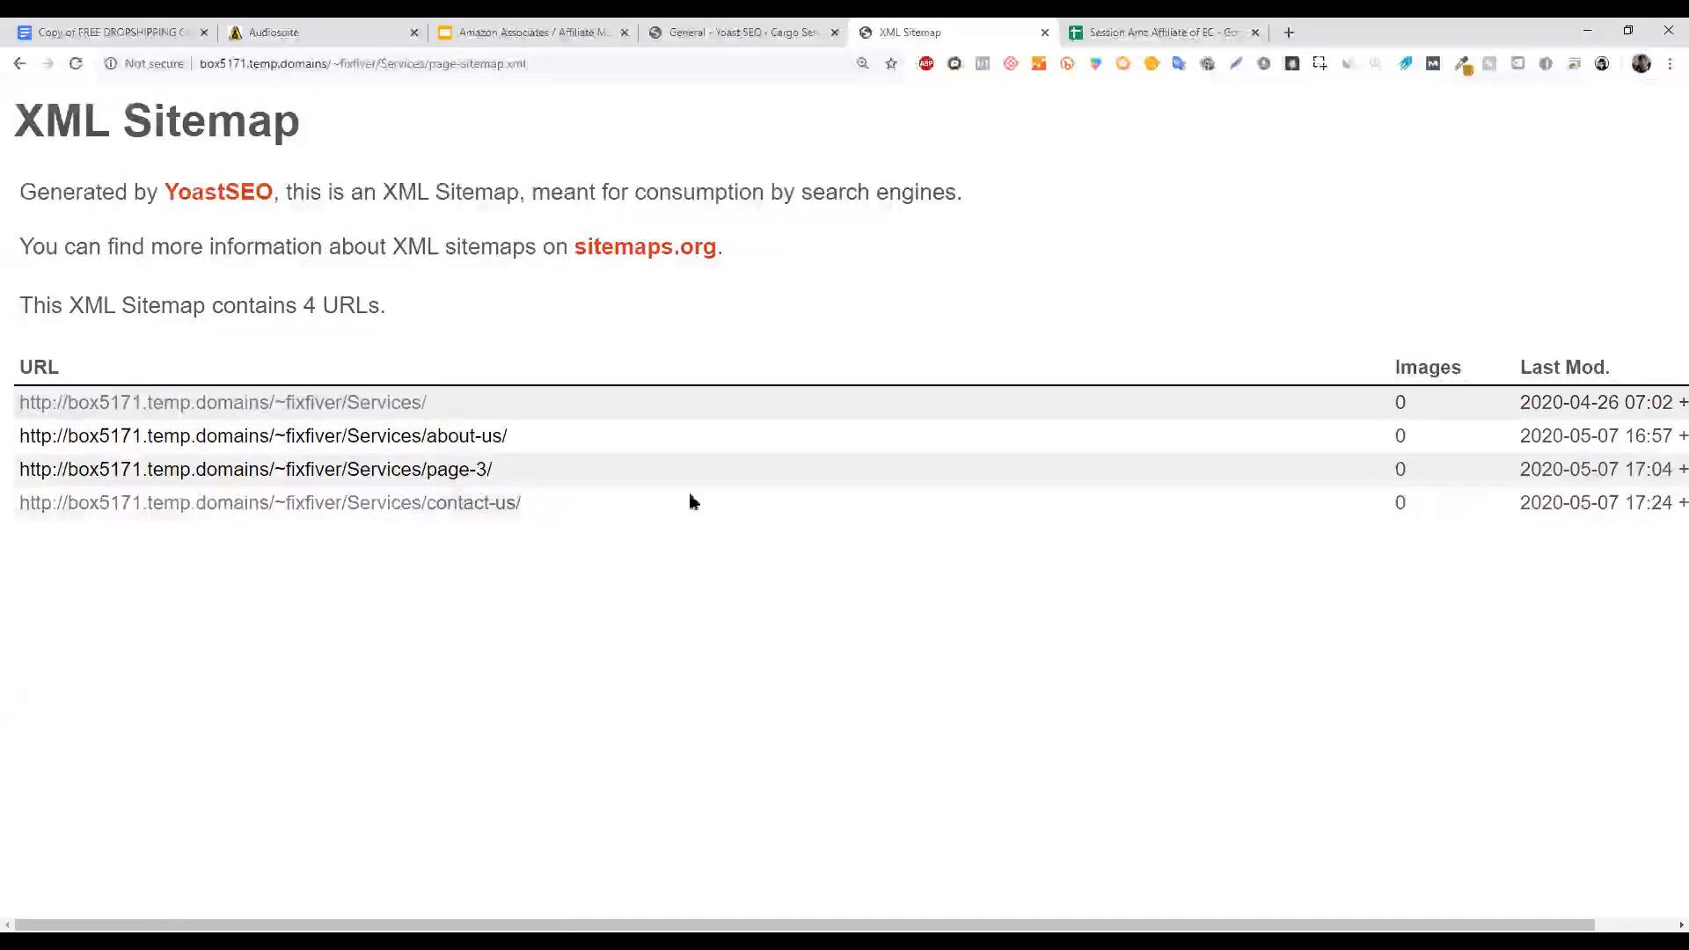
{"action": "left_click", "coordinate": [11, 65]}
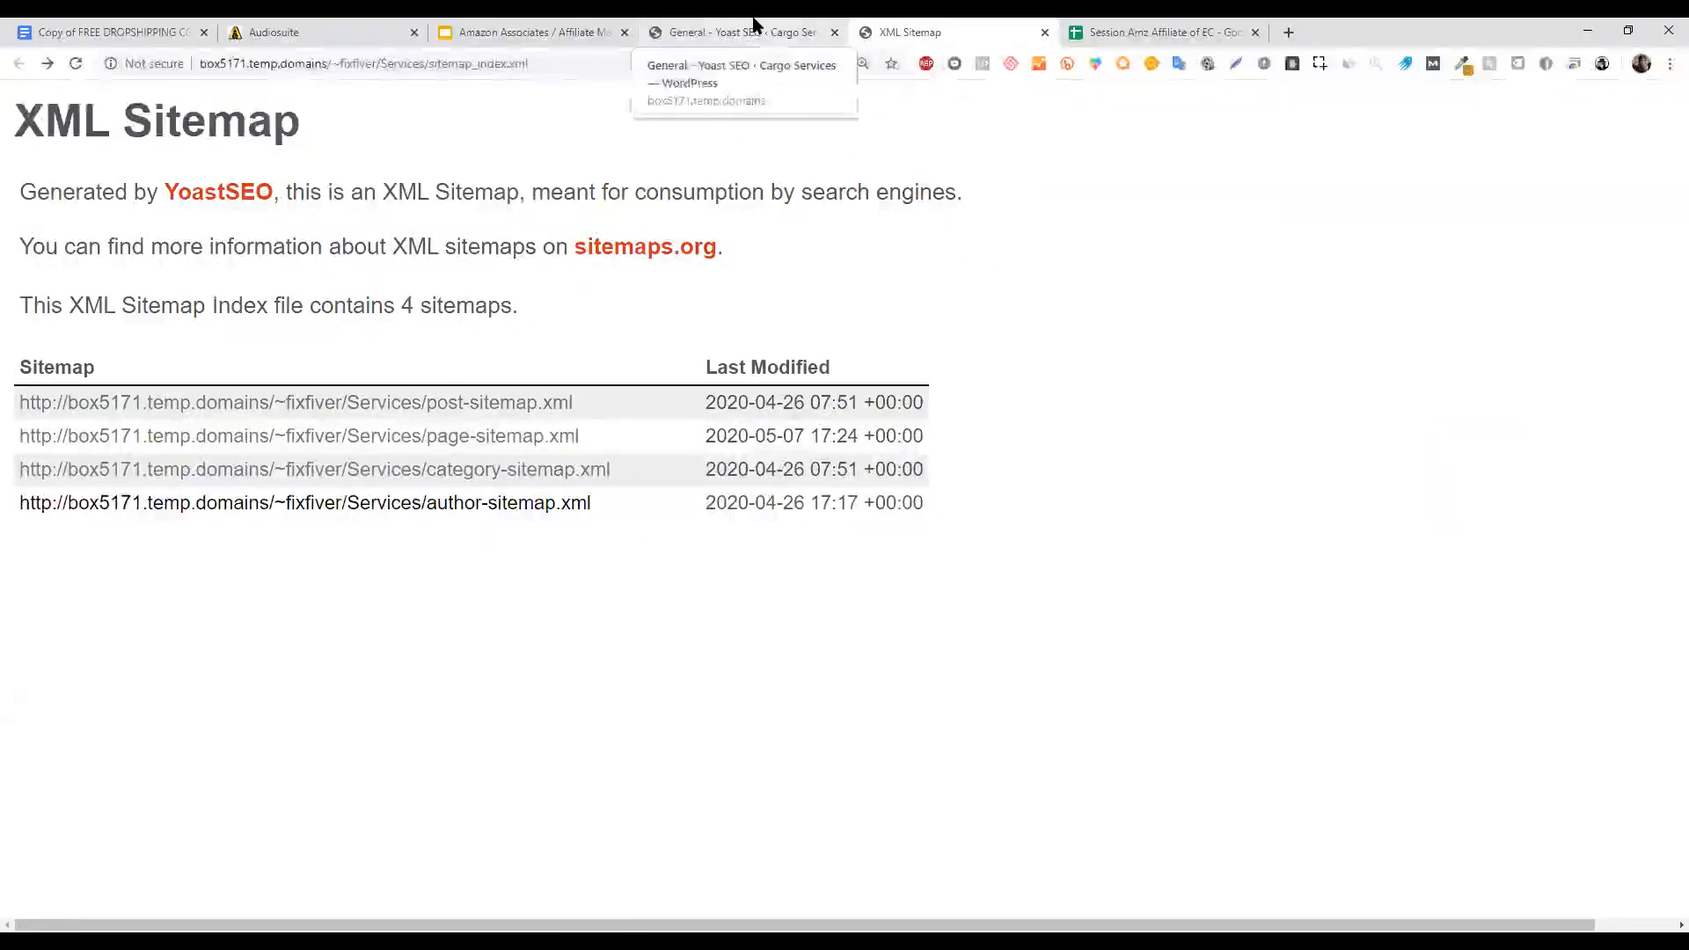
Present the Amazon Associates deck full screen at slide 133, 'General Settings - Change the website title'.
{"action": "left_click", "coordinate": [578, 26]}
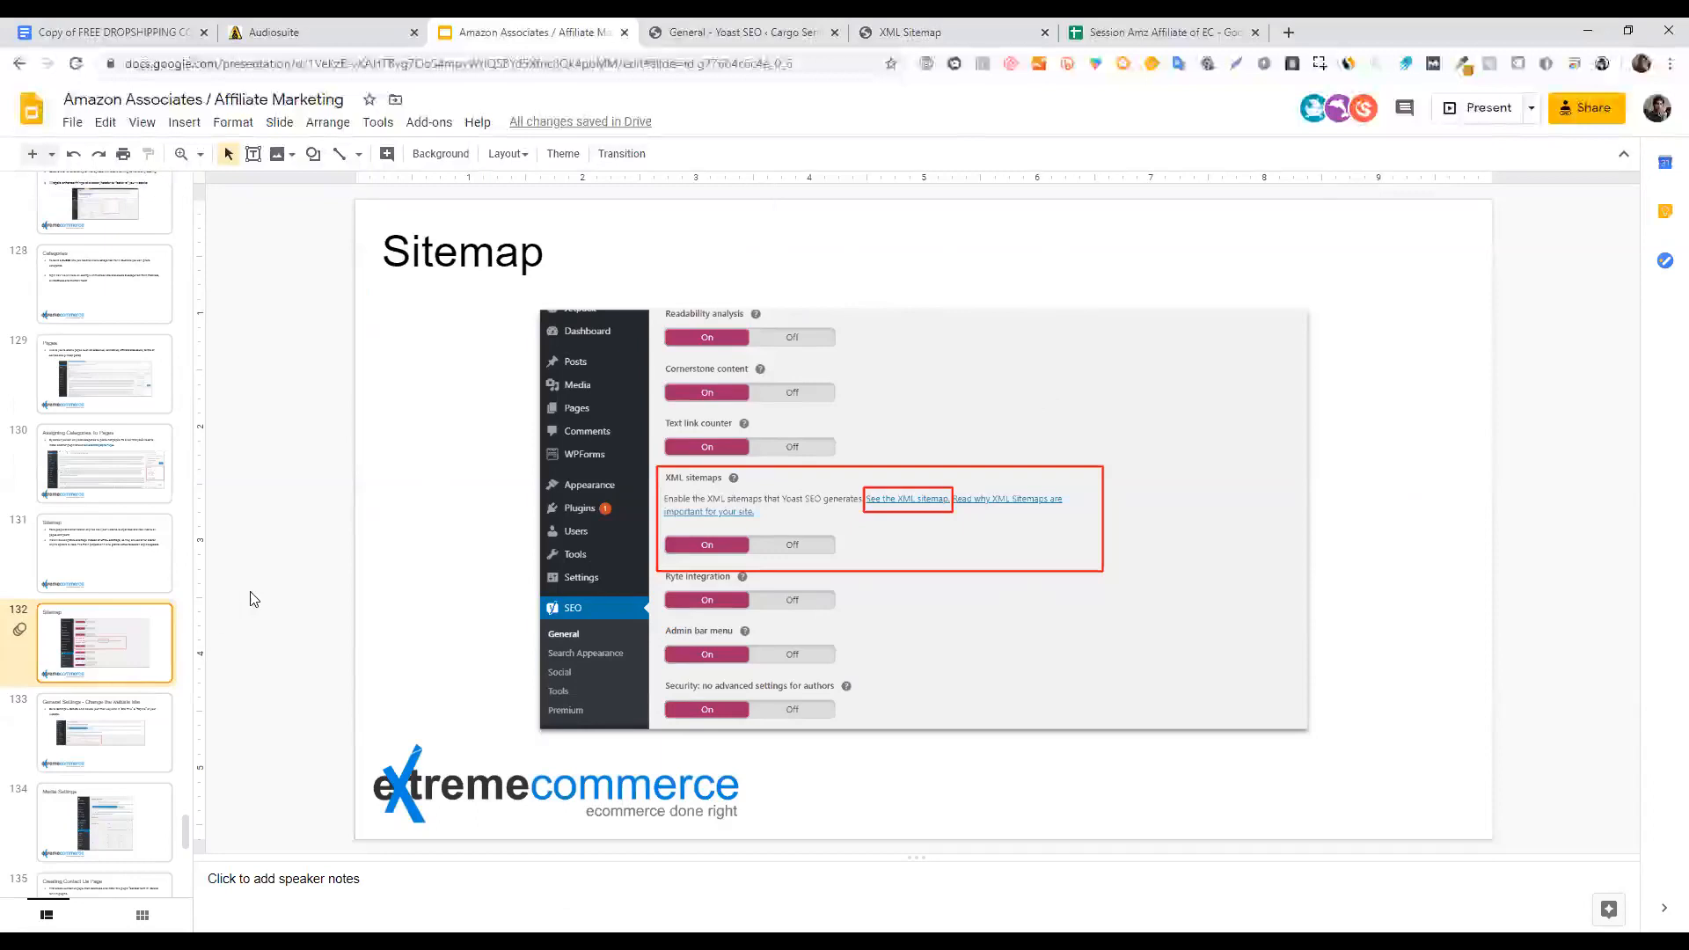
{"action": "left_click", "coordinate": [1490, 108]}
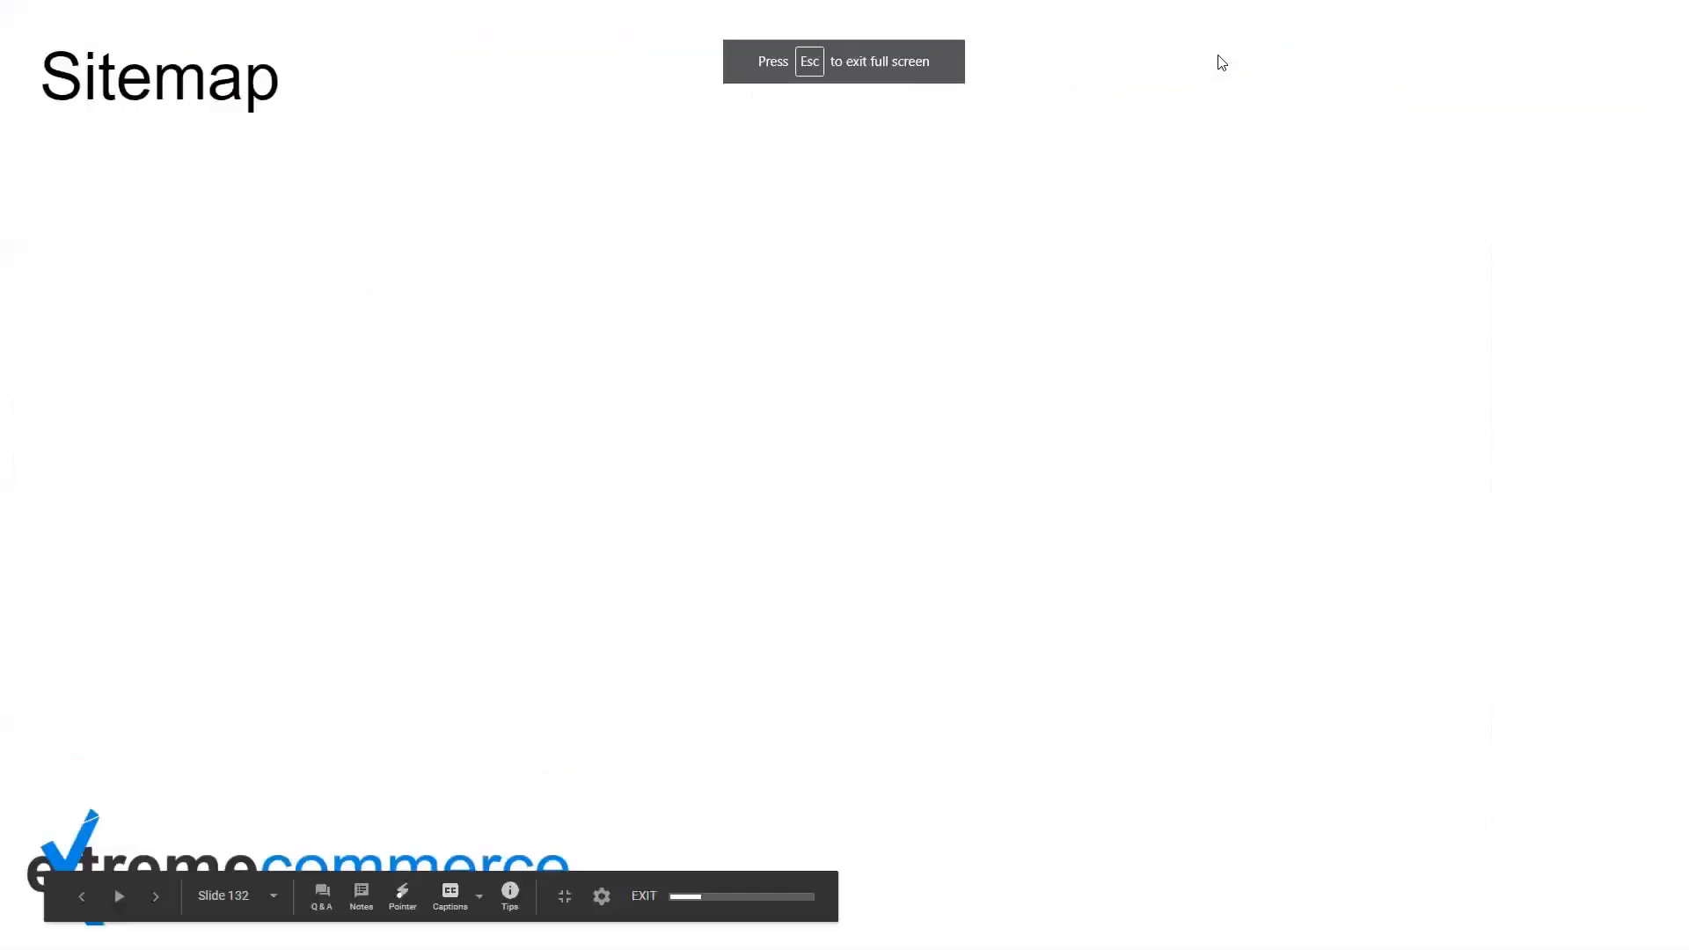
{"action": "key", "text": "Right"}
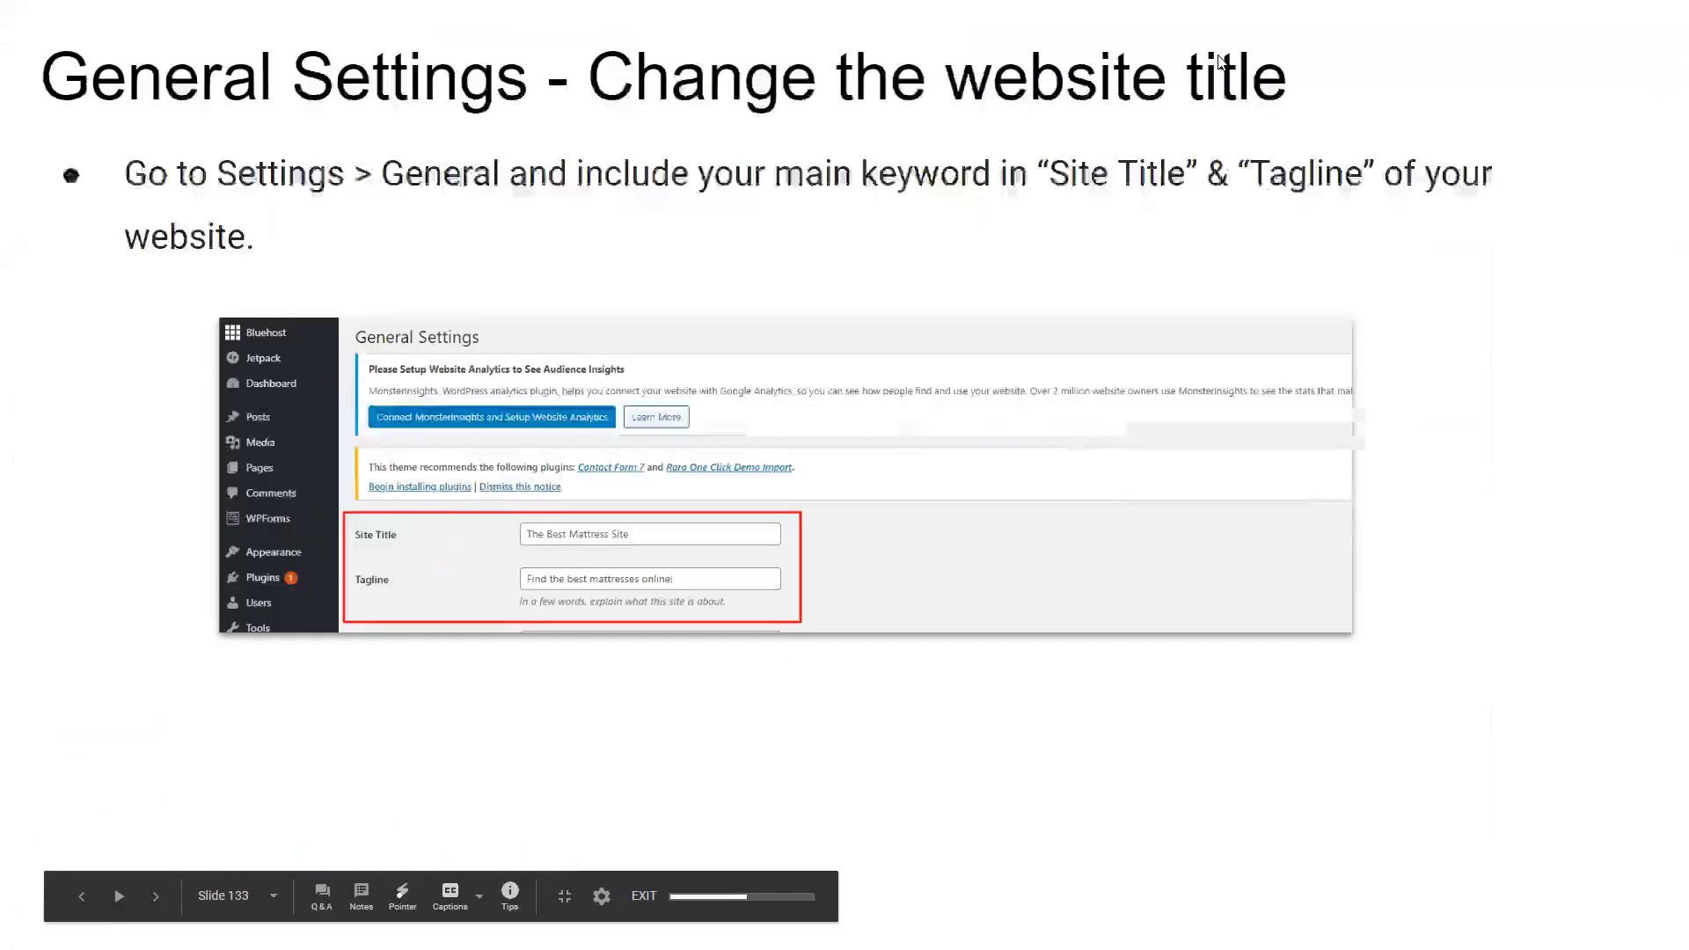
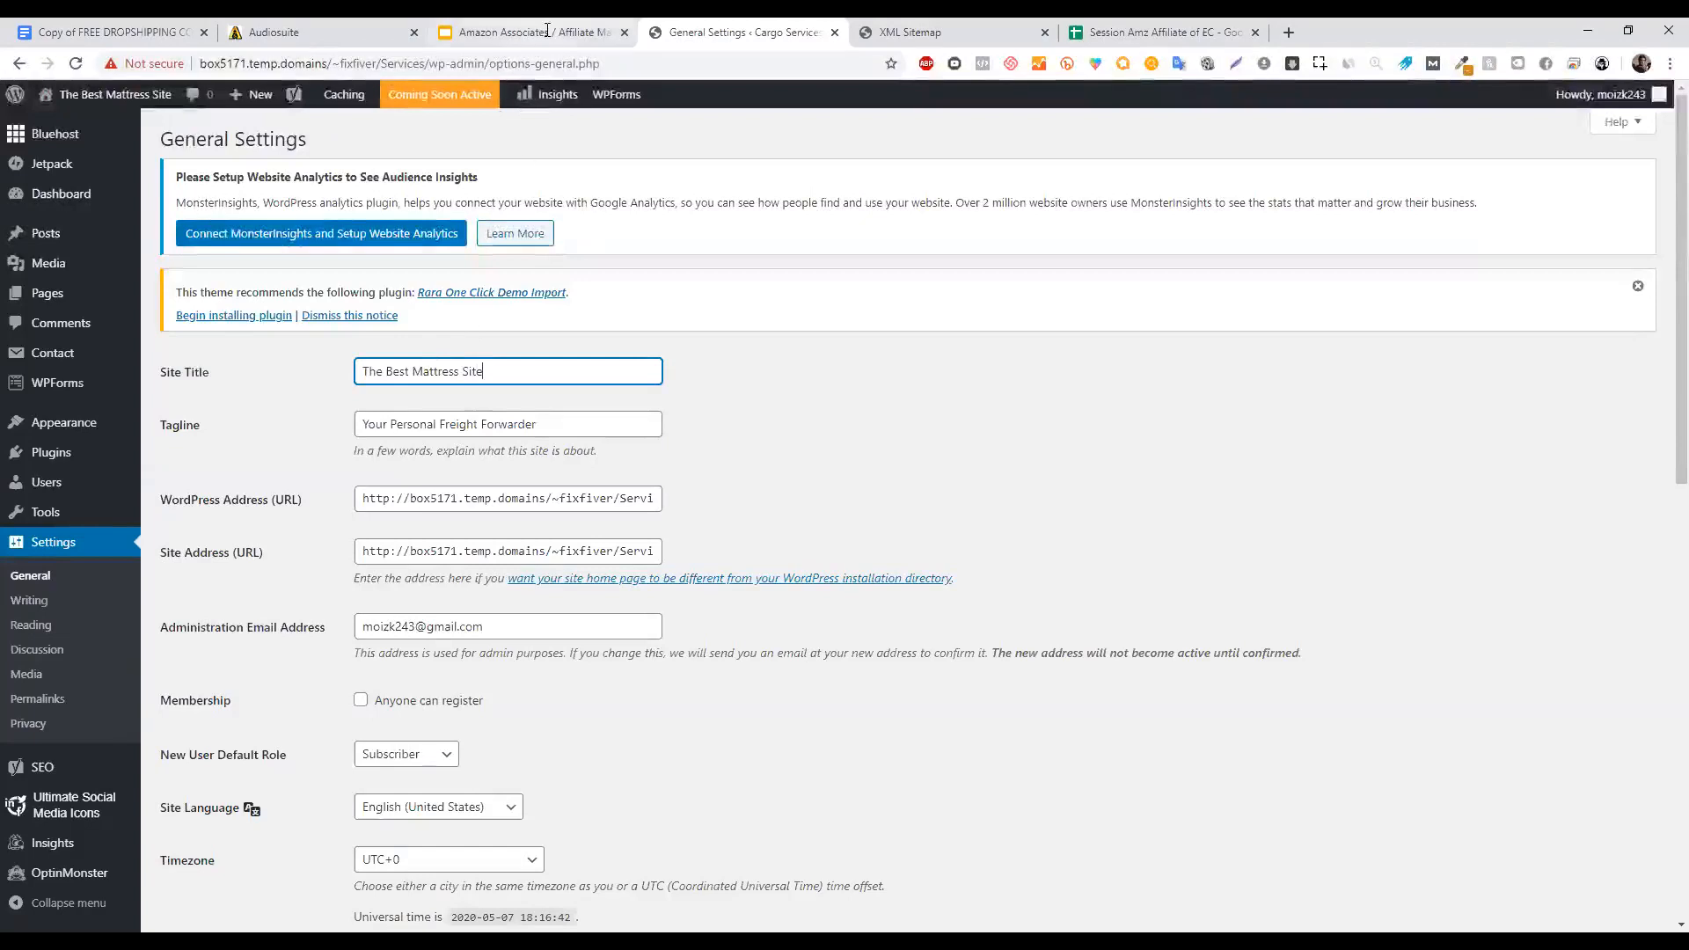
Replace the site tagline with 'Find The Best Mattresses Onliune!'.
{"action": "triple_click", "coordinate": [563, 426]}
{"action": "type", "text": "Find The Best Mattresses Onliune"}
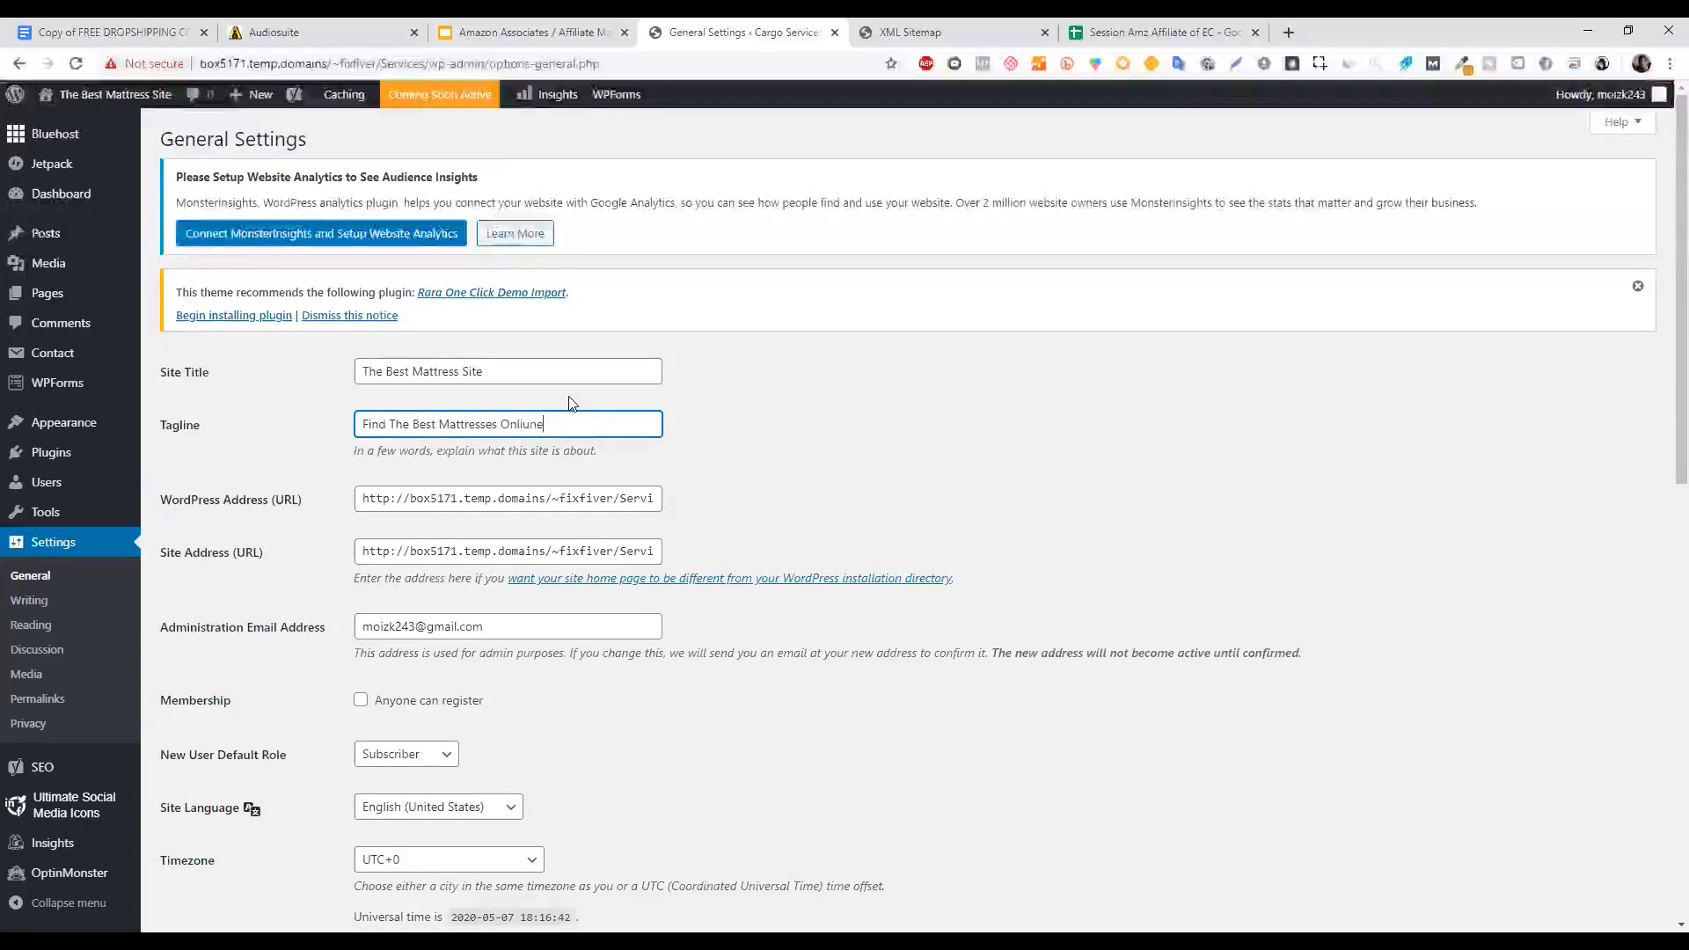
{"action": "type", "text": "!"}
{"action": "left_click", "coordinate": [973, 426]}
{"action": "left_click_drag", "start_coordinate": [1679, 292], "coordinate": [1661, 350]}
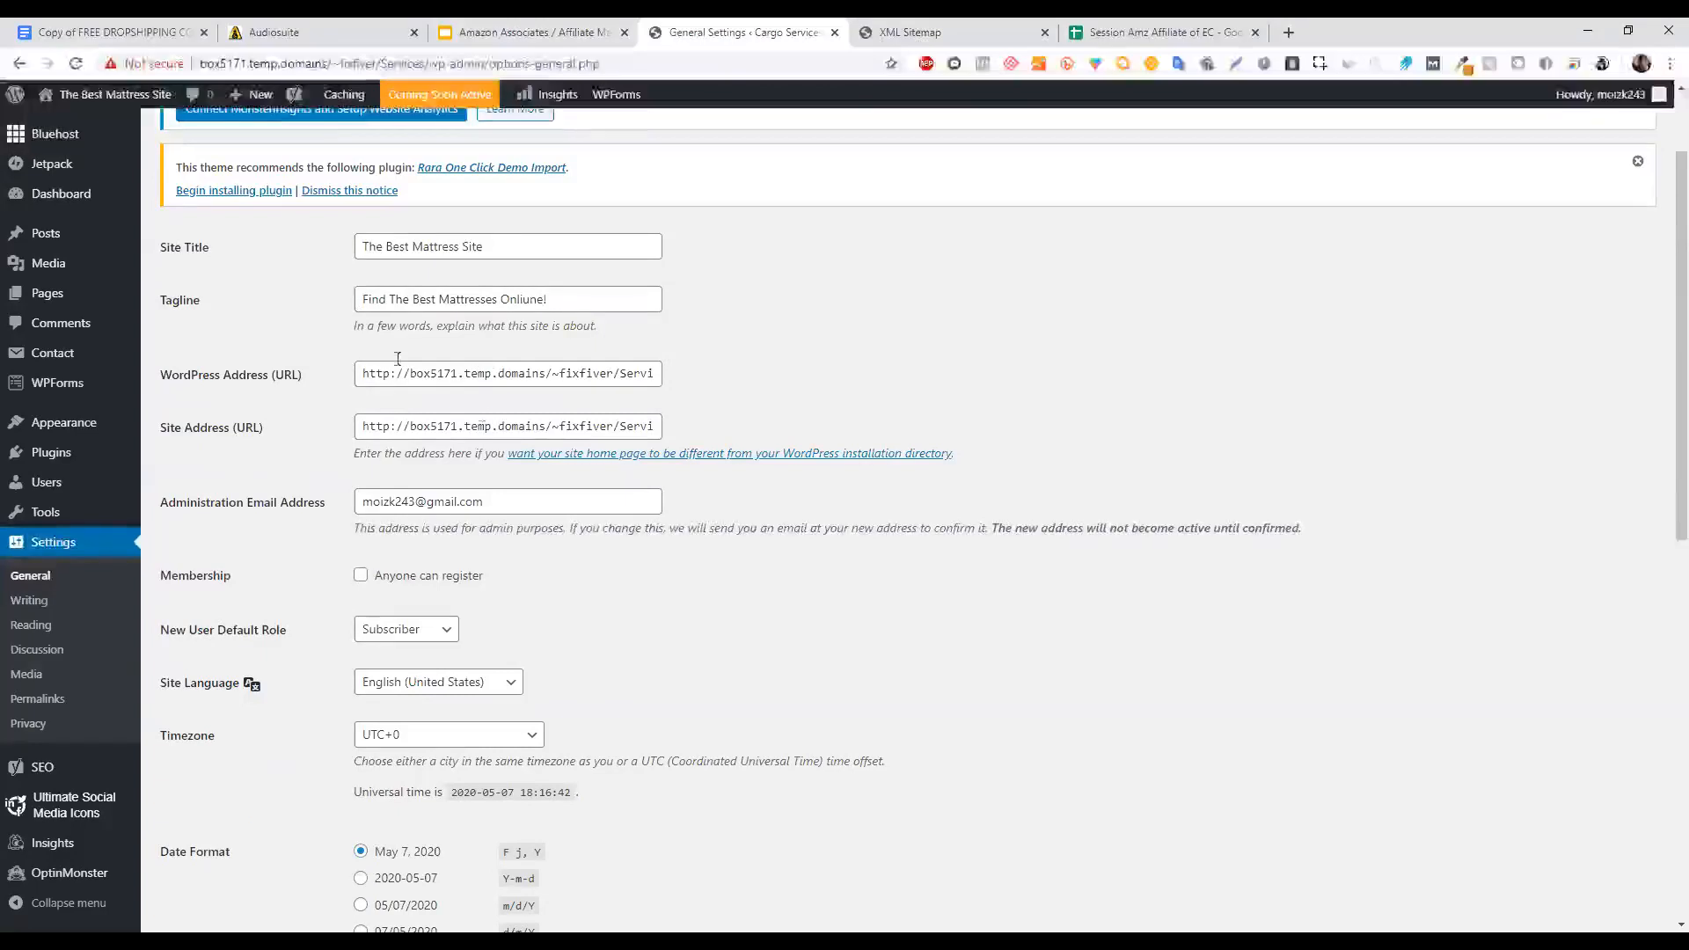
{"action": "left_click", "coordinate": [497, 373]}
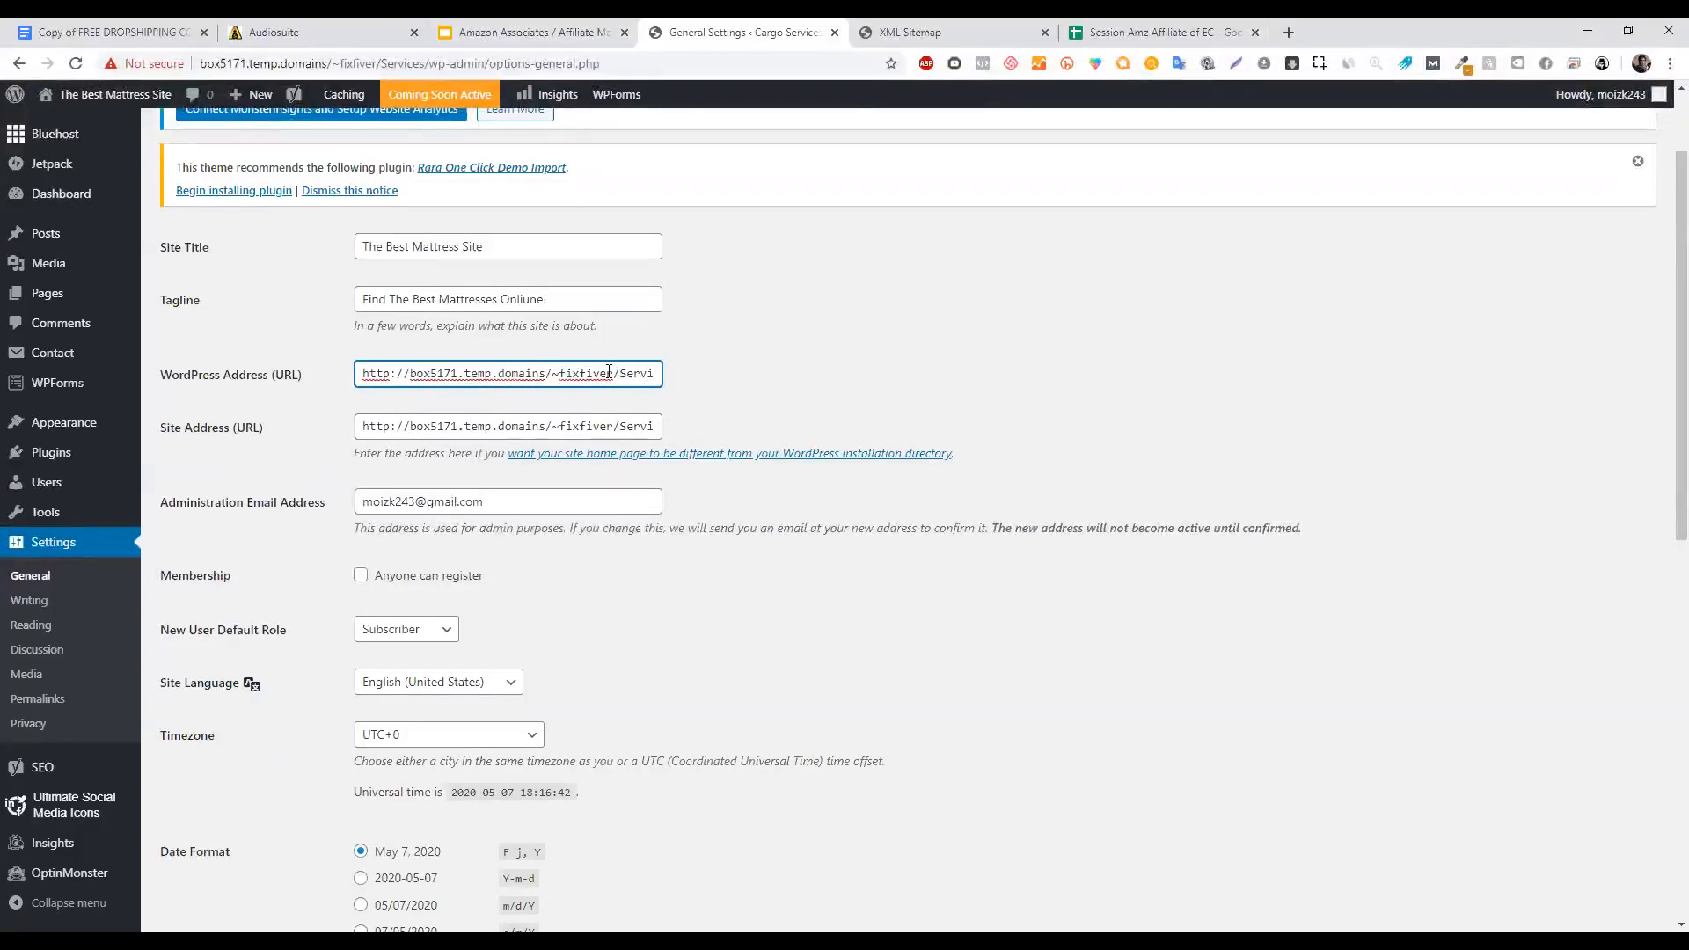
{"action": "left_click_drag", "start_coordinate": [1681, 238], "coordinate": [1681, 176]}
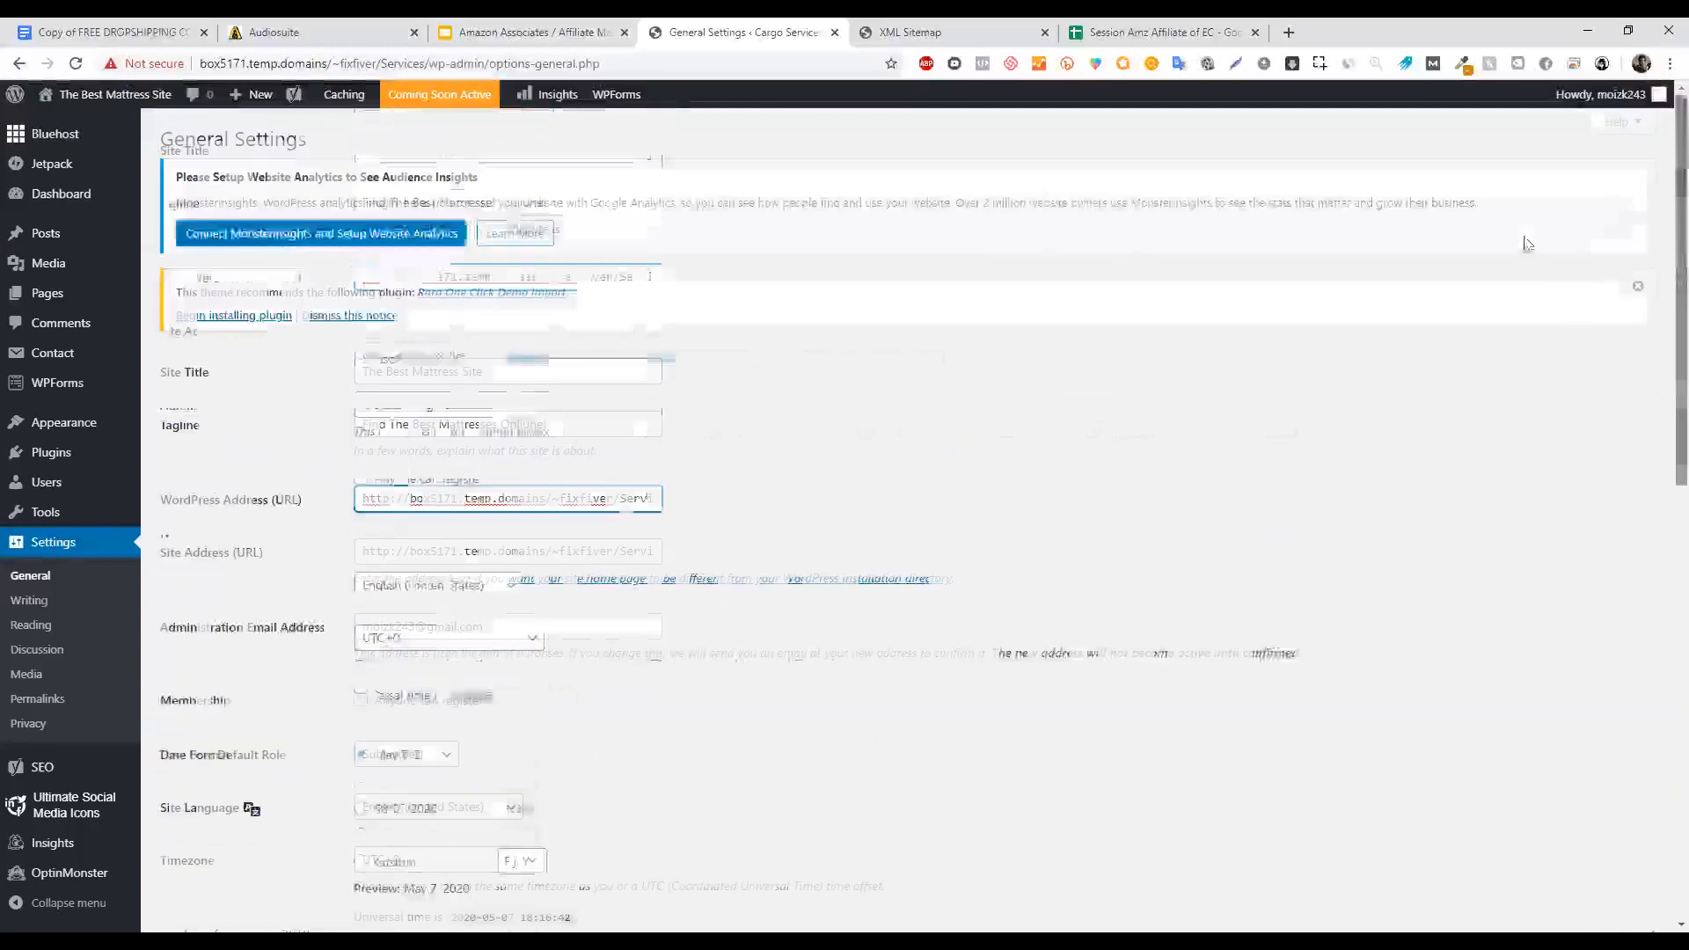
{"action": "left_click", "coordinate": [411, 498]}
{"action": "type", "text": "www."}
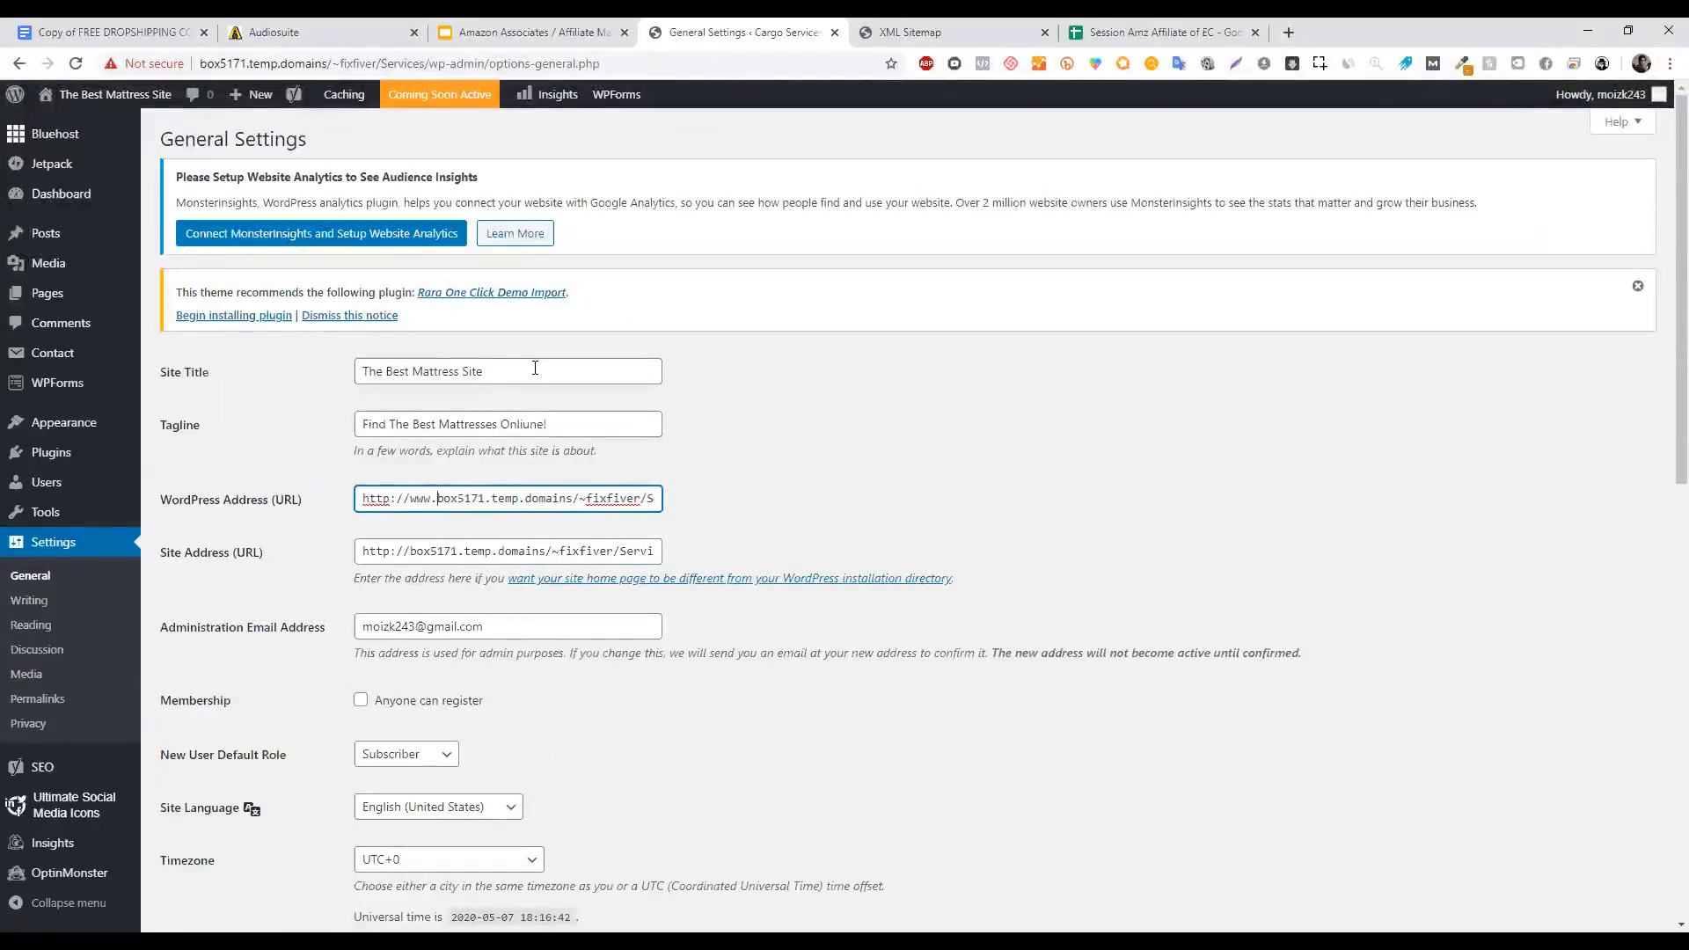
{"action": "key", "text": "BackSpace"}
{"action": "key", "text": "BackSpace"}
{"action": "key", "text": "BackSpace"}
{"action": "key", "text": "BackSpace"}
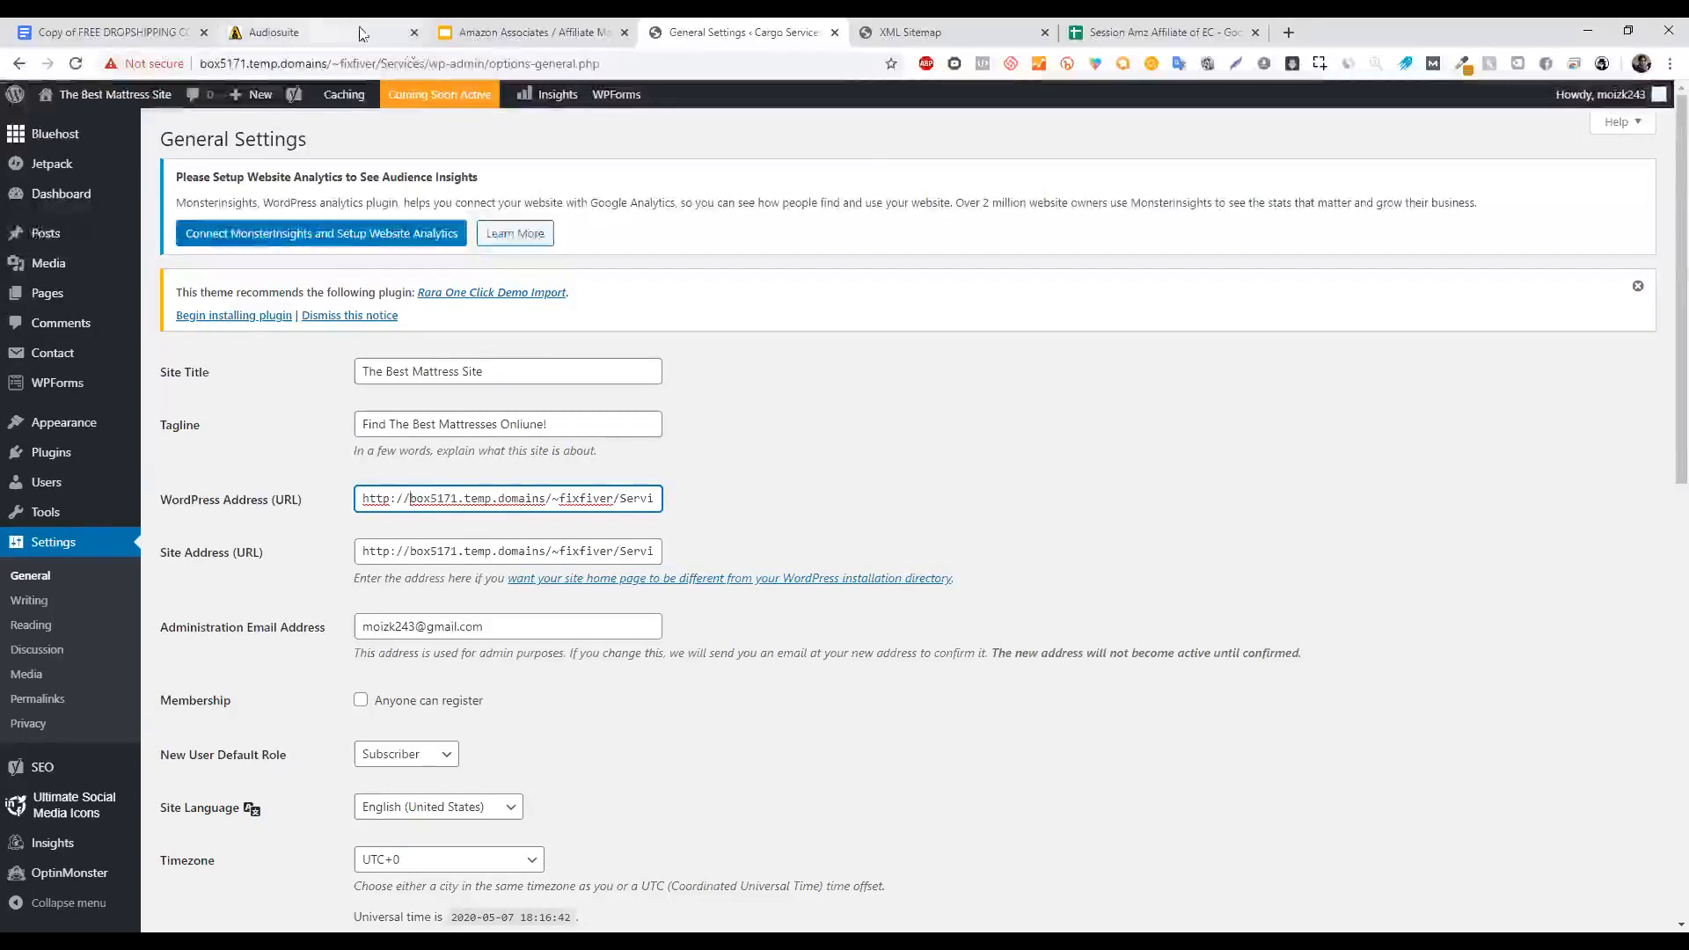
Close the Audiosuite tab and select the Session Amz Affiliate of EC spreadsheet's web address.
{"action": "left_click", "coordinate": [413, 33]}
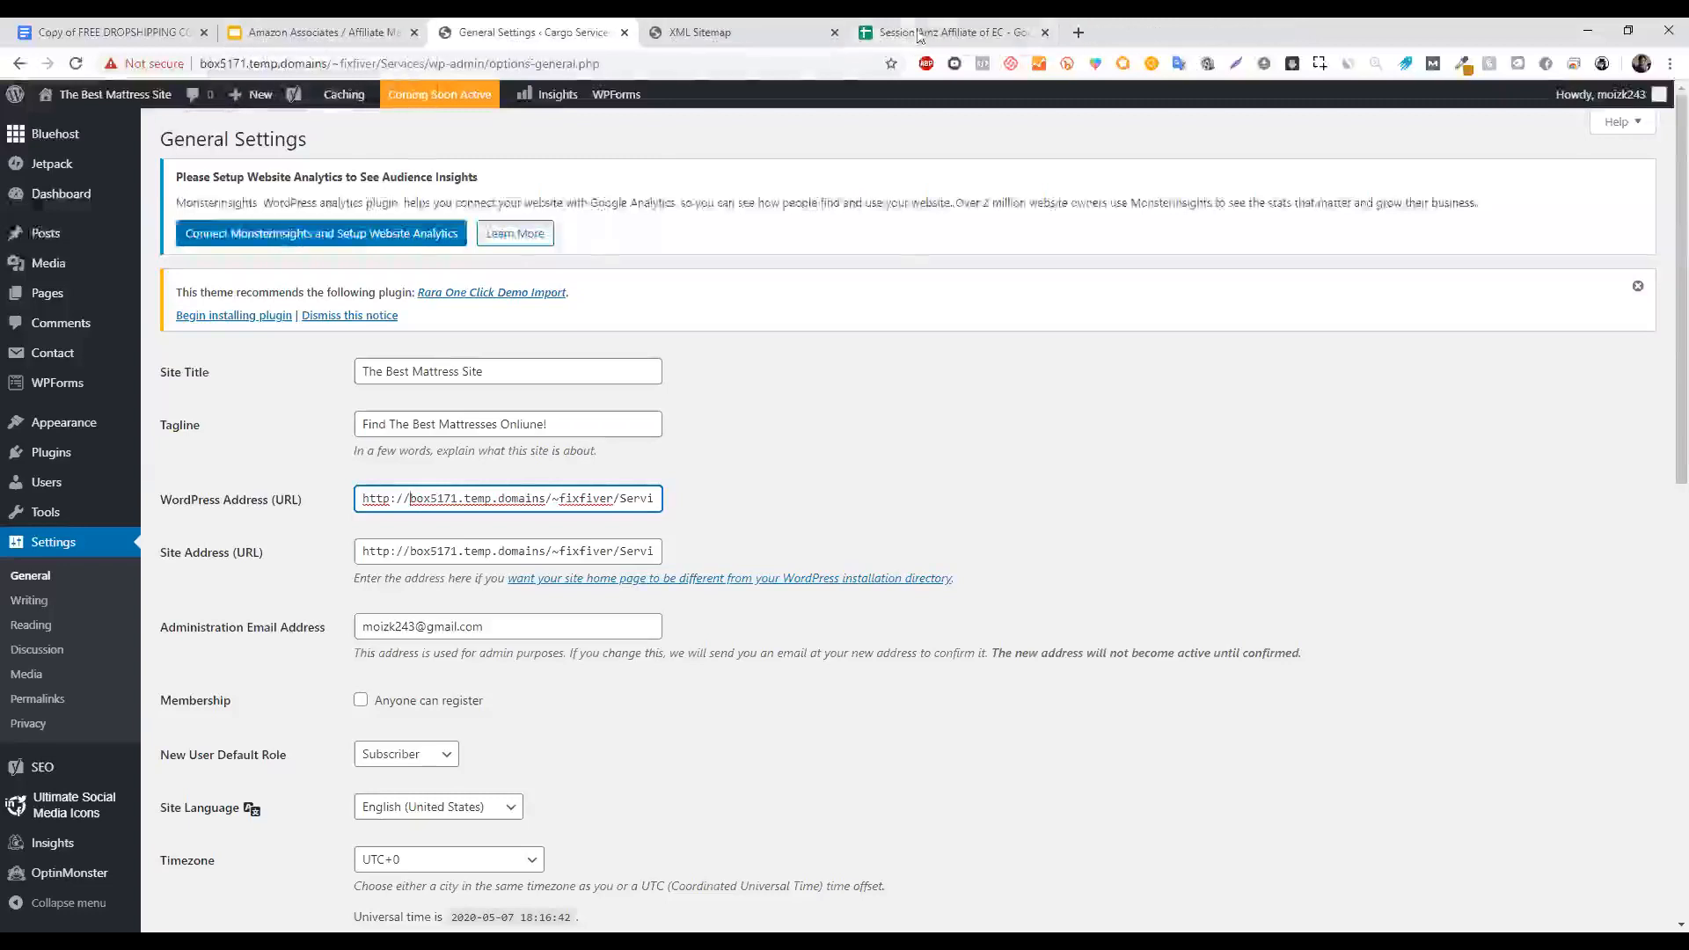
{"action": "left_click", "coordinate": [950, 32]}
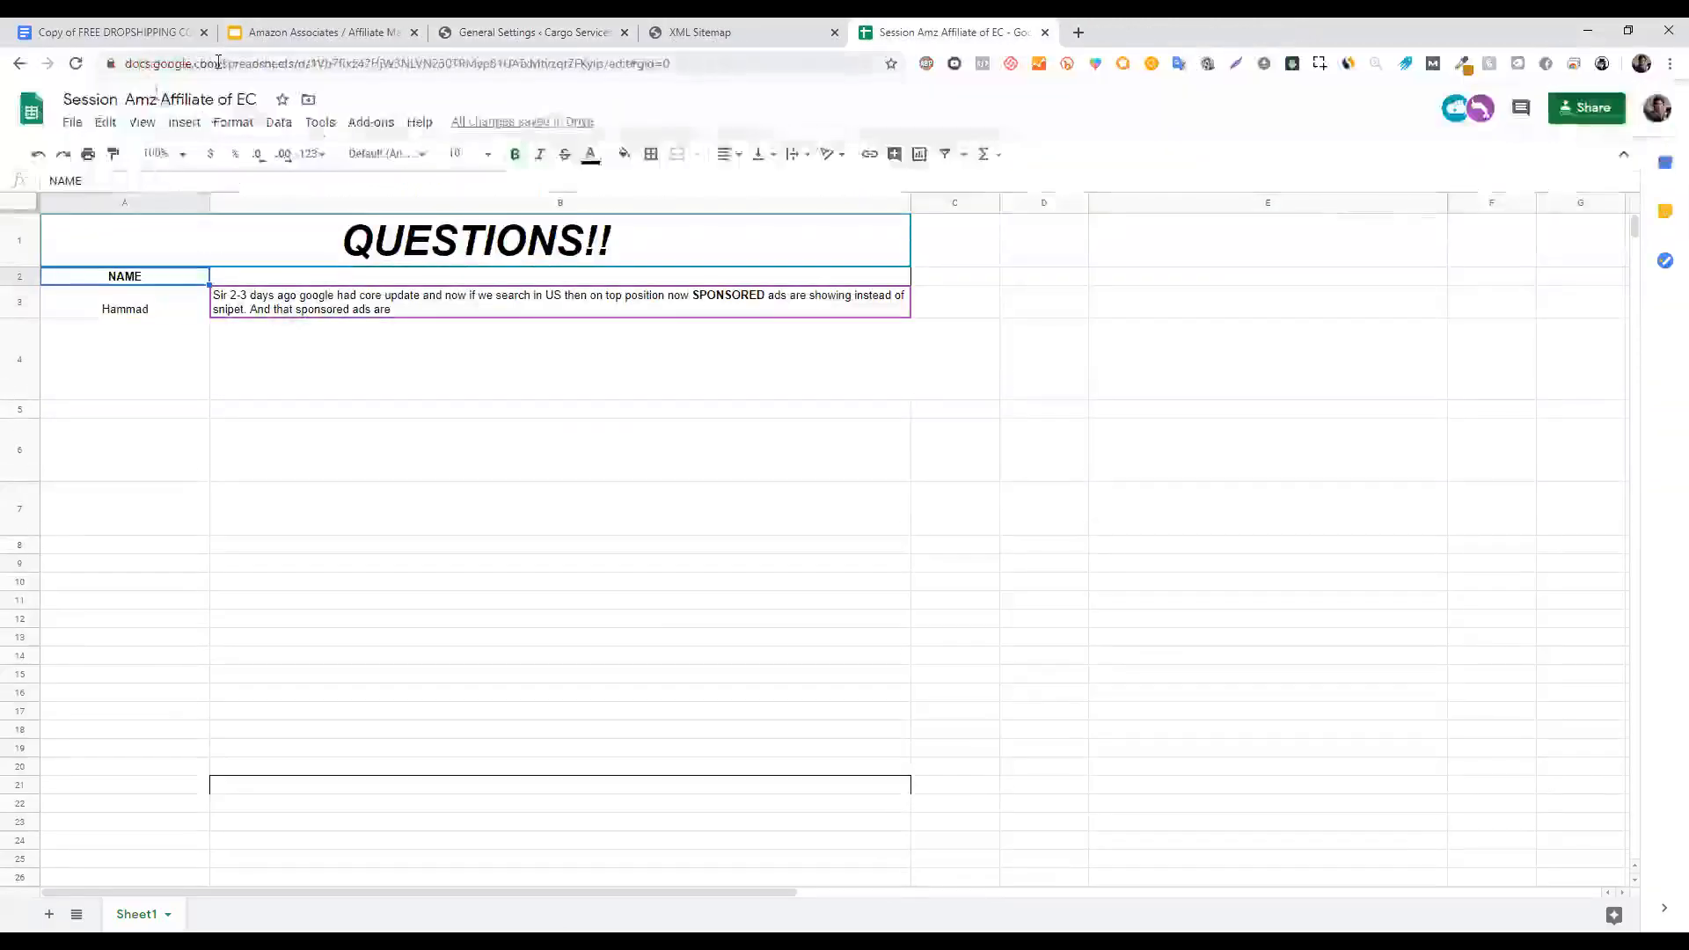
{"action": "left_click", "coordinate": [132, 64]}
{"action": "left_click", "coordinate": [133, 64]}
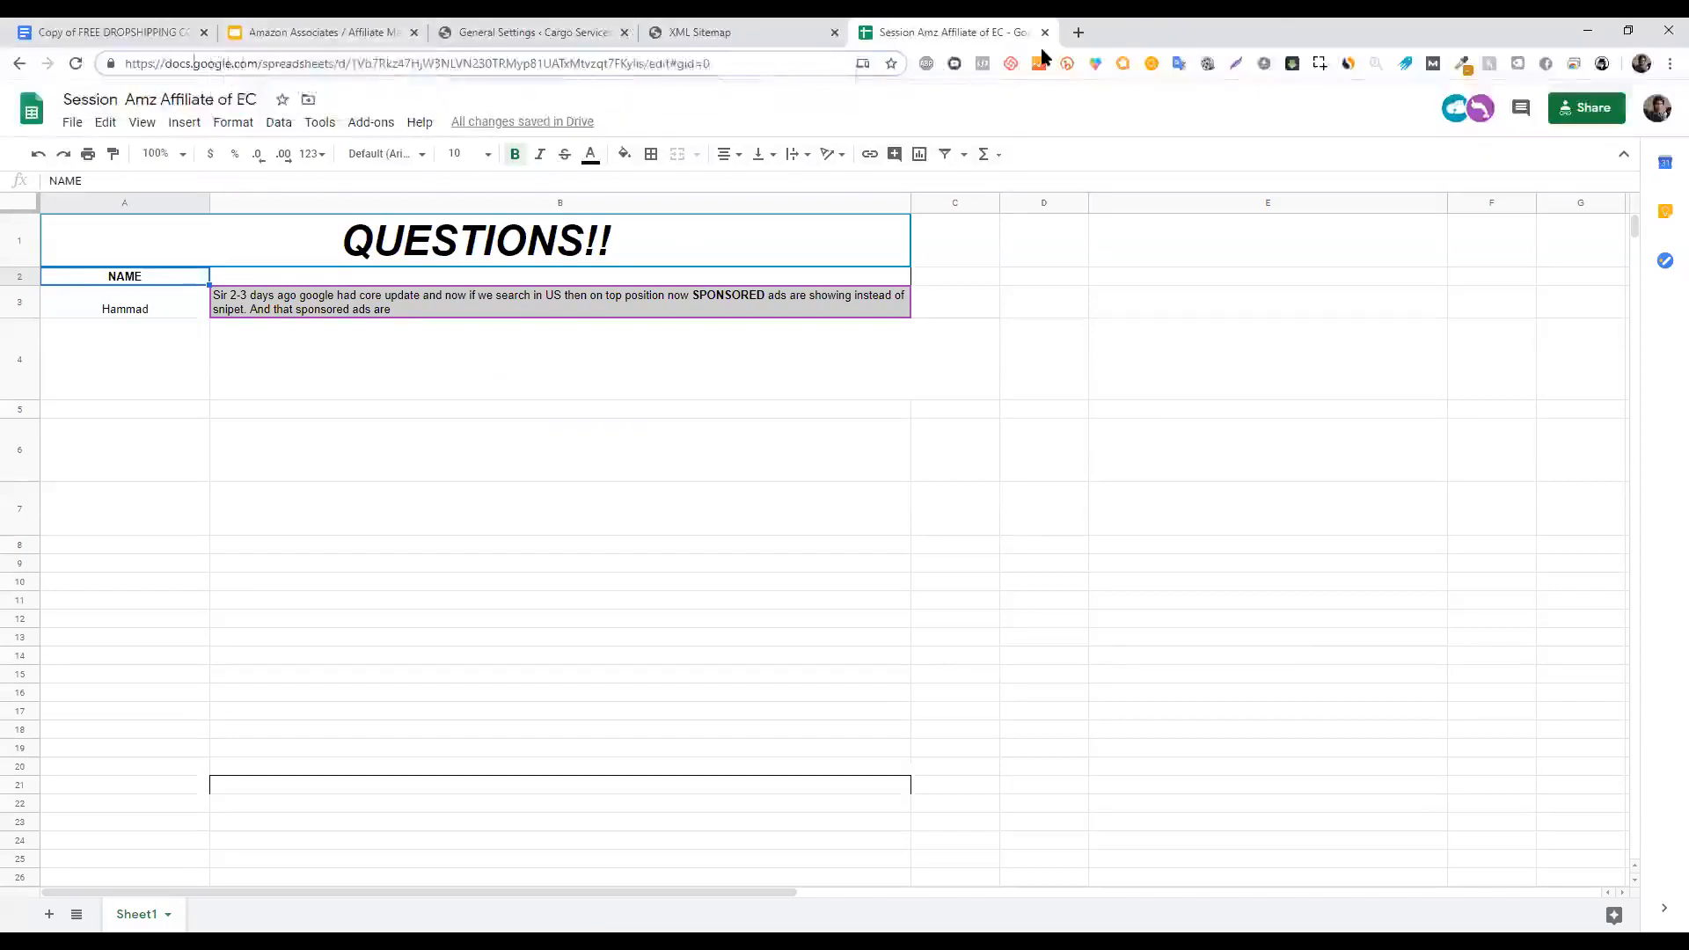
Search 'wordpress.' in a new tab, open WordPress.com, then return to General Settings.
{"action": "left_click", "coordinate": [1068, 35]}
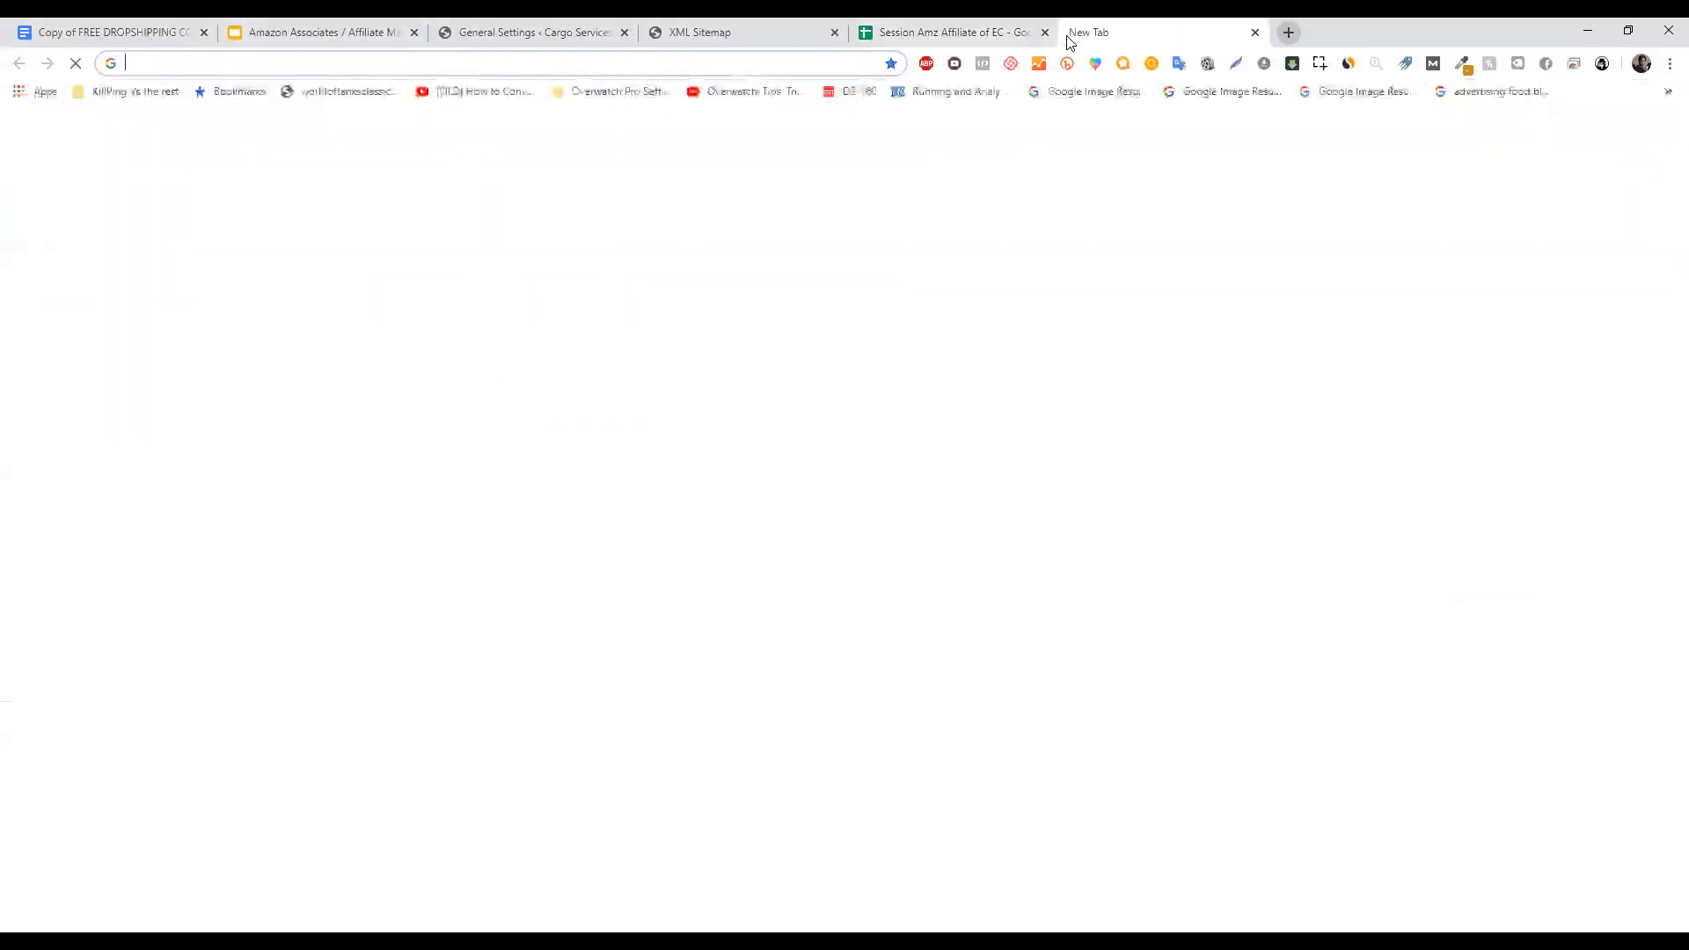
{"action": "type", "text": "wordpress.org"}
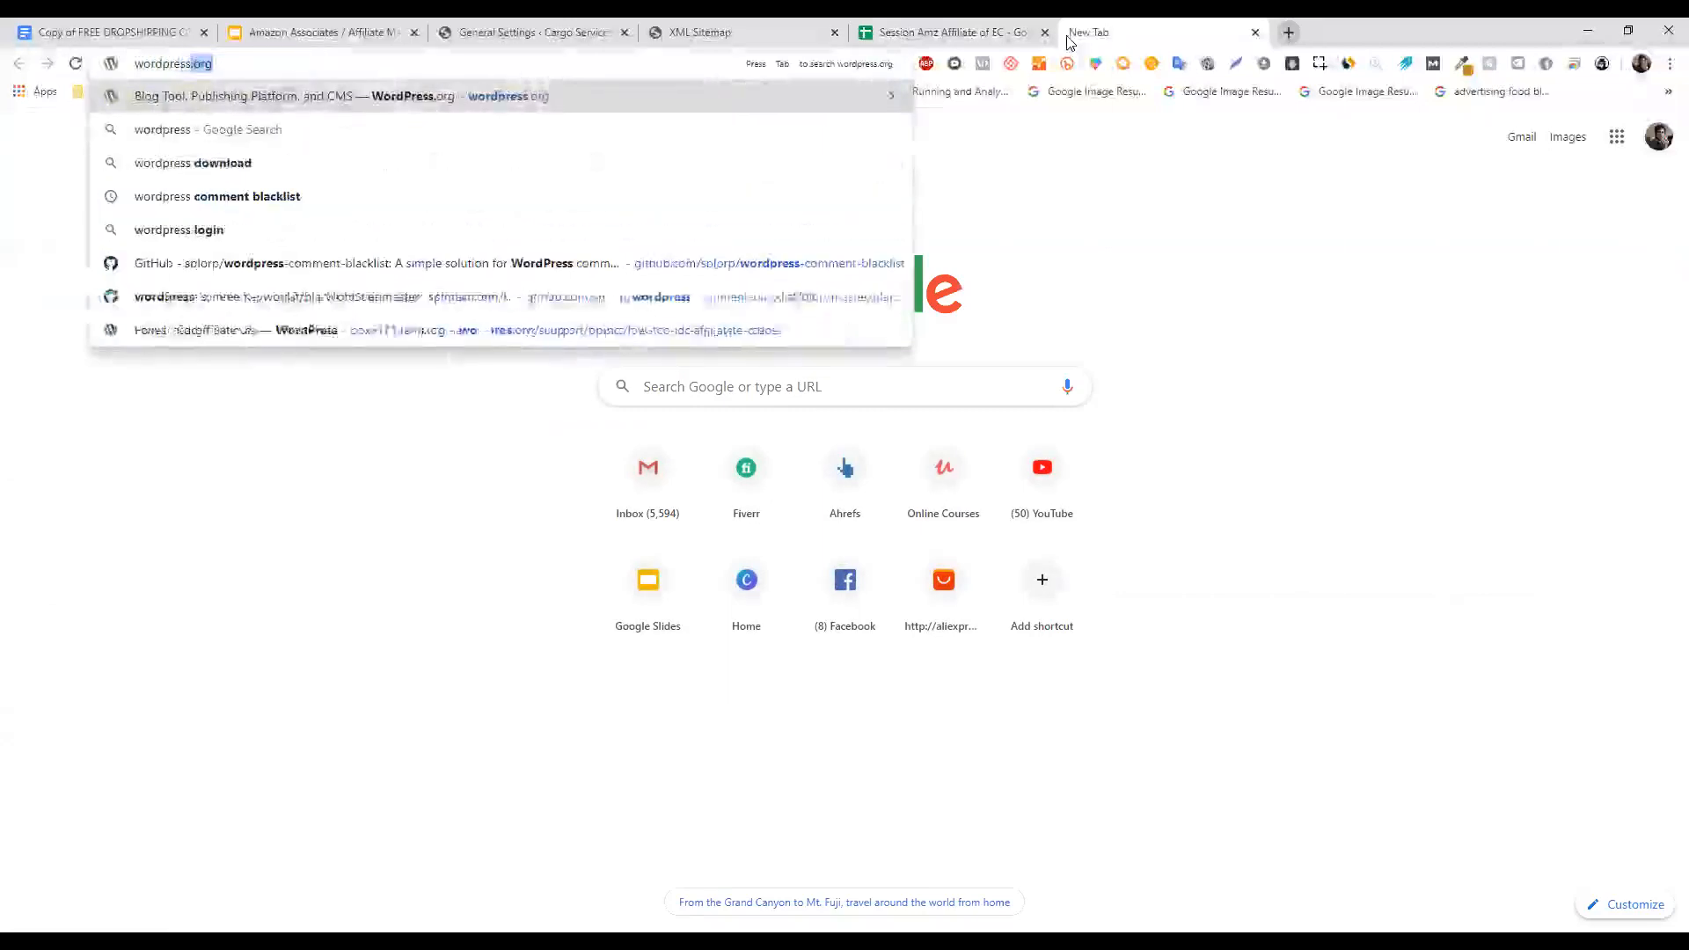
{"action": "key", "text": "Return"}
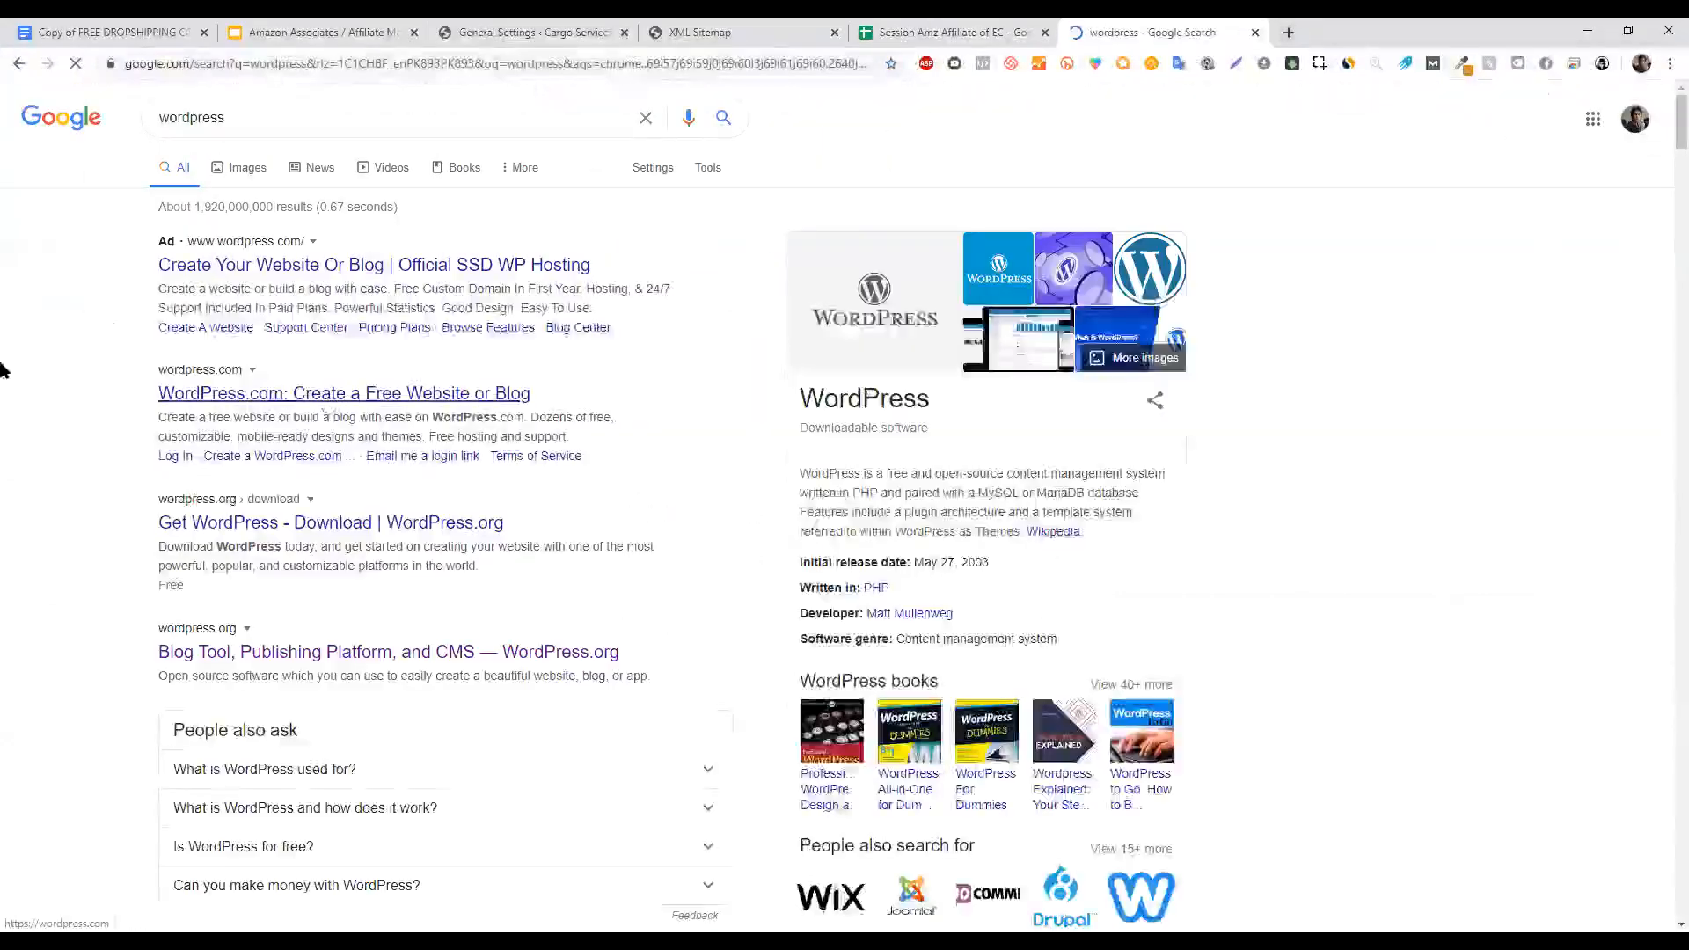
{"action": "left_click", "coordinate": [327, 396]}
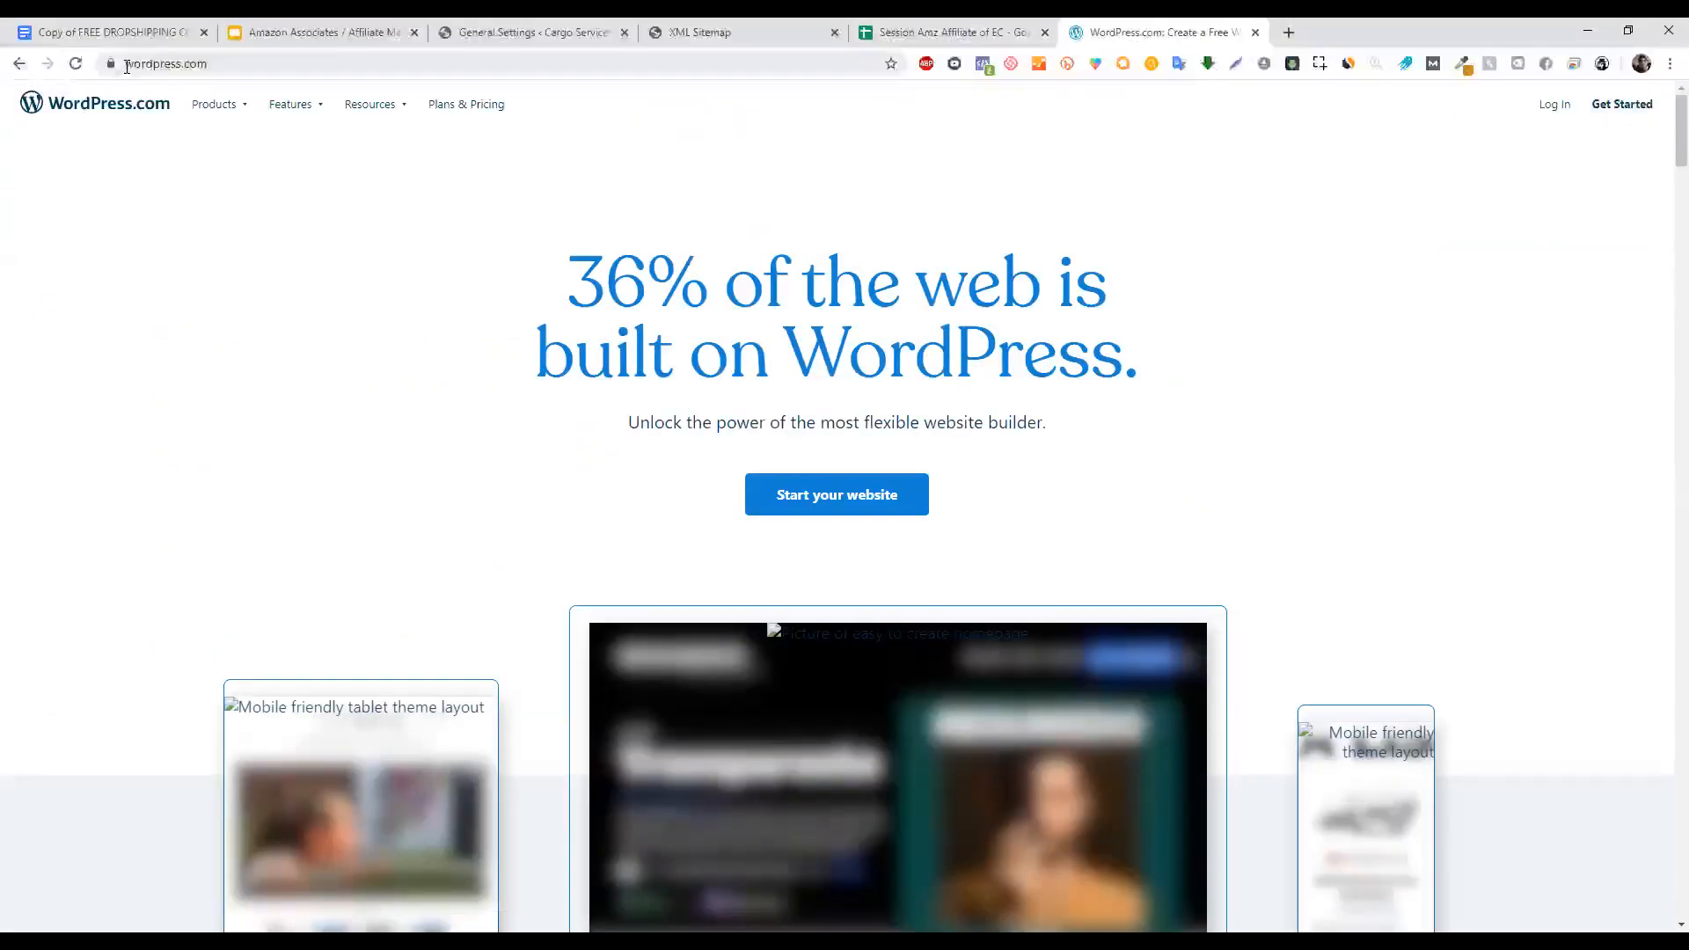
{"action": "left_click", "coordinate": [490, 32]}
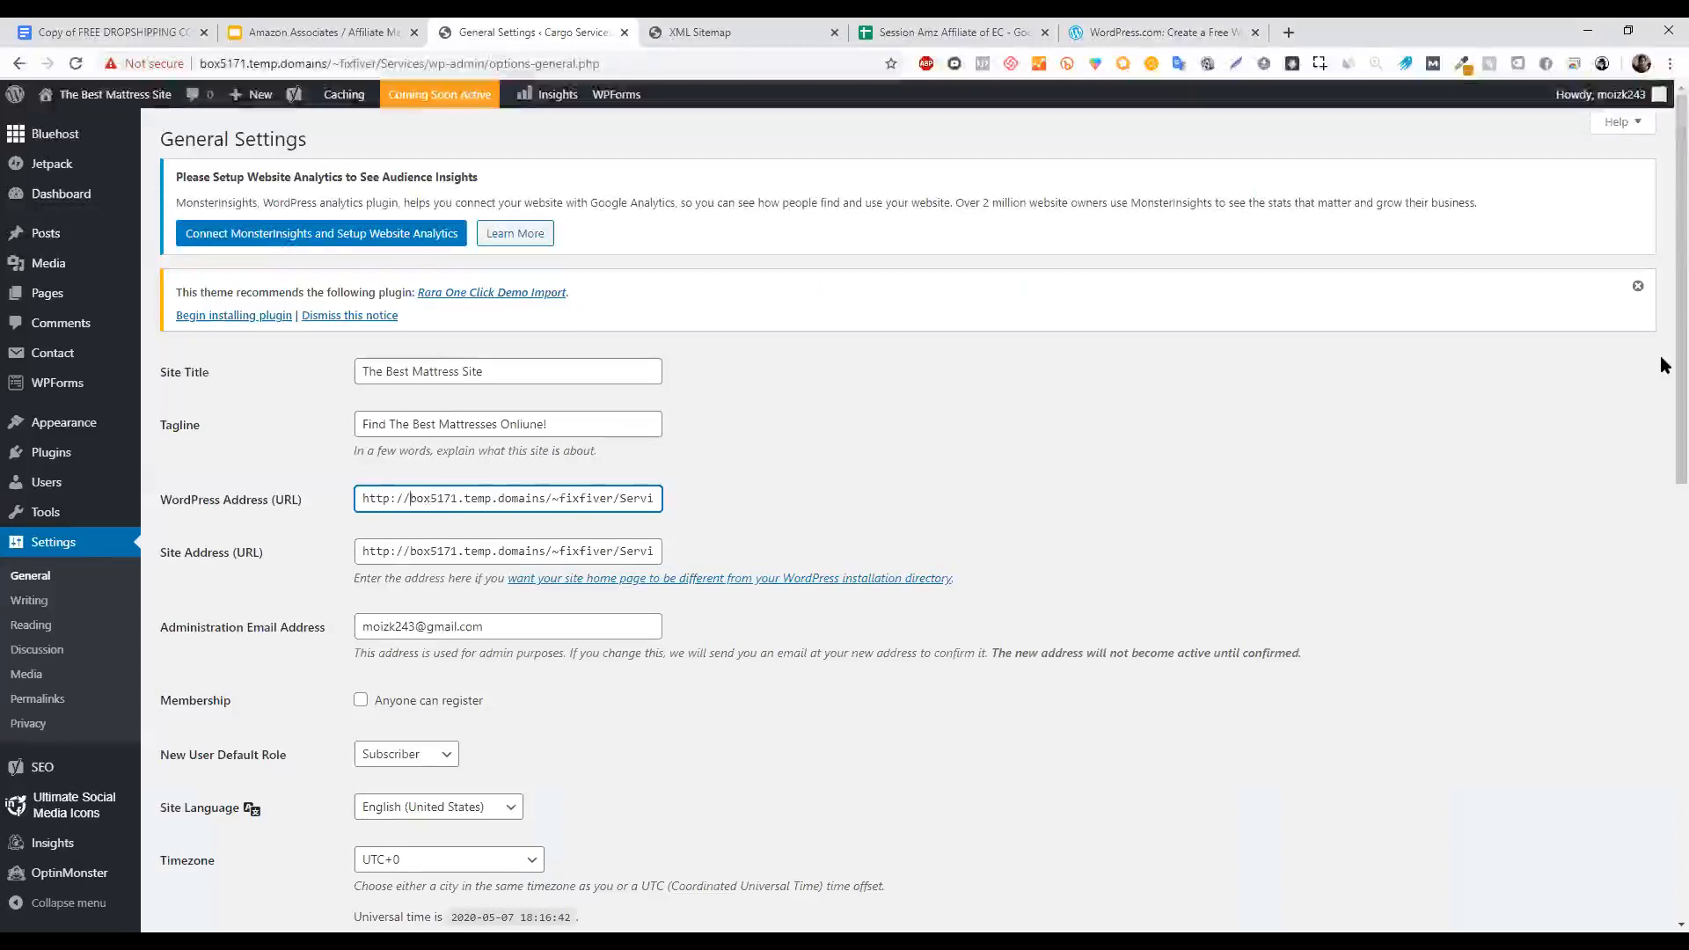
Scroll through the remaining General Settings, then switch to the Amazon Associates slide deck.
{"action": "scroll", "coordinate": [1664, 366], "scroll_direction": "down", "scroll_amount": 6}
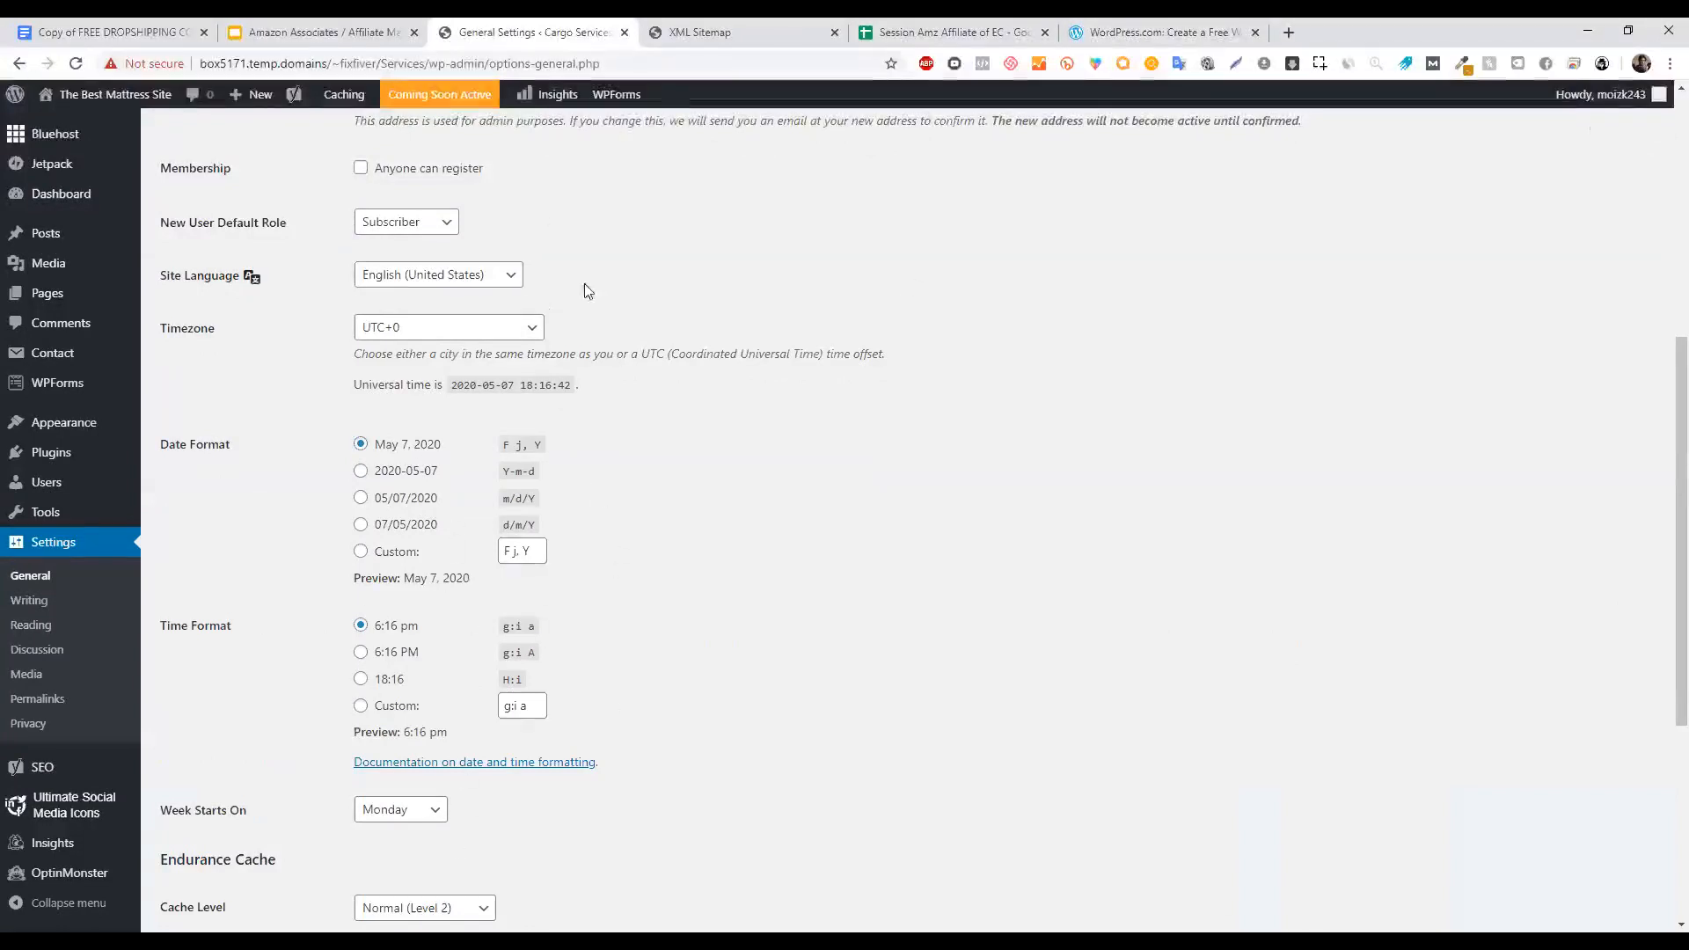
{"action": "scroll", "coordinate": [1352, 384], "scroll_direction": "down", "scroll_amount": 1}
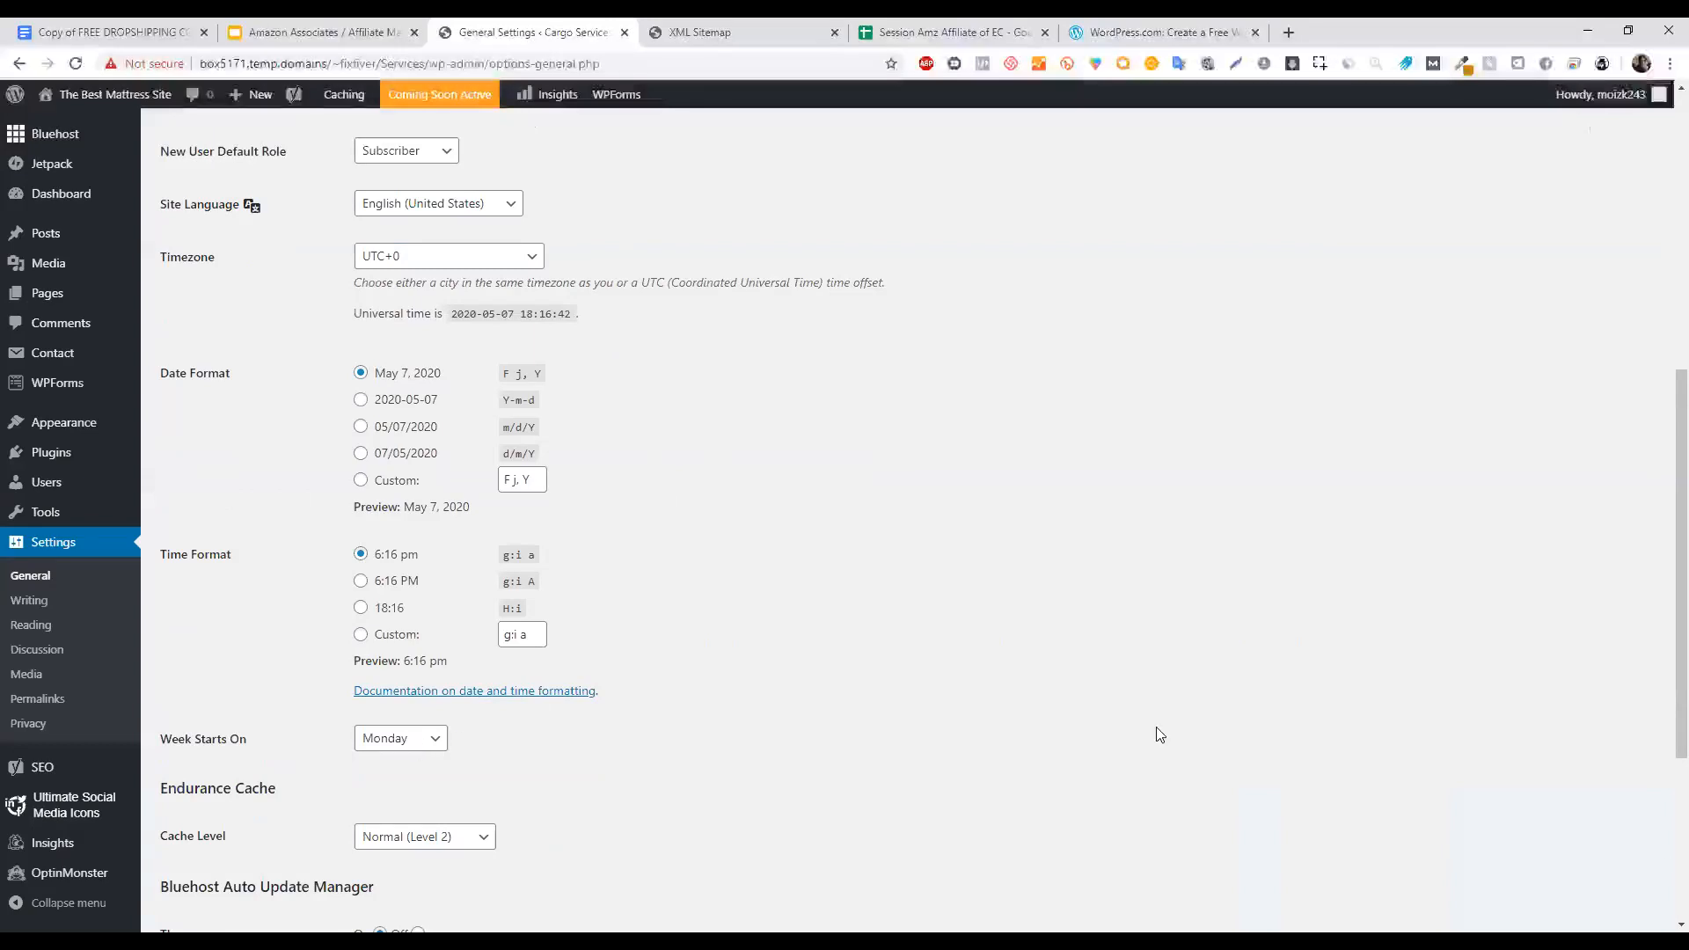
{"action": "scroll", "coordinate": [1158, 735], "scroll_direction": "down", "scroll_amount": 4}
{"action": "scroll", "coordinate": [1625, 418], "scroll_direction": "up", "scroll_amount": 10}
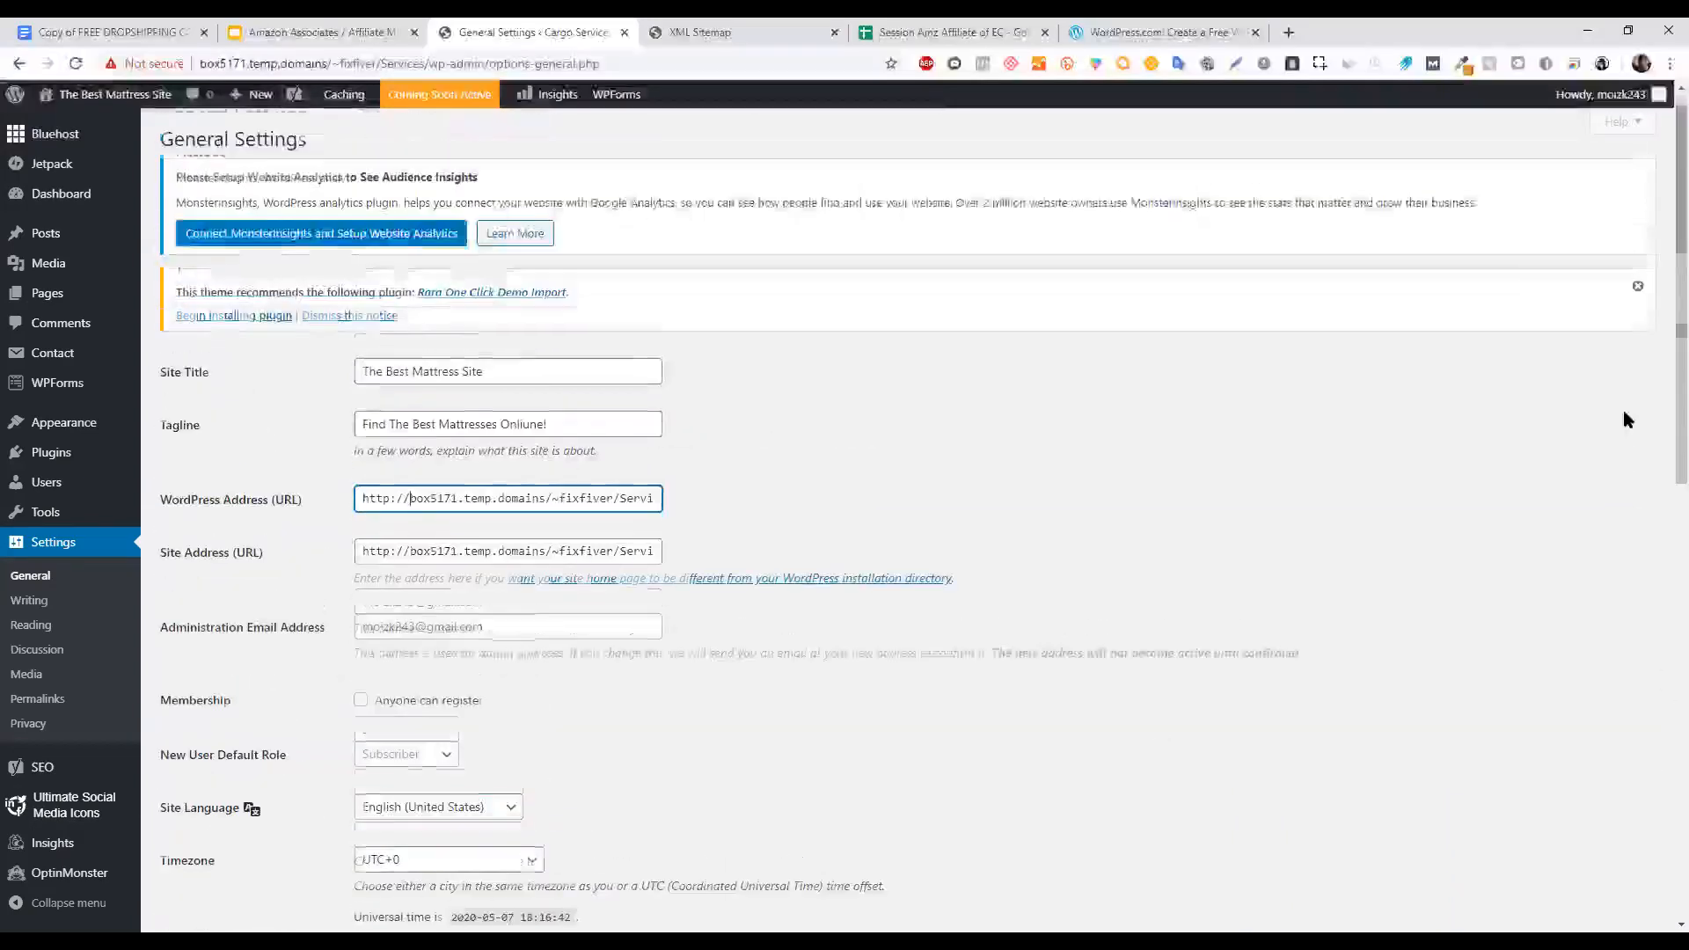
{"action": "left_click", "coordinate": [322, 32]}
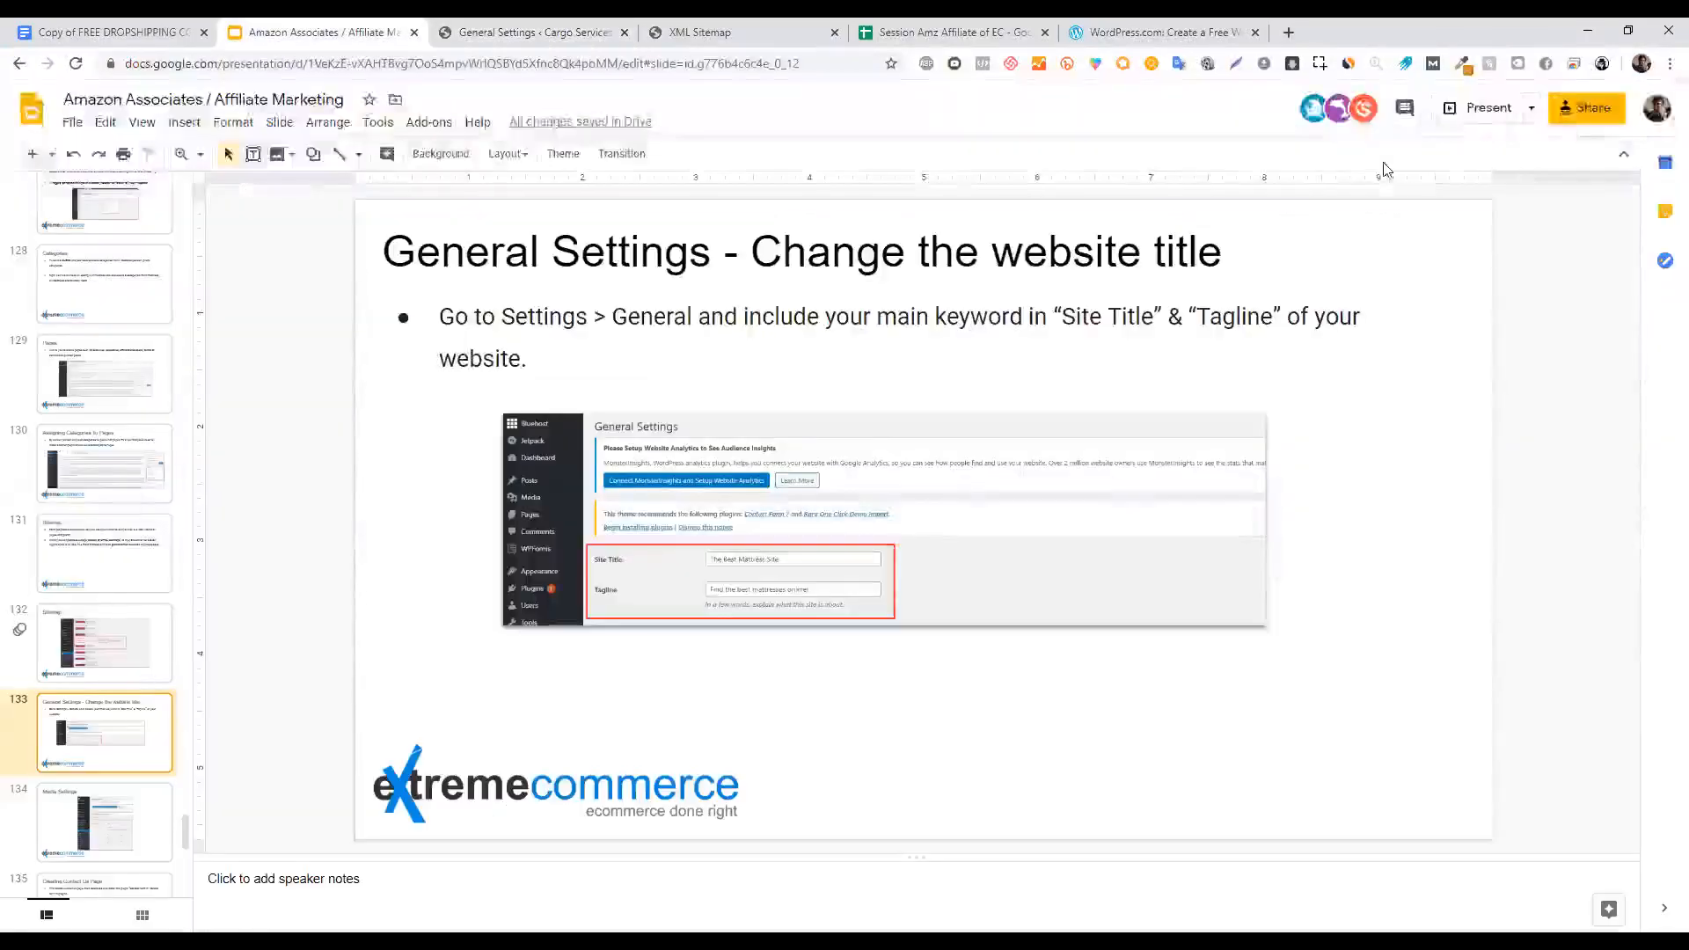
Present the deck and advance to slide 134 'Media Settings', then return to WordPress.
{"action": "left_click", "coordinate": [1489, 108]}
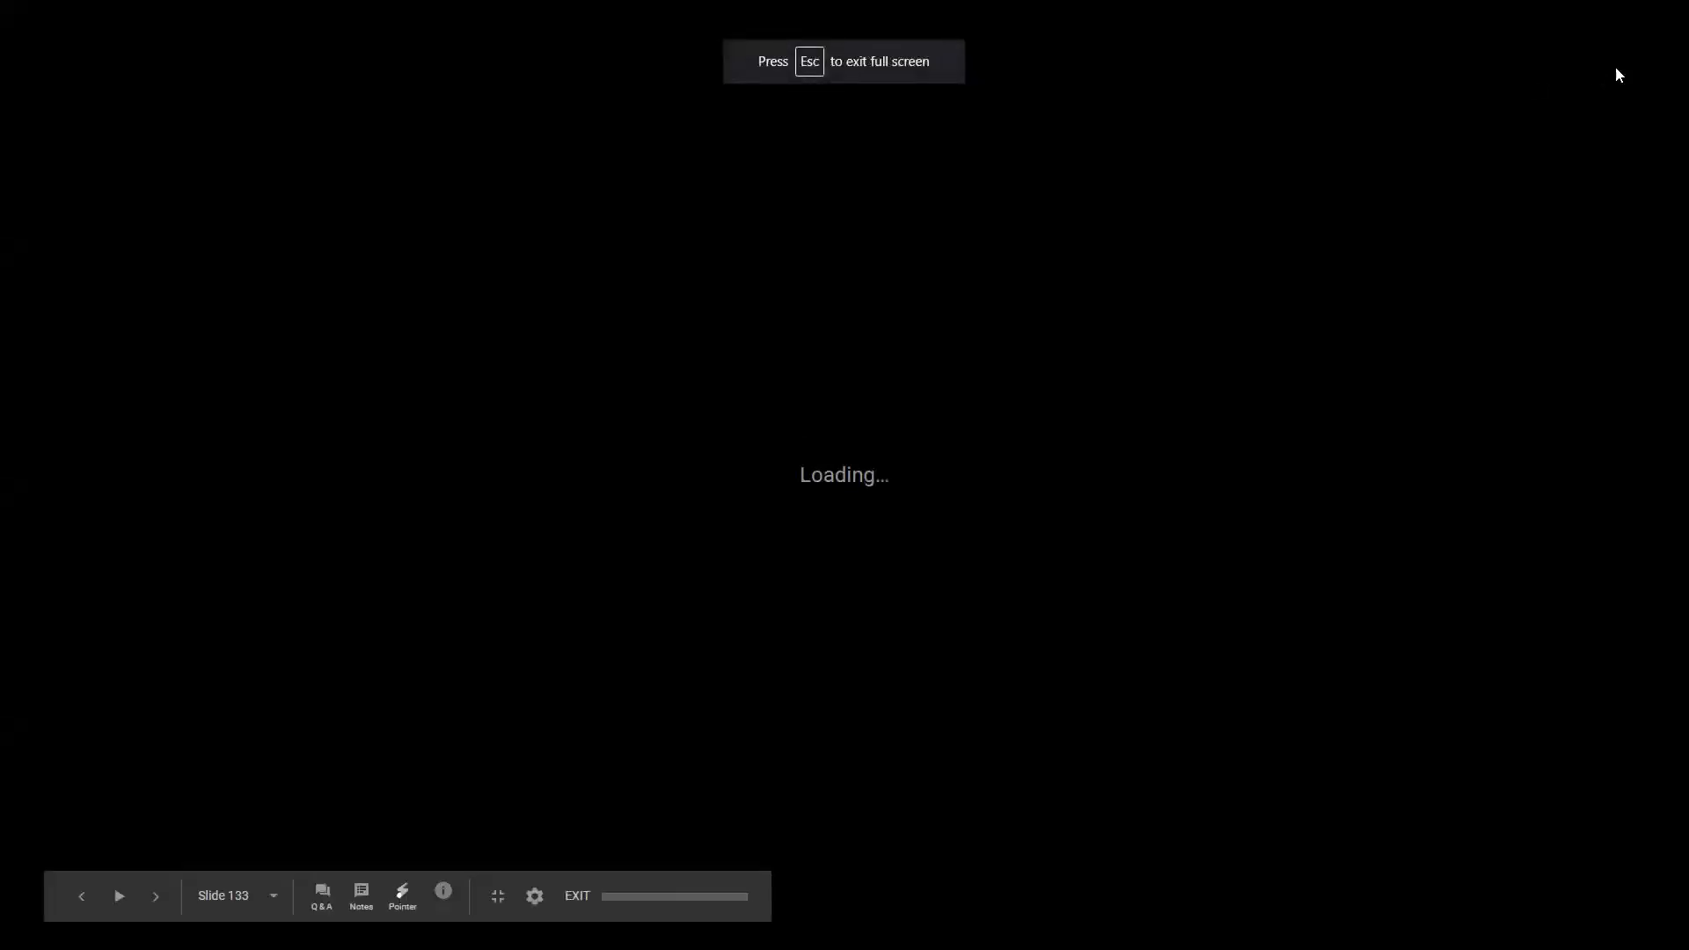
{"action": "key", "text": "Right"}
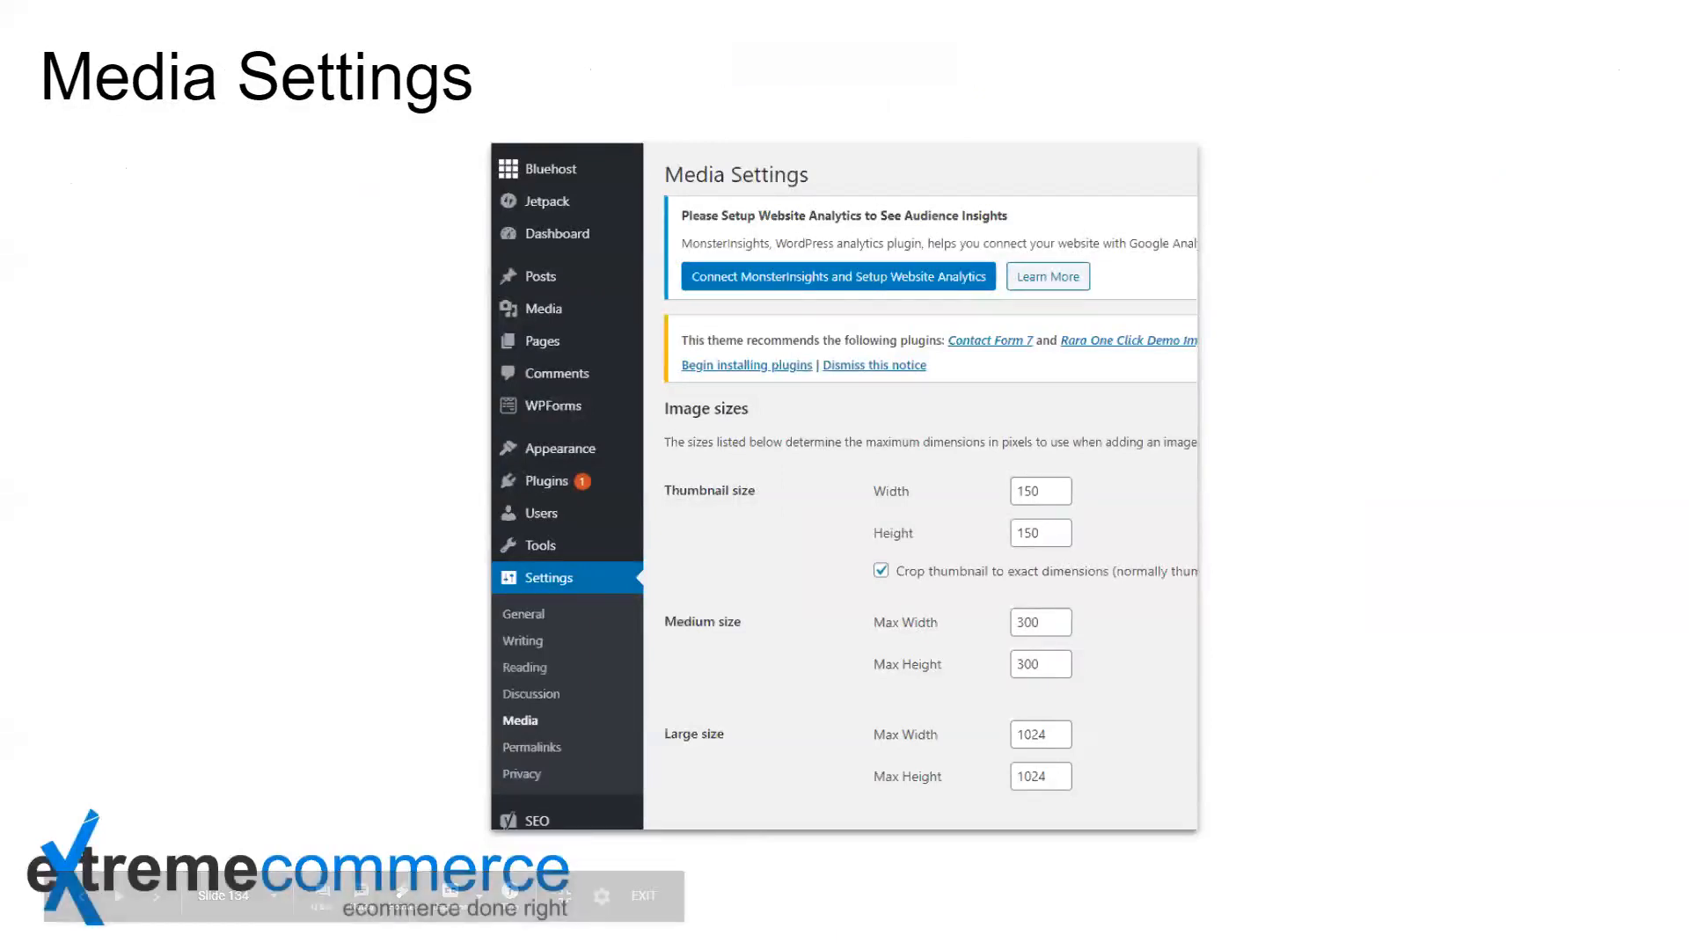
{"action": "key", "text": "Escape"}
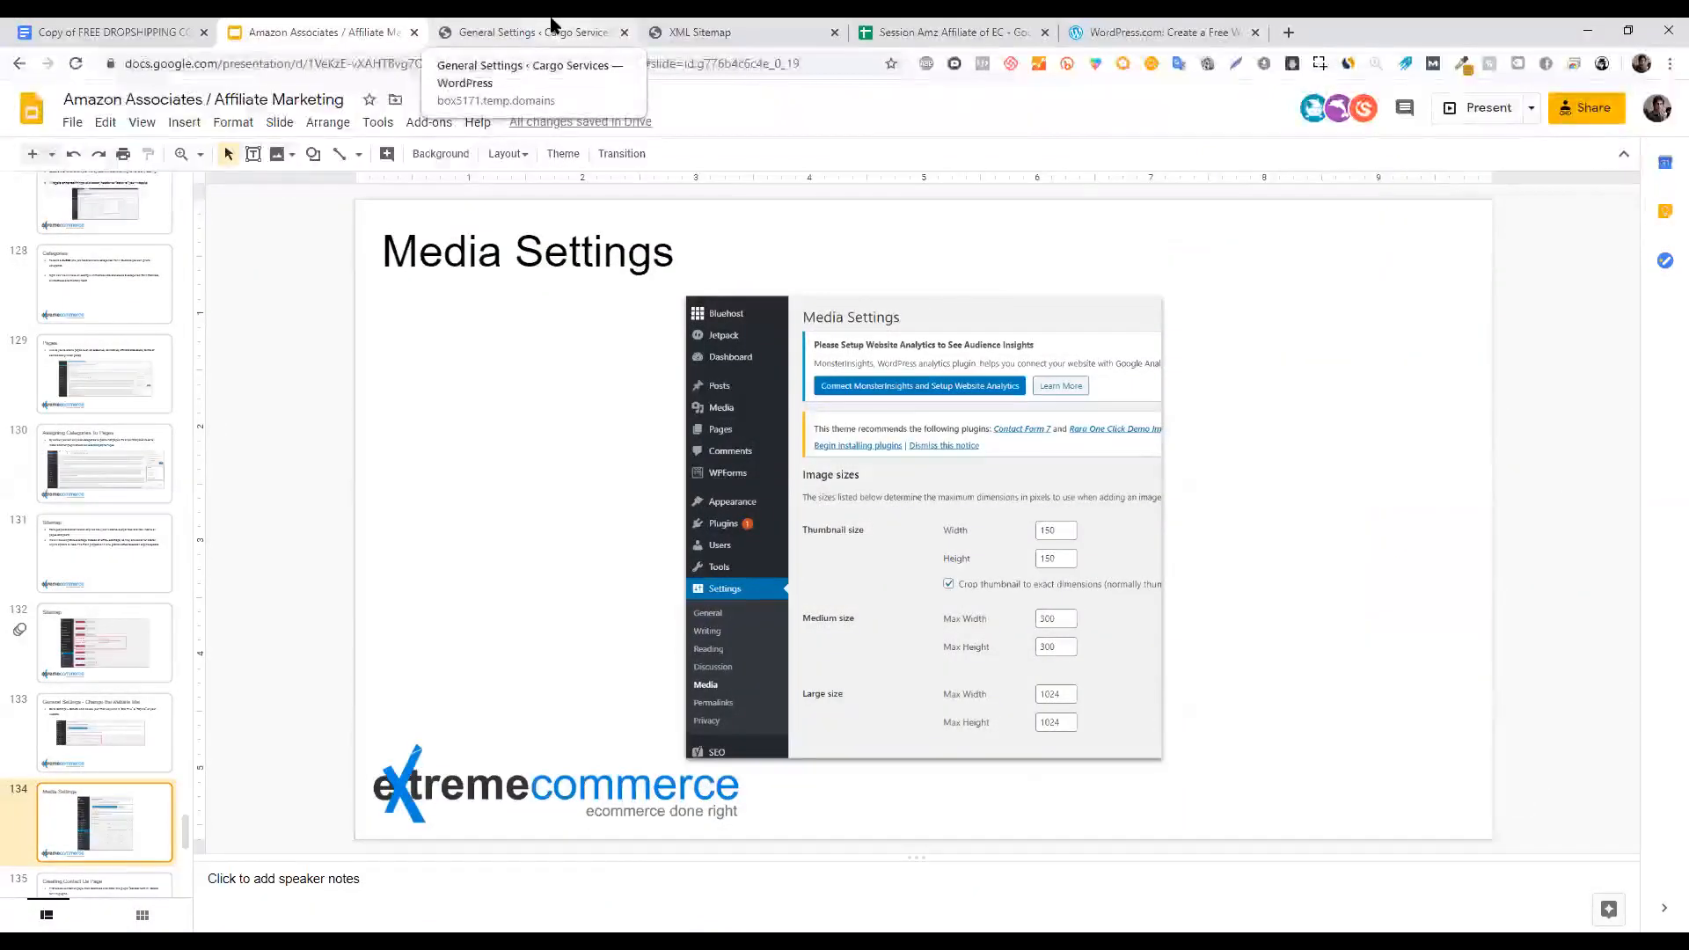
{"action": "left_click", "coordinate": [551, 24]}
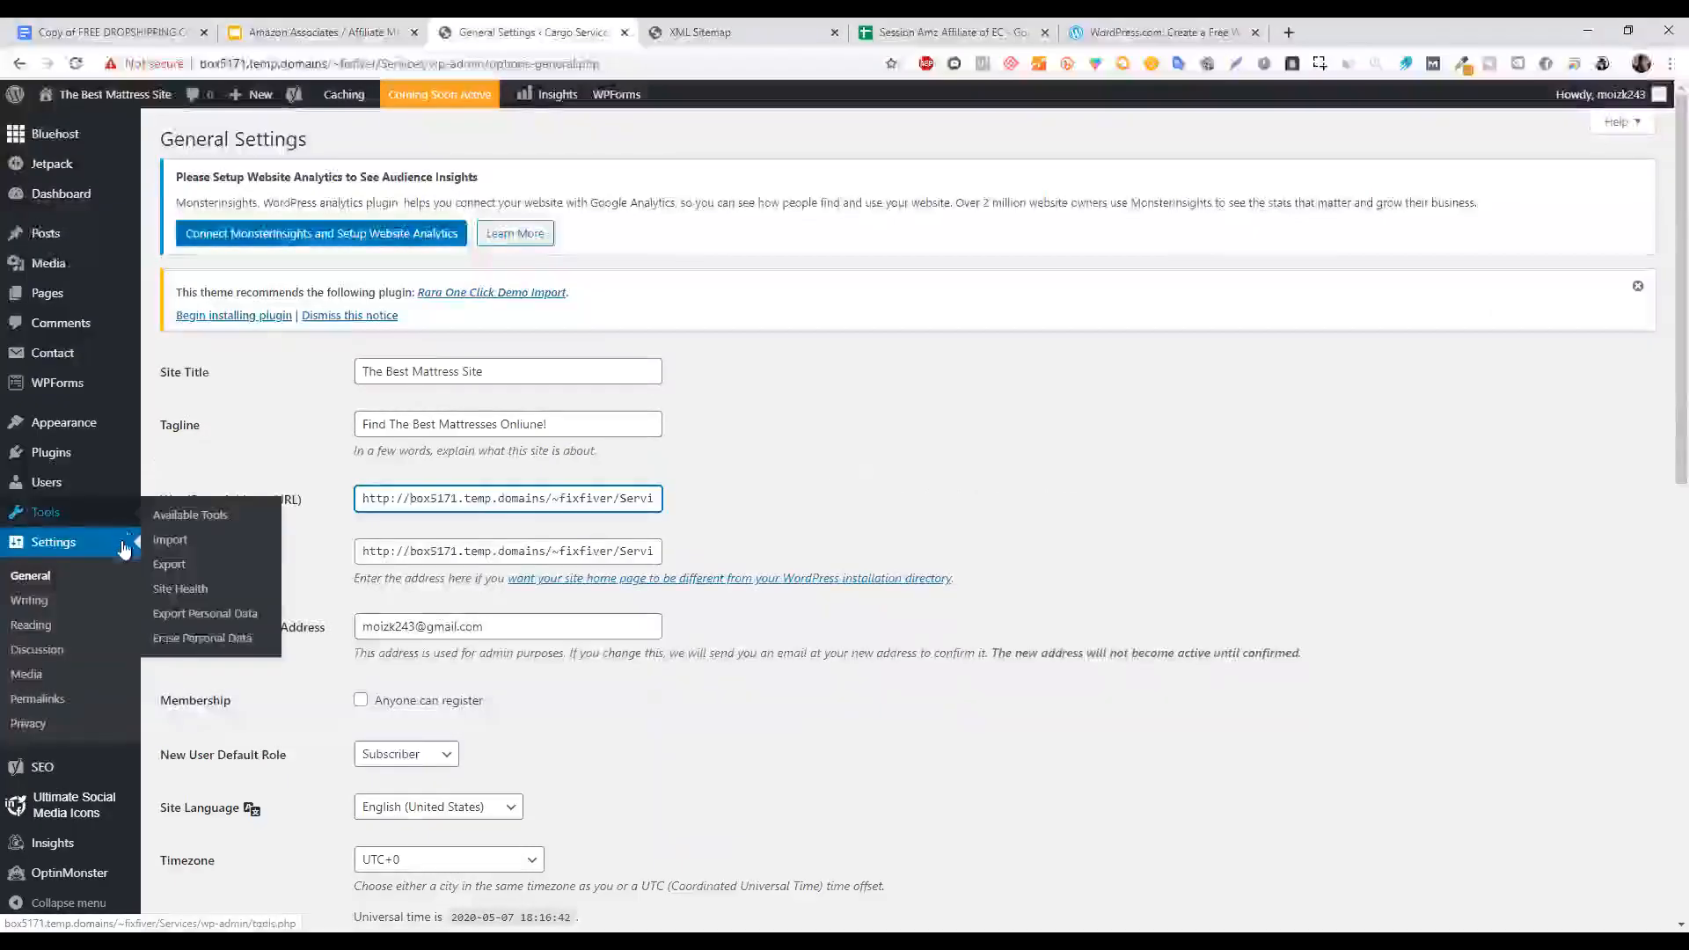
Open Media Settings and inspect the Large size Max Height value 1024, then revisit the slide.
{"action": "left_click", "coordinate": [28, 675]}
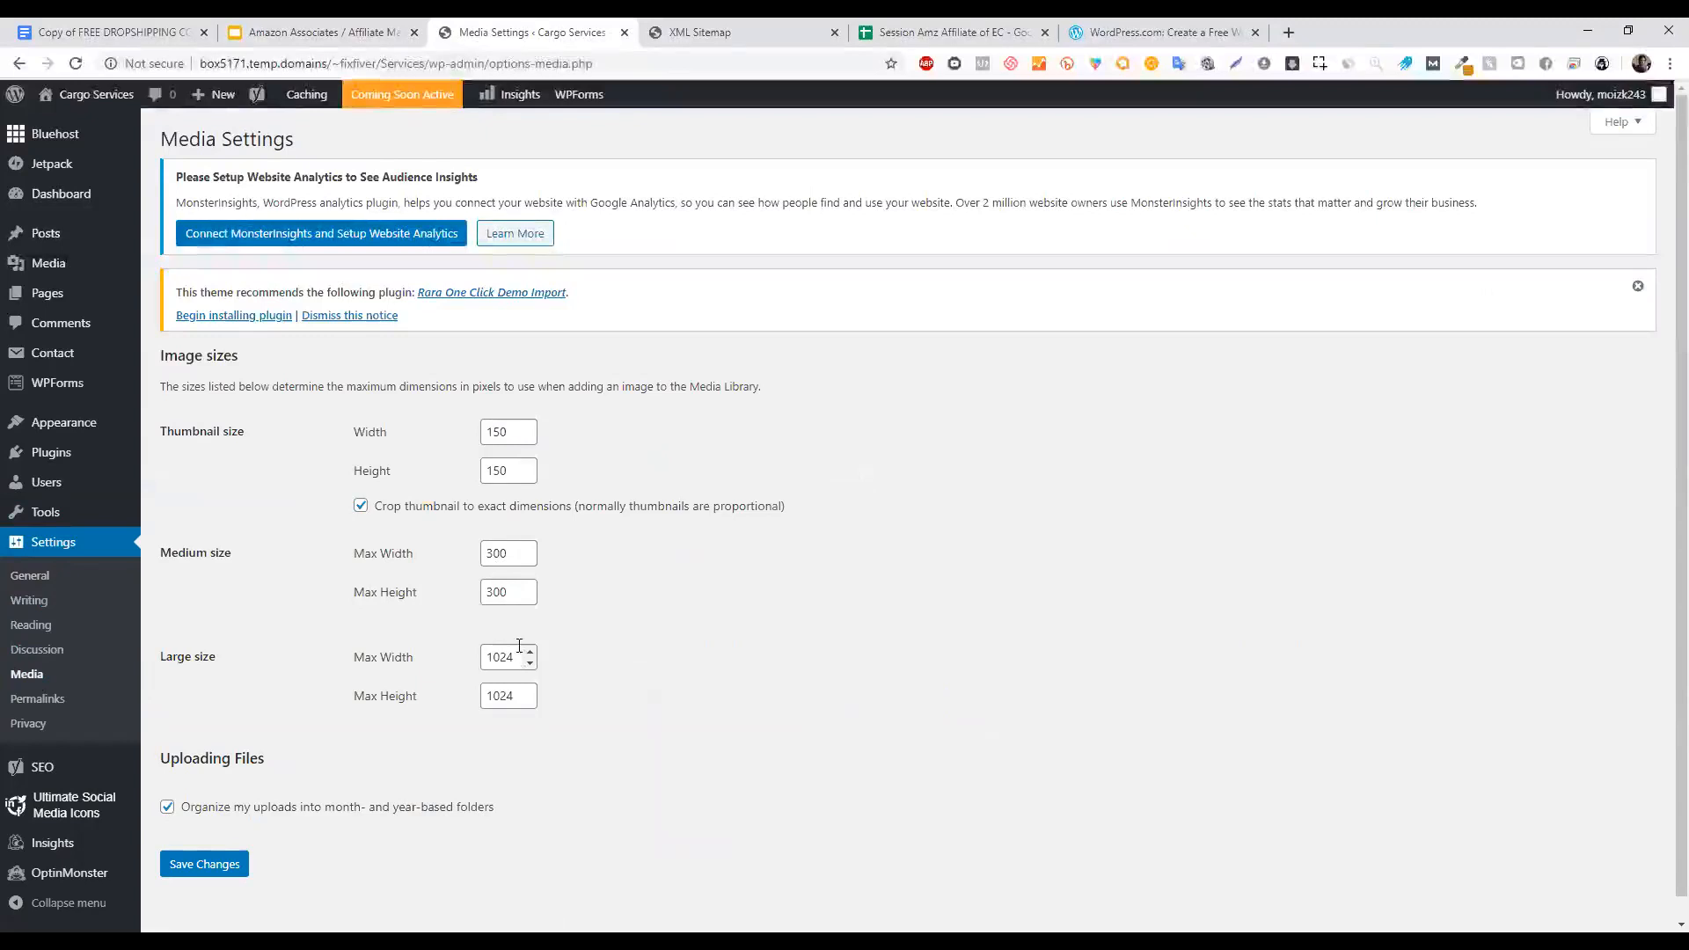
{"action": "double_click", "coordinate": [521, 700]}
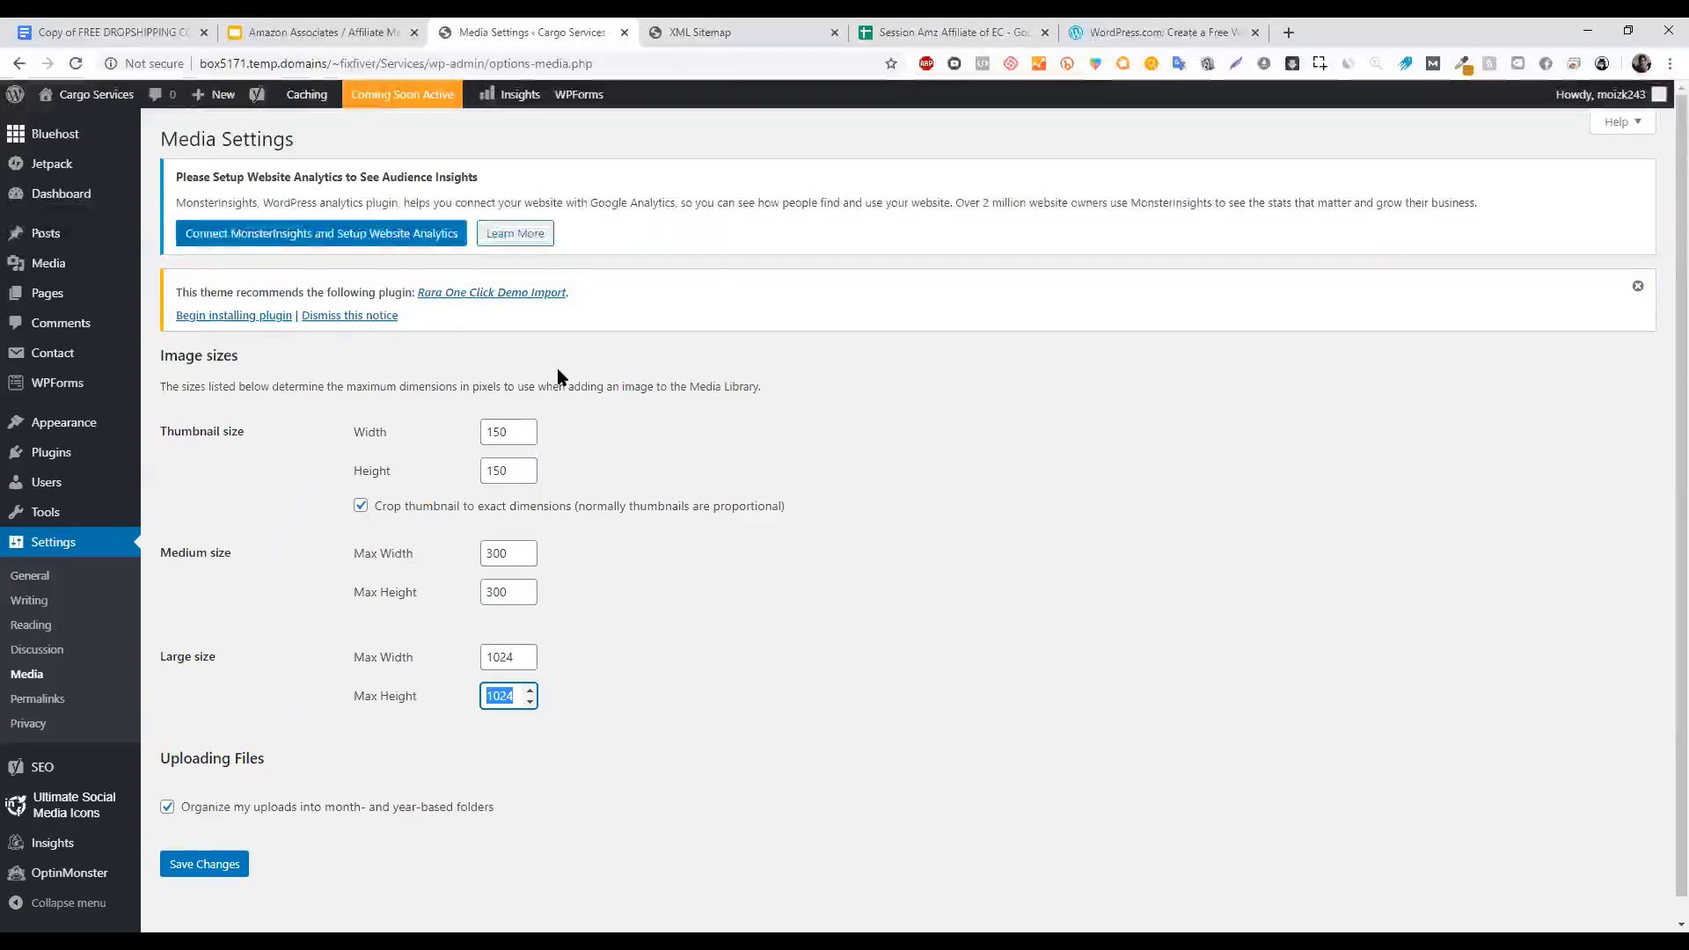
{"action": "left_click", "coordinate": [509, 622]}
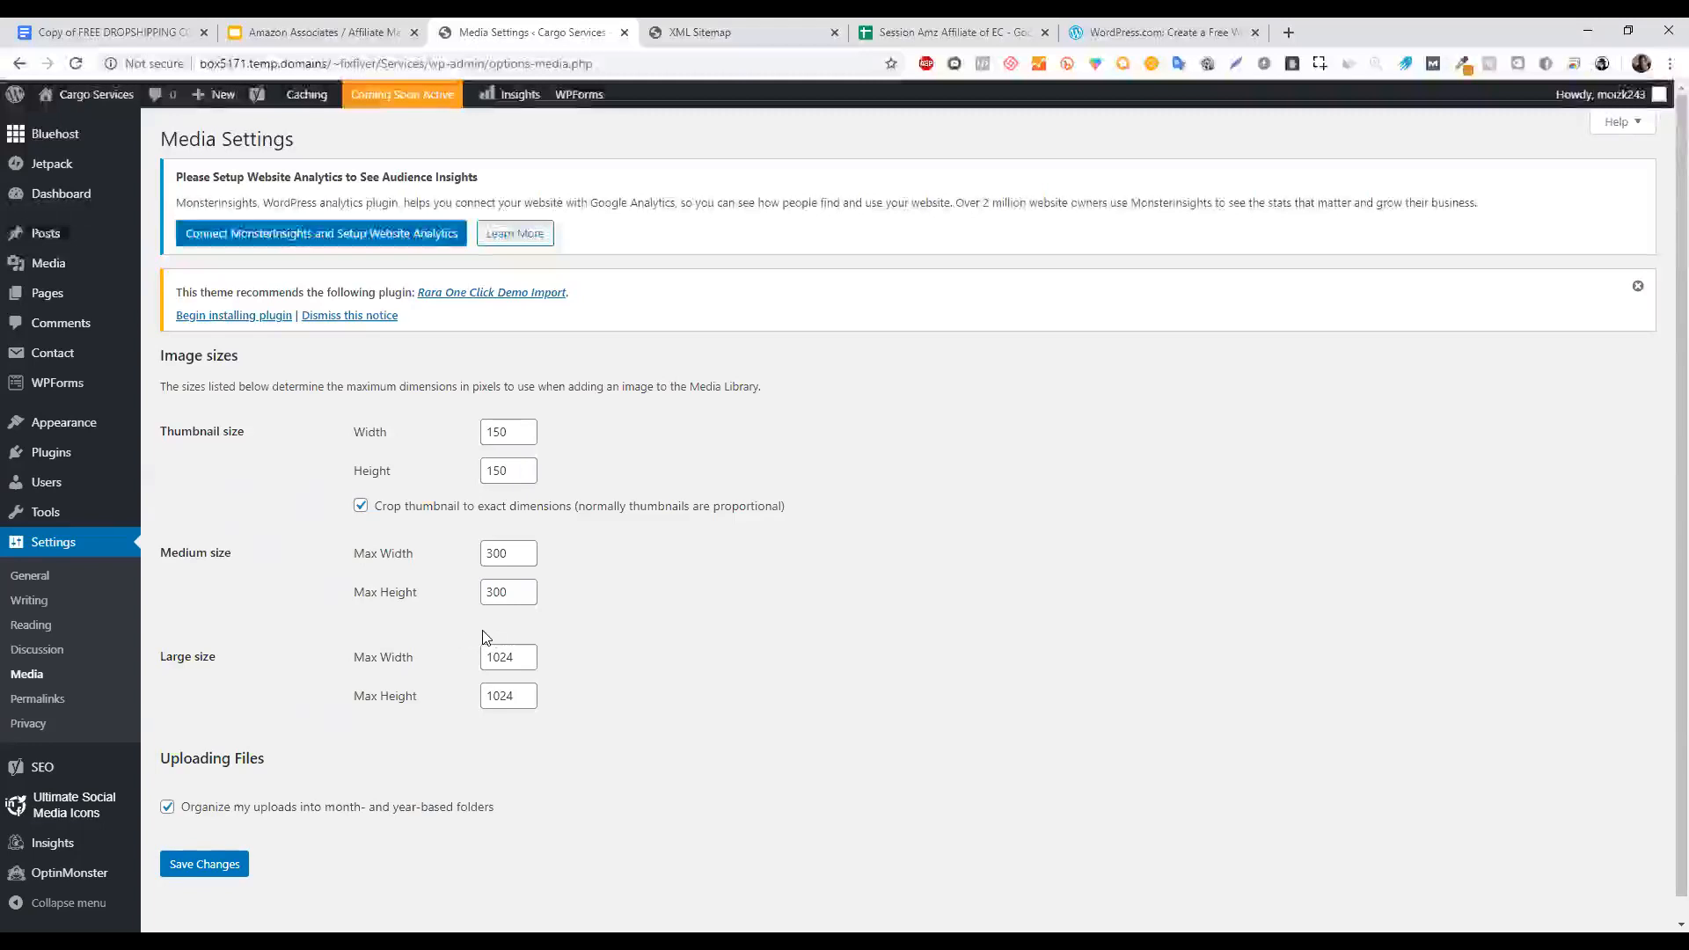
{"action": "double_click", "coordinate": [489, 691]}
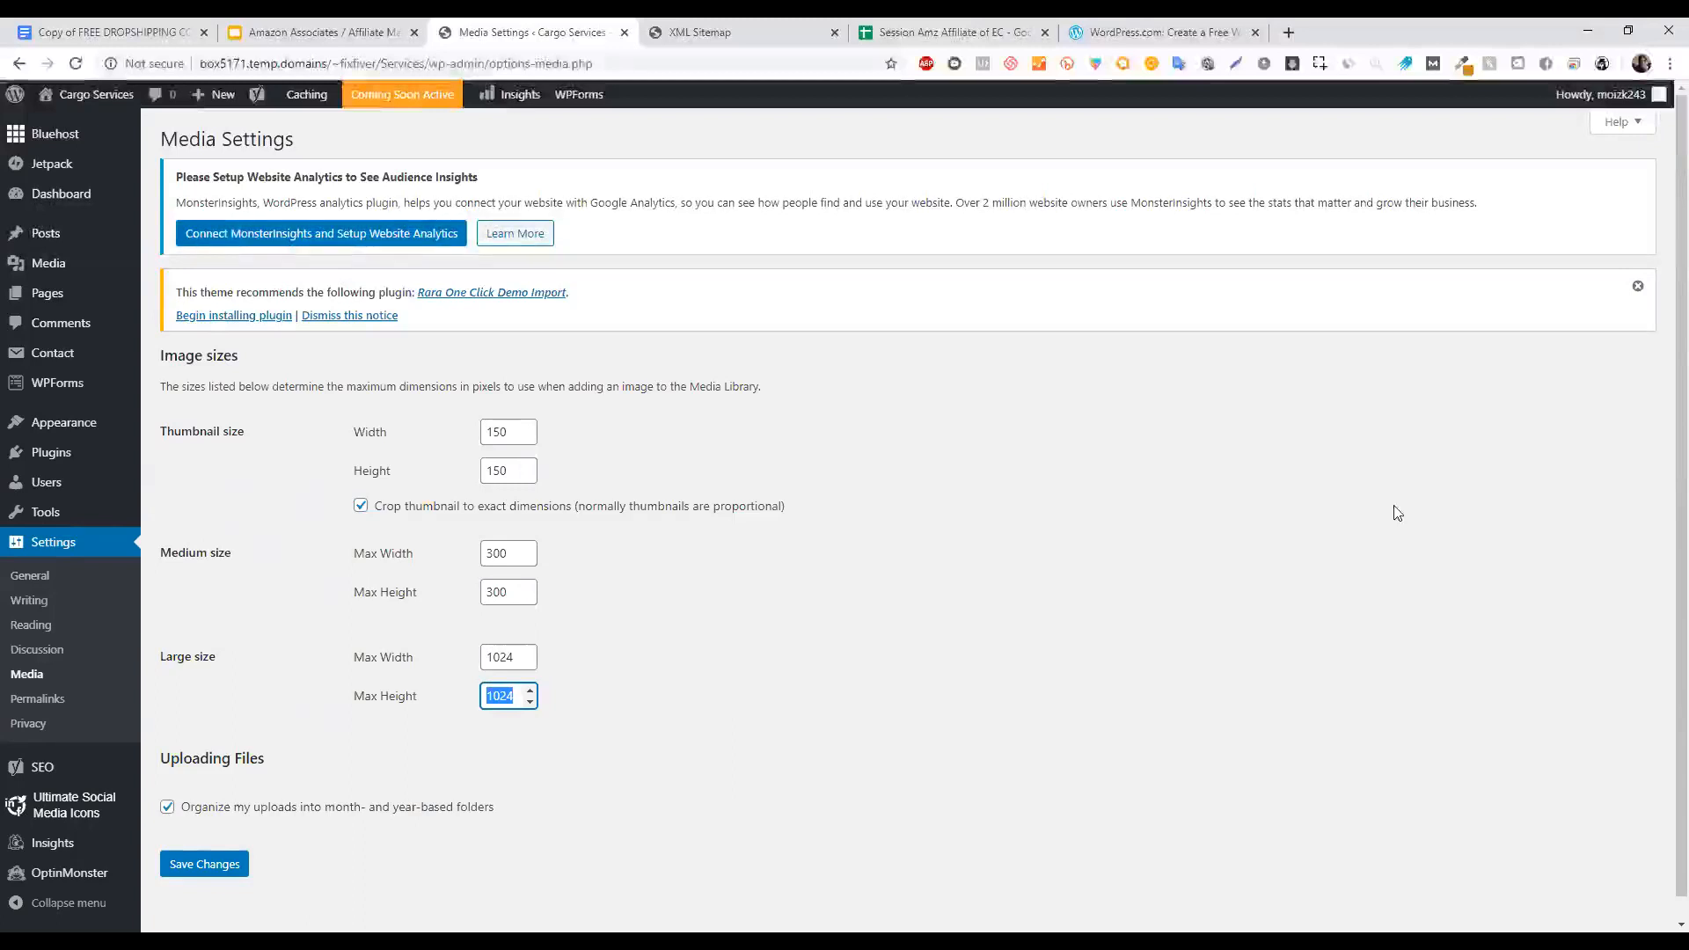
{"action": "left_click", "coordinate": [326, 29]}
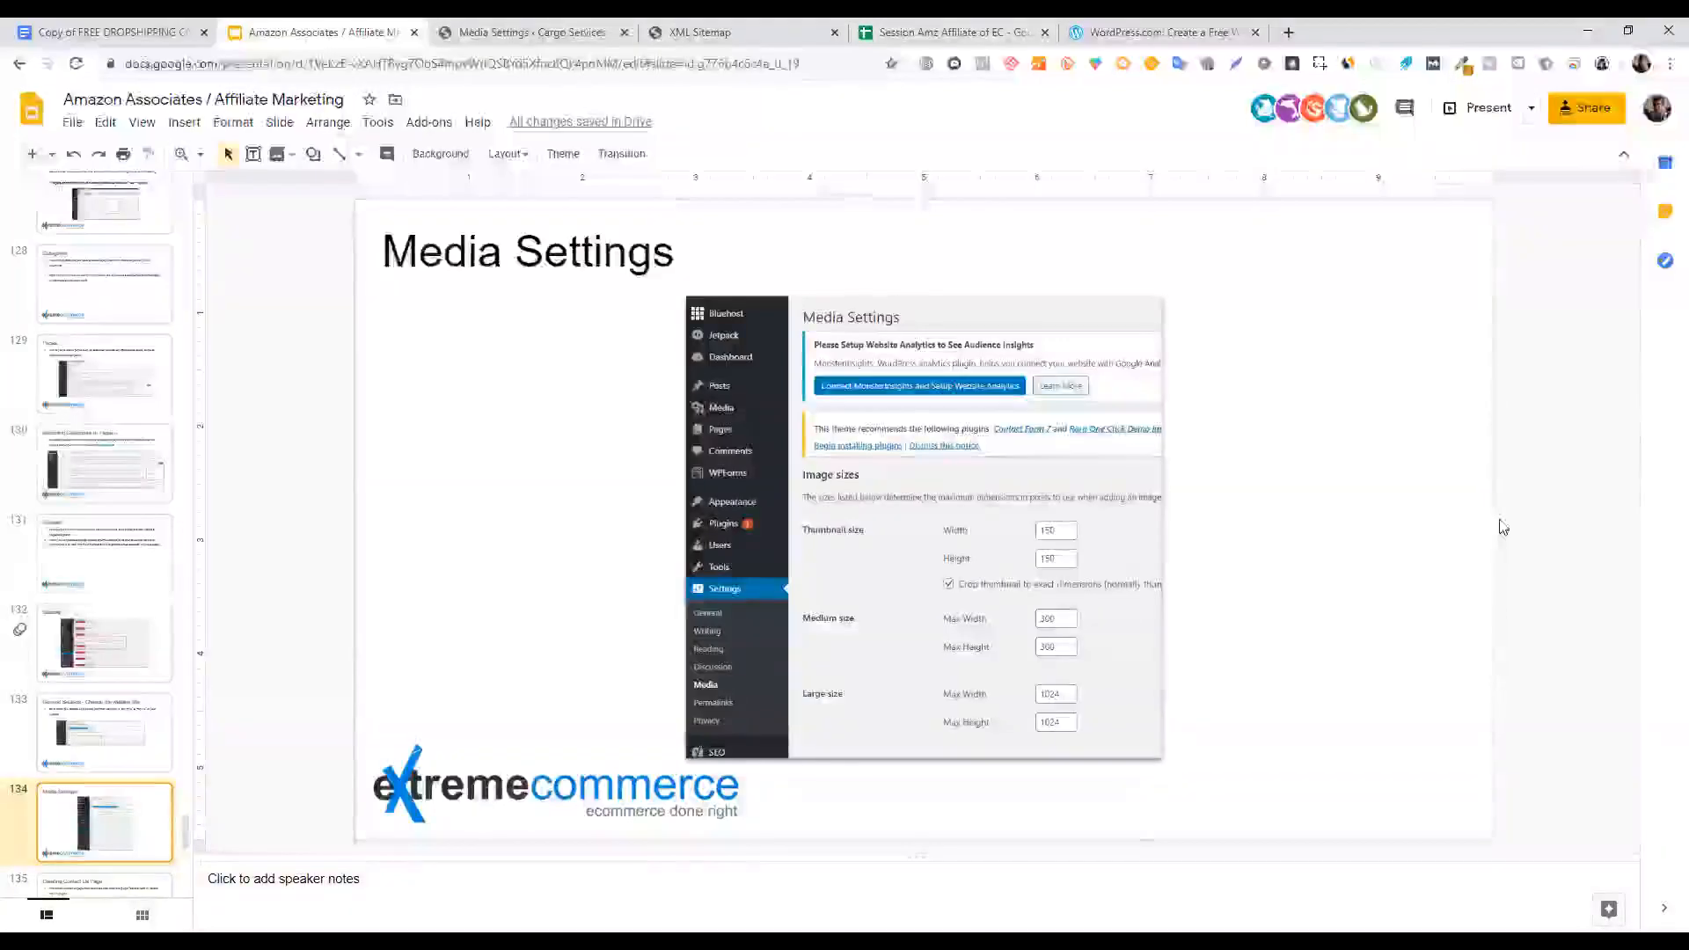
{"action": "left_click", "coordinate": [1299, 31]}
Load google.com, search 'razer deathadder', and show its image results.
{"action": "type", "text": "google.com"}
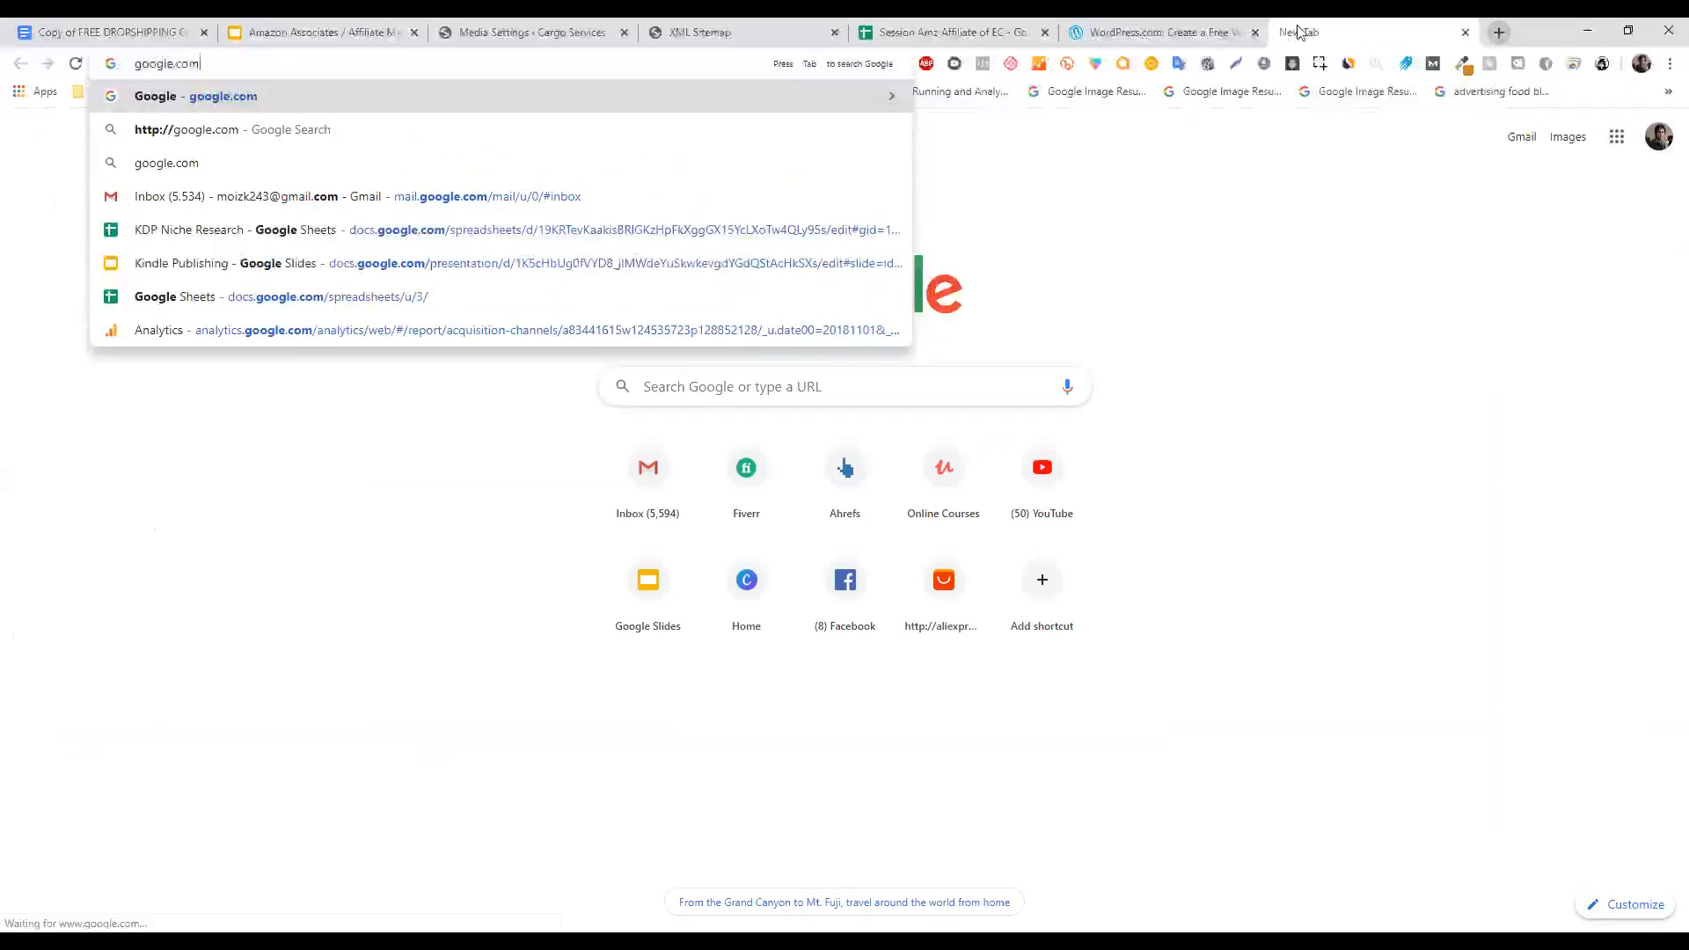
{"action": "key", "text": "Return"}
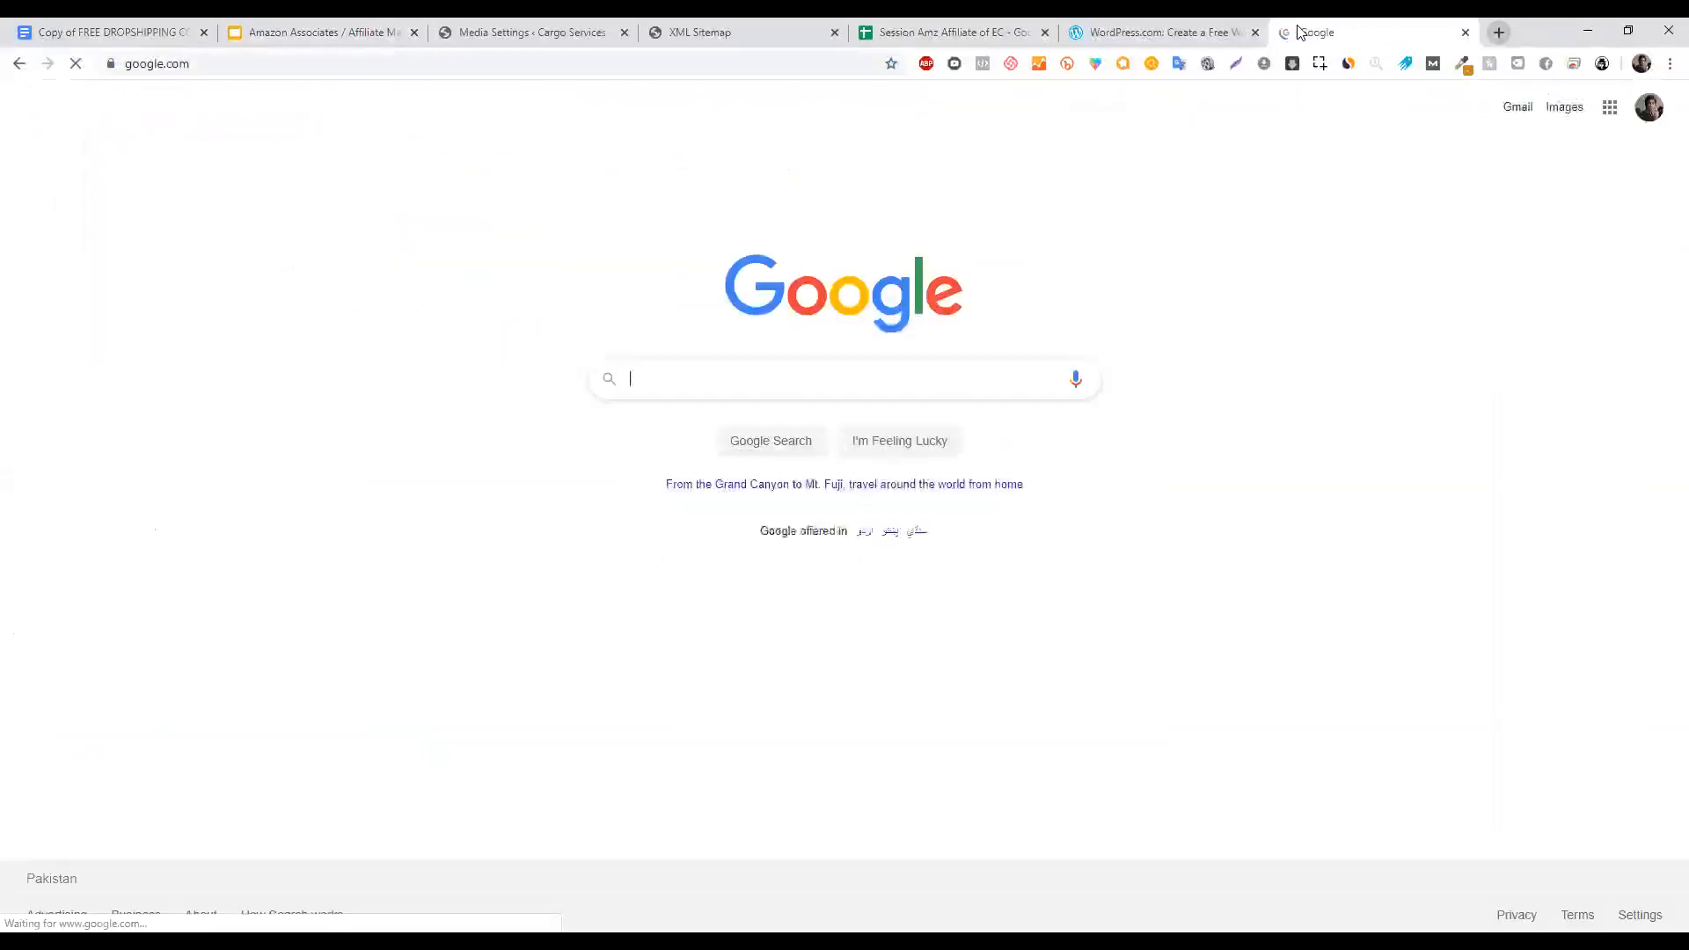
{"action": "type", "text": "razer"}
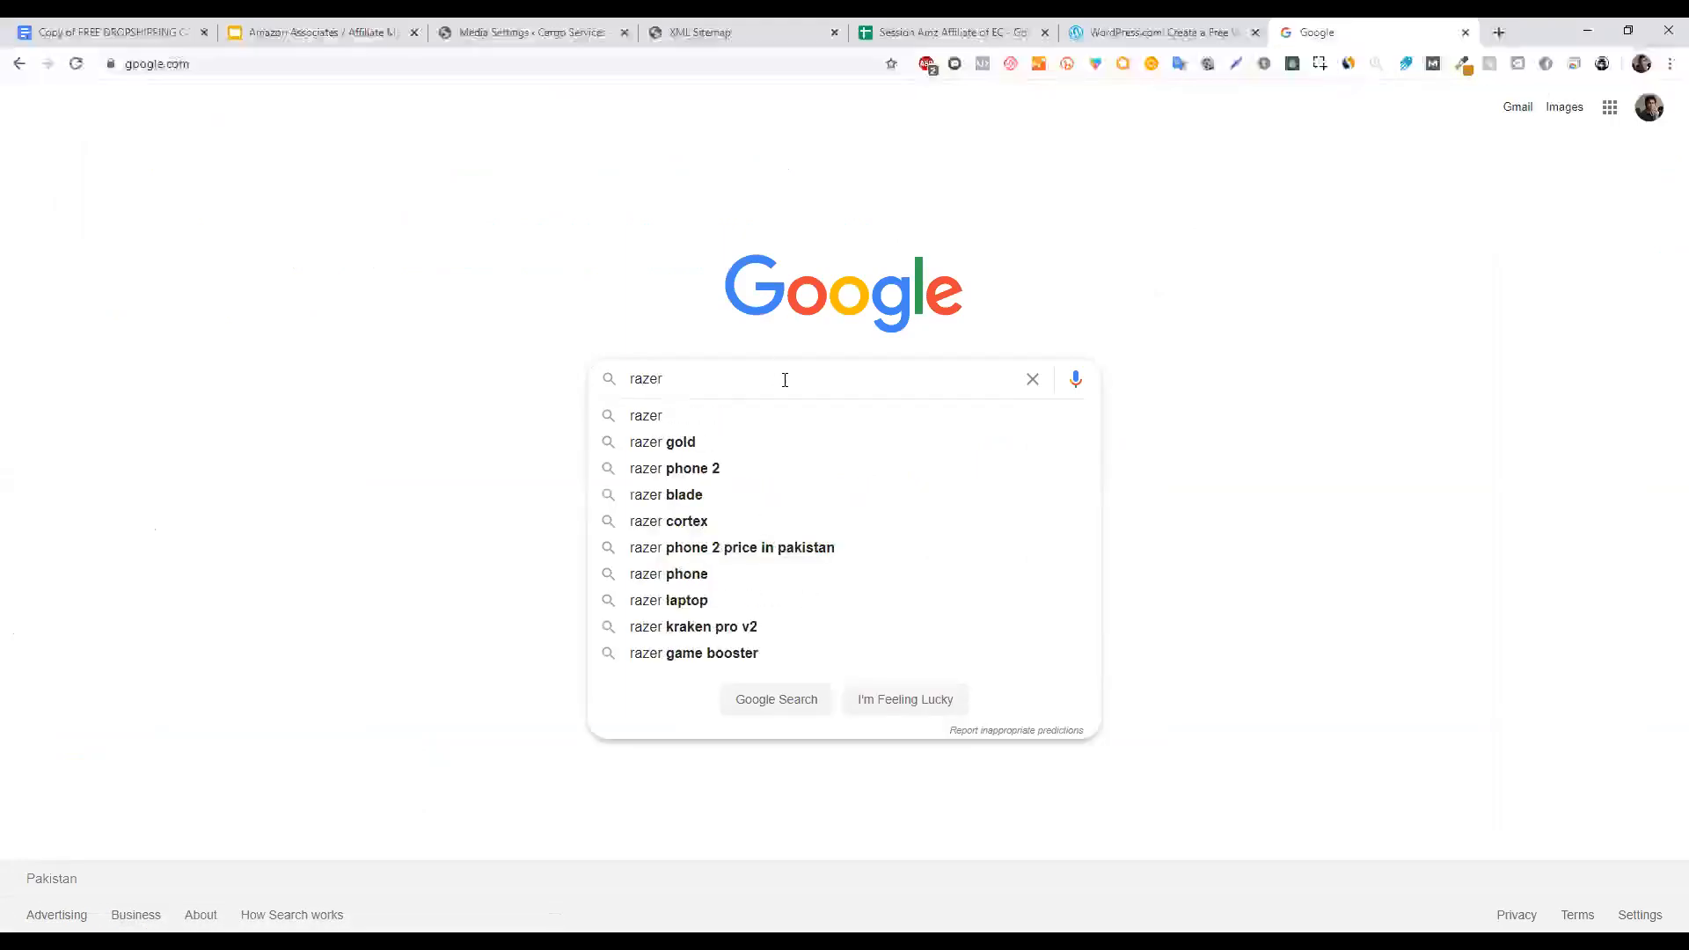
{"action": "type", "text": " dea"}
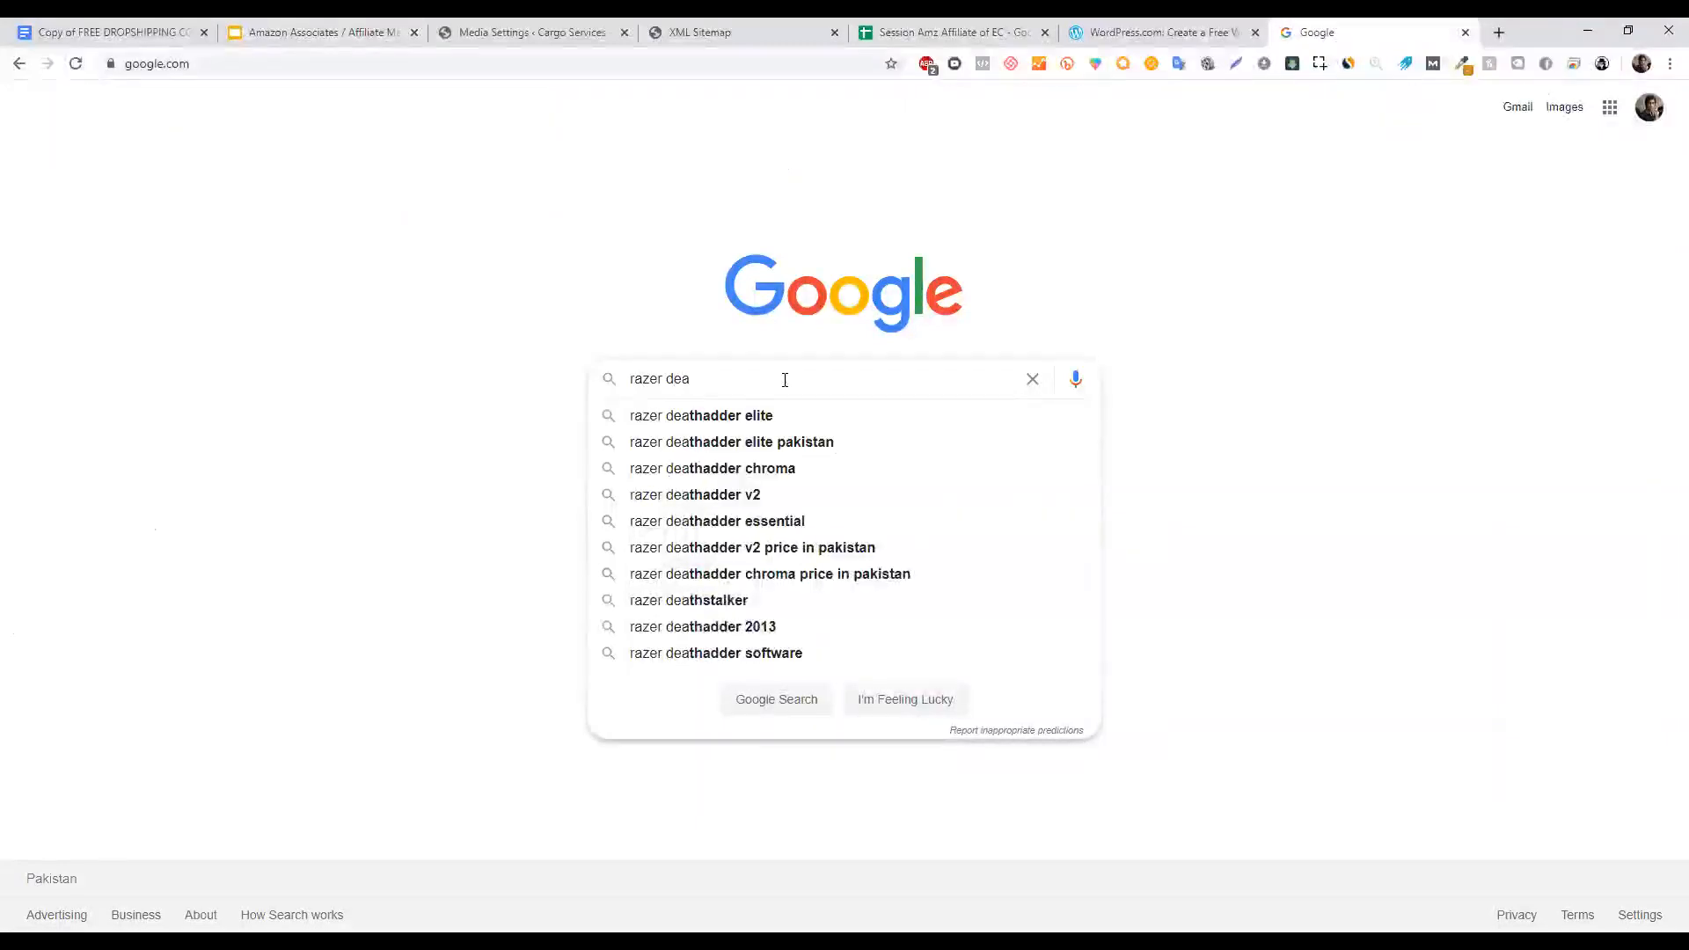
{"action": "key", "text": "Down"}
{"action": "key", "text": "BackSpace"}
{"action": "key", "text": "BackSpace"}
{"action": "key", "text": "Return"}
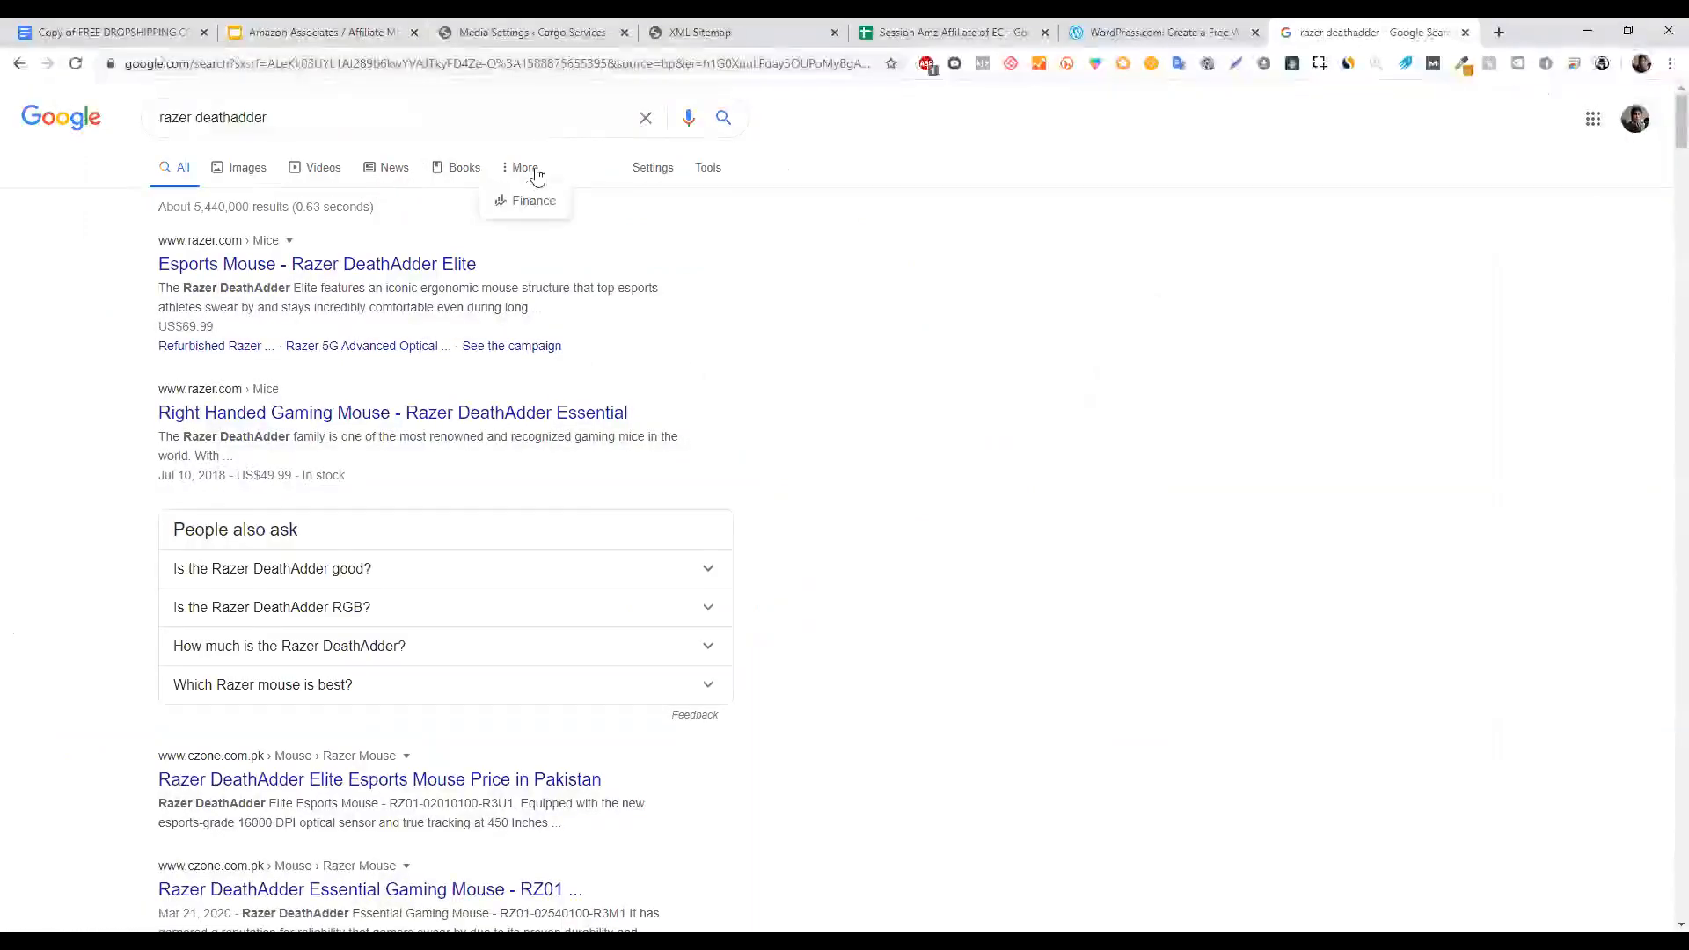
{"action": "left_click", "coordinate": [288, 176]}
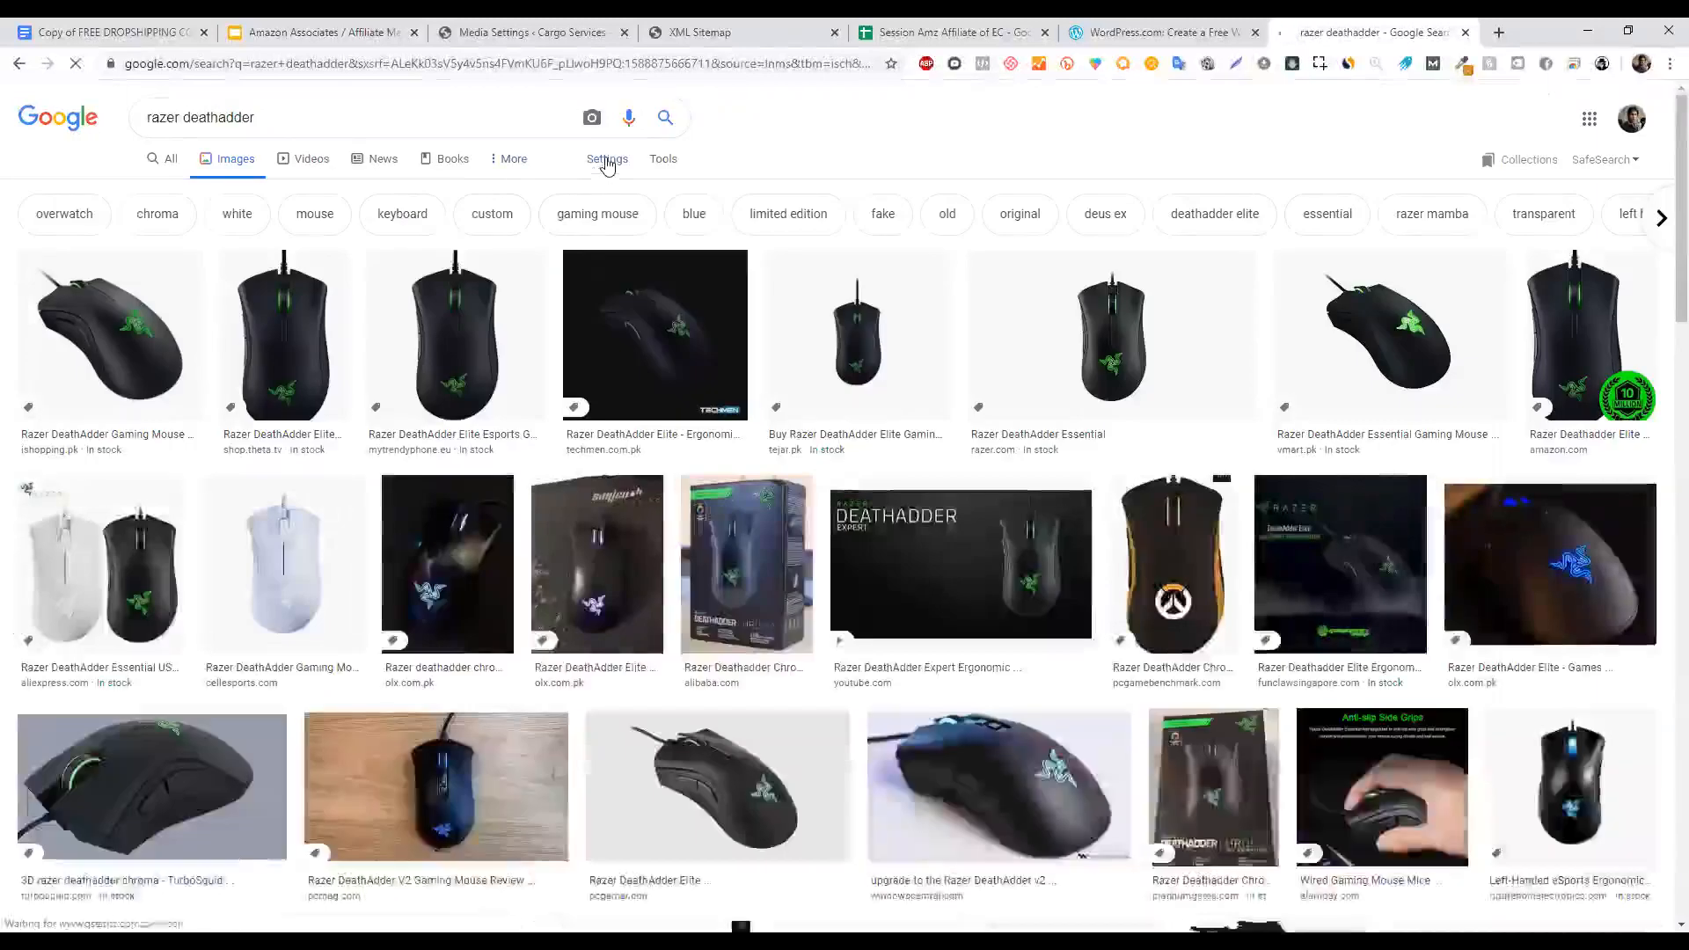
Filter the DeathAdder images by usage rights to 'Labeled for reuse with modification'.
{"action": "left_click", "coordinate": [606, 161]}
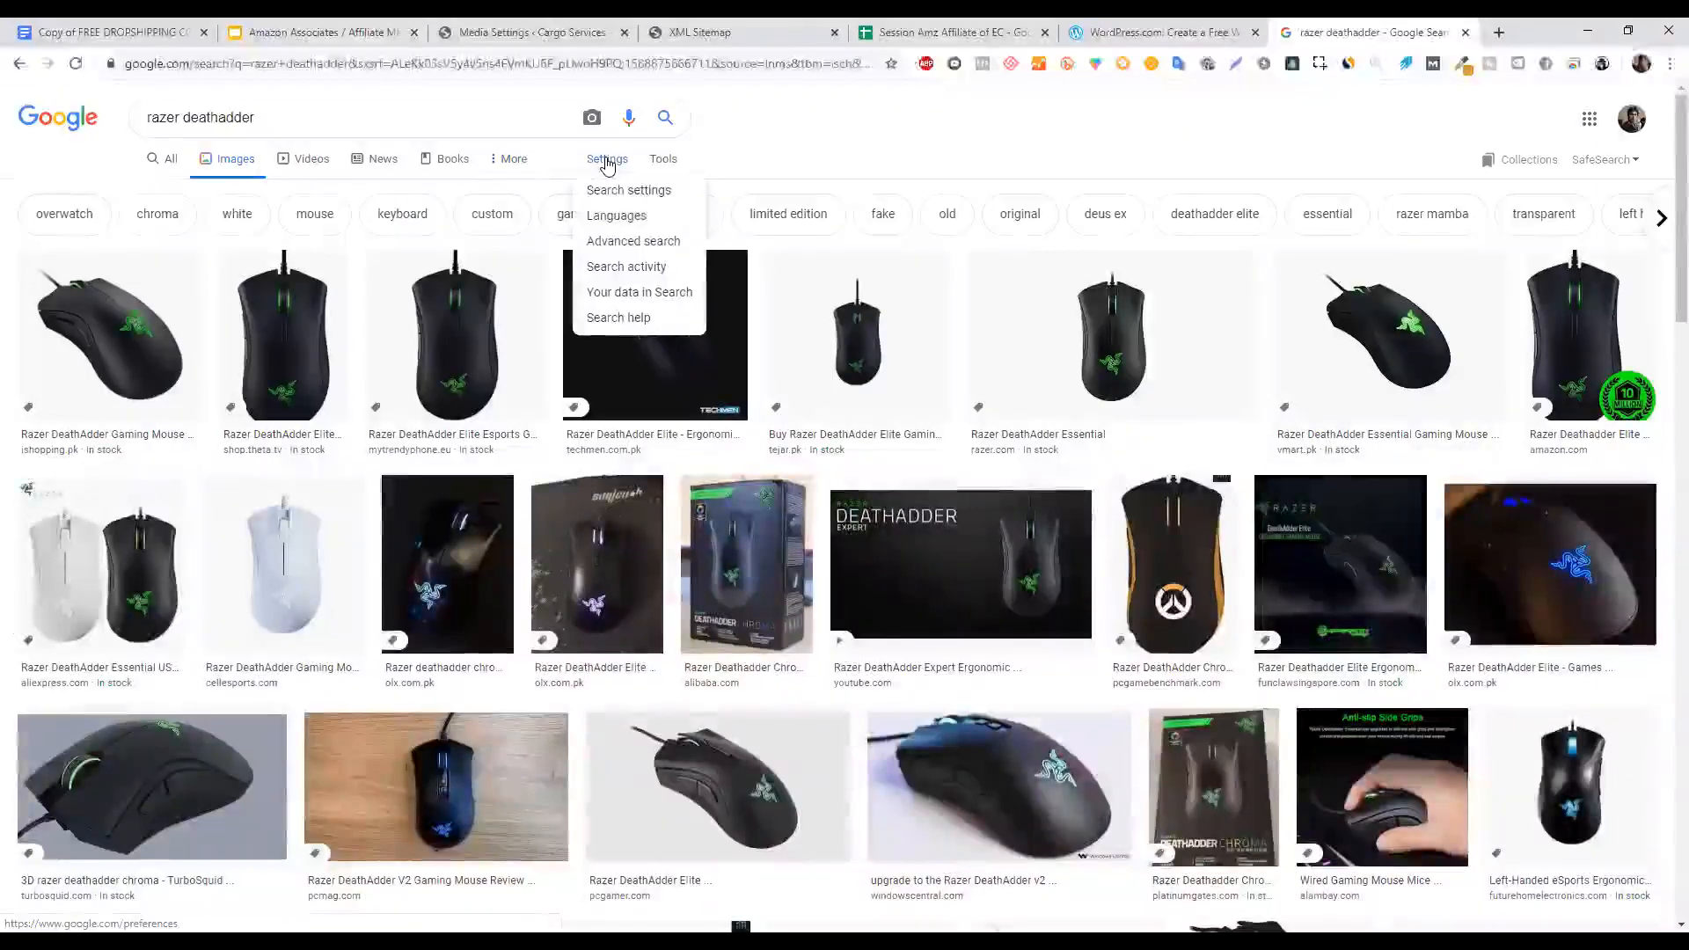
{"action": "left_click", "coordinate": [677, 161]}
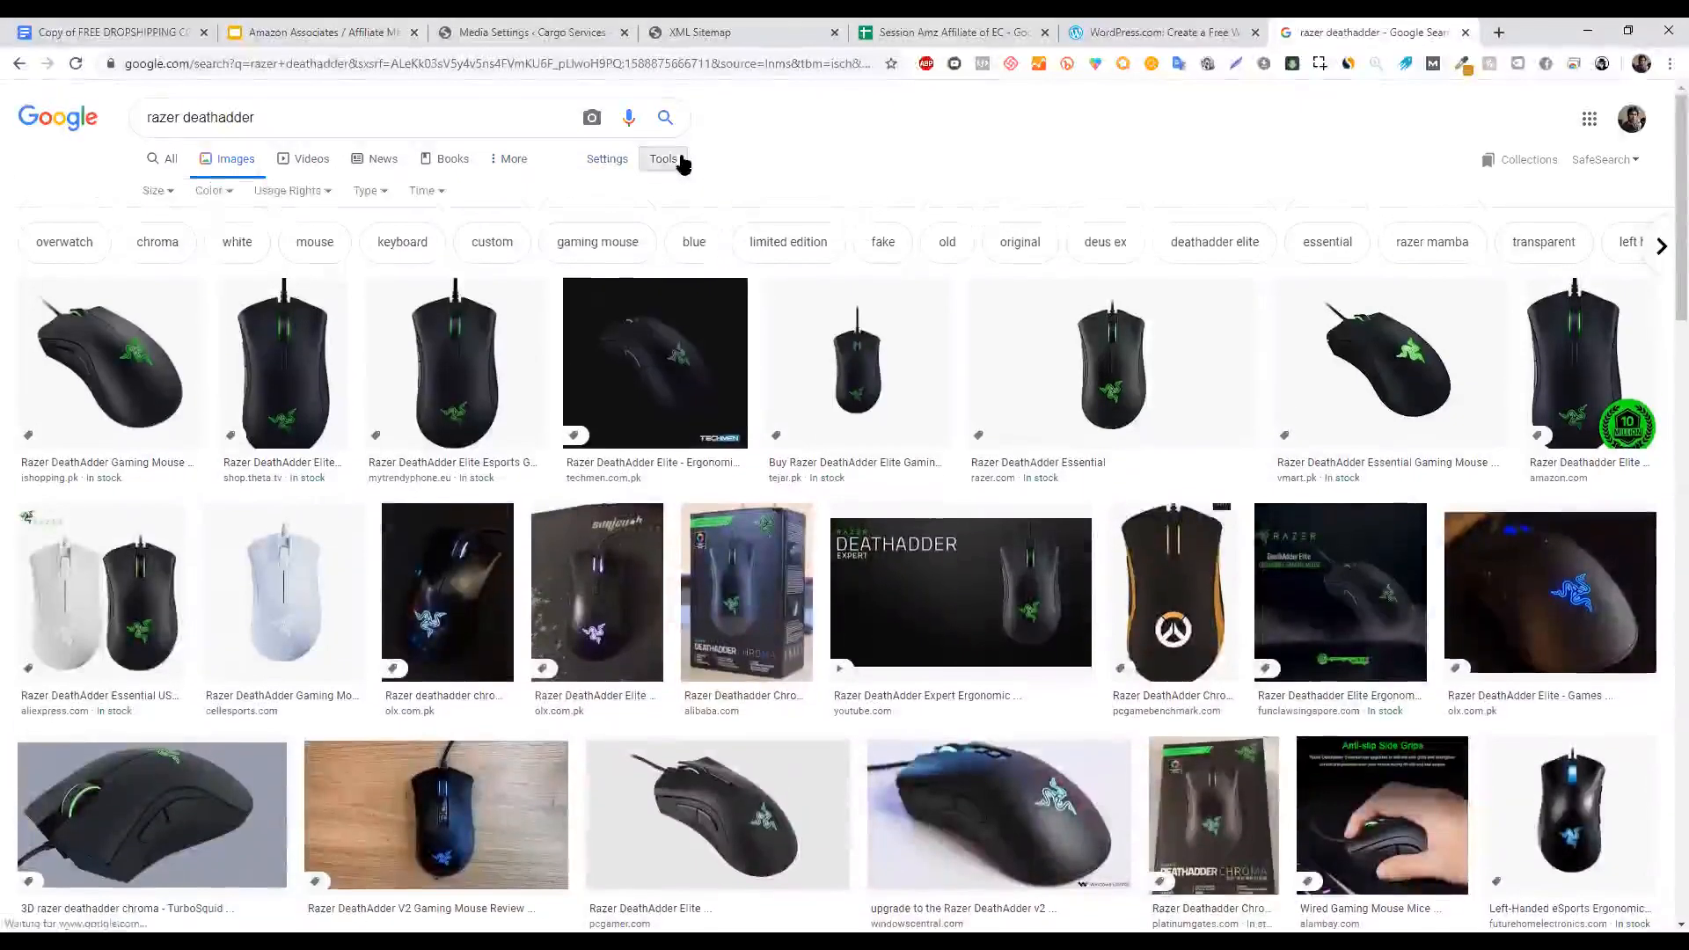
{"action": "left_click", "coordinate": [304, 200]}
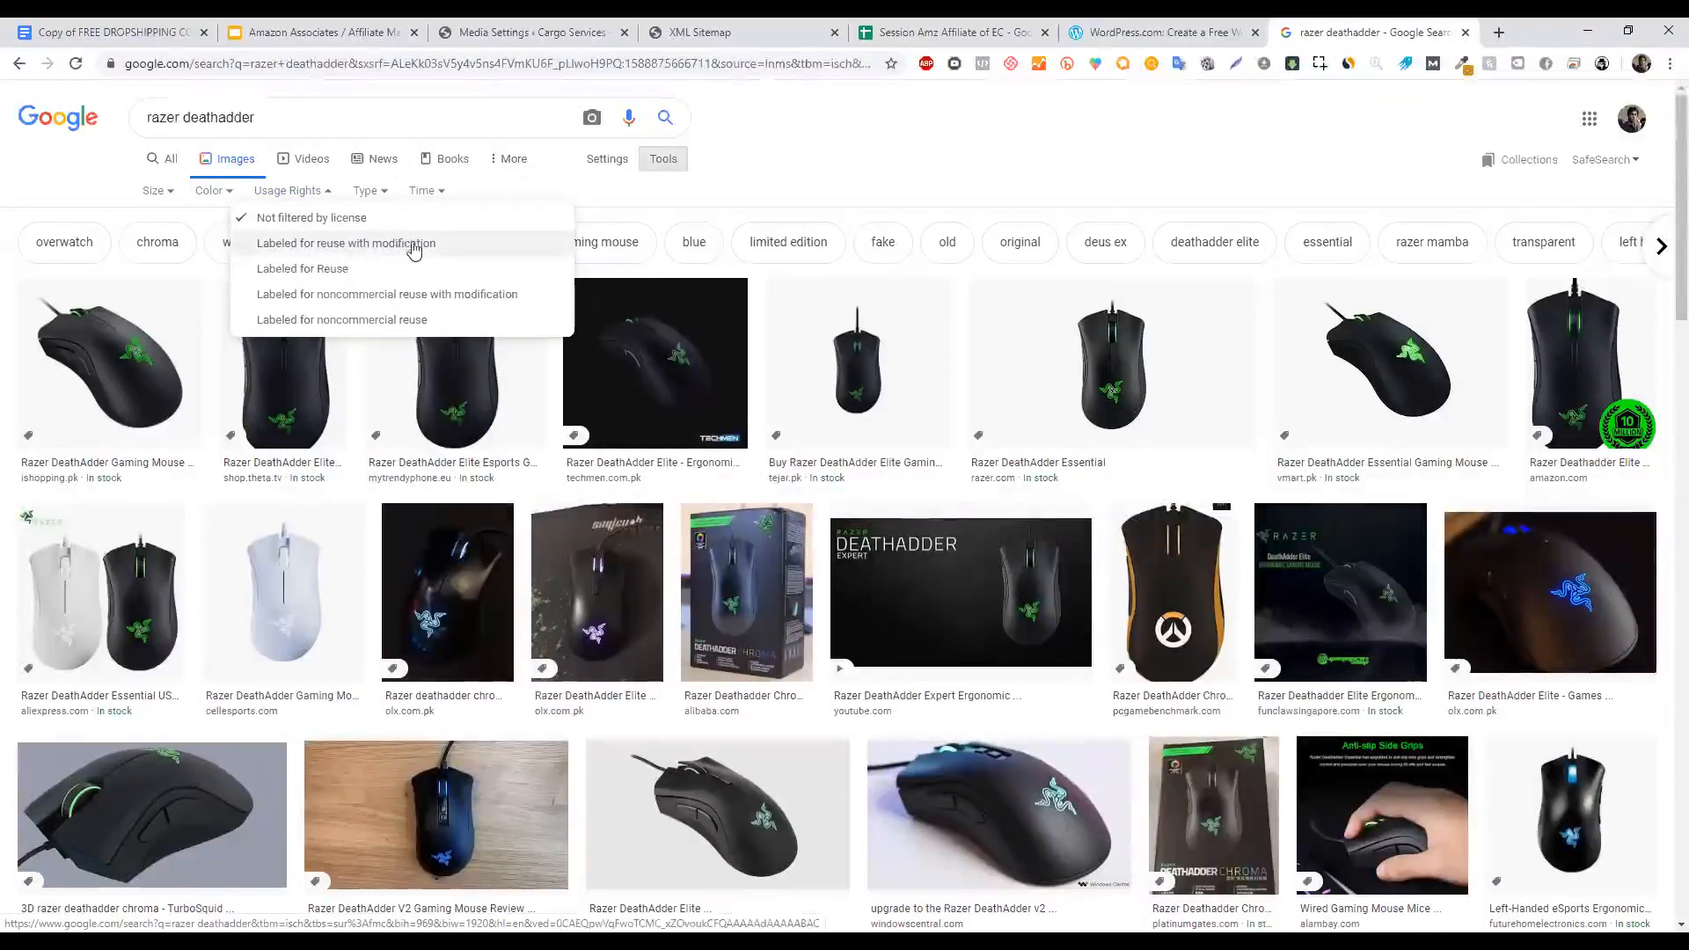
{"action": "left_click", "coordinate": [356, 249]}
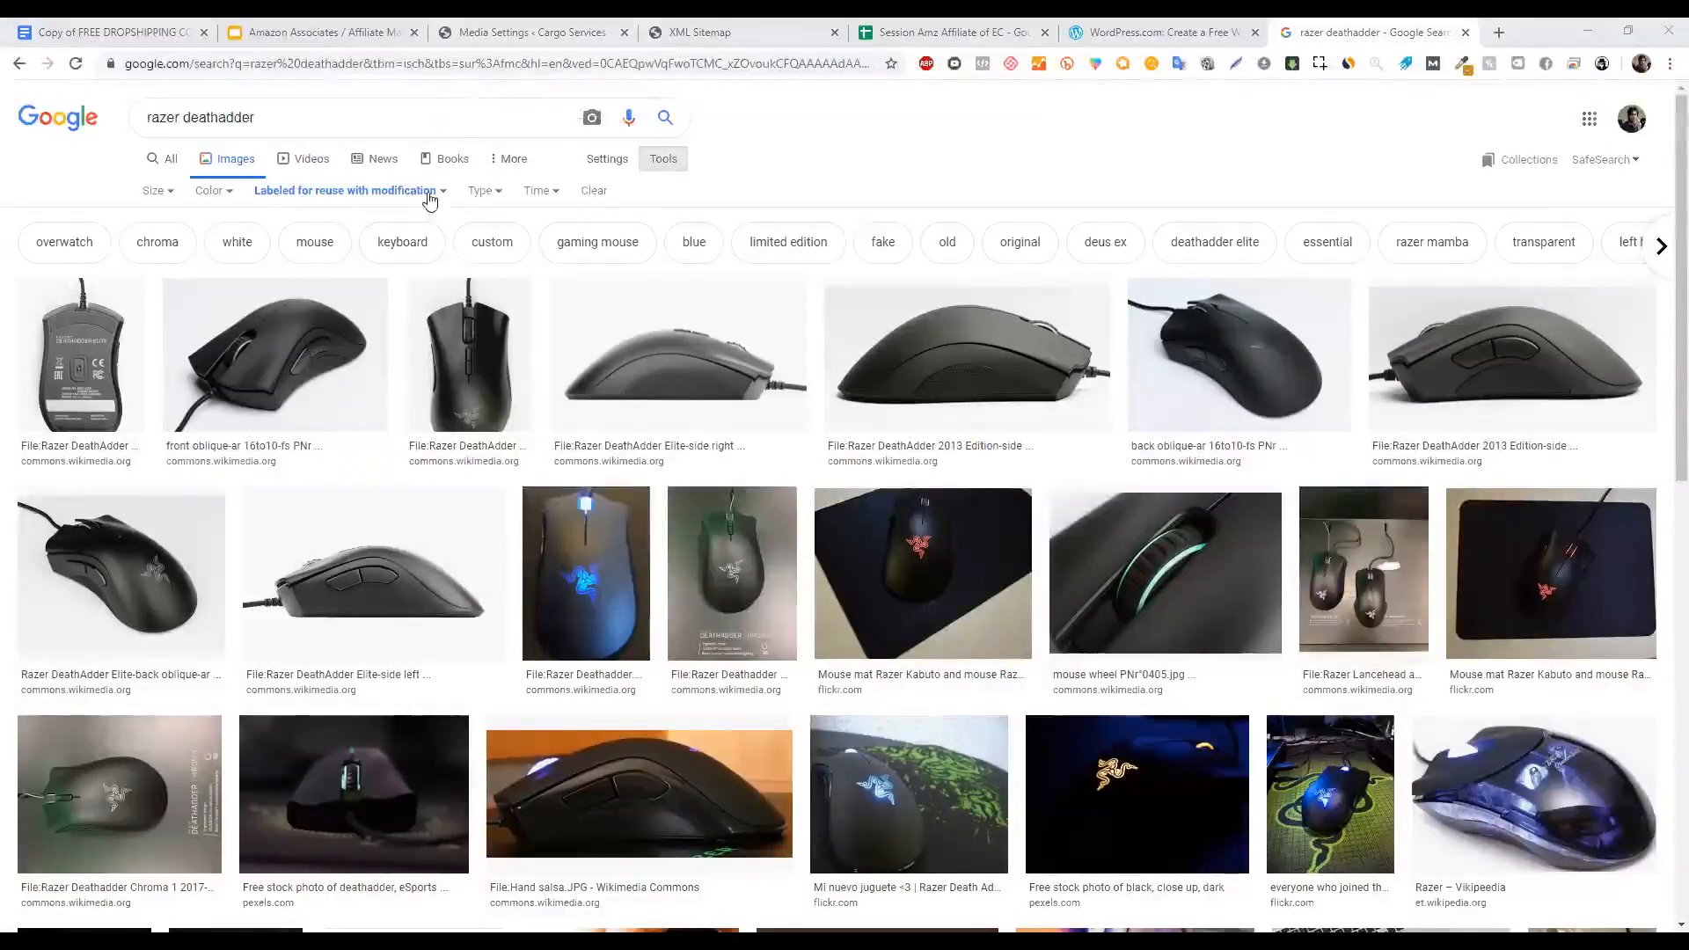
{"action": "left_click", "coordinate": [369, 191]}
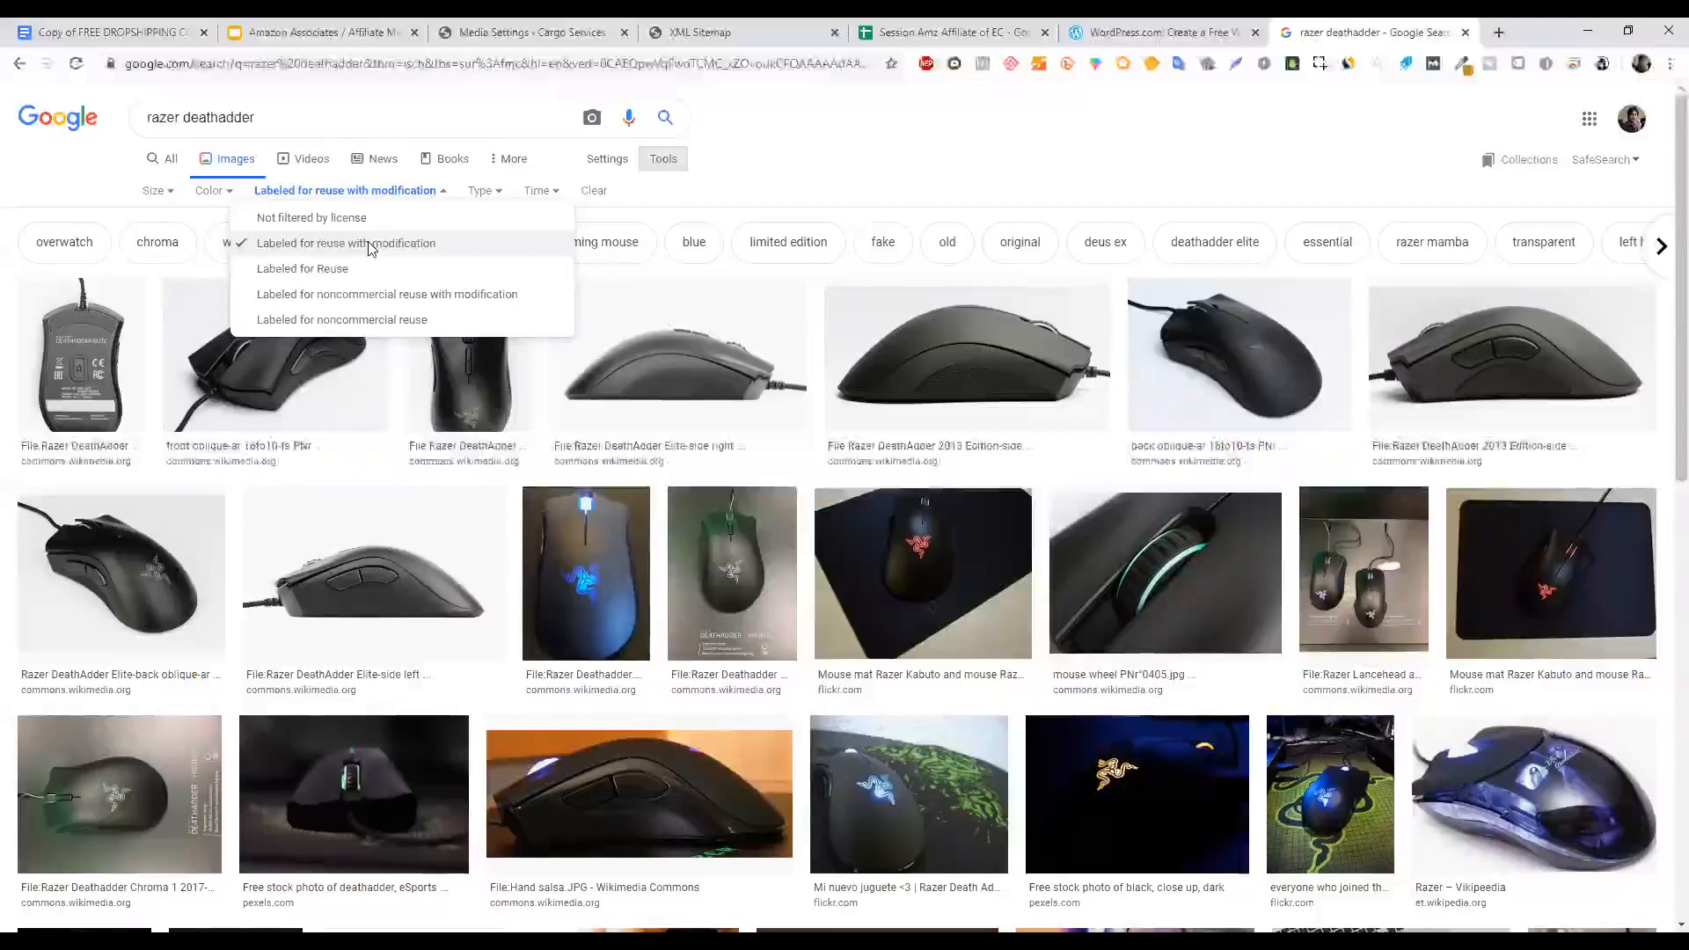
{"action": "left_click", "coordinate": [566, 25]}
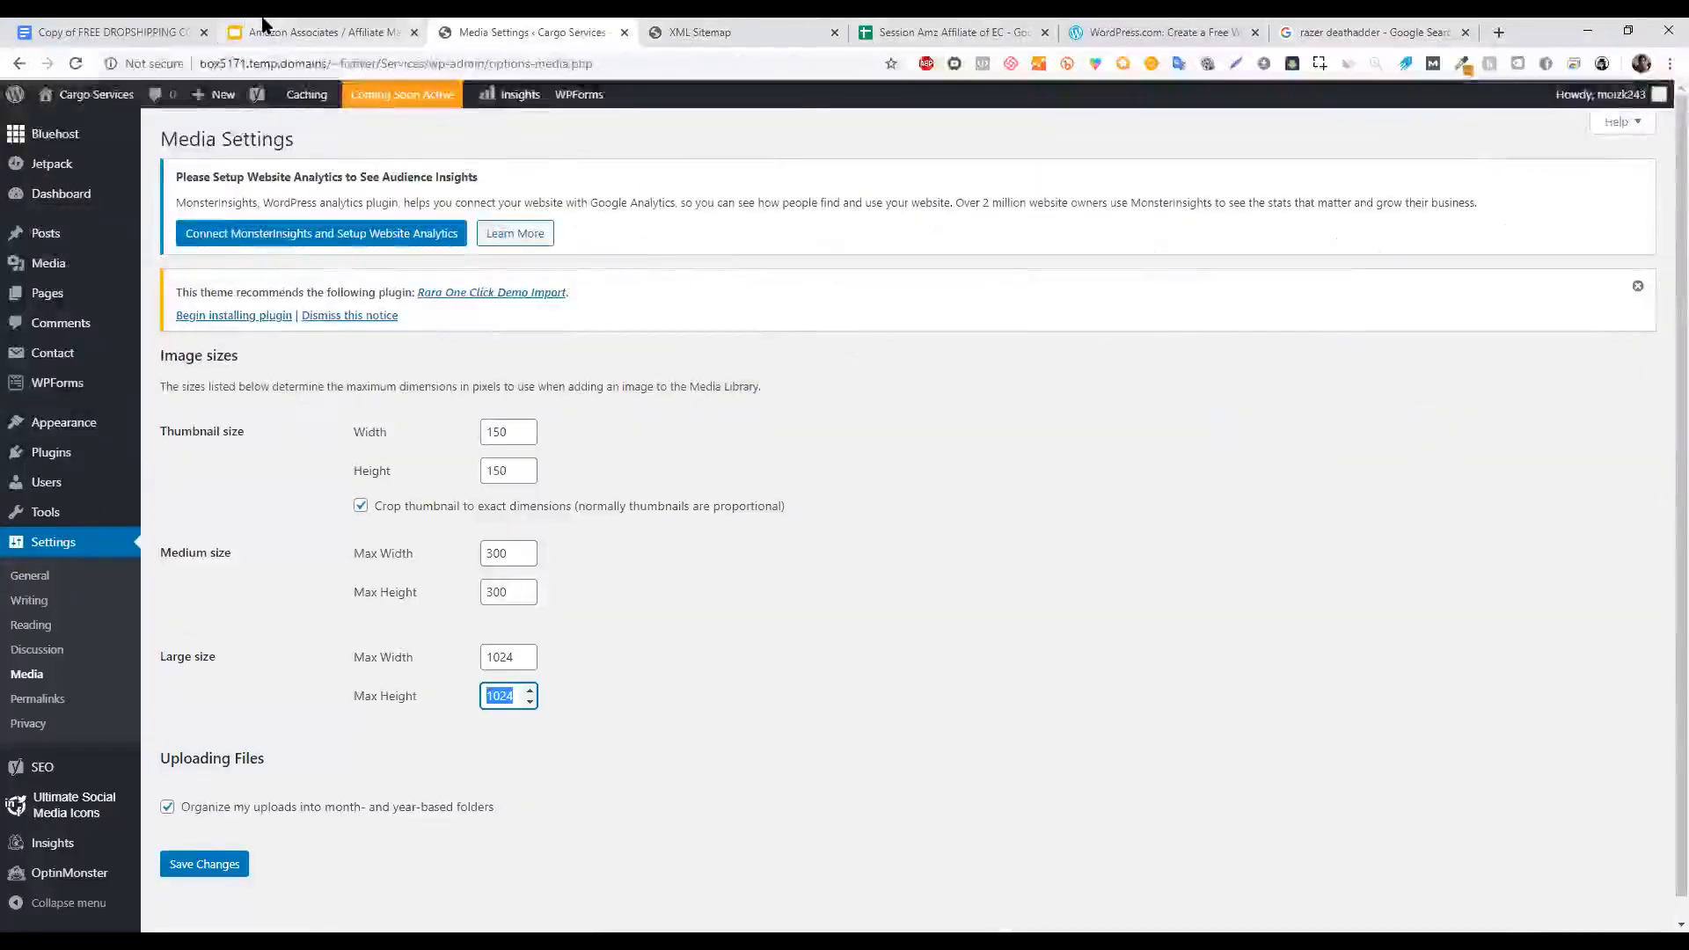
Switch to the course deck and present it at the 'Creating Contact Us Page' slide.
{"action": "left_click", "coordinate": [264, 24]}
{"action": "left_click", "coordinate": [1486, 106]}
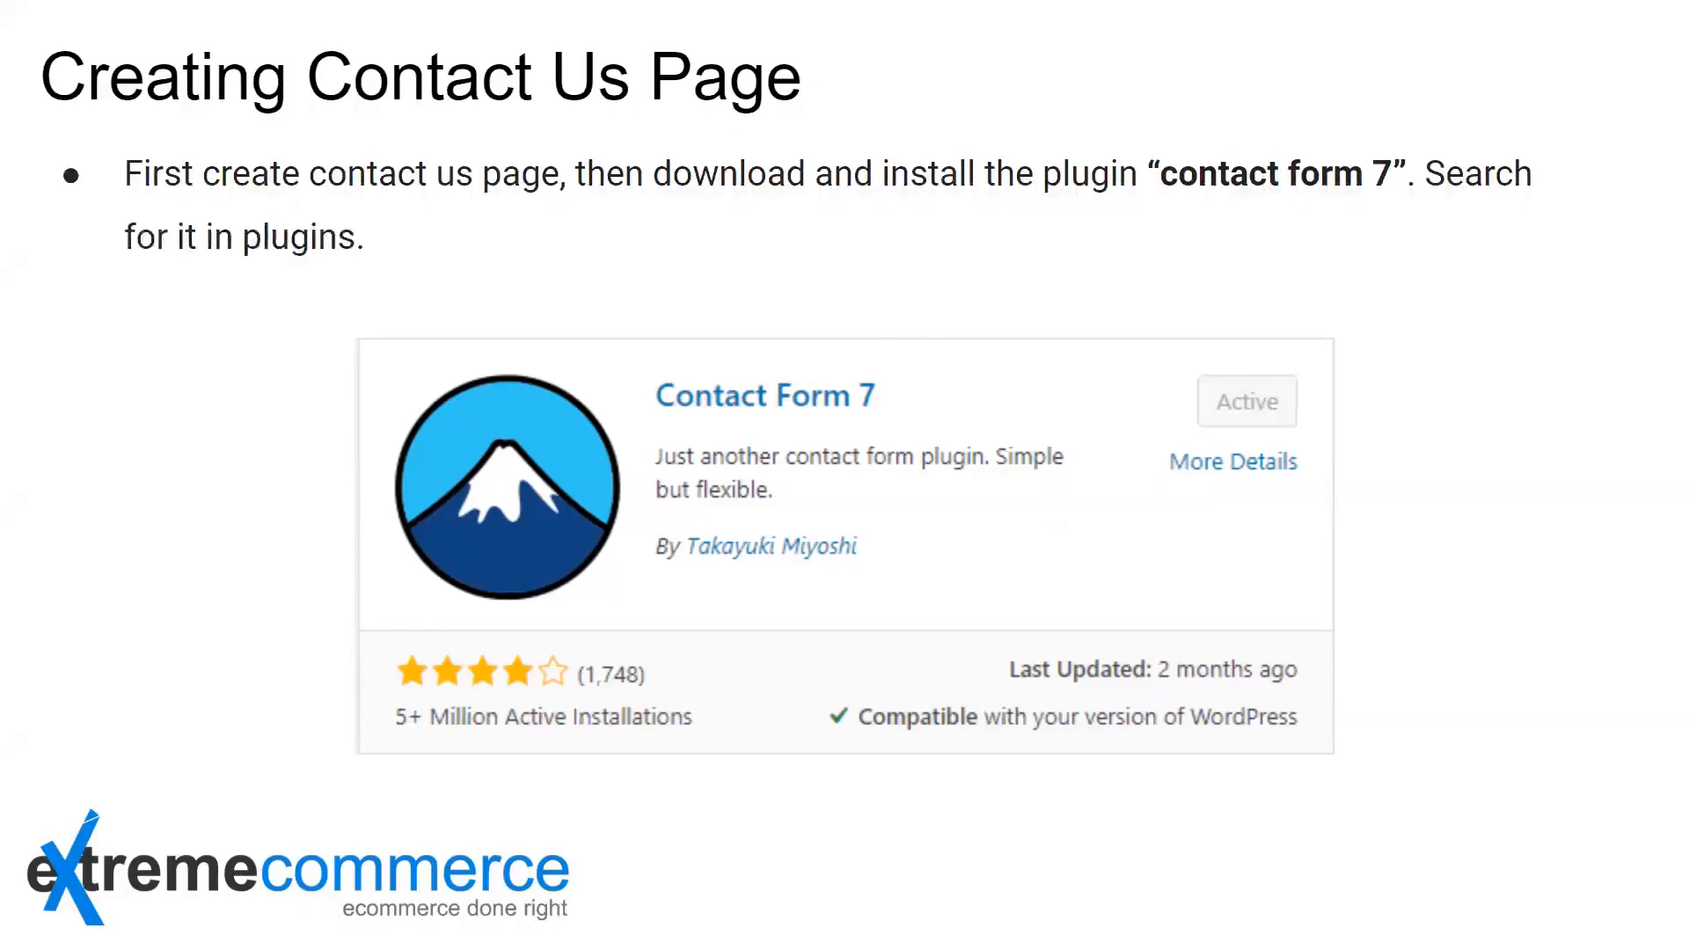
Advance to the Contact Form 7 shortcode slide, then exit the slideshow.
{"action": "key", "text": "Right"}
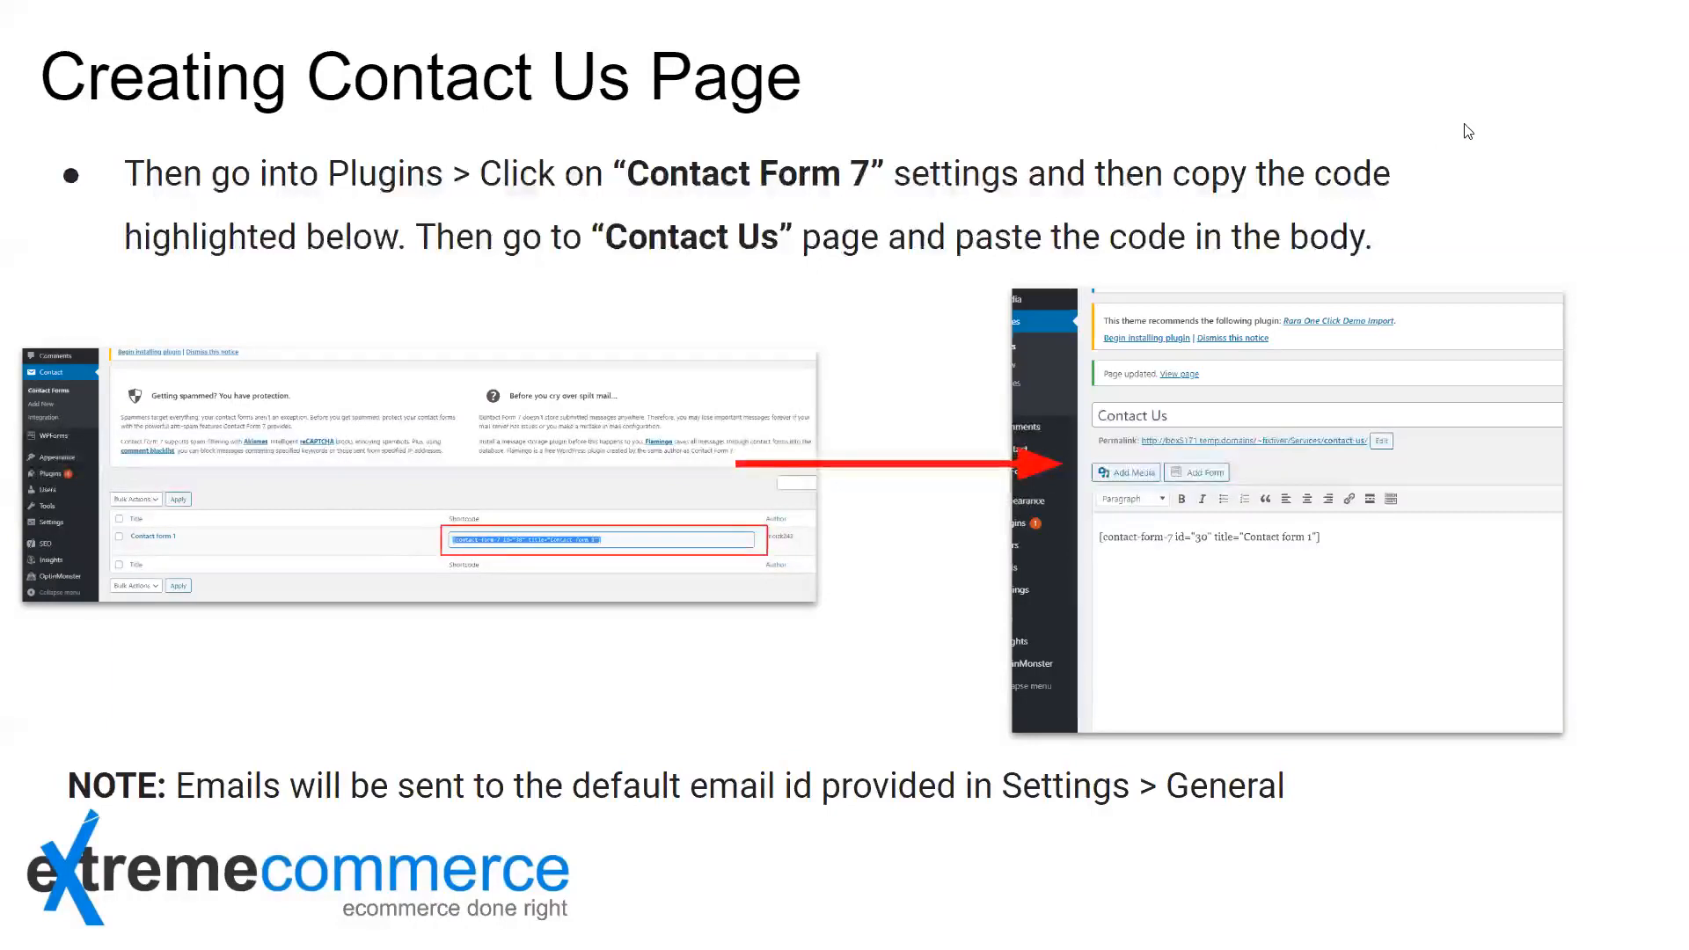
{"action": "key", "text": "Escape"}
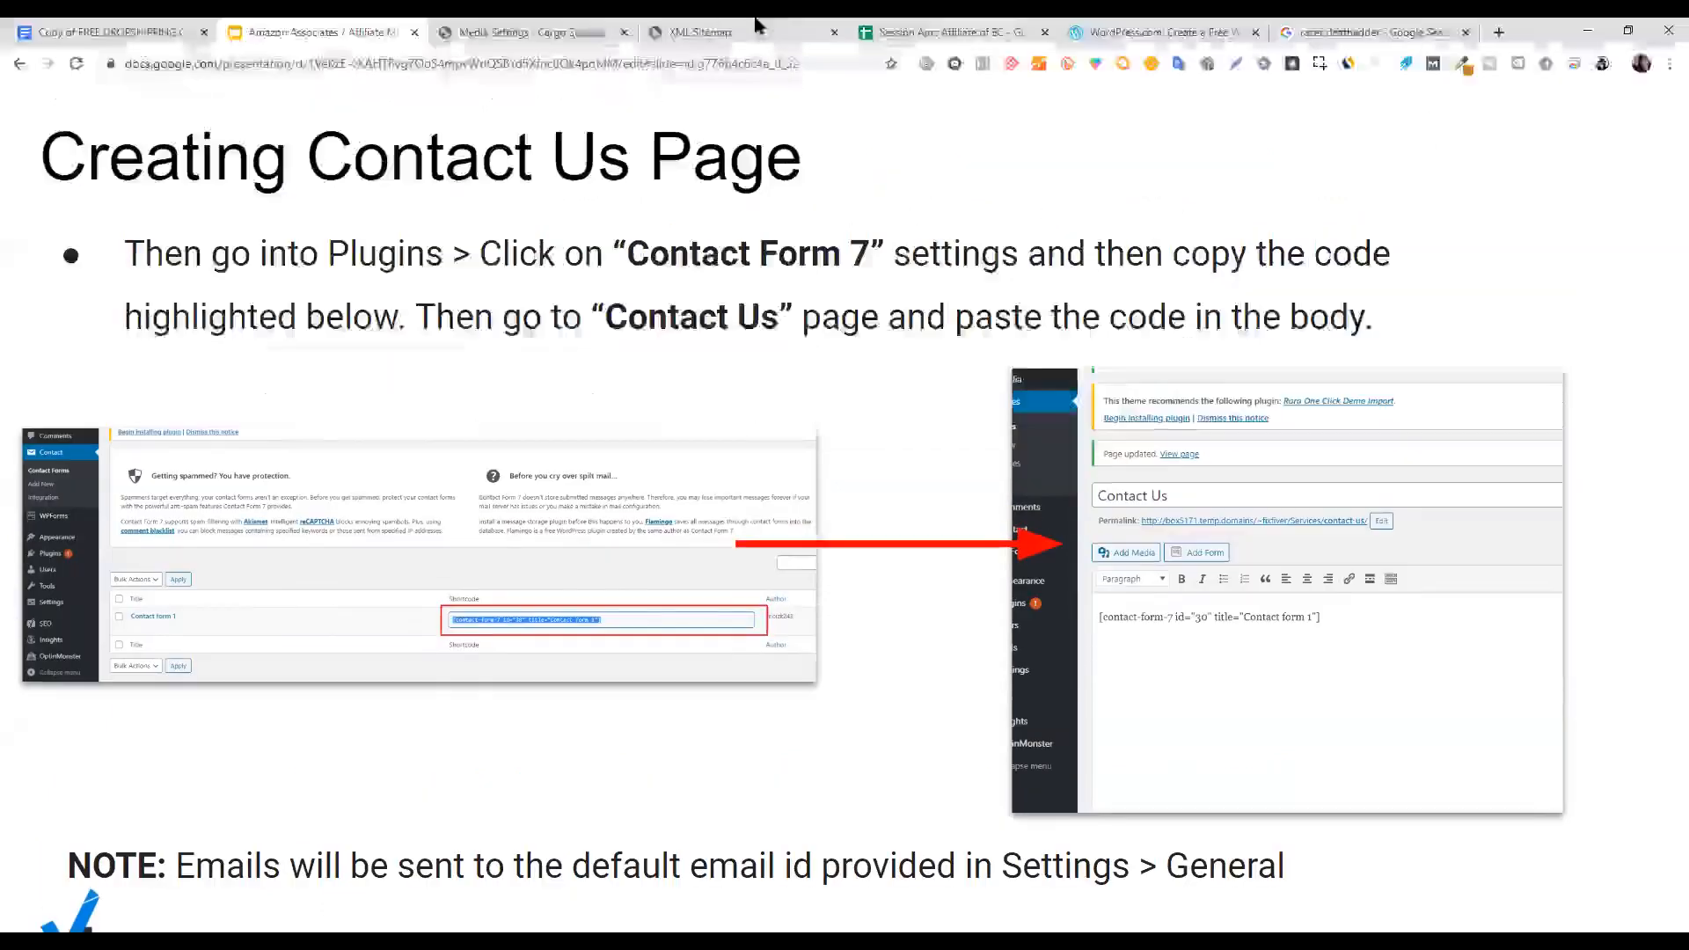
Search the plugin directory for 'contact form 7' and confirm Contact Form 7 shows as Active.
{"action": "left_click", "coordinate": [585, 23]}
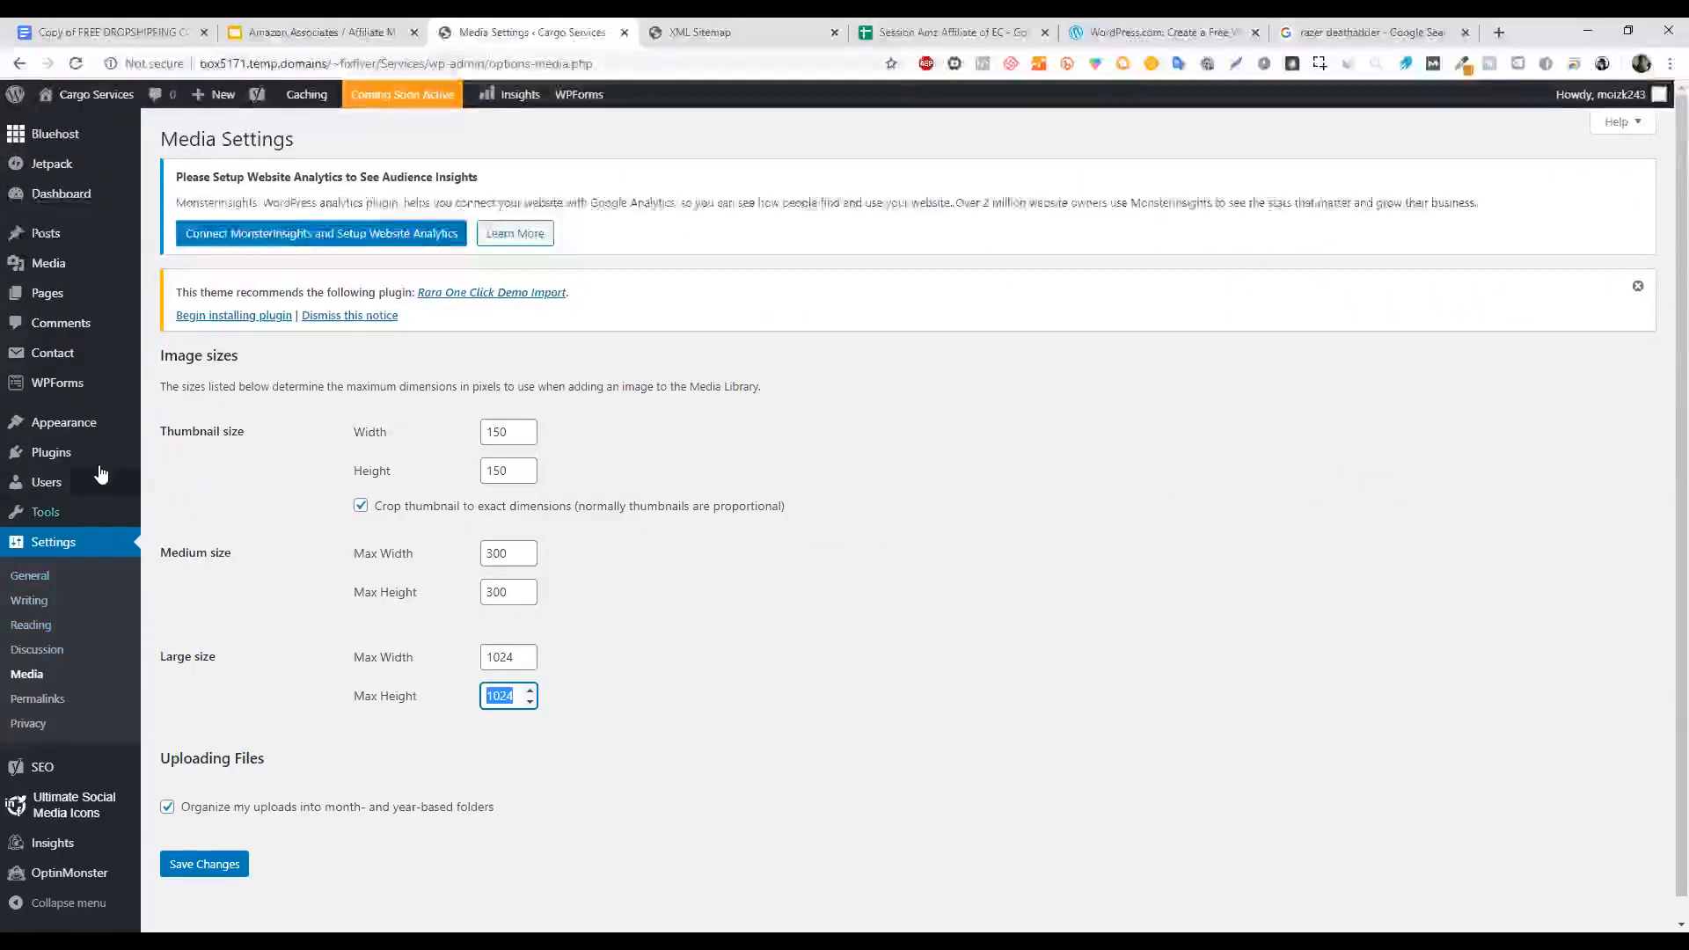
{"action": "left_click", "coordinate": [180, 480]}
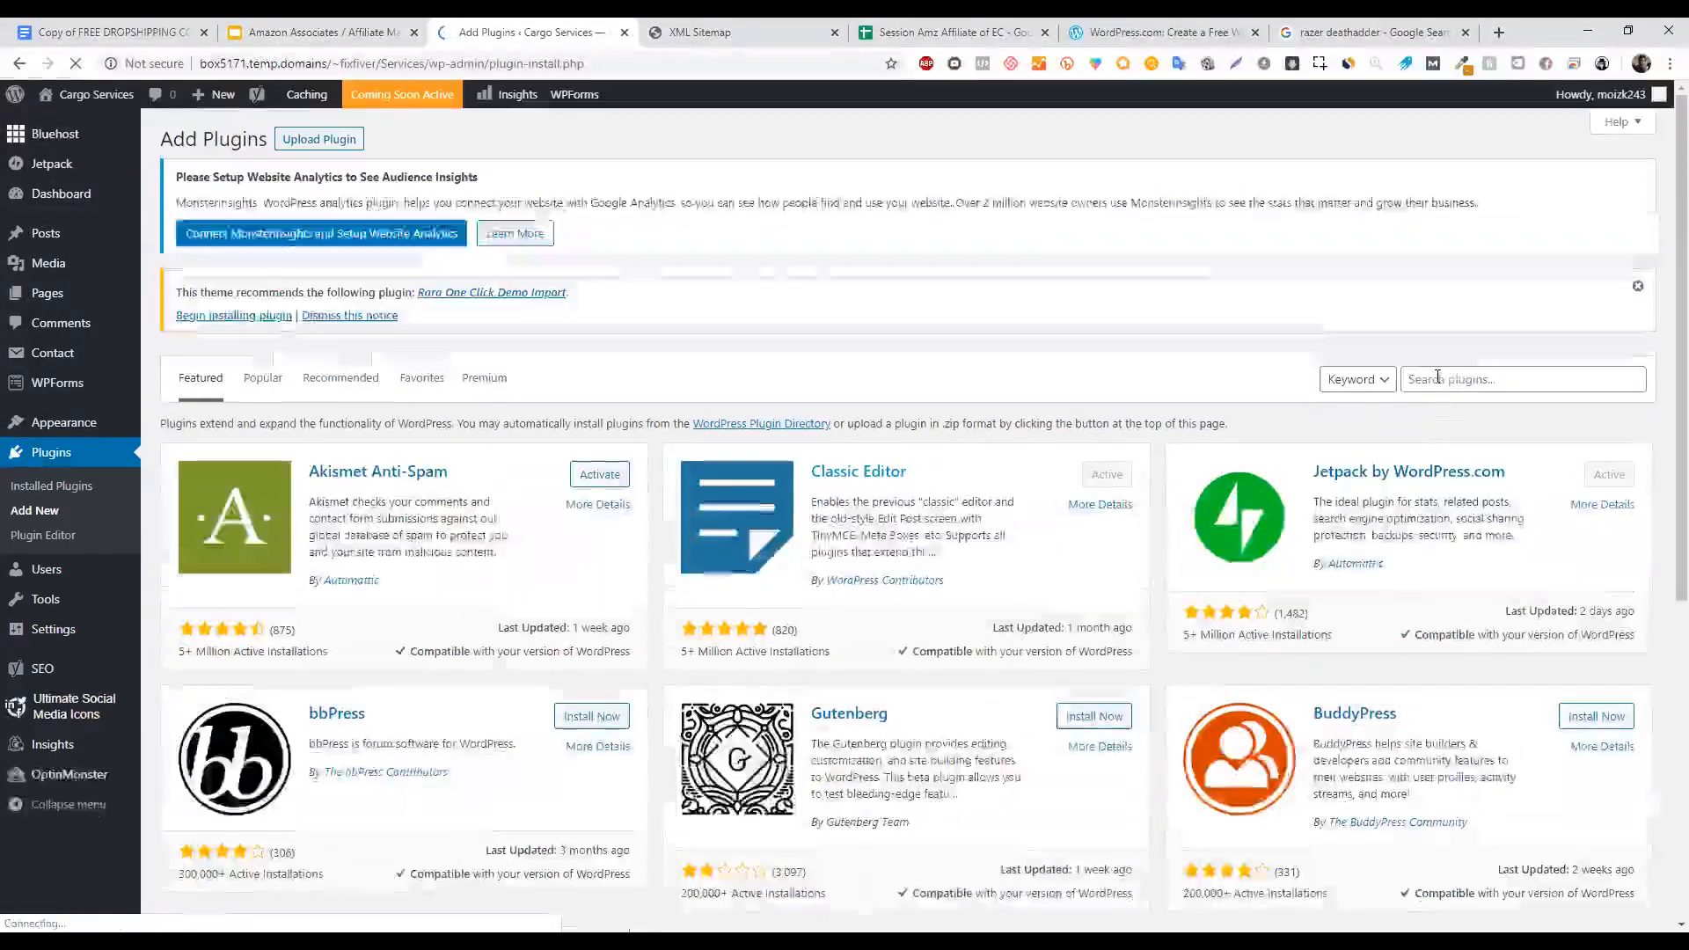
{"action": "left_click", "coordinate": [1438, 379]}
{"action": "type", "text": "contact form 8"}
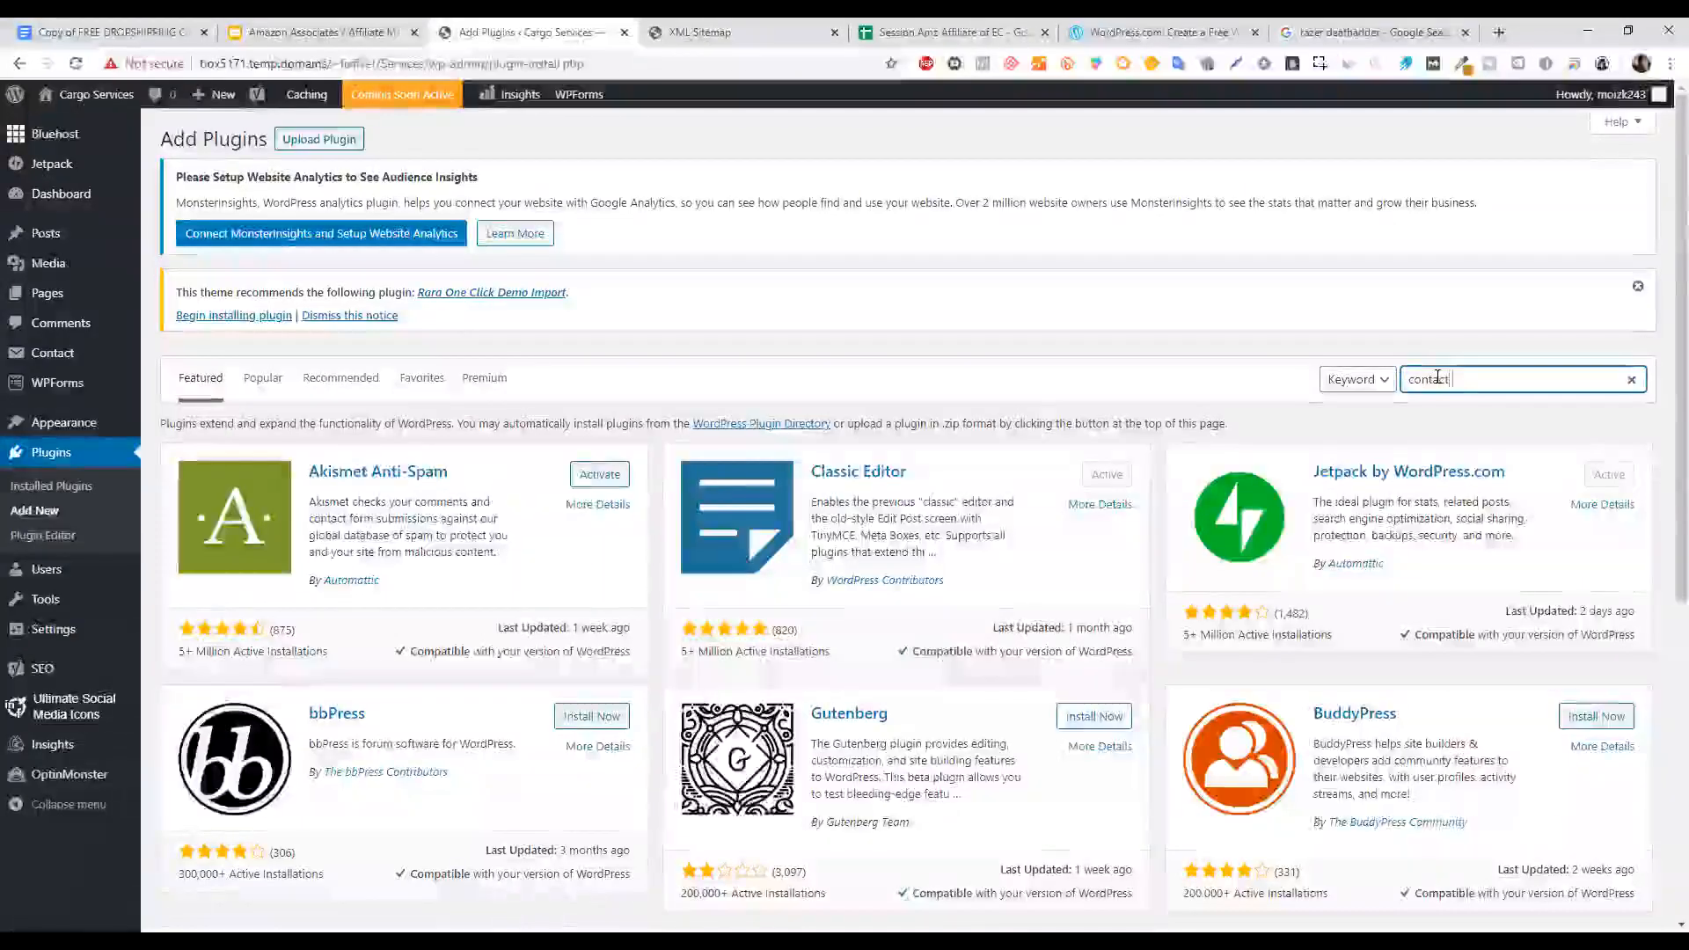
{"action": "key", "text": "BackSpace"}
{"action": "type", "text": "7"}
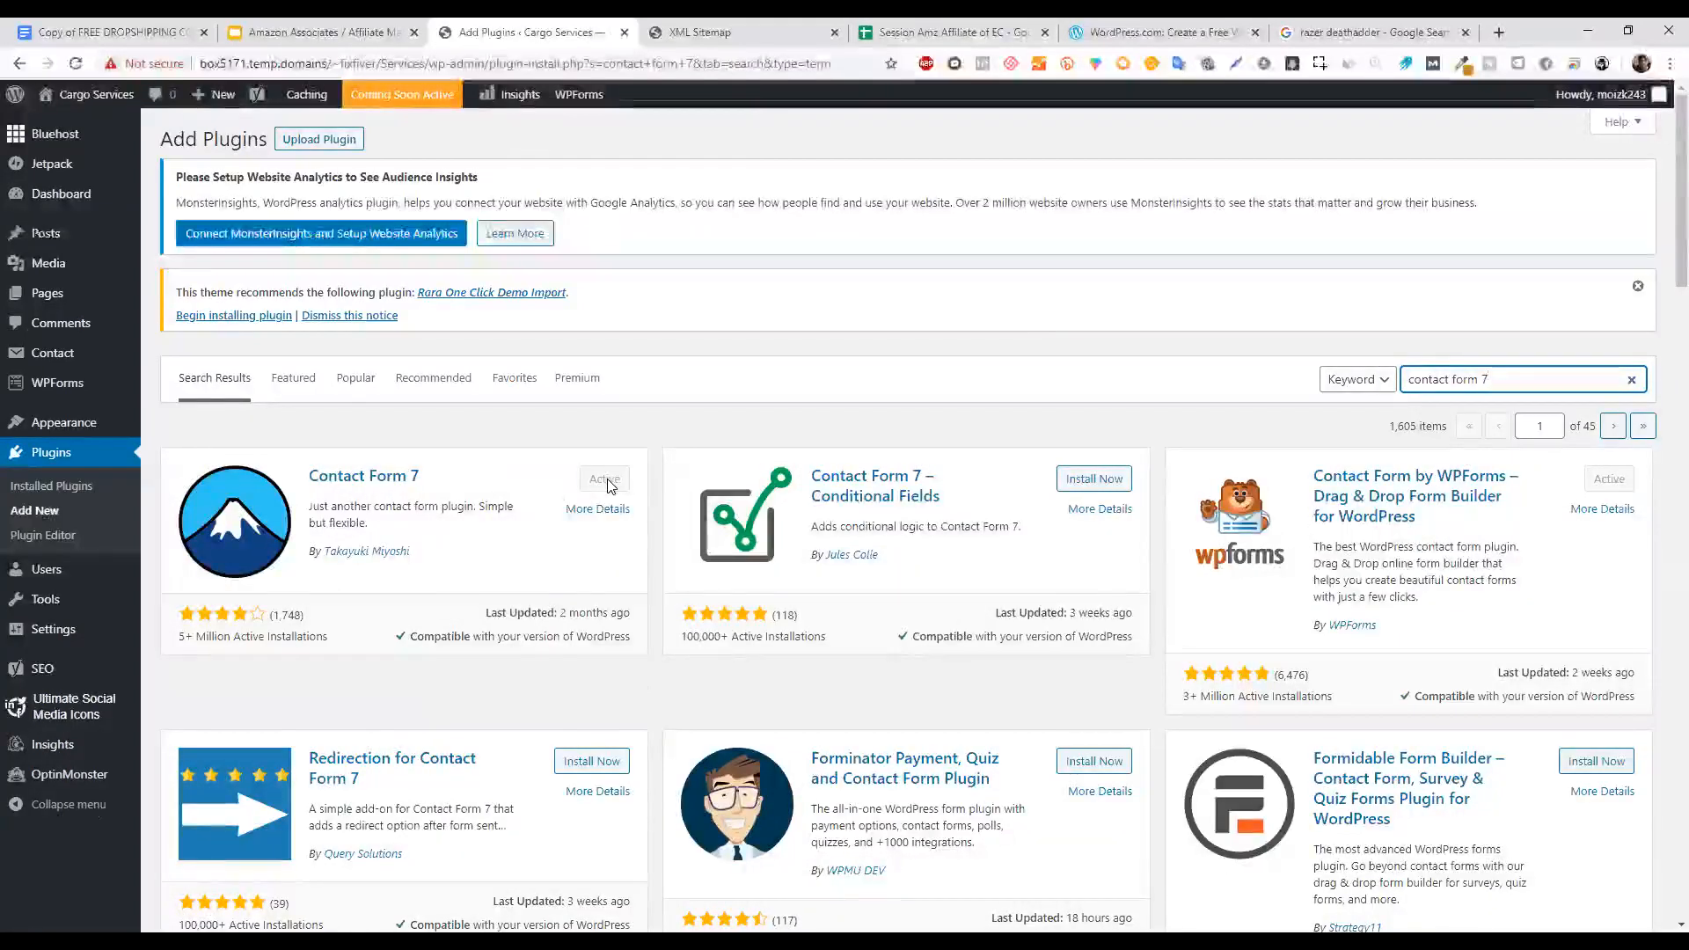
Find Contact Form 7 among installed plugins, open its forms and select Contact form 1's shortcode.
{"action": "left_click", "coordinate": [80, 491]}
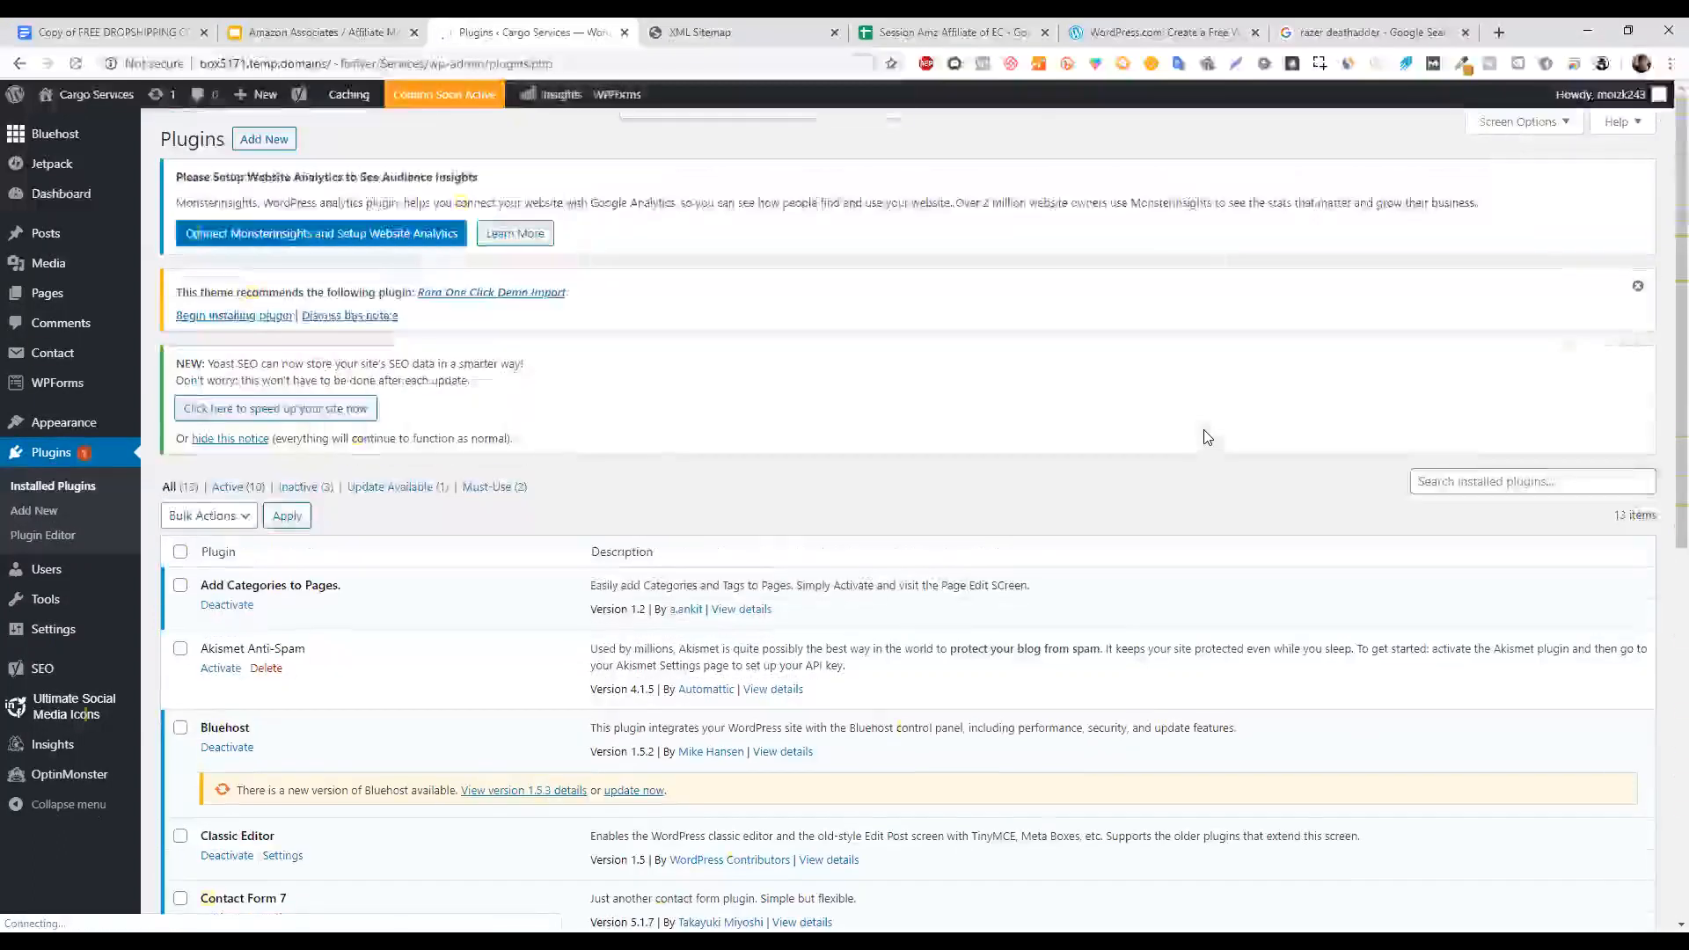
{"action": "key", "text": "ctrl+f"}
{"action": "type", "text": "contact form"}
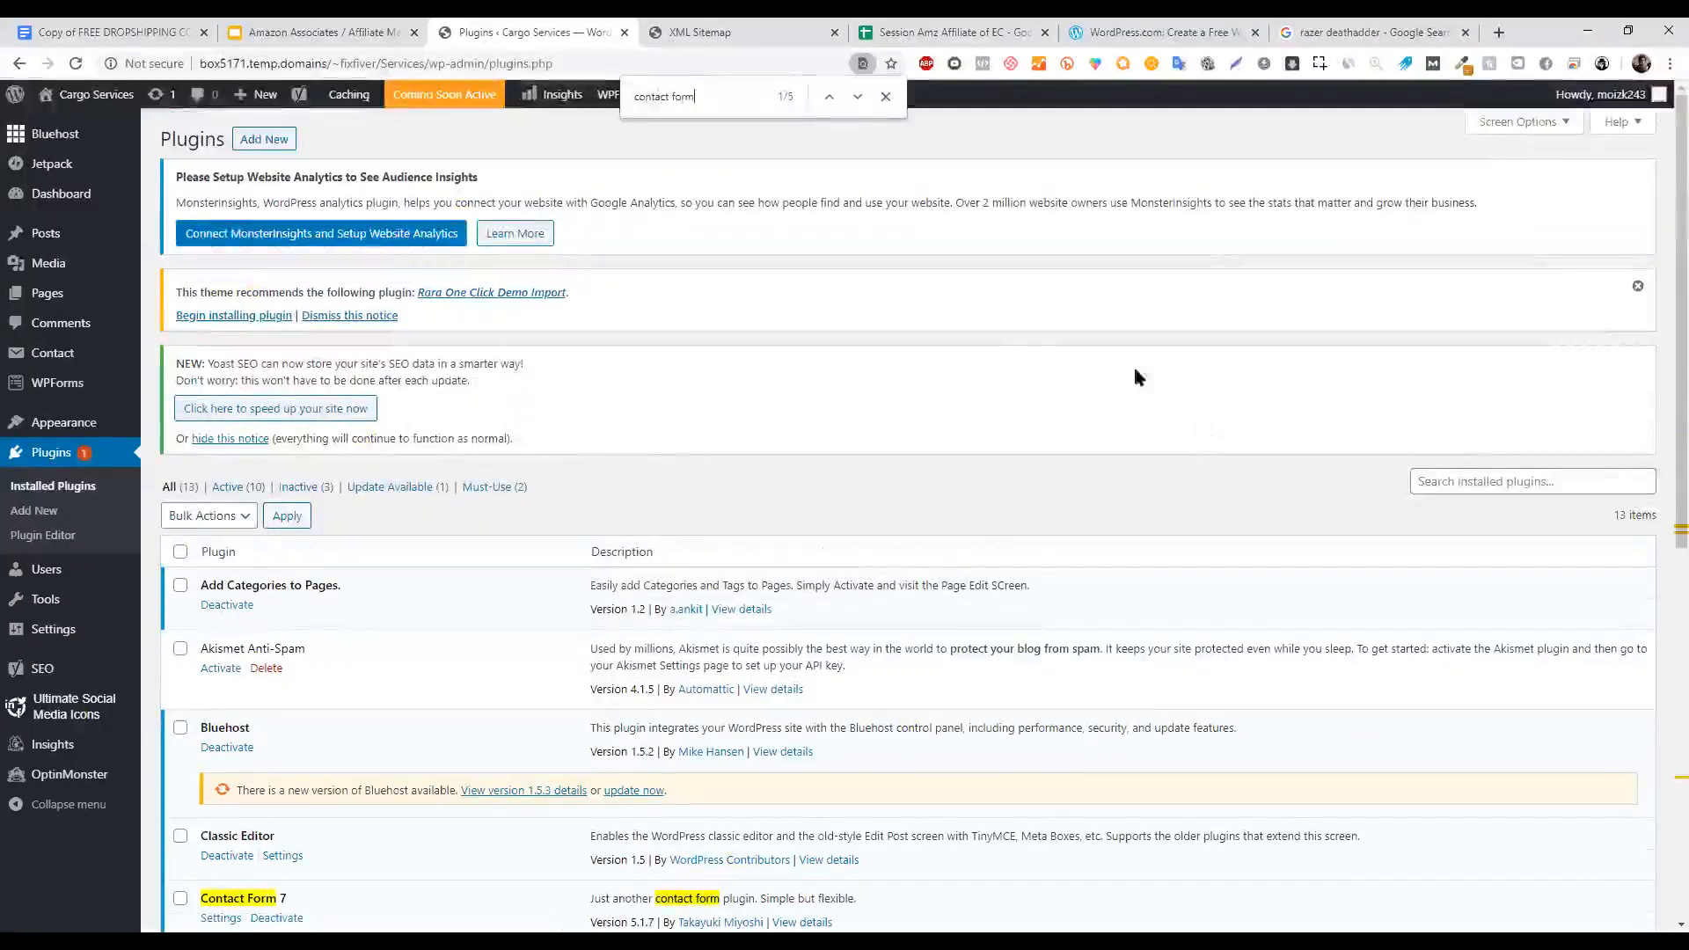
{"action": "scroll", "coordinate": [266, 686], "scroll_direction": "down", "scroll_amount": 3}
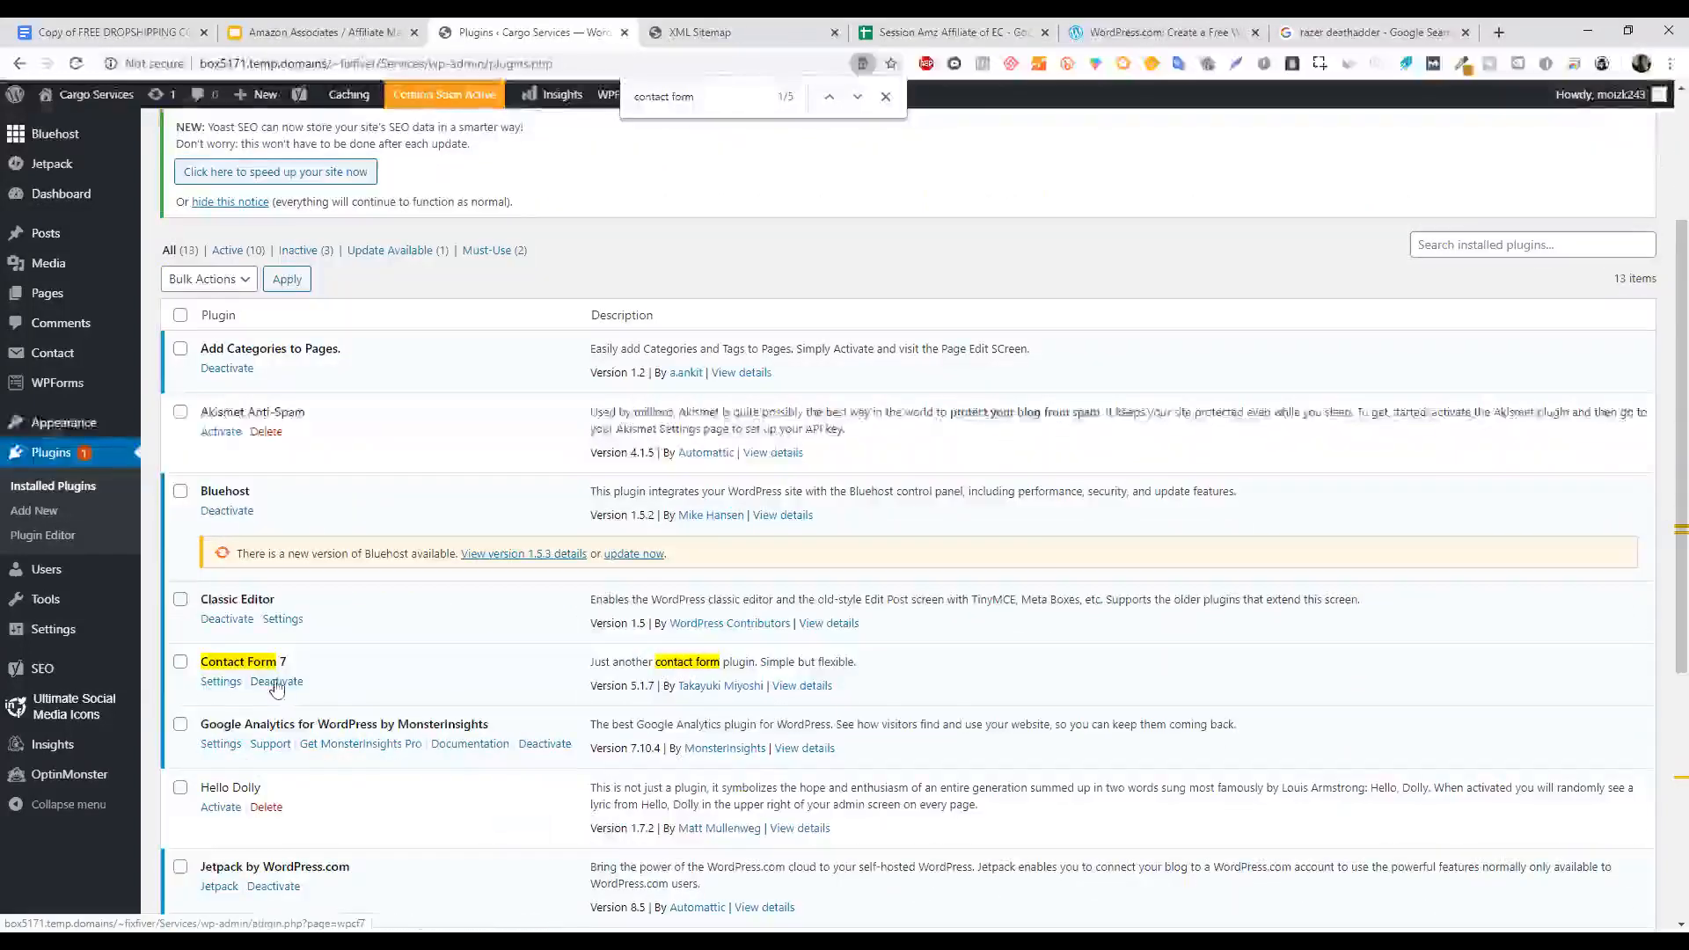
{"action": "left_click", "coordinate": [220, 682]}
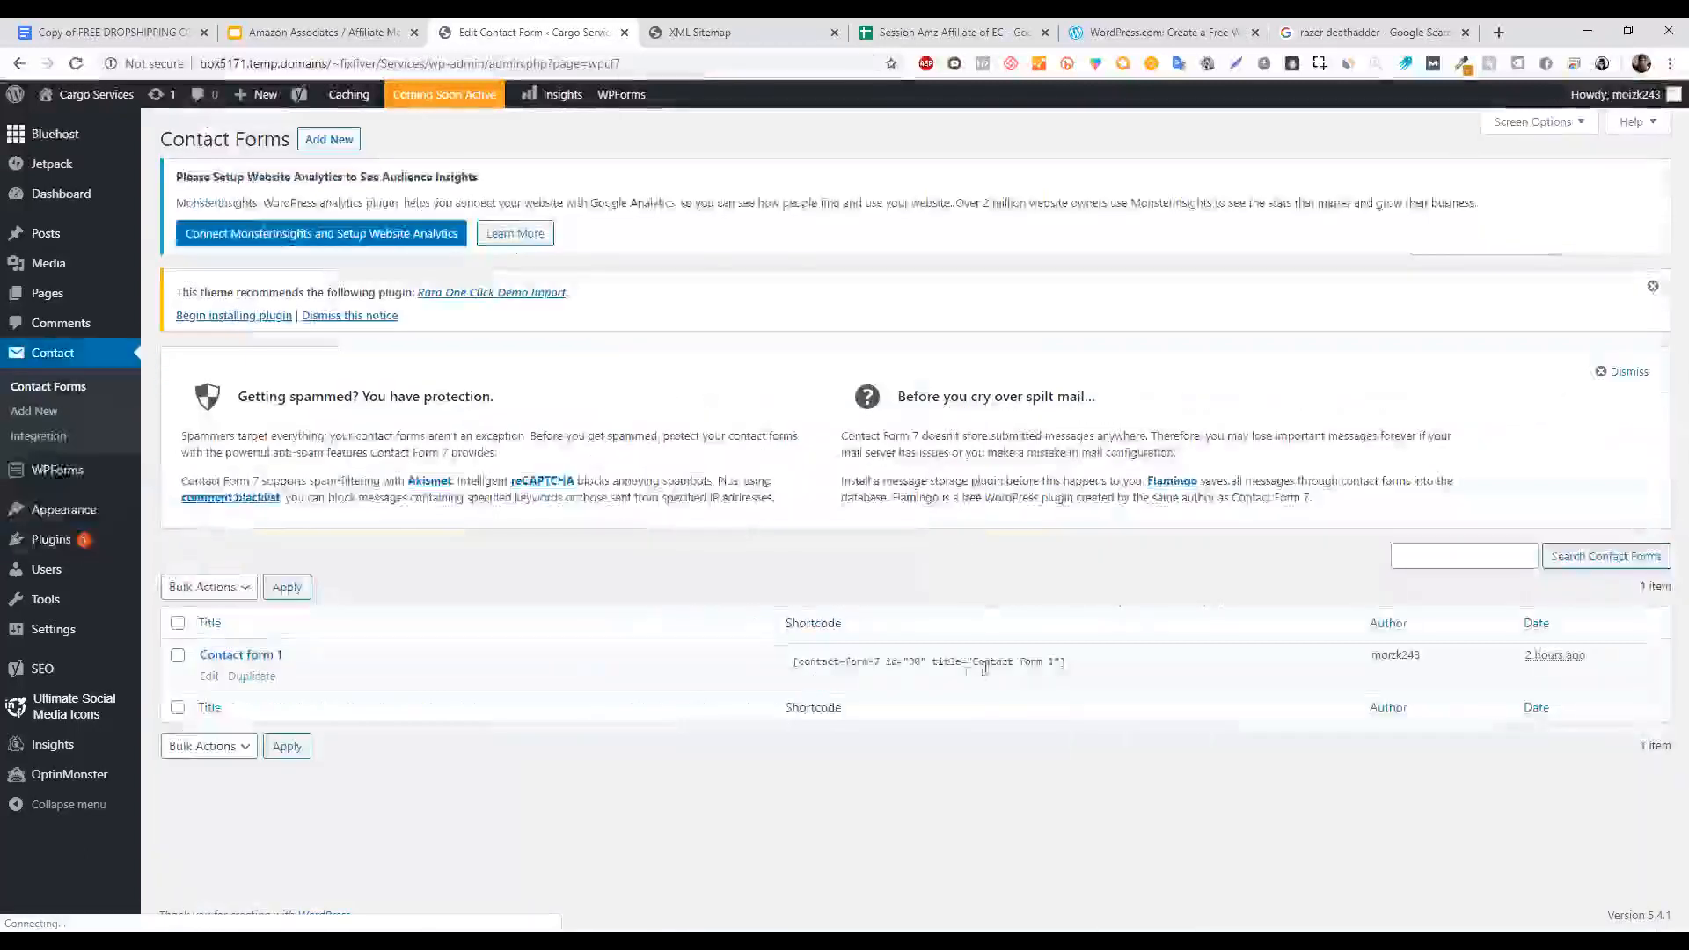
{"action": "left_click", "coordinate": [975, 667]}
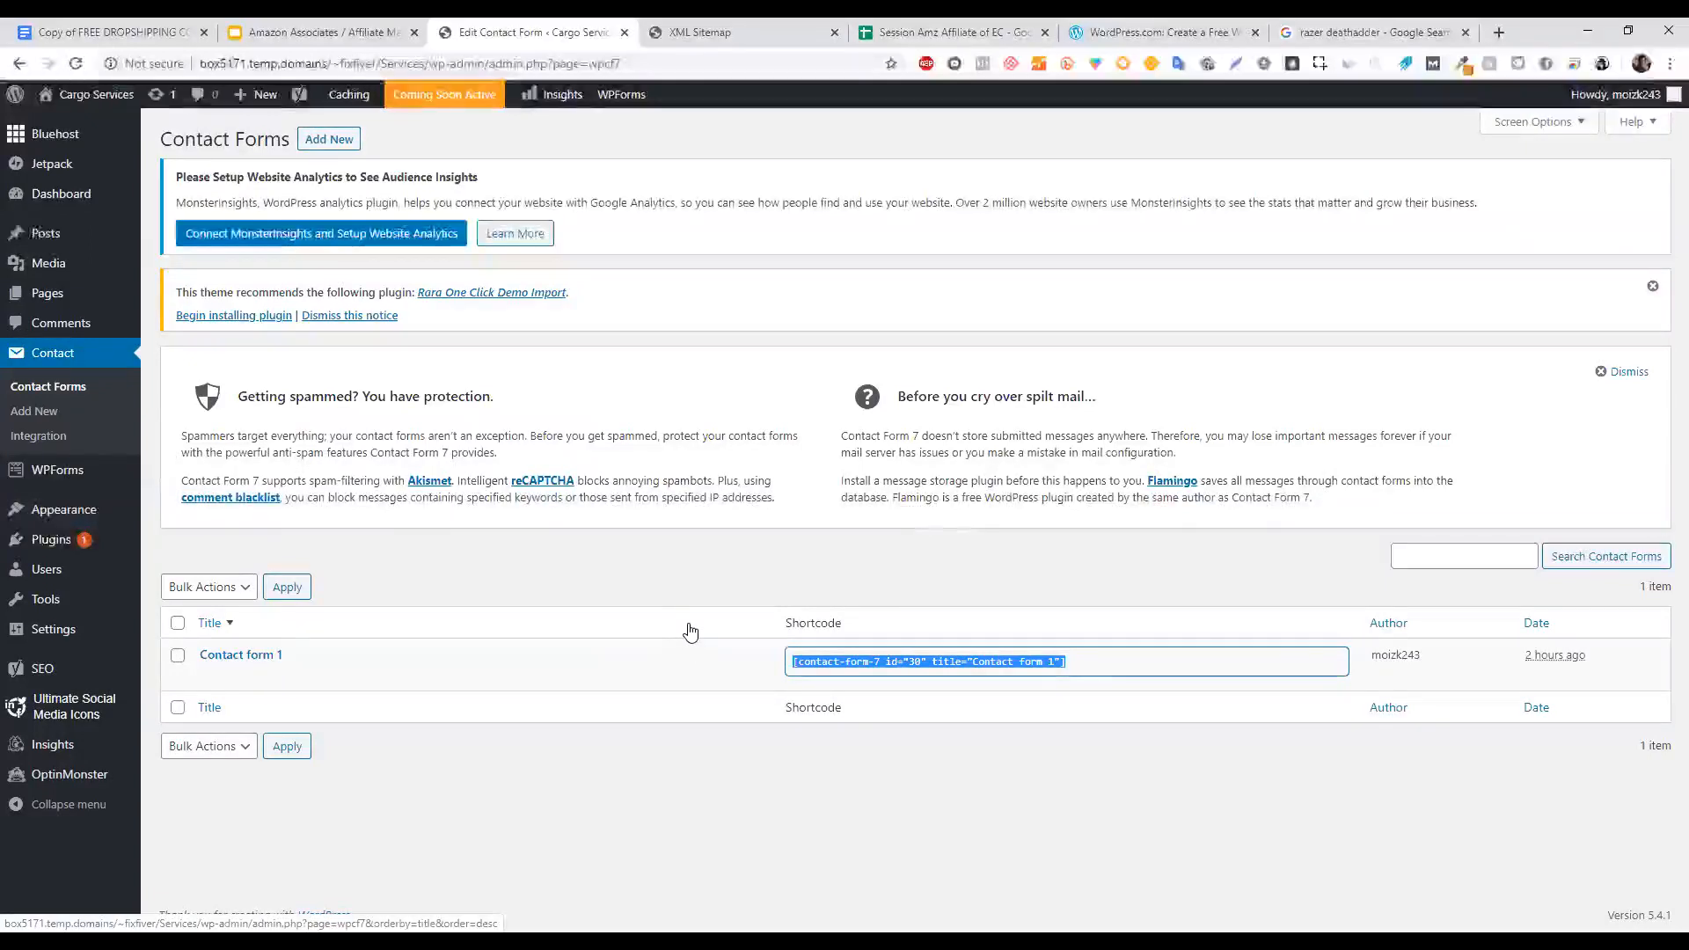
{"action": "mouse_move", "coordinate": [69, 207]}
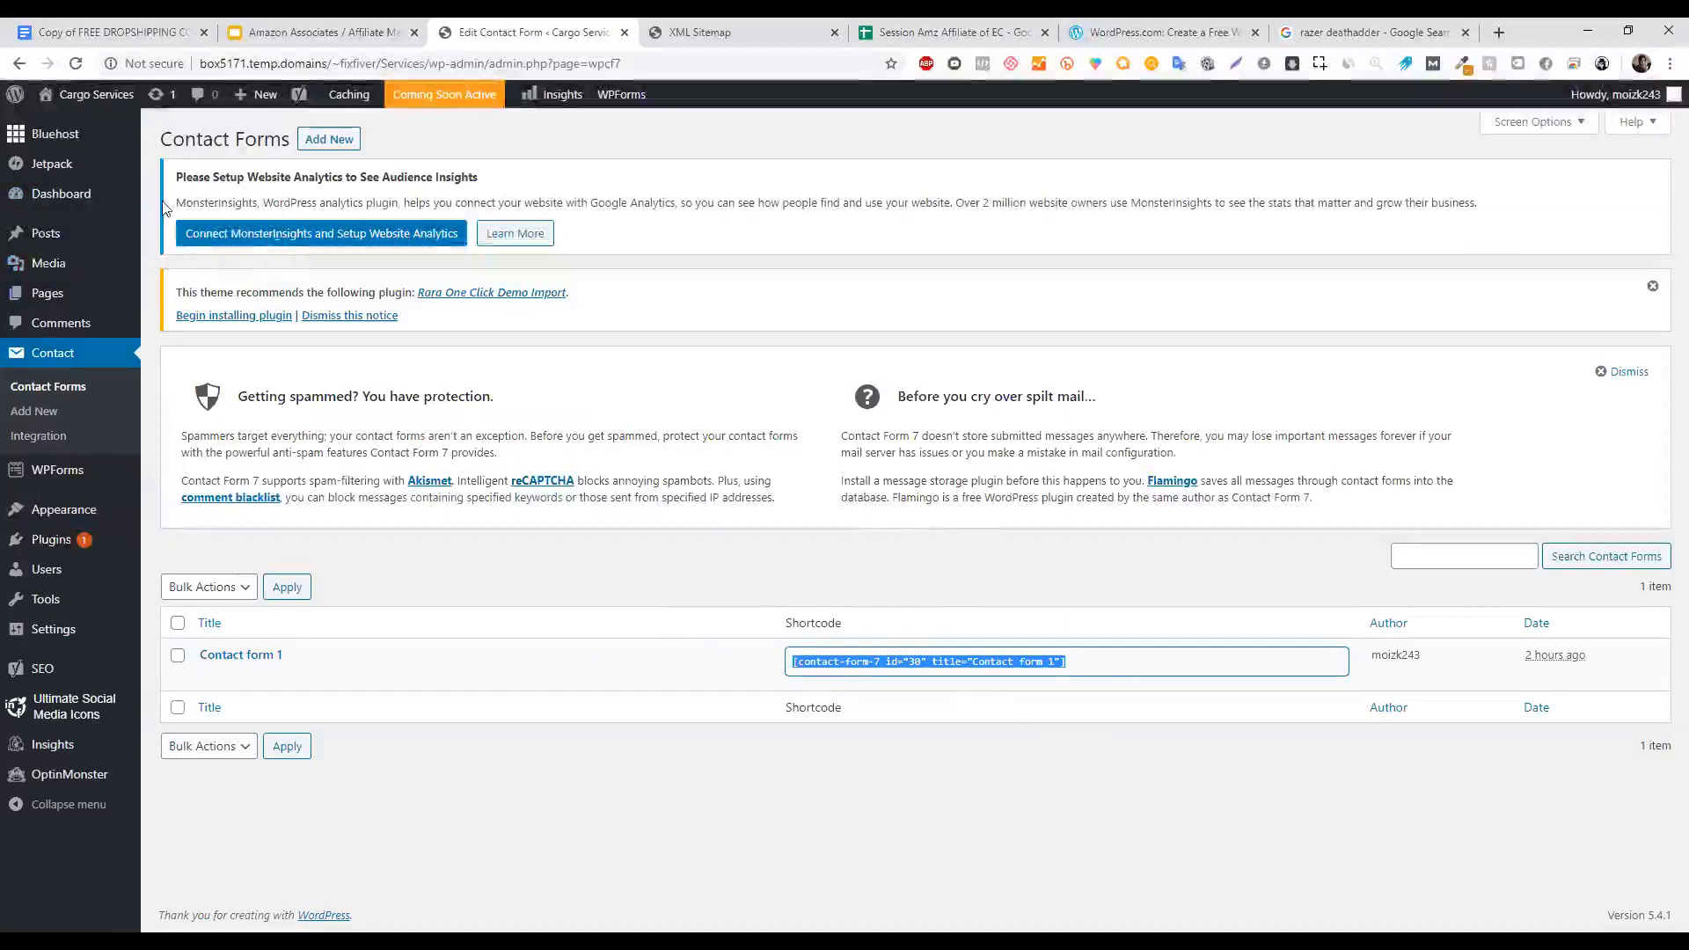
{"action": "mouse_move", "coordinate": [93, 271]}
{"action": "mouse_move", "coordinate": [92, 302]}
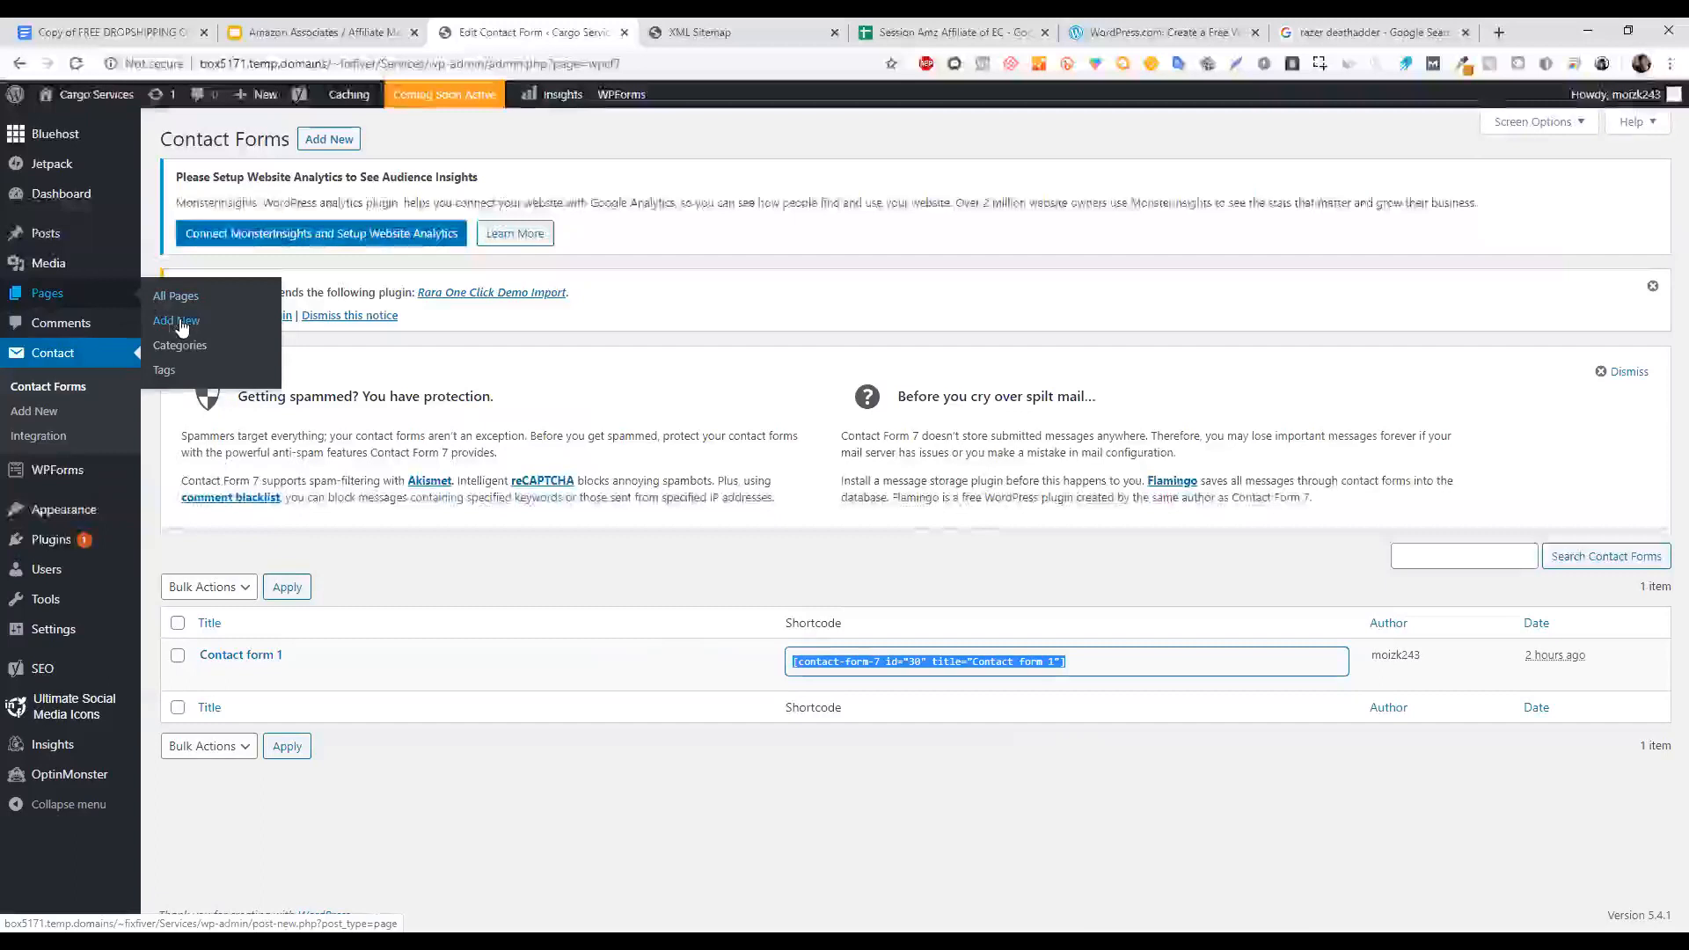
Open the Contact Us page in the editor and inspect its title and body.
{"action": "left_click", "coordinate": [109, 303]}
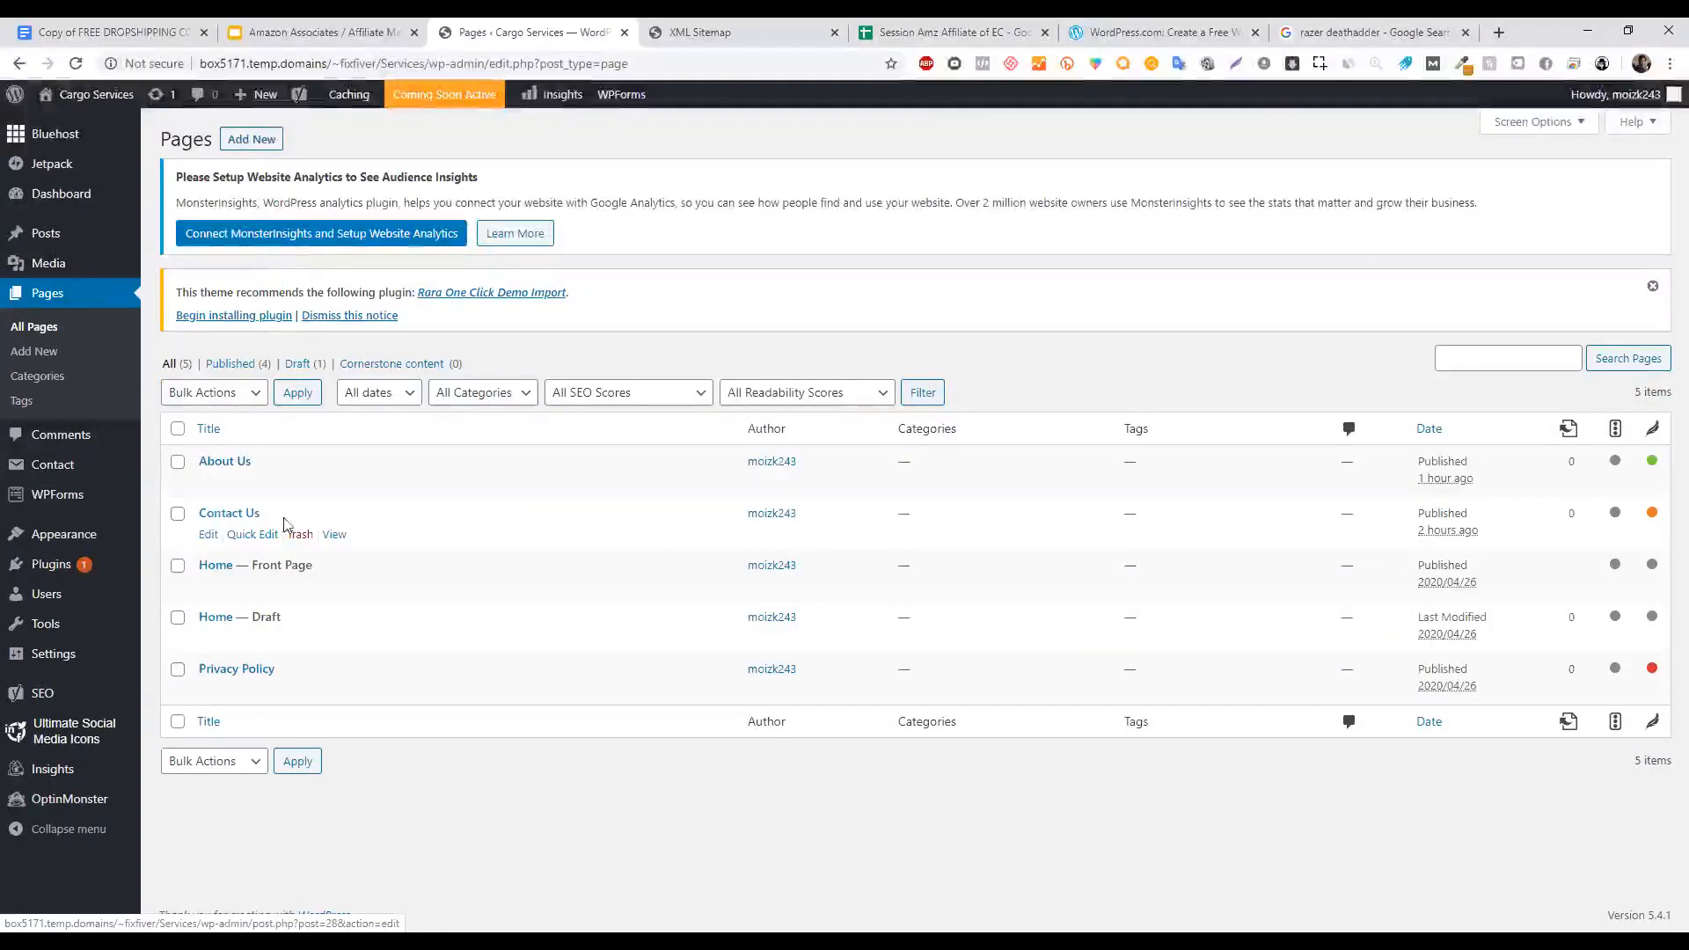
{"action": "left_click", "coordinate": [208, 534]}
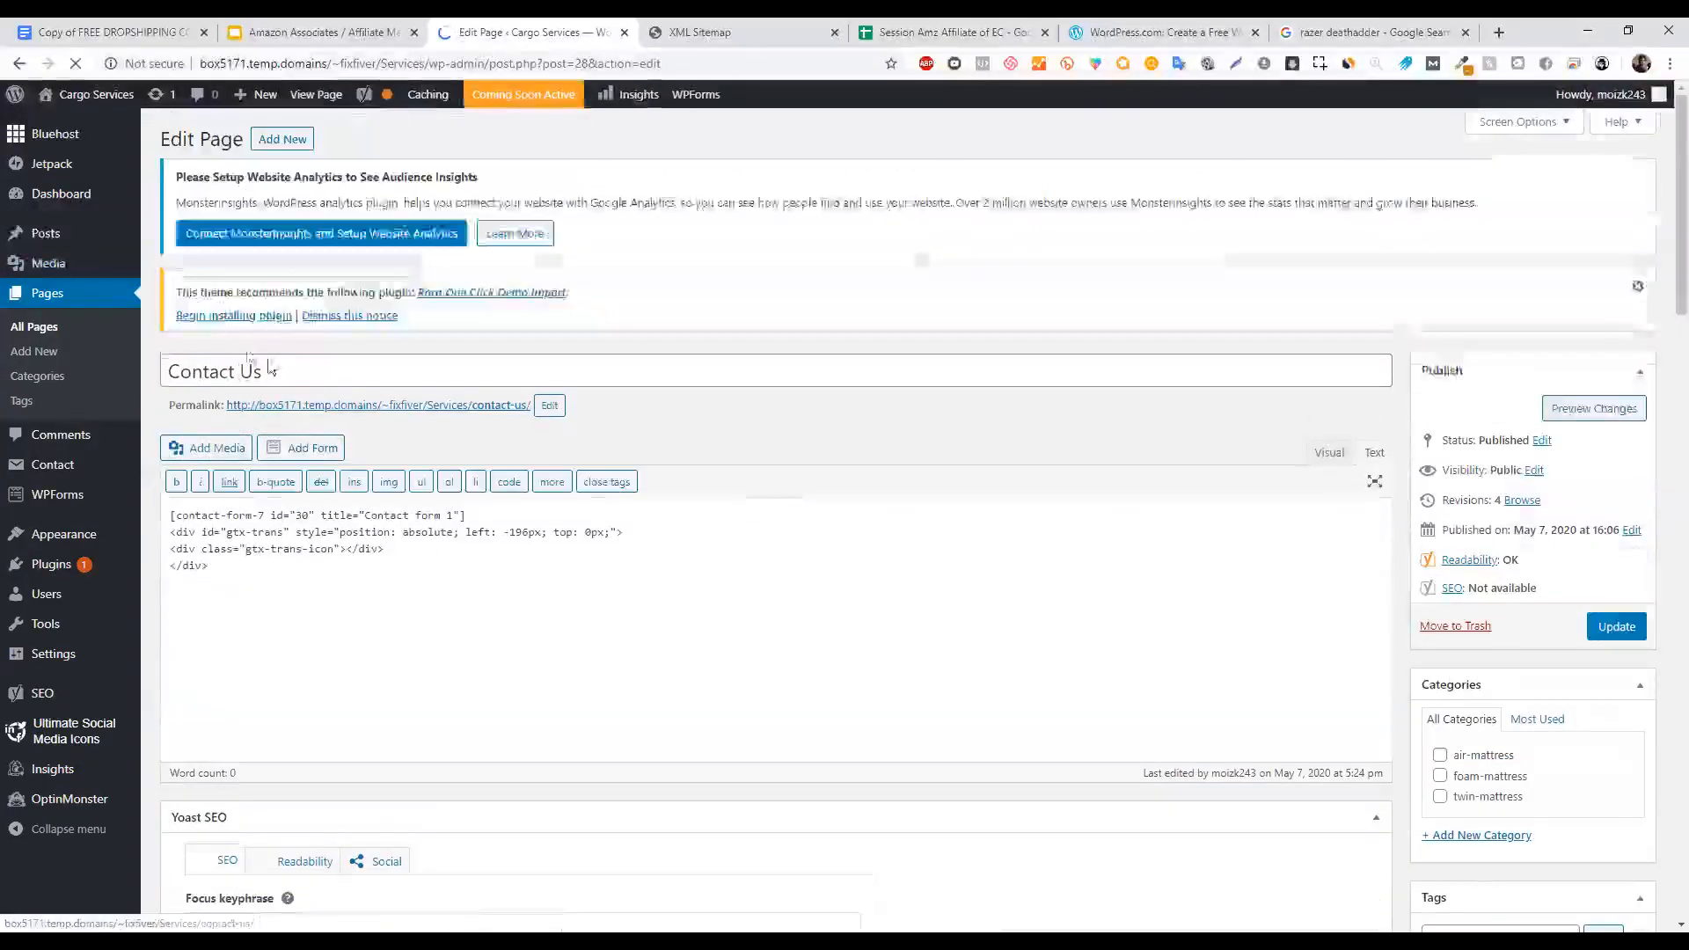
{"action": "triple_click", "coordinate": [451, 364]}
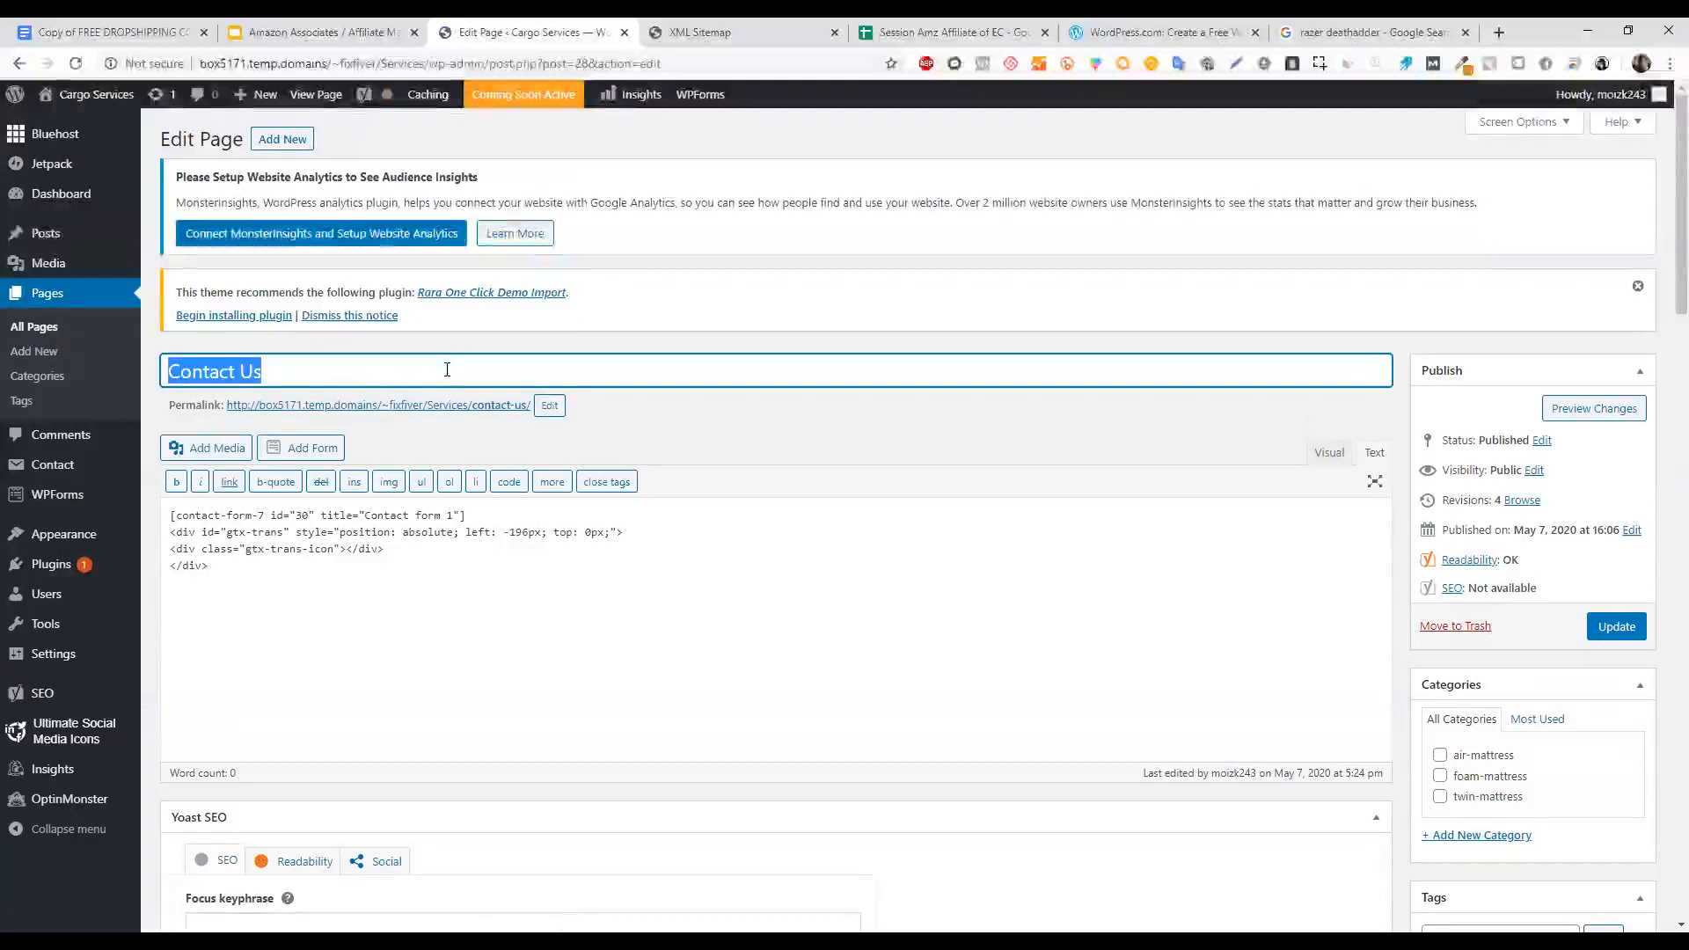
{"action": "left_click", "coordinate": [510, 347]}
{"action": "left_click", "coordinate": [411, 577]}
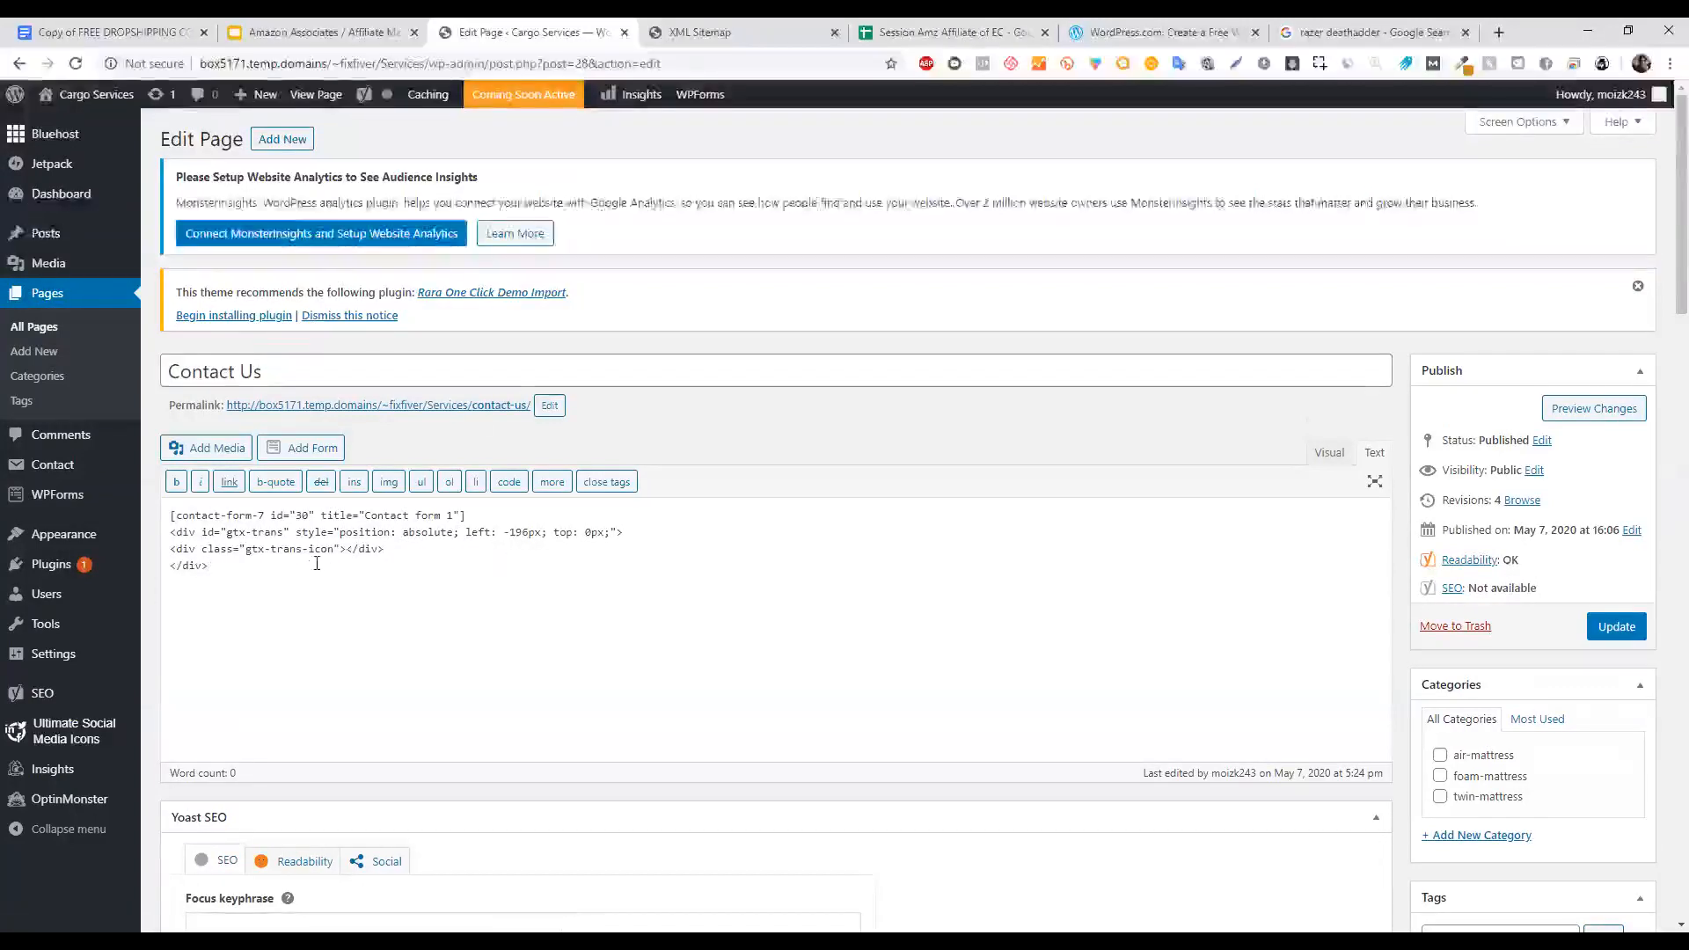
Replace the body with the [contact-form-7 id="30" title="Contact form 1"] shortcode and update the page.
{"action": "triple_click", "coordinate": [387, 515]}
{"action": "key", "text": "ctrl+c"}
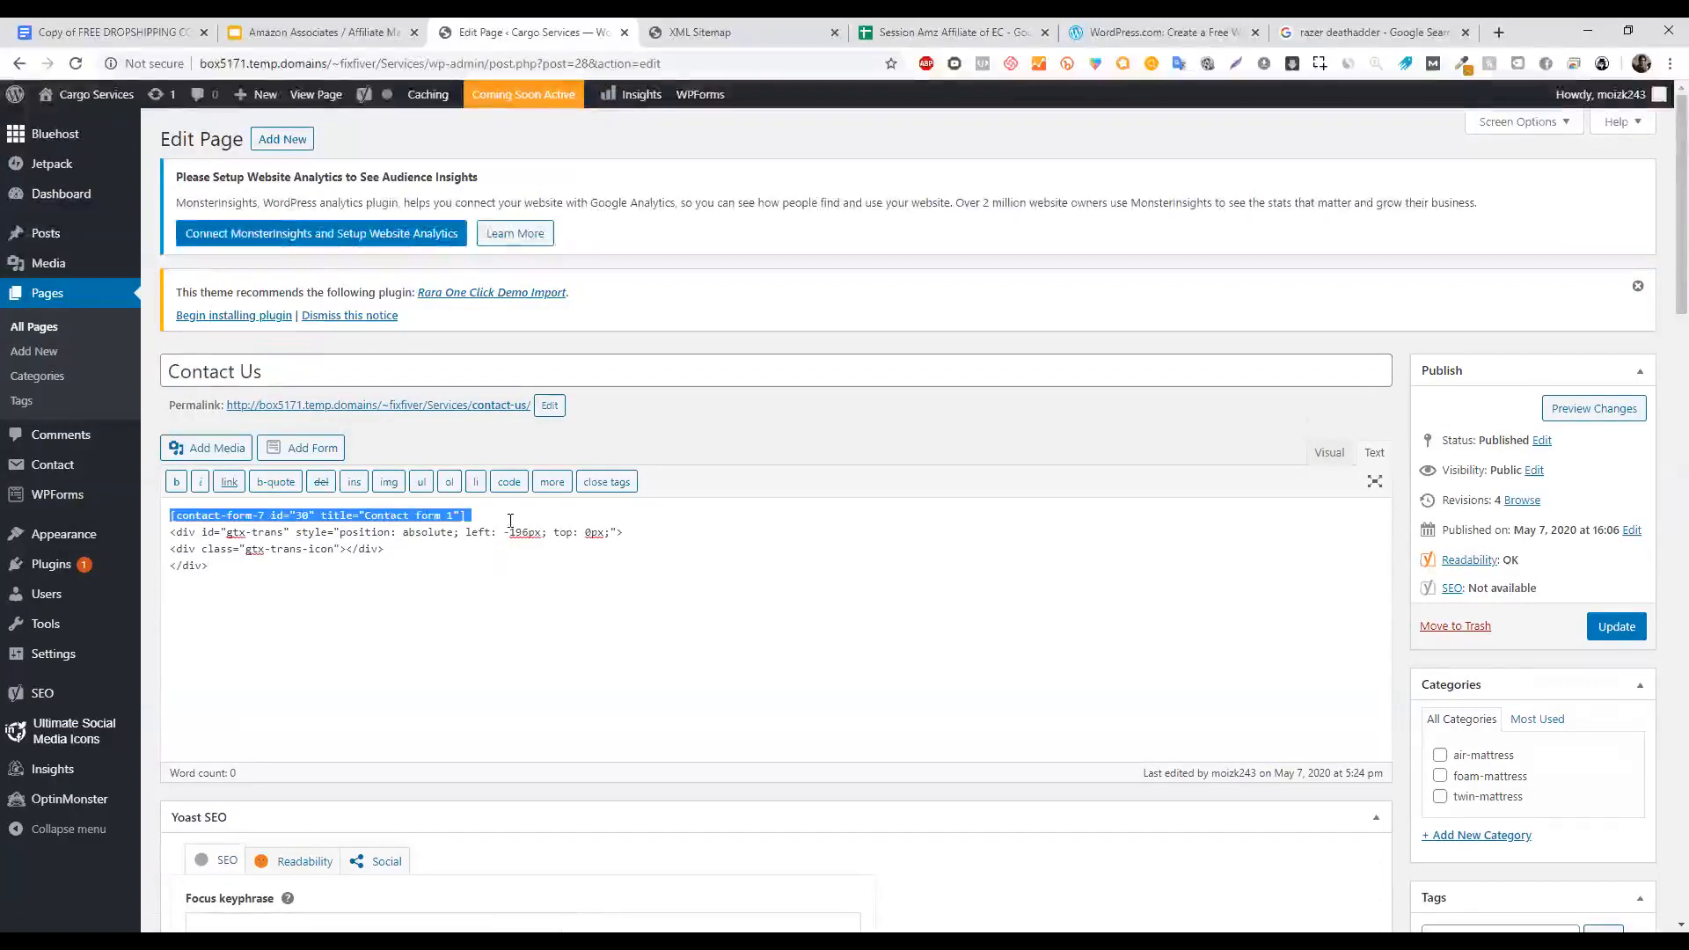
{"action": "left_click", "coordinate": [510, 520]}
{"action": "left_click_drag", "start_coordinate": [217, 560], "coordinate": [426, 531]}
{"action": "left_click", "coordinate": [402, 549]}
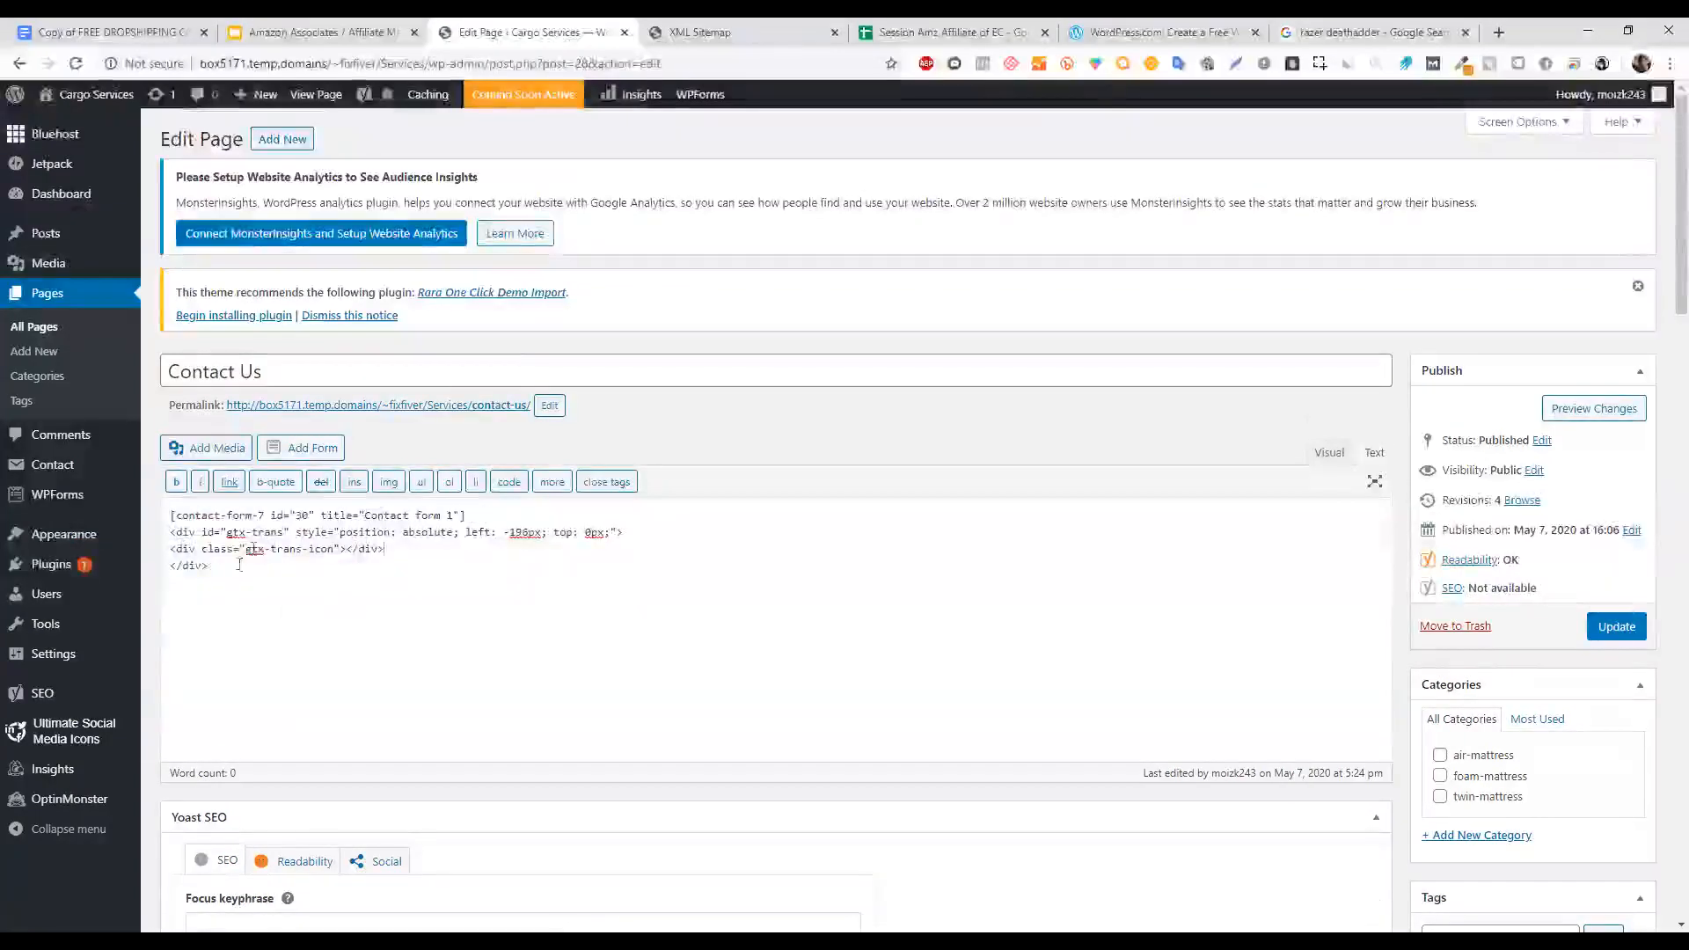
{"action": "key", "text": "ctrl+a"}
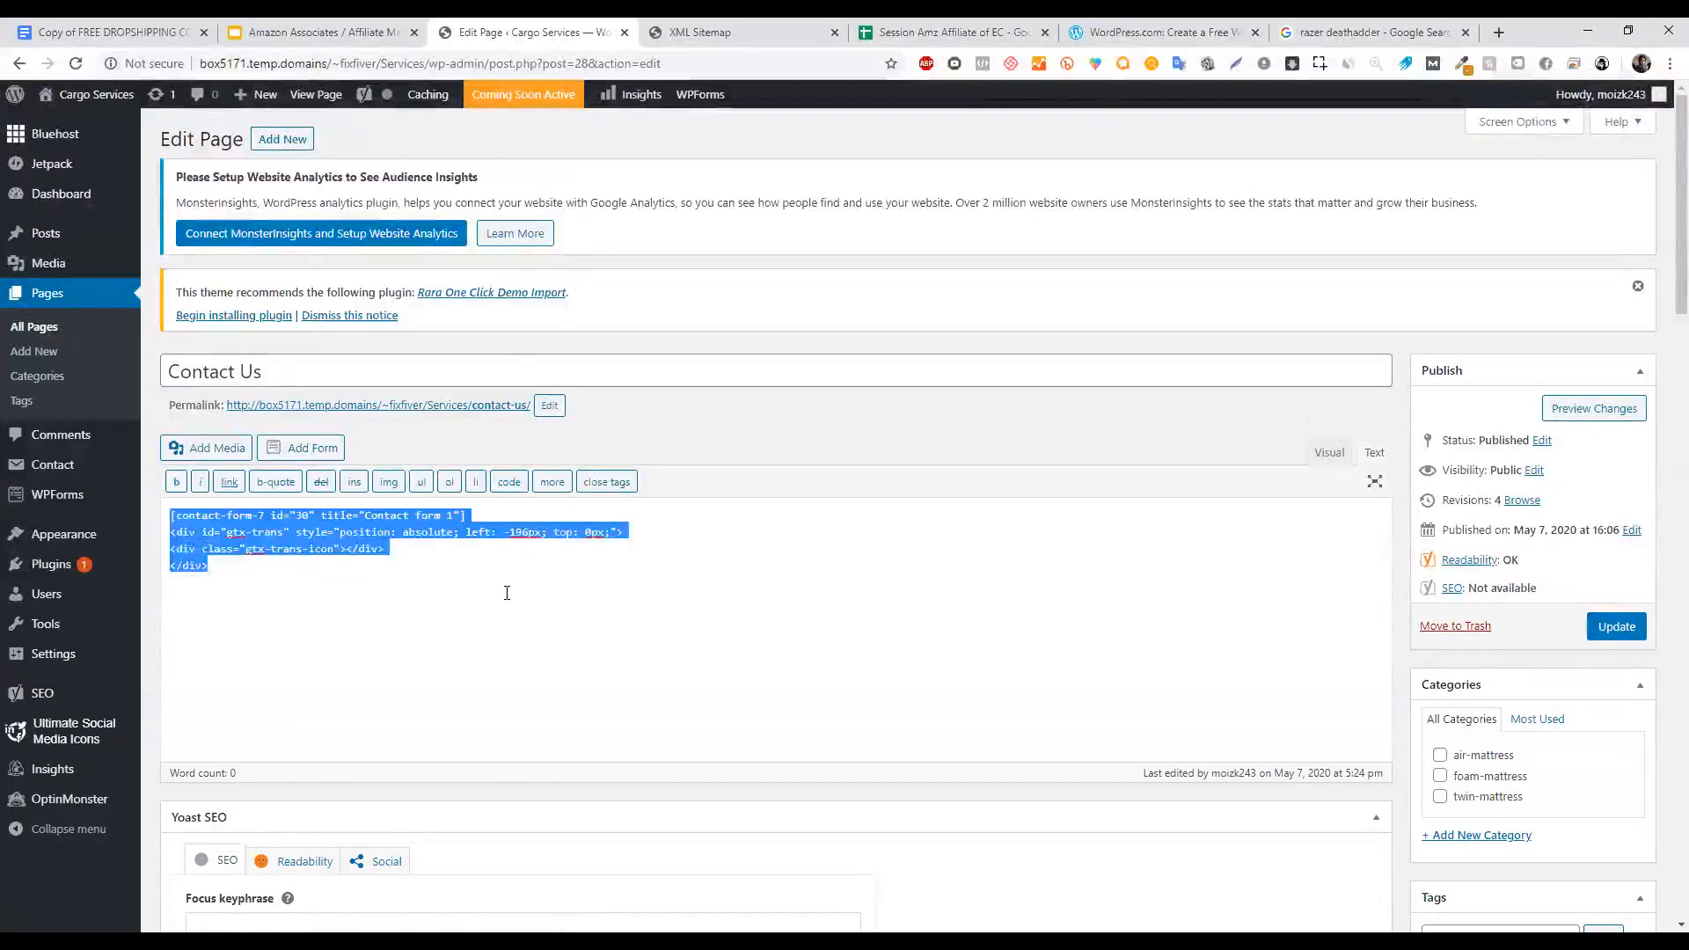
{"action": "key", "text": "ctrl+v"}
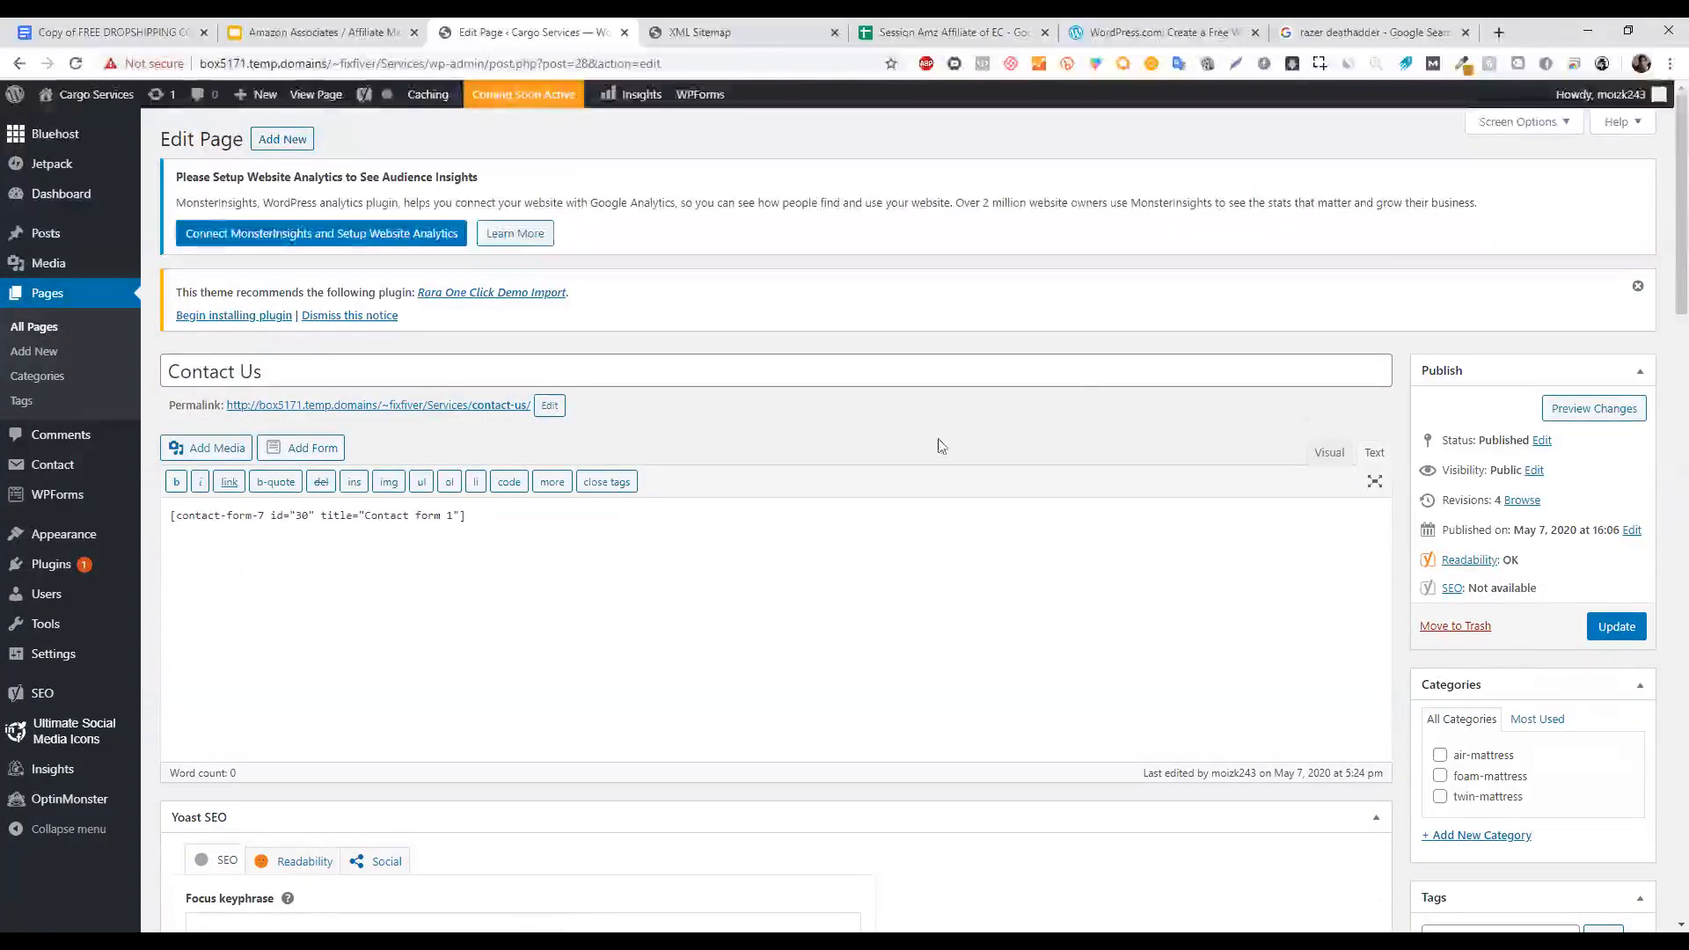
{"action": "left_click", "coordinate": [1615, 626]}
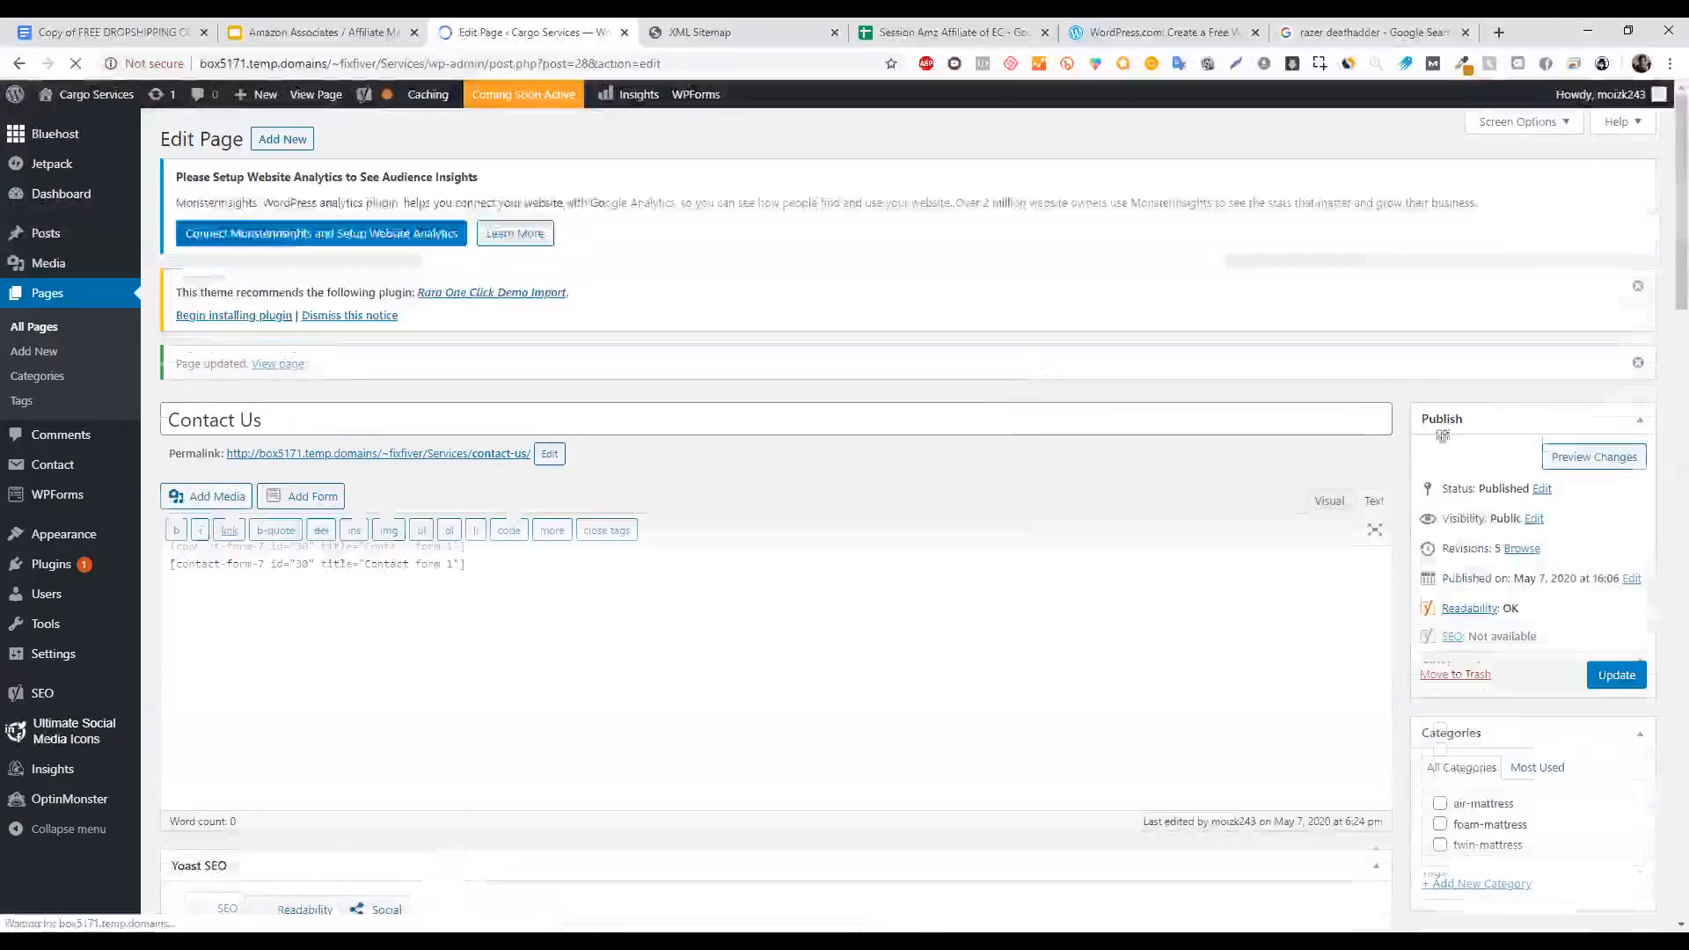
Preview Contact Us in a new tab and try its Name, Email, Subject and Message fields.
{"action": "right_click", "coordinate": [1591, 458]}
{"action": "left_click", "coordinate": [1496, 476]}
{"action": "left_click", "coordinate": [655, 32]}
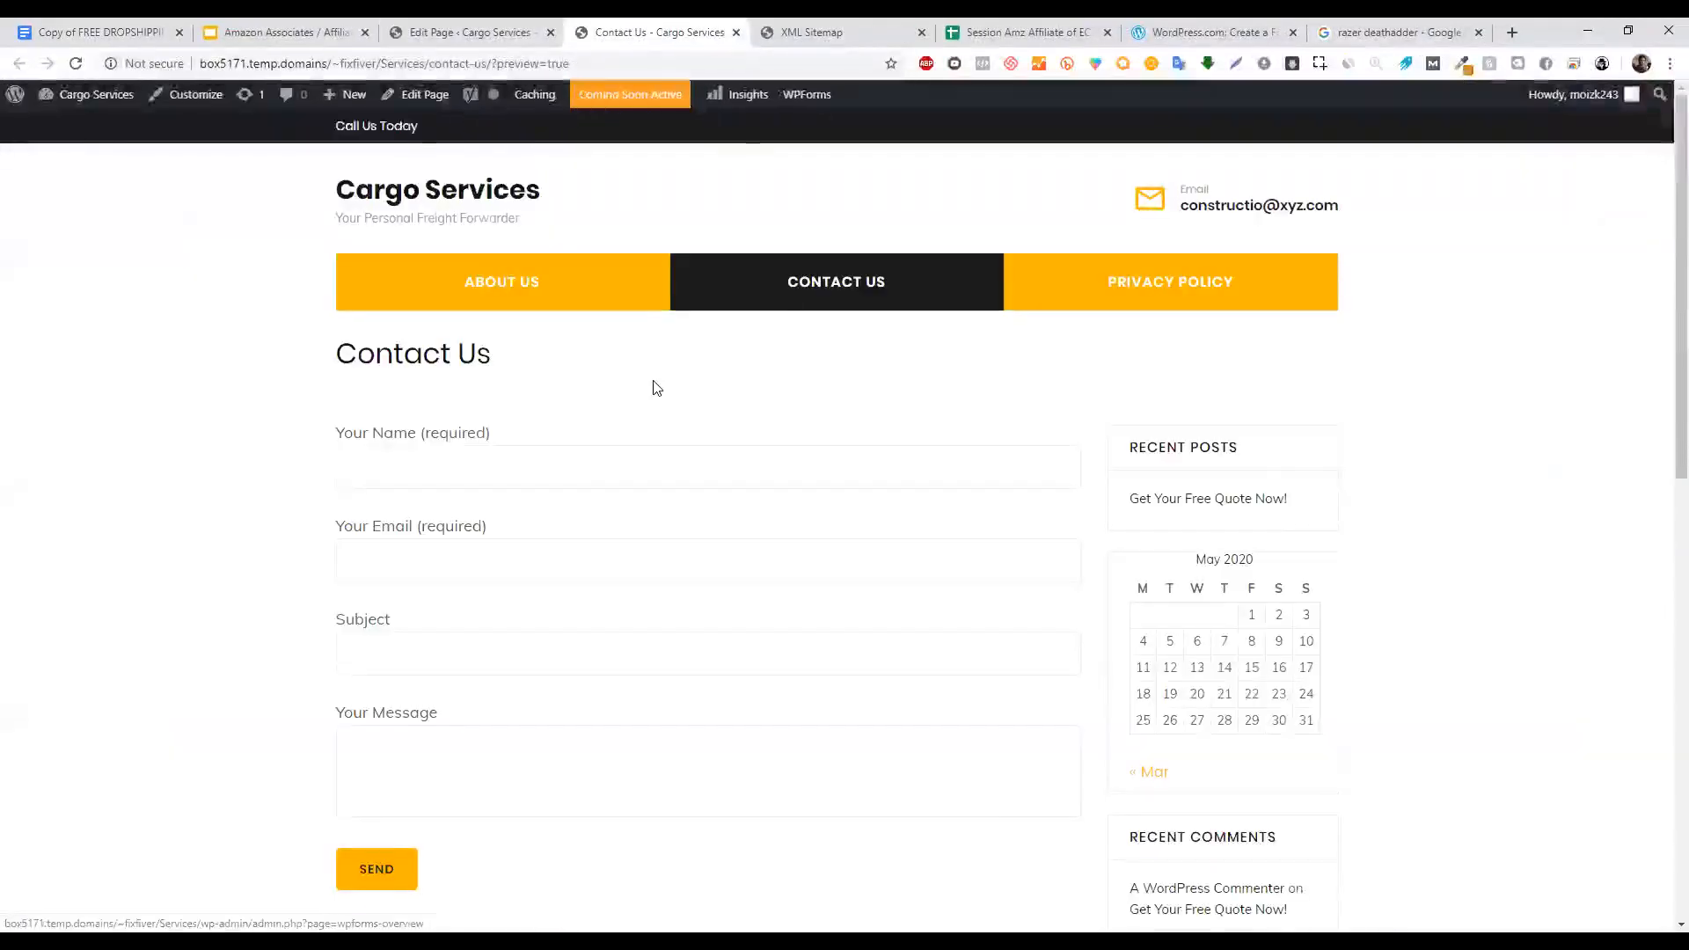
{"action": "left_click", "coordinate": [414, 475]}
{"action": "left_click", "coordinate": [422, 560]}
{"action": "left_click", "coordinate": [423, 666]}
{"action": "left_click", "coordinate": [441, 737]}
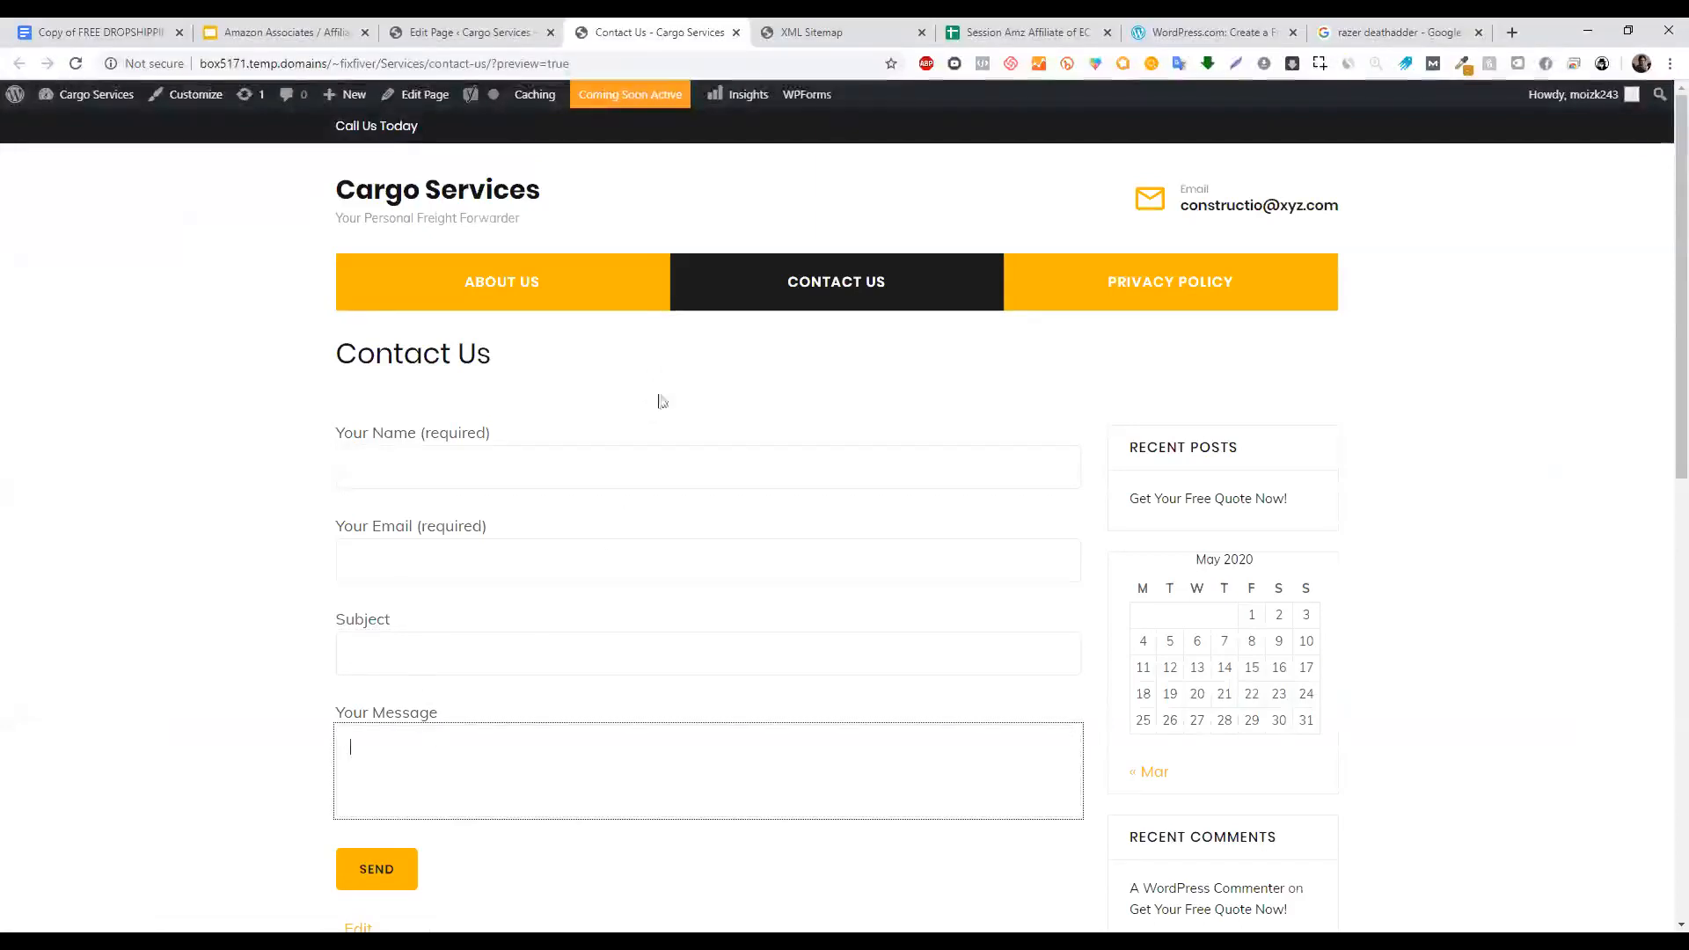
{"action": "left_click", "coordinate": [478, 31]}
Review the Administration Email Address in General Settings, leaving it unchanged.
{"action": "mouse_move", "coordinate": [83, 669]}
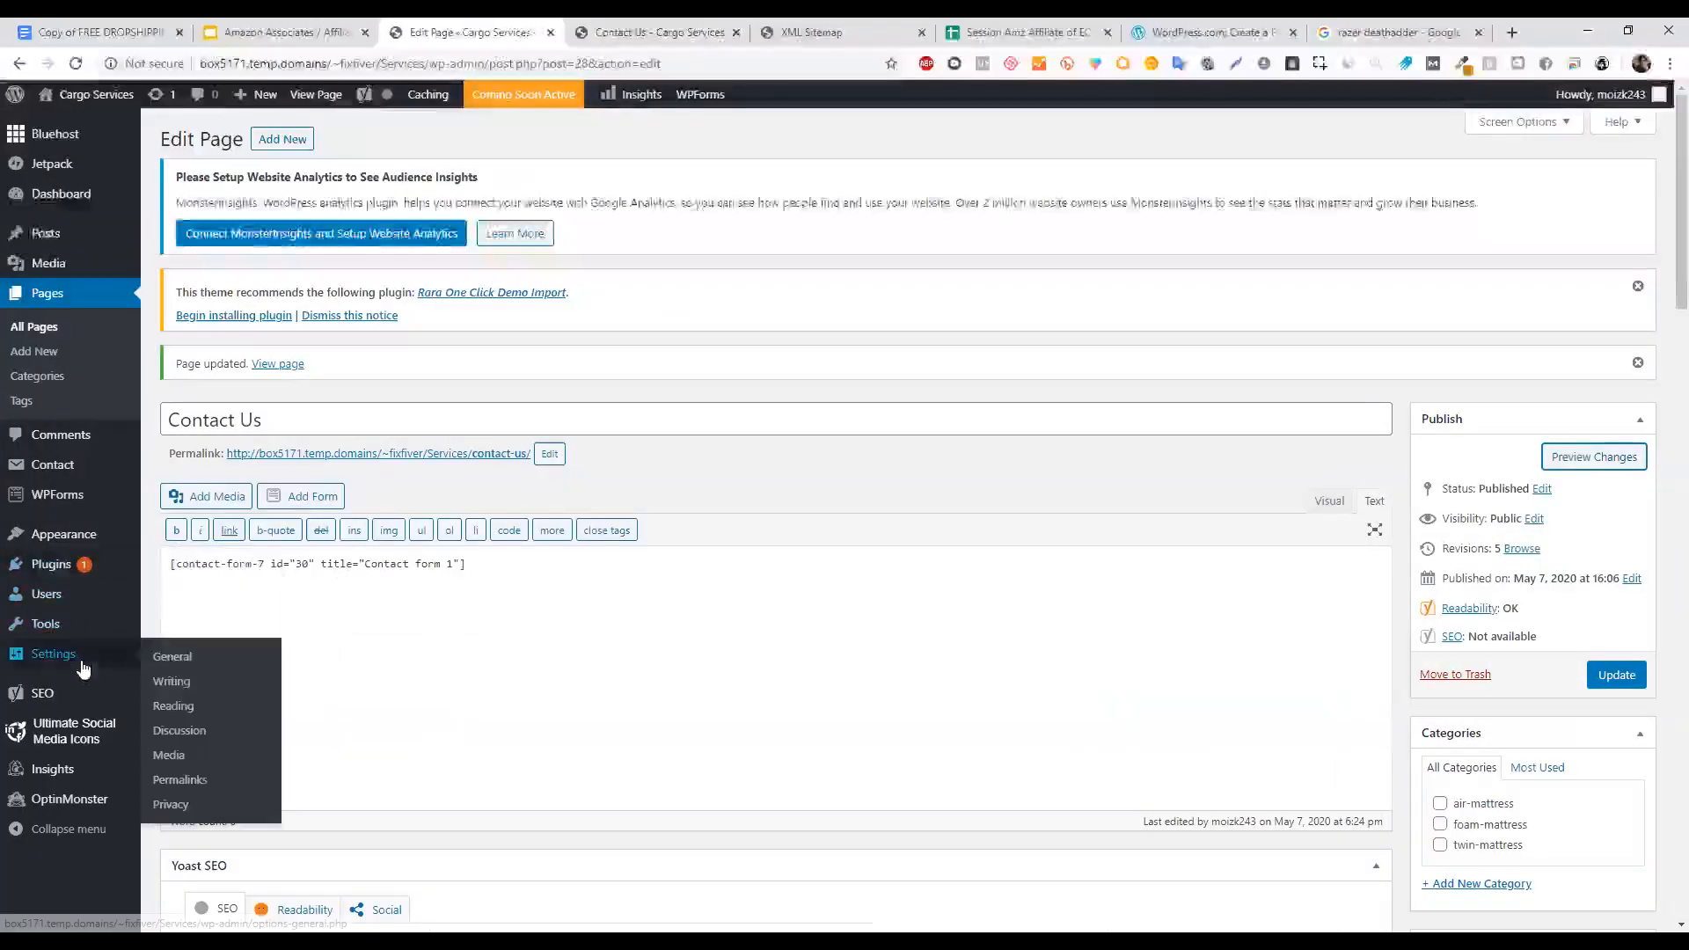
{"action": "left_click", "coordinate": [172, 656]}
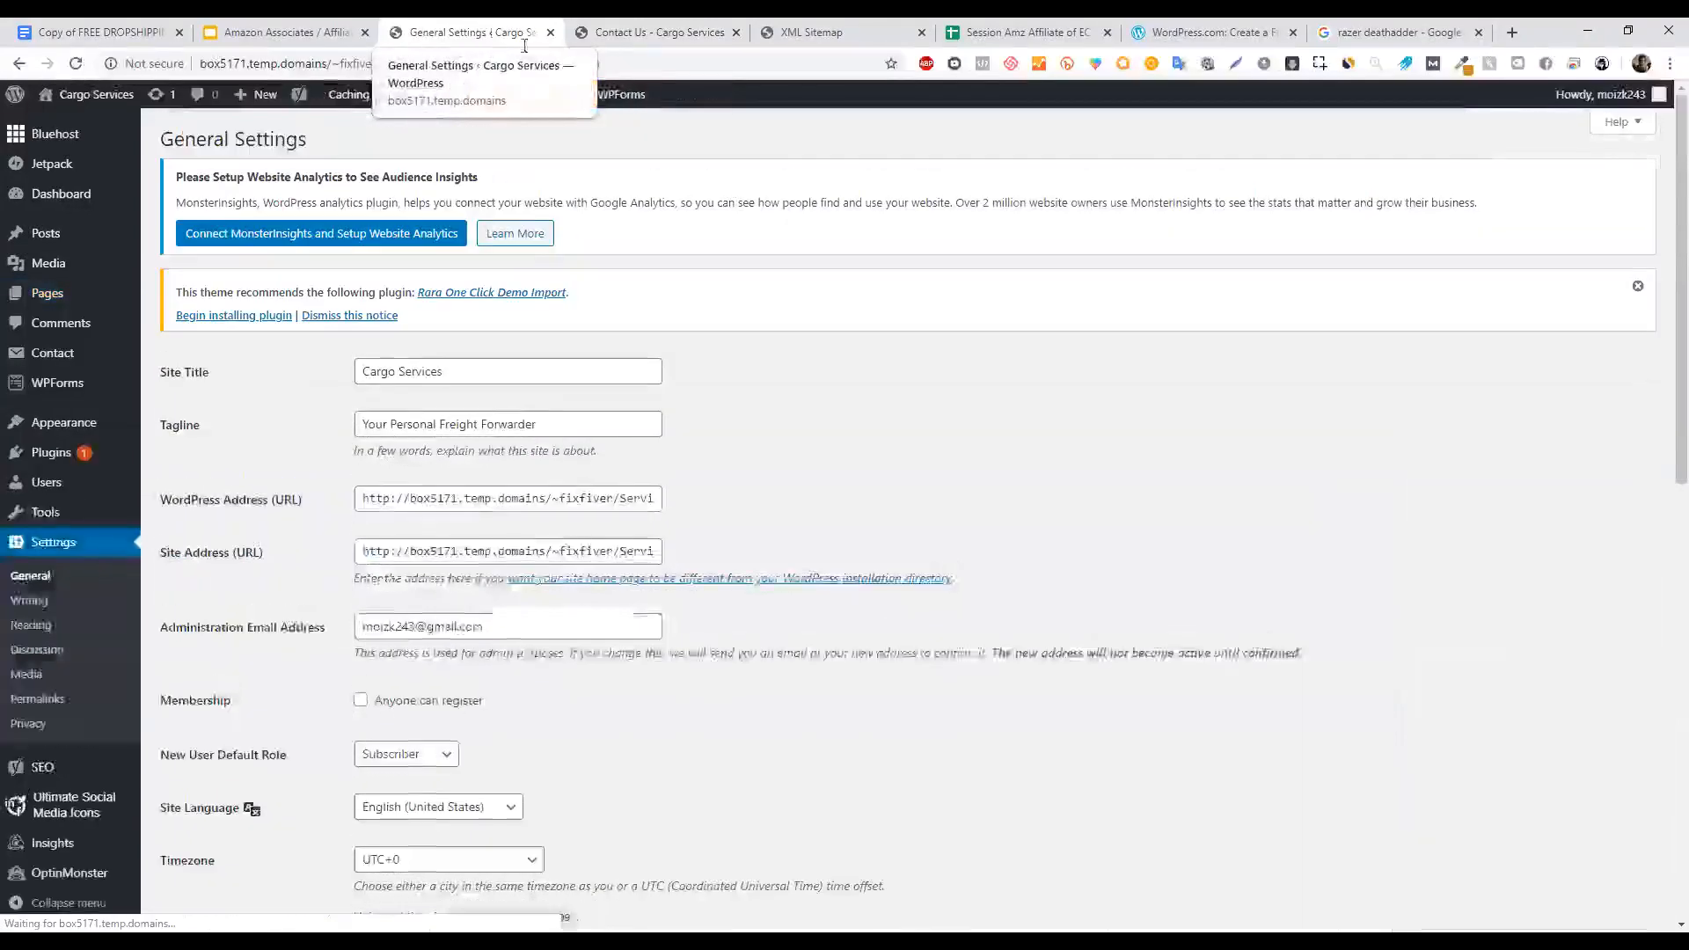
{"action": "mouse_move", "coordinate": [1678, 221]}
{"action": "left_mouse_down"}
{"action": "mouse_move", "coordinate": [1679, 283]}
{"action": "mouse_move", "coordinate": [1679, 200]}
{"action": "left_mouse_up"}
{"action": "triple_click", "coordinate": [456, 628]}
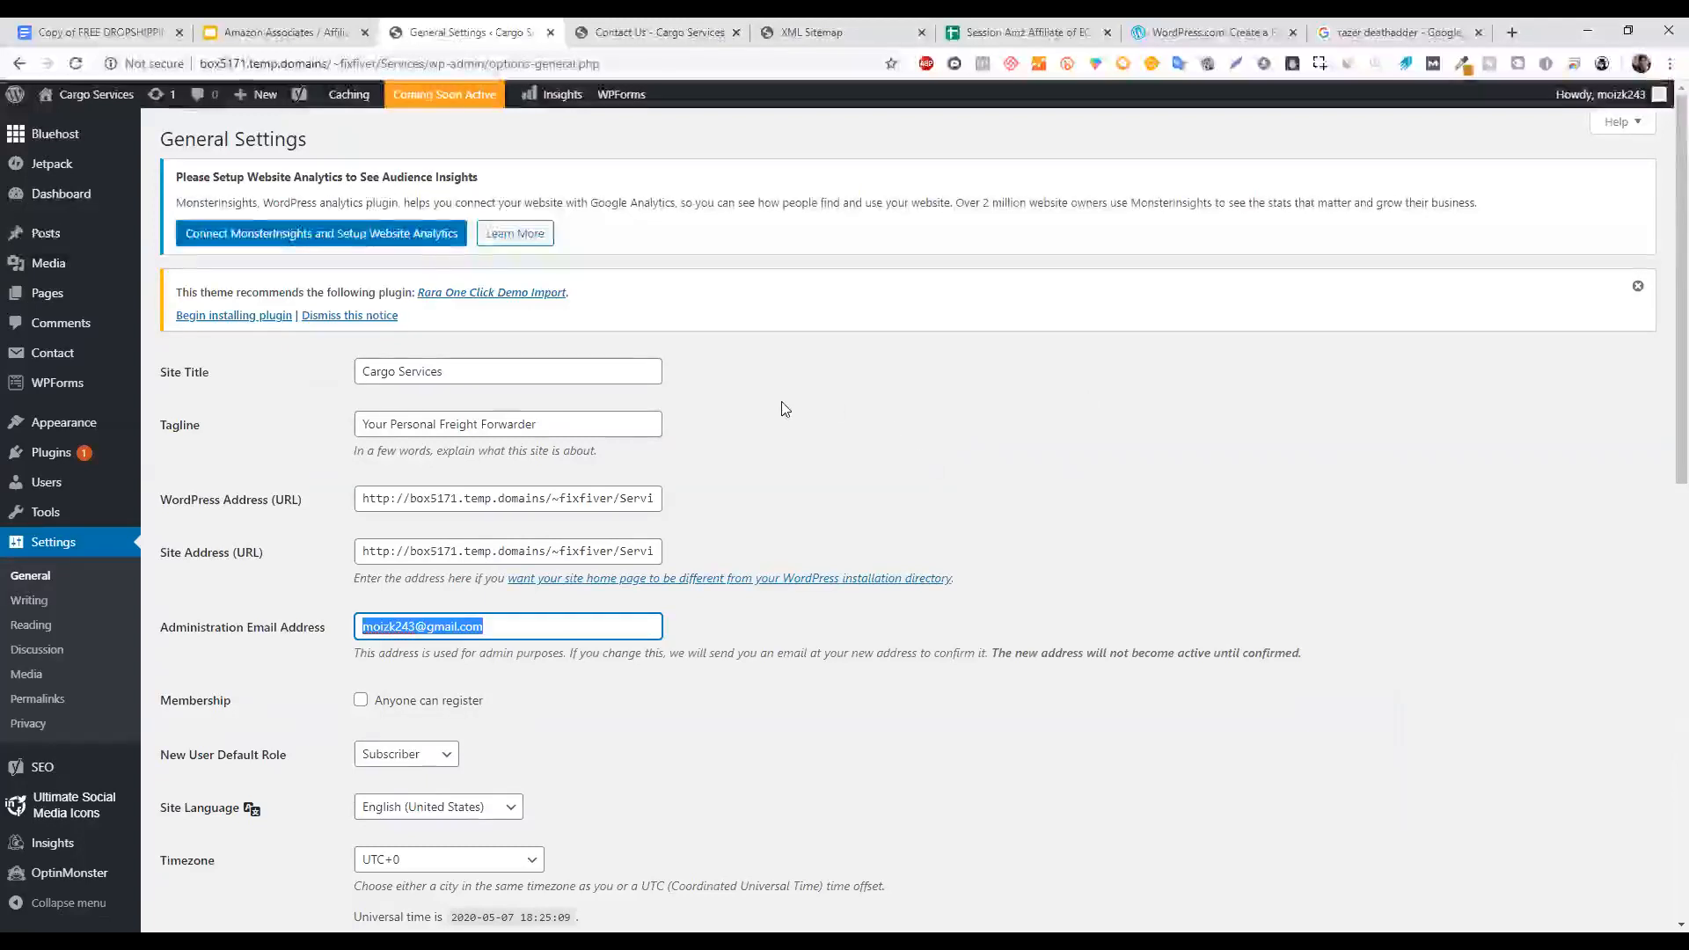
{"action": "left_click", "coordinate": [554, 627]}
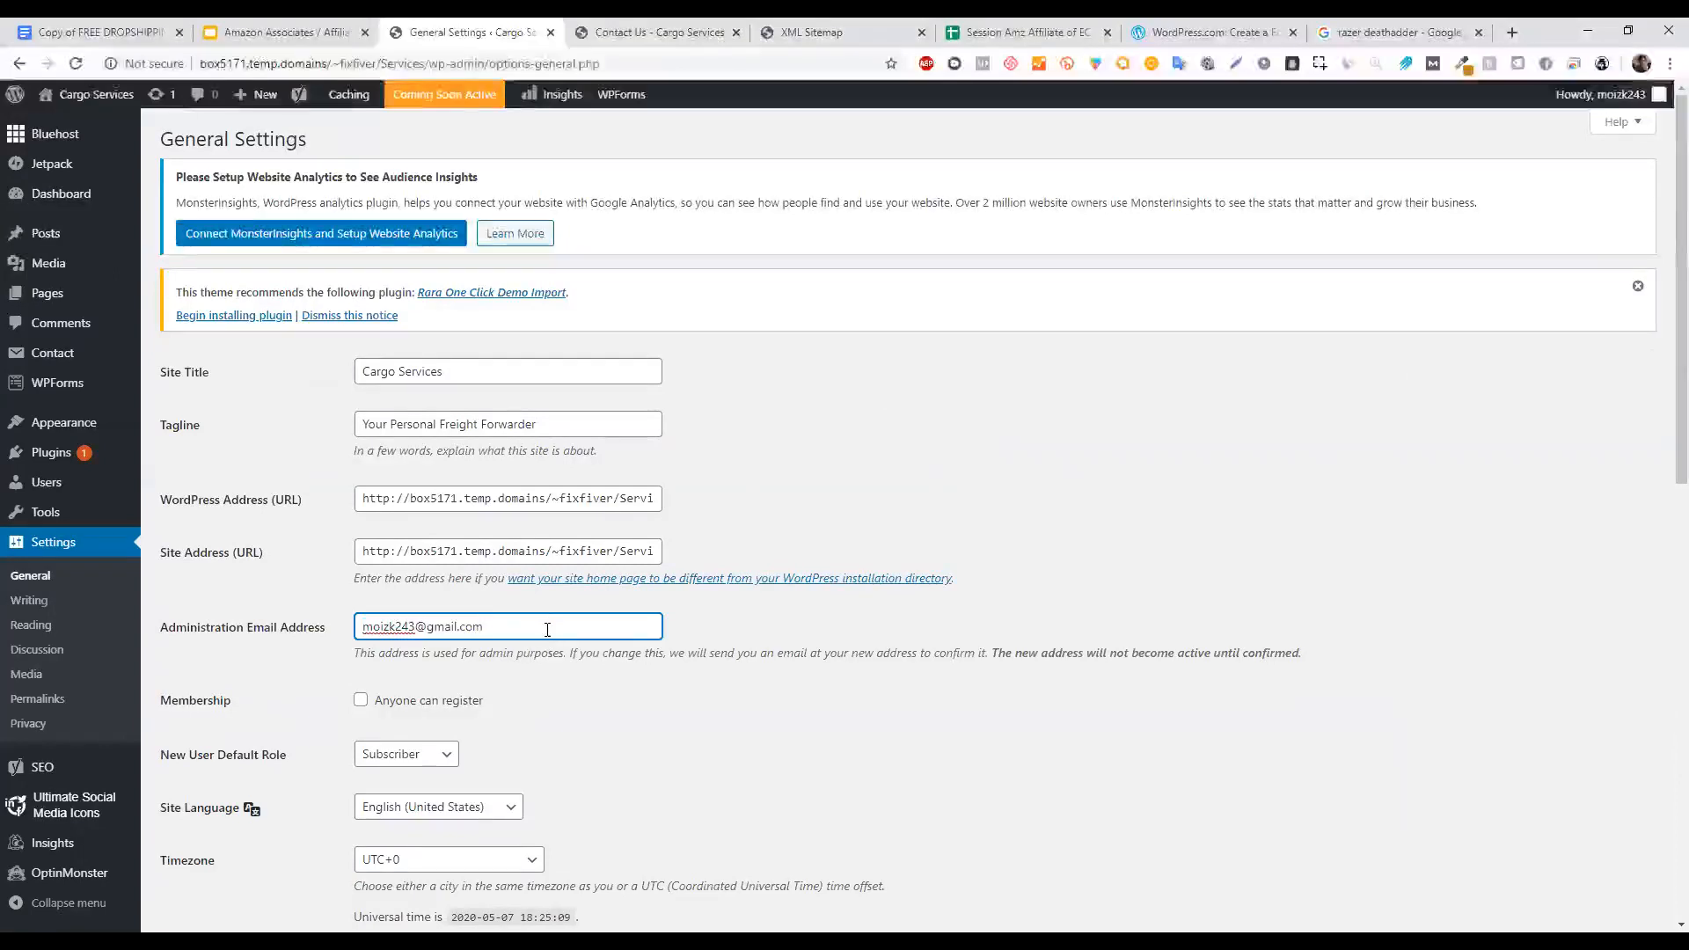
{"action": "left_click", "coordinate": [819, 317]}
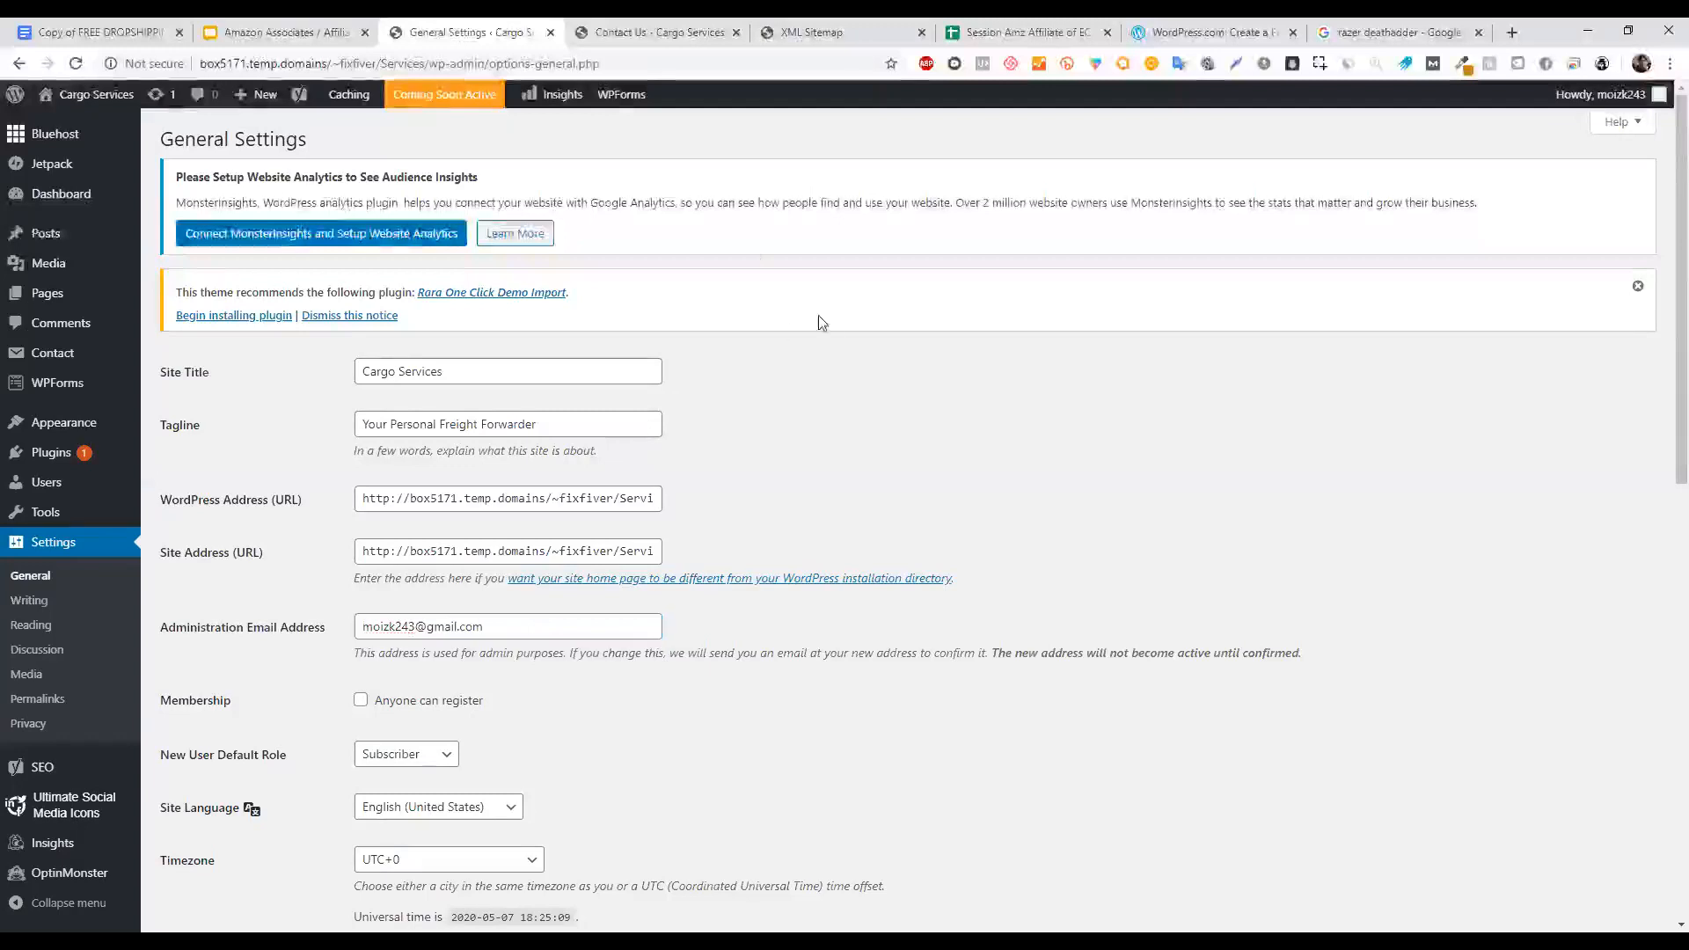
Glance at the Contact Us preview, then switch to the Google Slides tutorial deck.
{"action": "left_click", "coordinate": [576, 29]}
{"action": "left_click", "coordinate": [430, 29]}
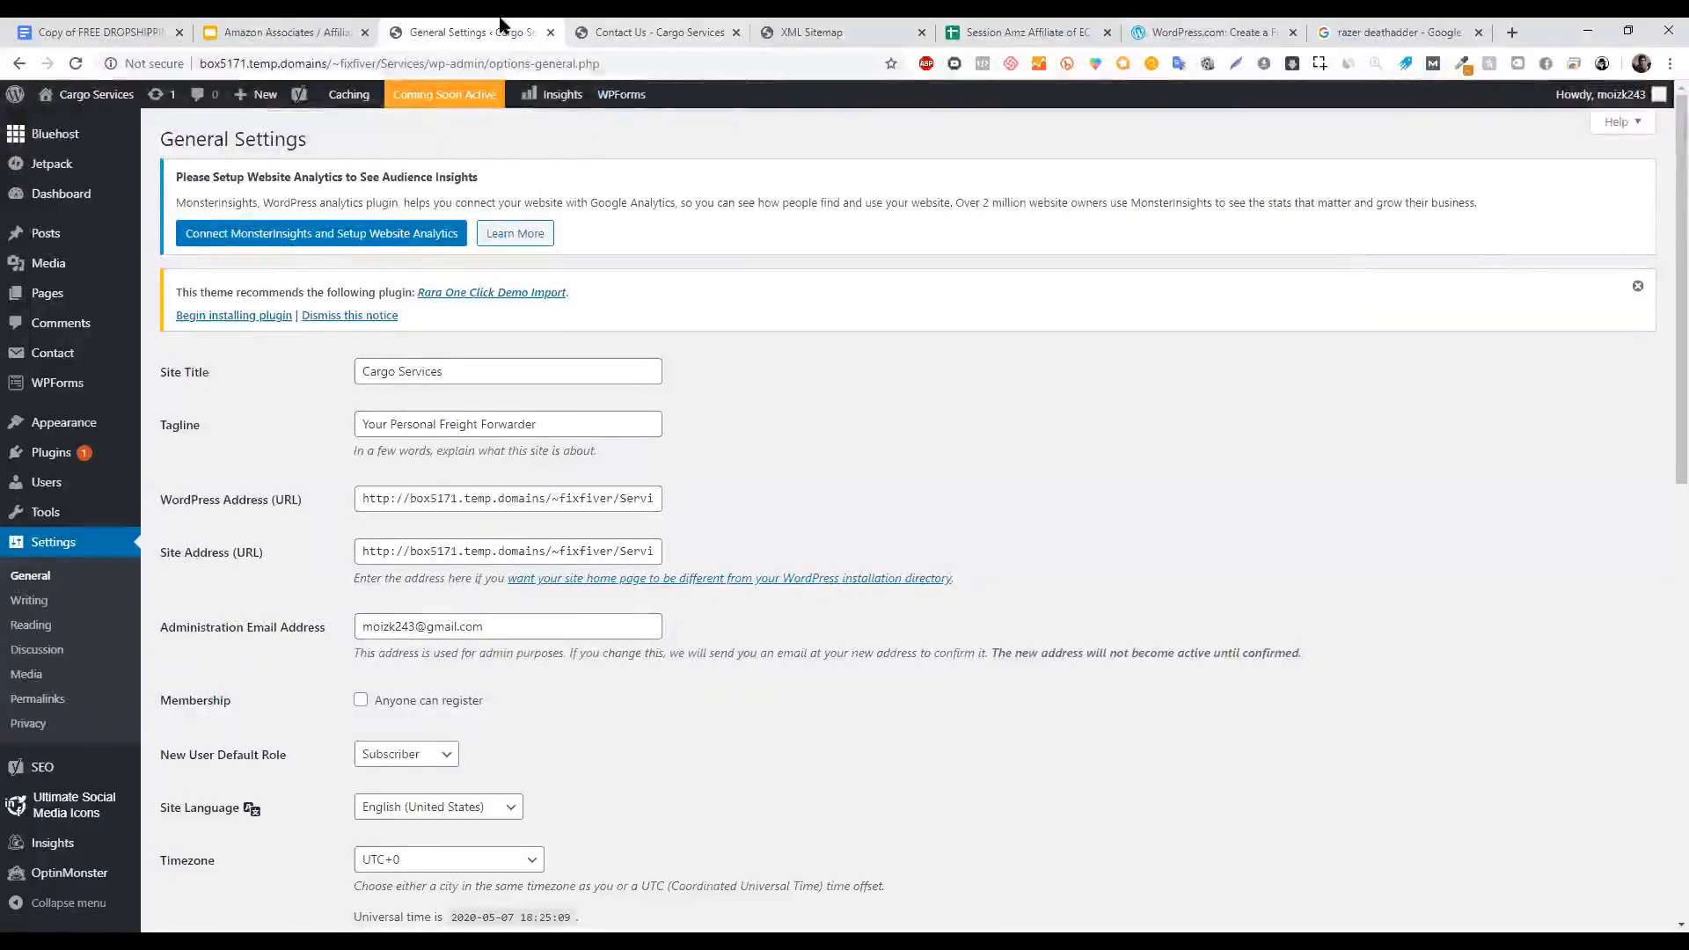
{"action": "left_click", "coordinate": [207, 29]}
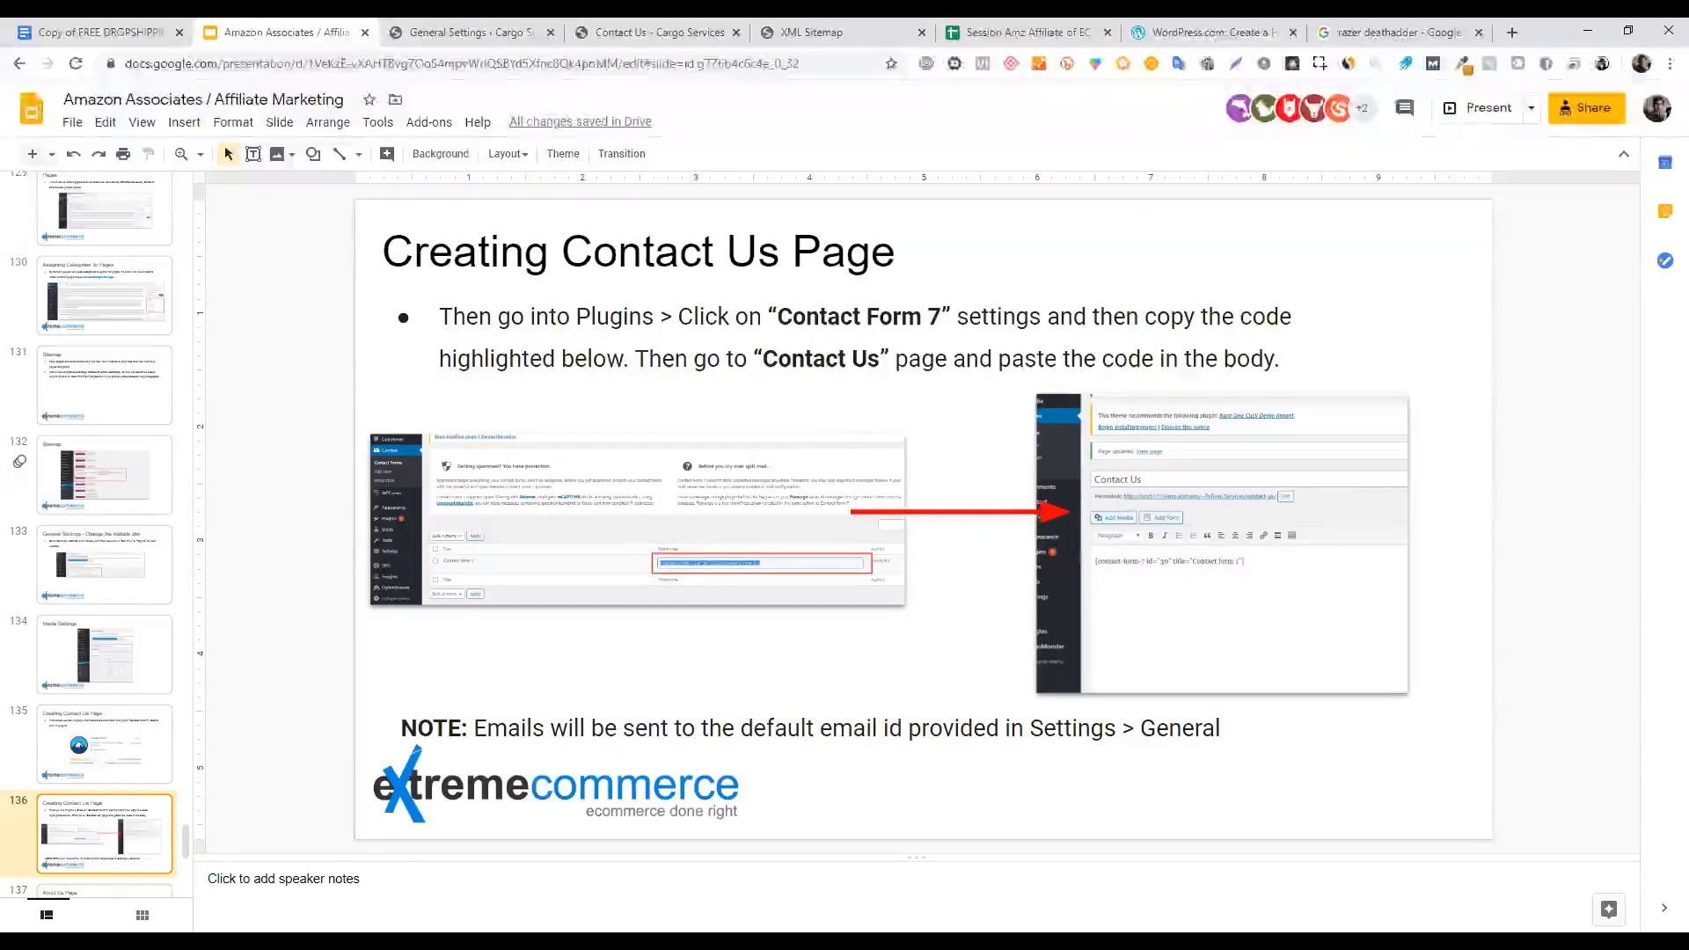
Read slide 136's NOTE on where form emails go, then return to WordPress General Settings.
{"action": "left_click", "coordinate": [933, 728]}
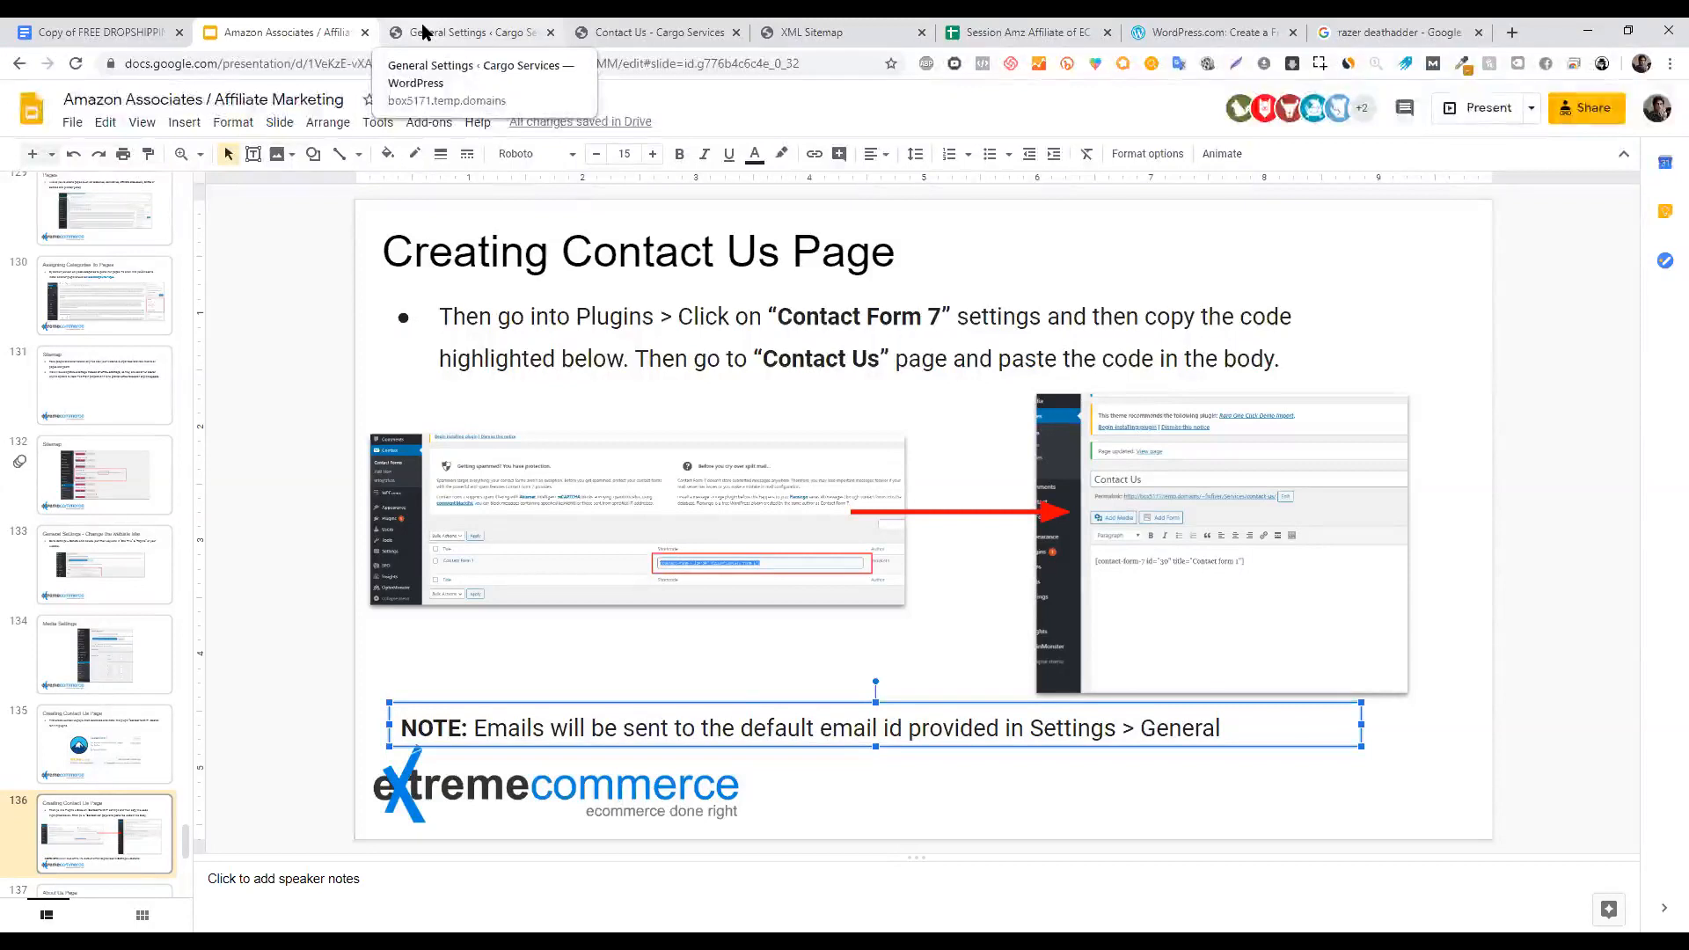
{"action": "left_click", "coordinate": [413, 24]}
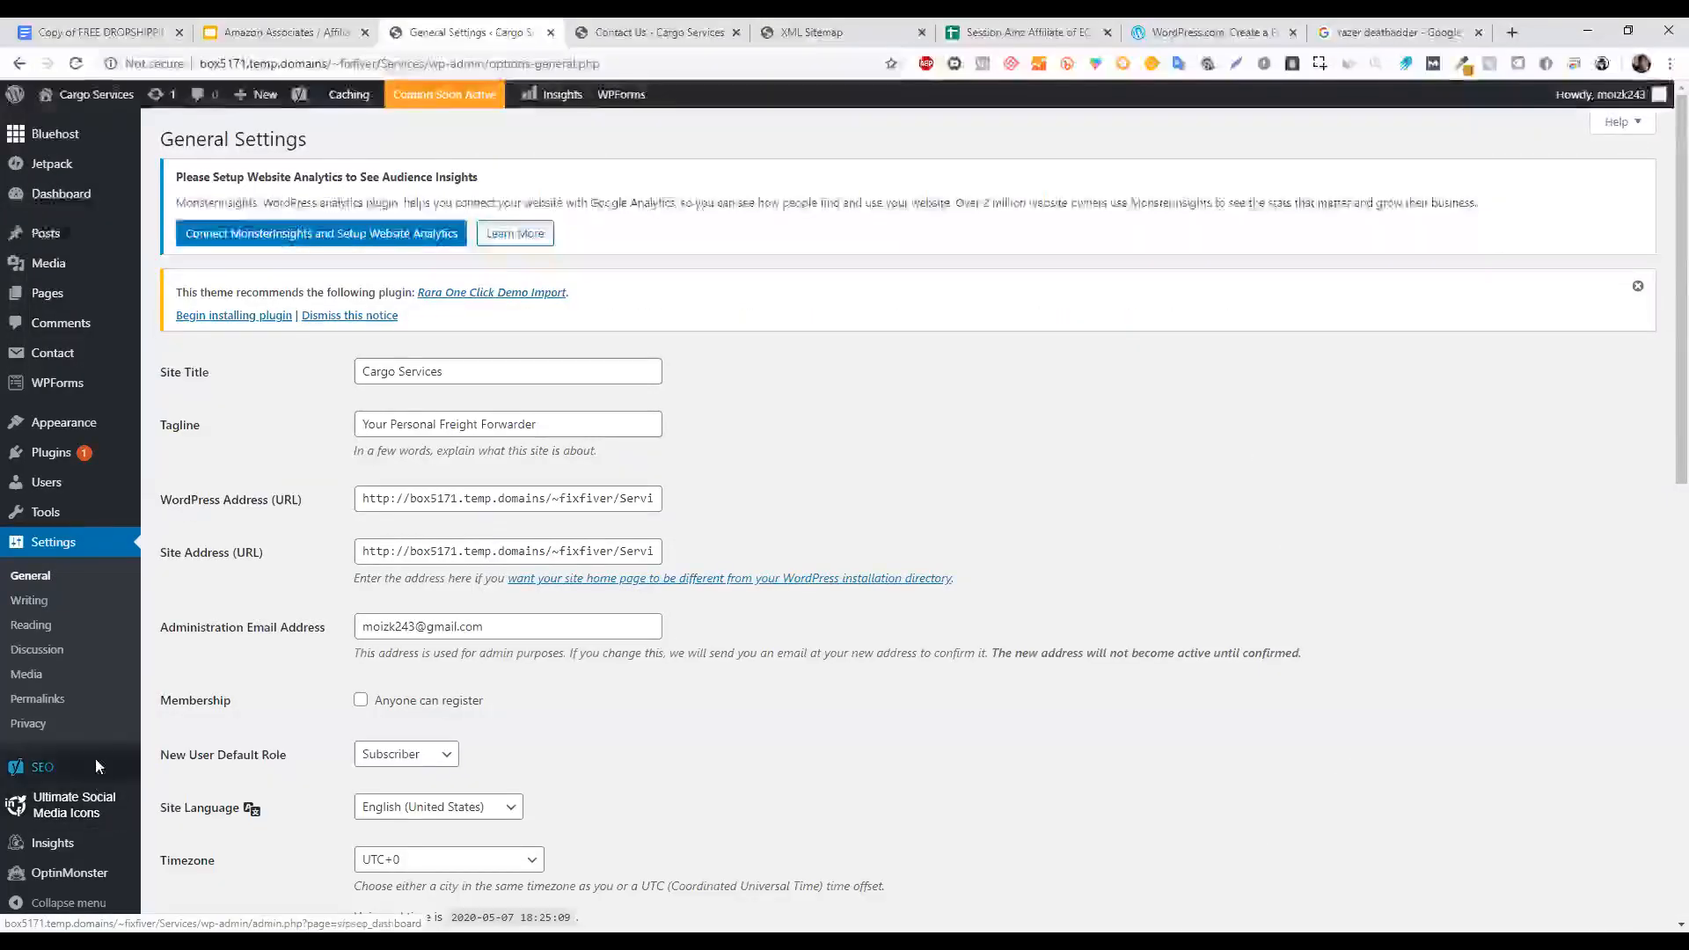
Open Contact form 1 for editing from Contact Form 7's forms list.
{"action": "mouse_move", "coordinate": [53, 452]}
{"action": "left_click", "coordinate": [219, 463]}
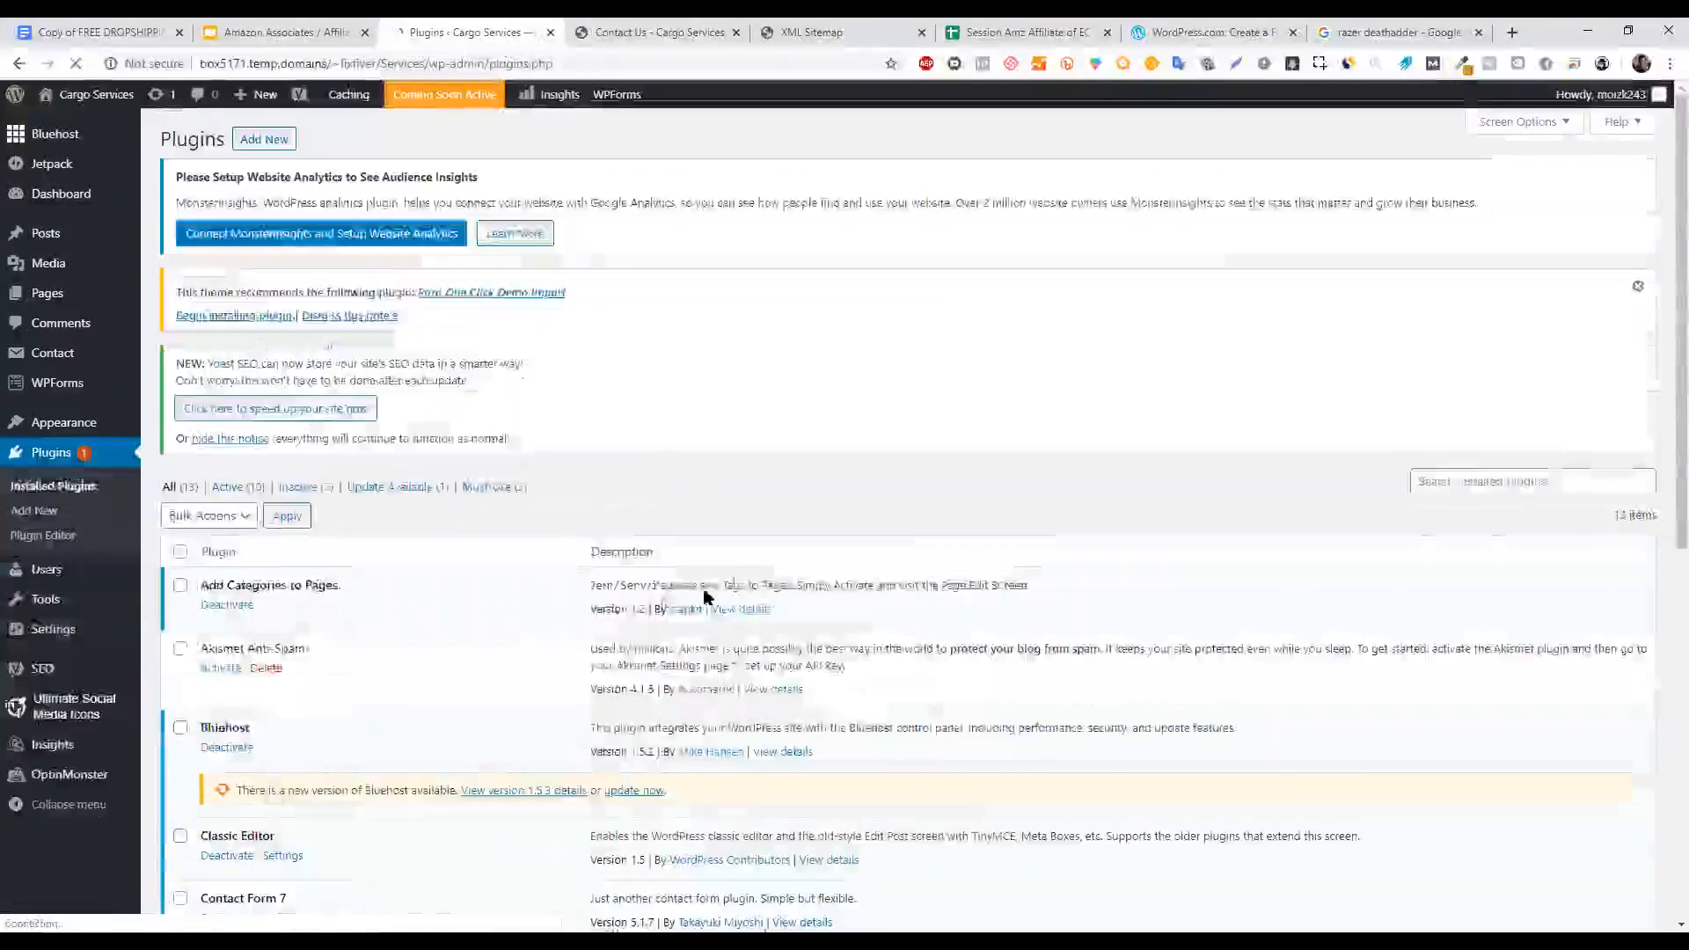
{"action": "scroll", "coordinate": [1666, 421], "scroll_direction": "down", "scroll_amount": 4}
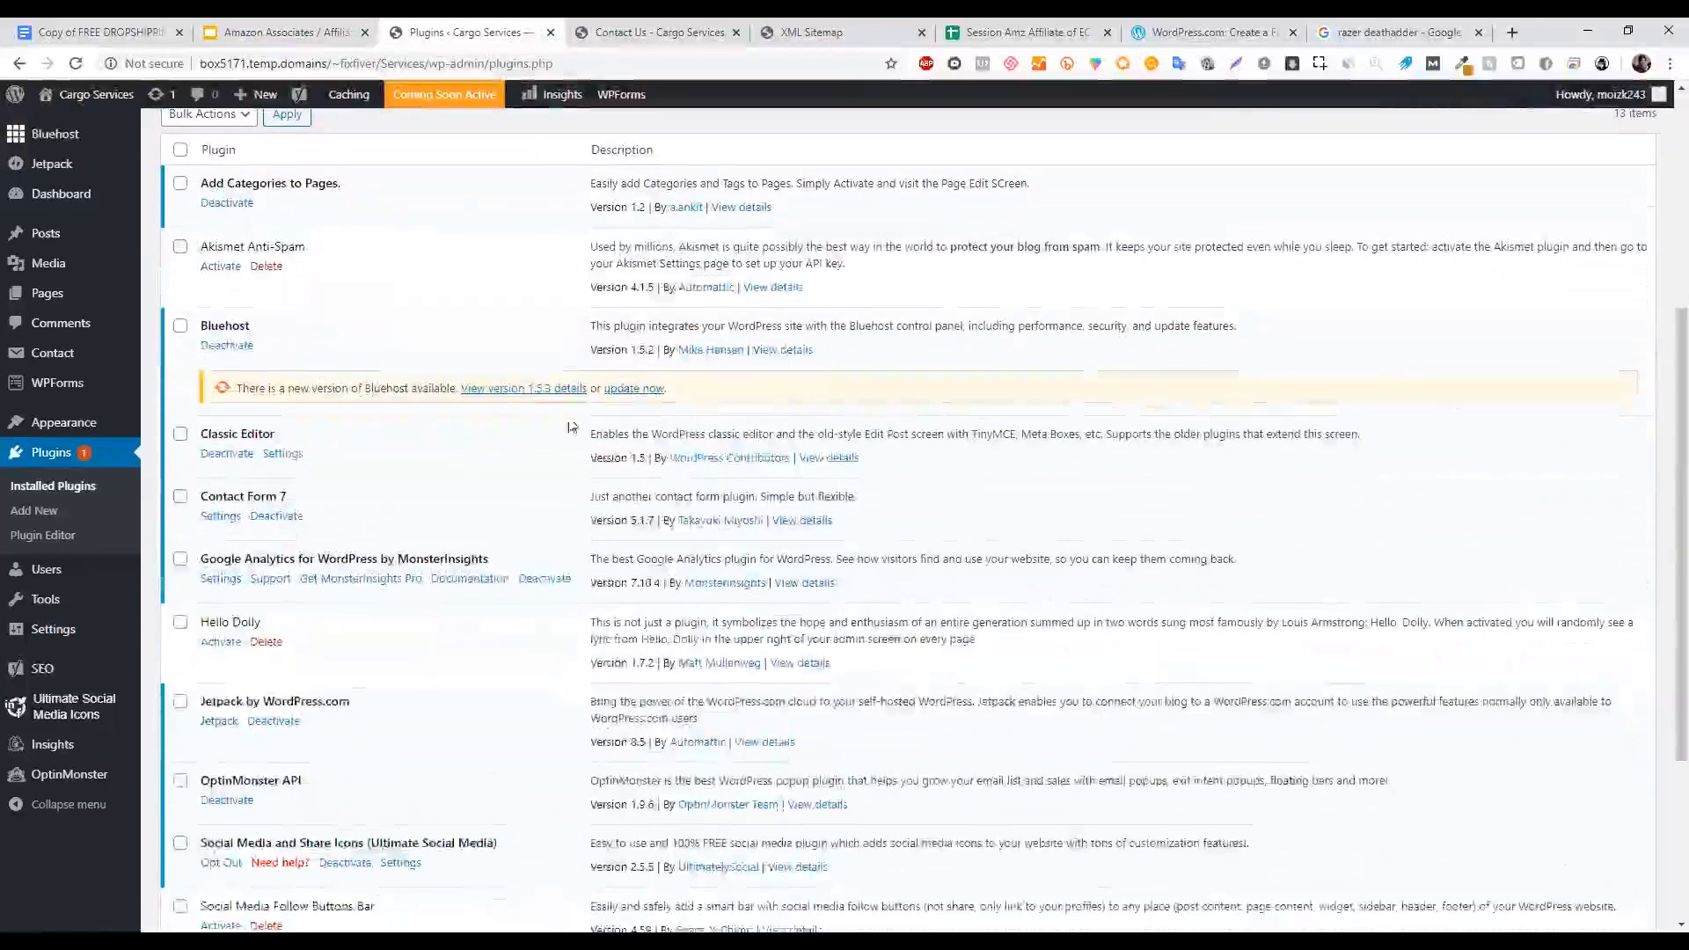
{"action": "left_click", "coordinate": [231, 516]}
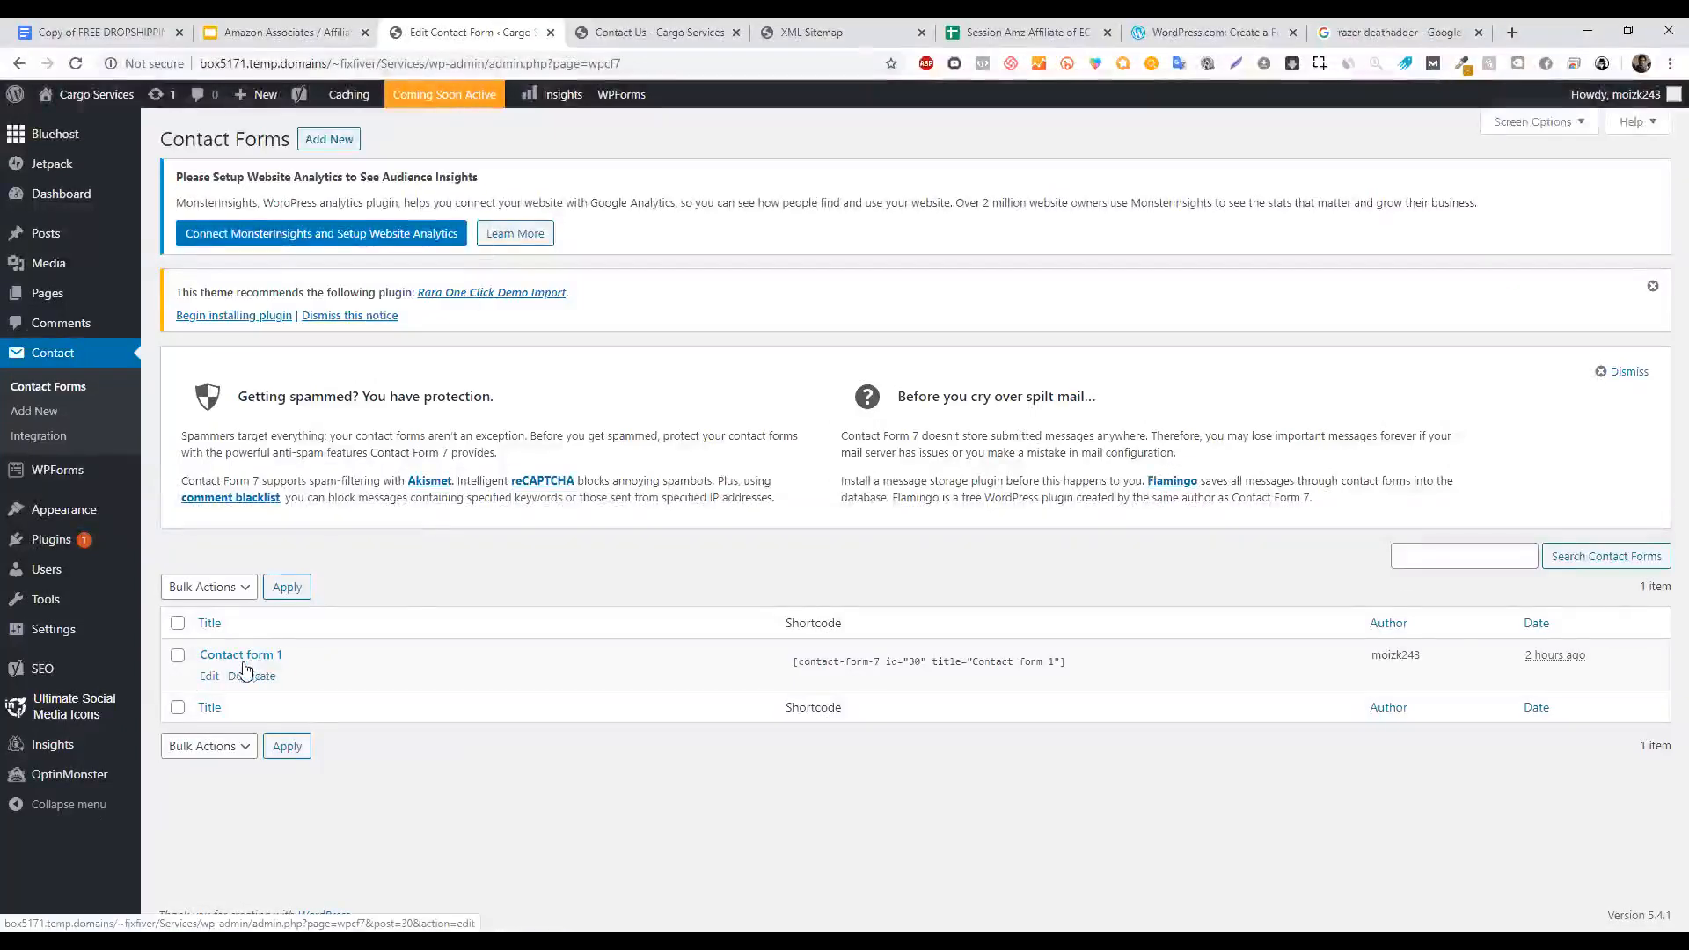
{"action": "left_click", "coordinate": [211, 677]}
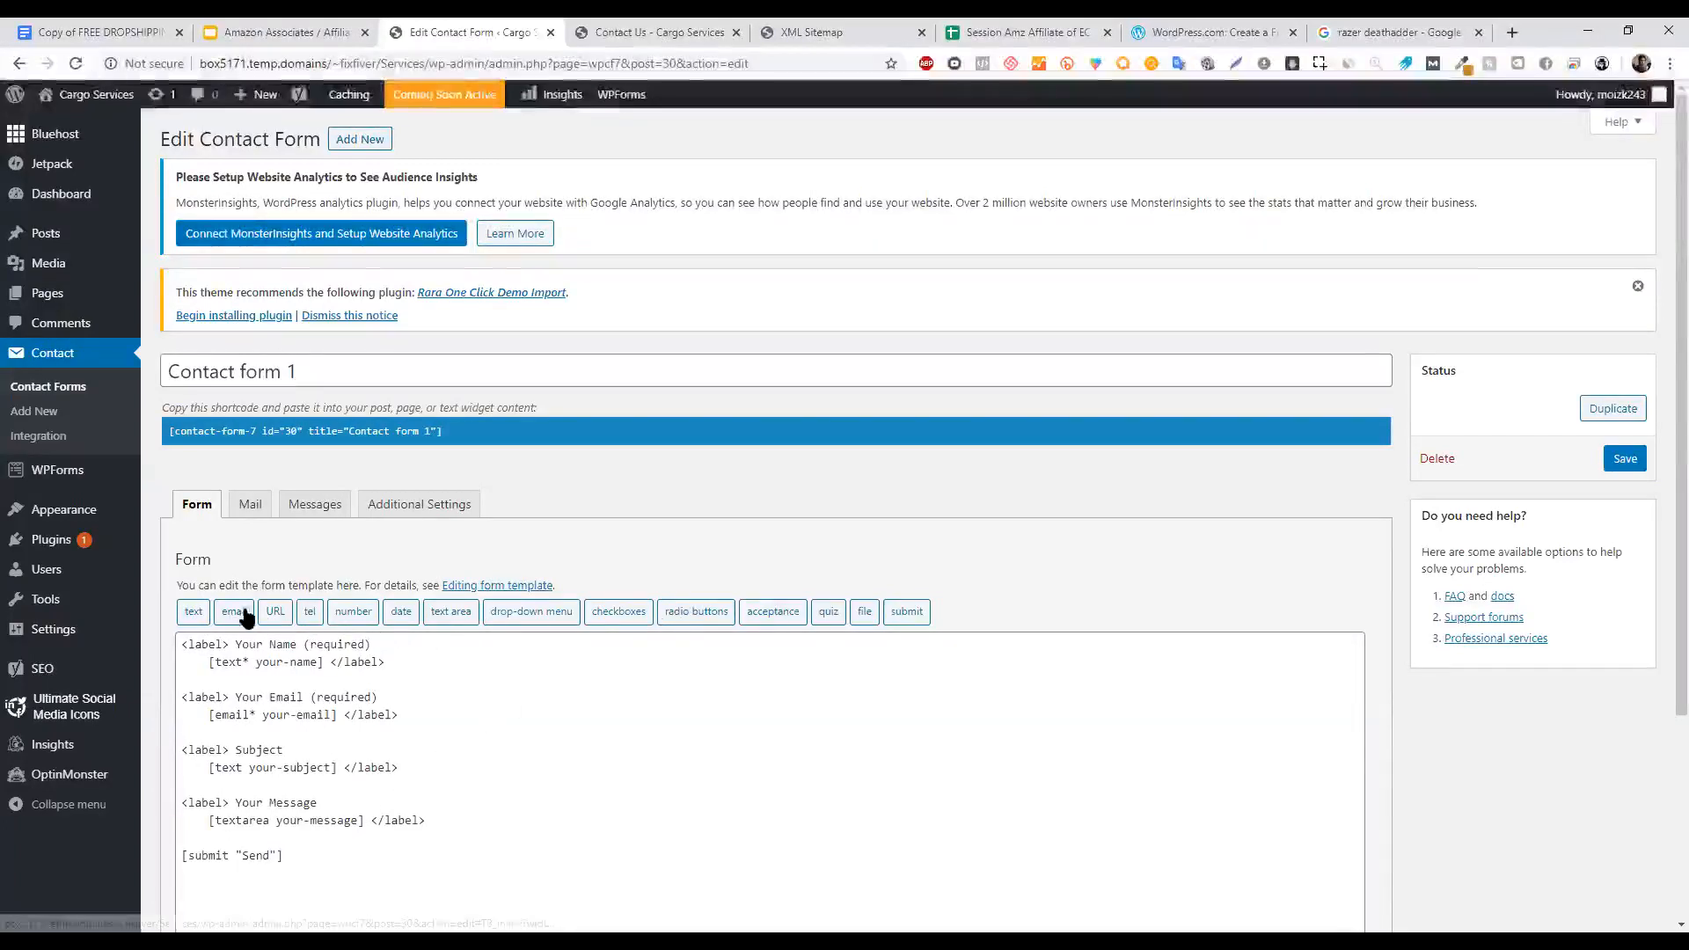
Browse Contact form 1's Form, Mail, Messages and Additional Settings tabs, including the additional settings documentation.
{"action": "left_click", "coordinate": [423, 507]}
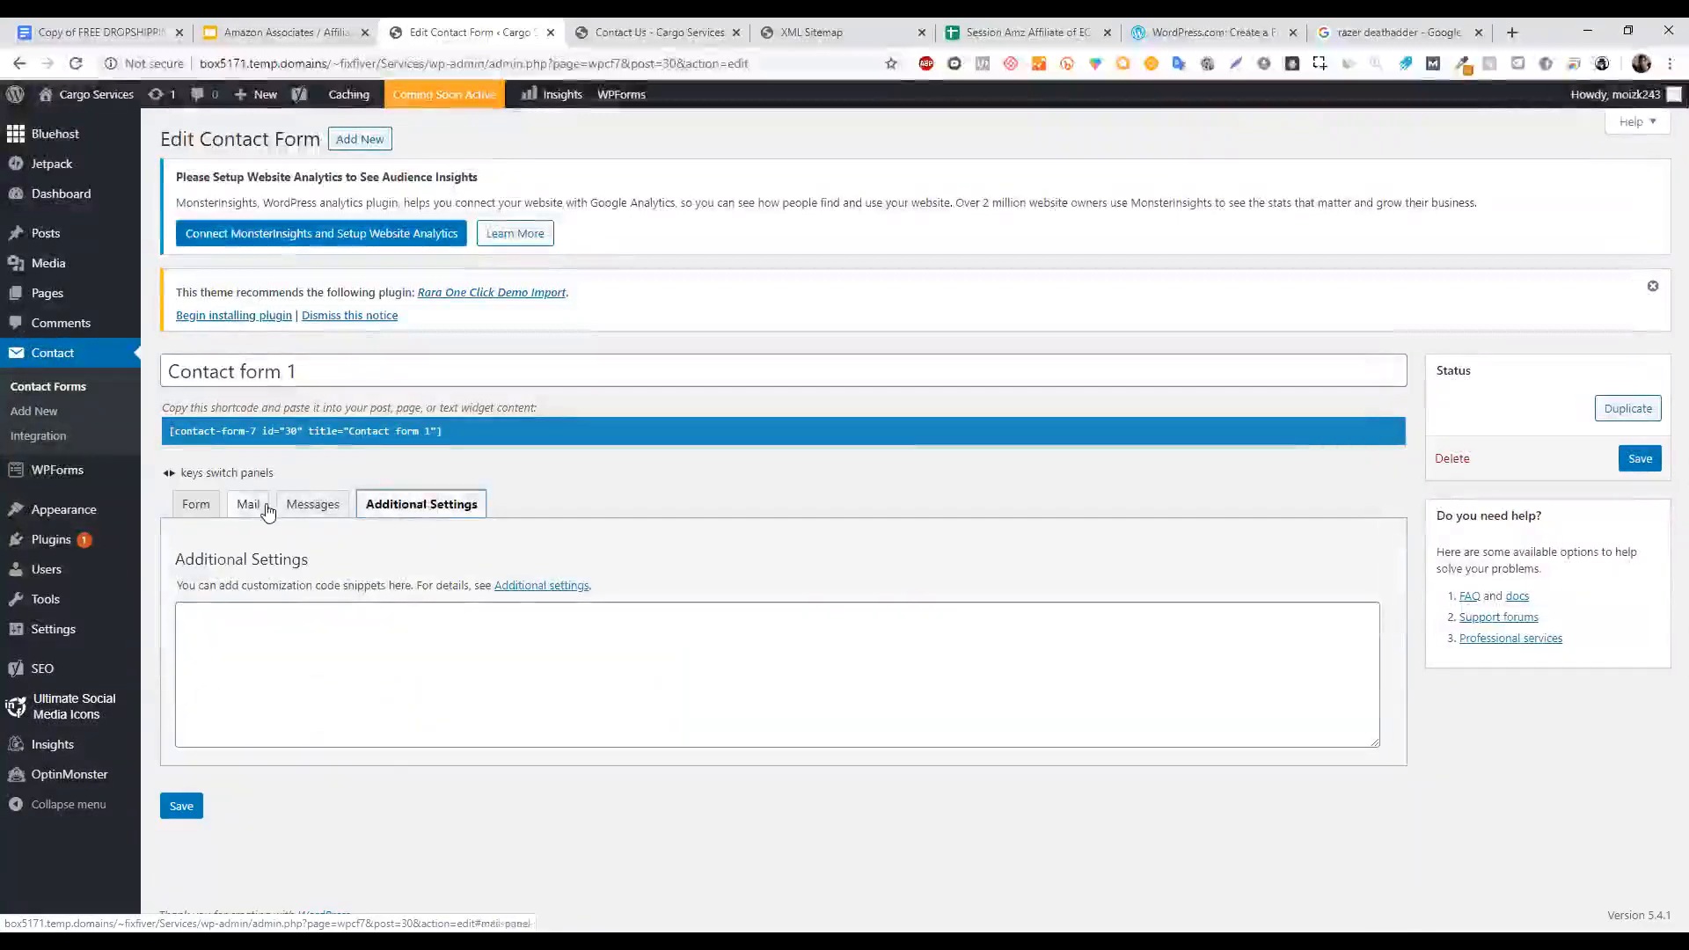
{"action": "left_click", "coordinate": [260, 506]}
{"action": "left_click", "coordinate": [304, 507]}
{"action": "left_click", "coordinate": [211, 507]}
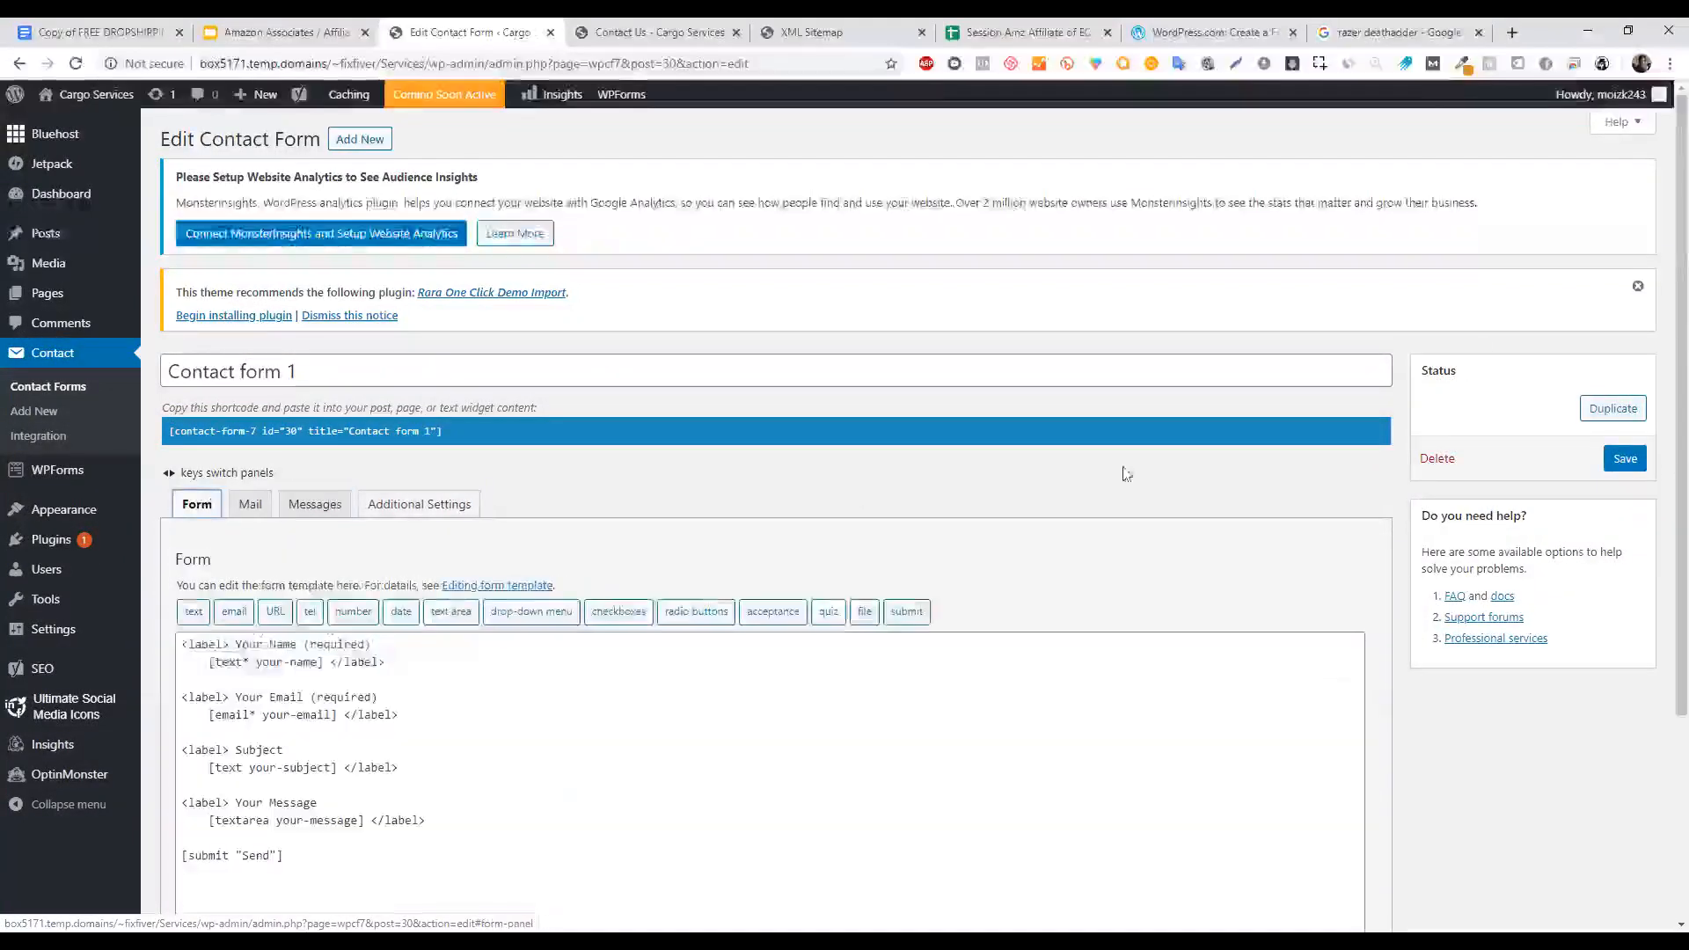
{"action": "scroll", "coordinate": [355, 271], "scroll_direction": "down", "scroll_amount": 3}
{"action": "left_click", "coordinate": [251, 275]}
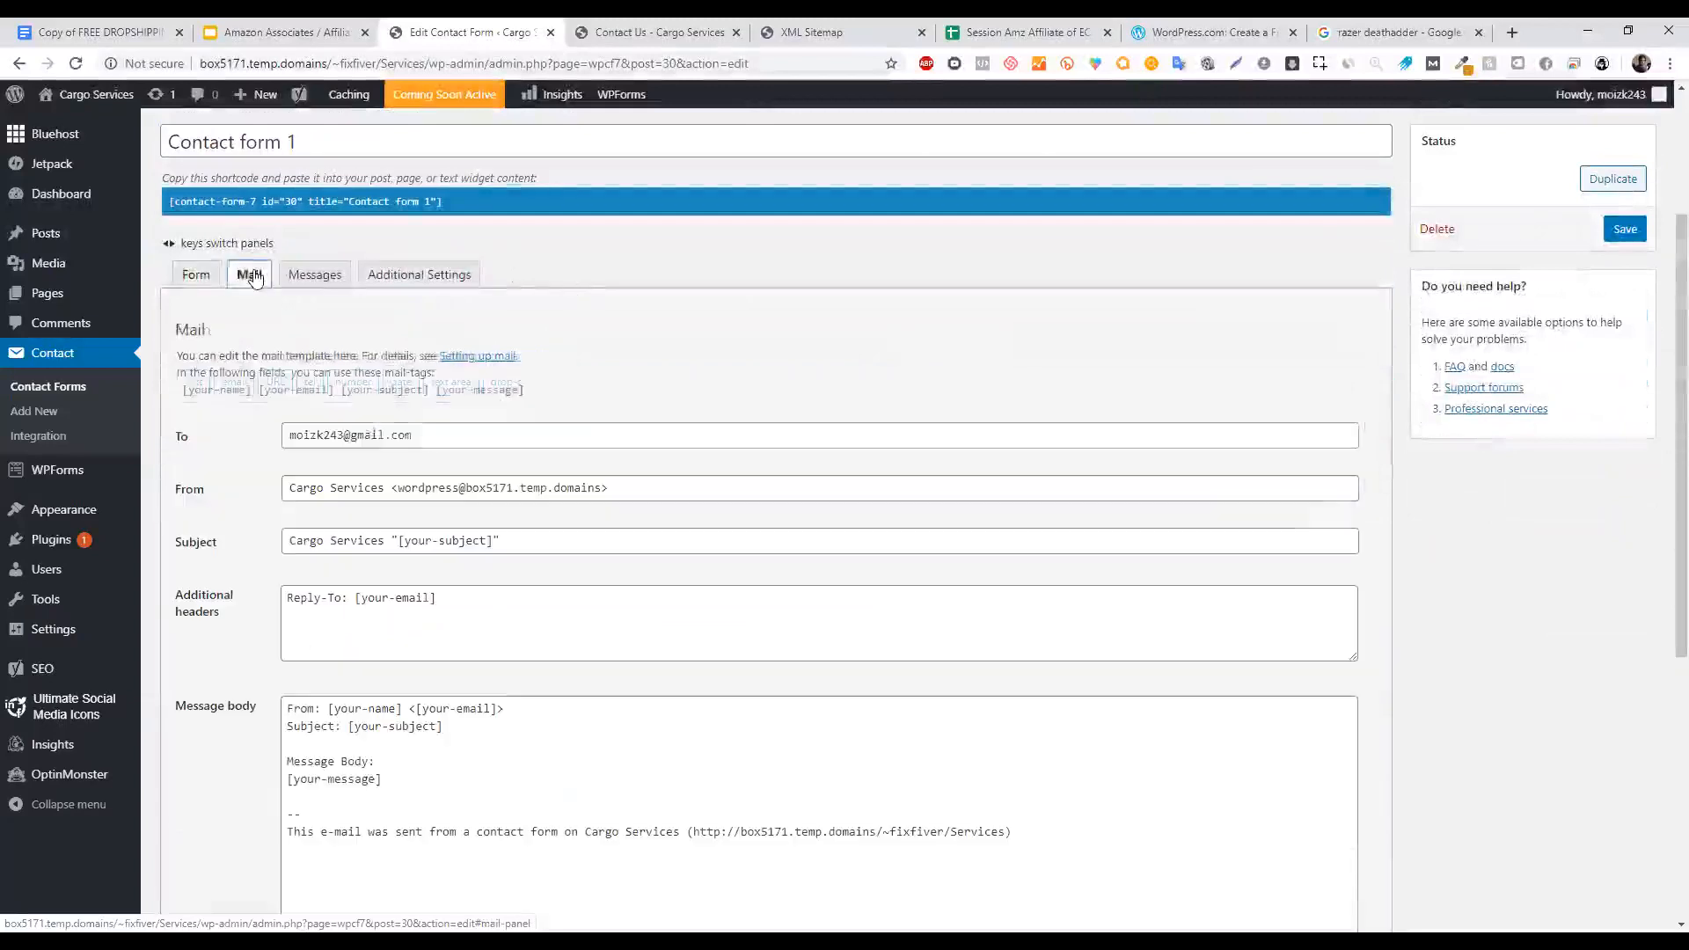
{"action": "left_click", "coordinate": [196, 275]}
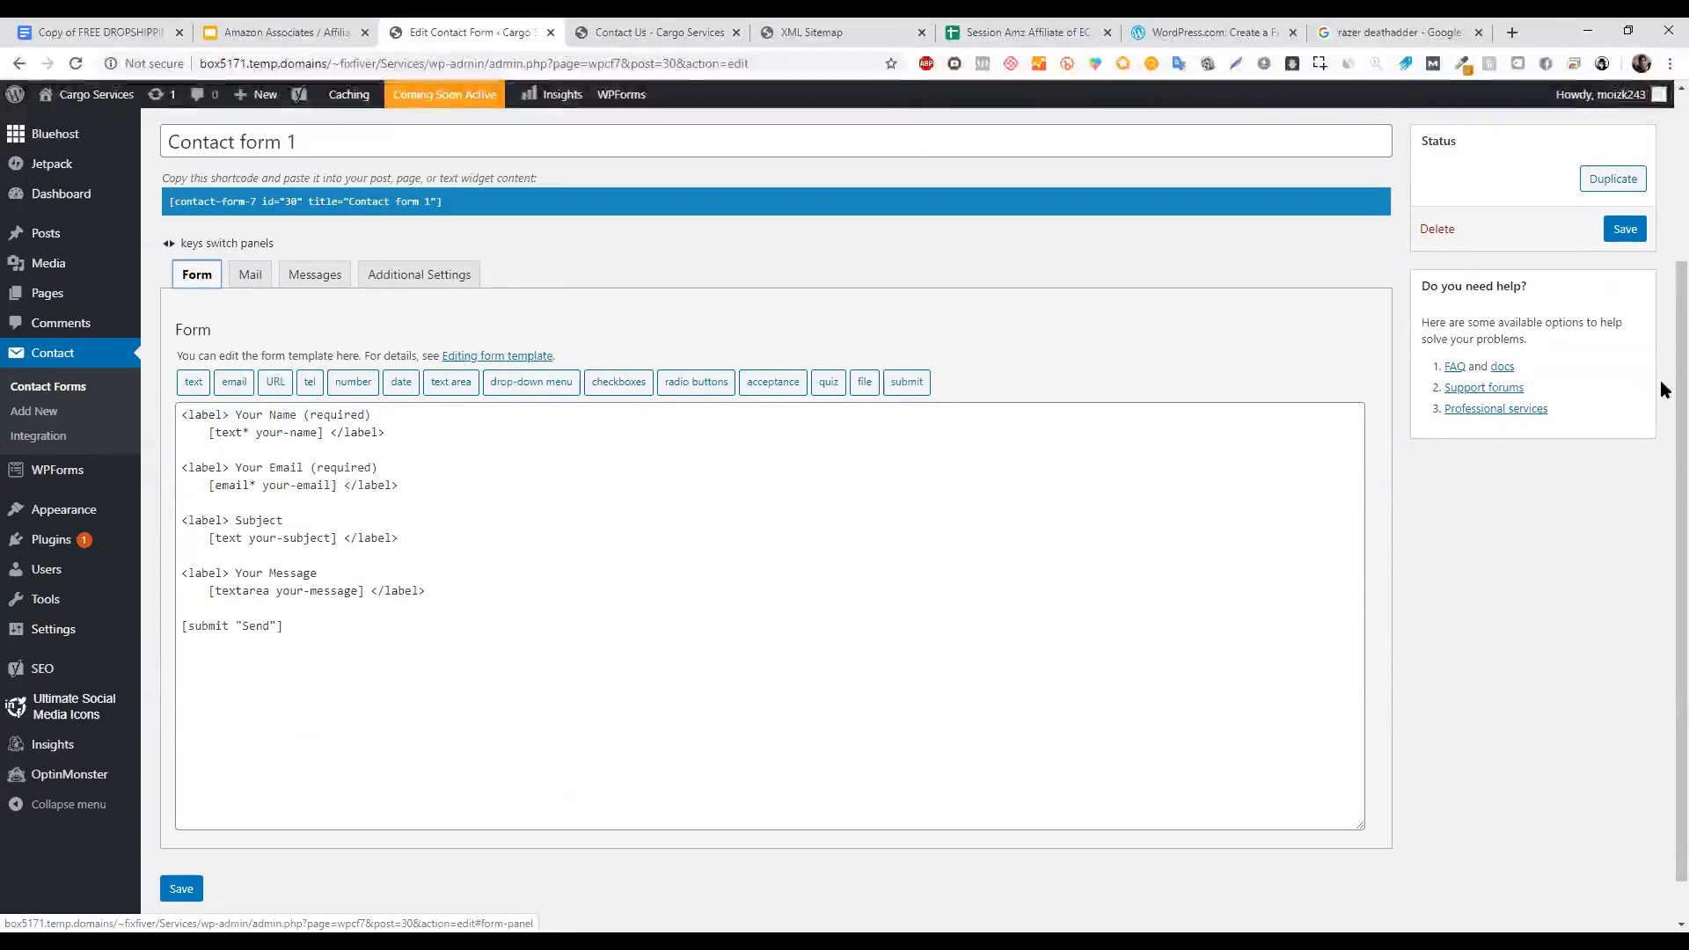
{"action": "scroll", "coordinate": [1663, 392], "scroll_direction": "down", "scroll_amount": 1}
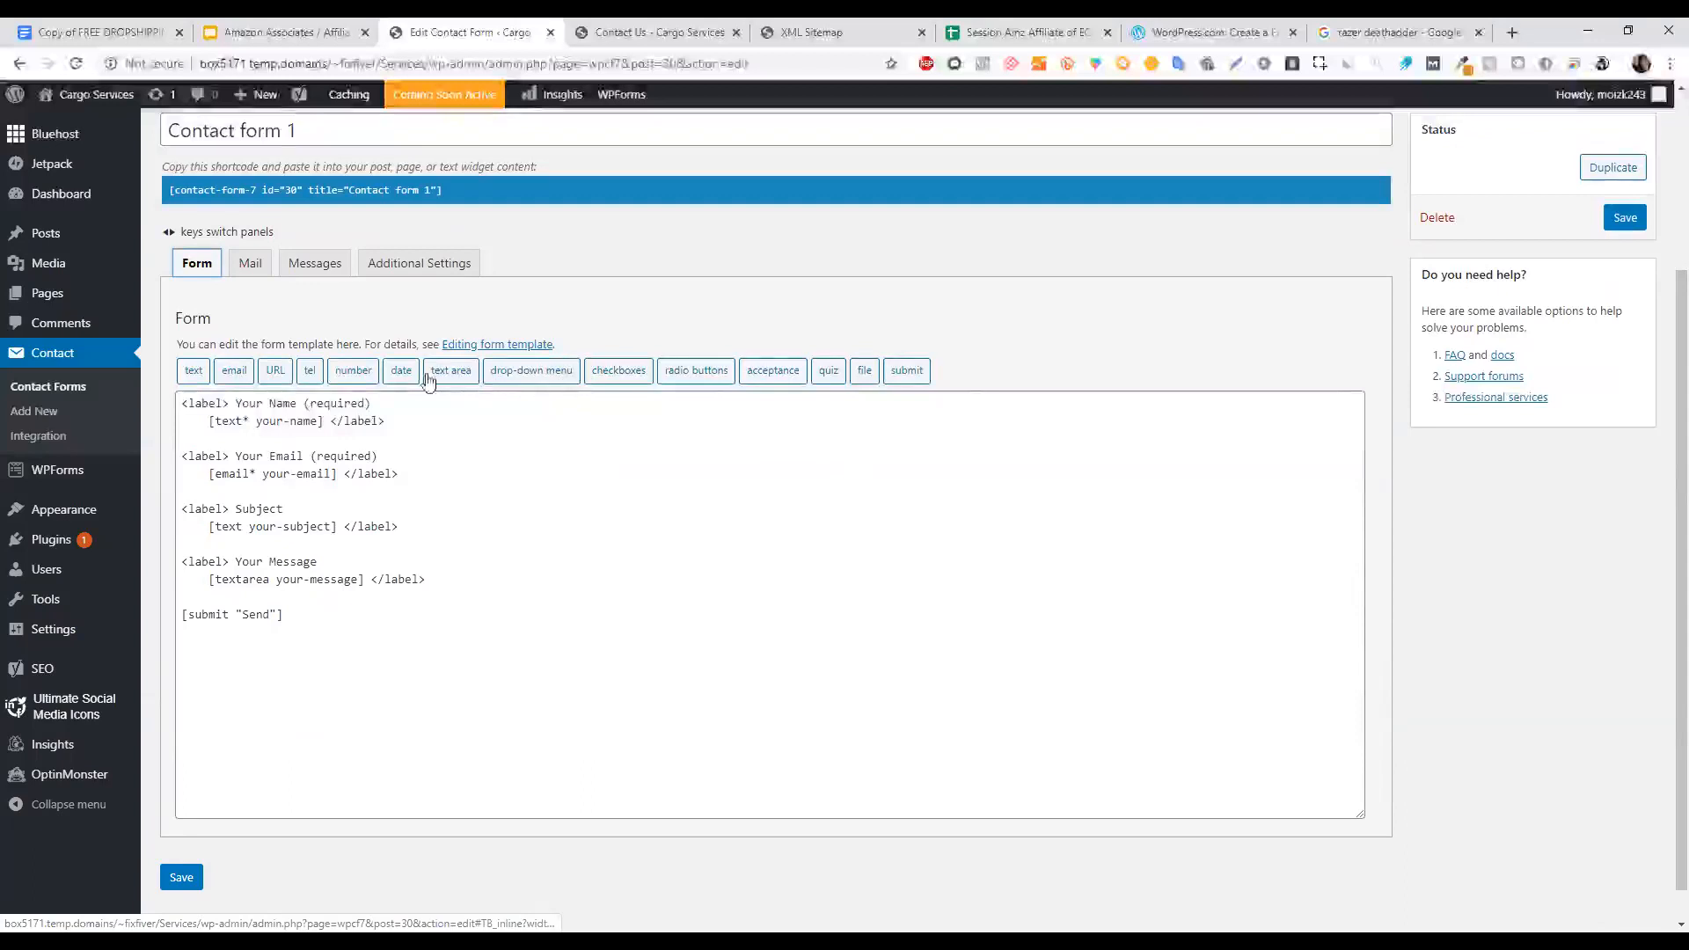
{"action": "left_click_drag", "start_coordinate": [1661, 400], "coordinate": [1660, 285]}
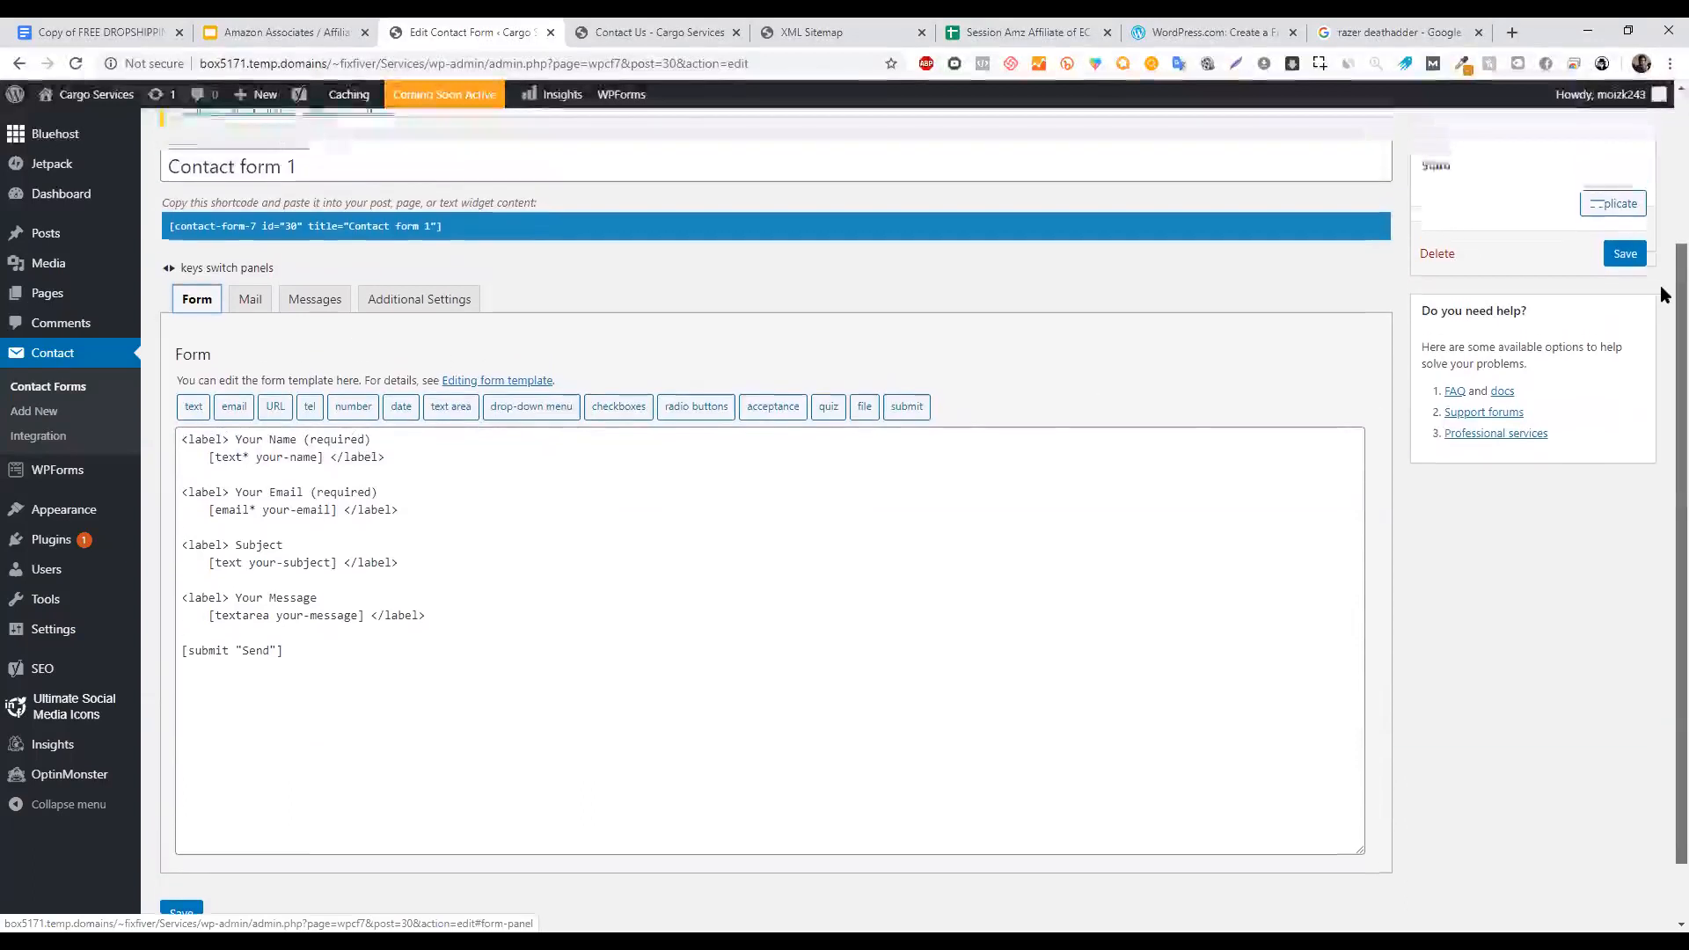
{"action": "left_click", "coordinate": [466, 409]}
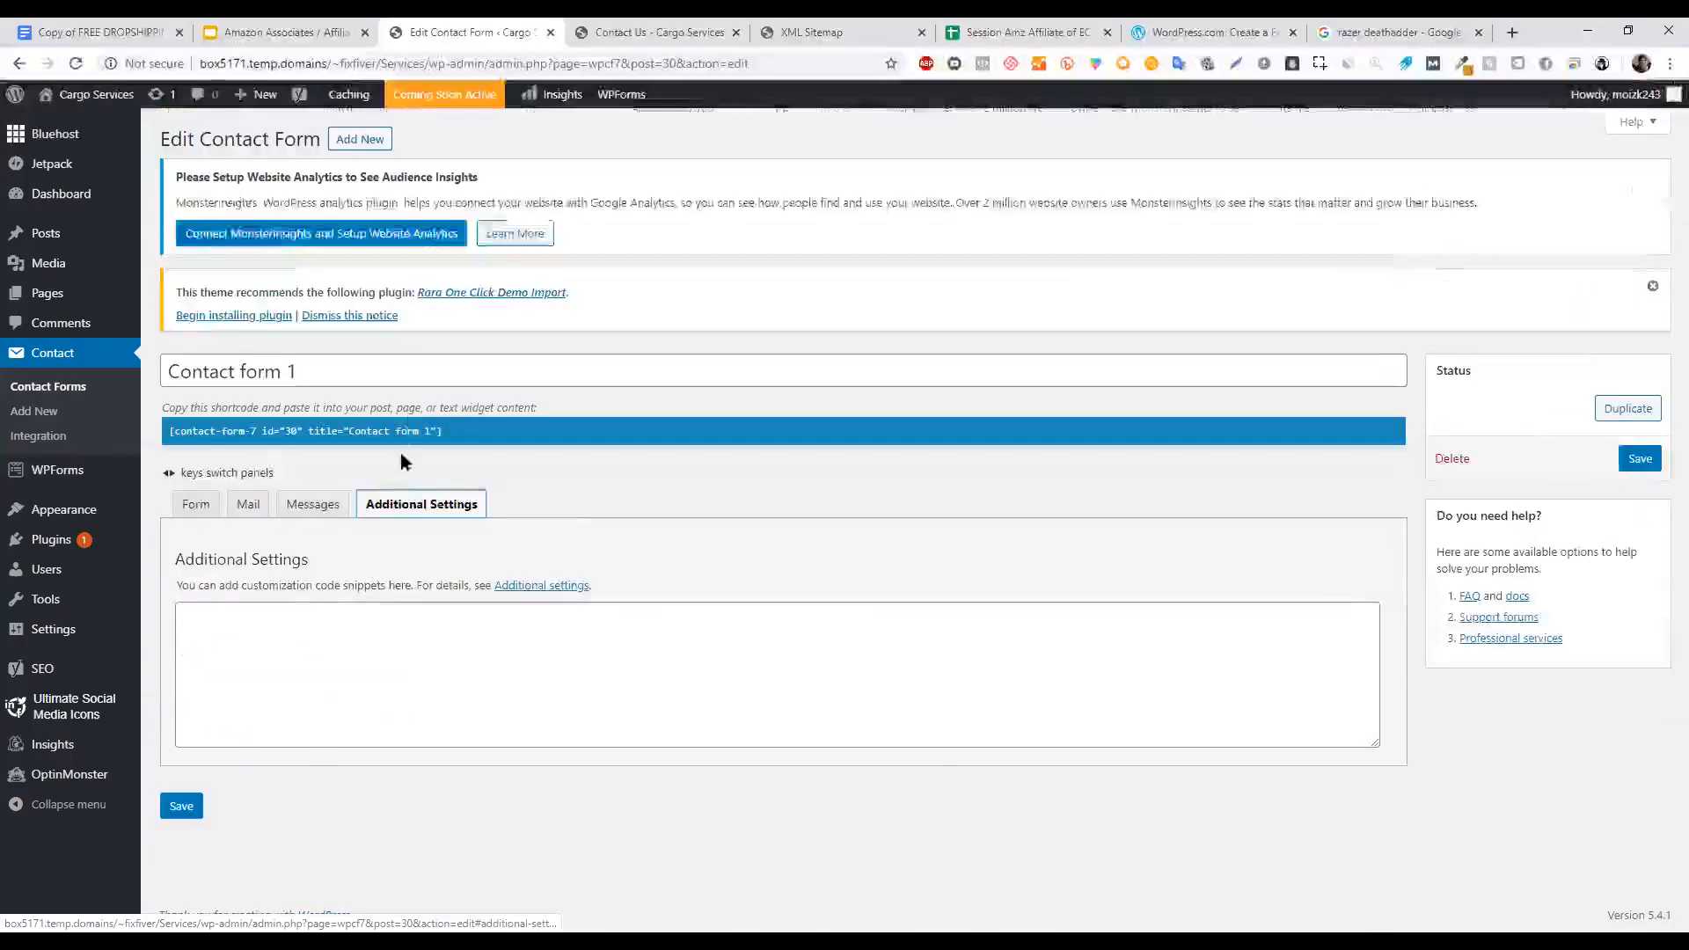
{"action": "left_click", "coordinate": [342, 511]}
{"action": "left_click", "coordinate": [421, 508]}
{"action": "left_click", "coordinate": [501, 588]}
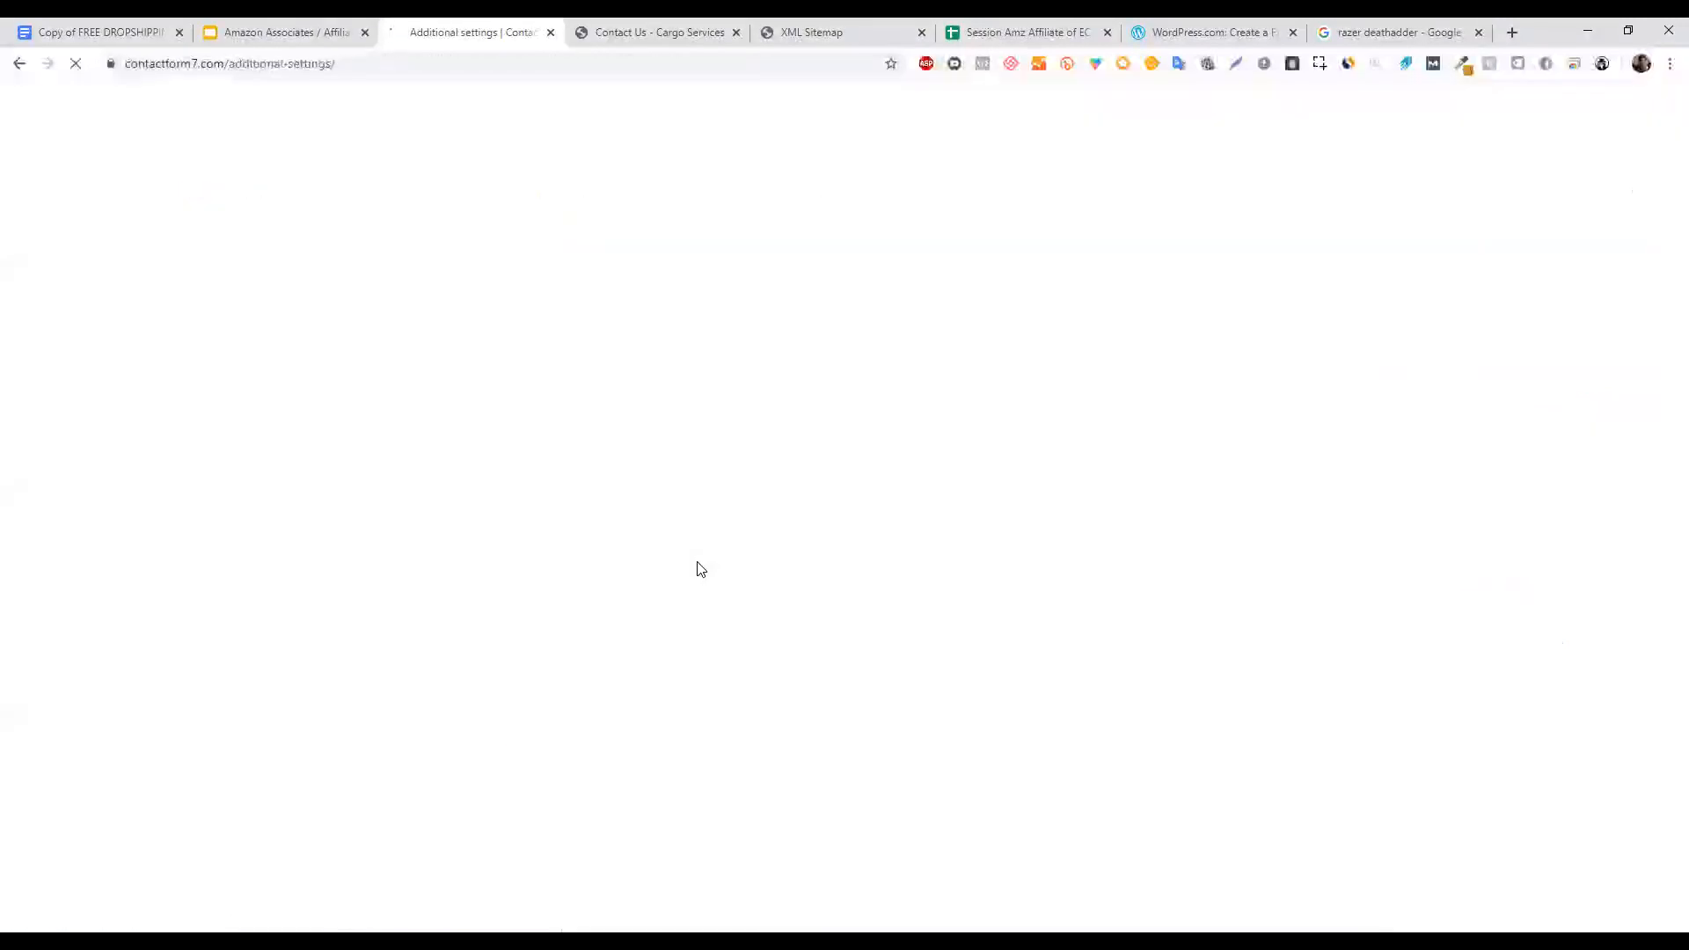
{"action": "left_click", "coordinate": [18, 66]}
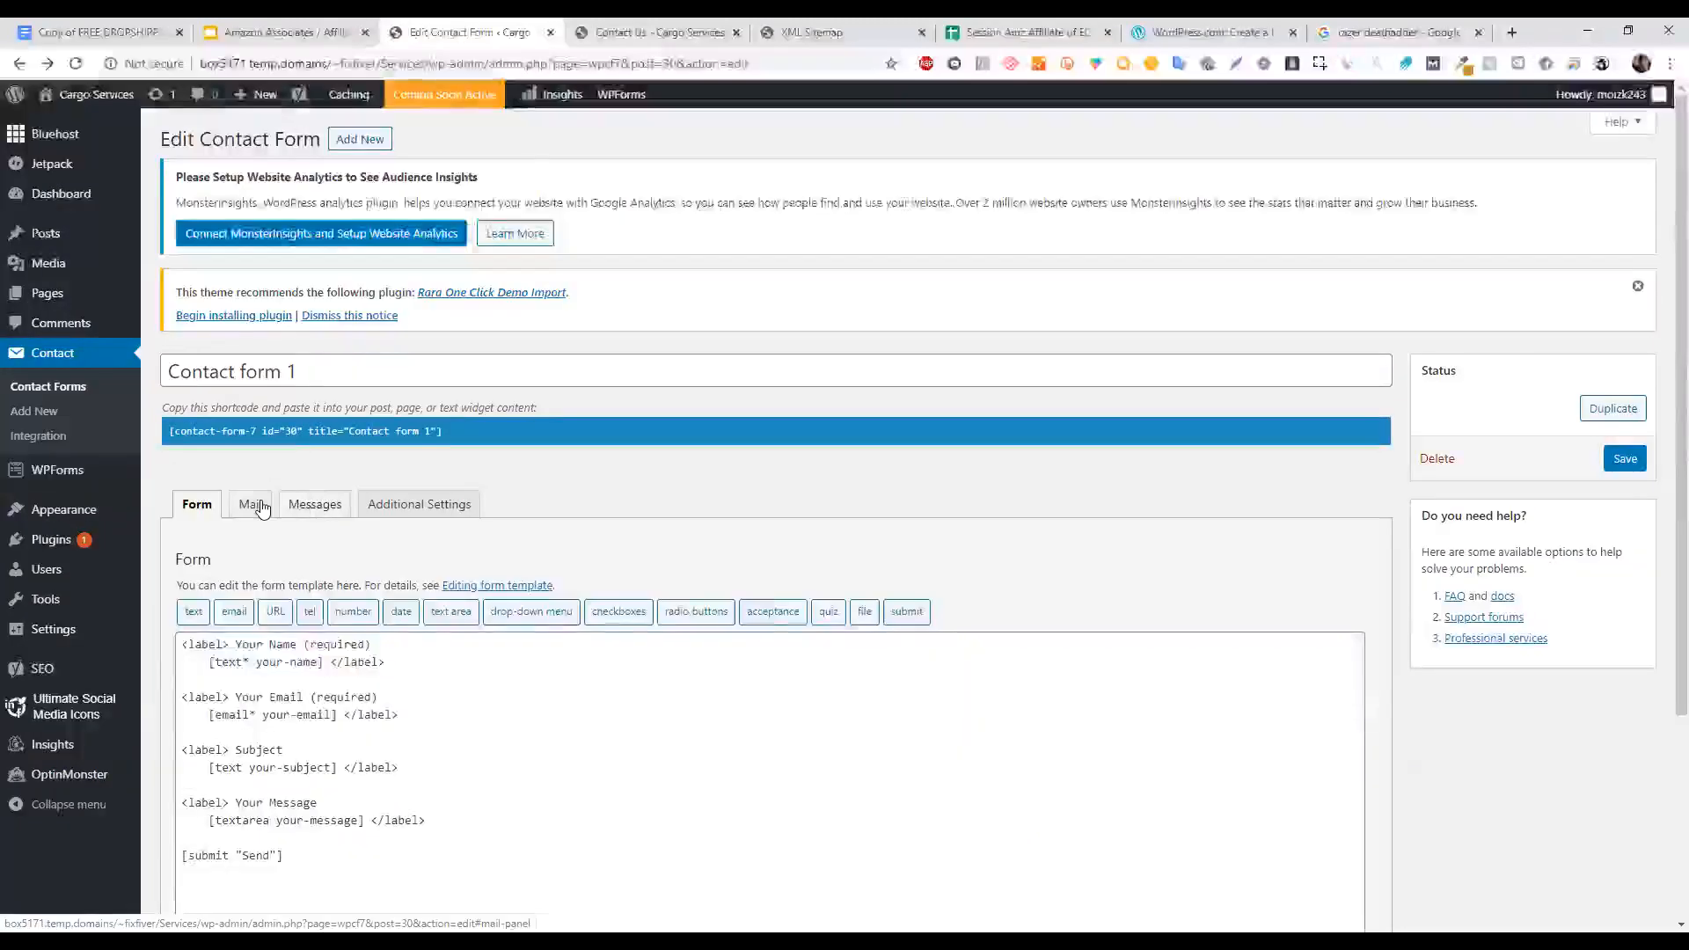
Scroll through the Mail setup and the default response messages, then bring up the Contact Us preview.
{"action": "left_click", "coordinate": [260, 507]}
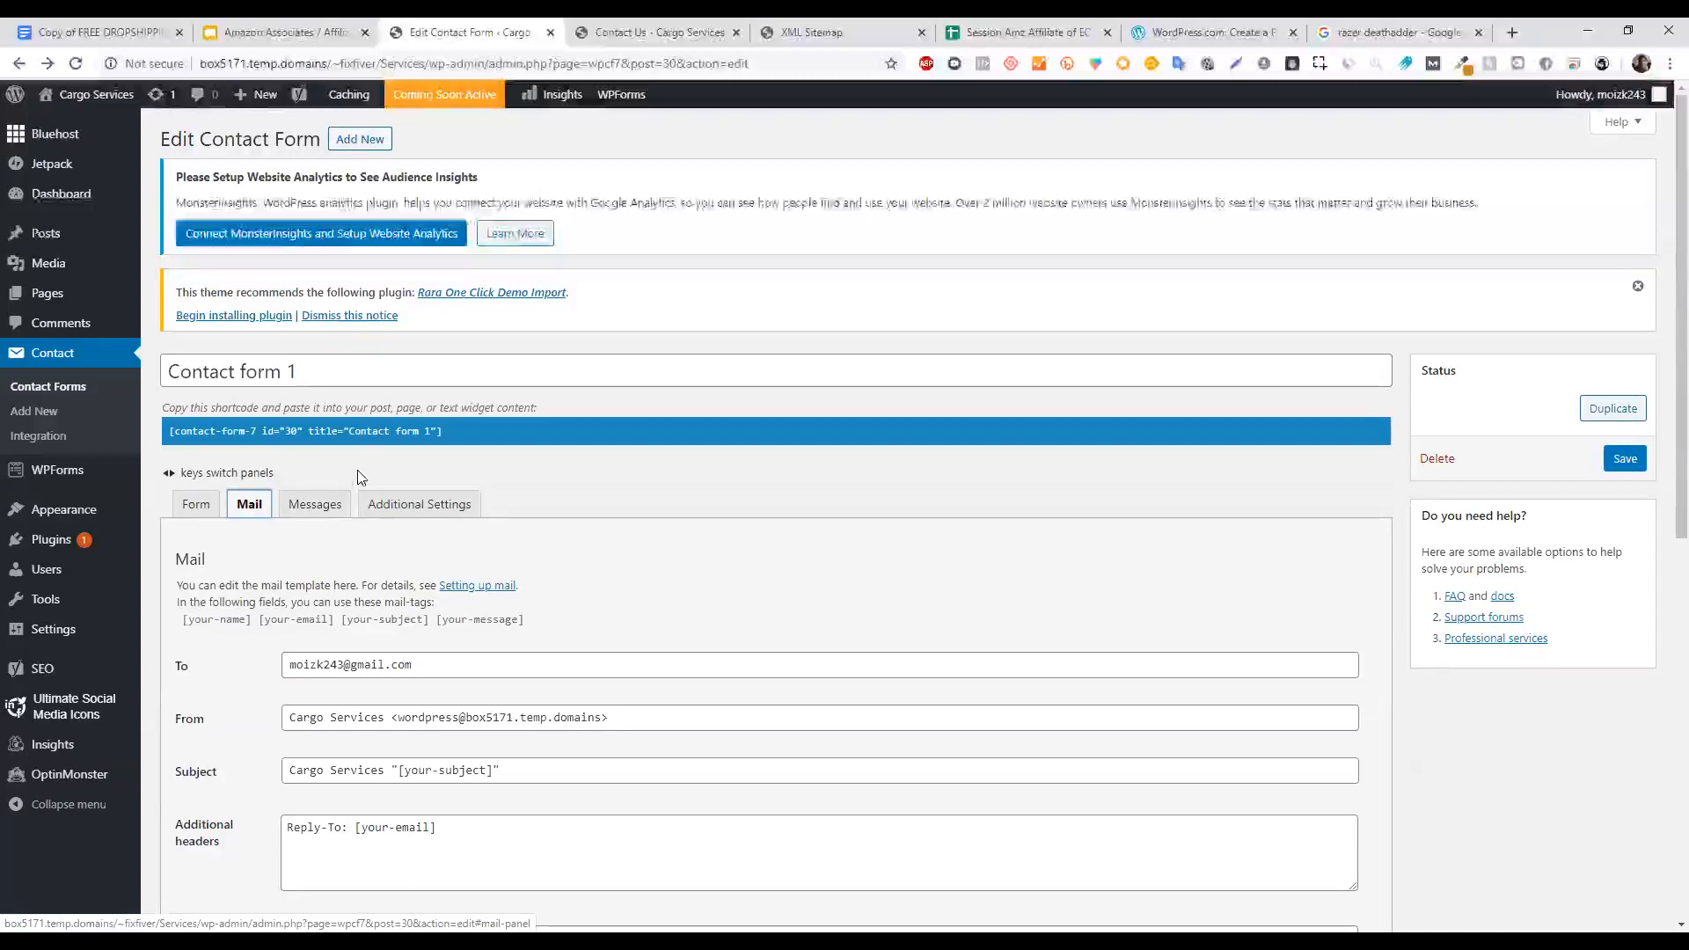
{"action": "scroll", "coordinate": [1660, 334], "scroll_direction": "down", "scroll_amount": 5}
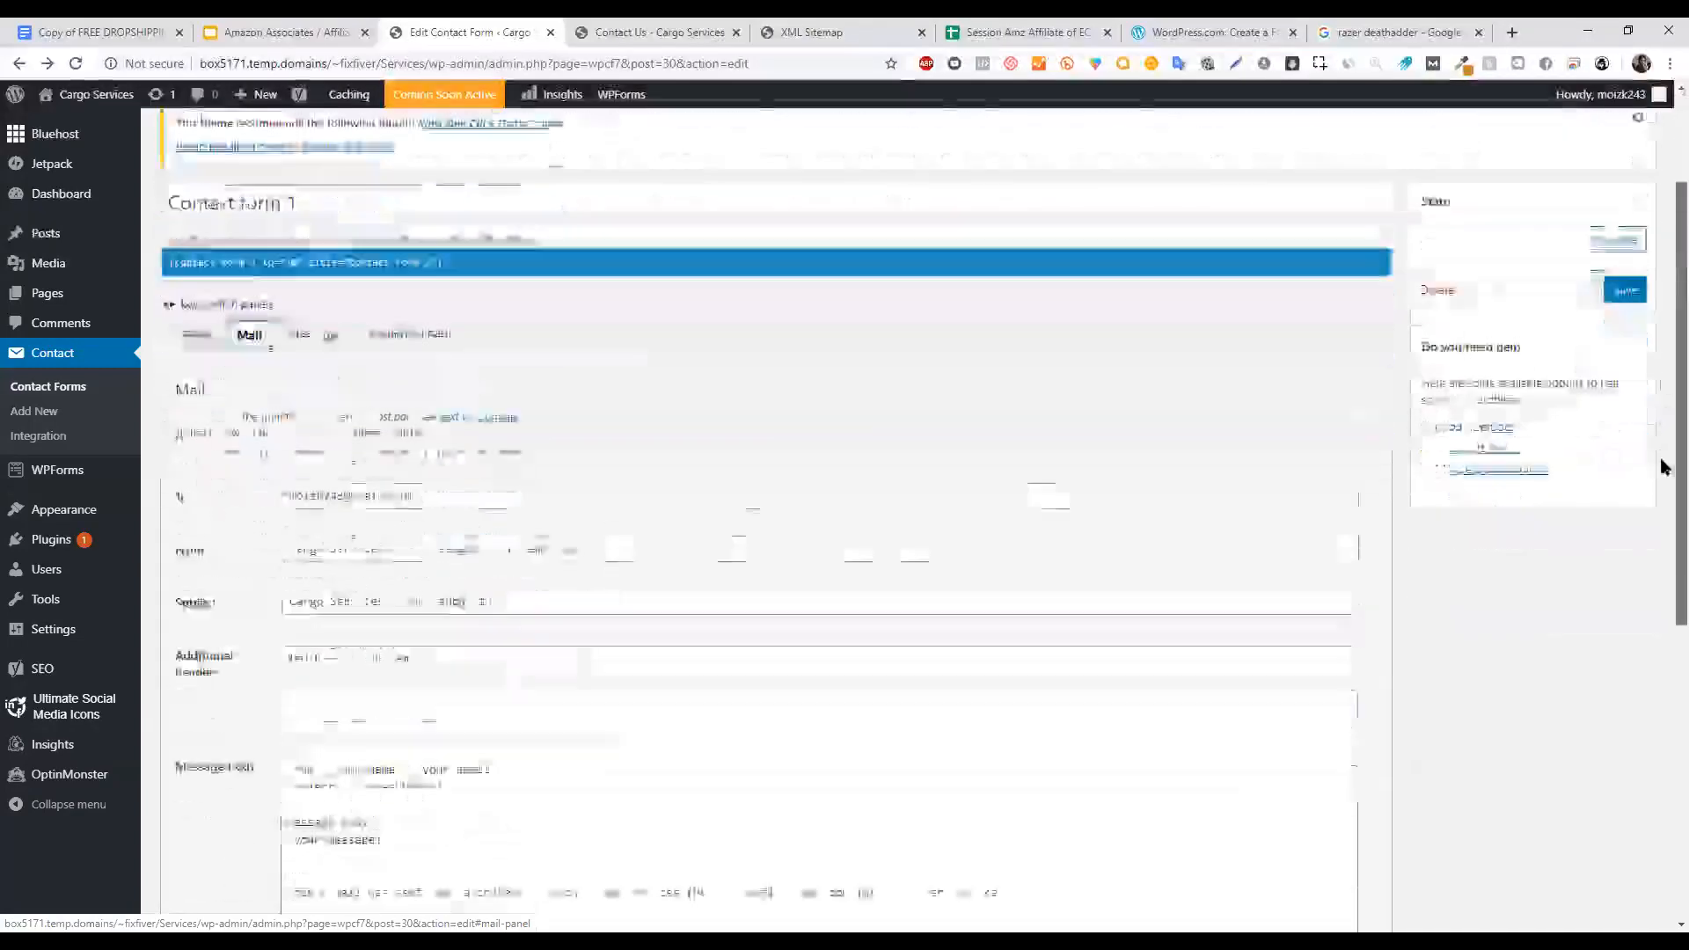
{"action": "scroll", "coordinate": [1648, 622], "scroll_direction": "down", "scroll_amount": 4}
{"action": "scroll", "coordinate": [614, 430], "scroll_direction": "up", "scroll_amount": 10}
{"action": "key", "text": "Left"}
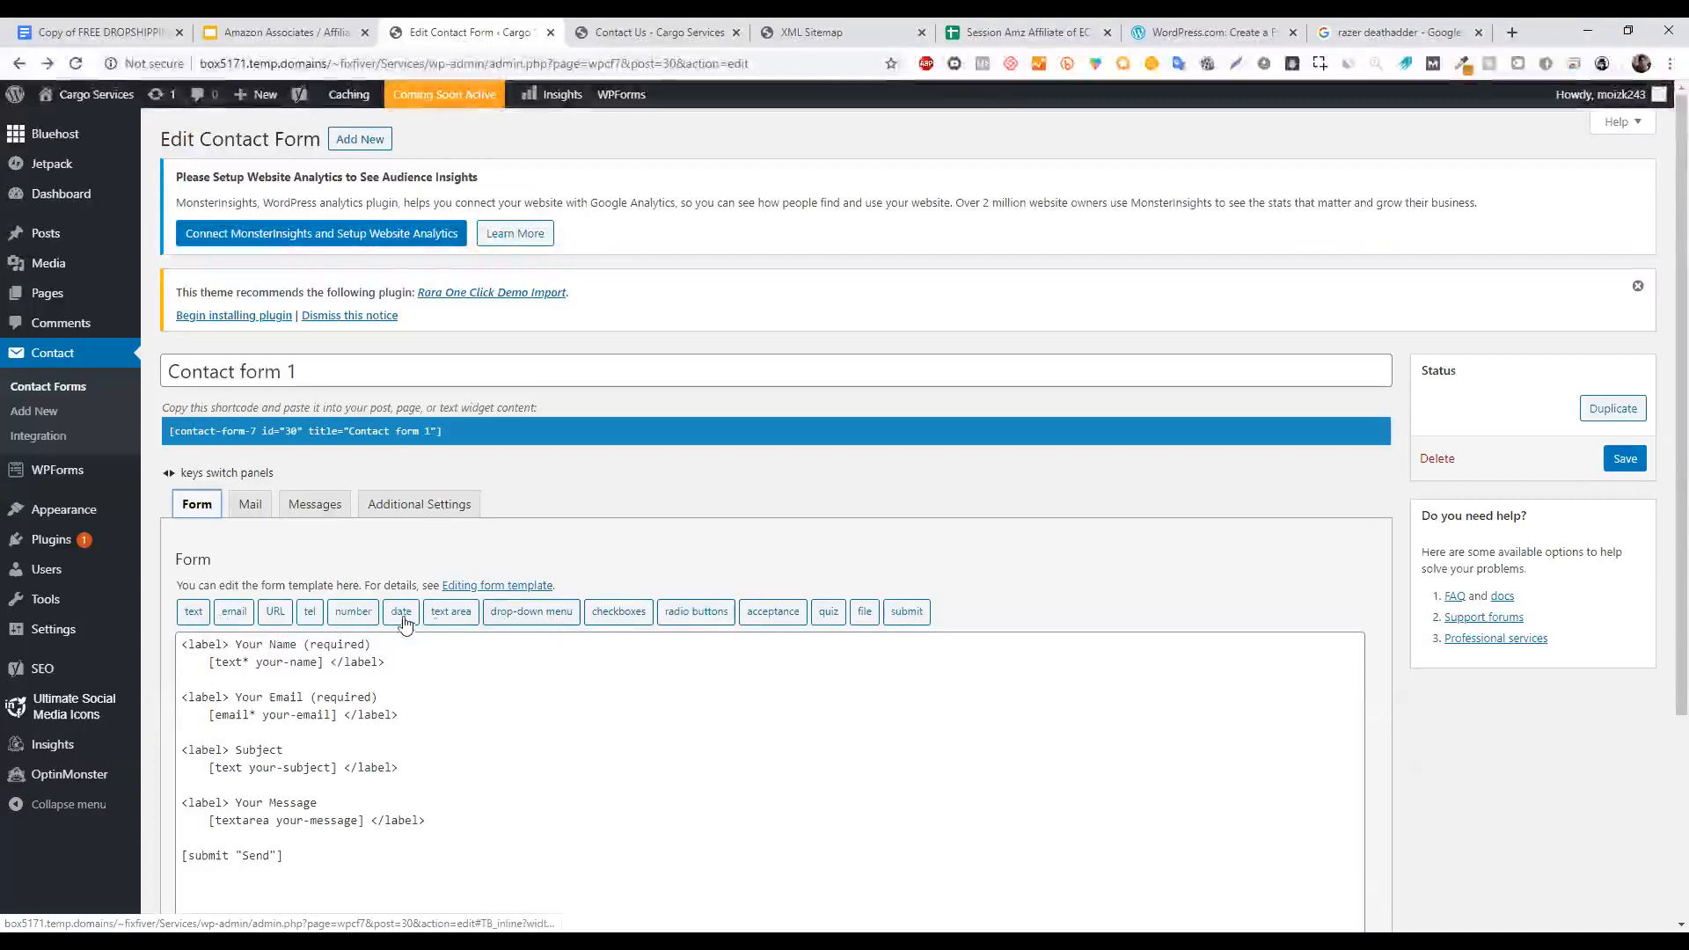
{"action": "left_click", "coordinate": [255, 513]}
{"action": "left_click", "coordinate": [326, 512]}
{"action": "left_click", "coordinate": [255, 512]}
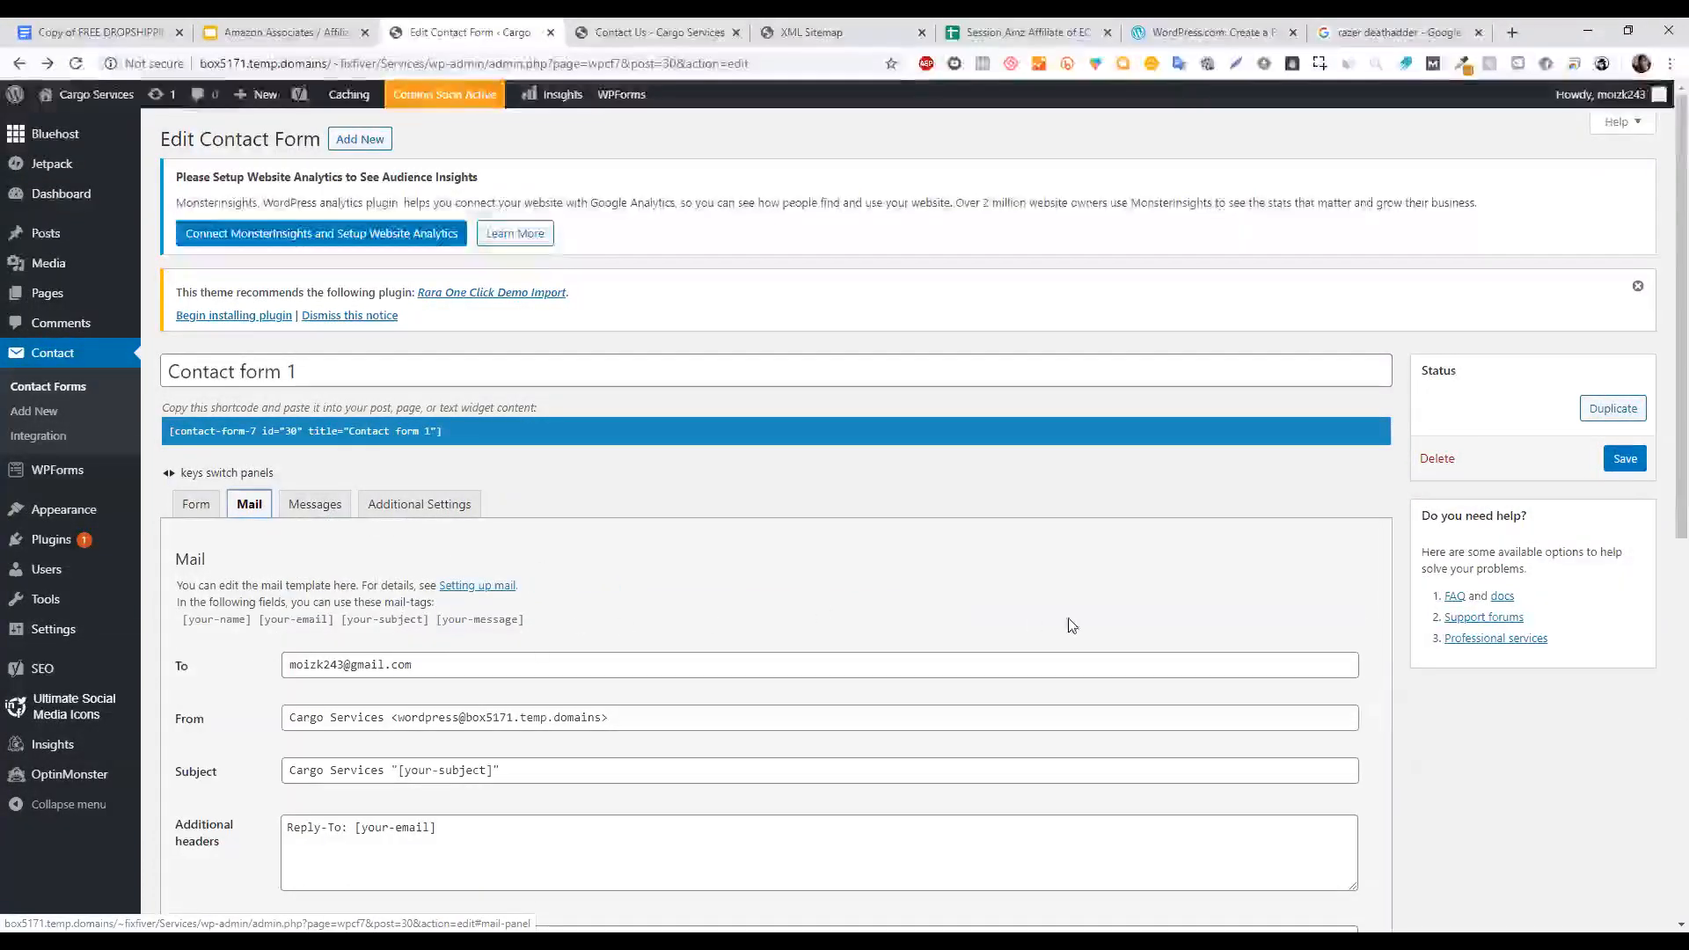
{"action": "scroll", "coordinate": [1663, 453], "scroll_direction": "down", "scroll_amount": 2}
{"action": "scroll", "coordinate": [1663, 453], "scroll_direction": "down", "scroll_amount": 5}
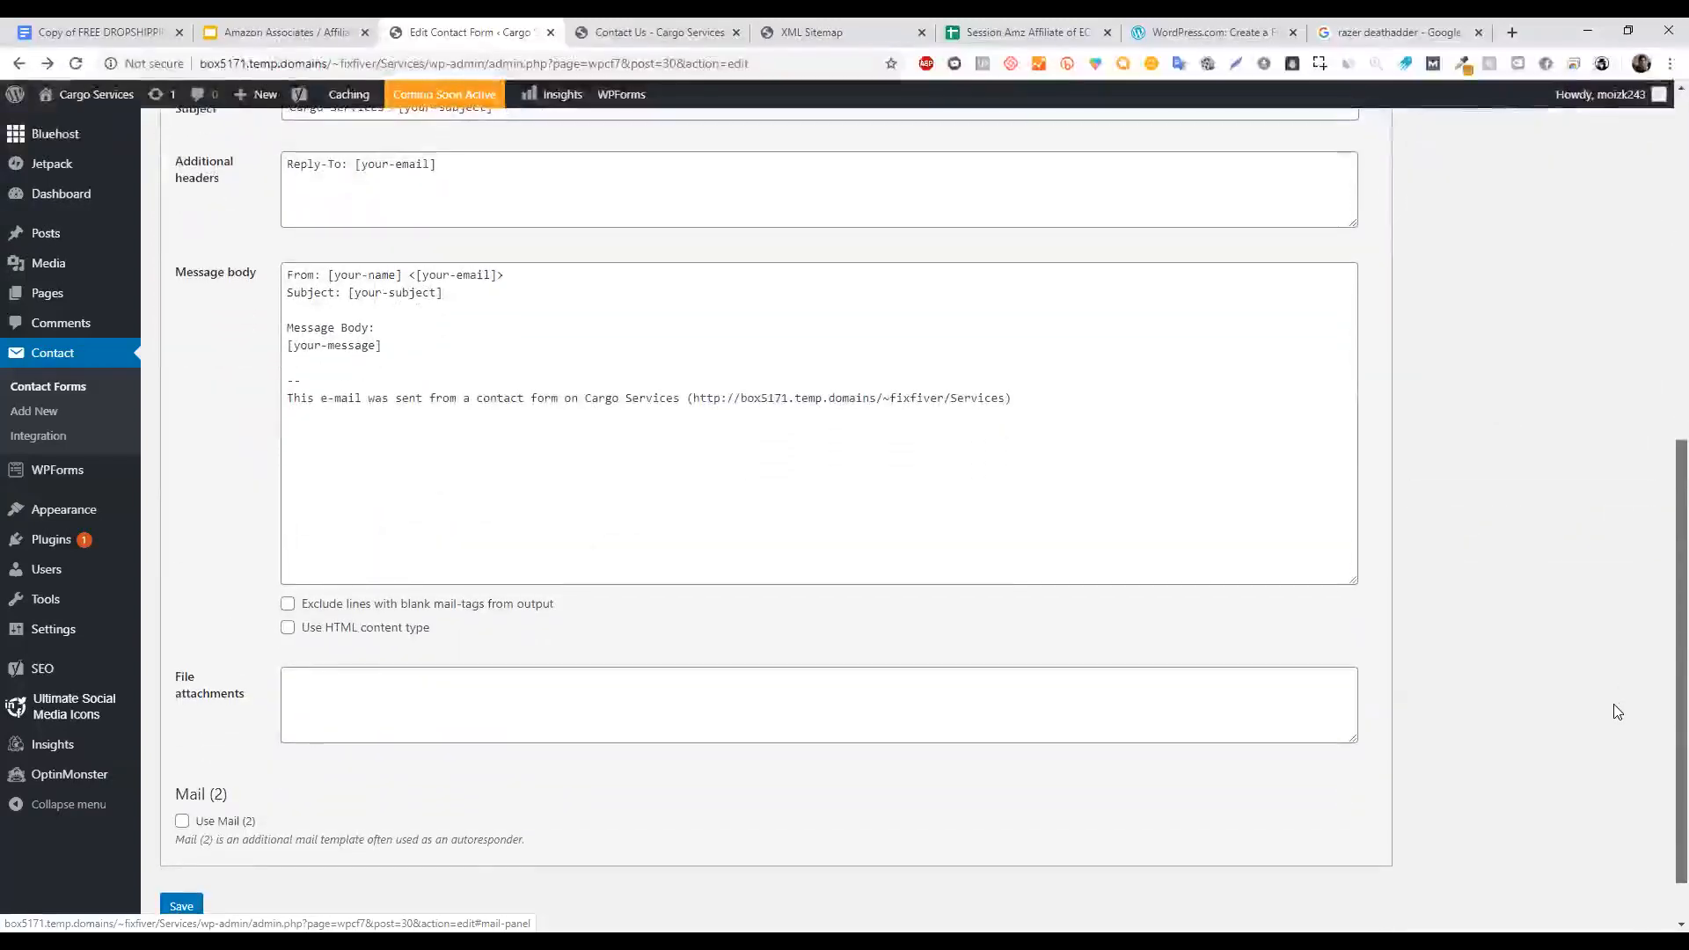
{"action": "scroll", "coordinate": [1614, 711], "scroll_direction": "up", "scroll_amount": 10}
{"action": "left_click", "coordinate": [315, 351]}
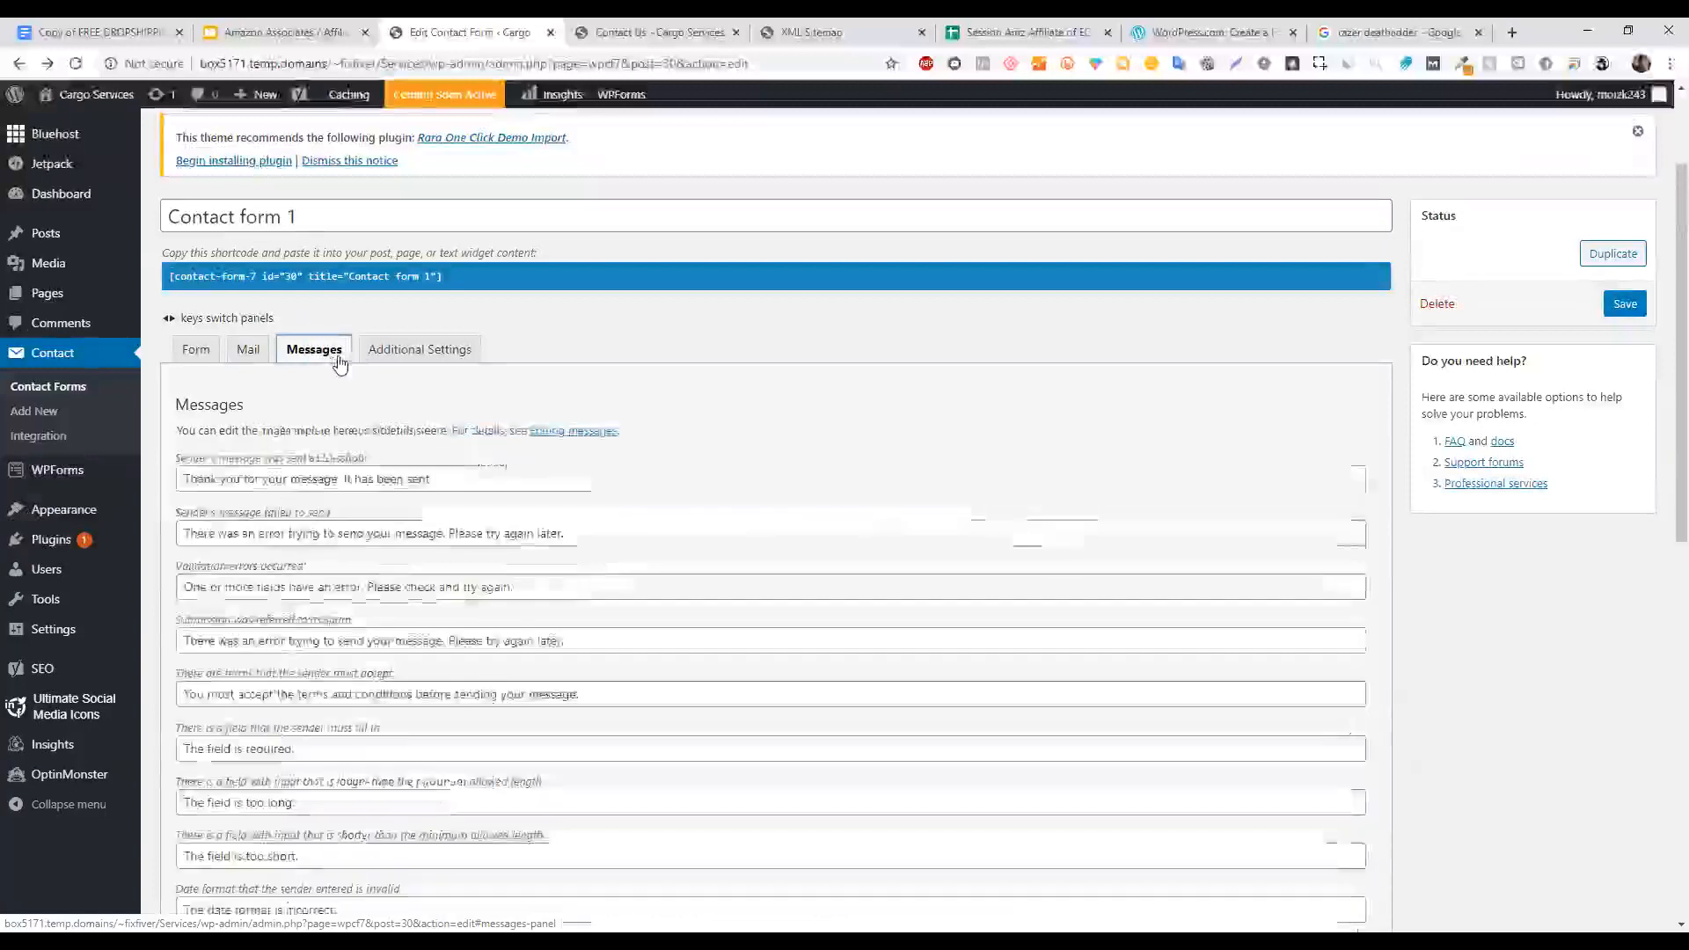
{"action": "scroll", "coordinate": [1661, 475], "scroll_direction": "down", "scroll_amount": 2}
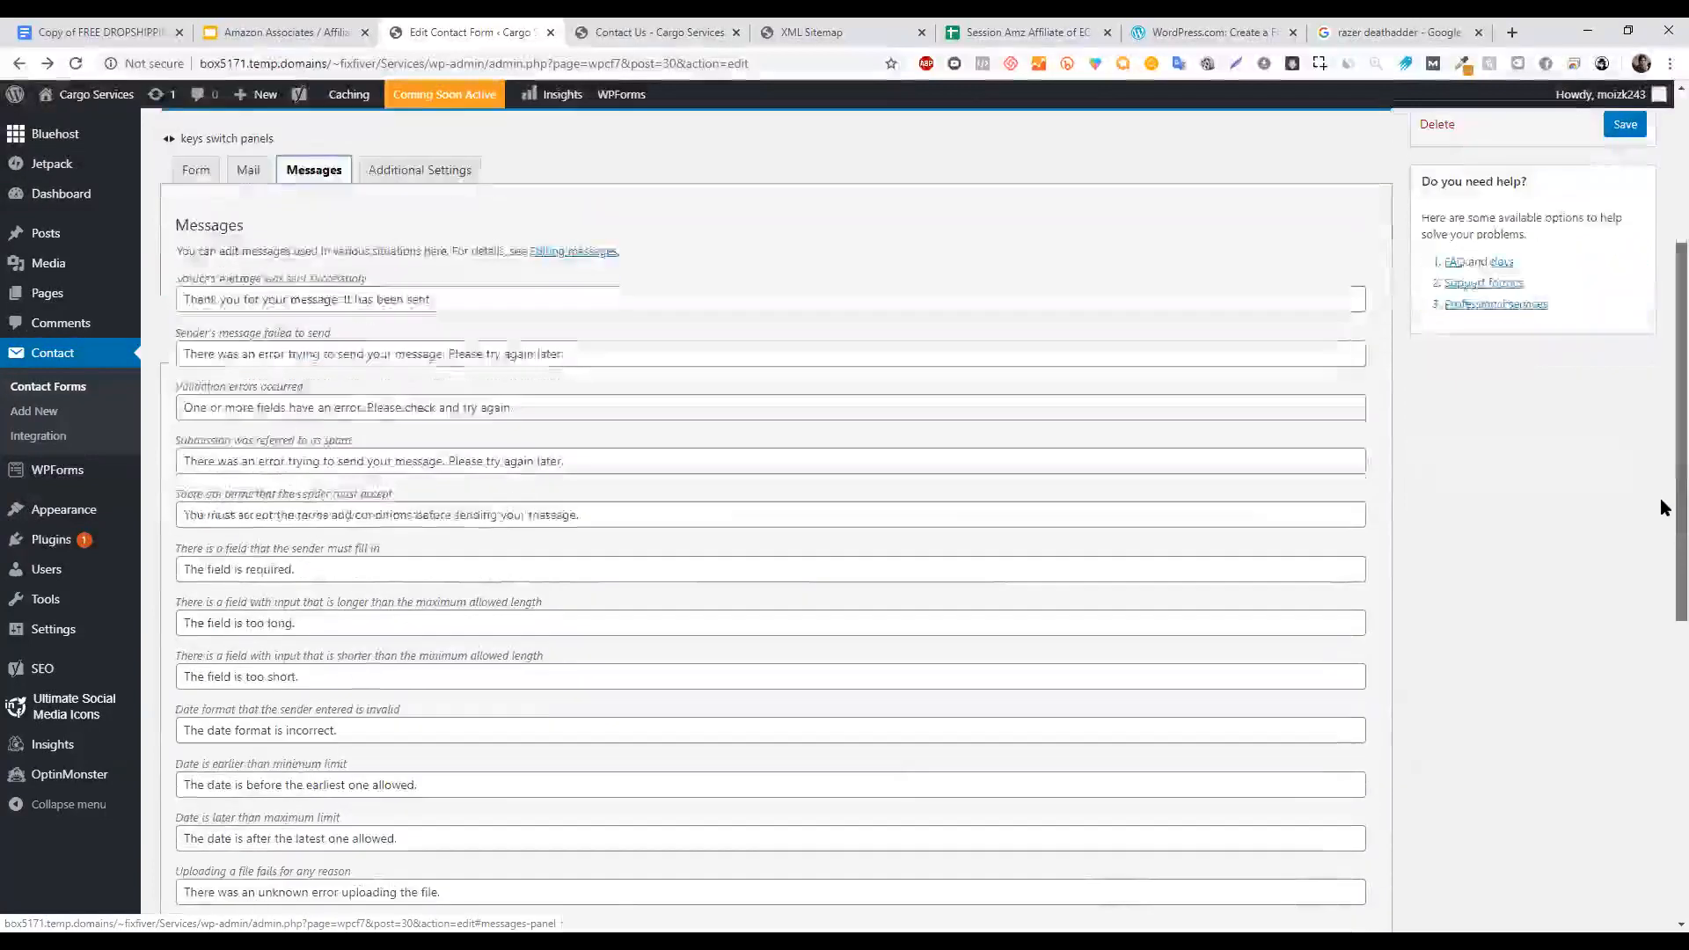
{"action": "scroll", "coordinate": [1661, 506], "scroll_direction": "down", "scroll_amount": 4}
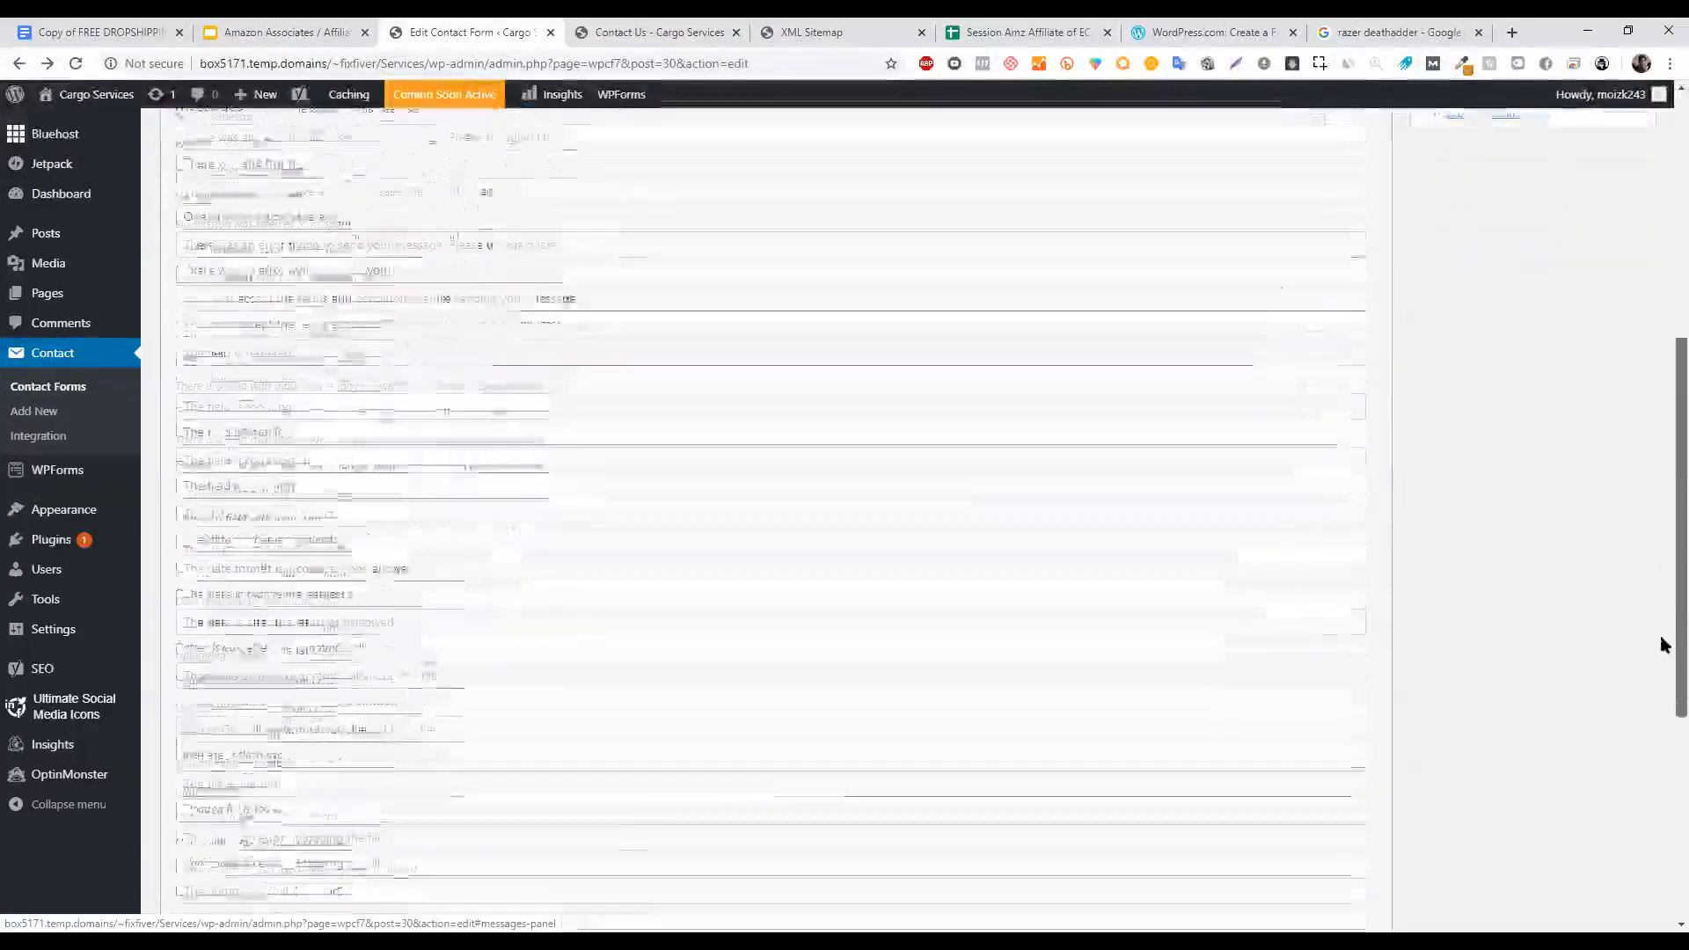
{"action": "left_click", "coordinate": [609, 29]}
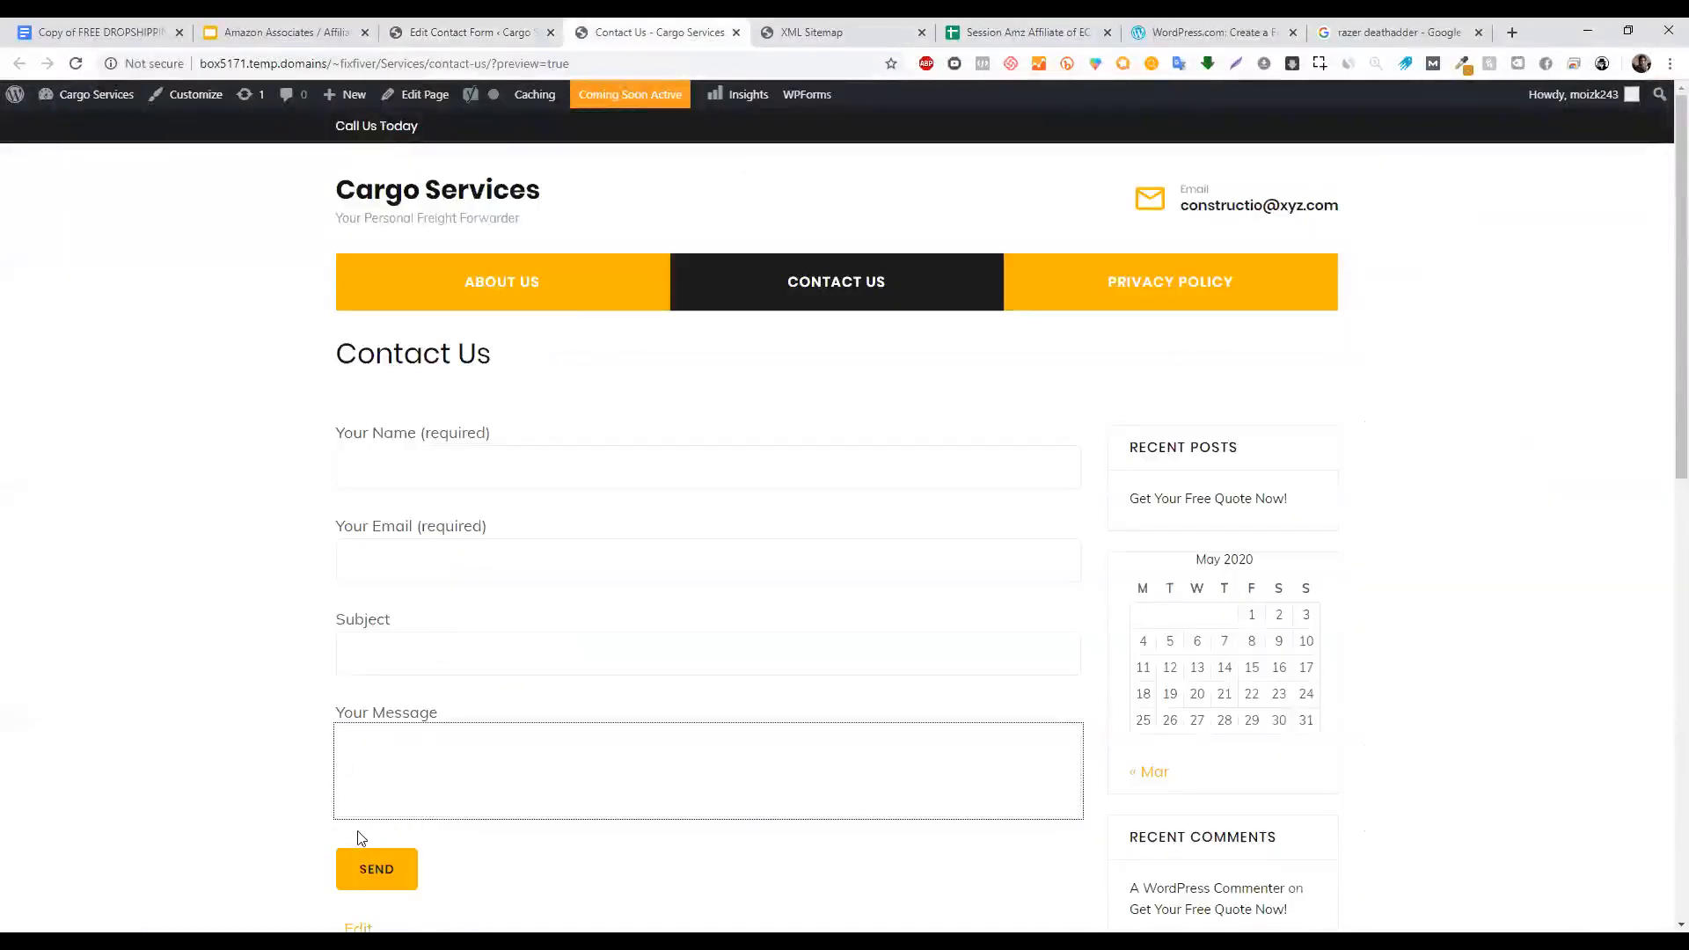
Back in Contact form 1's editor, view Additional Settings, Messages, Form and Mail, then open Integration.
{"action": "left_click", "coordinate": [367, 834]}
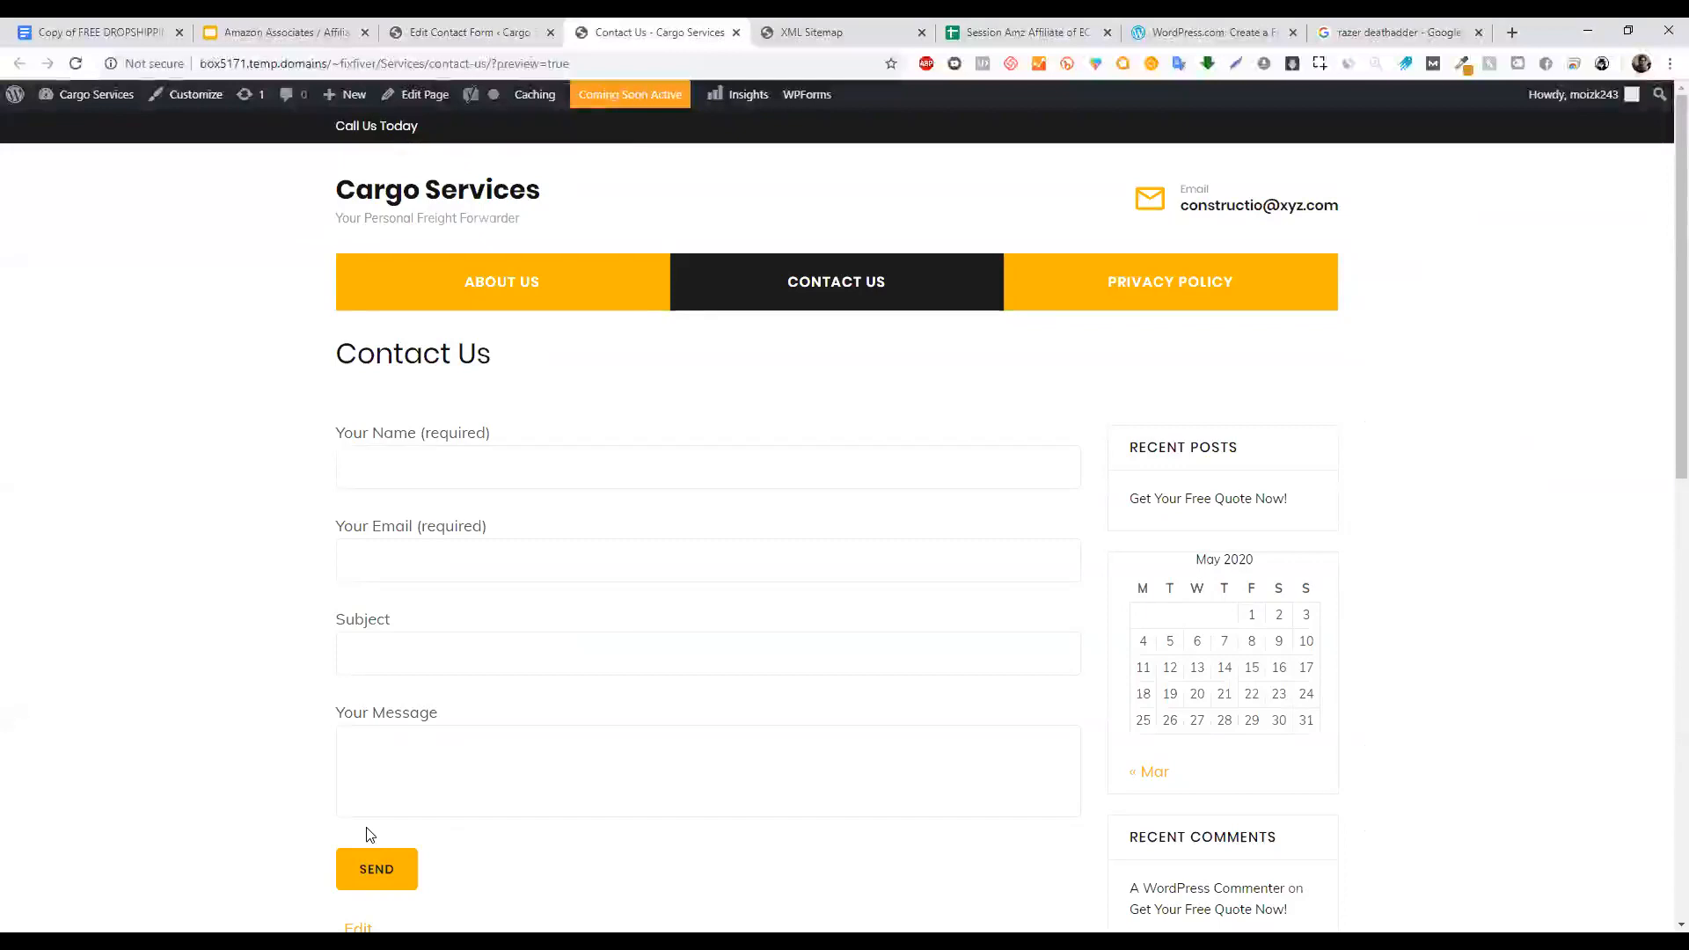
{"action": "left_click", "coordinate": [373, 867]}
{"action": "left_click", "coordinate": [439, 26]}
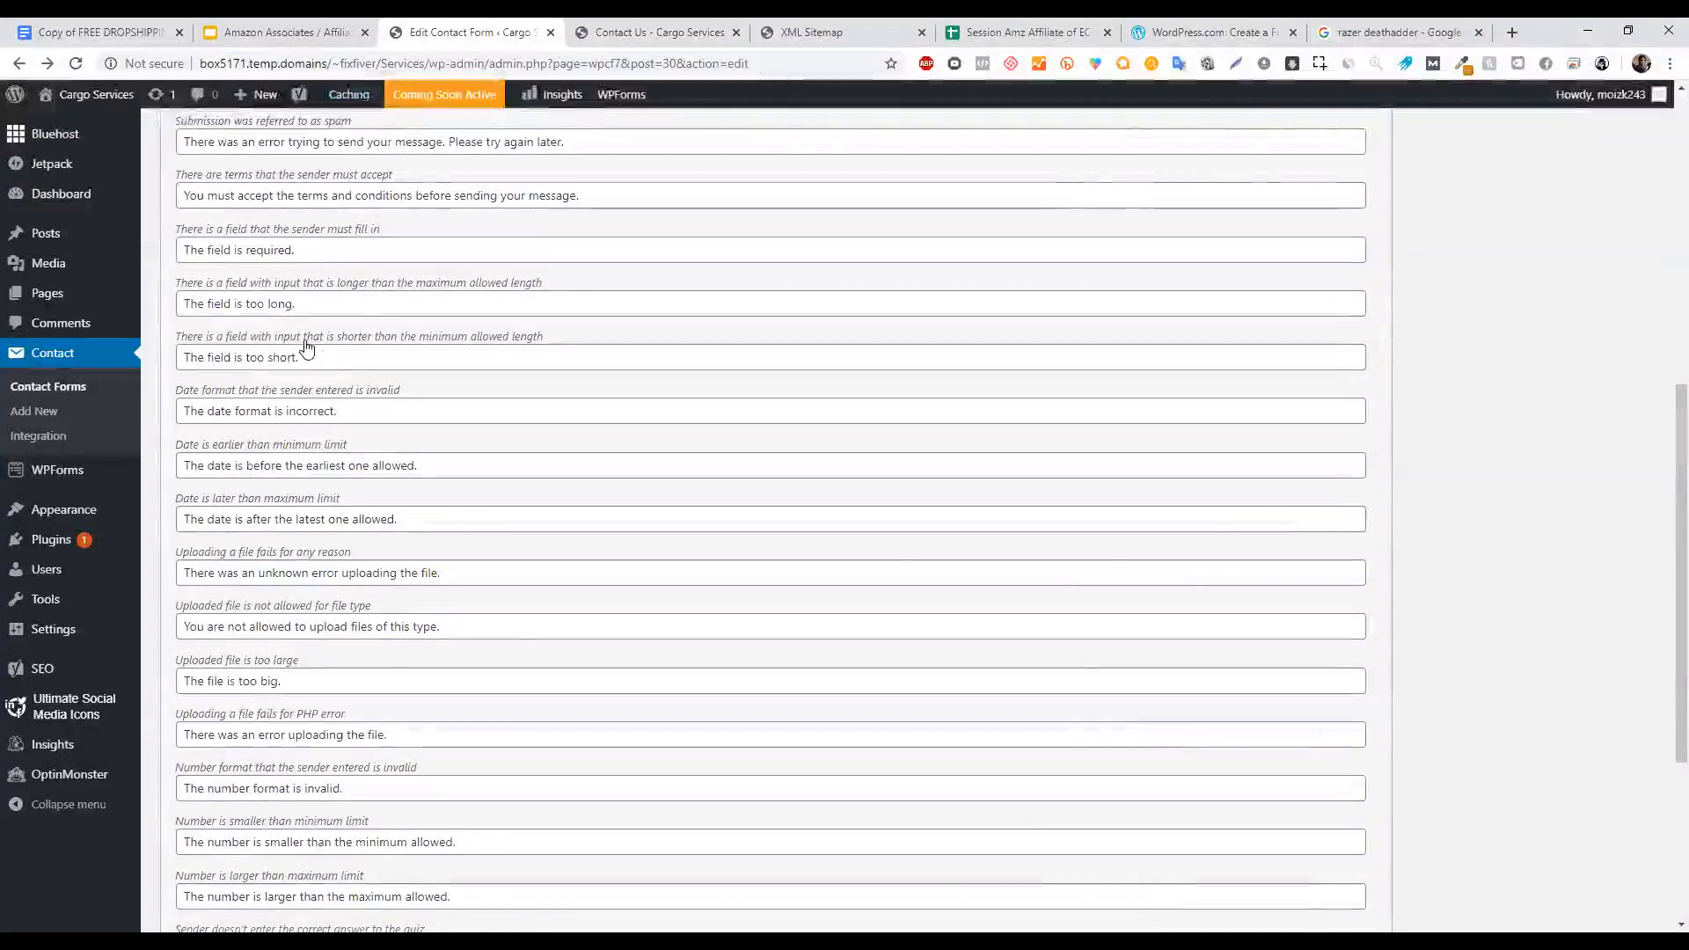
{"action": "left_click_drag", "start_coordinate": [1681, 570], "coordinate": [1679, 220]}
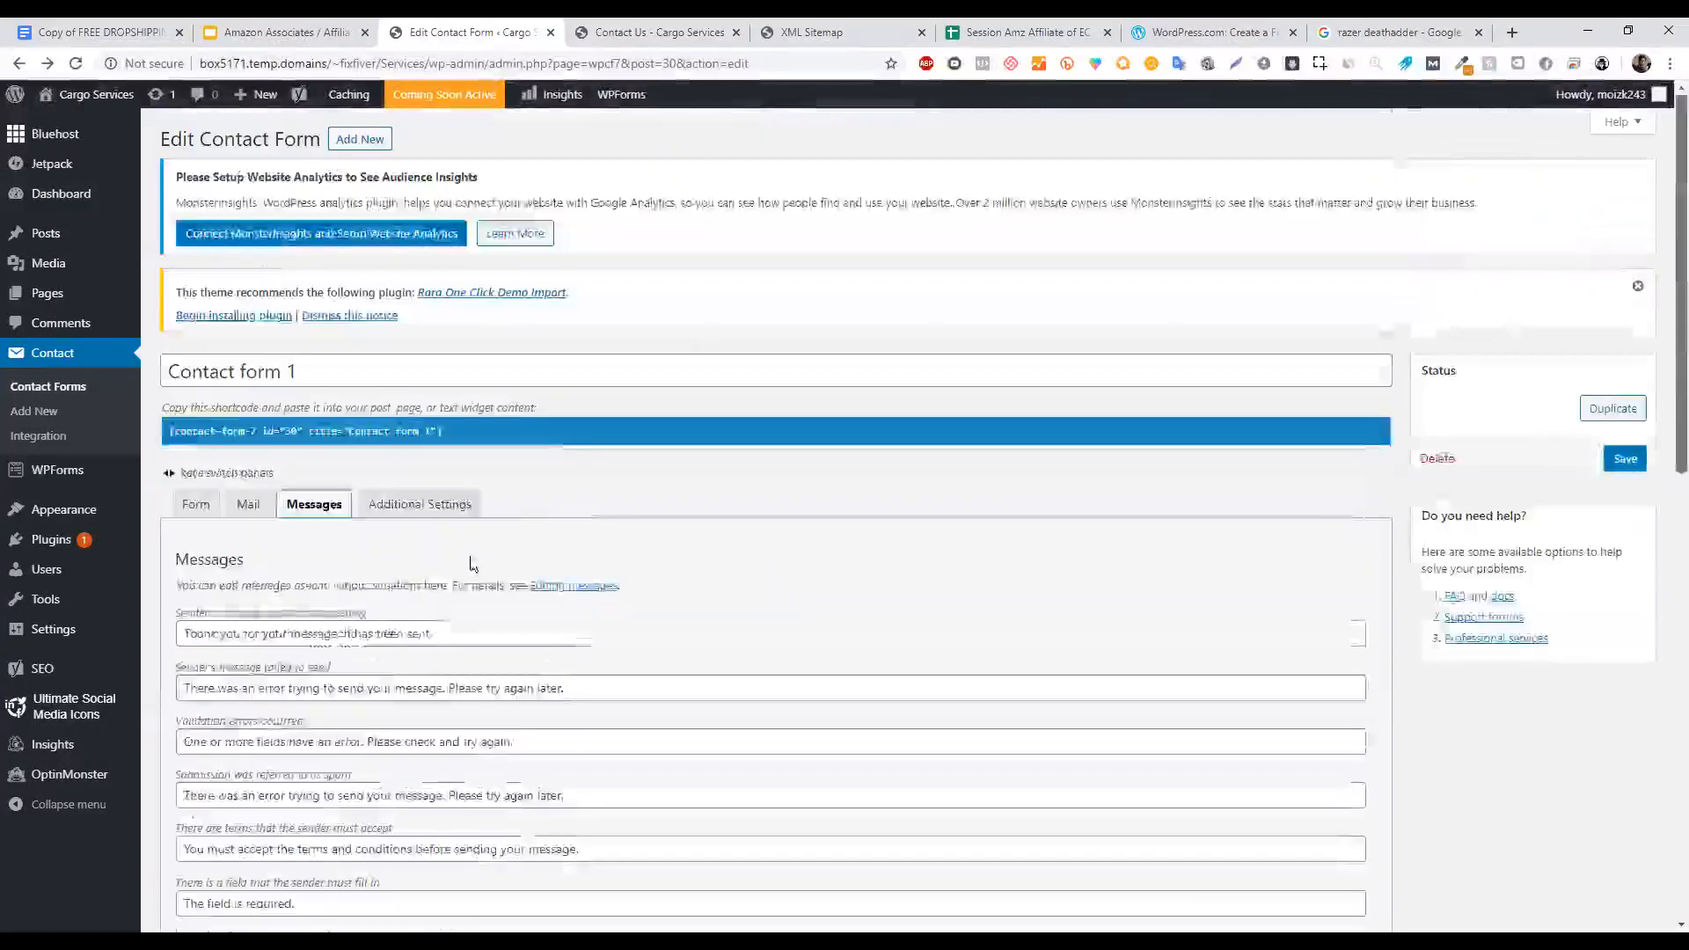
{"action": "left_click", "coordinate": [431, 506]}
{"action": "left_click", "coordinate": [304, 503]}
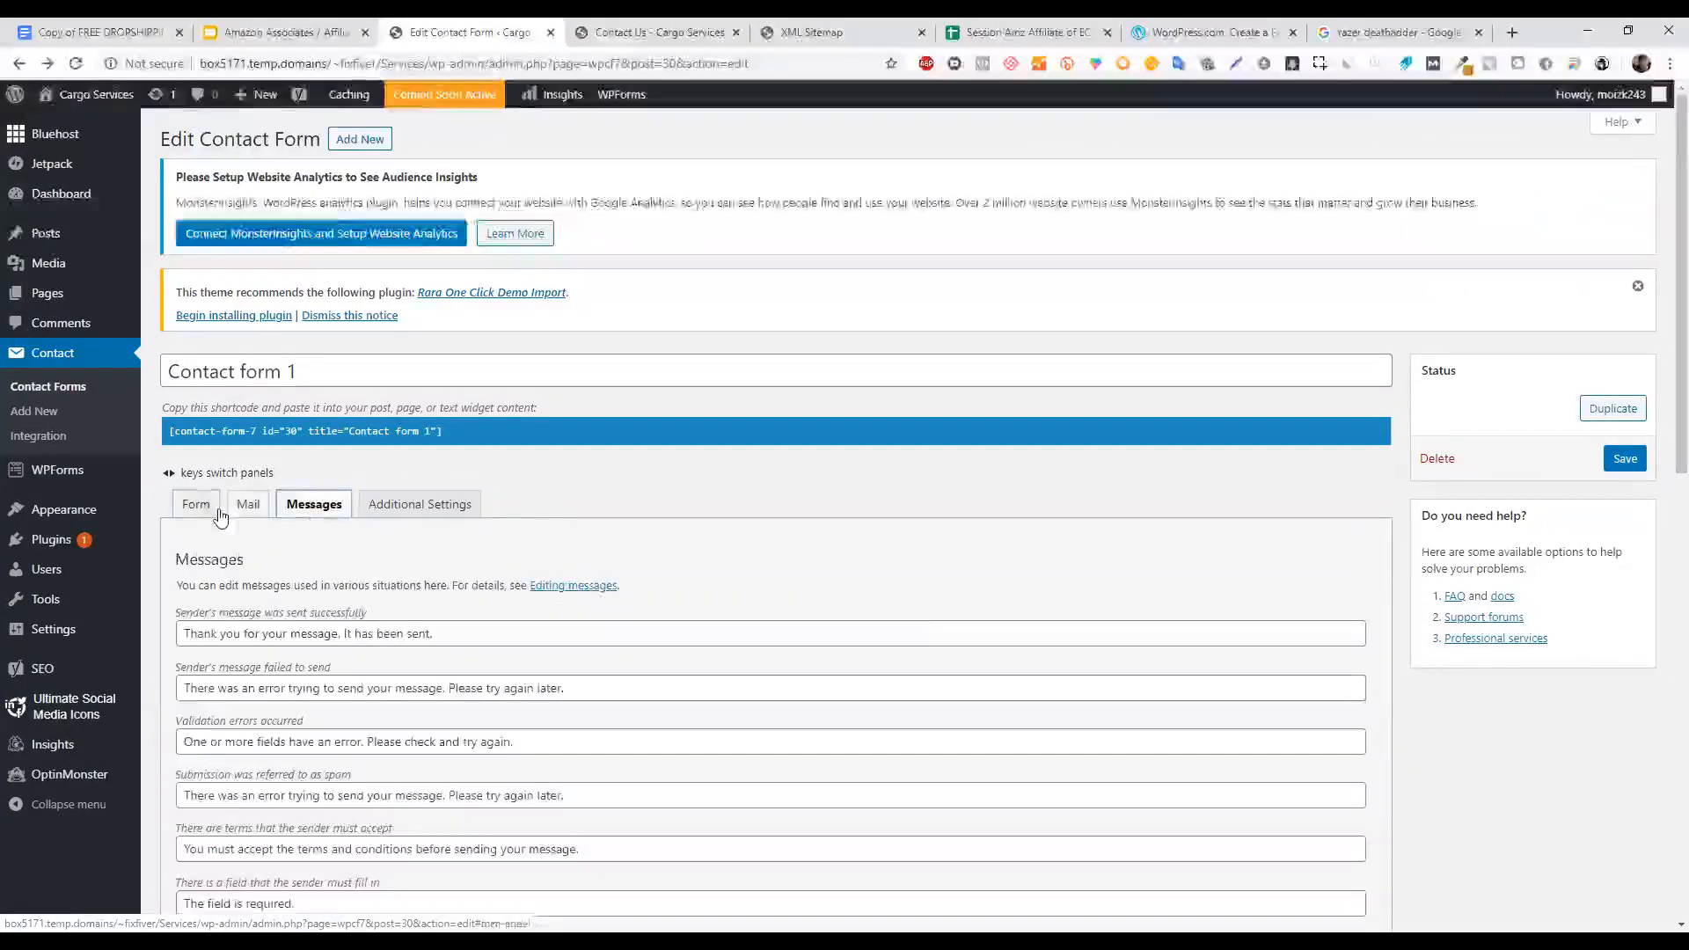
{"action": "left_click", "coordinate": [204, 507]}
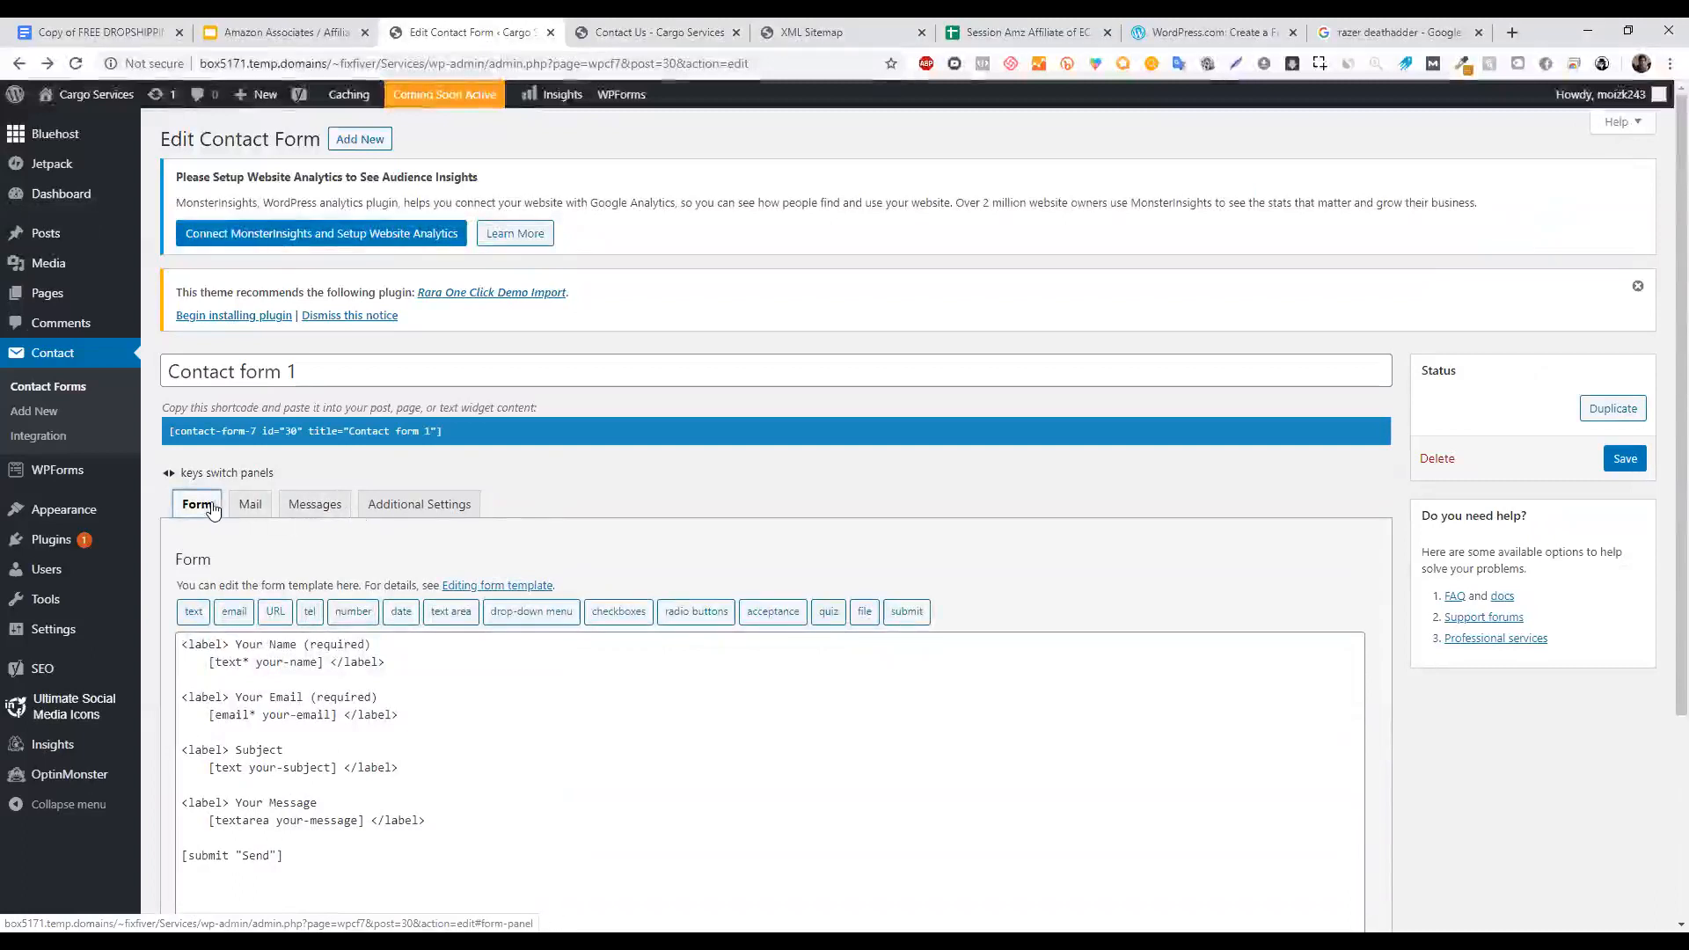
{"action": "left_click", "coordinate": [253, 508]}
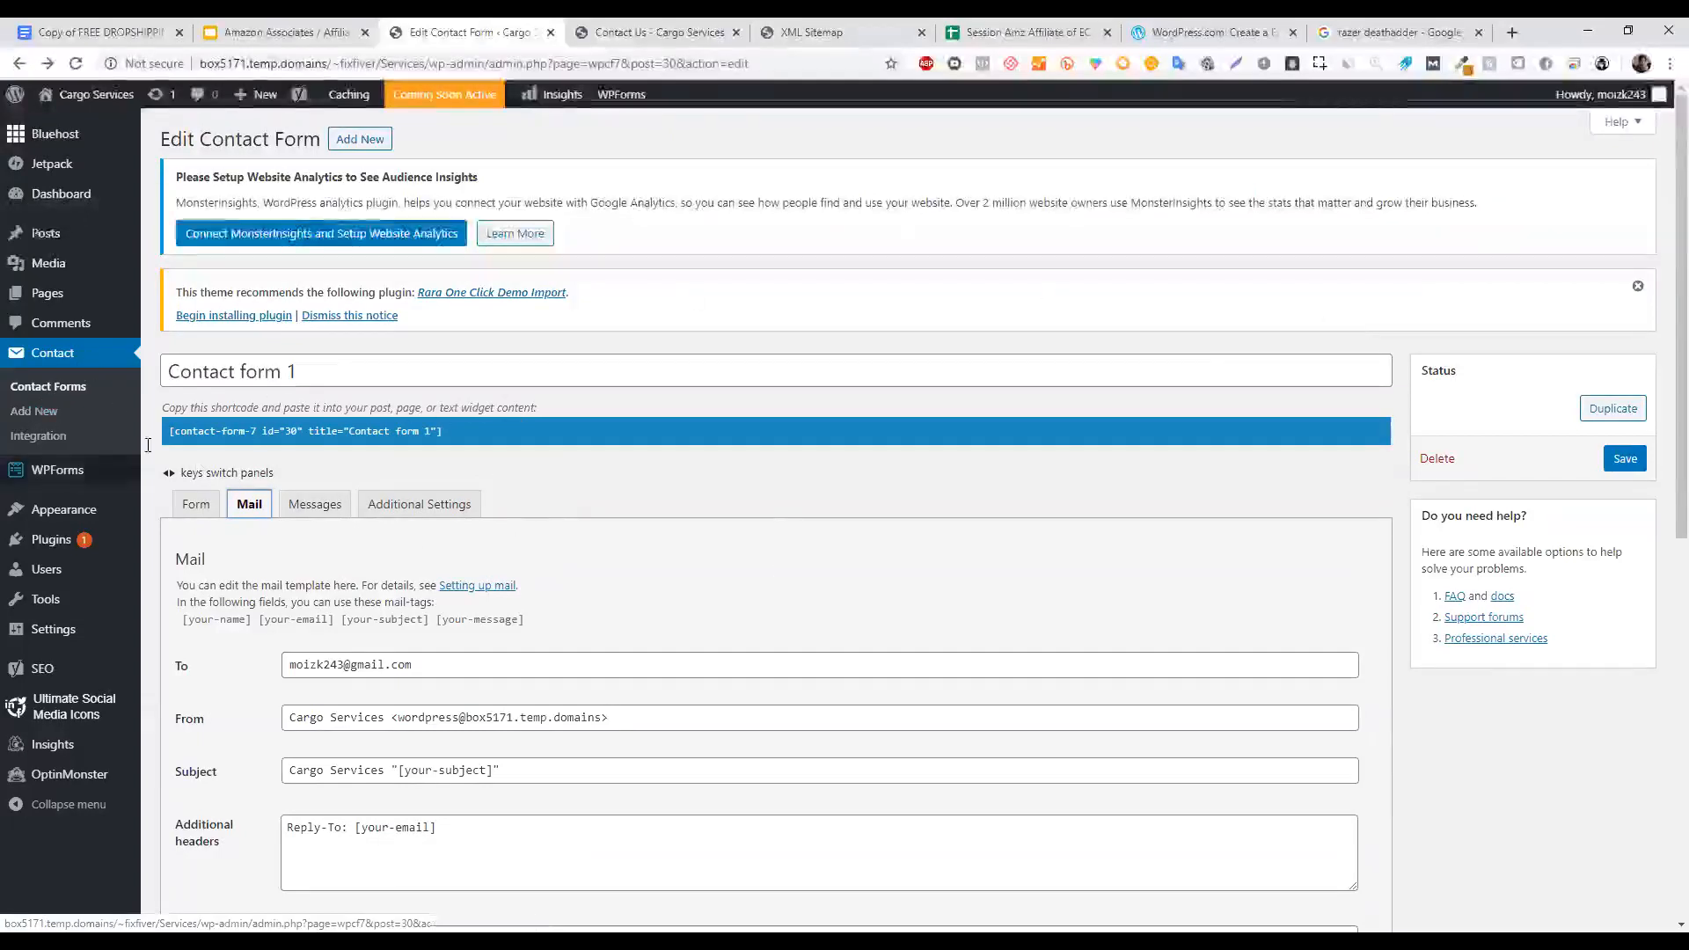
{"action": "left_click", "coordinate": [100, 437]}
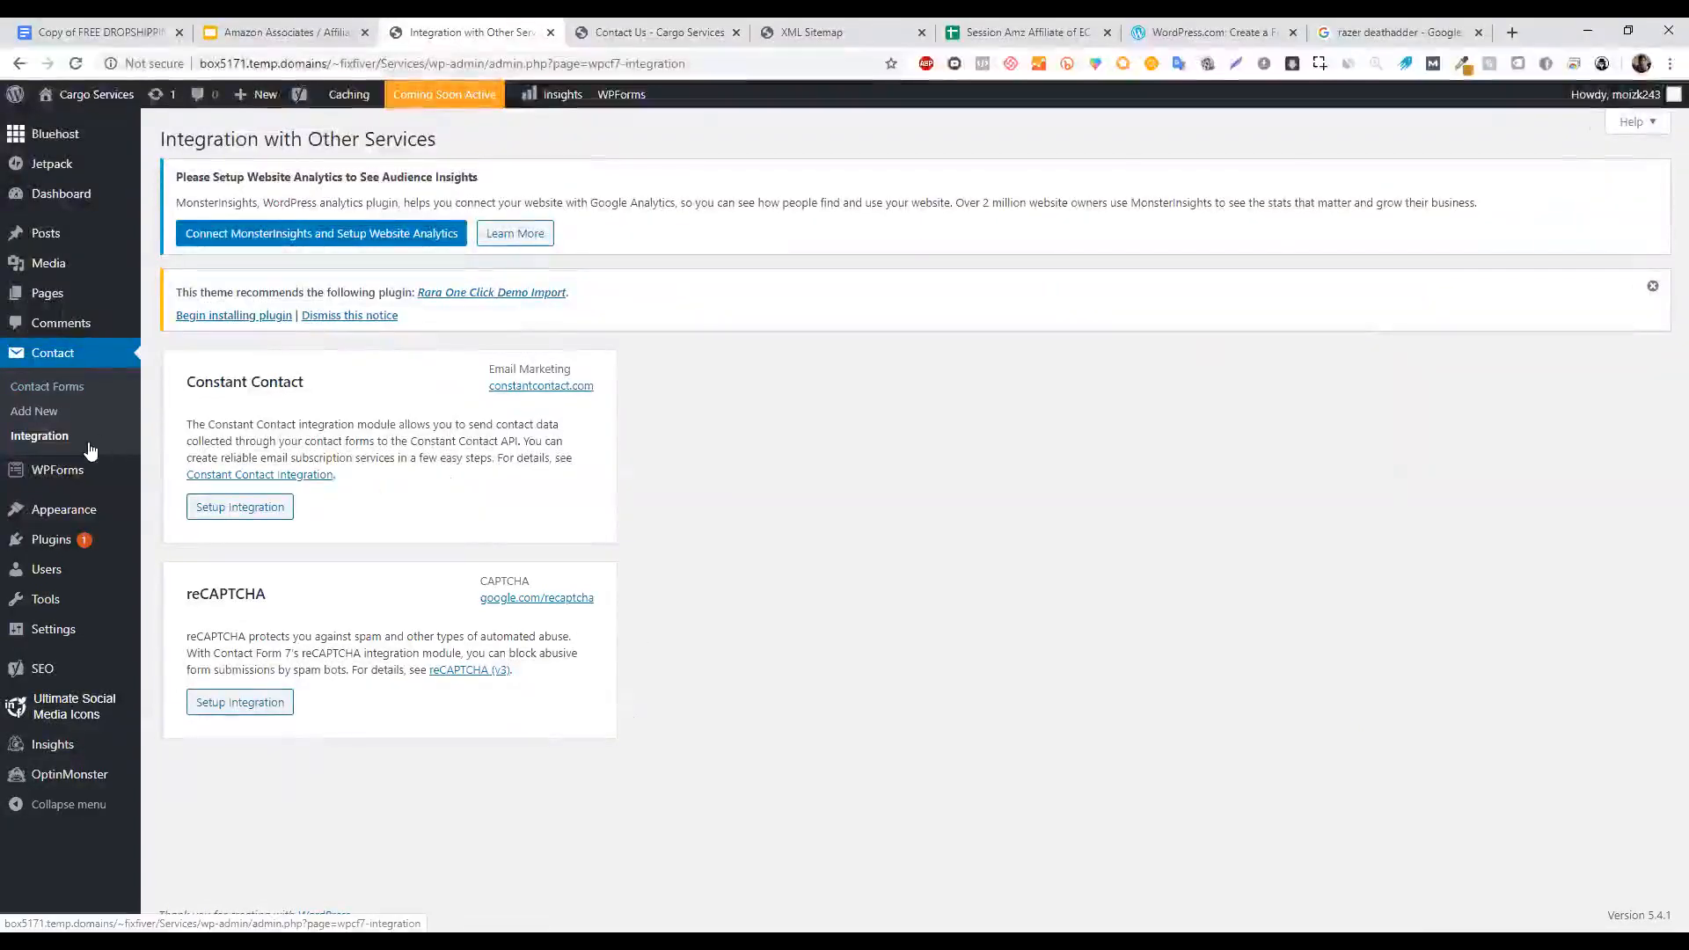
Start the reCAPTCHA integration setup, focus the Site Key field, then open the reCAPTCHA (v3) guide.
{"action": "left_click", "coordinate": [251, 706]}
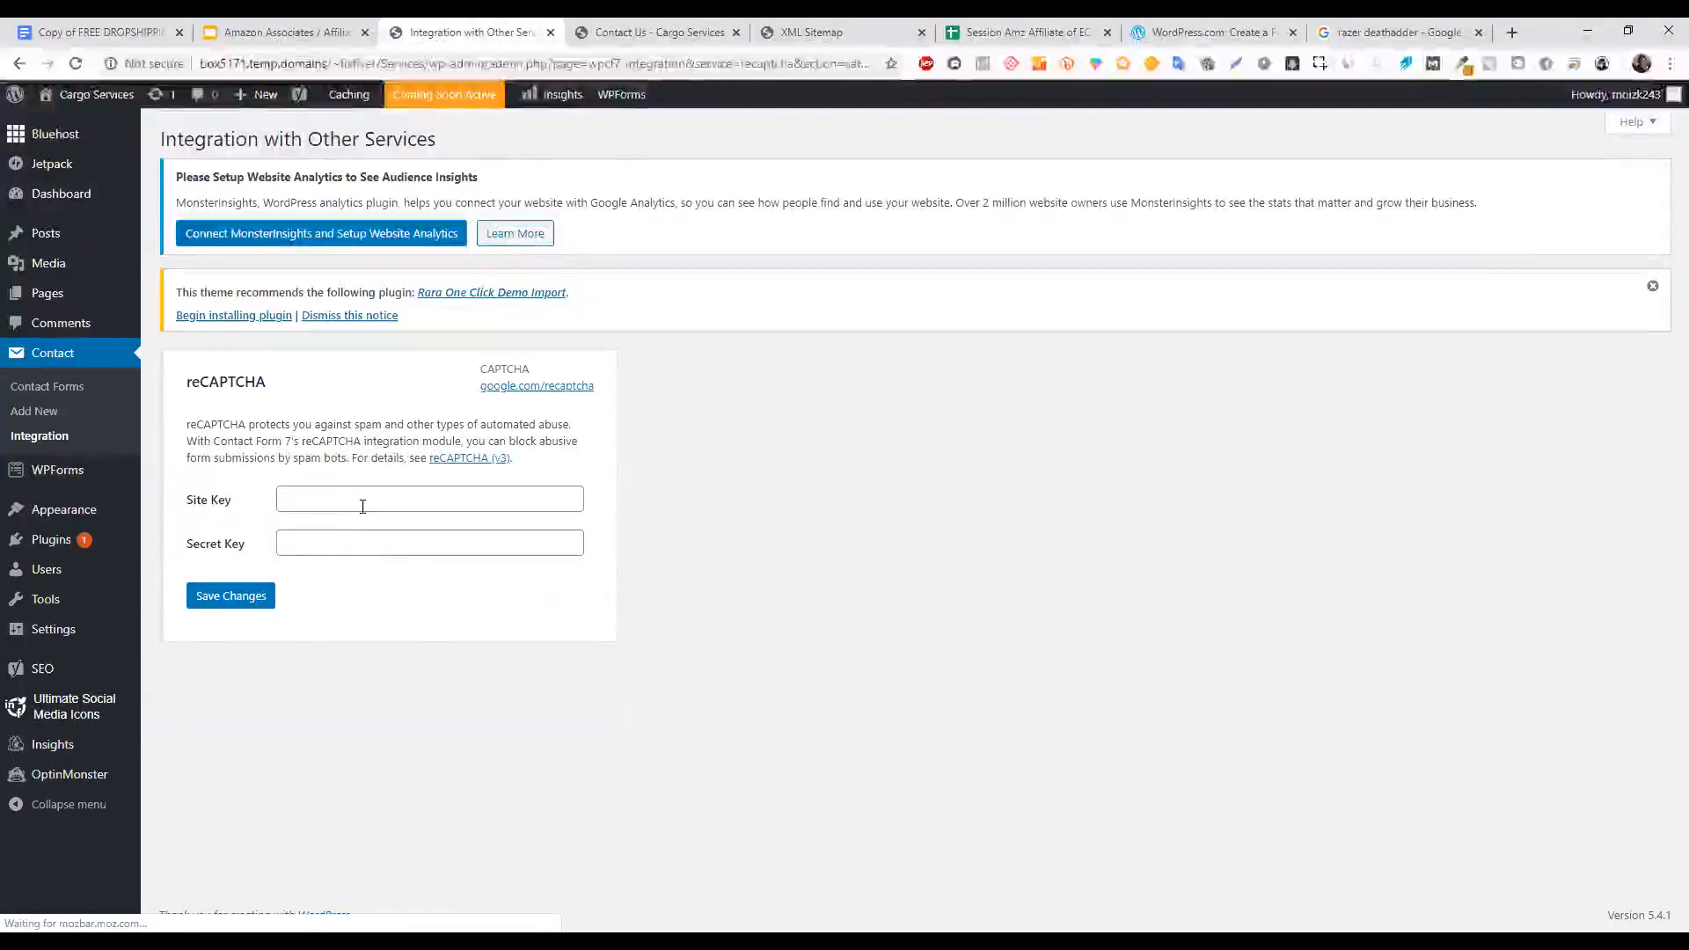
{"action": "left_click", "coordinate": [367, 499]}
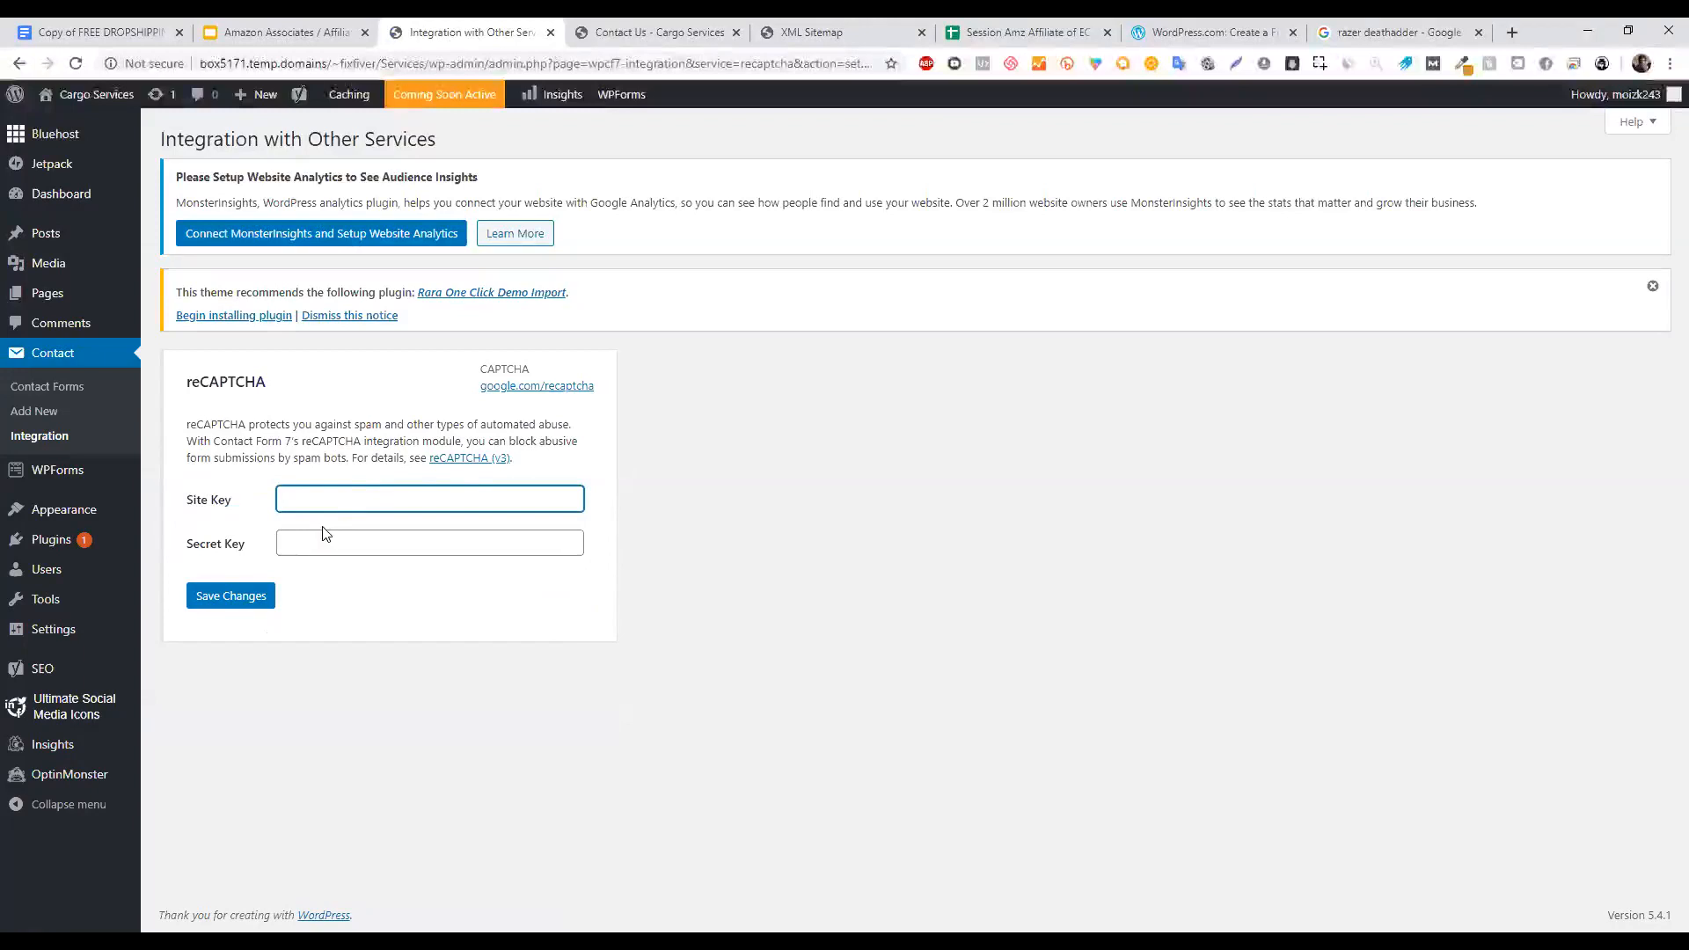
{"action": "left_click", "coordinate": [463, 459]}
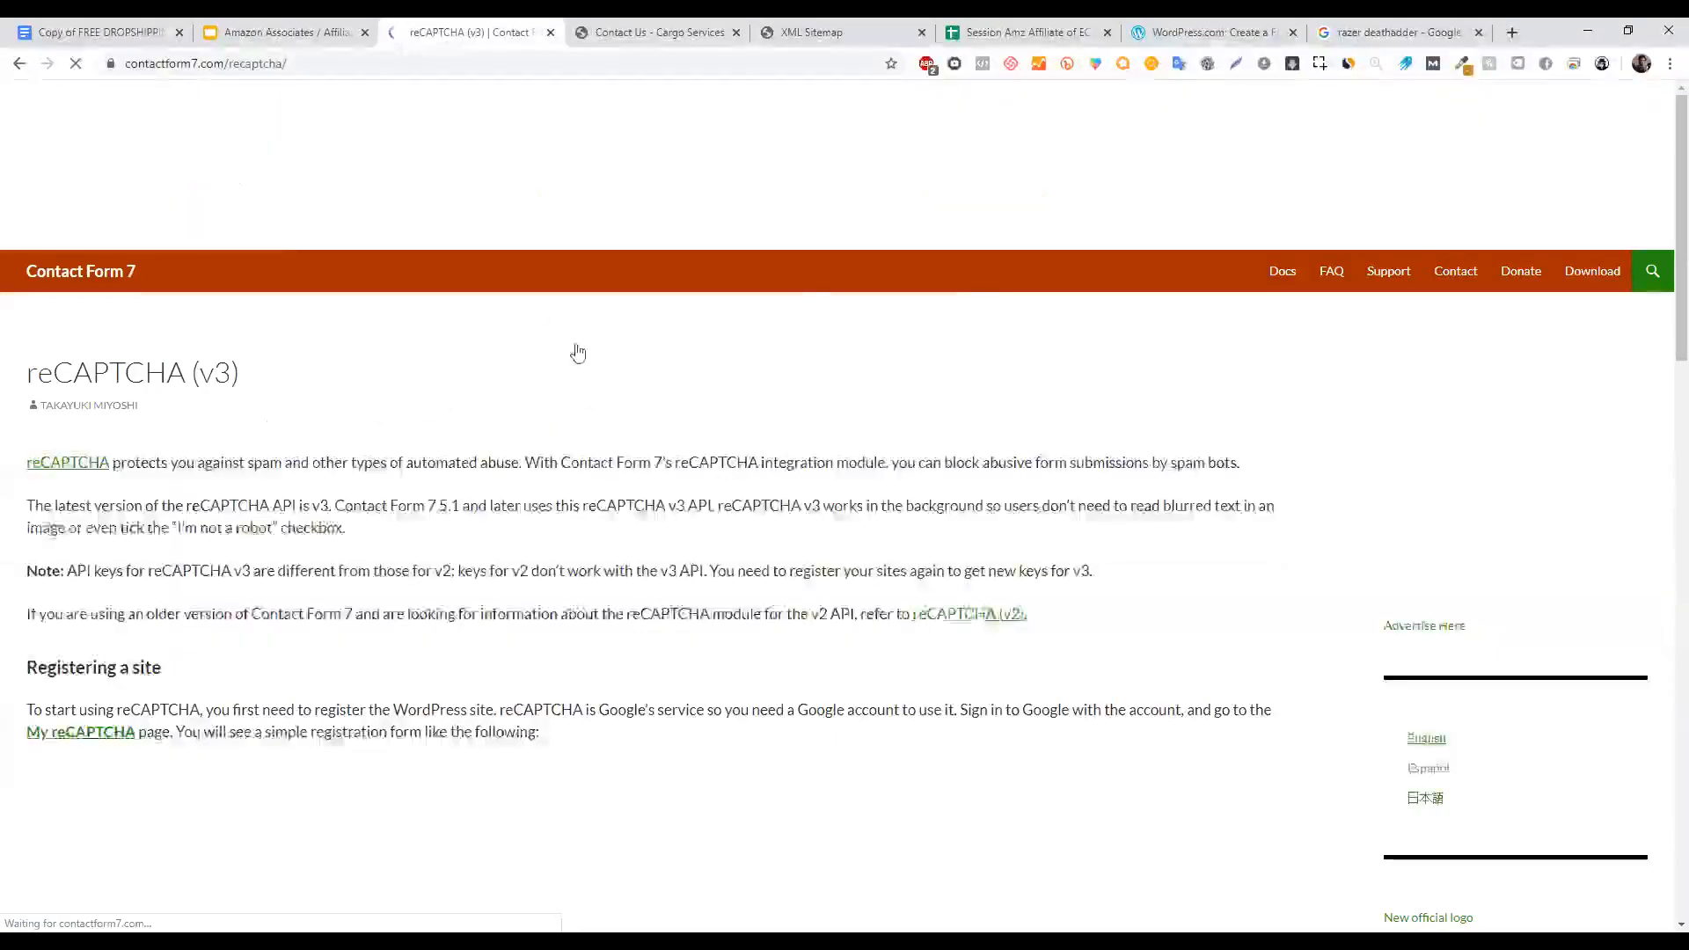
Read the reCAPTCHA (v3) guide down to the API keys section, then return to the course slides.
{"action": "scroll", "coordinate": [1244, 216], "scroll_direction": "down", "scroll_amount": 3}
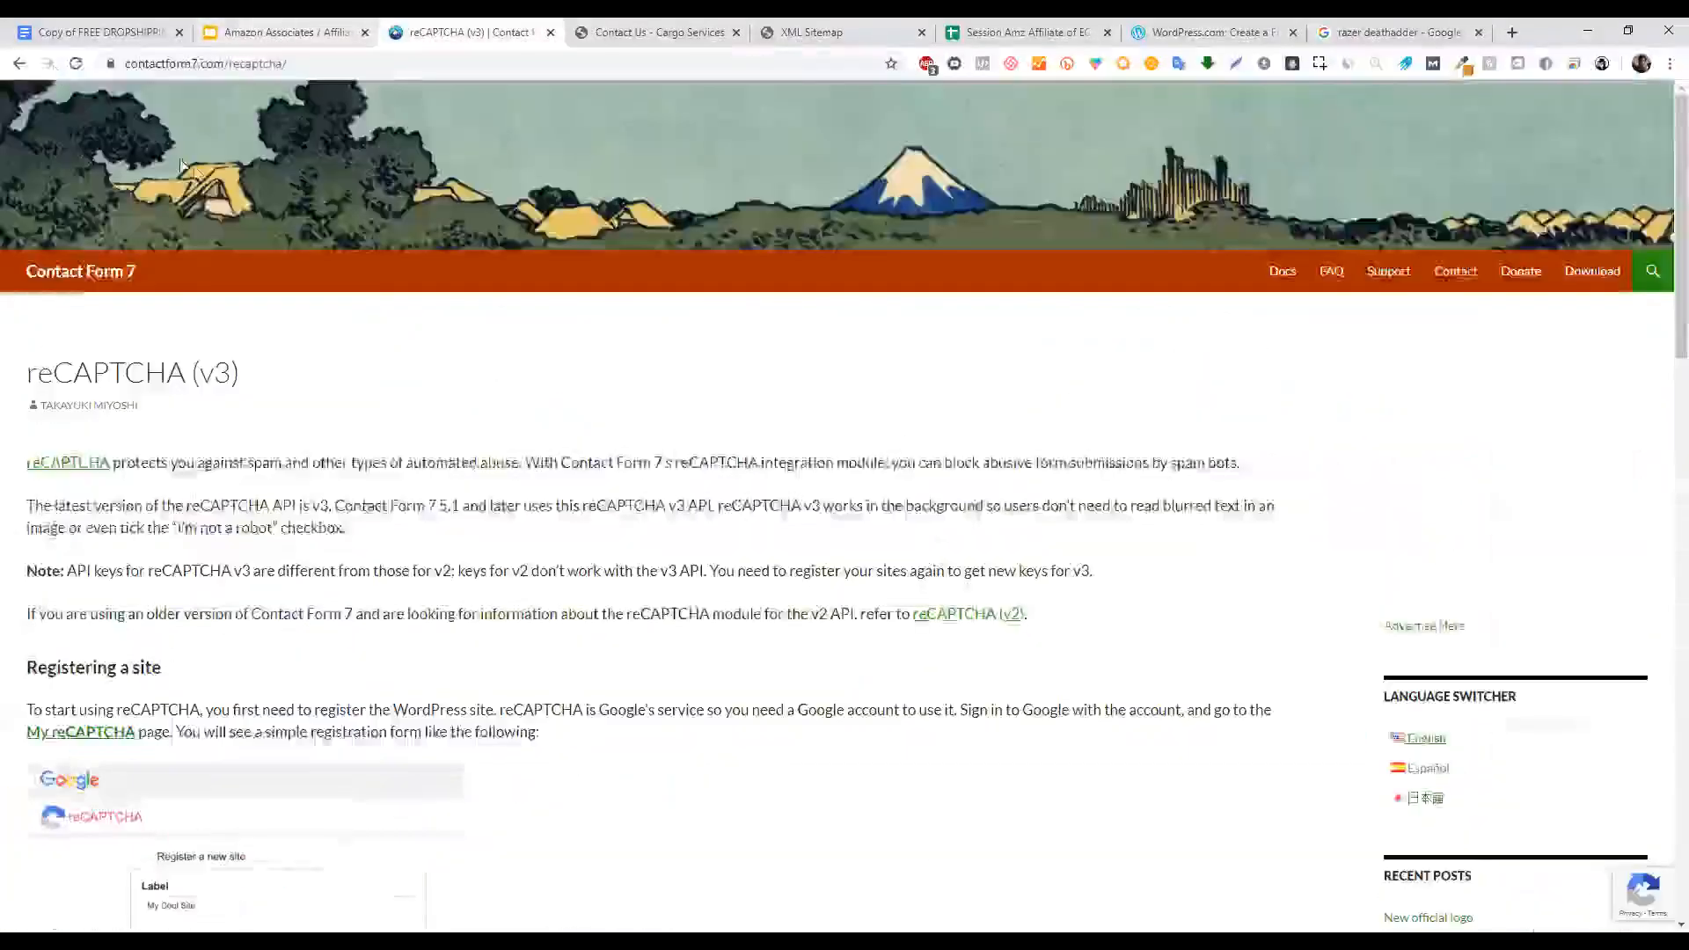
{"action": "key", "text": "alt+Left"}
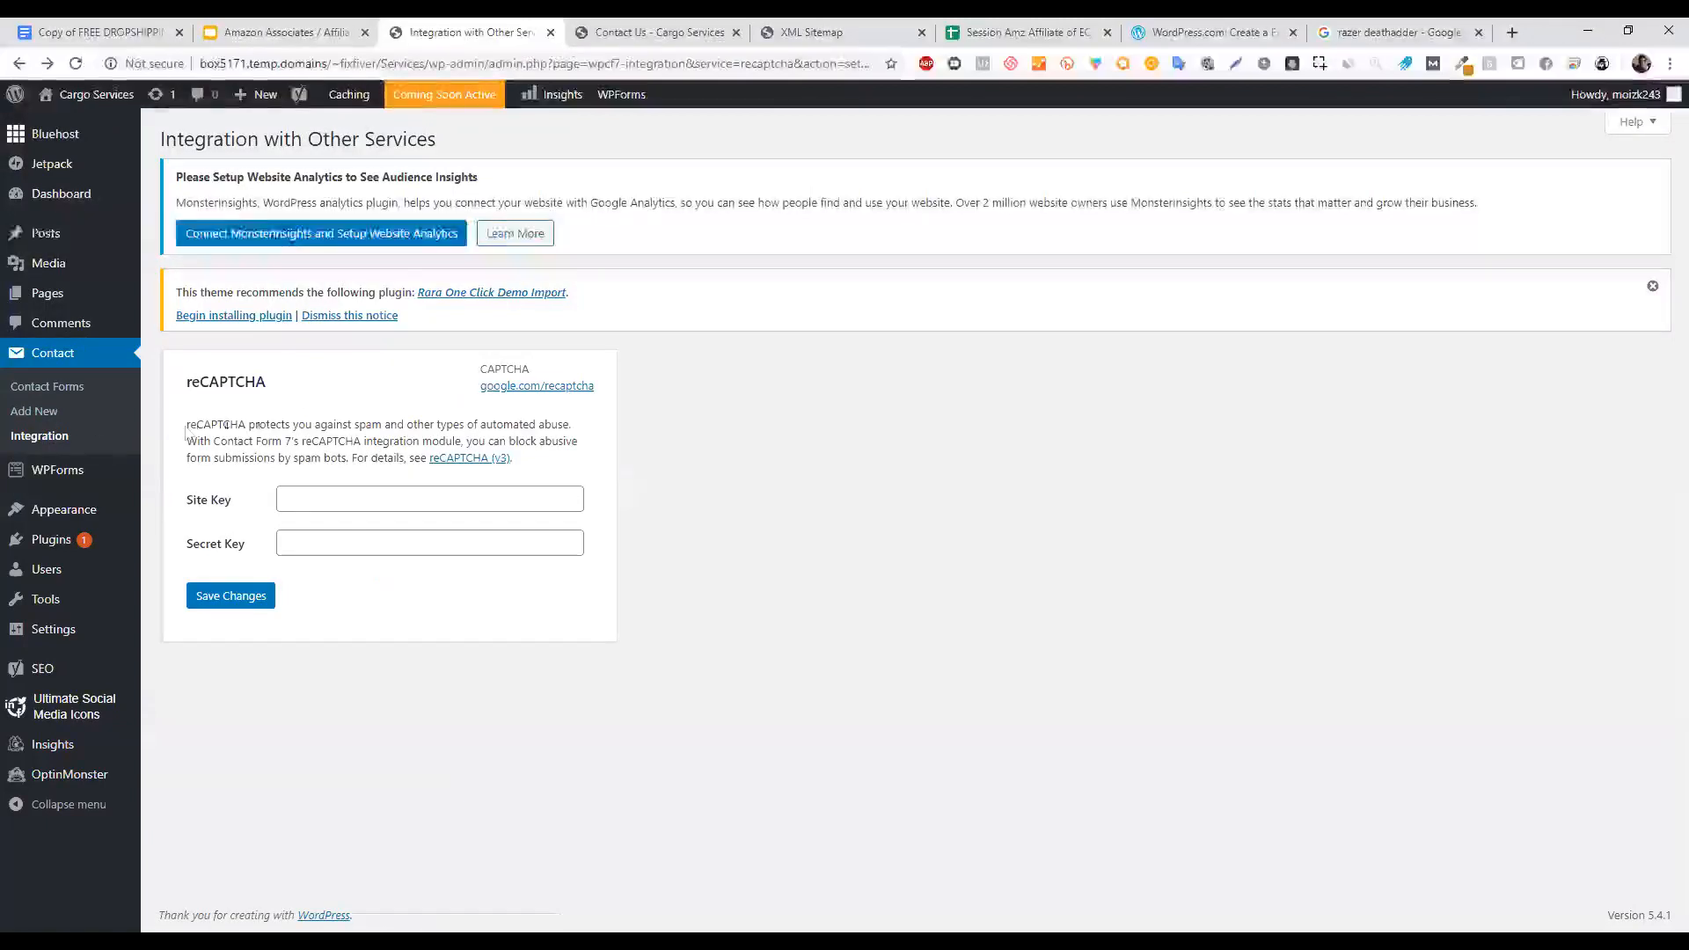
{"action": "left_click", "coordinate": [446, 466]}
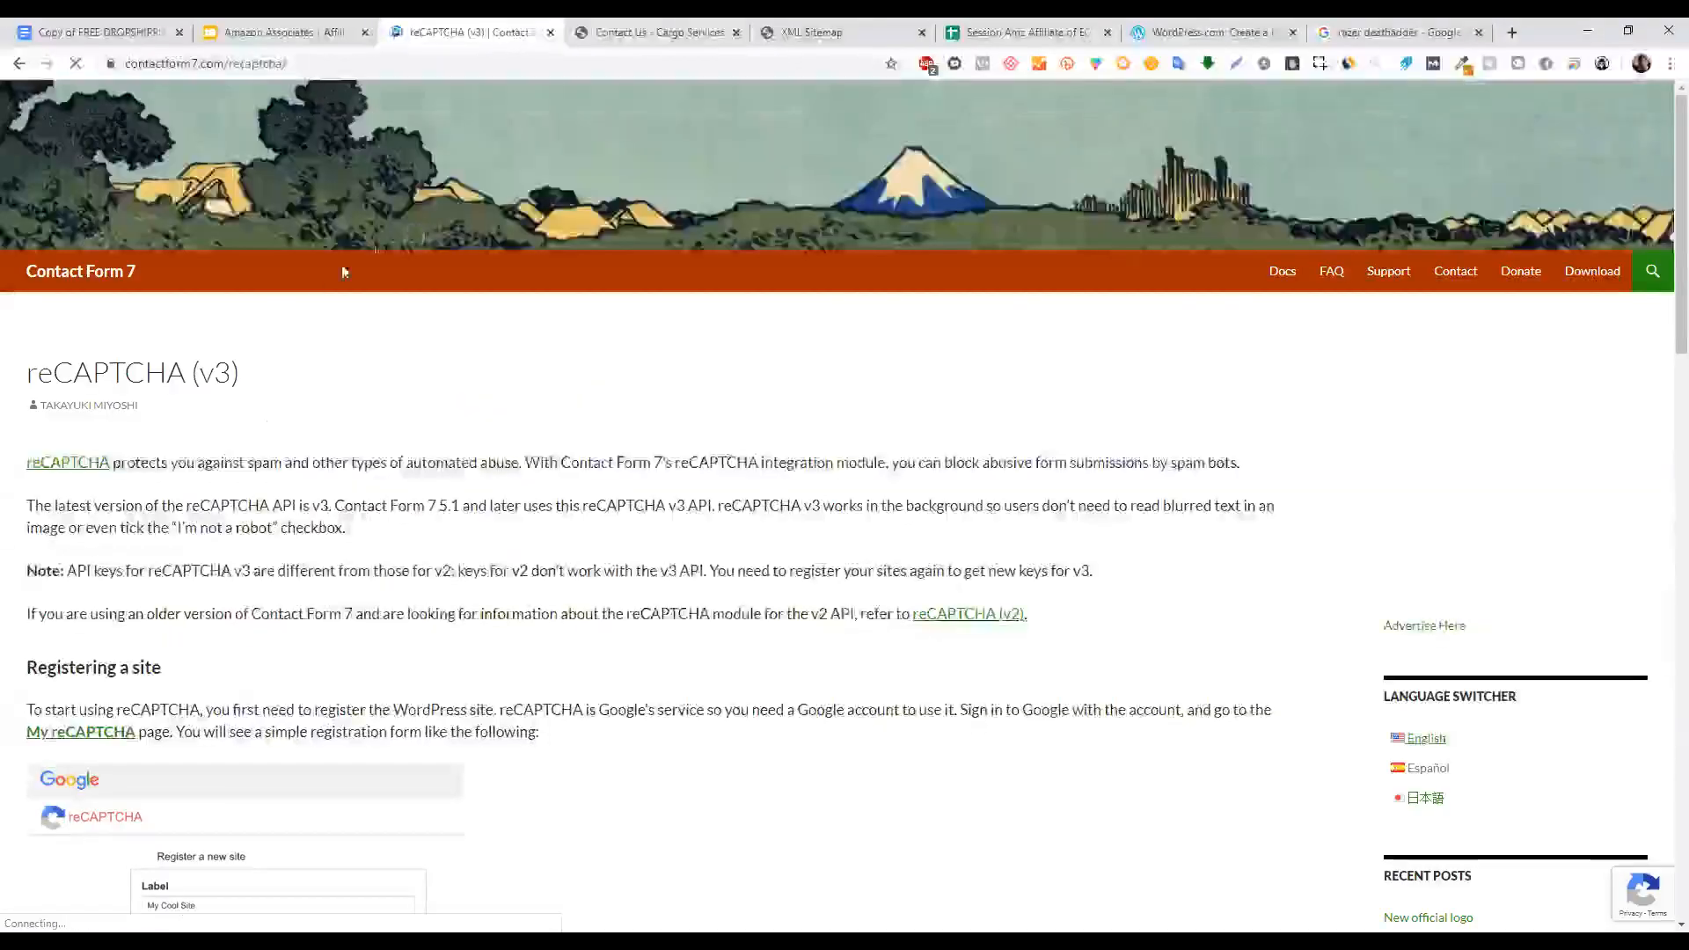
{"action": "scroll", "coordinate": [1663, 291], "scroll_direction": "down", "scroll_amount": 7}
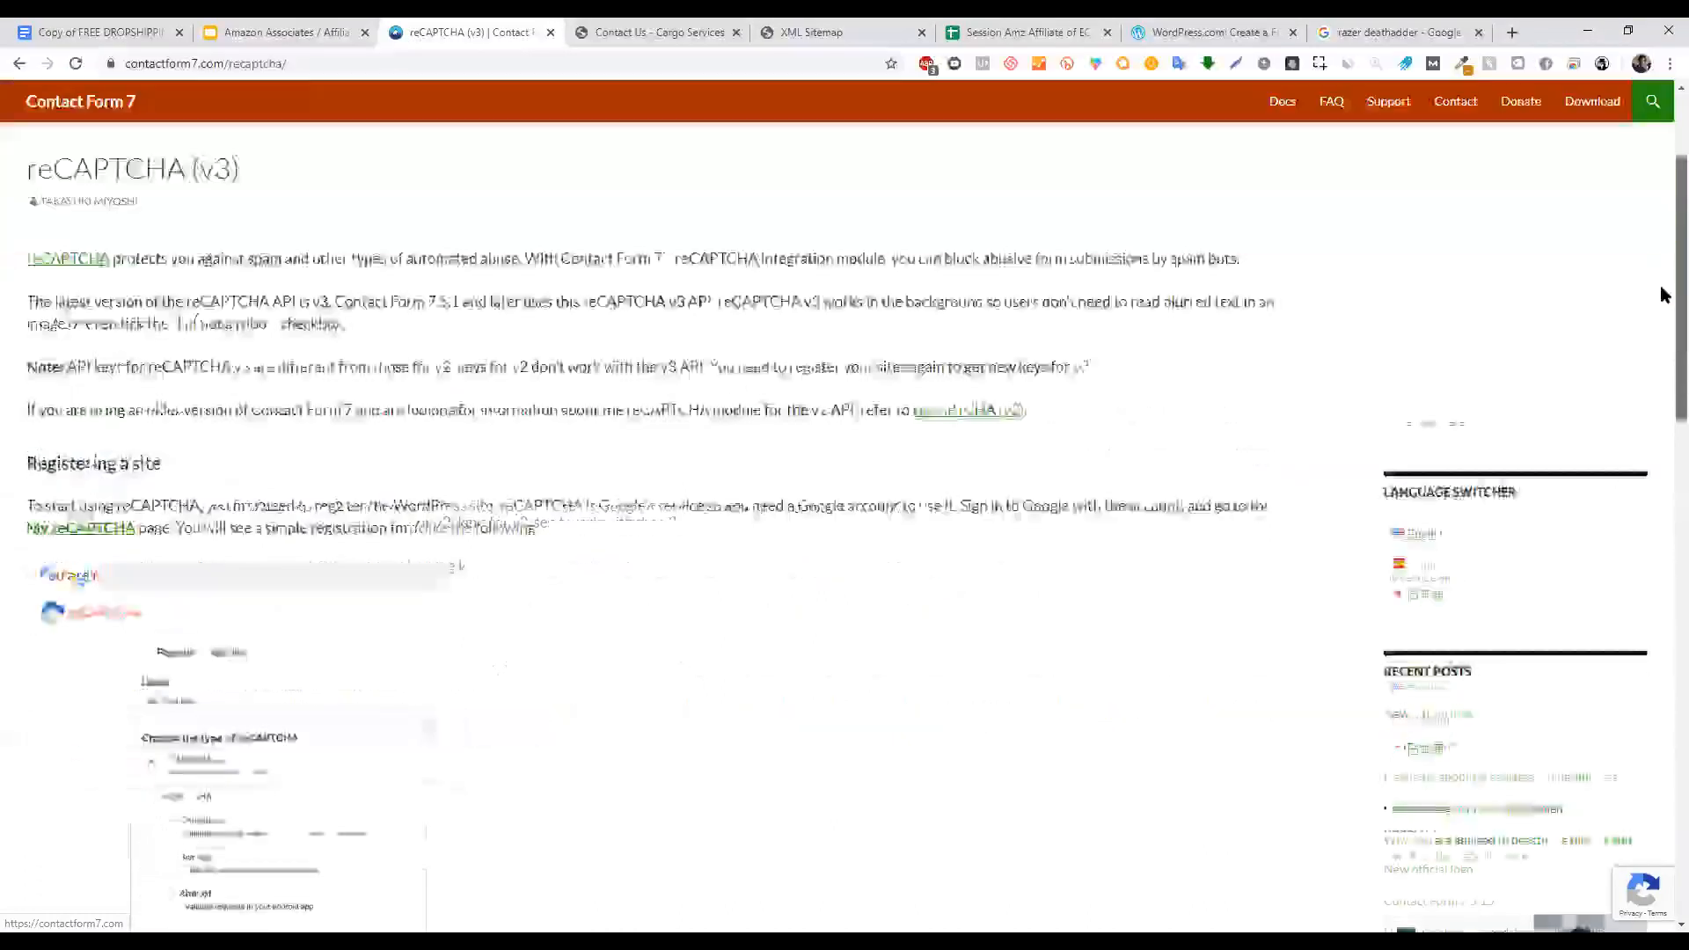
{"action": "scroll", "coordinate": [1663, 350], "scroll_direction": "down", "scroll_amount": 5}
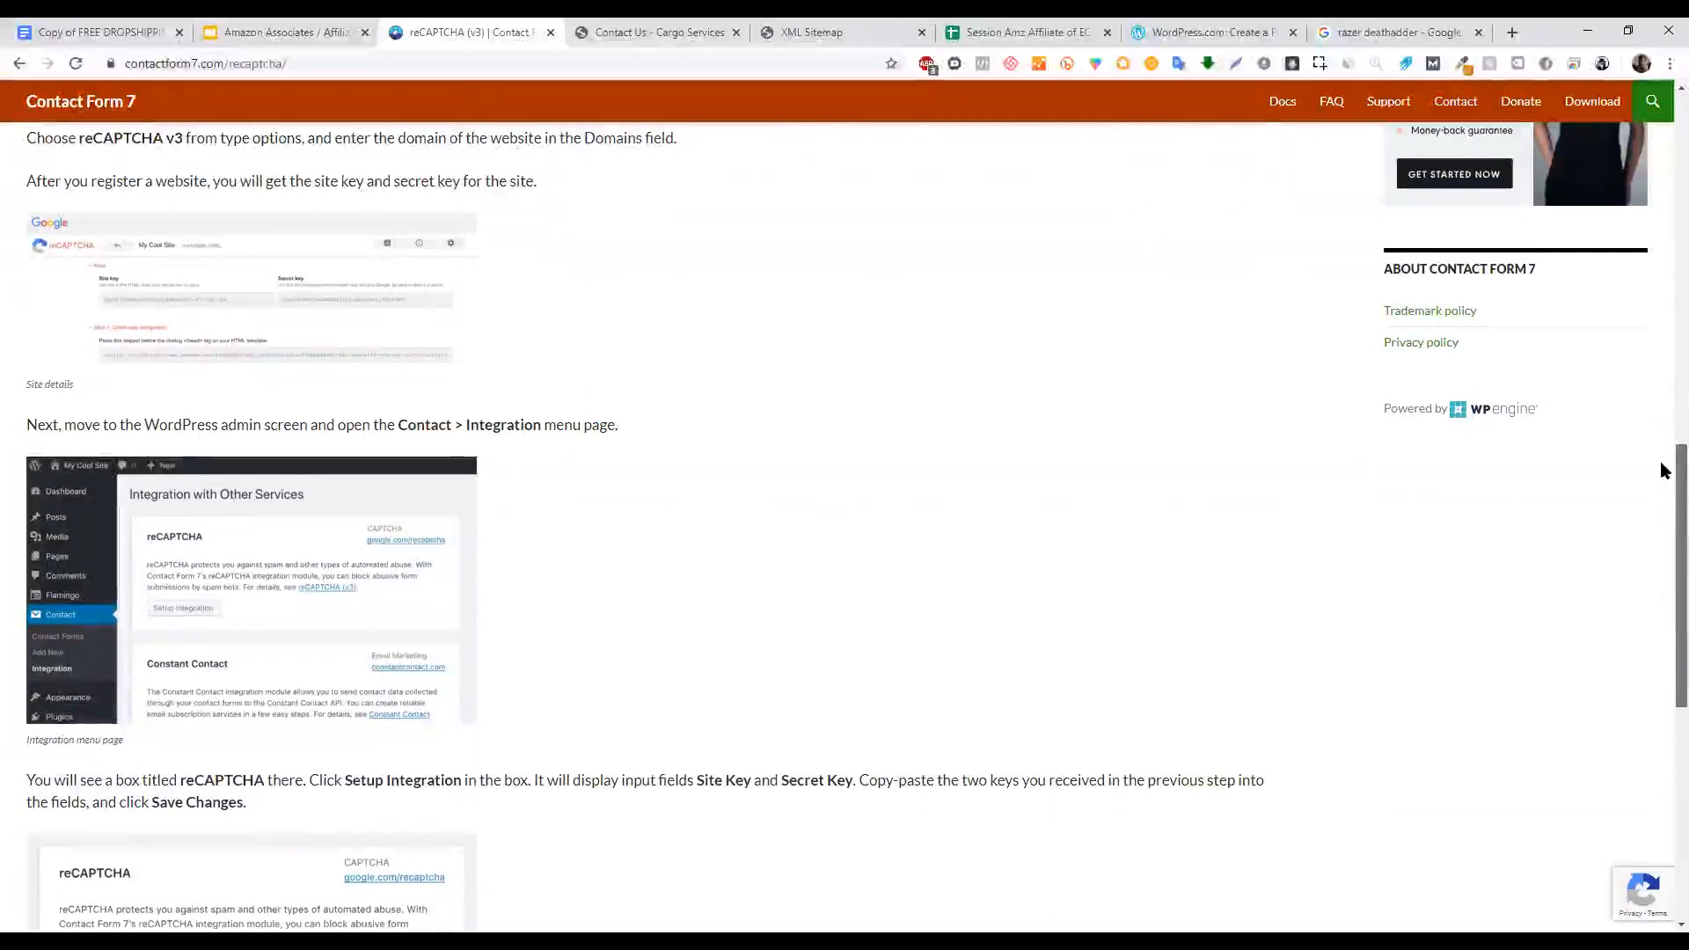
{"action": "scroll", "coordinate": [1663, 493], "scroll_direction": "down", "scroll_amount": 5}
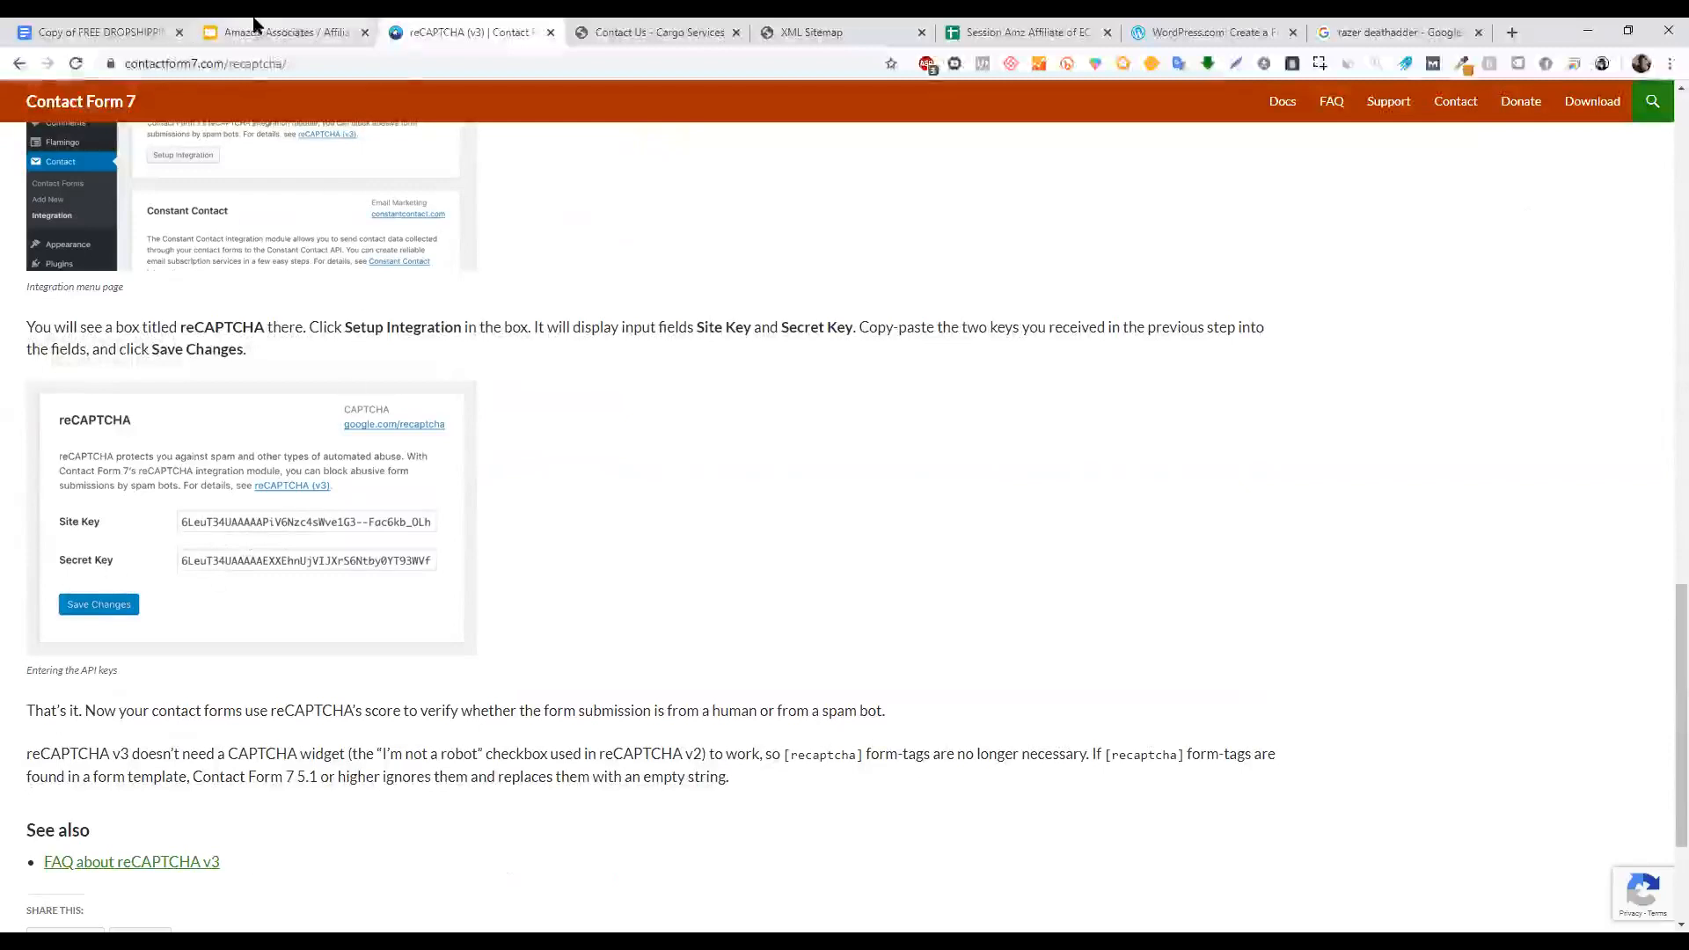
{"action": "left_click", "coordinate": [344, 27]}
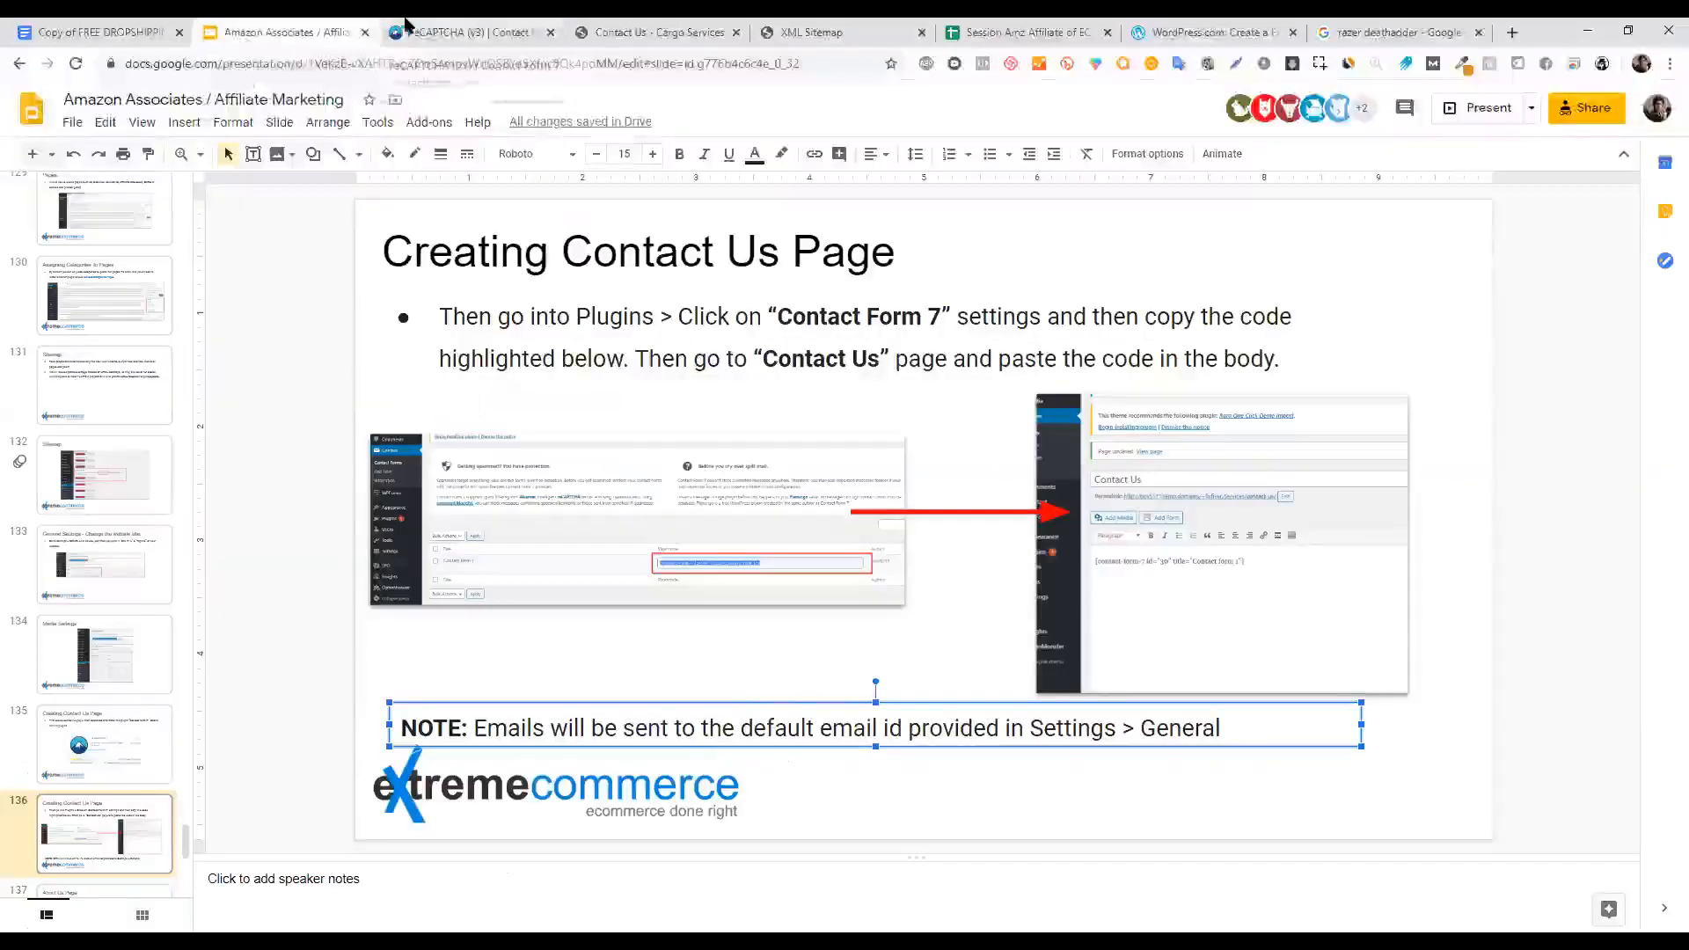
Return to the reCAPTCHA integration page, then open the site's Settings > General page.
{"action": "left_click", "coordinate": [462, 31]}
{"action": "left_click", "coordinate": [15, 67]}
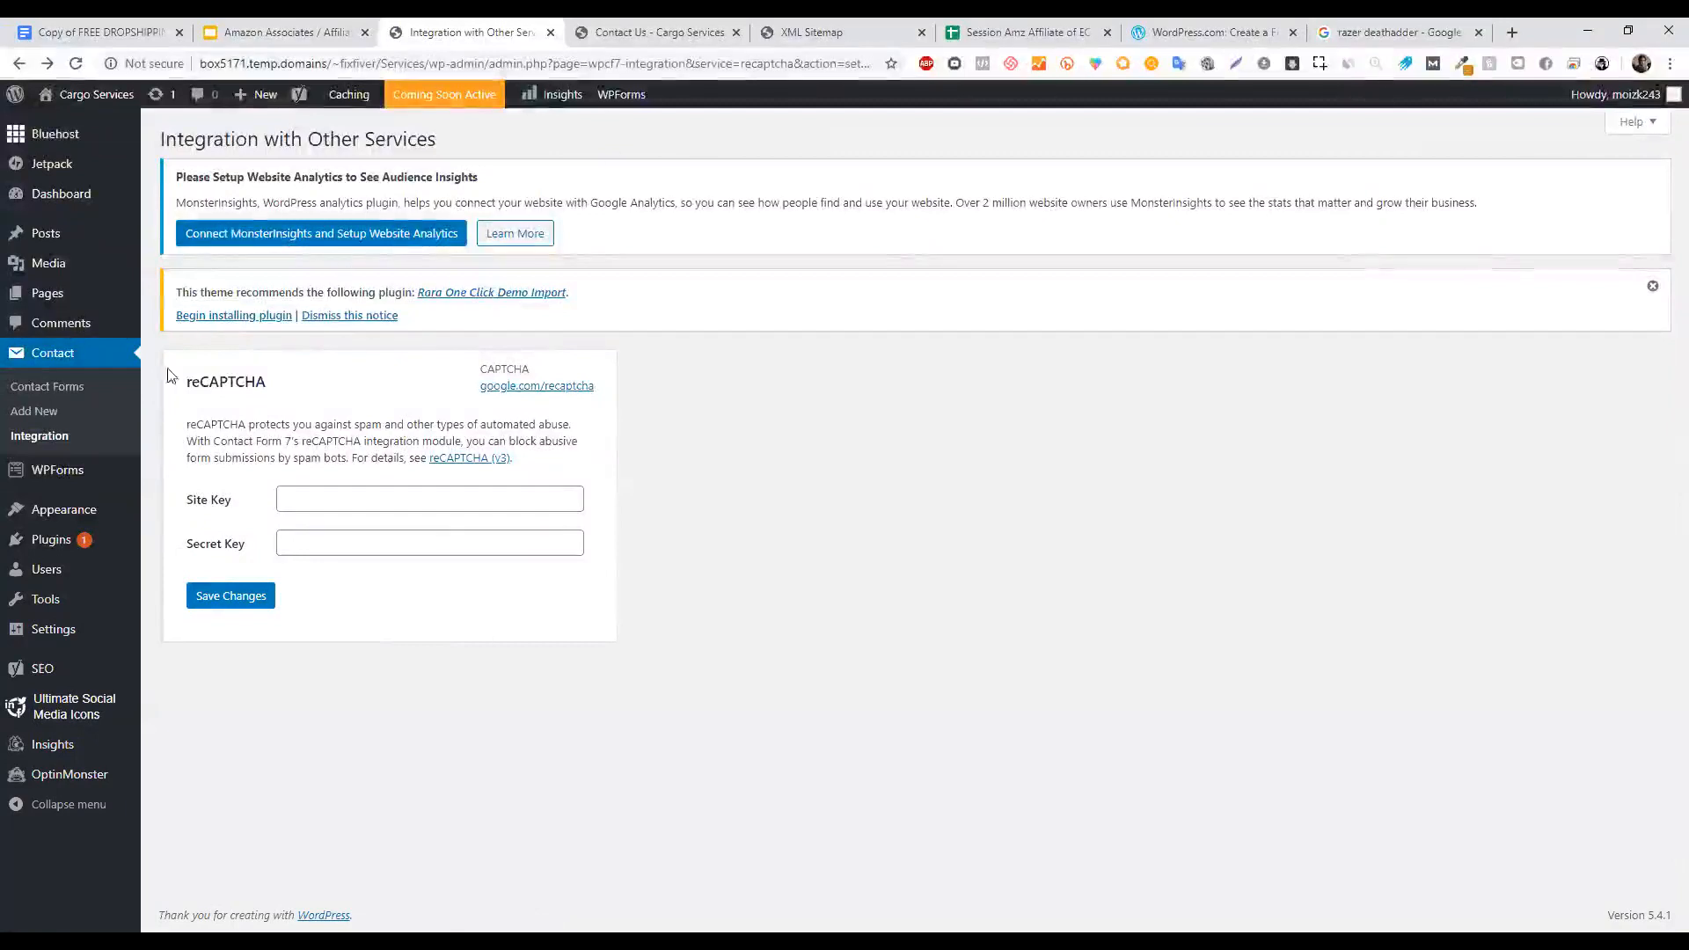
{"action": "left_click", "coordinate": [174, 634]}
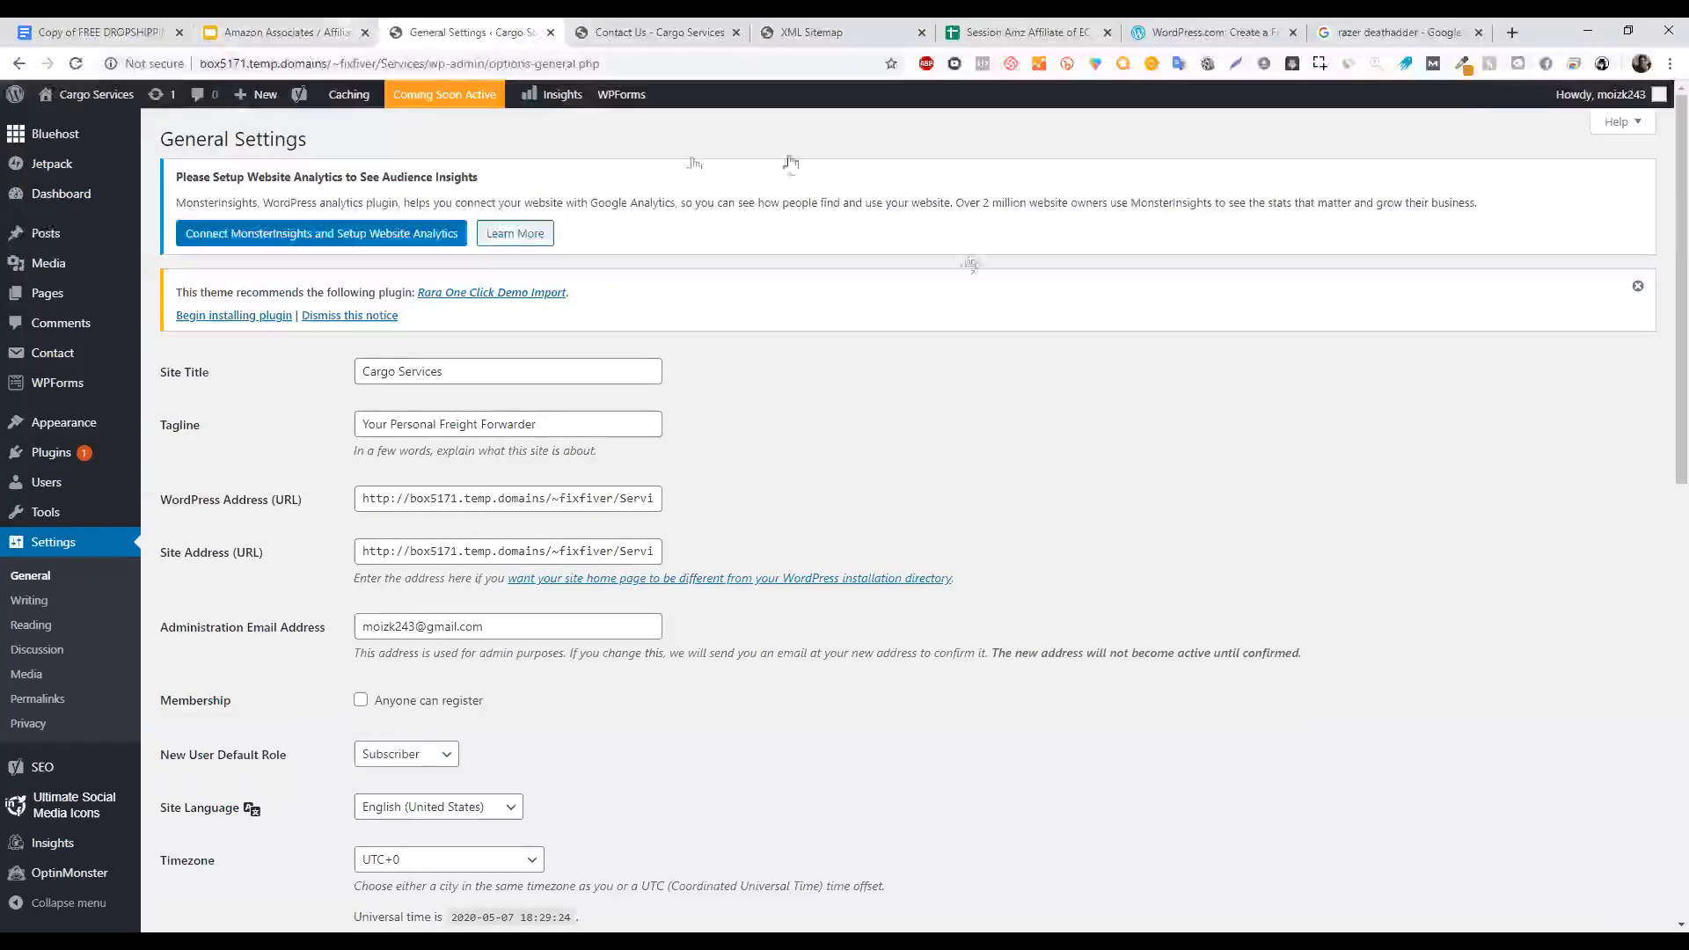
Present the course slide deck full screen and advance to slide 137, 'About Us Page'.
{"action": "left_click", "coordinate": [281, 32]}
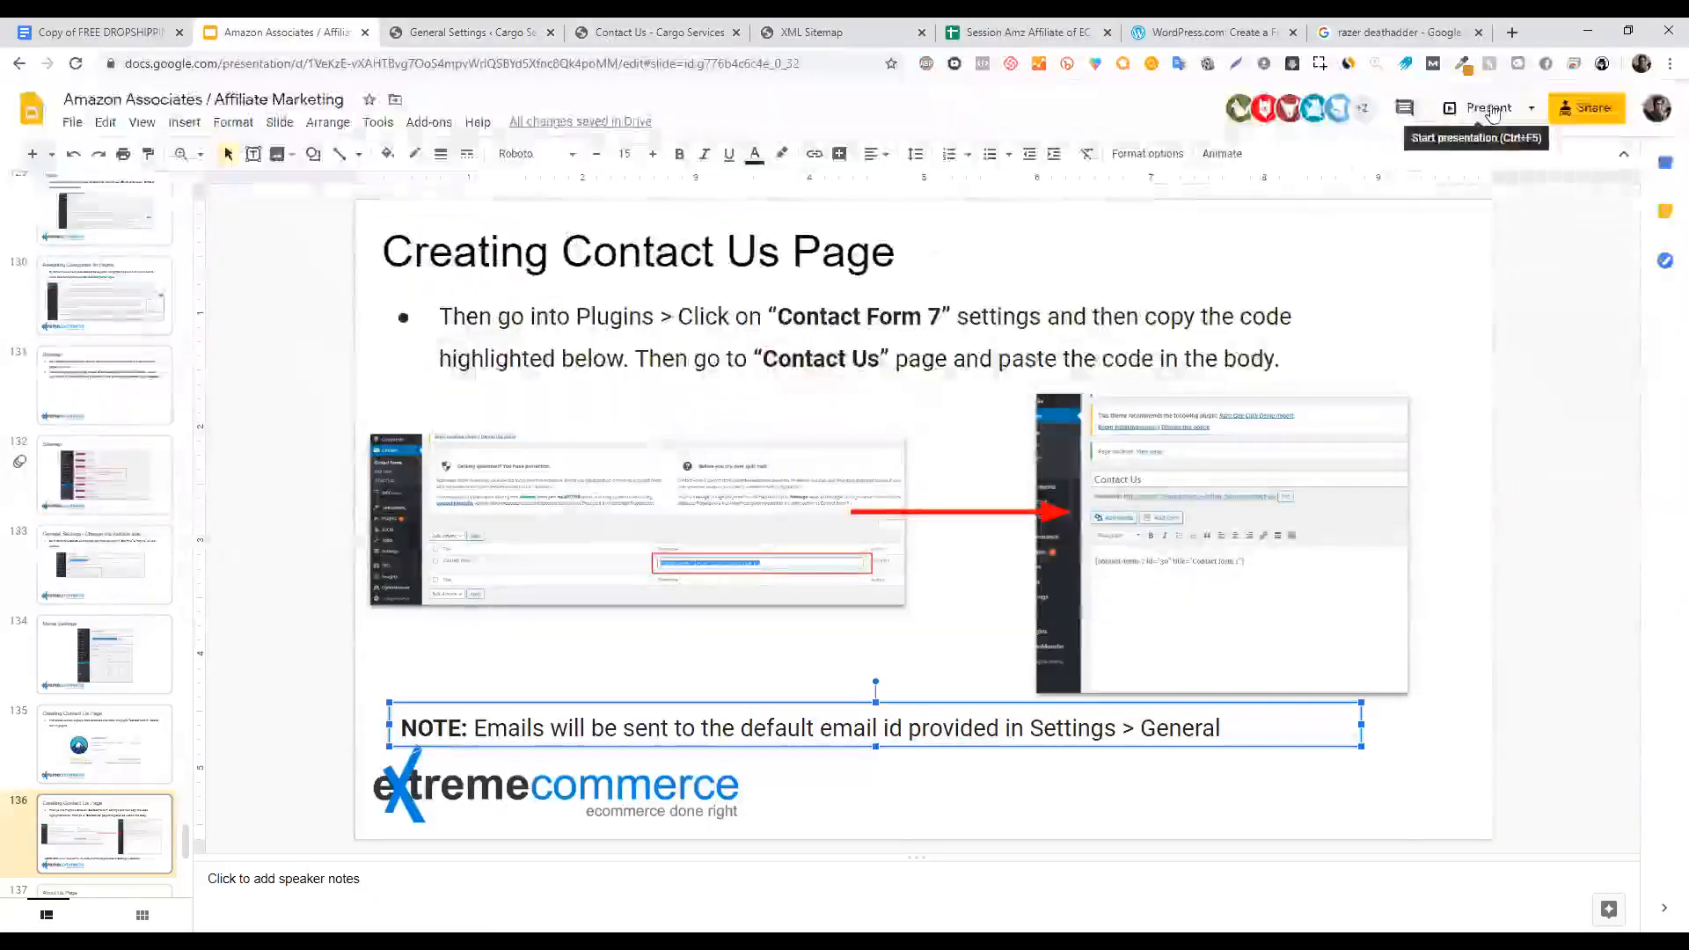
{"action": "left_click", "coordinate": [1490, 108]}
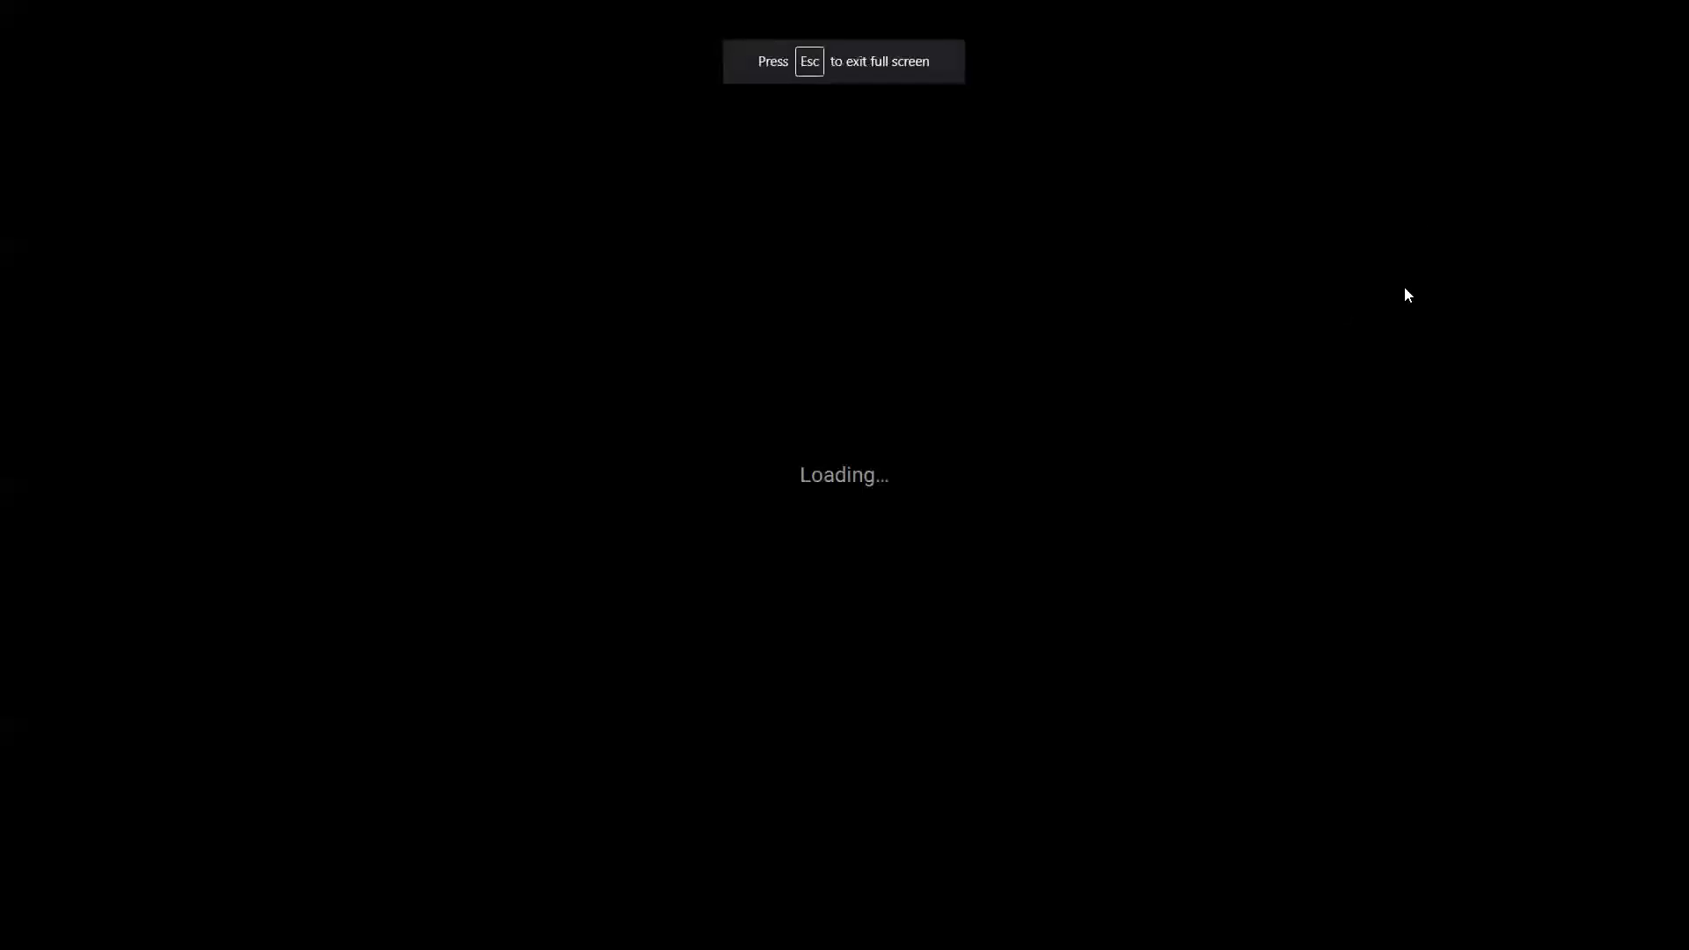
{"action": "key", "text": "Right"}
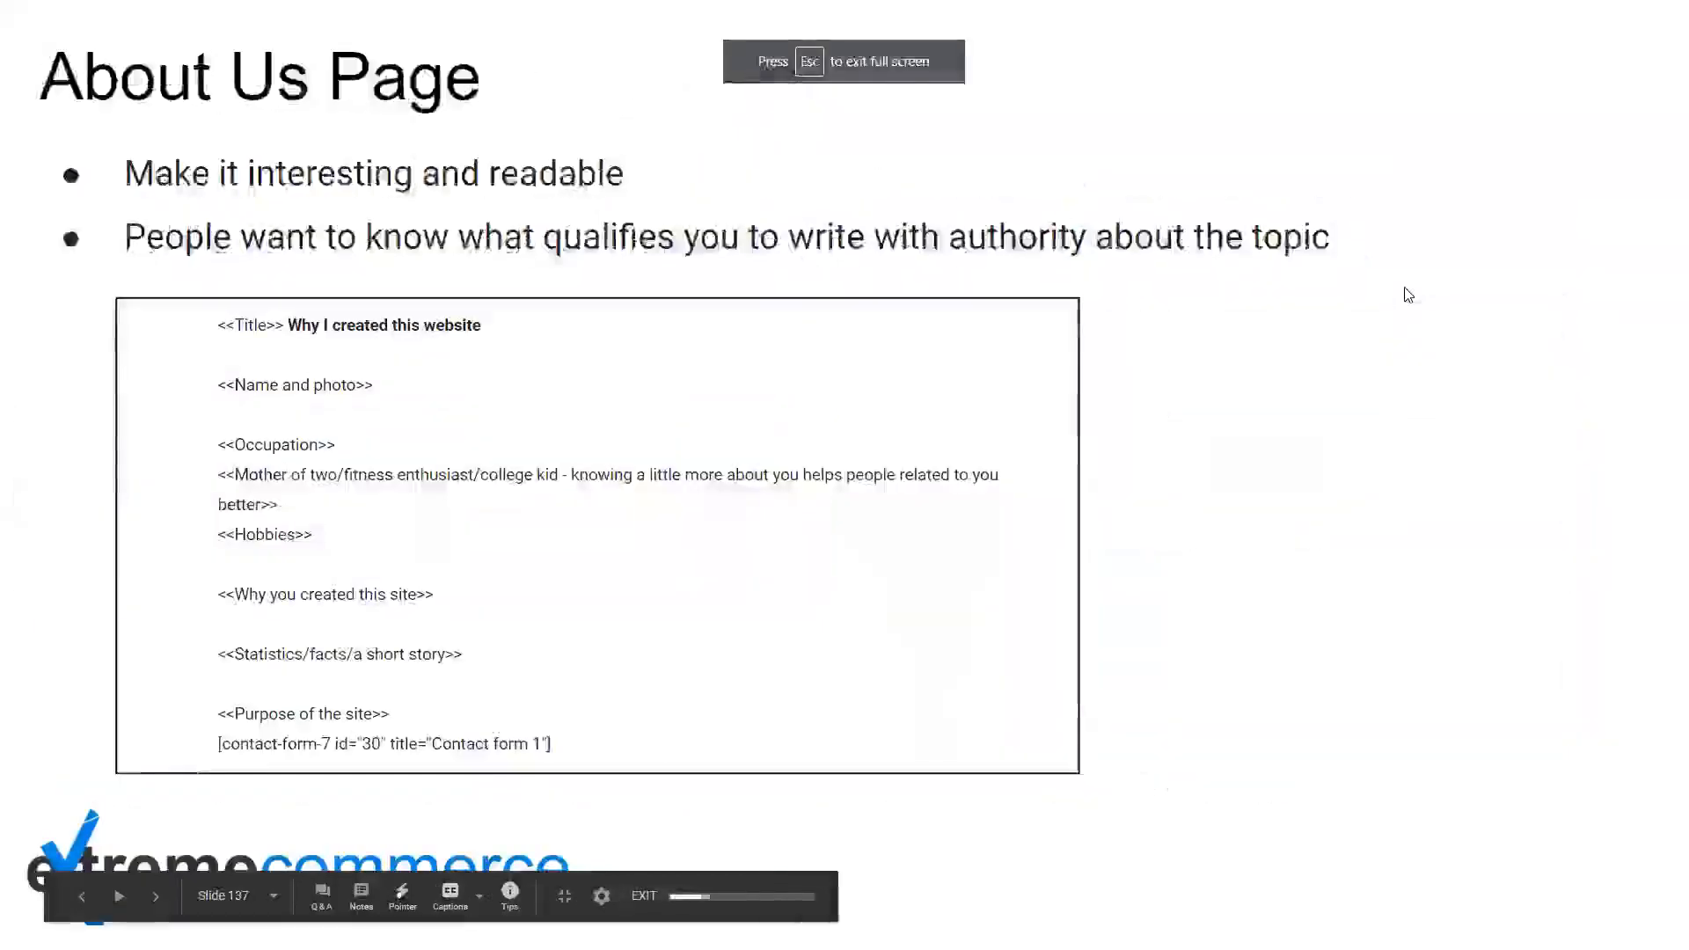
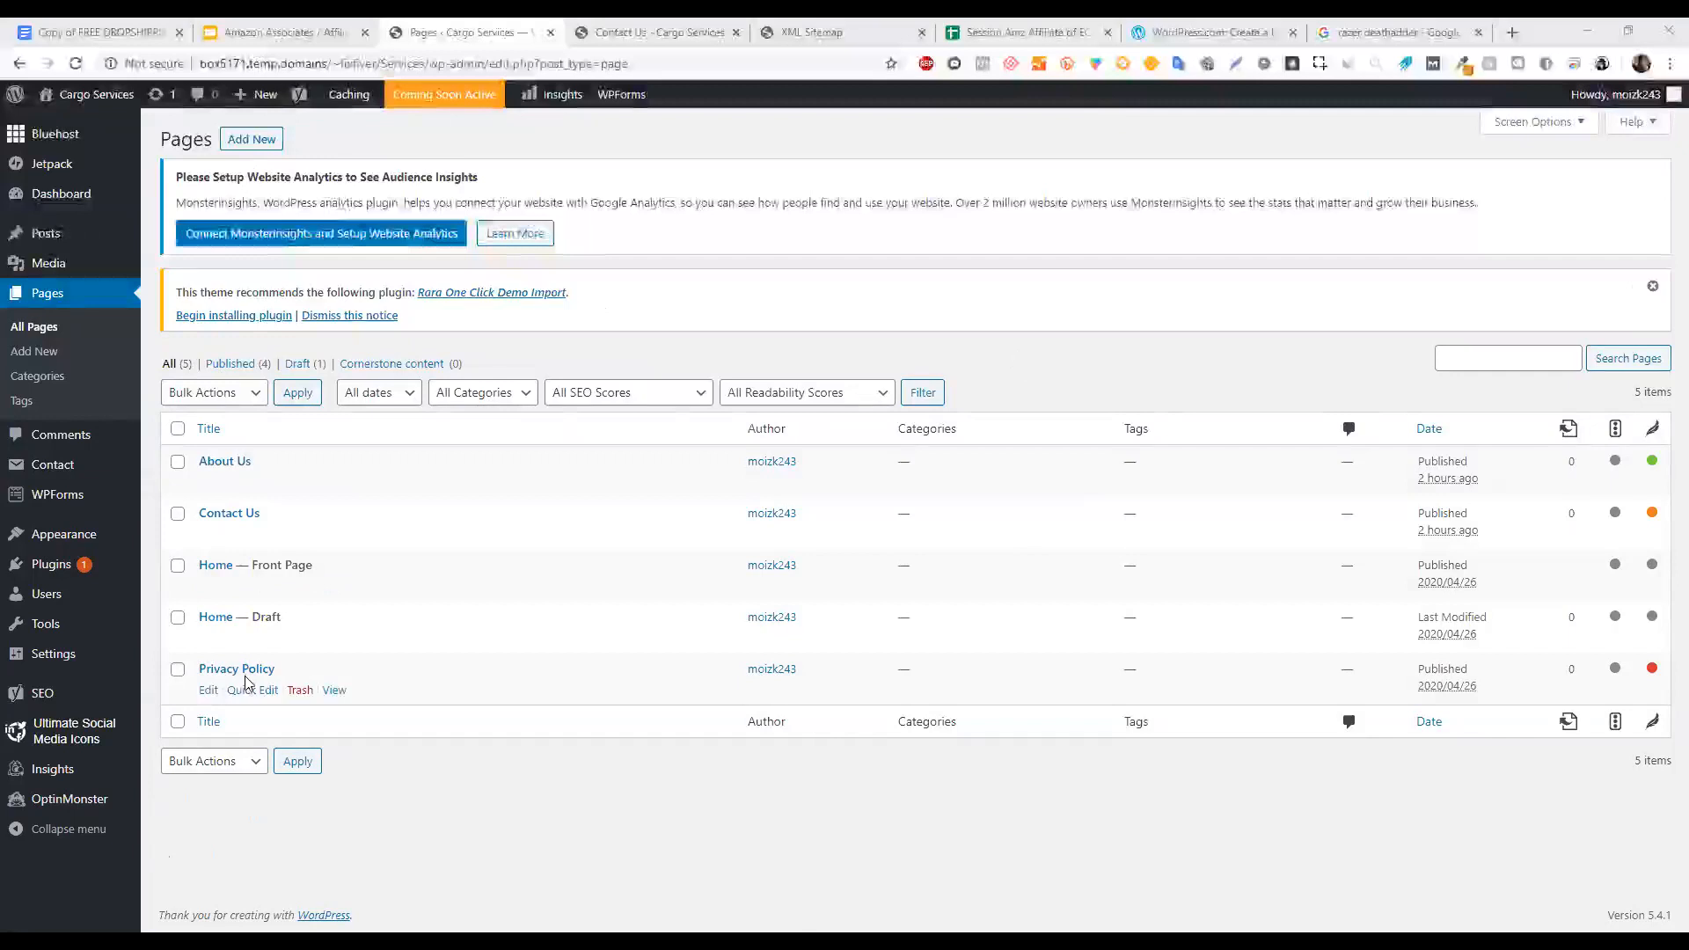
Open the About Us page in the editor and launch its preview in a new tab.
{"action": "left_click", "coordinate": [223, 467]}
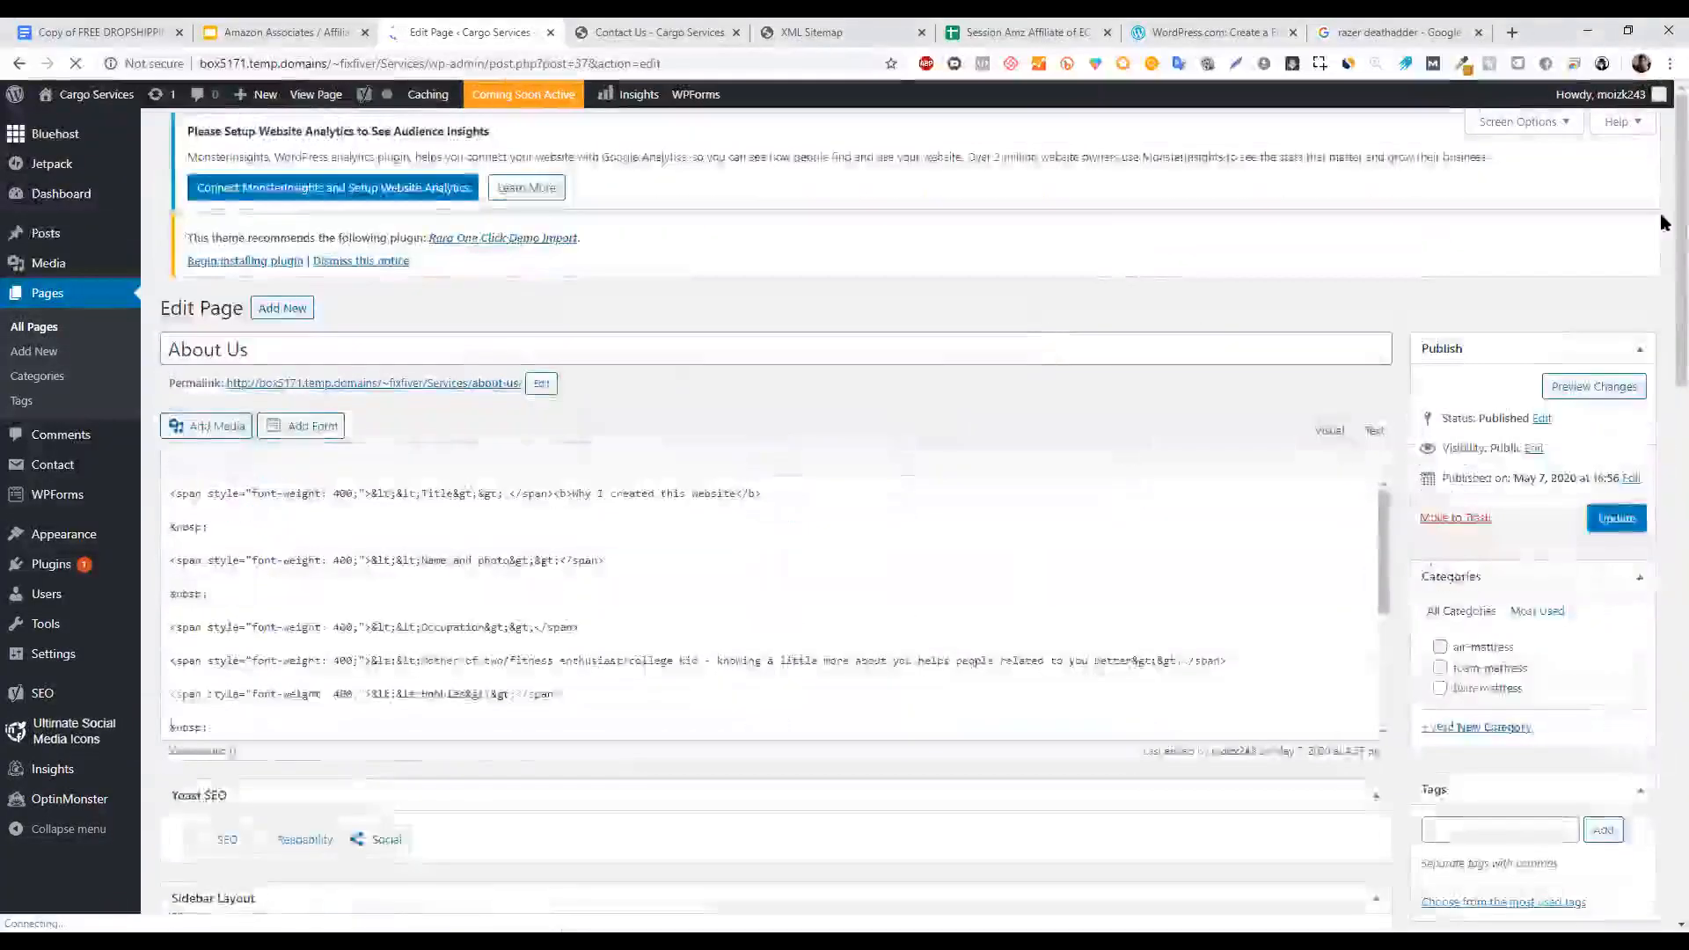
{"action": "scroll", "coordinate": [757, 302], "scroll_direction": "down", "scroll_amount": 3}
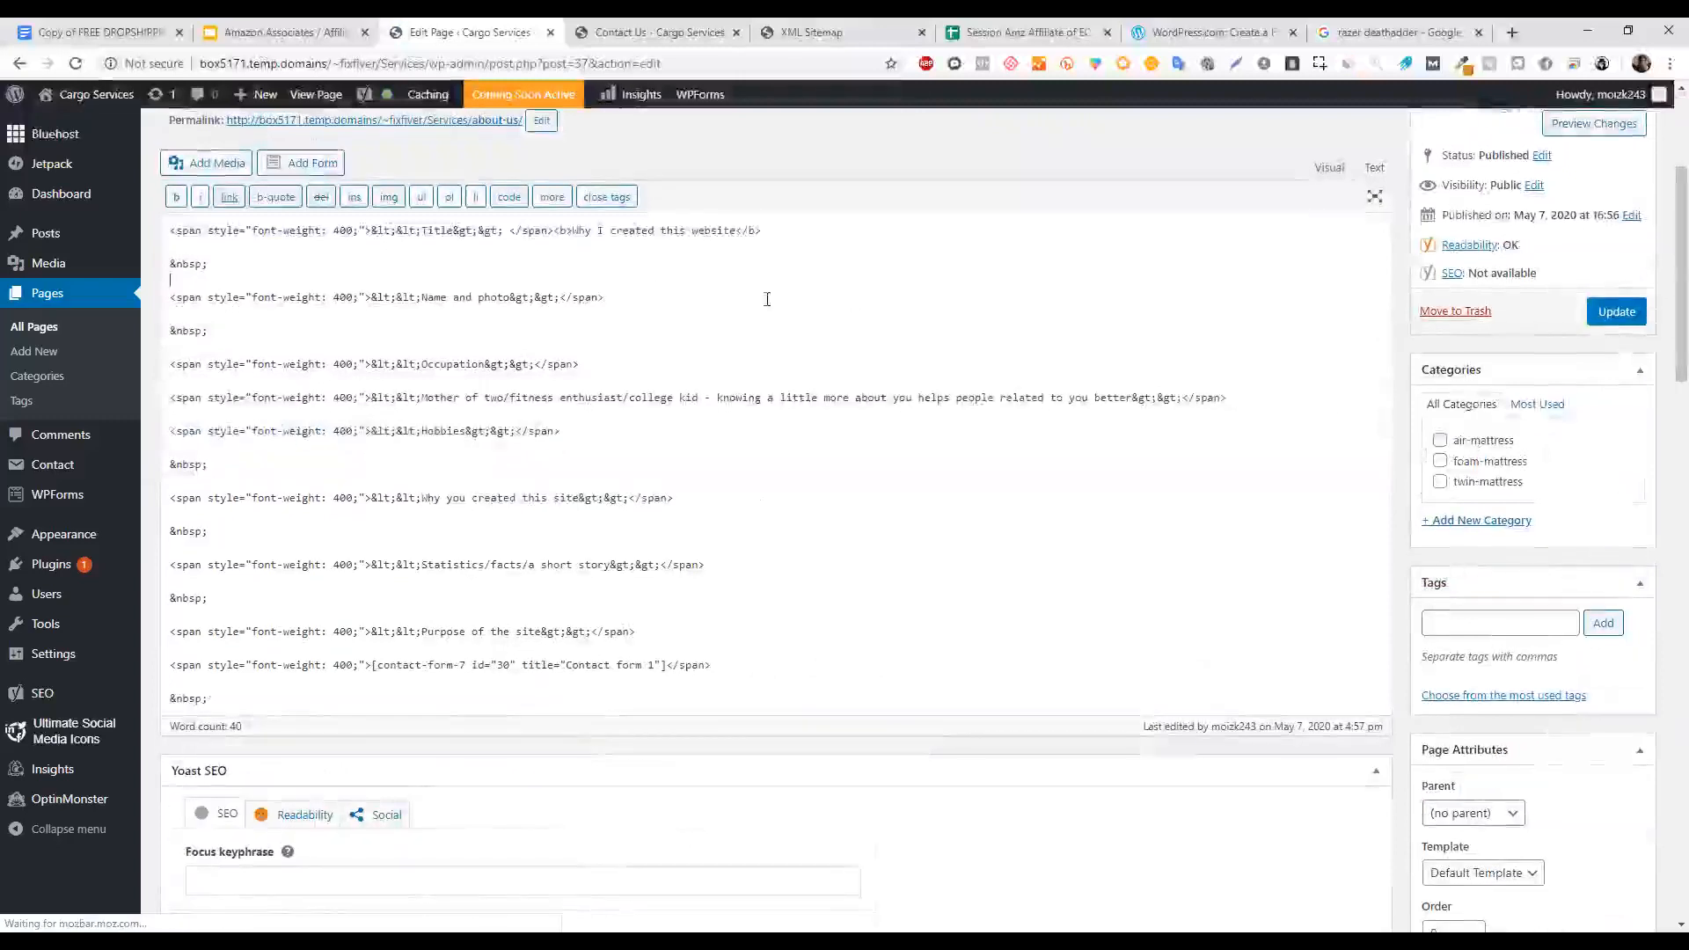
{"action": "scroll", "coordinate": [1663, 253], "scroll_direction": "up", "scroll_amount": 3}
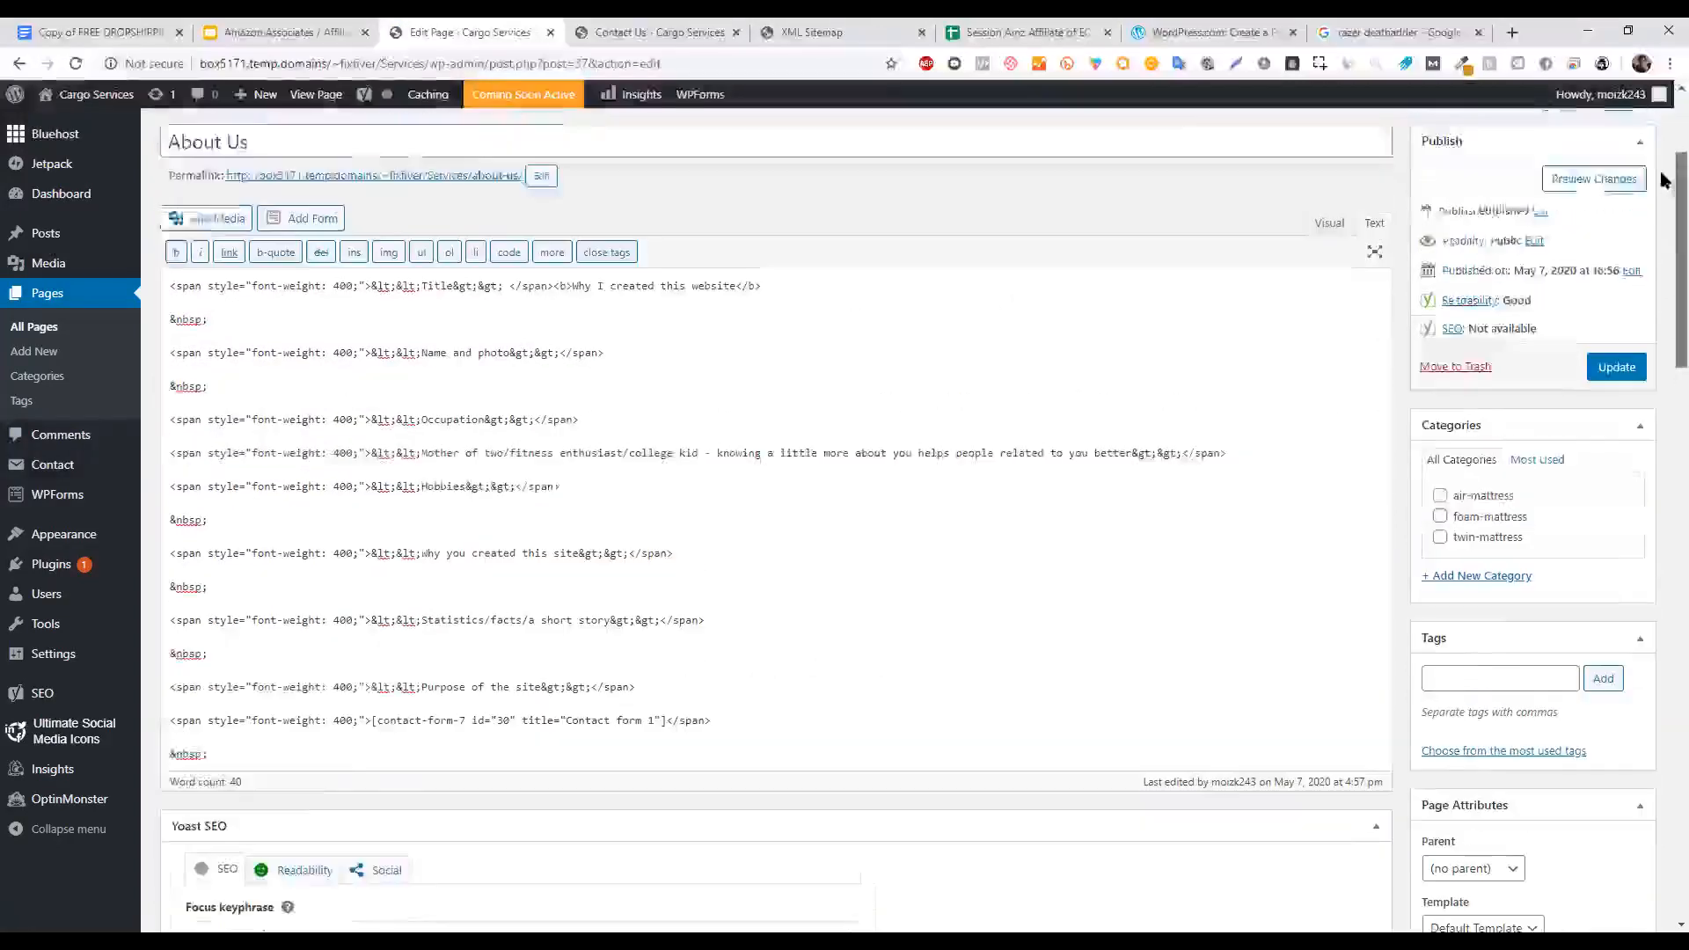
{"action": "right_click", "coordinate": [1594, 408]}
{"action": "left_click", "coordinate": [1509, 418]}
Scroll the About Us preview down to its contact form, then return to the editor.
{"action": "left_click_drag", "start_coordinate": [762, 28], "coordinate": [583, 29]}
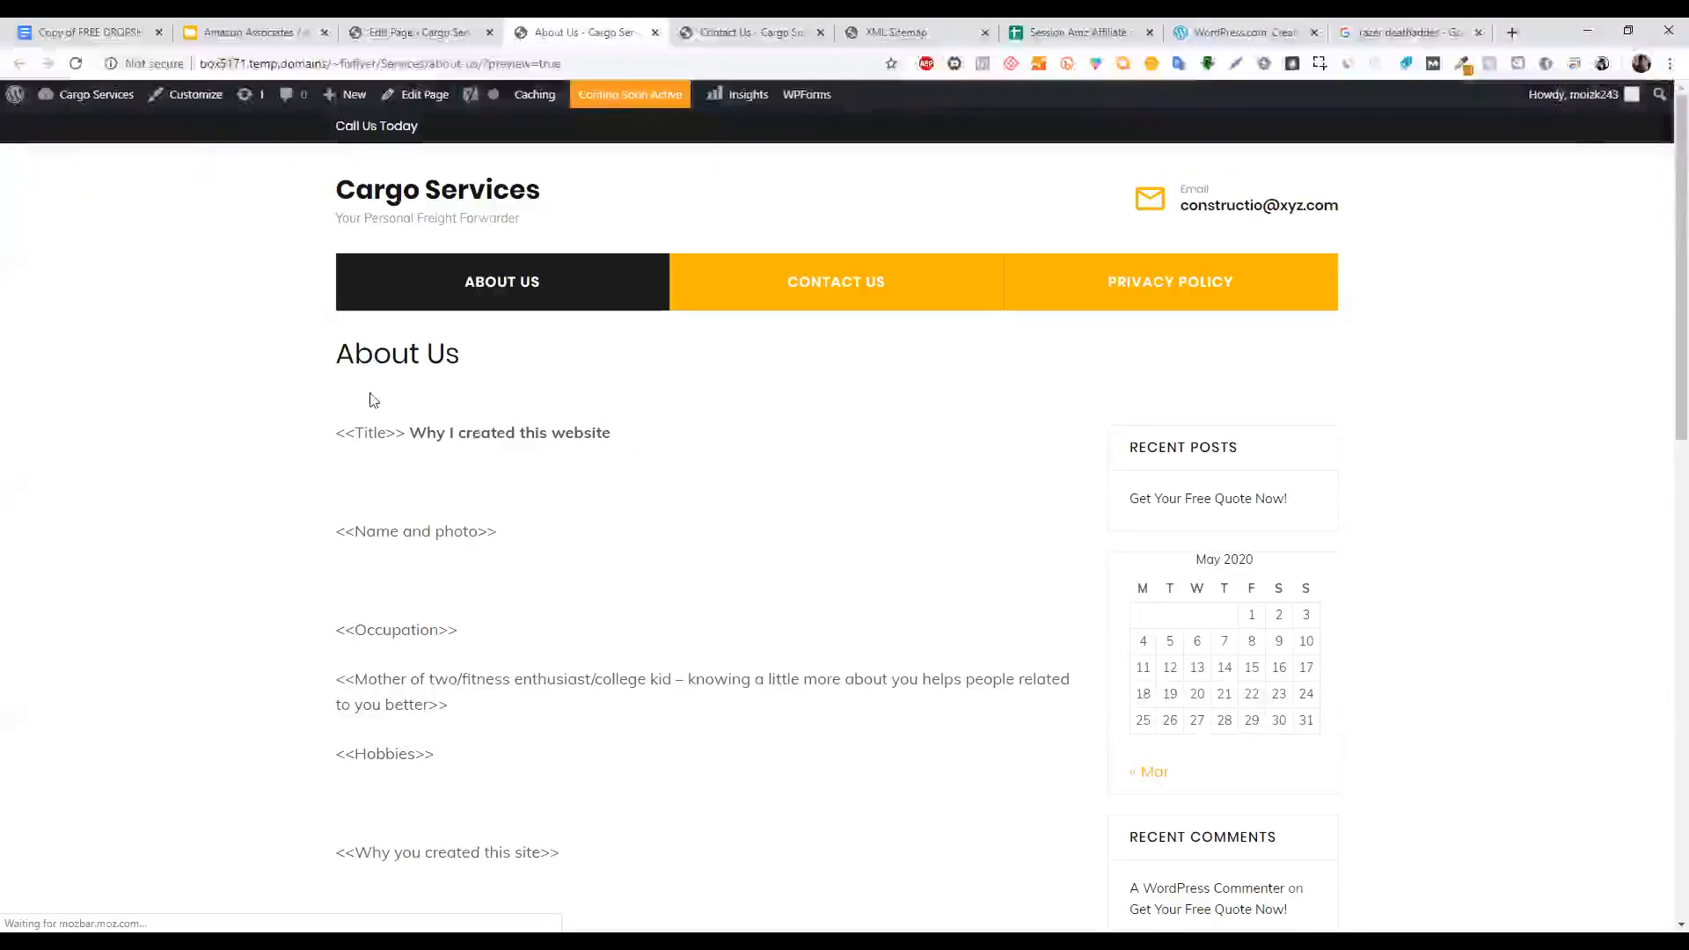
{"action": "middle_click", "coordinate": [317, 387]}
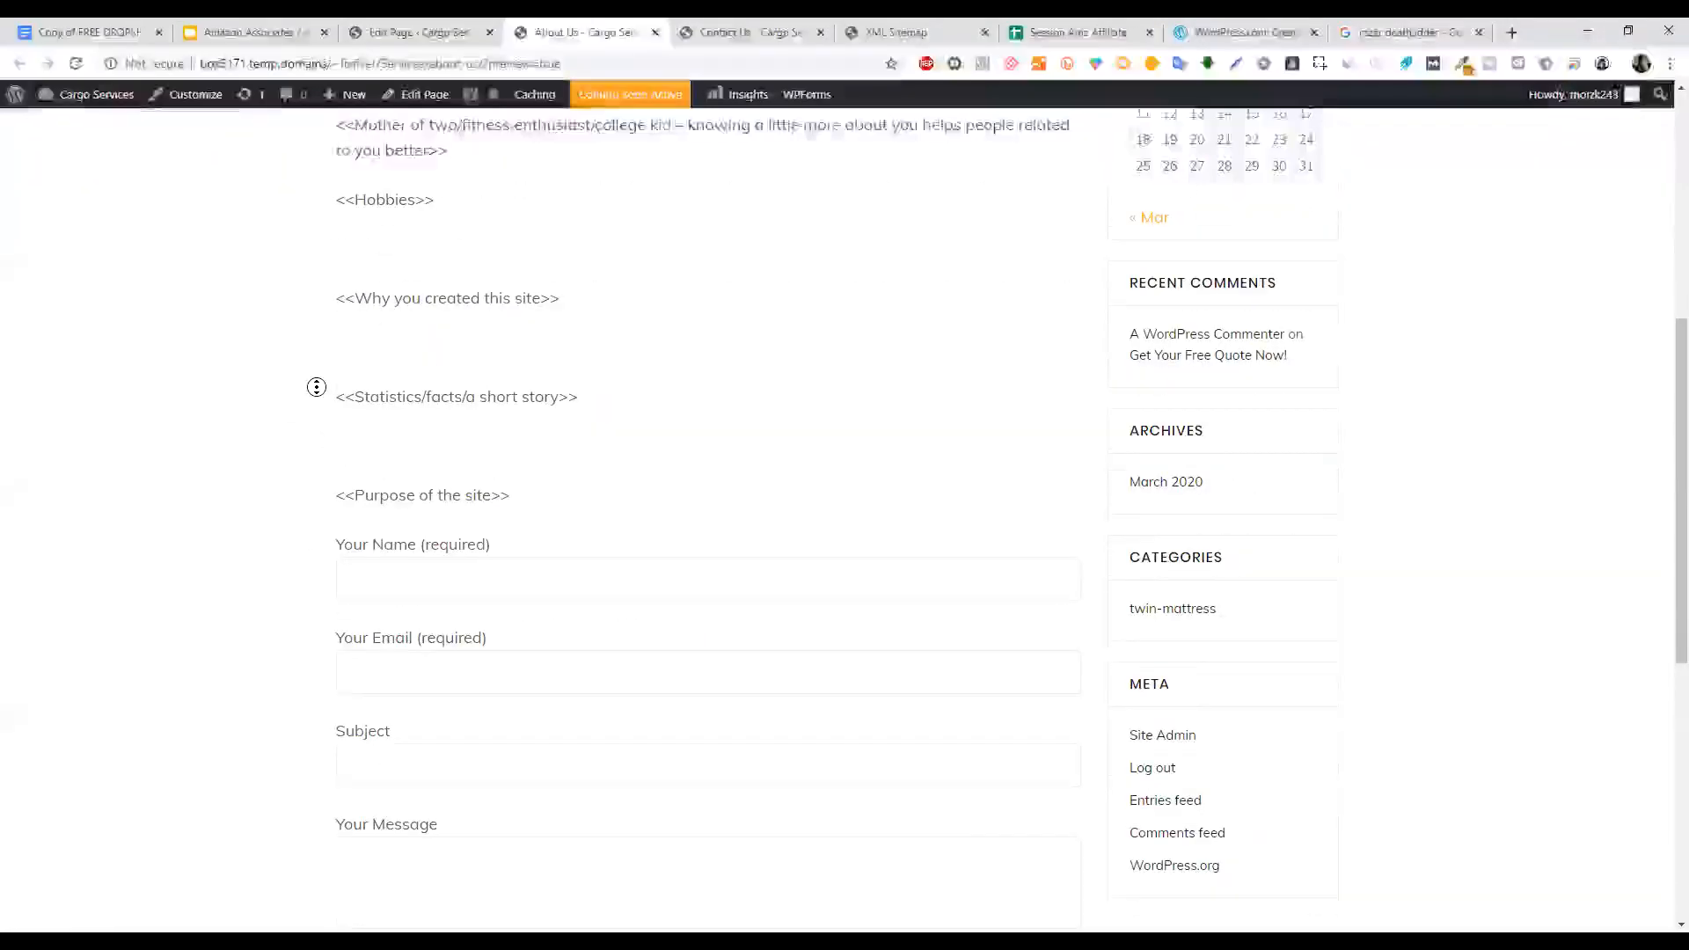
{"action": "middle_click", "coordinate": [314, 457]}
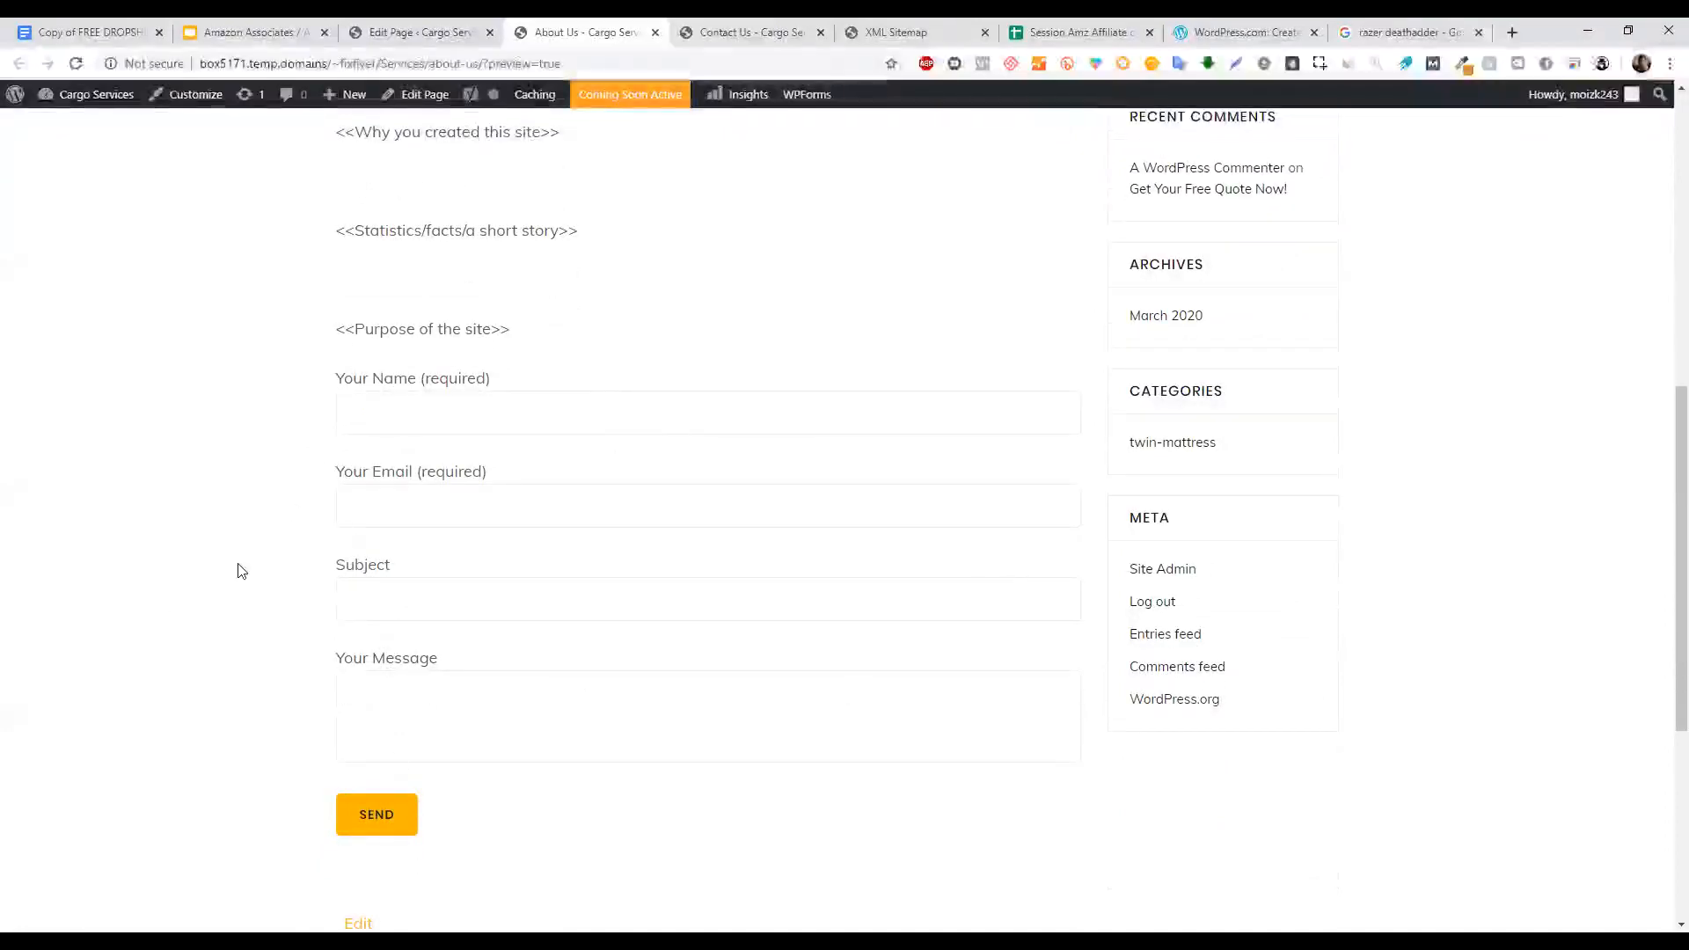
{"action": "left_click", "coordinate": [343, 679]}
{"action": "middle_click", "coordinate": [273, 625]}
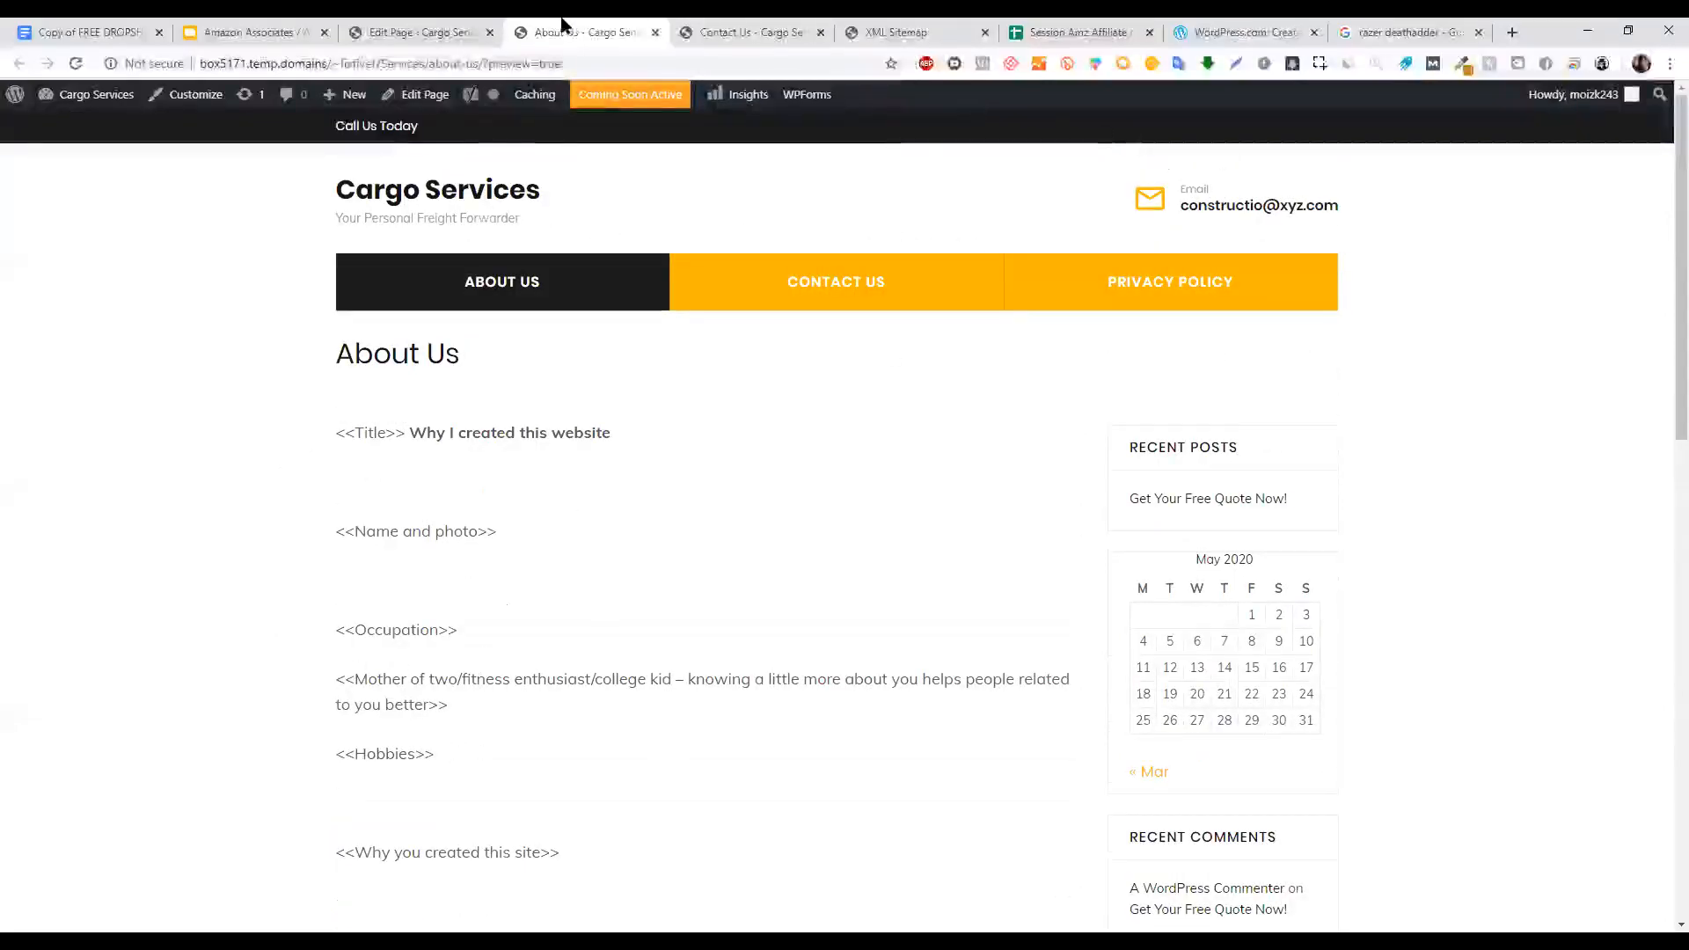
{"action": "left_click", "coordinate": [493, 22]}
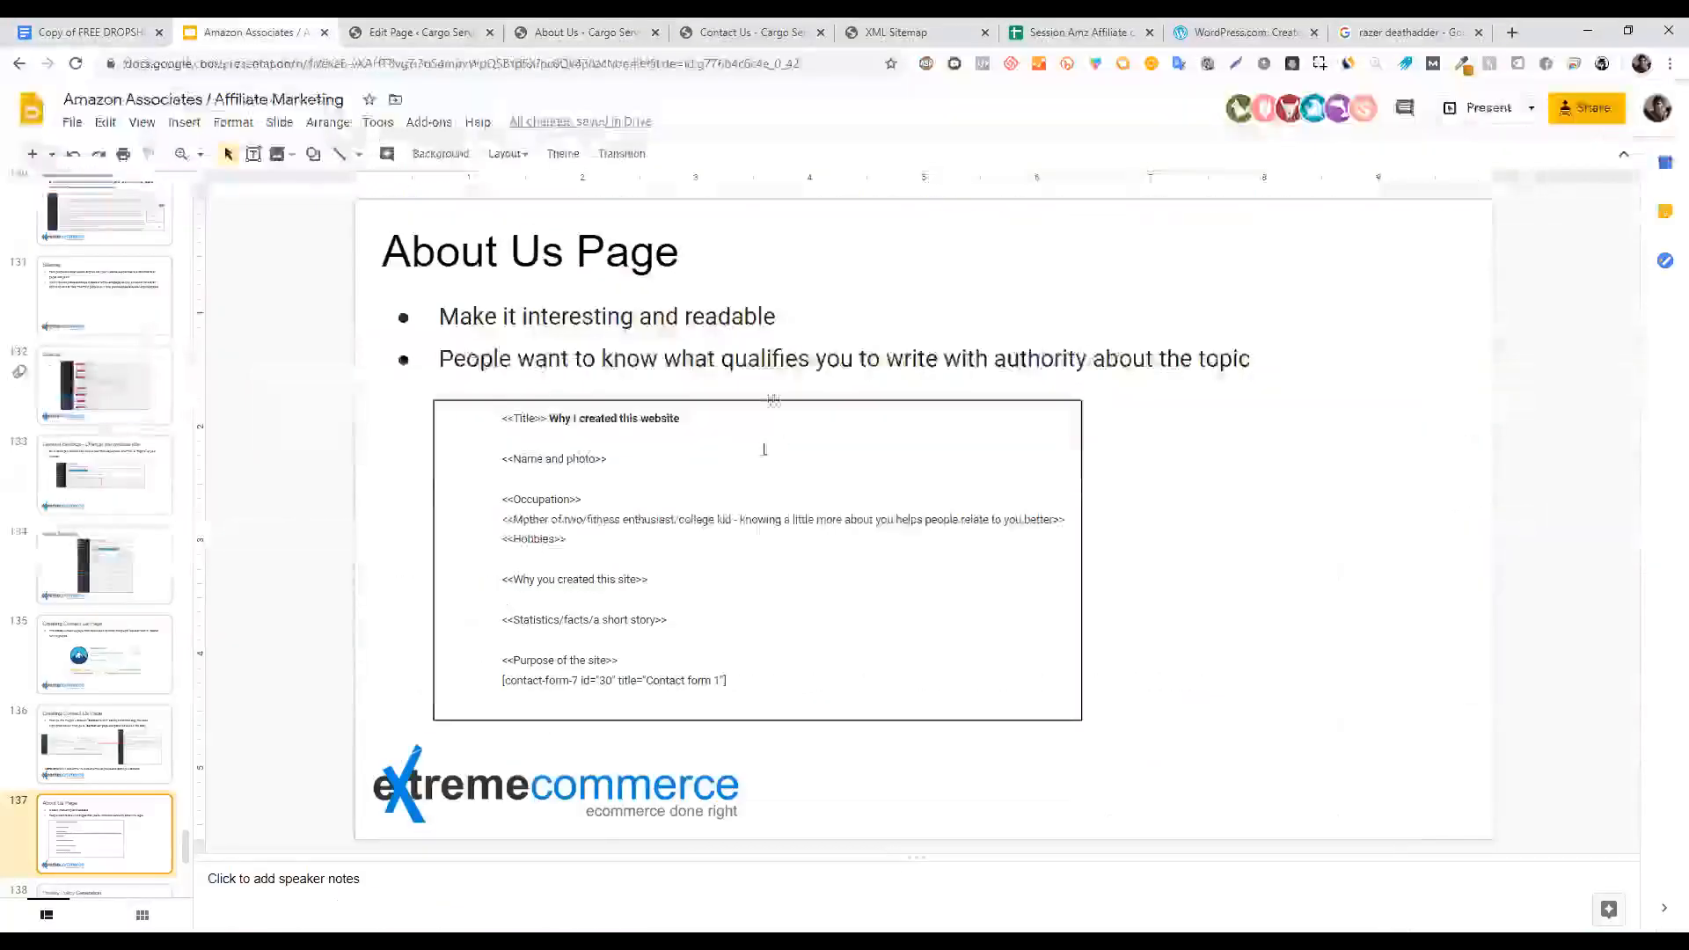
Advance the slides to 138, Privacy Policy Generation, and open its privacypolicyonline.com link.
{"action": "left_click", "coordinate": [1496, 106]}
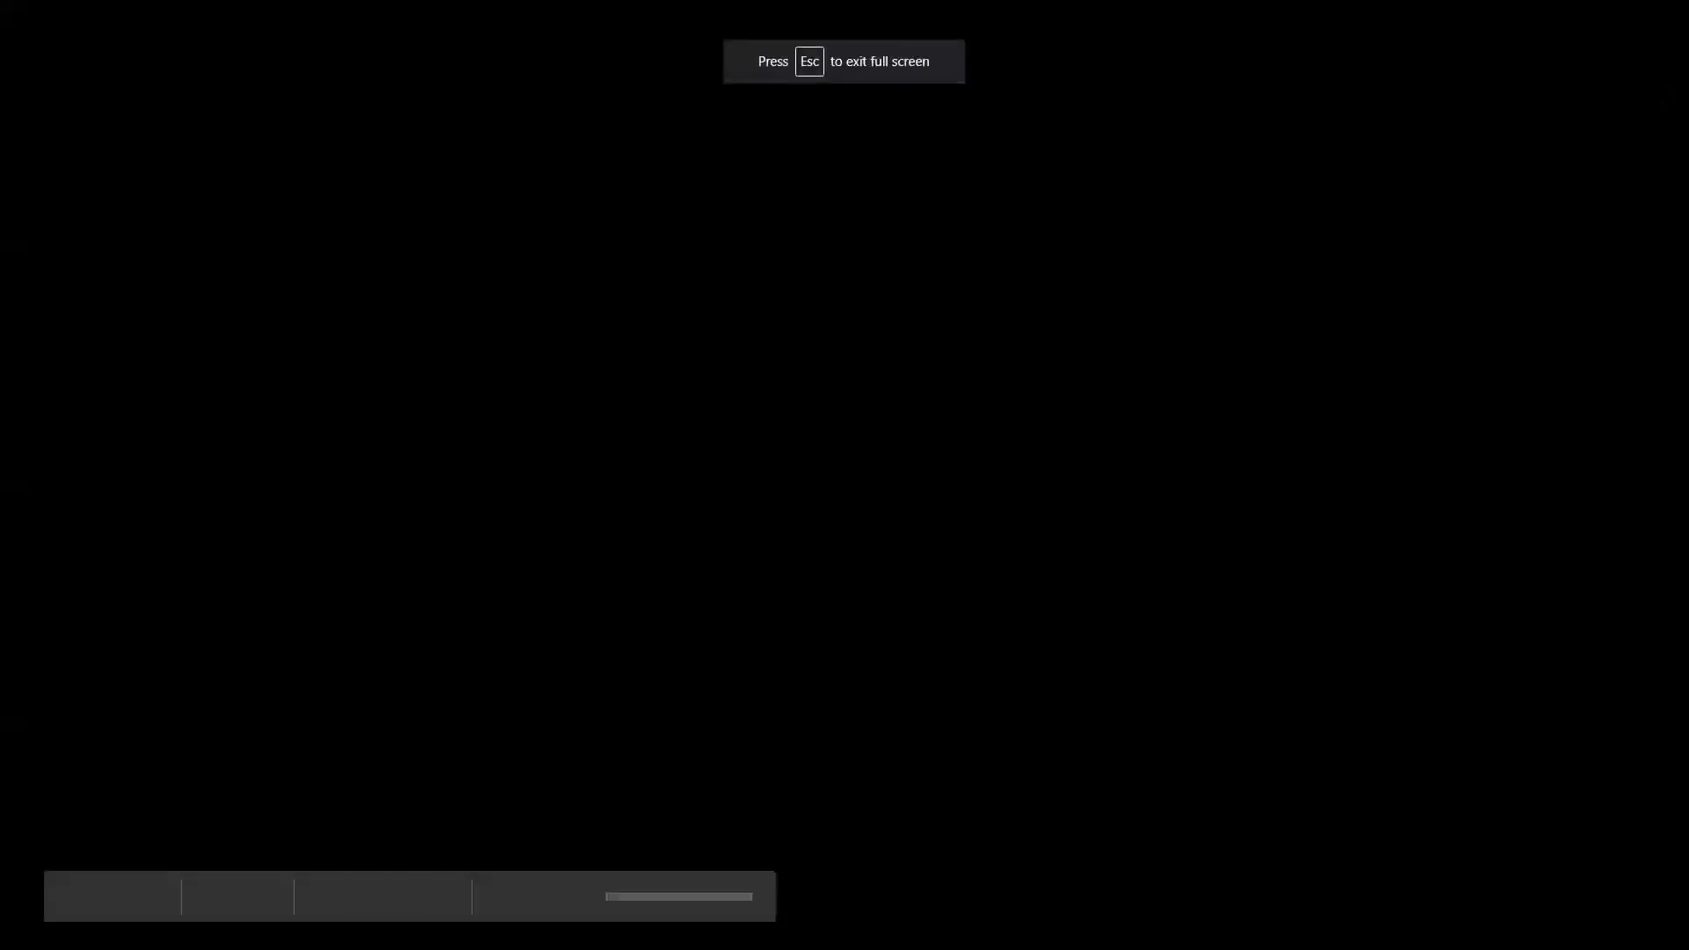
{"action": "key", "text": "Right"}
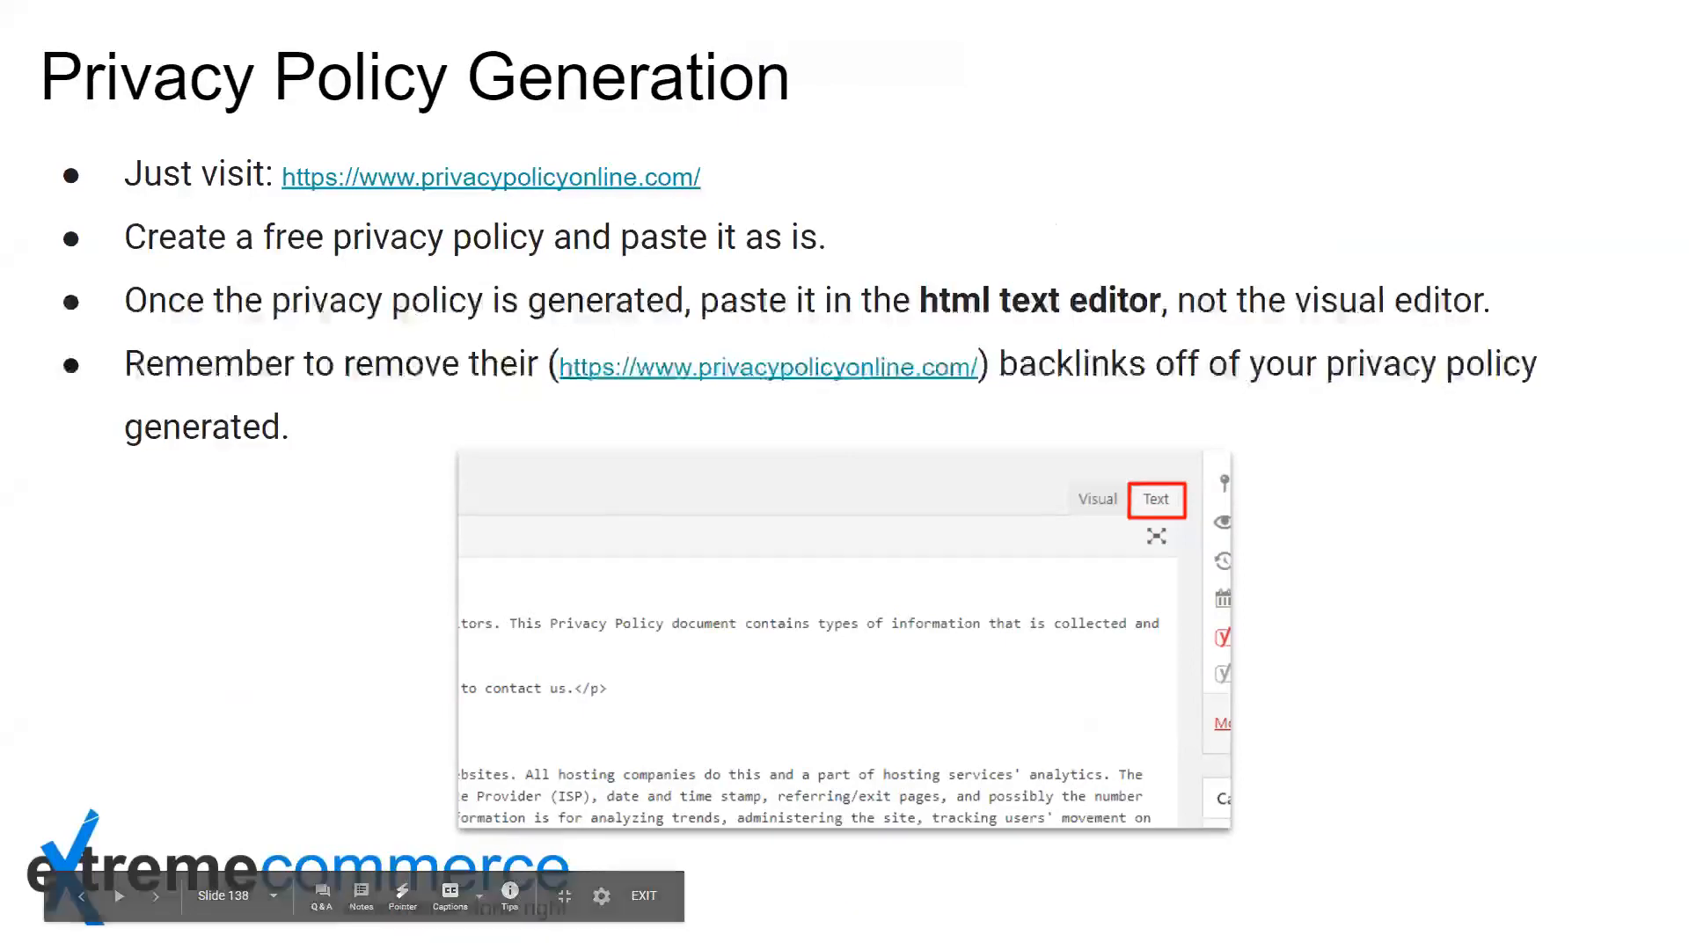
{"action": "key", "text": "Escape"}
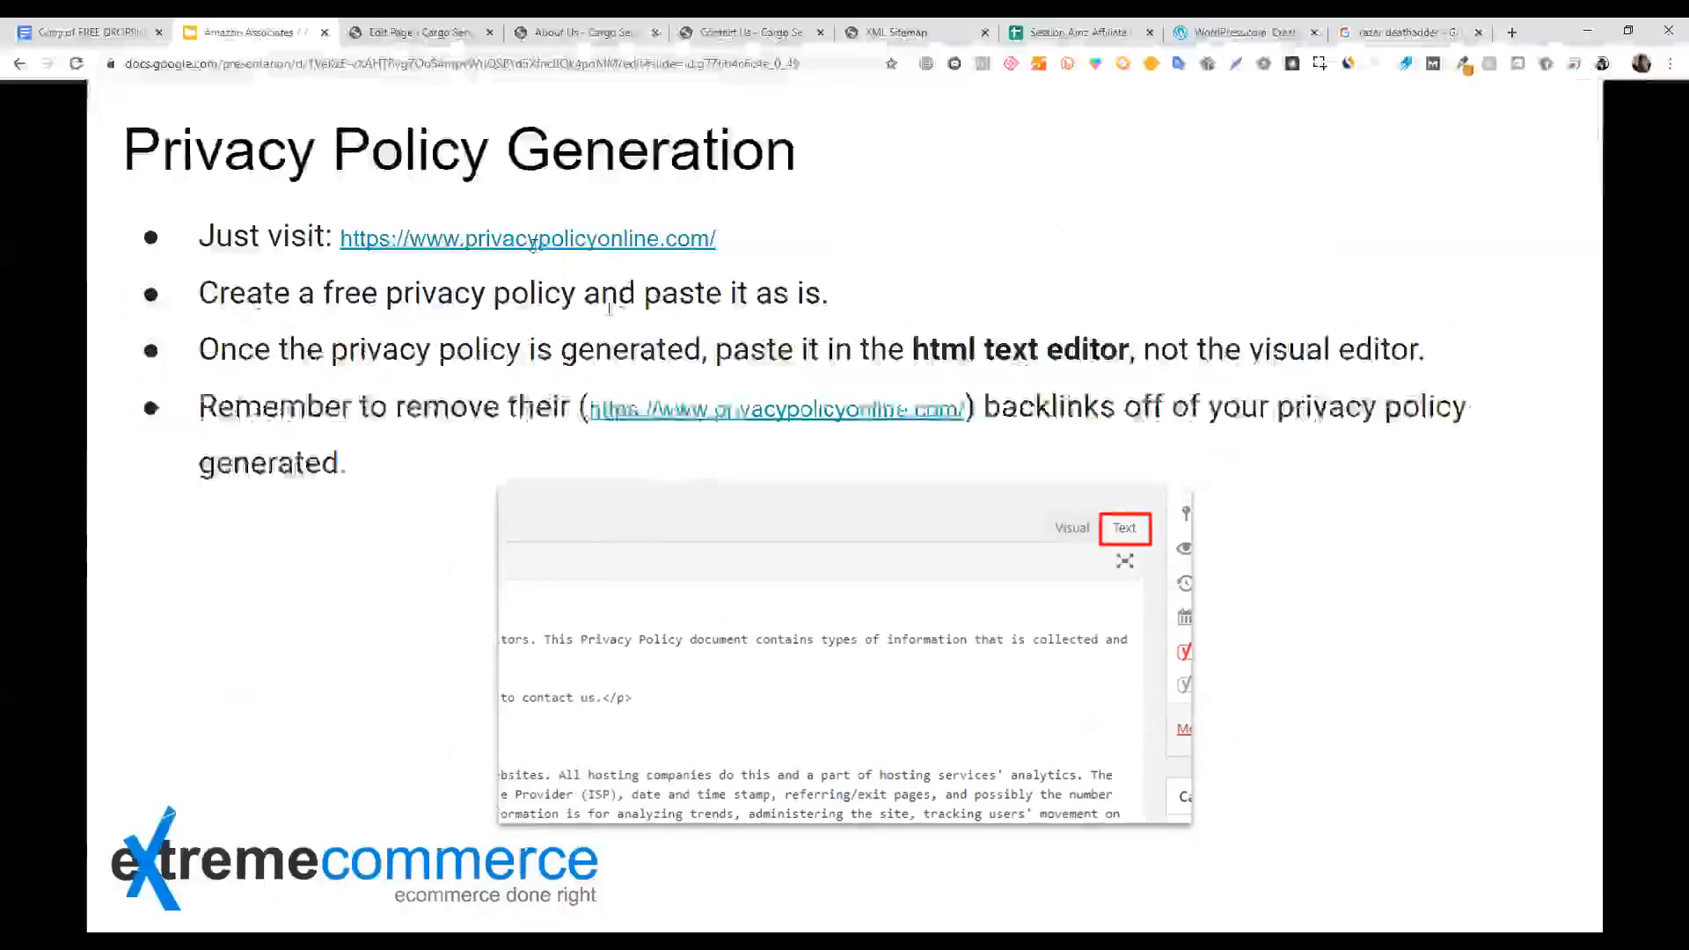
{"action": "left_click", "coordinate": [679, 318]}
{"action": "left_click", "coordinate": [684, 364]}
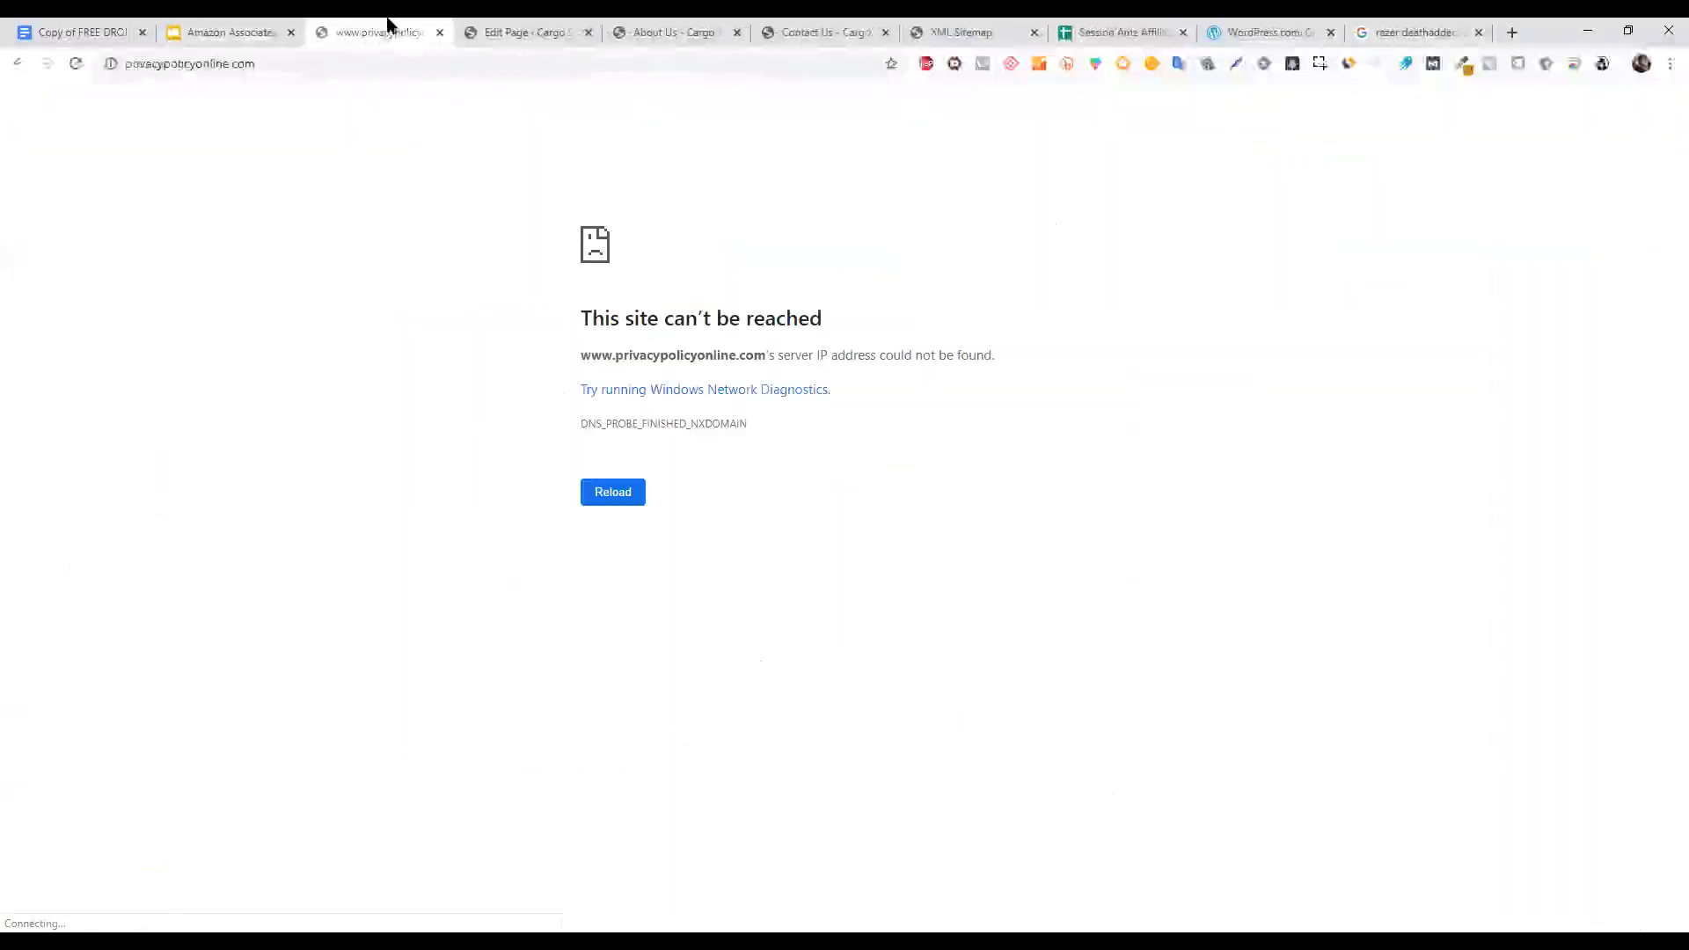
Remove .com from the unreachable privacypolicyonline address and load the site.
{"action": "left_click", "coordinate": [251, 65]}
{"action": "left_click", "coordinate": [252, 65]}
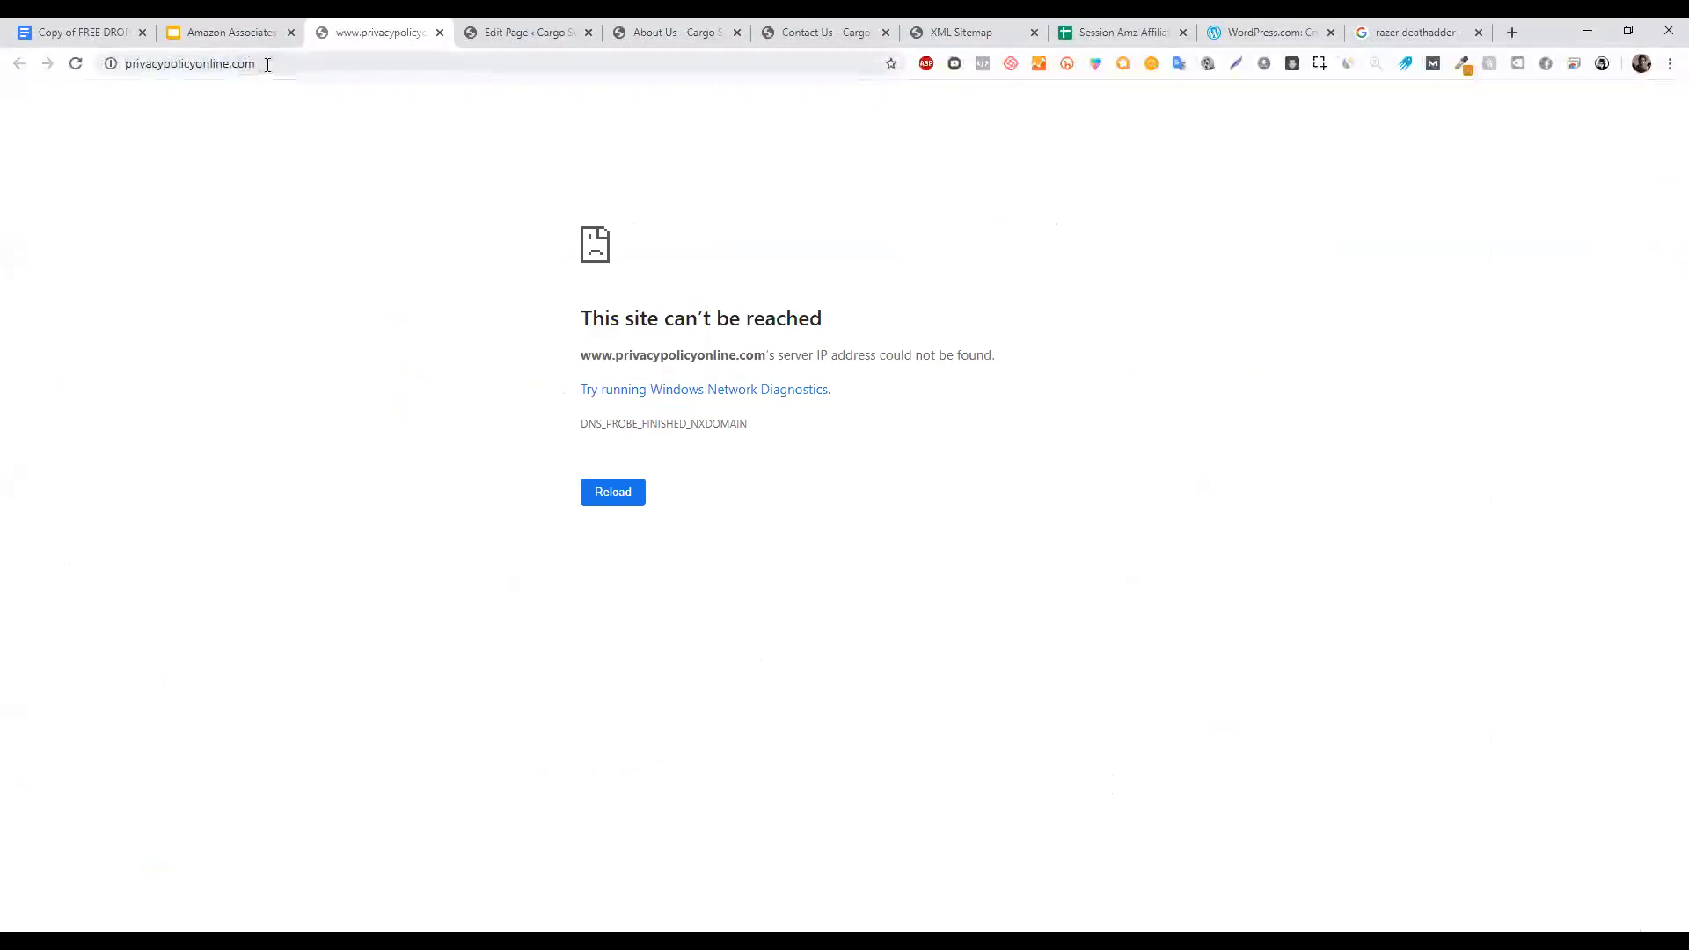
{"action": "left_click", "coordinate": [285, 63]}
{"action": "left_click", "coordinate": [293, 63]}
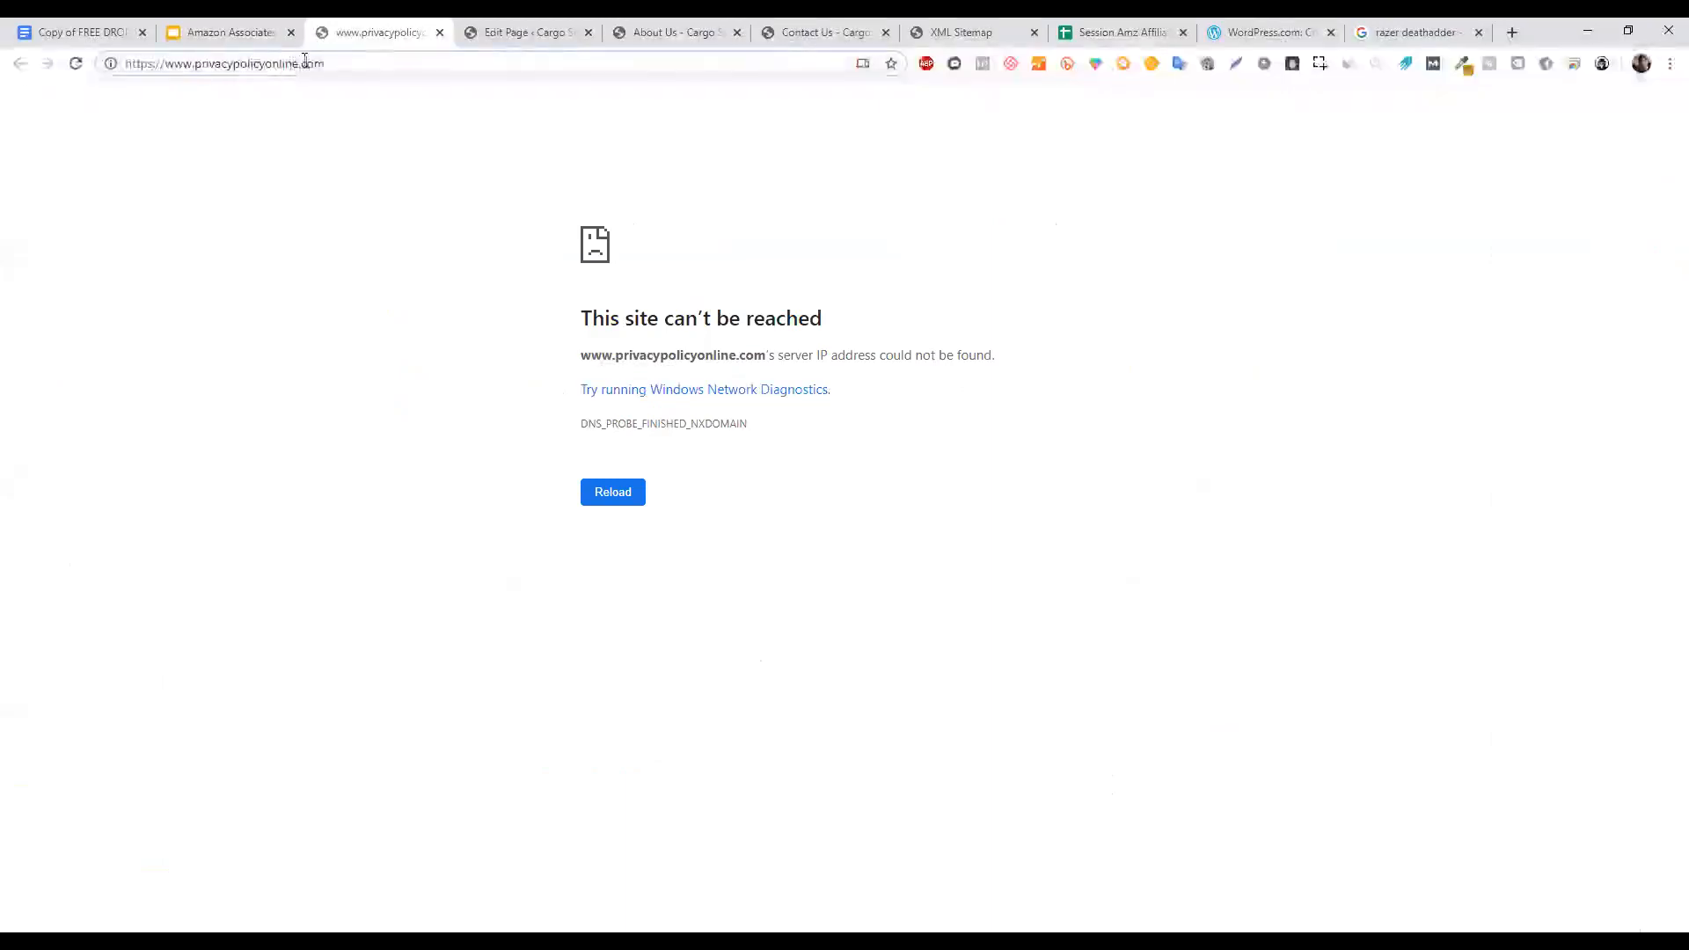
{"action": "left_click_drag", "start_coordinate": [295, 64], "coordinate": [358, 83]}
{"action": "key", "text": "BackSpace"}
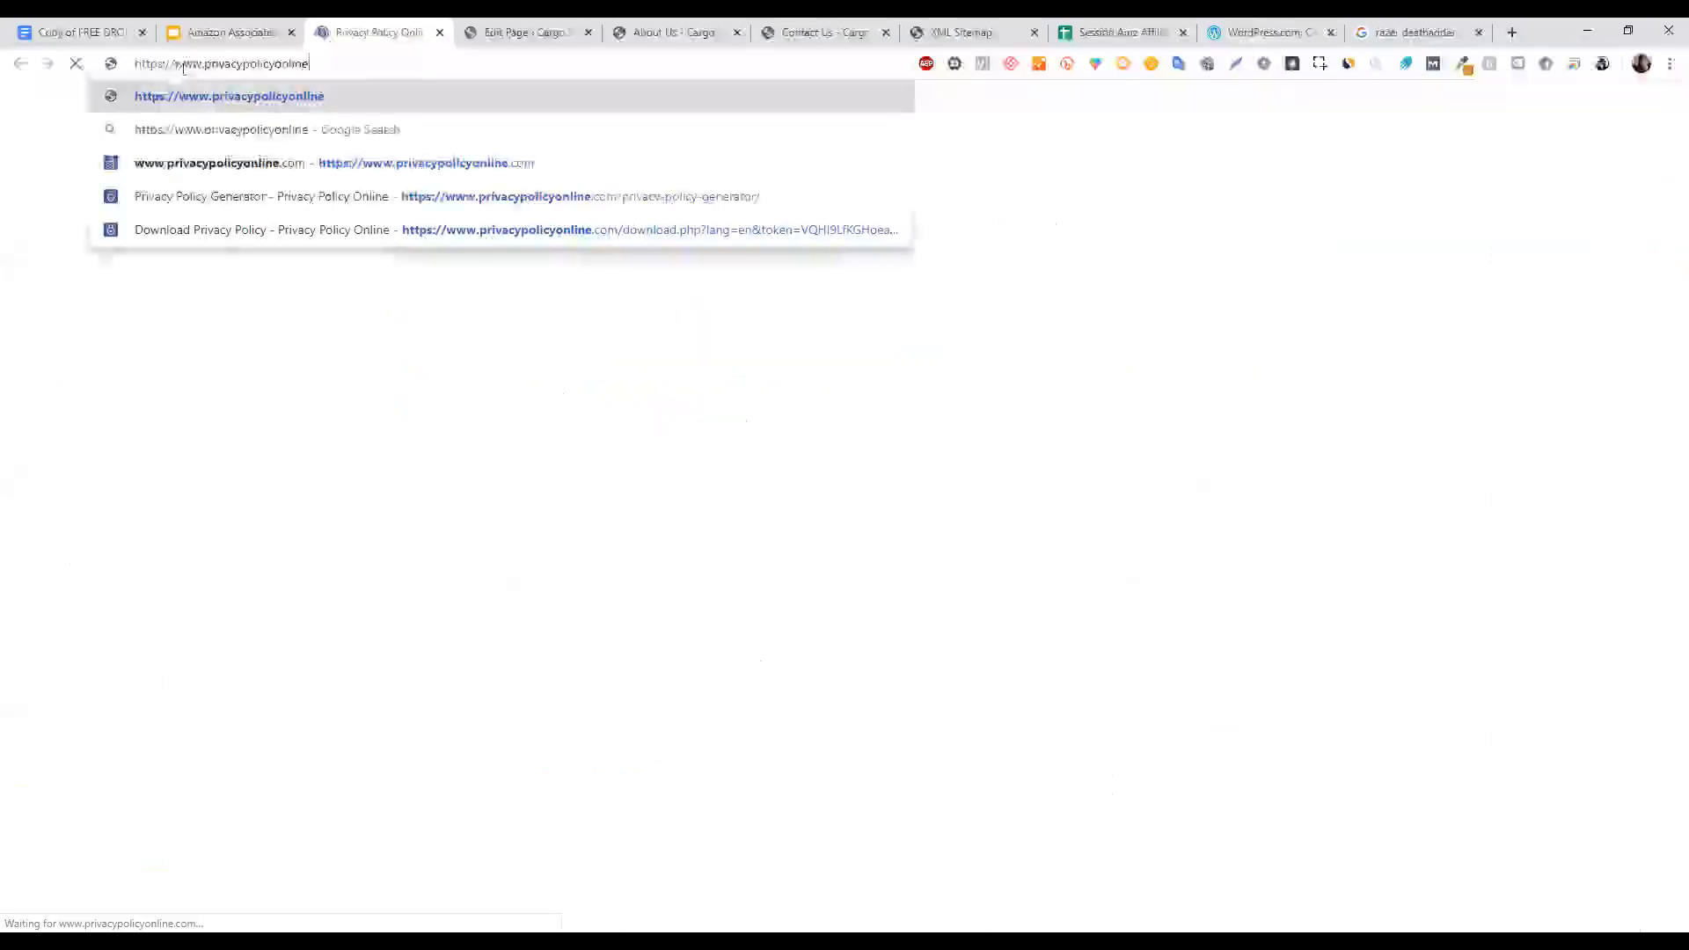
{"action": "left_click", "coordinate": [137, 310]}
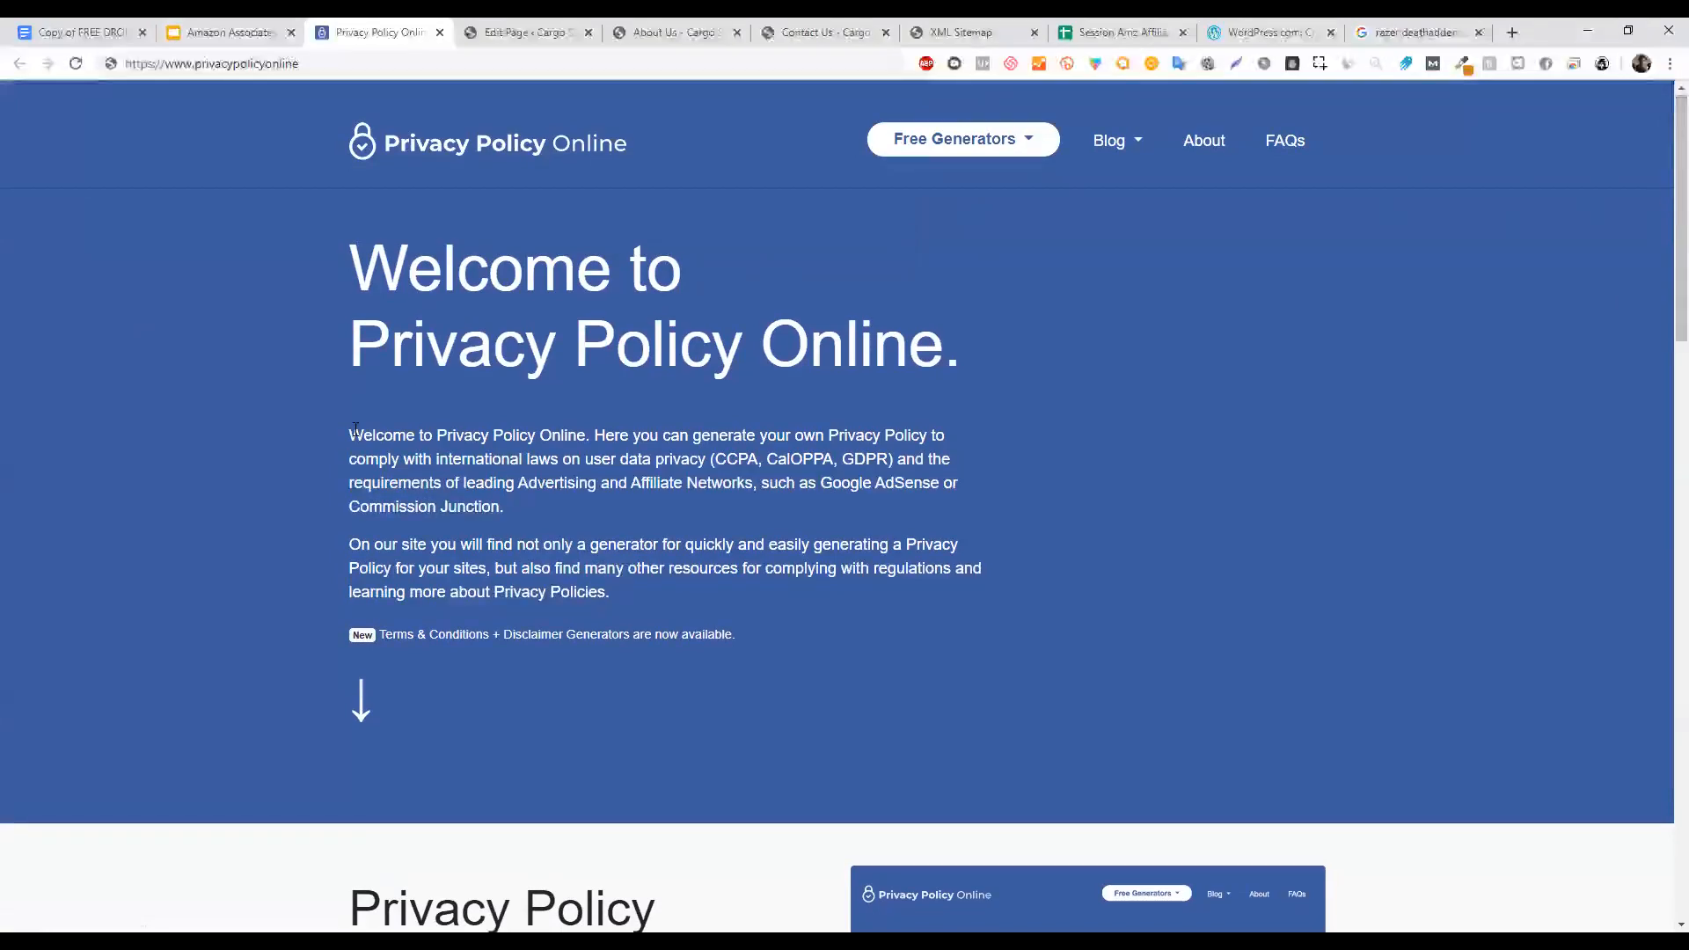
Browse the Privacy Policy Online homepage and start the Generate Privacy Policy form.
{"action": "scroll", "coordinate": [1663, 264], "scroll_direction": "down", "scroll_amount": 7}
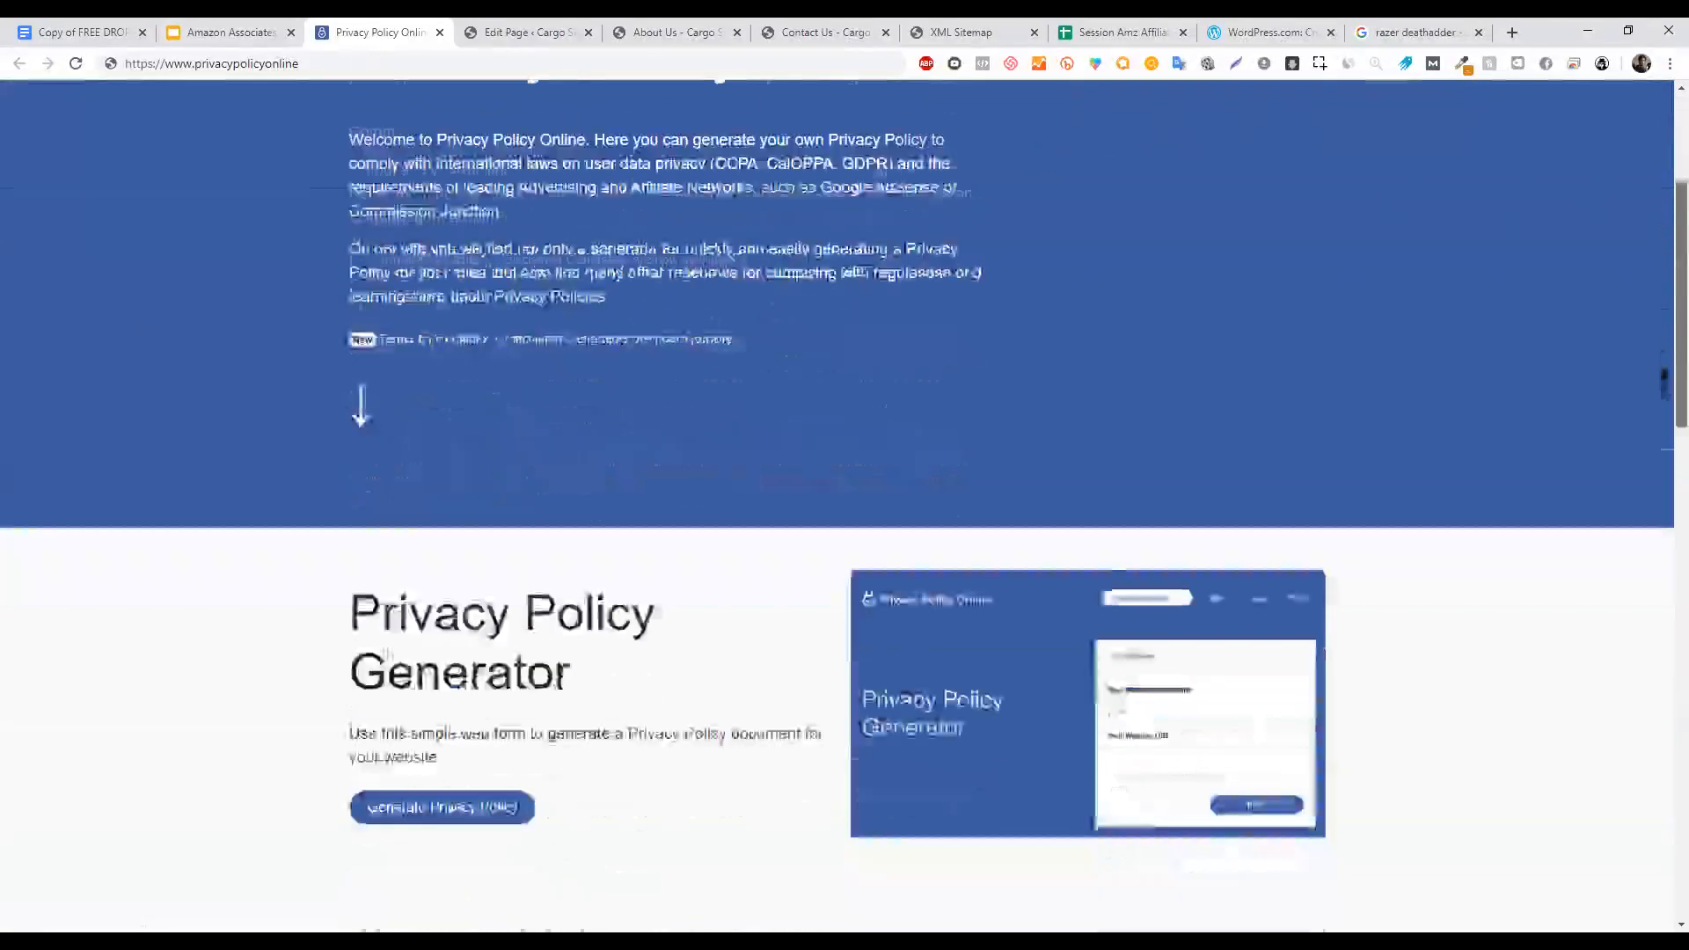
{"action": "scroll", "coordinate": [1663, 212], "scroll_direction": "up", "scroll_amount": 7}
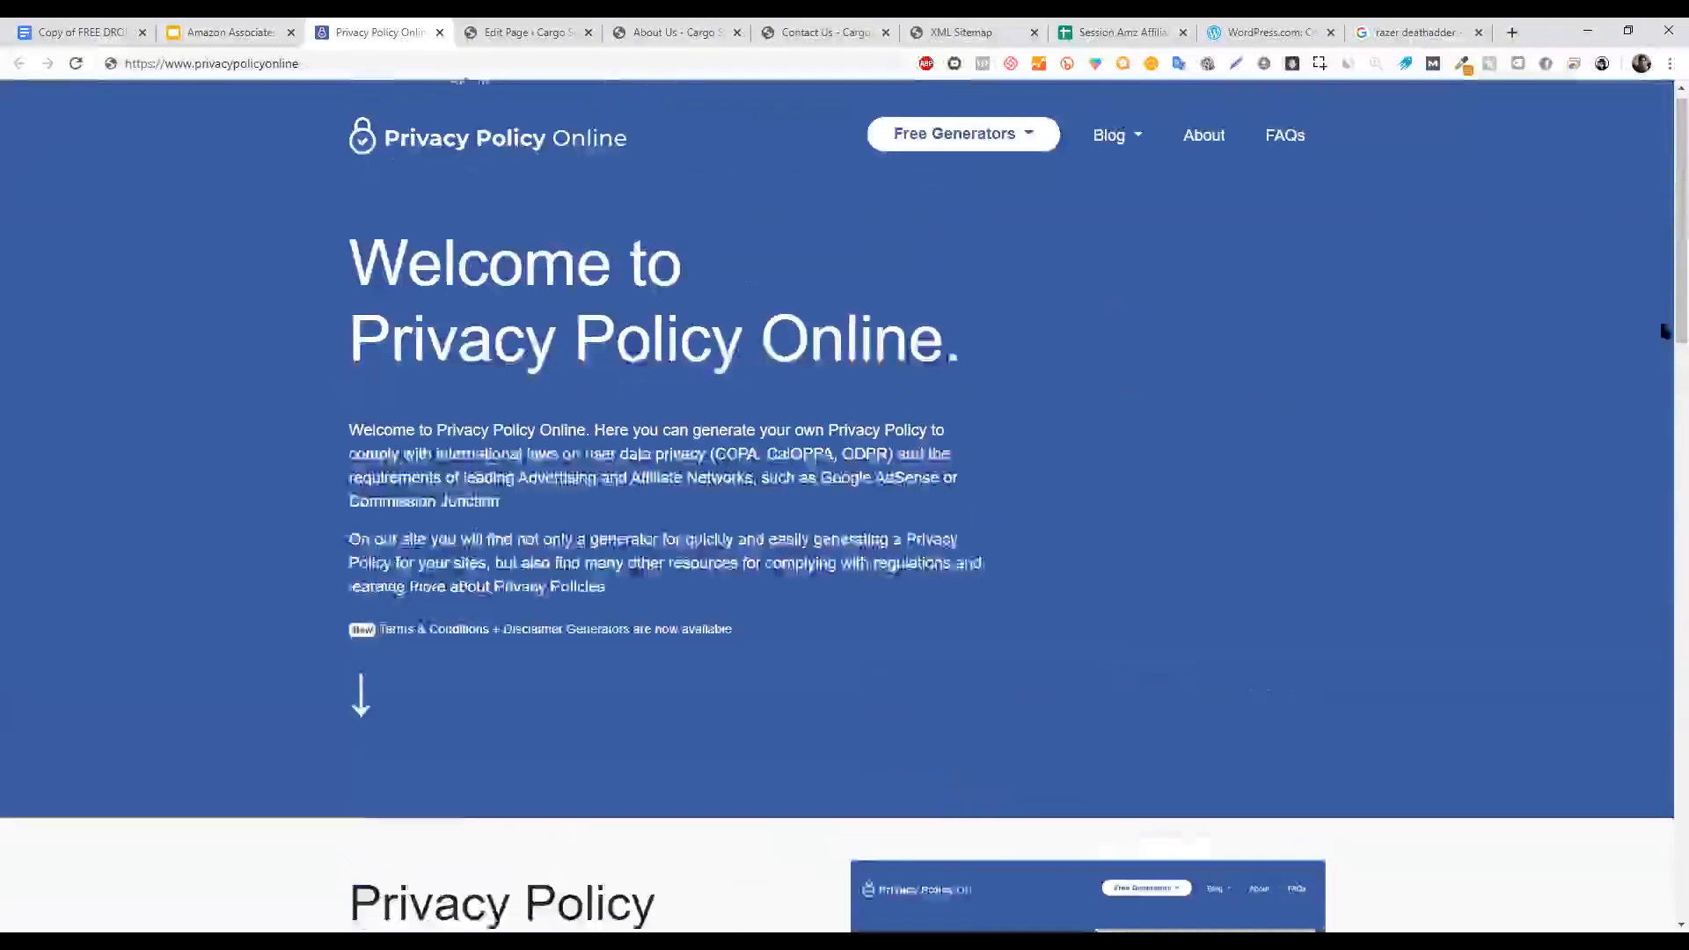
{"action": "scroll", "coordinate": [1661, 616], "scroll_direction": "down", "scroll_amount": 20}
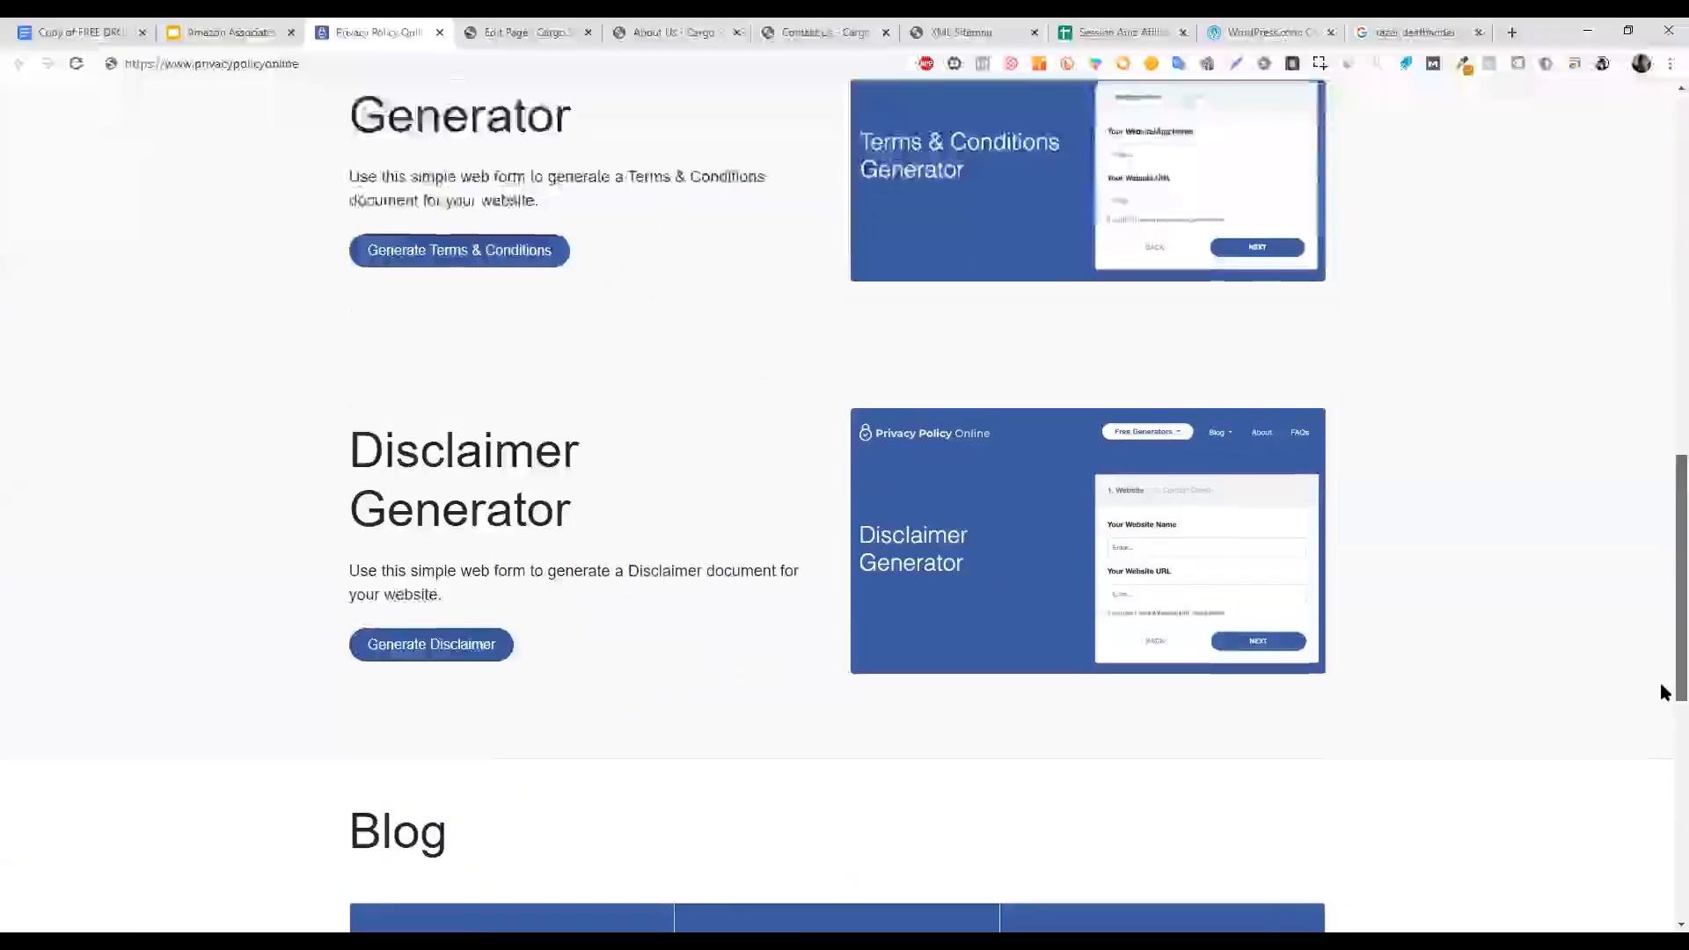
{"action": "scroll", "coordinate": [1660, 566], "scroll_direction": "up", "scroll_amount": 10}
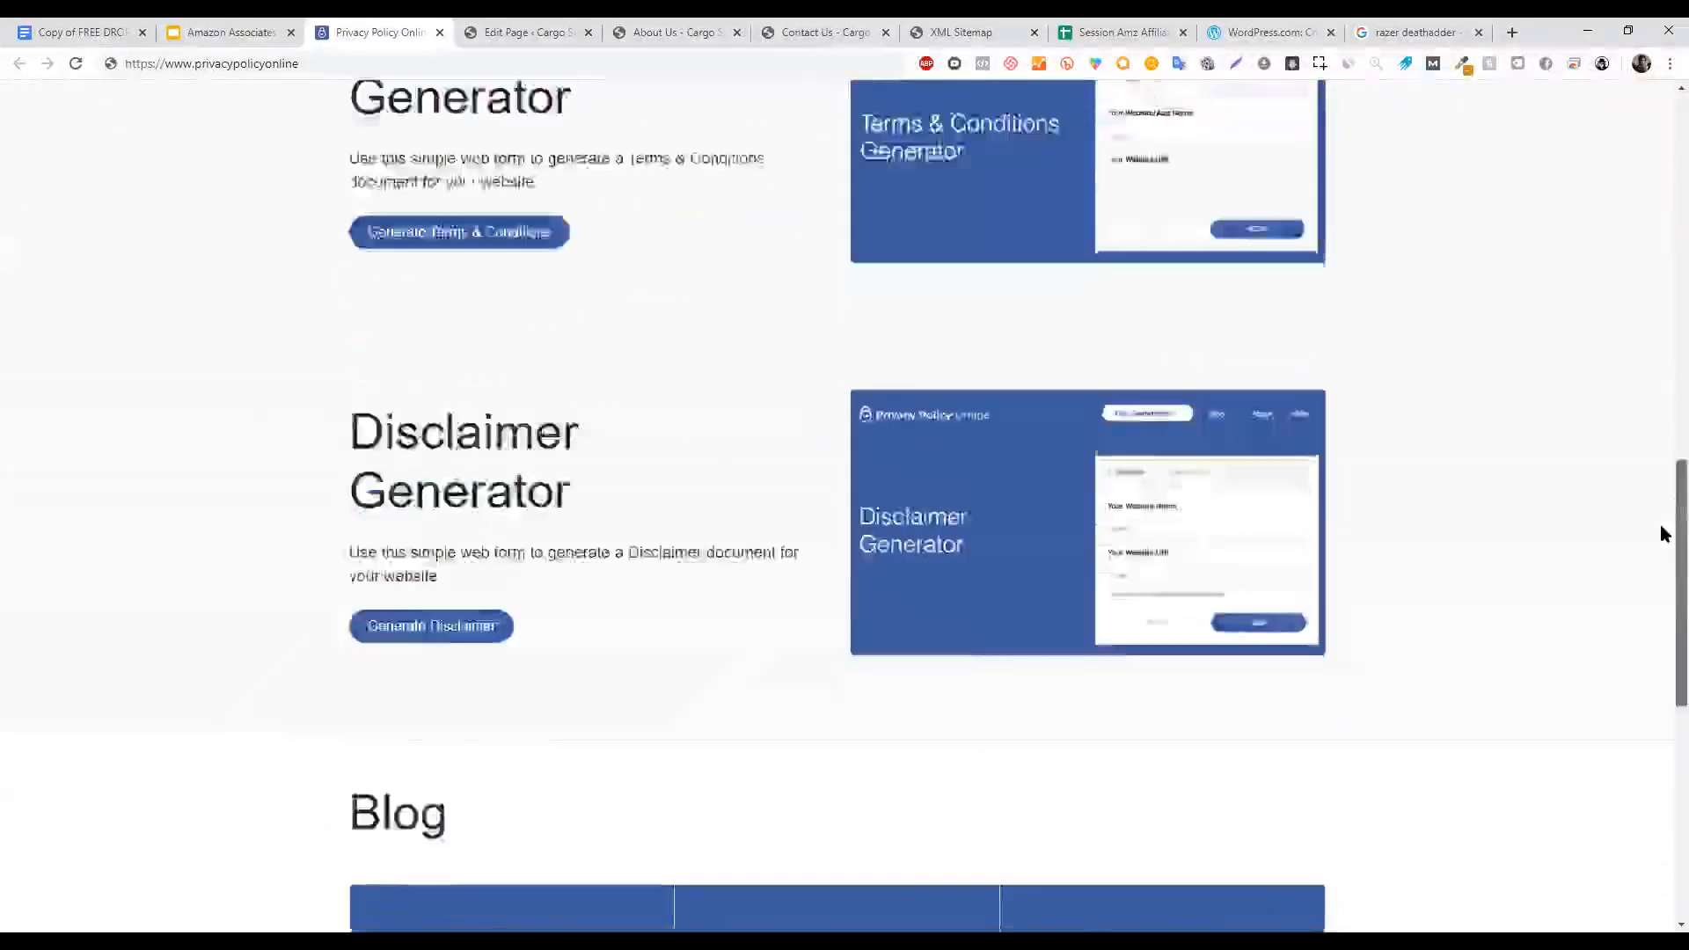
{"action": "scroll", "coordinate": [1663, 469], "scroll_direction": "up", "scroll_amount": 3}
{"action": "left_click", "coordinate": [488, 423]}
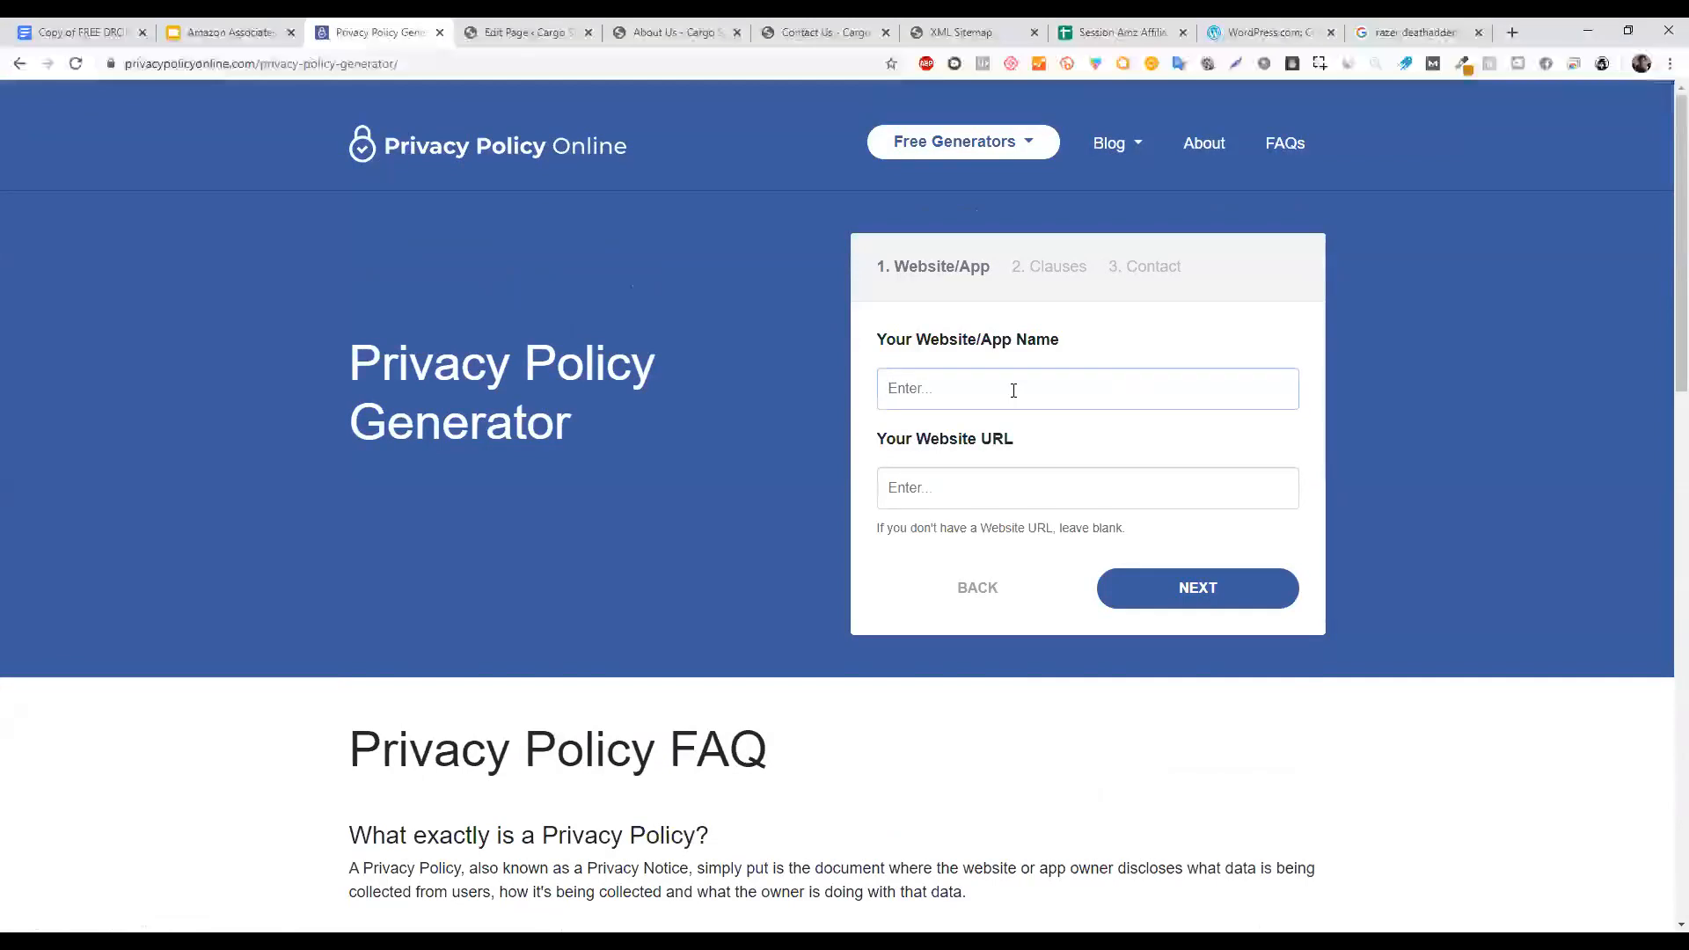
Enter 'Best Mattresses Online' as the website name and begin a www URL.
{"action": "type", "text": "Best Mattresses Online"}
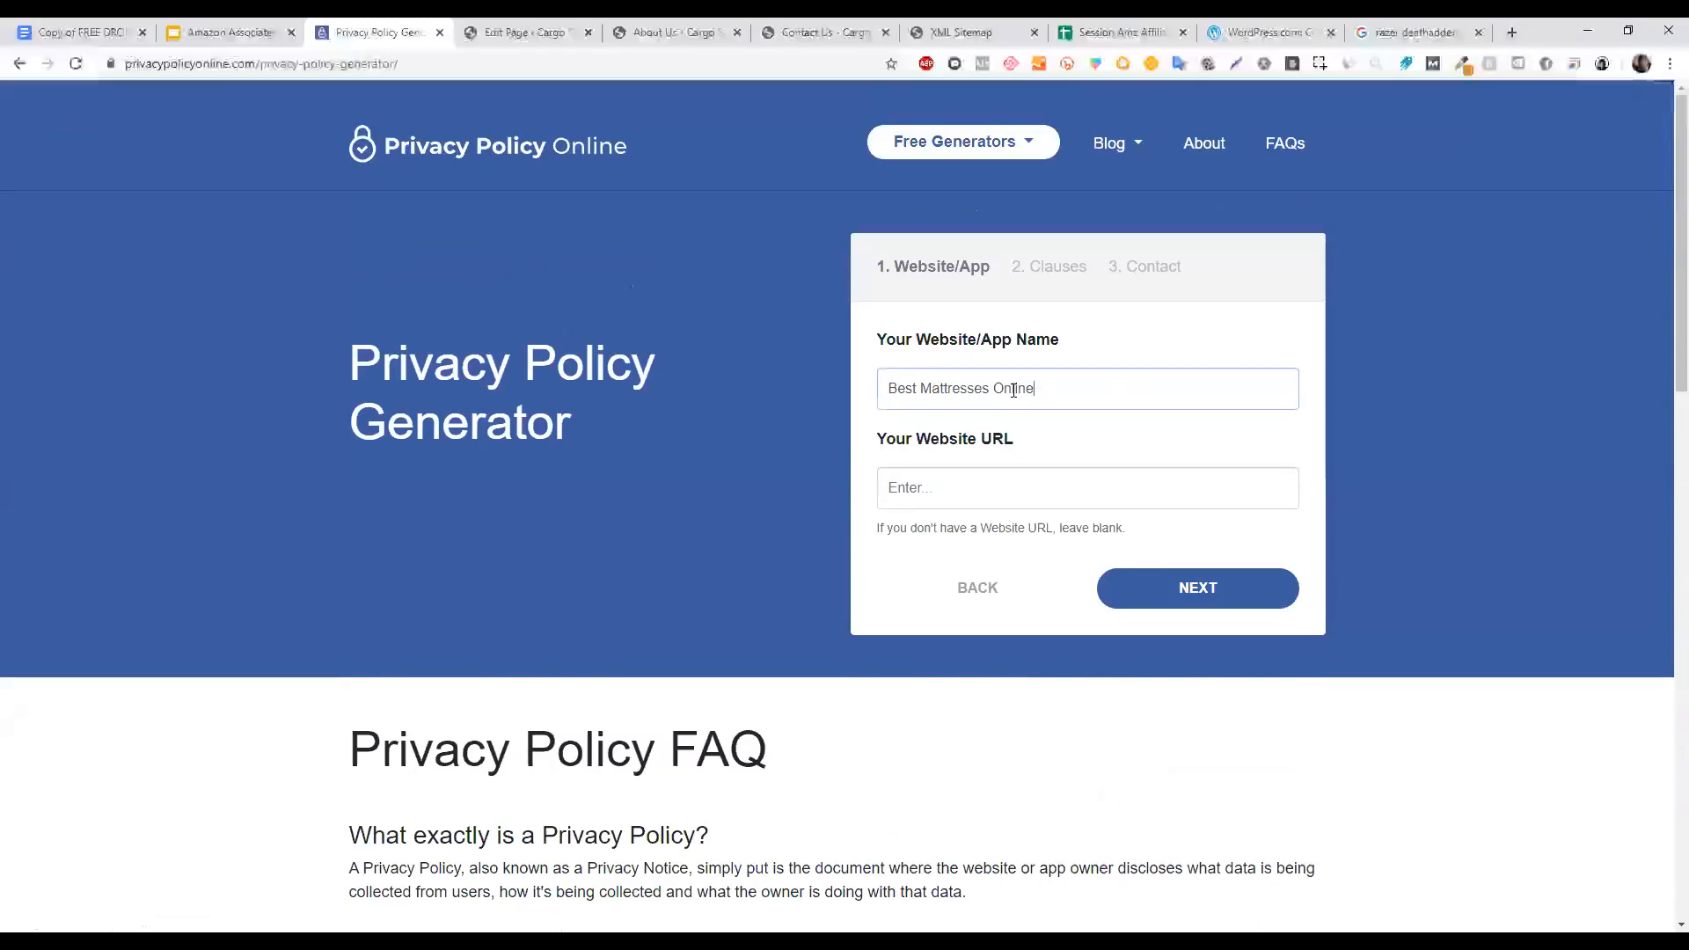
{"action": "triple_click", "coordinate": [1014, 390]}
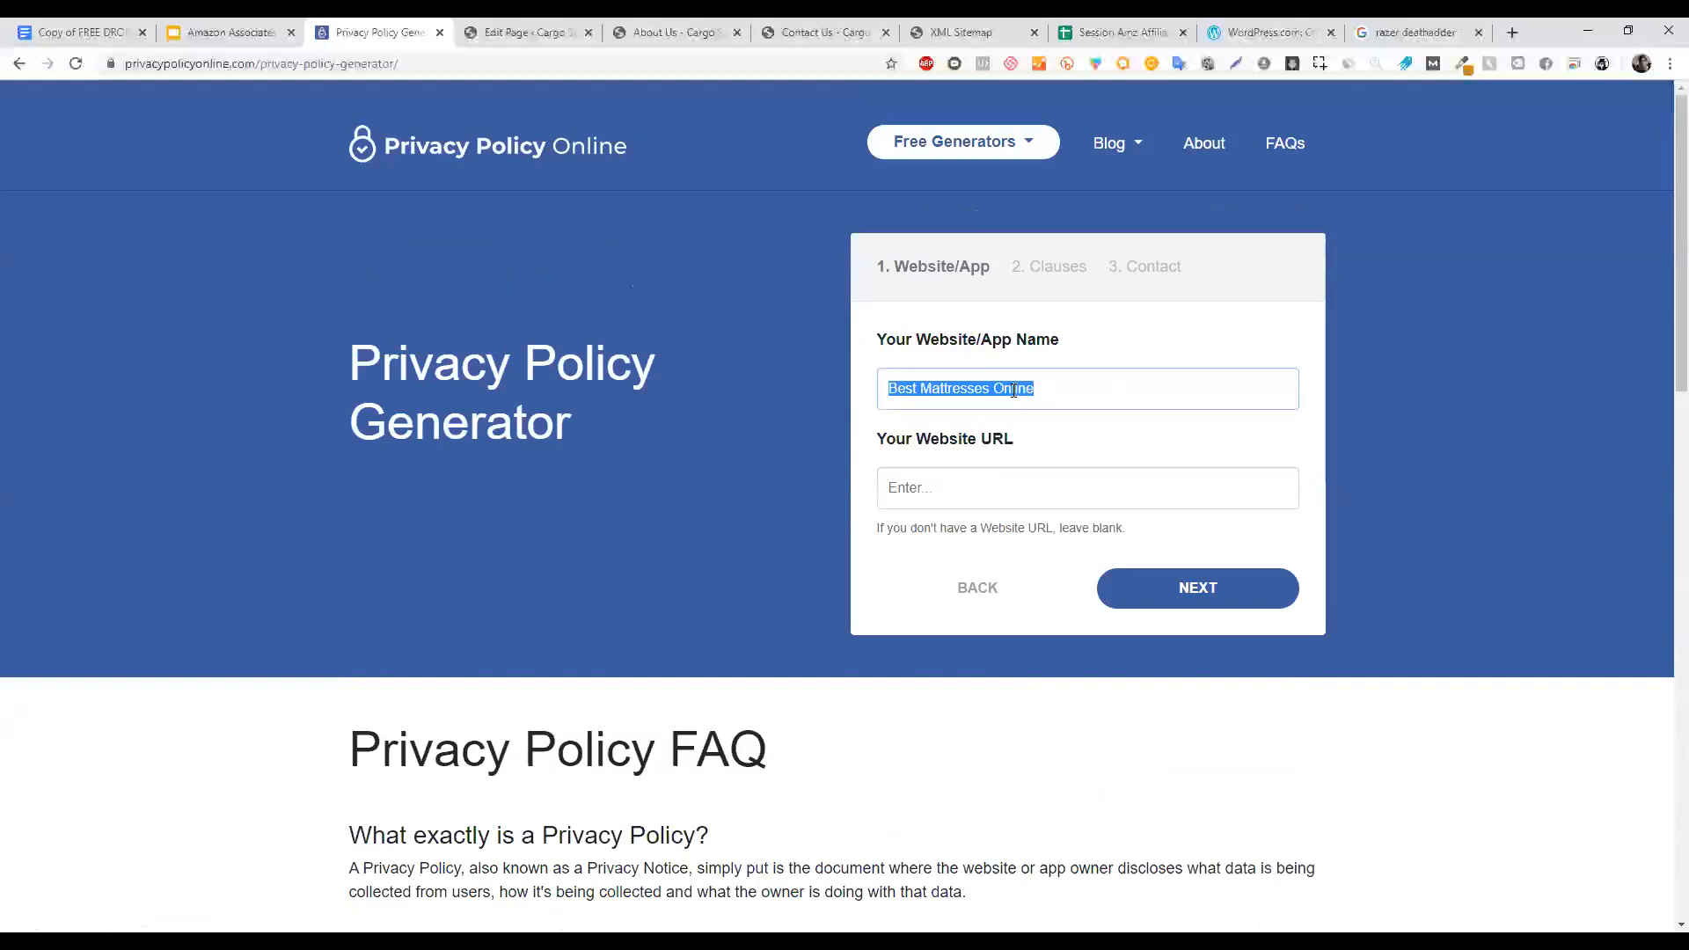
{"action": "left_click", "coordinate": [939, 491]}
{"action": "type", "text": "www.bes"}
{"action": "key", "text": "BackSpace"}
{"action": "key", "text": "BackSpace"}
{"action": "key", "text": "BackSpace"}
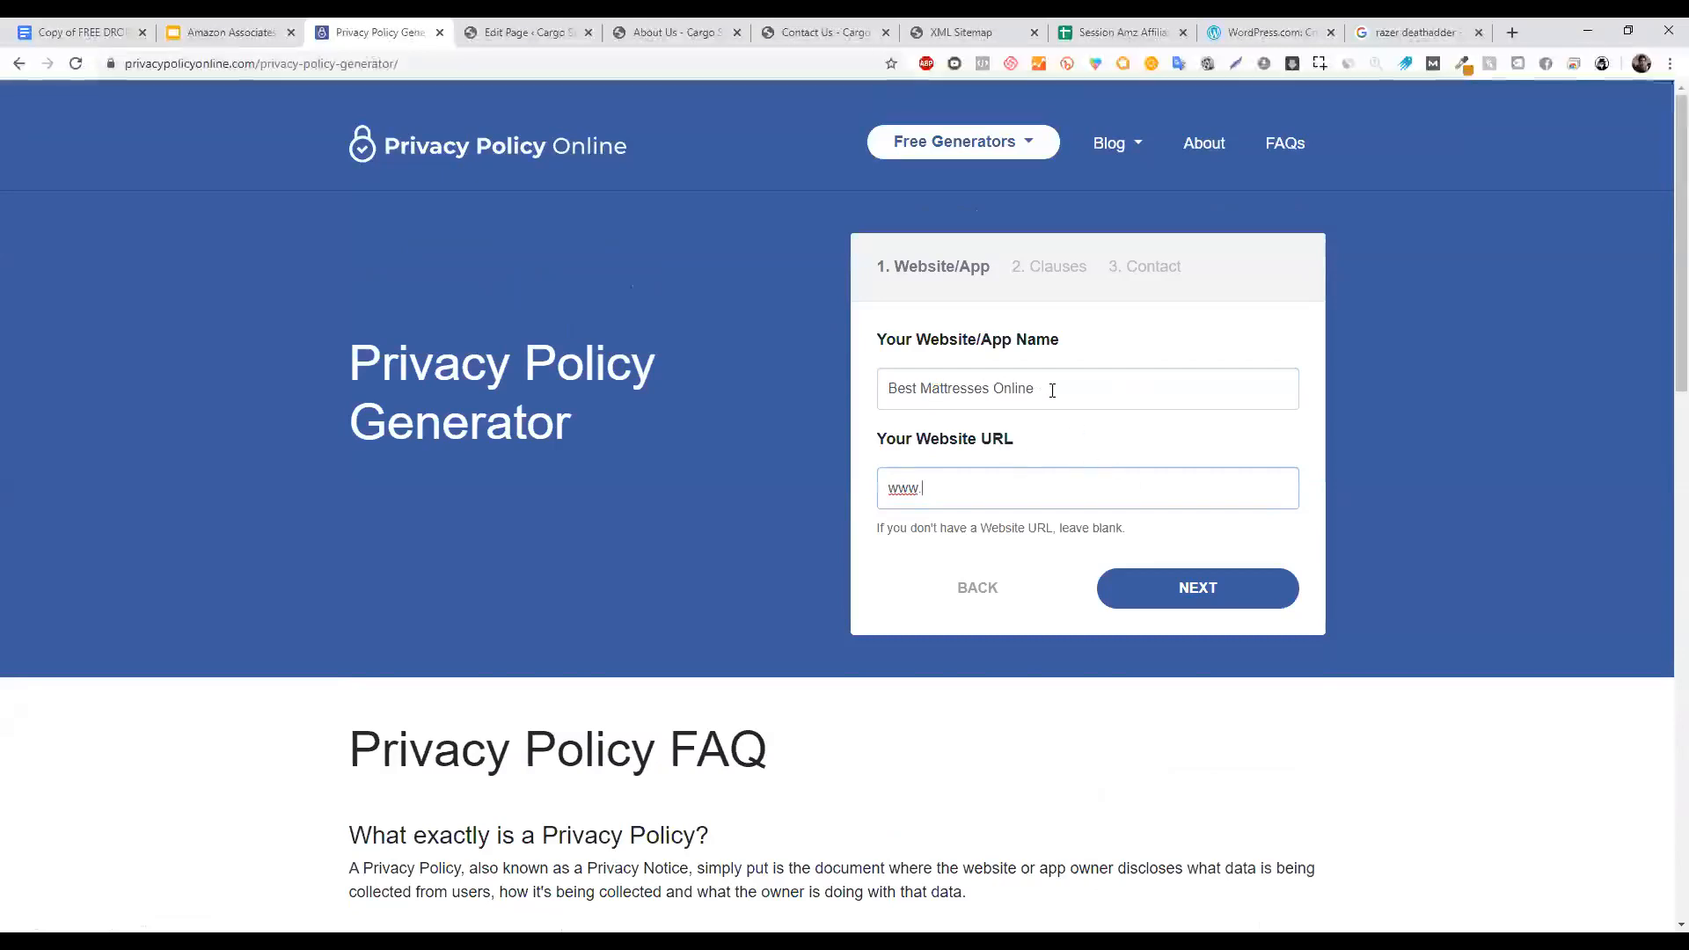
Change the website name to 'Fix Fiverr' with URL fixfiverr.com and continue to Clauses.
{"action": "left_click_drag", "start_coordinate": [1065, 389], "coordinate": [687, 384]}
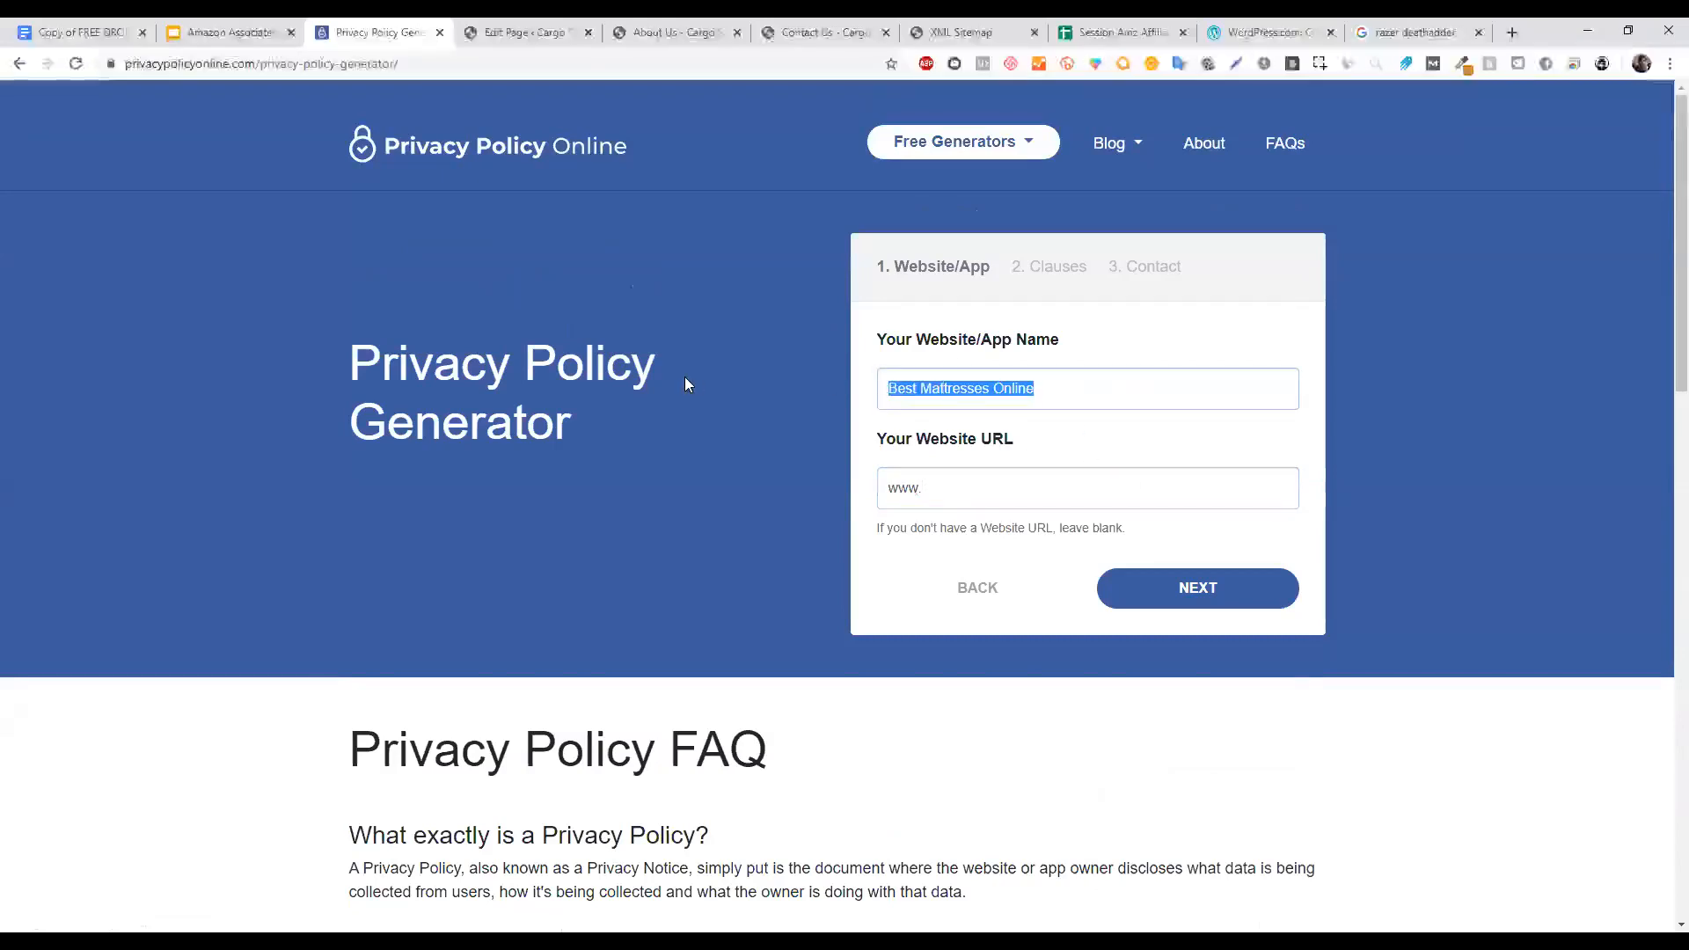
{"action": "type", "text": "f"}
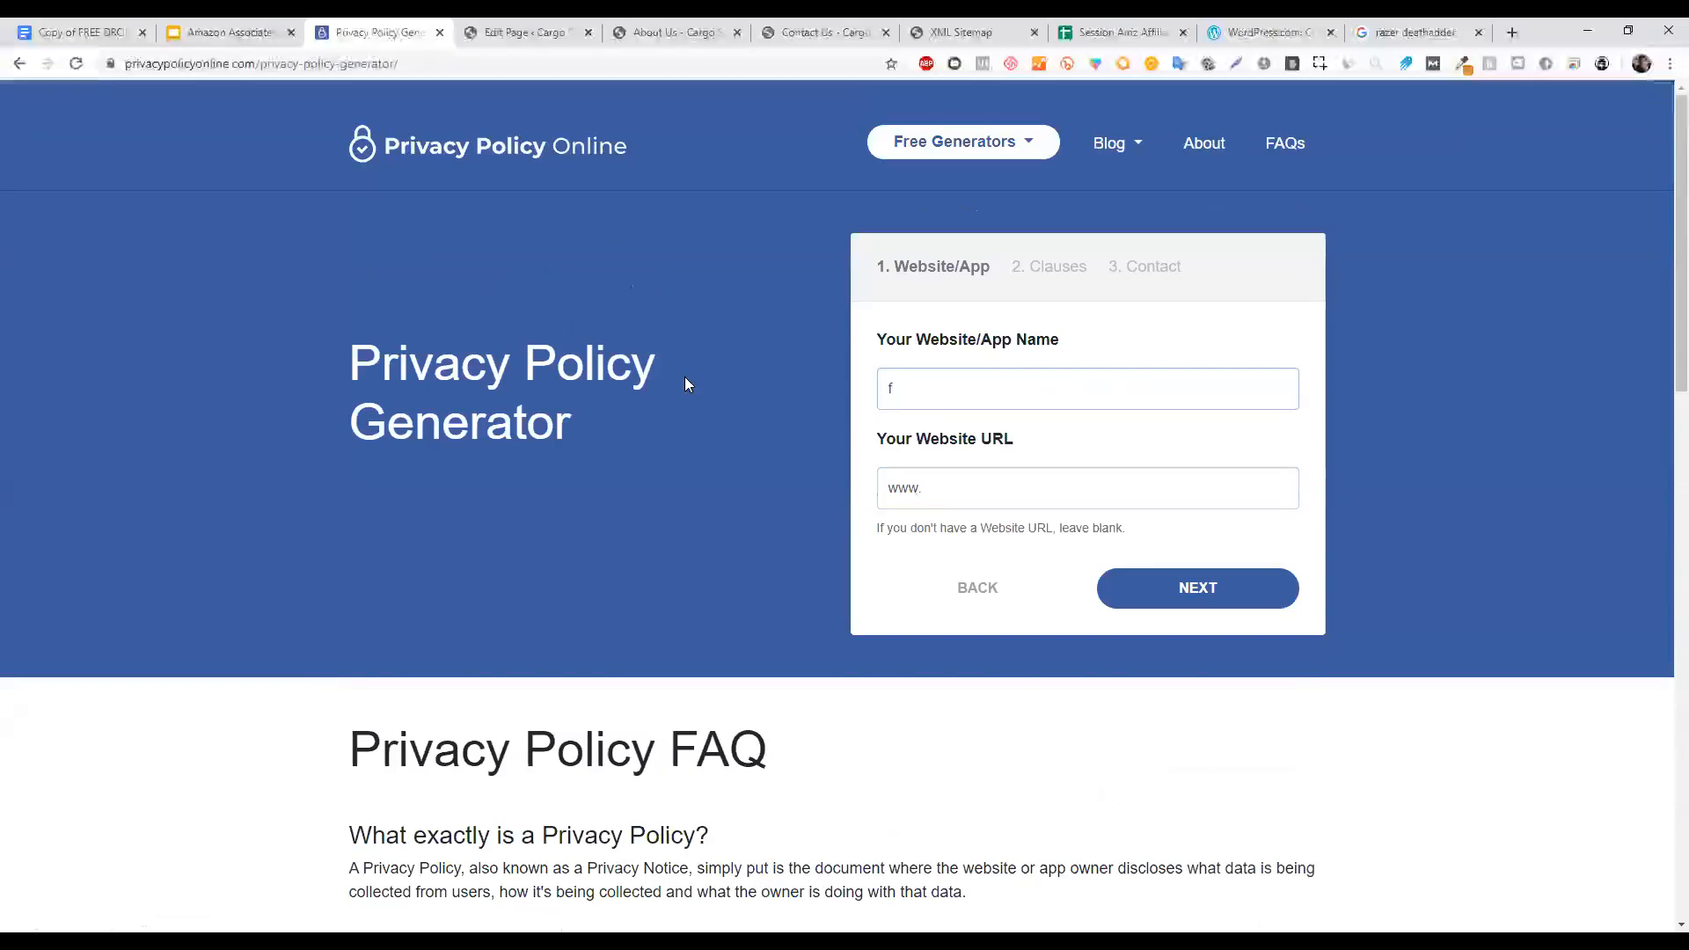
{"action": "type", "text": "ix fiverr"}
{"action": "key", "text": "ctrl+a"}
{"action": "left_click", "coordinate": [895, 389]}
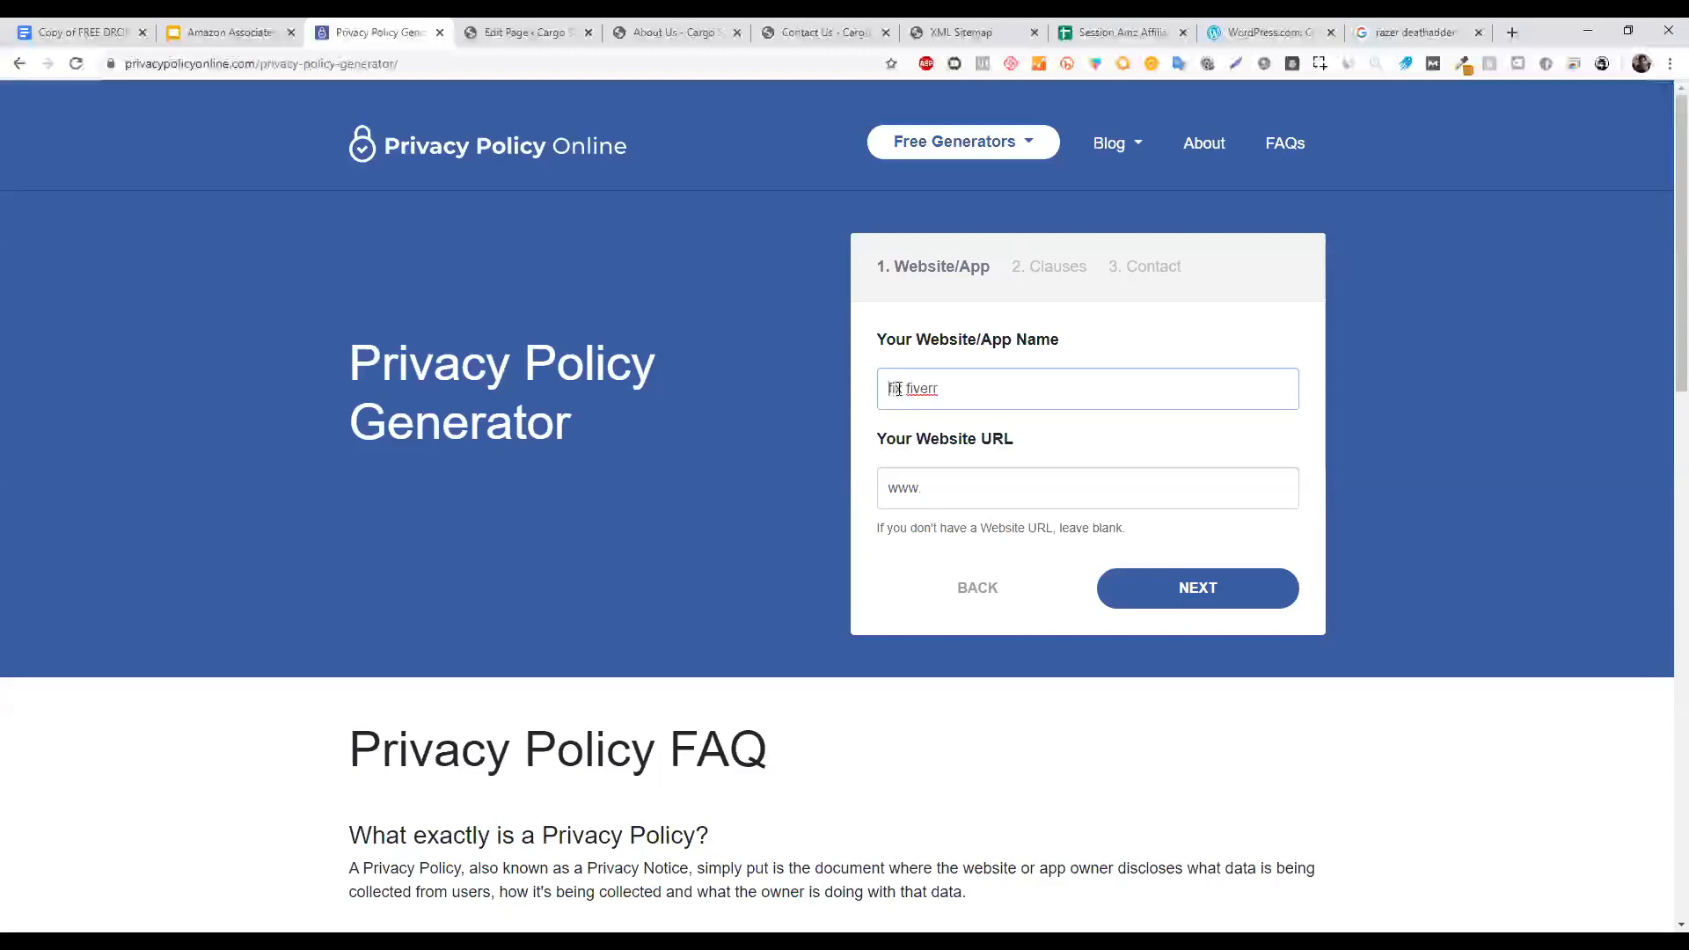
{"action": "key", "text": "BackSpace"}
{"action": "key", "text": "BackSpace"}
{"action": "type", "text": "Fi"}
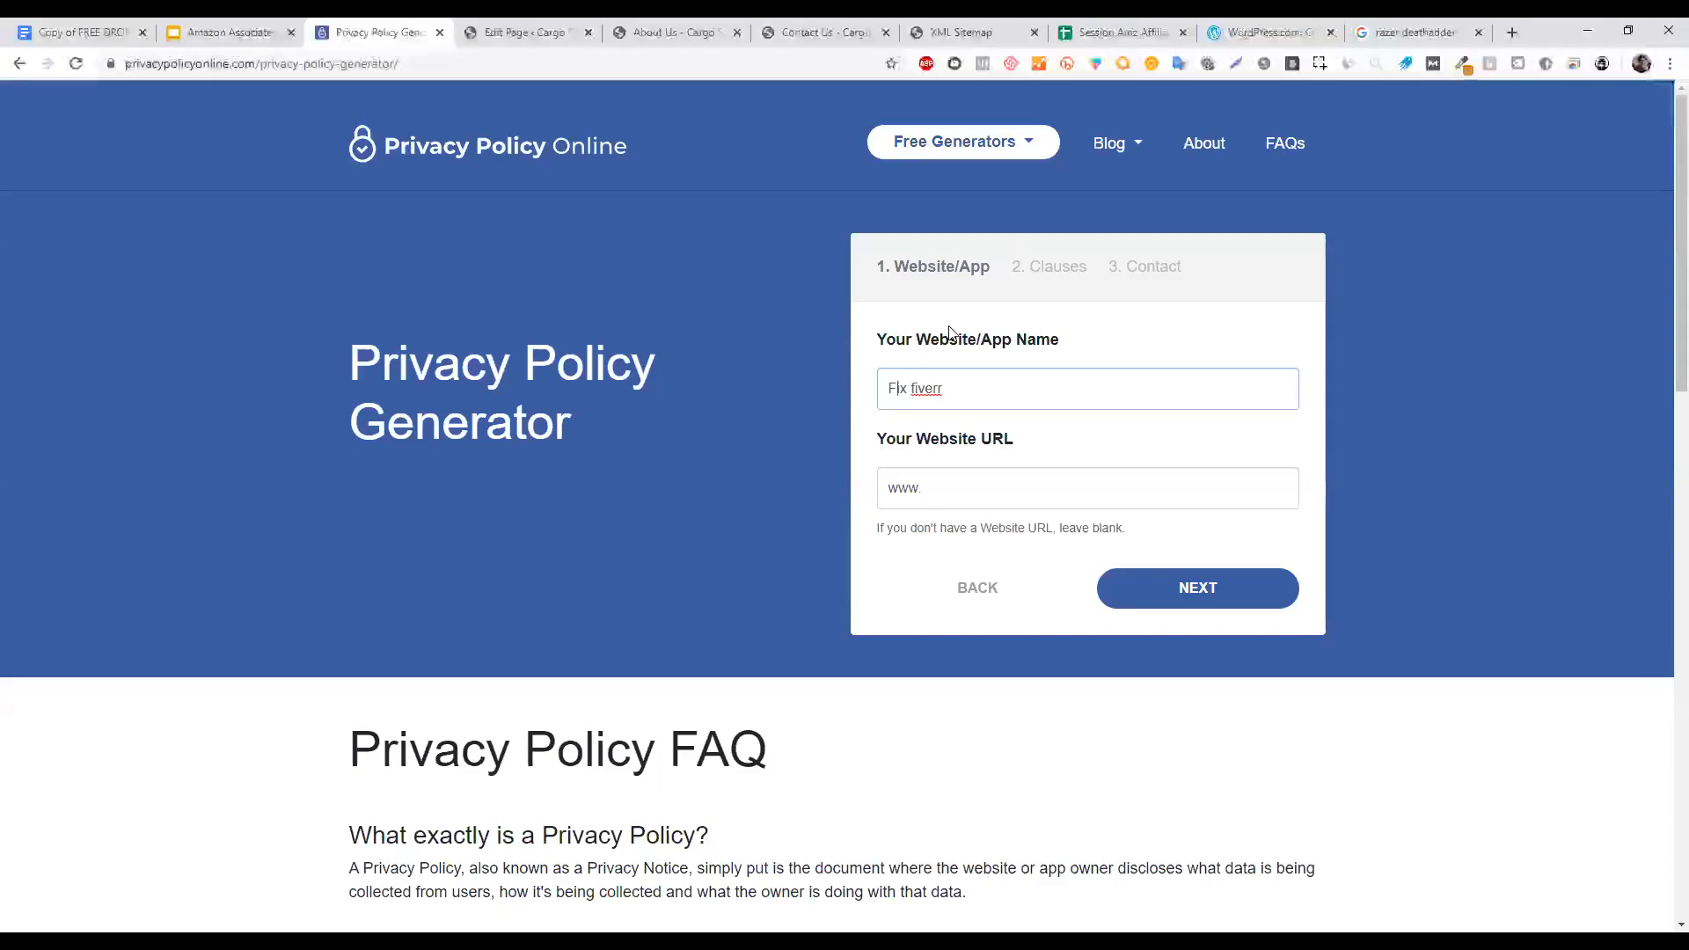
{"action": "key", "text": "BackSpace"}
{"action": "type", "text": "F"}
{"action": "key", "text": "ctrl+a"}
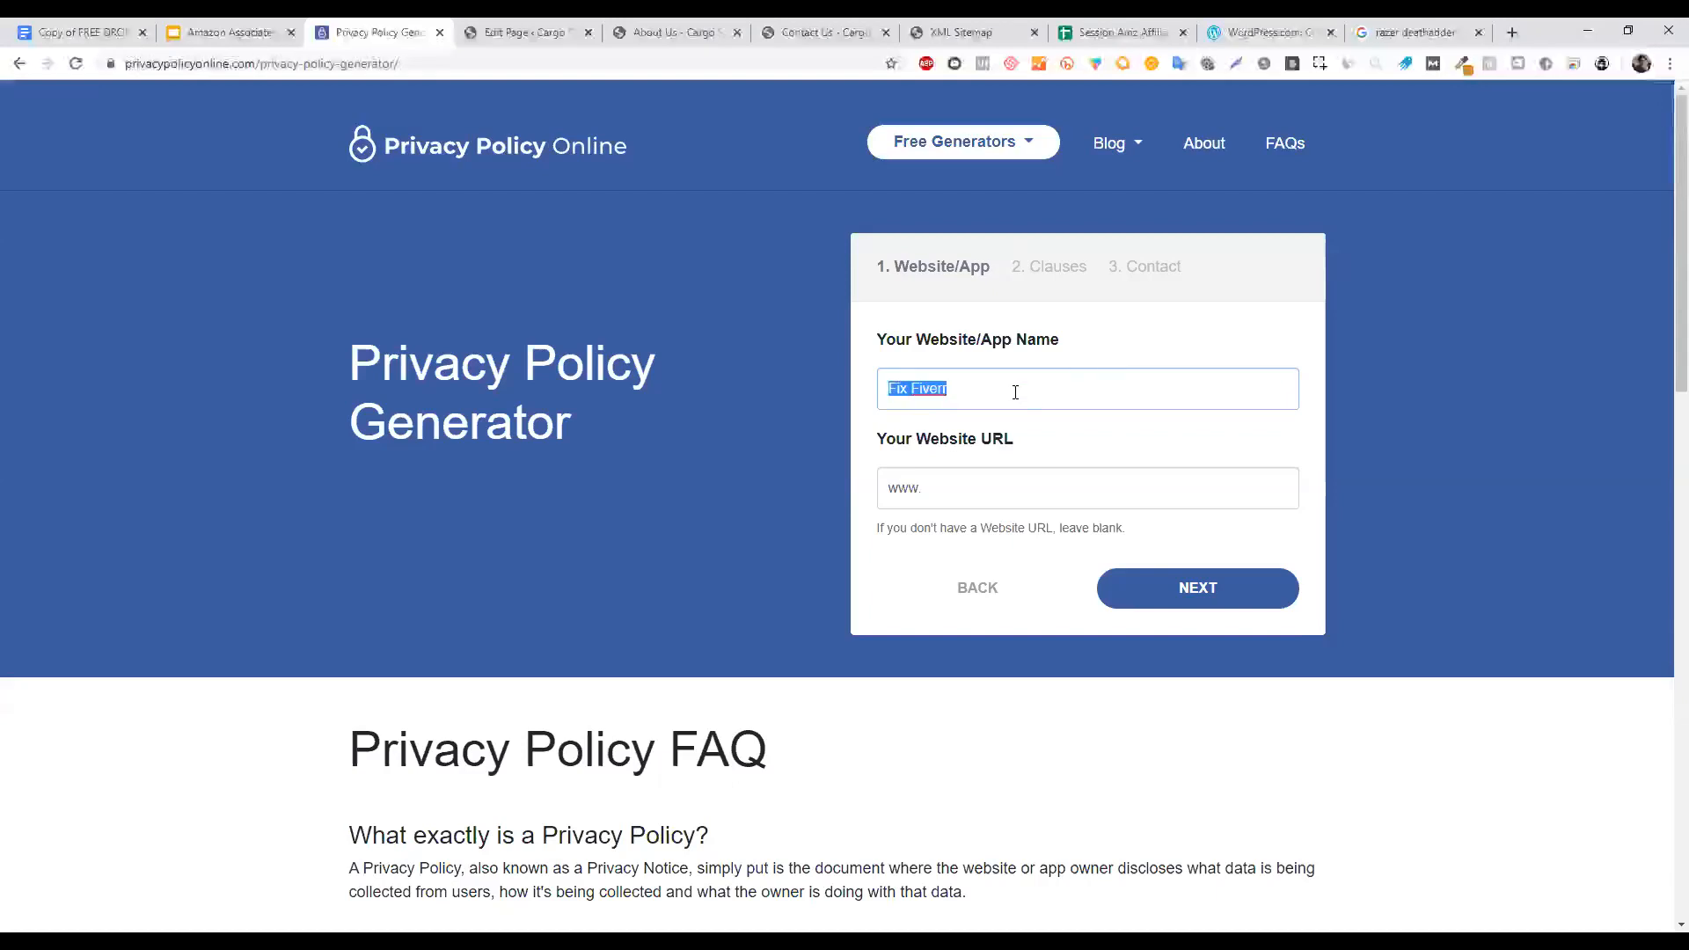
{"action": "left_click", "coordinate": [1008, 470]}
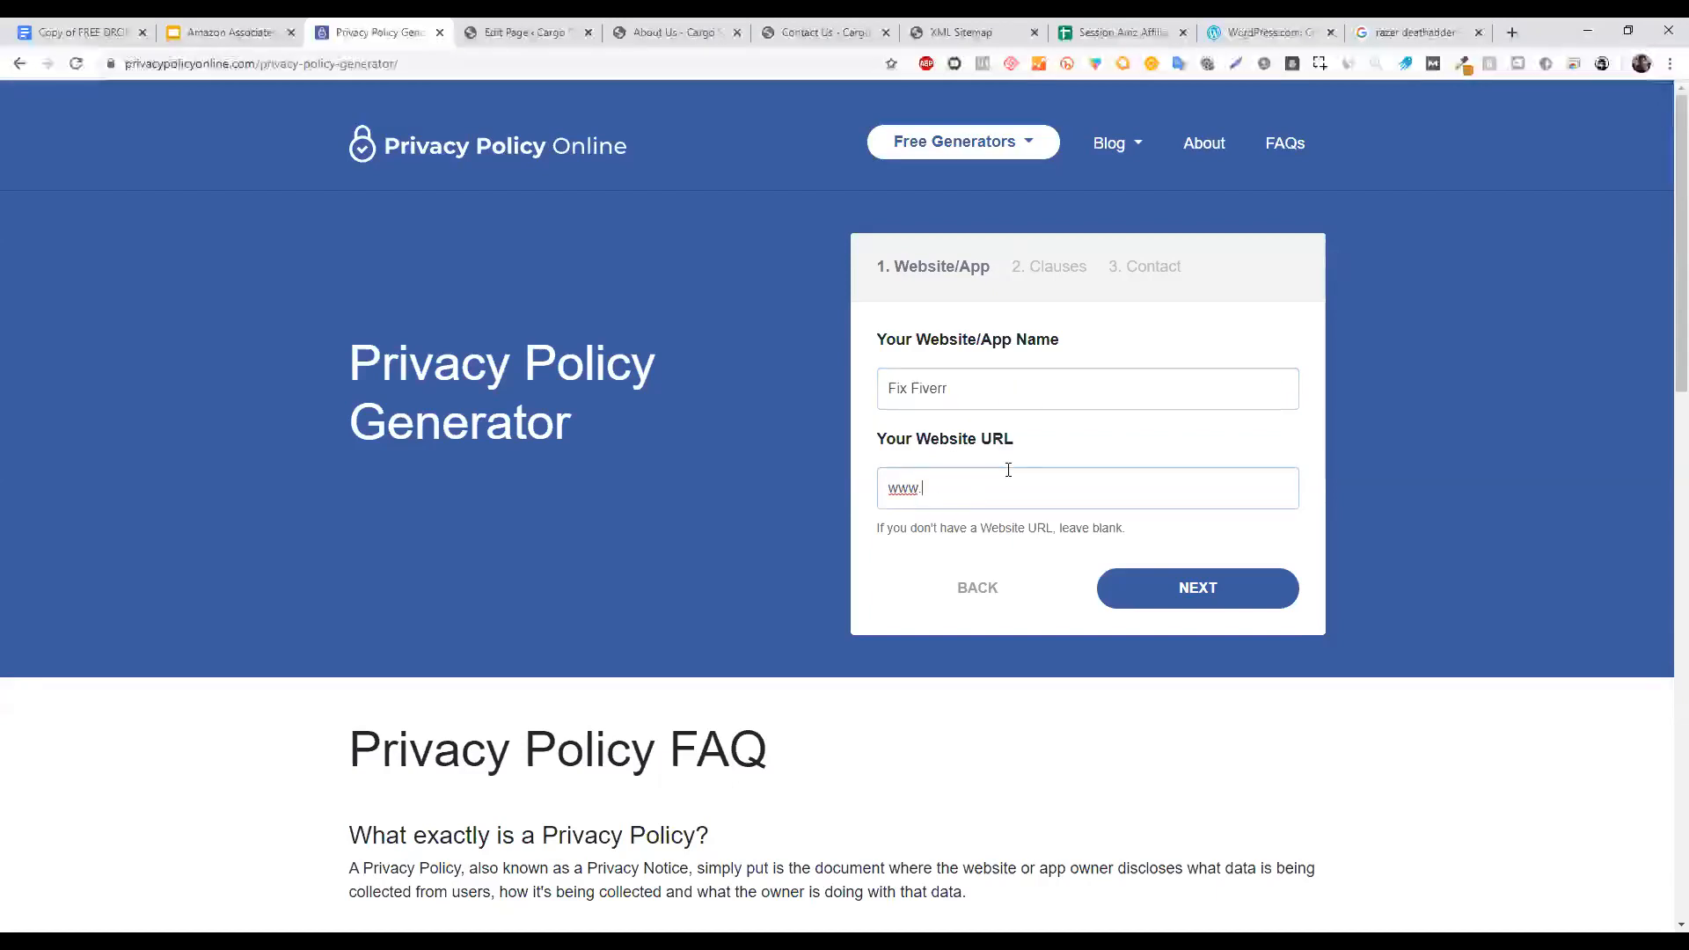
{"action": "type", "text": "fixfiverr.com"}
{"action": "left_click", "coordinate": [1181, 599]}
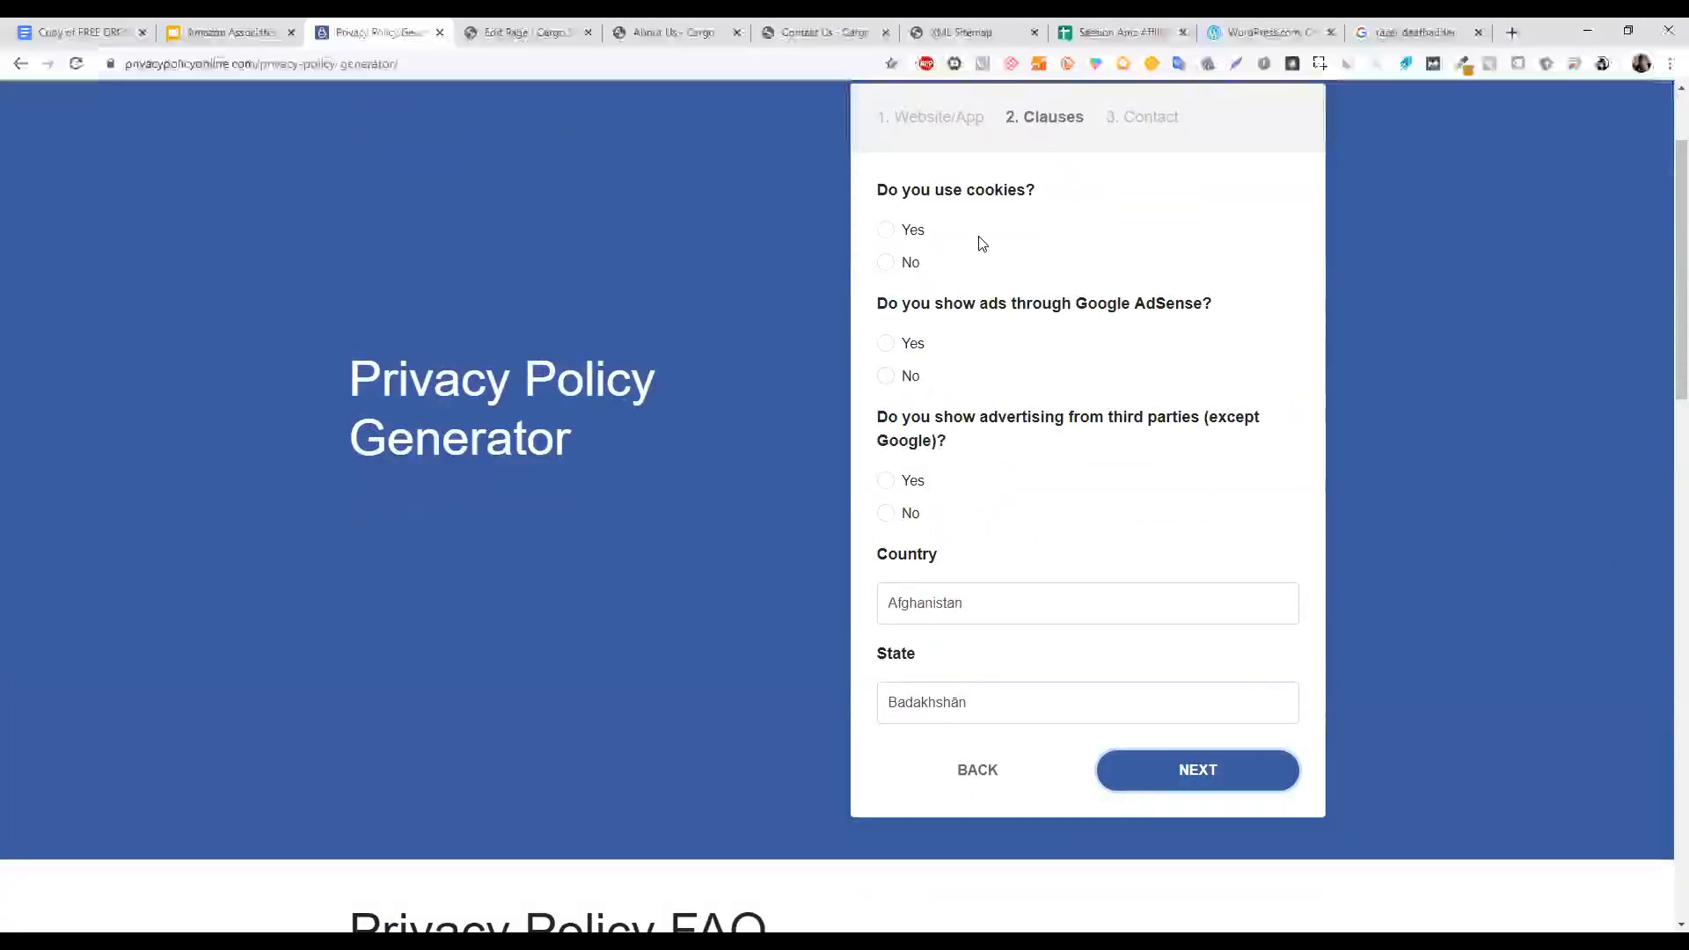
Answer cookies Yes, AdSense No, third-party ads No, choose Pakistan and Sindh, then continue.
{"action": "left_click", "coordinate": [888, 230]}
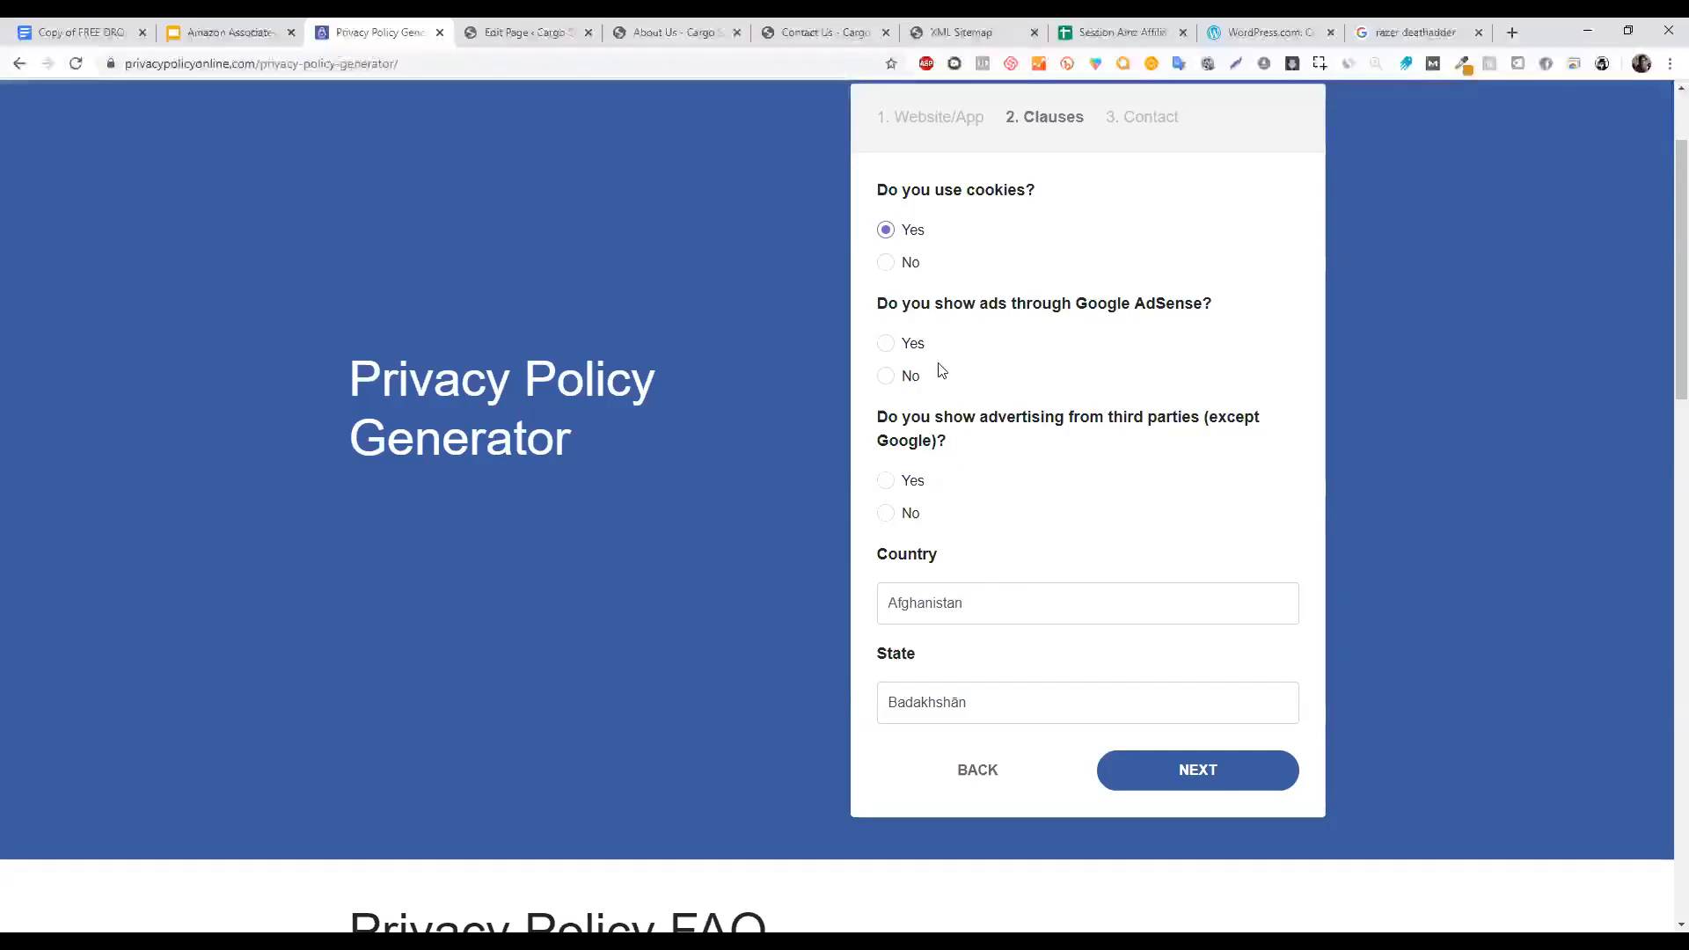
{"action": "left_click", "coordinate": [891, 379]}
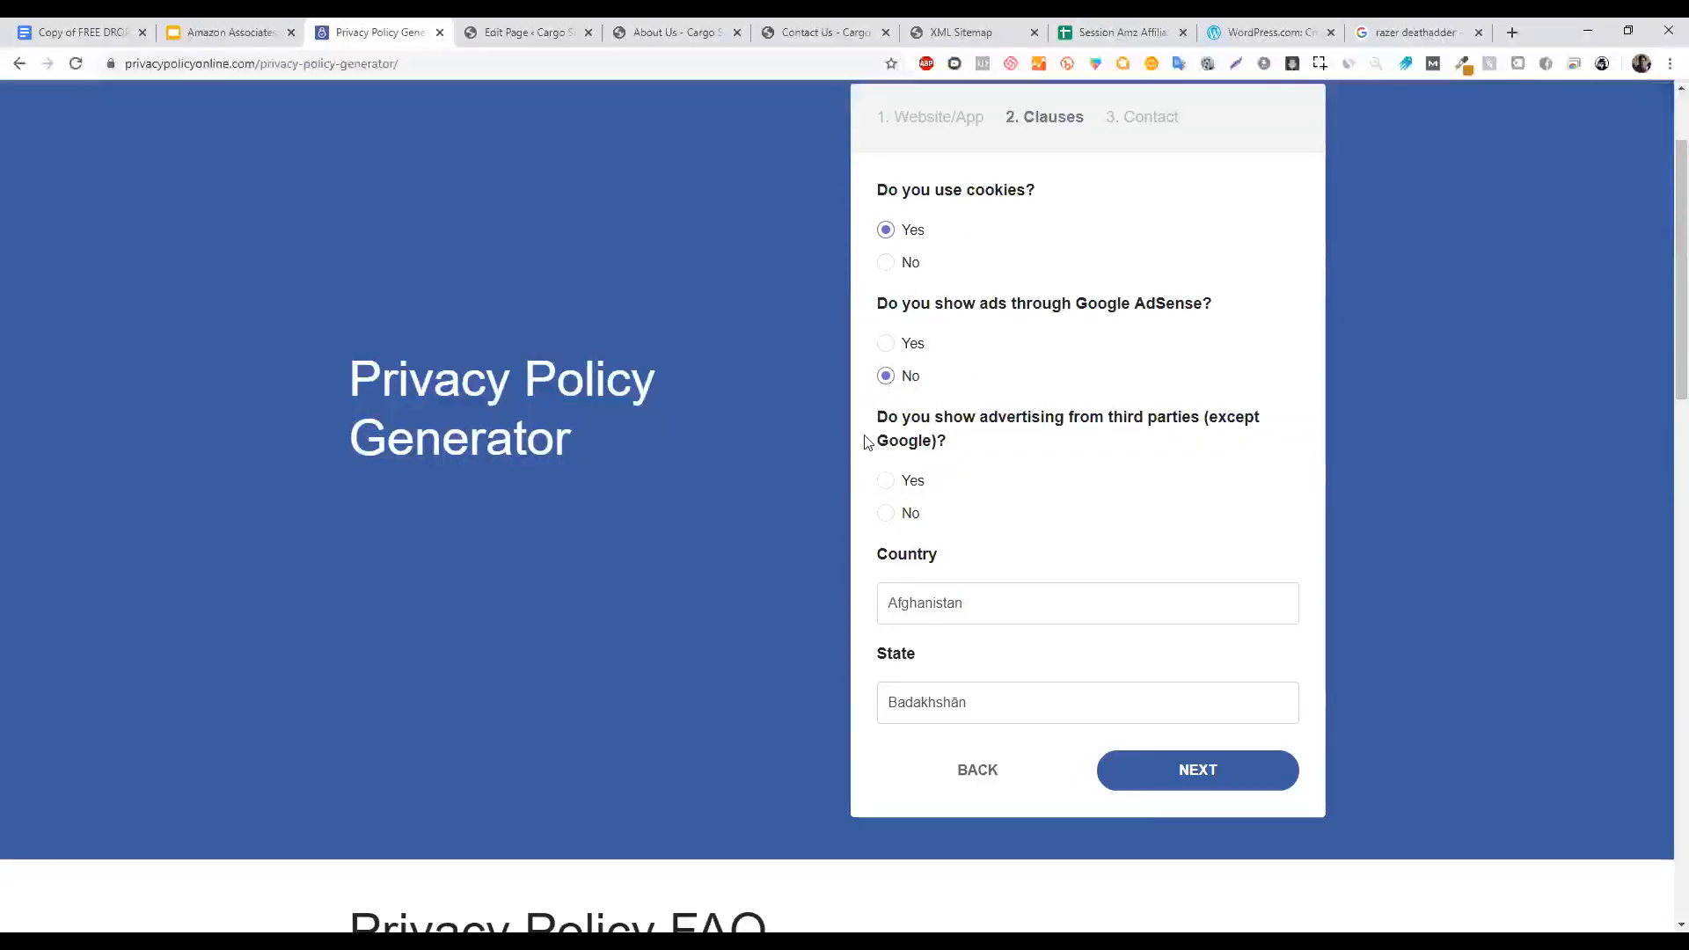
{"action": "left_click", "coordinate": [894, 519]}
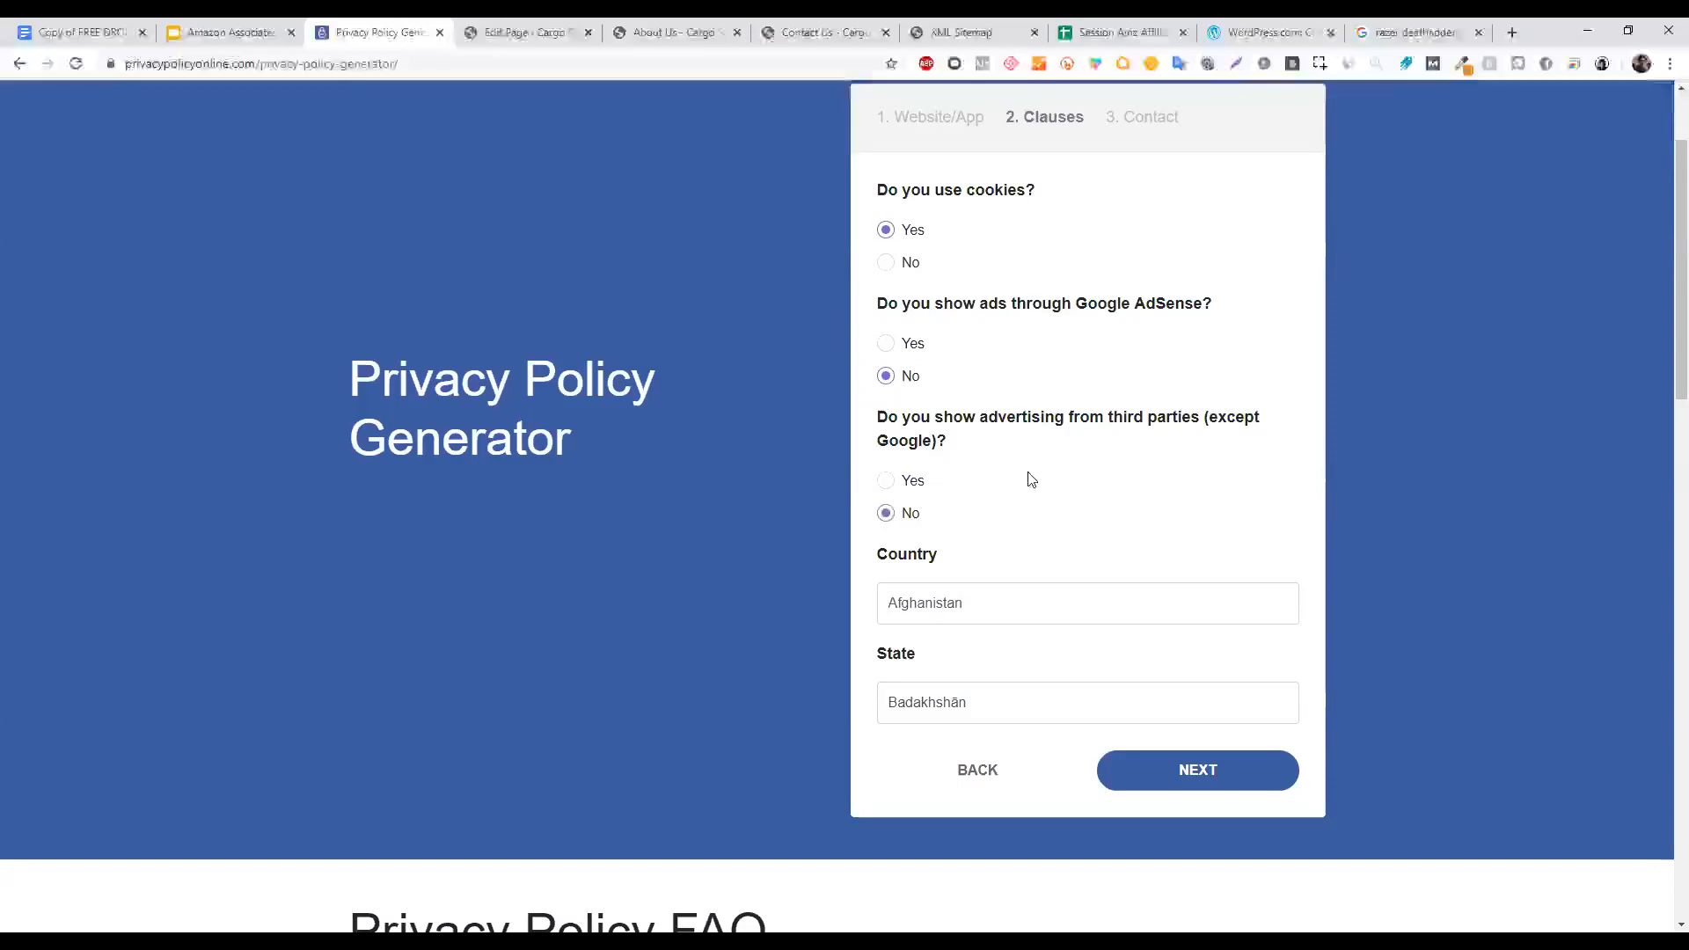
{"action": "left_click", "coordinate": [982, 604]}
{"action": "type", "text": "p"}
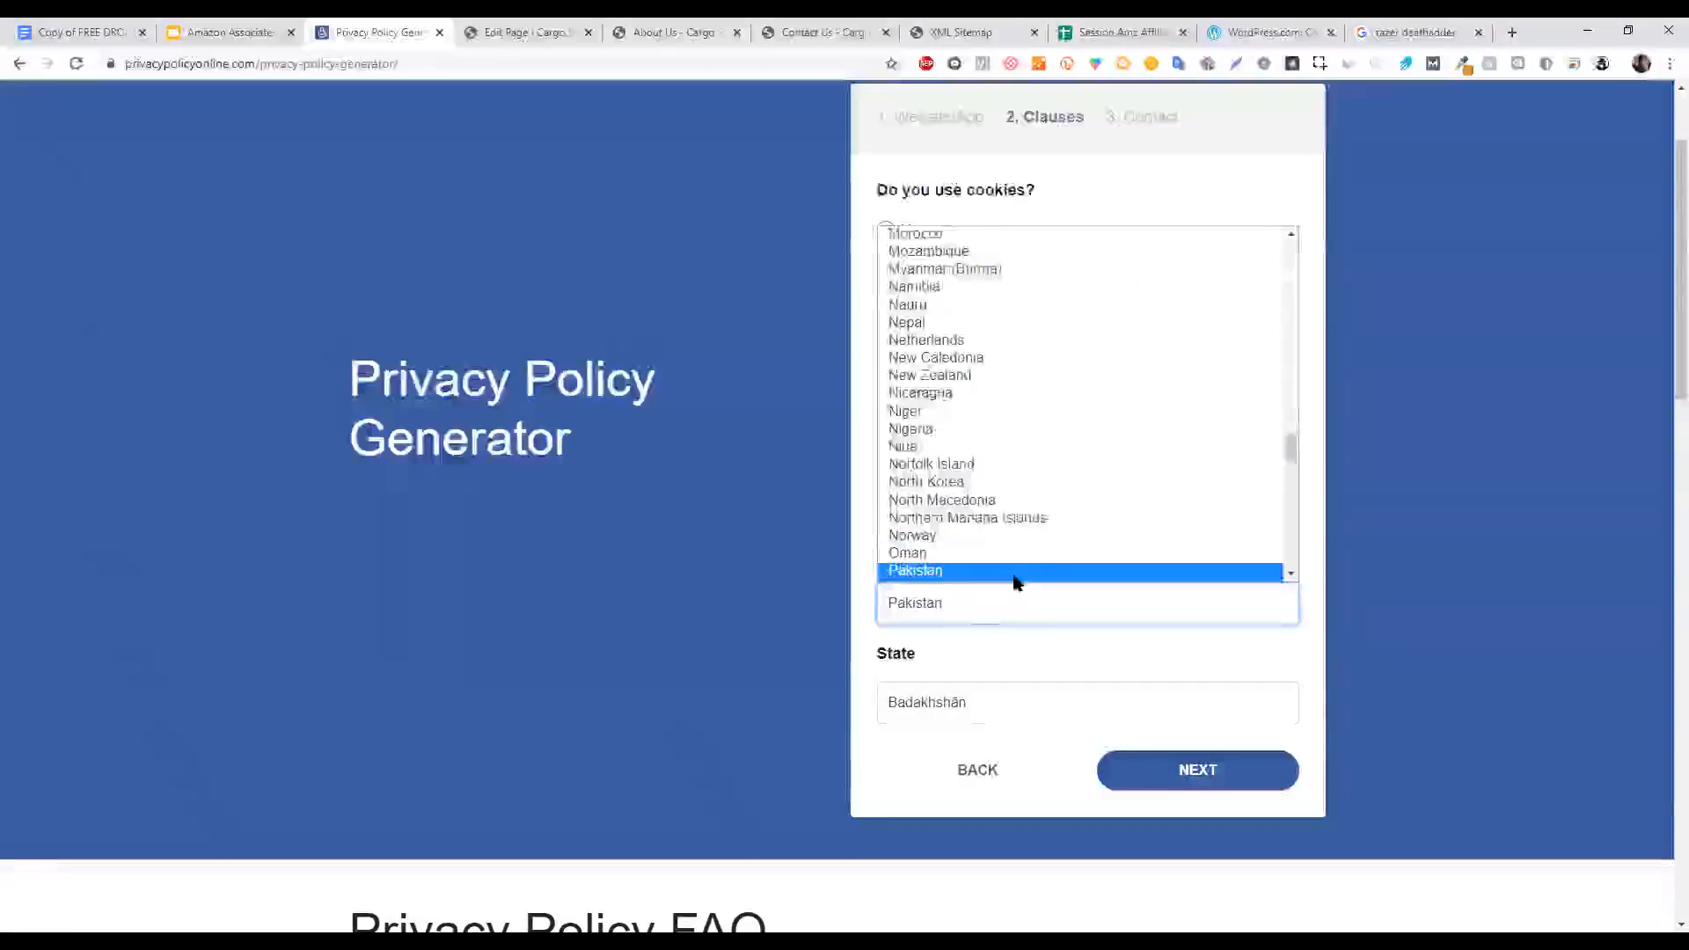
{"action": "left_click", "coordinate": [1014, 573]}
{"action": "left_click", "coordinate": [937, 803]}
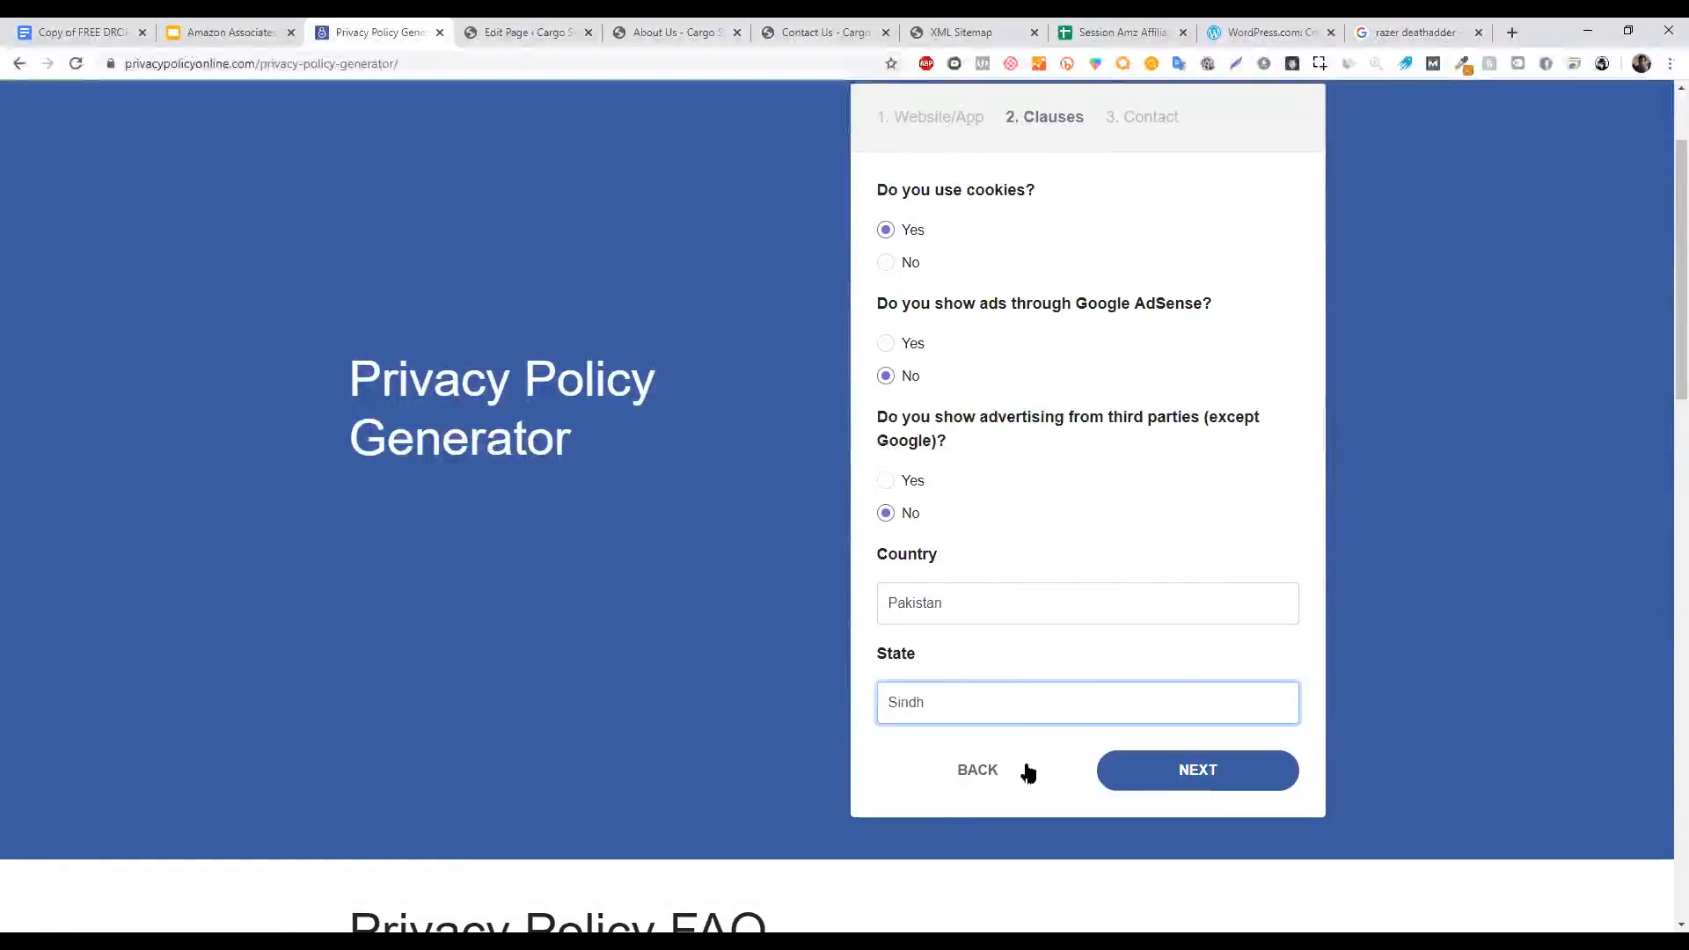
{"action": "left_click", "coordinate": [1214, 780]}
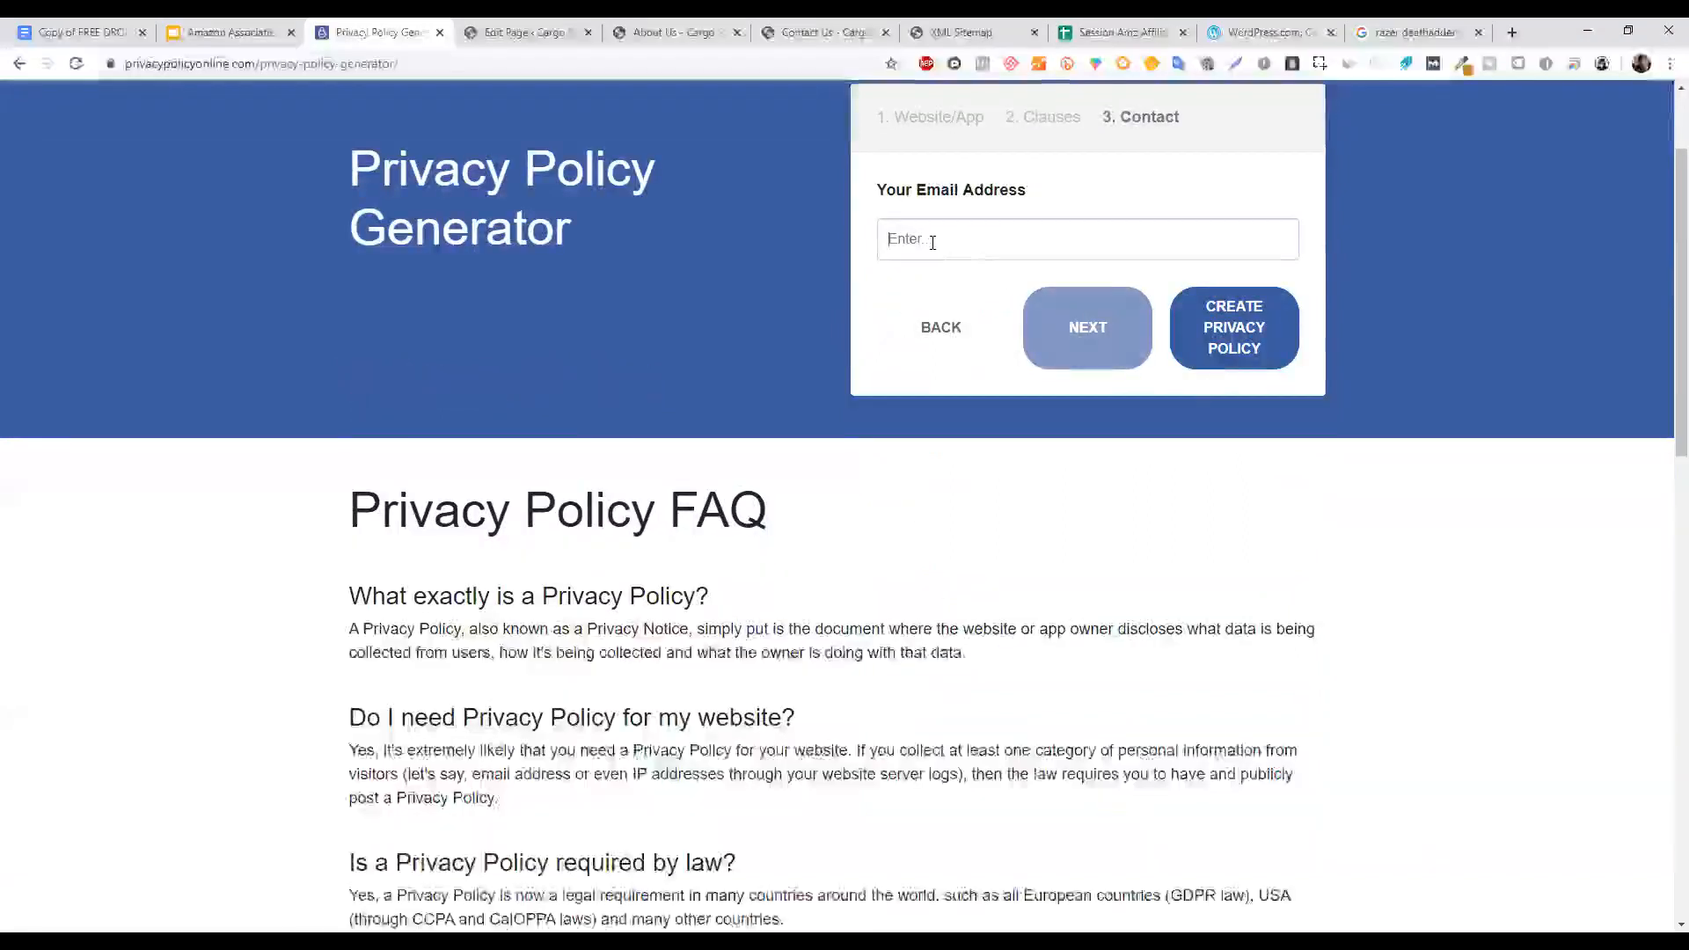
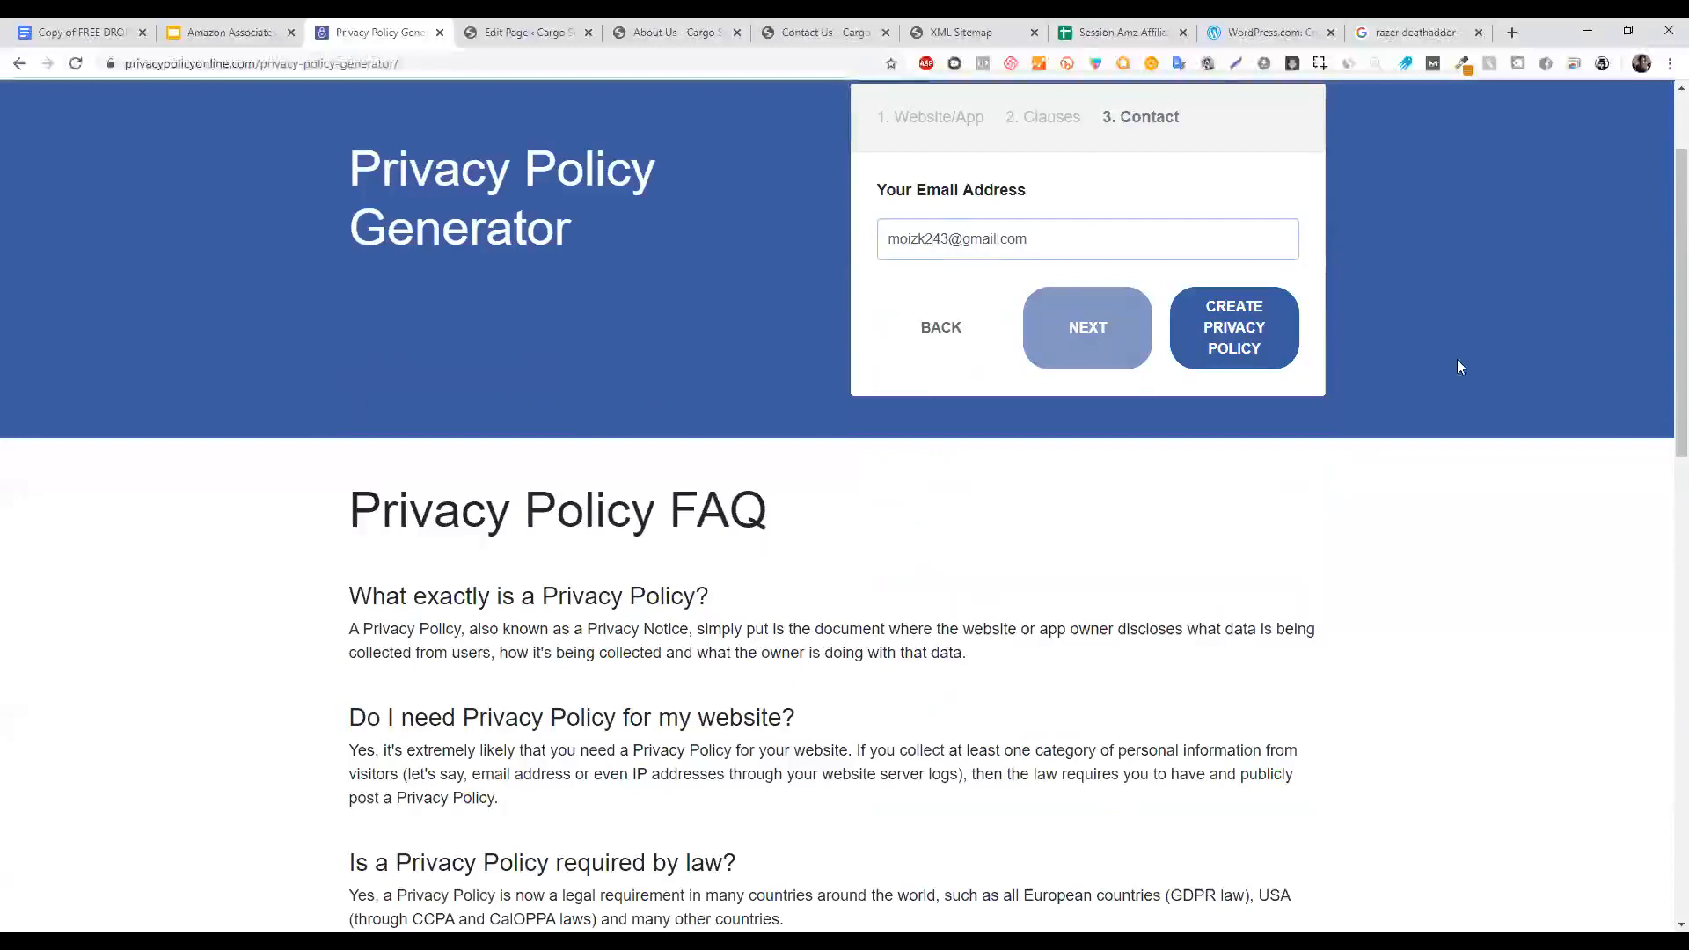
Enter the contact e-mail address and create the Fix Fiverr privacy policy.
{"action": "left_click", "coordinate": [1236, 343]}
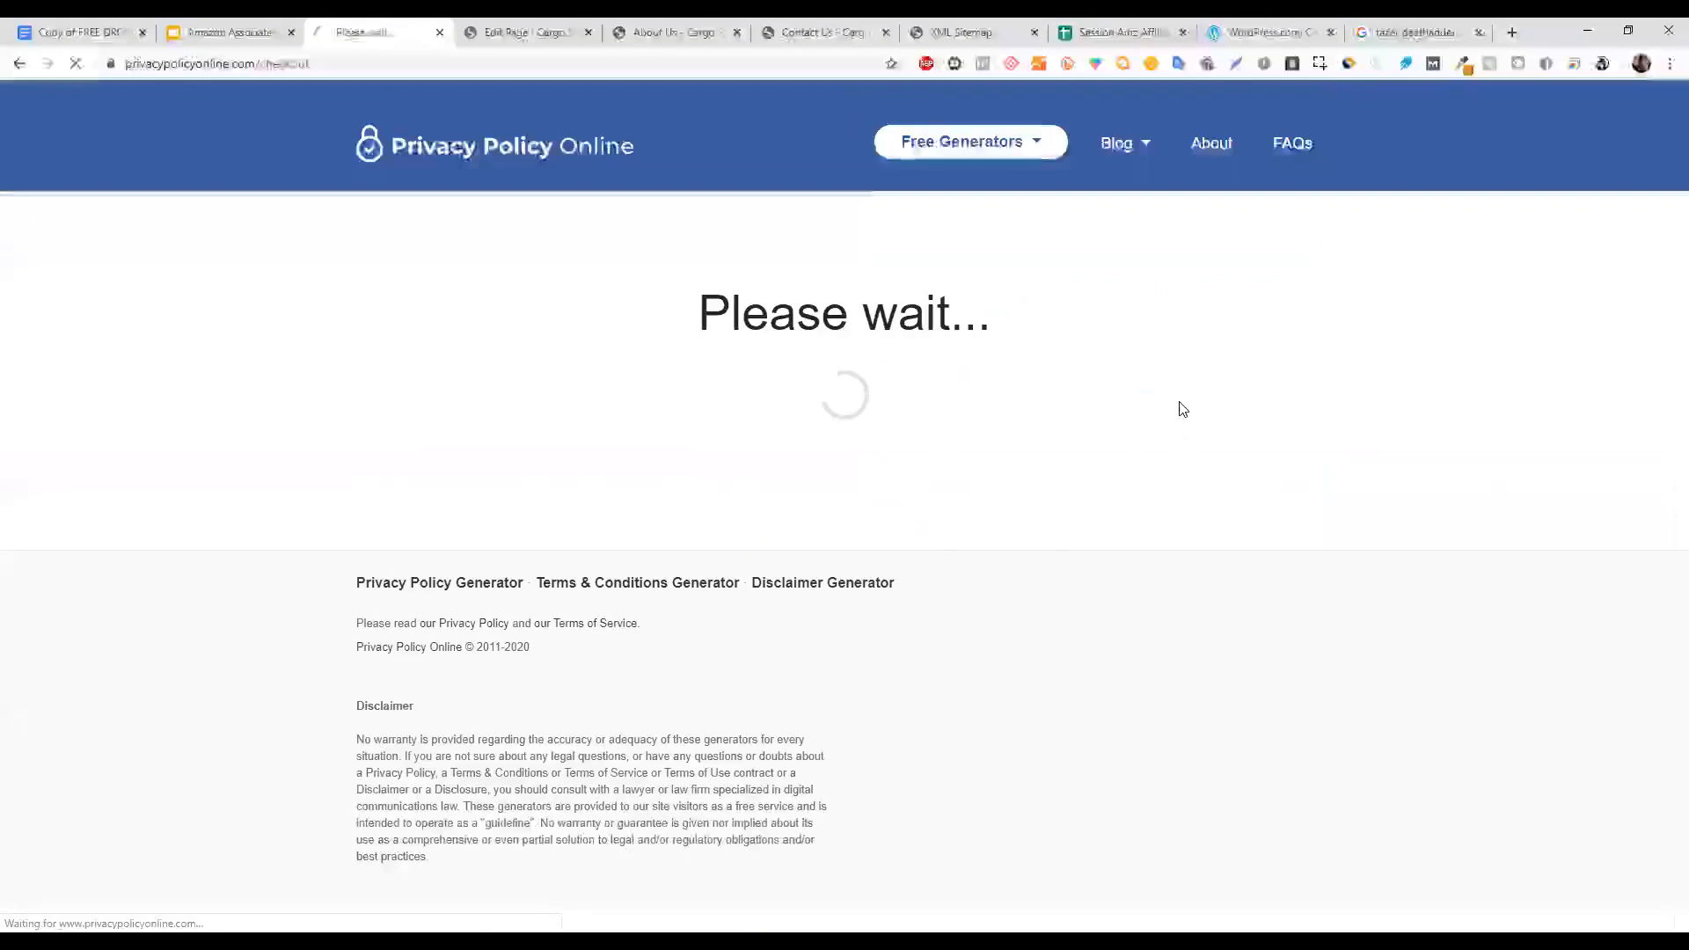
{"action": "scroll", "coordinate": [1663, 299], "scroll_direction": "down", "scroll_amount": 2}
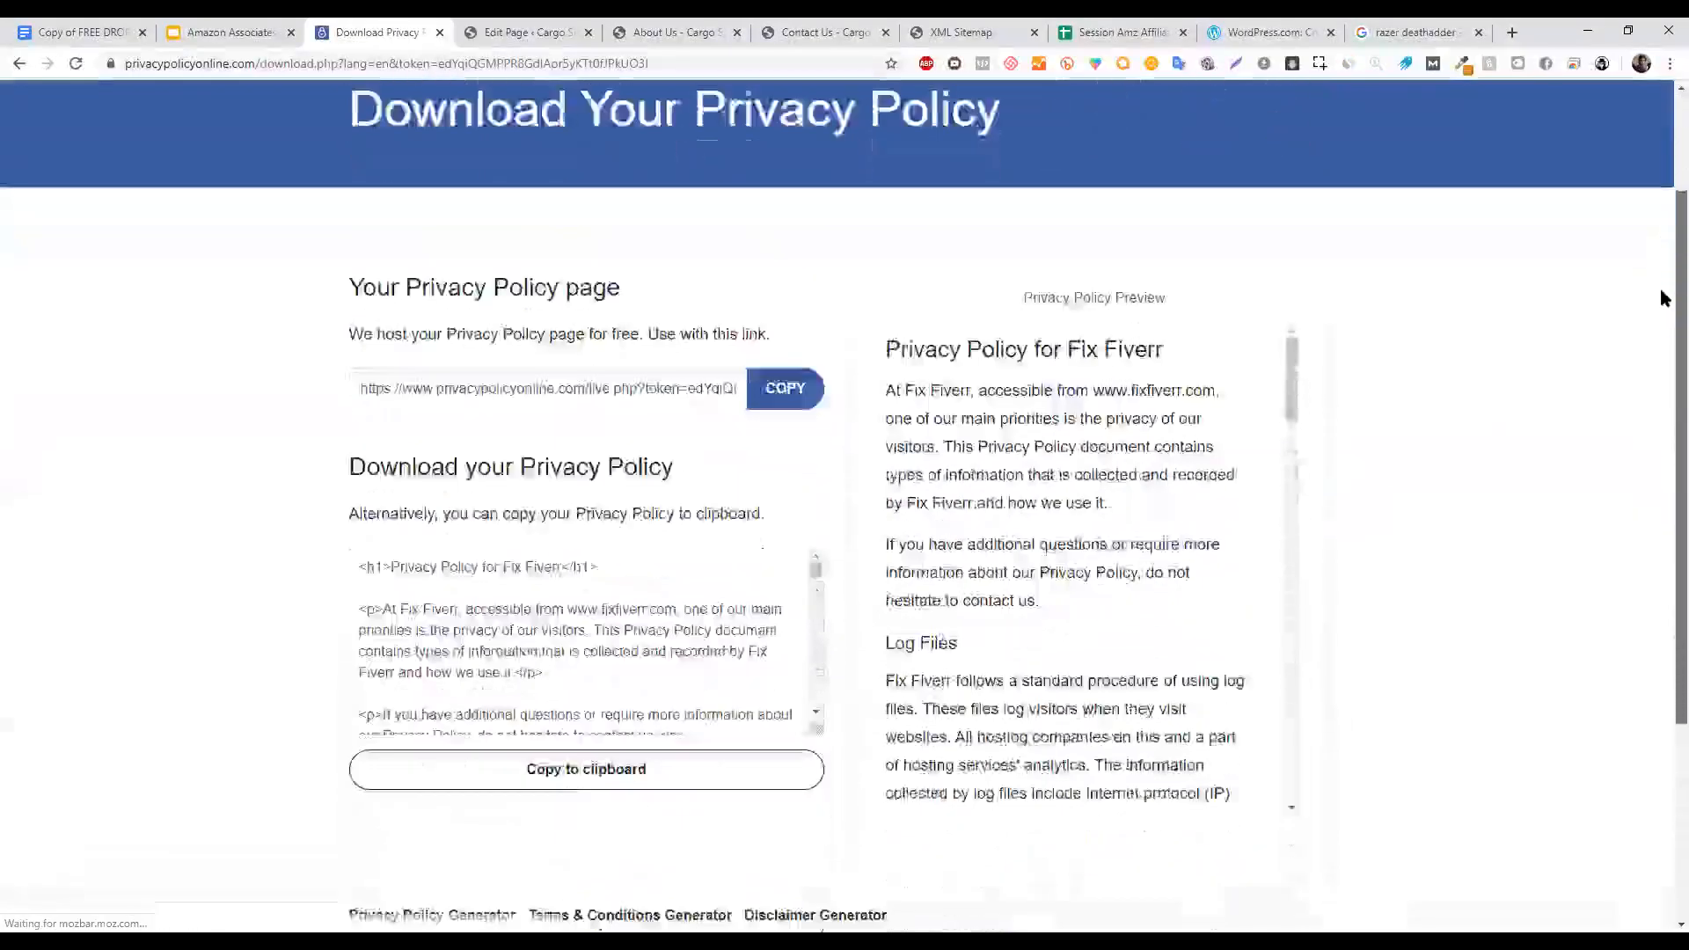
{"action": "left_click", "coordinate": [1170, 480]}
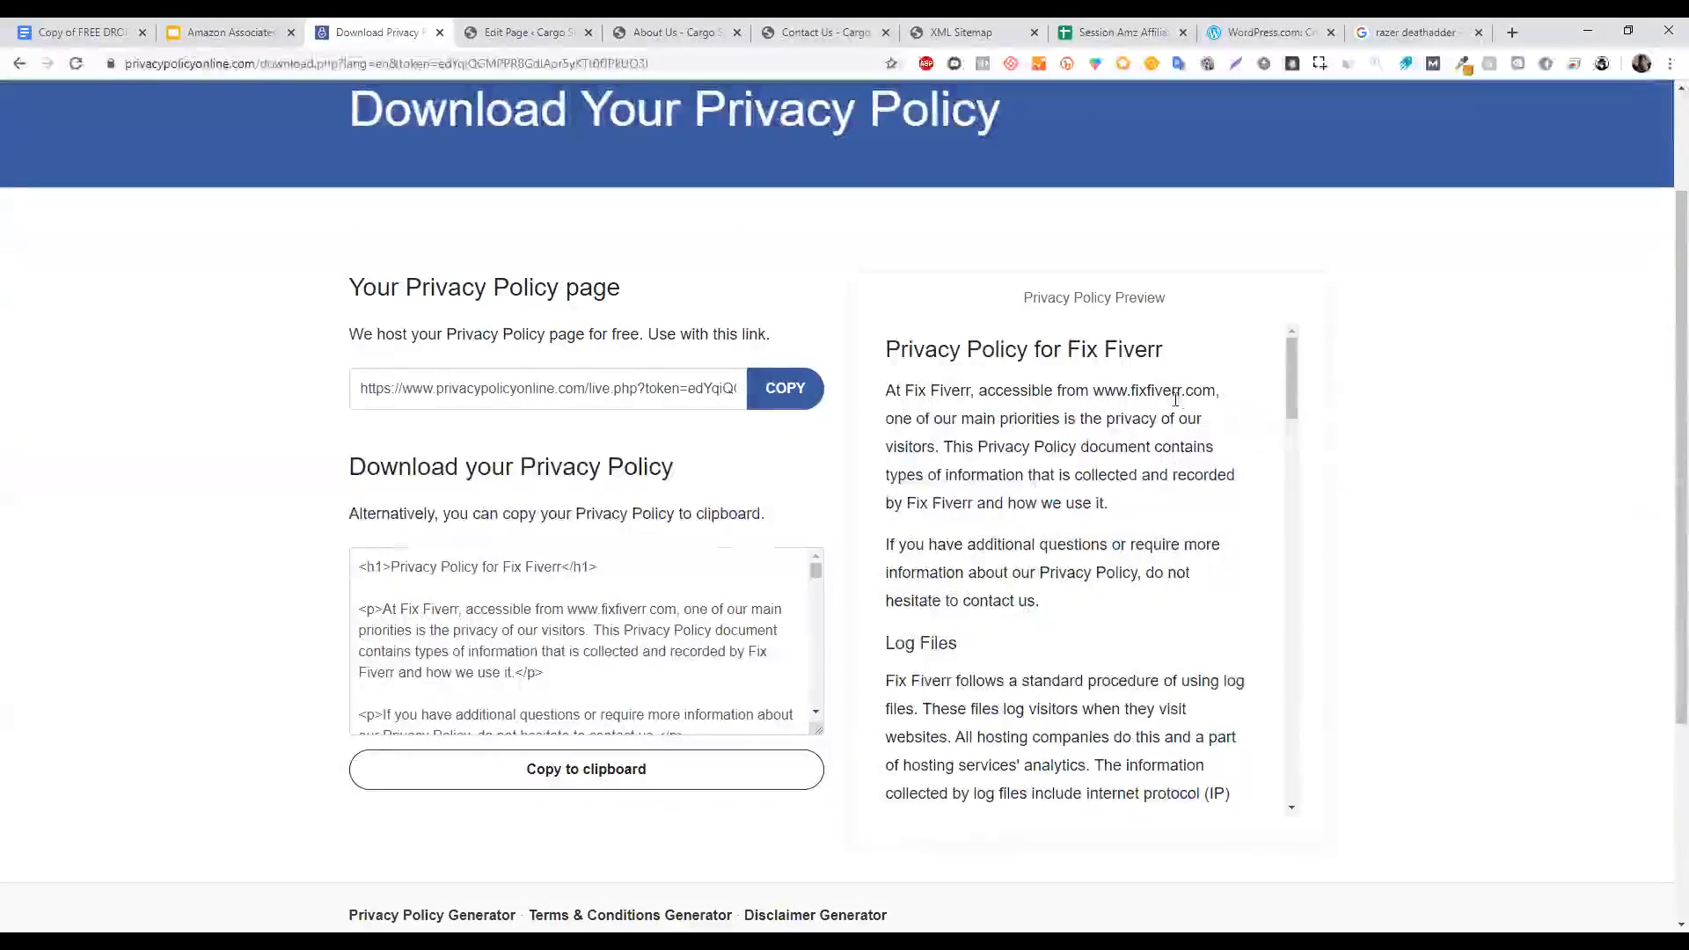
{"action": "scroll", "coordinate": [1308, 377], "scroll_direction": "down", "scroll_amount": 20}
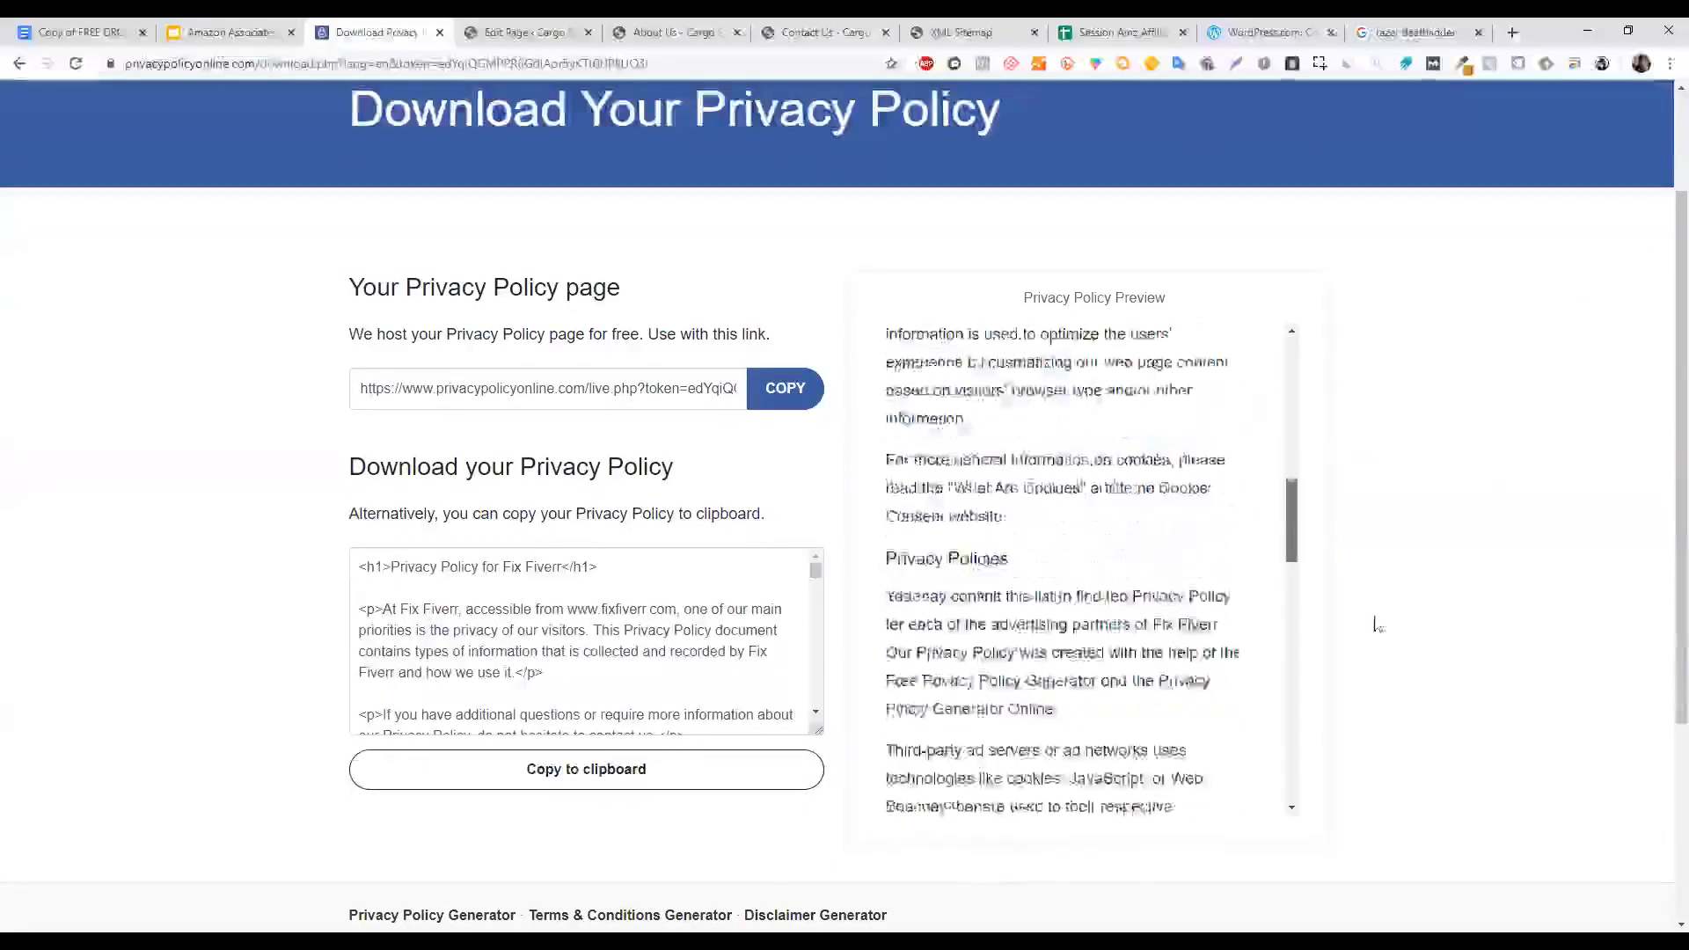
{"action": "scroll", "coordinate": [1288, 377], "scroll_direction": "up", "scroll_amount": 20}
Select all of the generated policy HTML code and return to the WordPress editor.
{"action": "left_click", "coordinate": [585, 568]}
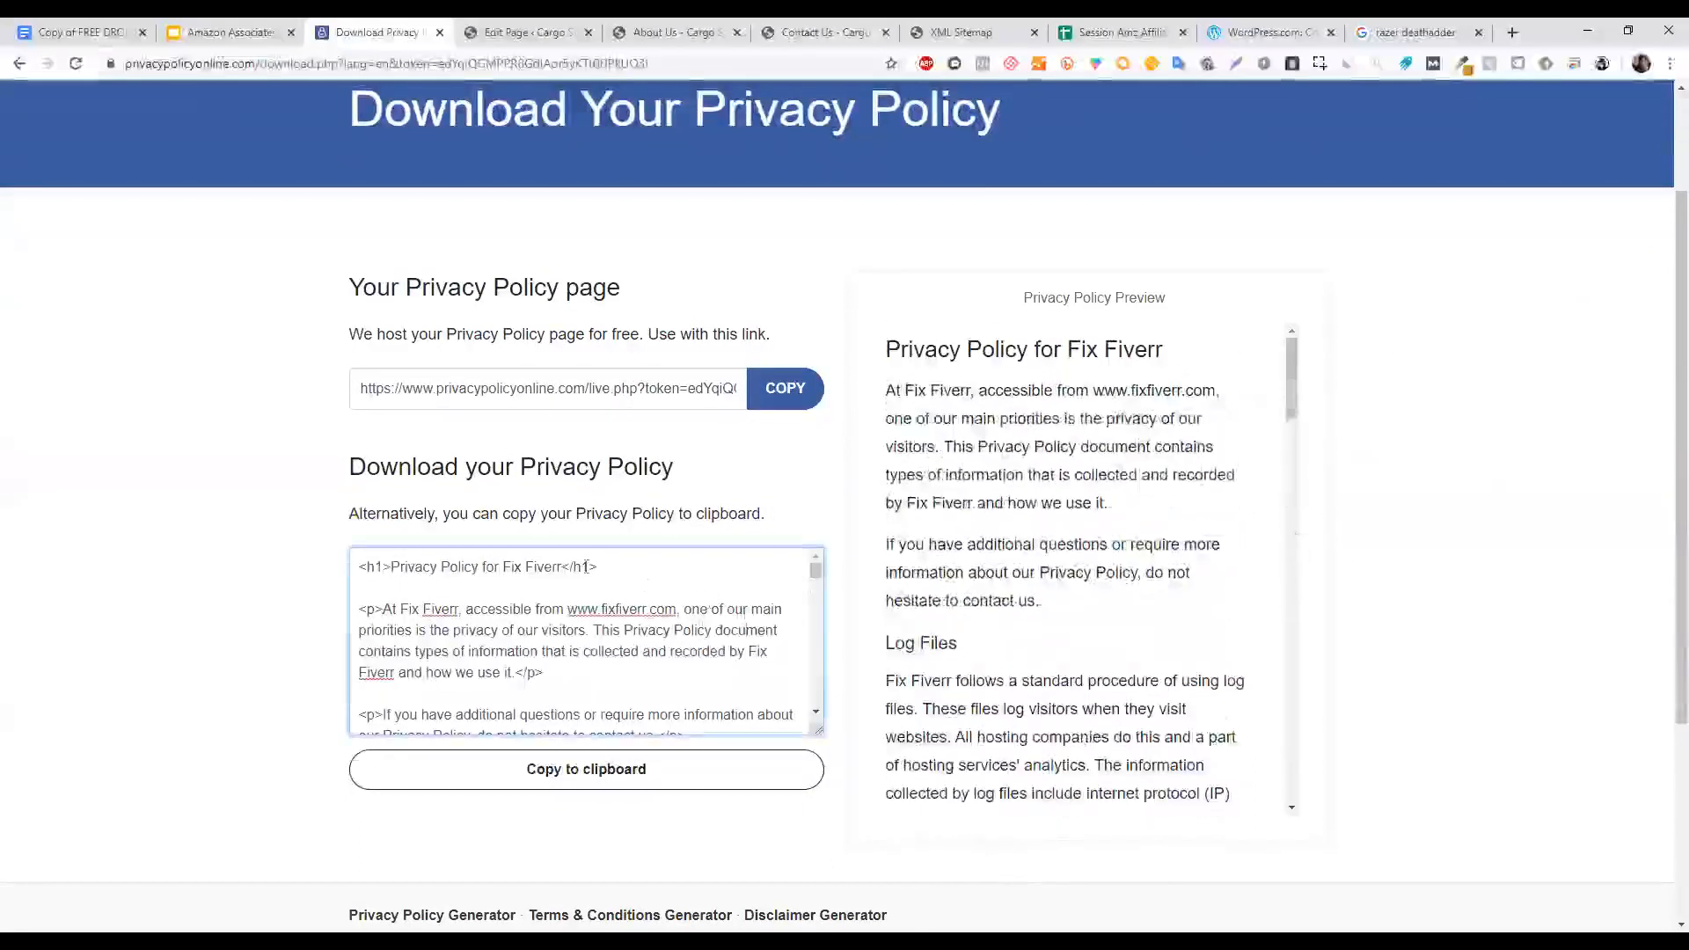
{"action": "key", "text": "ctrl+a"}
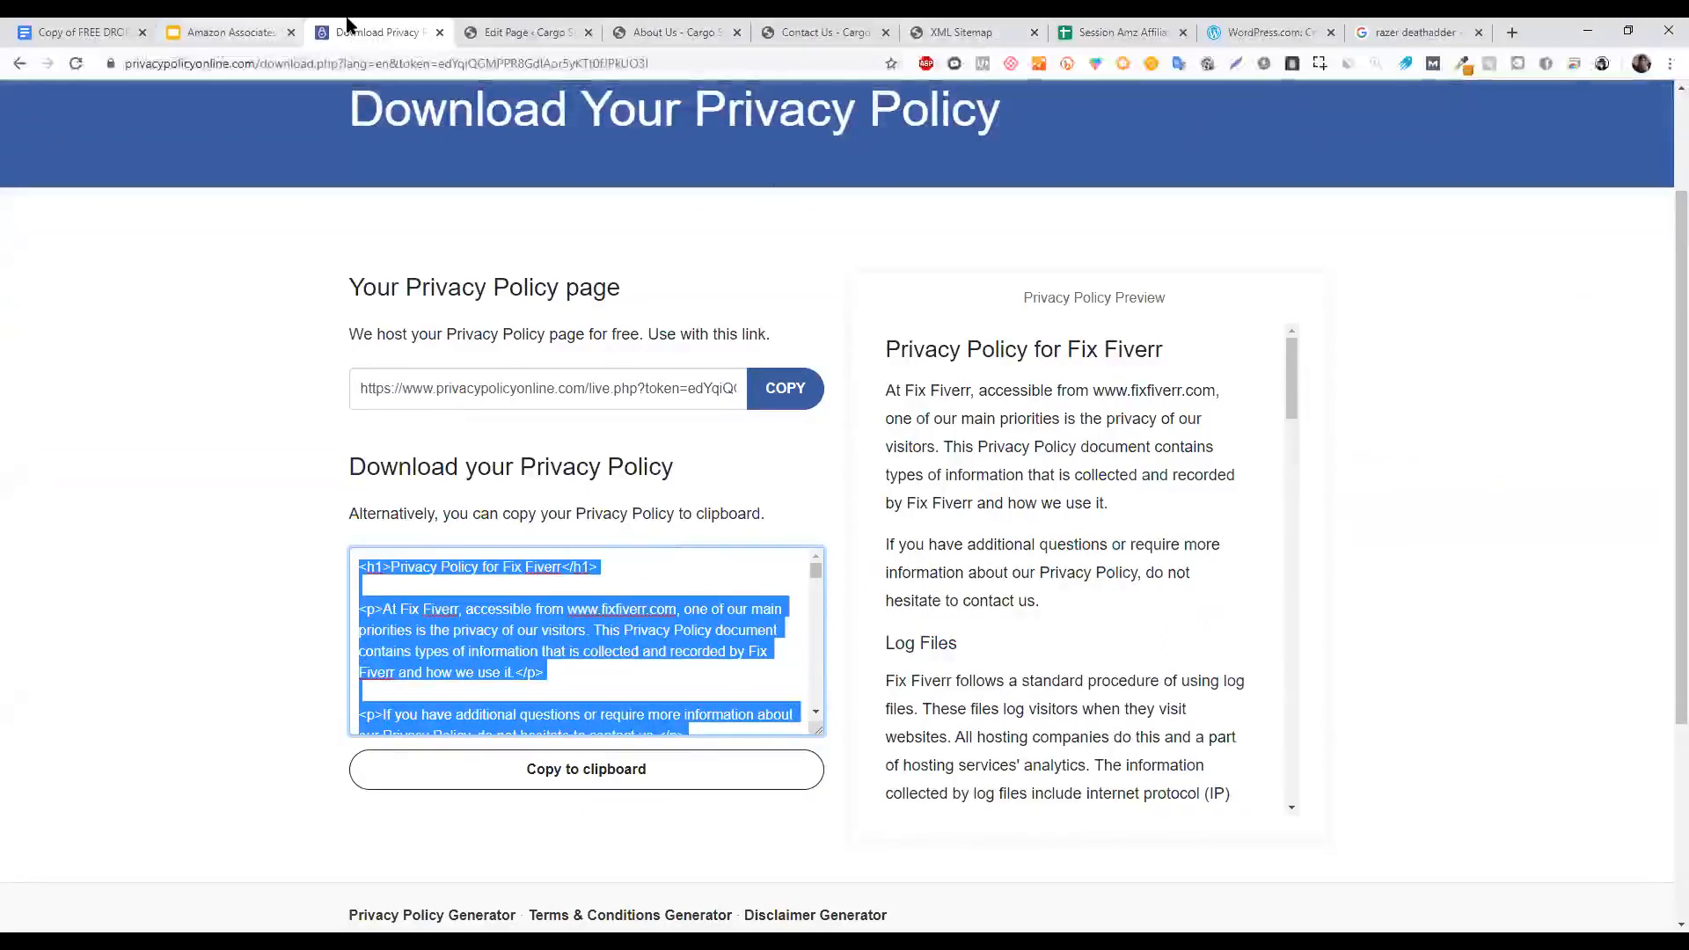
{"action": "left_click", "coordinate": [716, 28]}
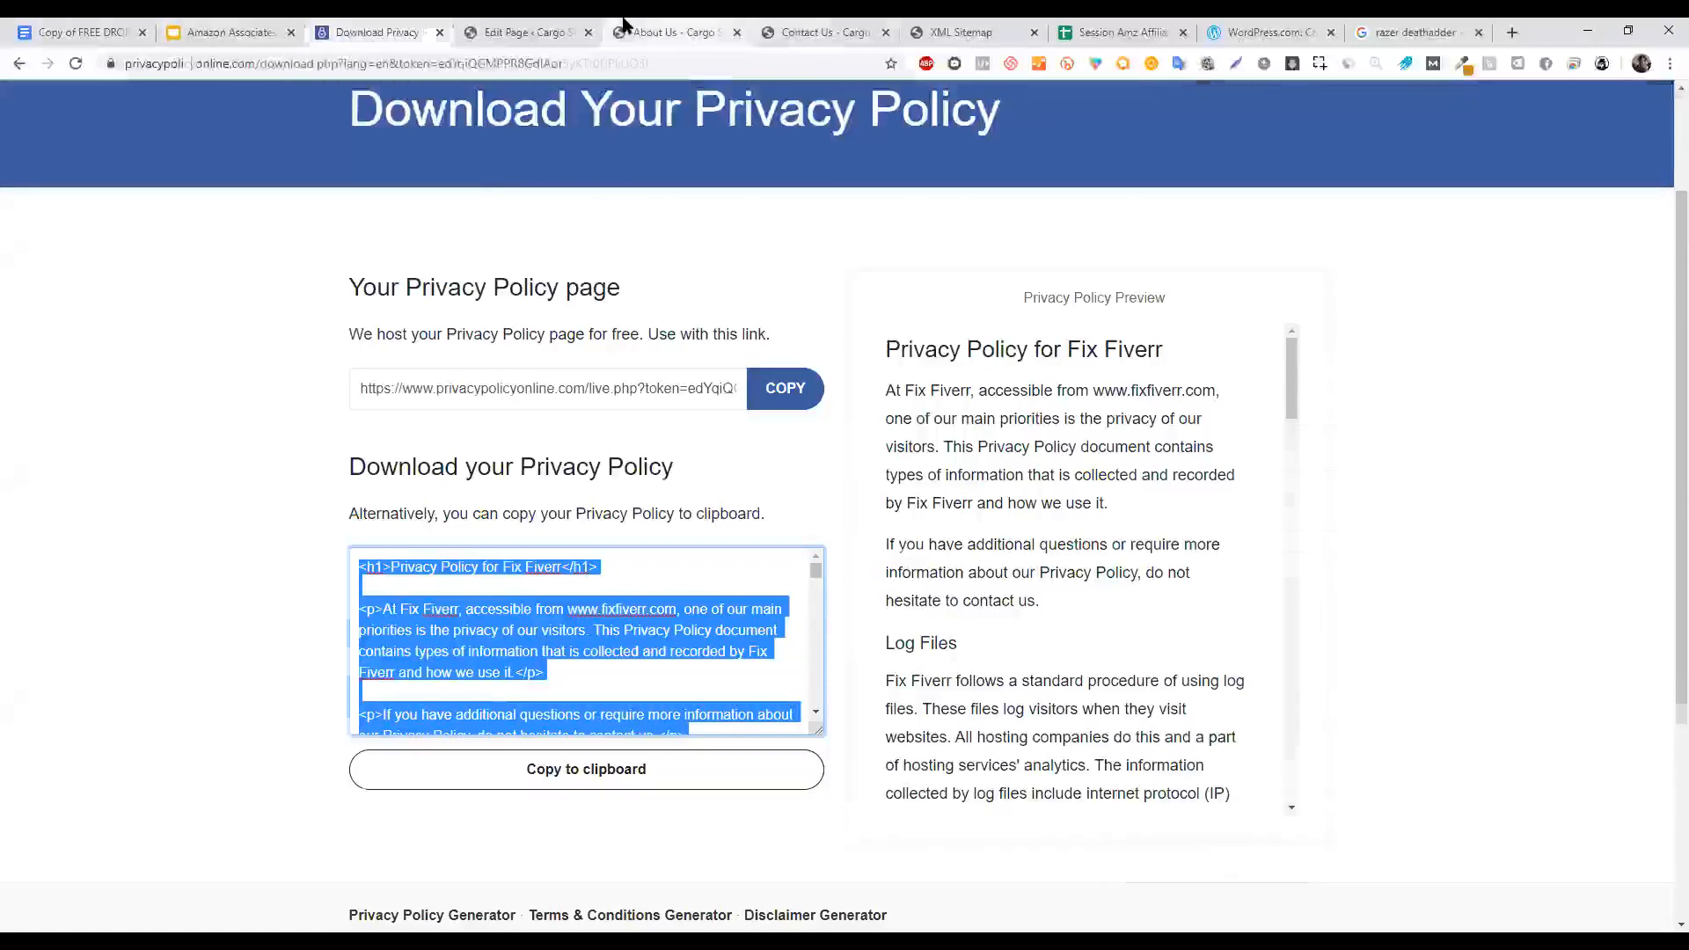
{"action": "left_click", "coordinate": [510, 32]}
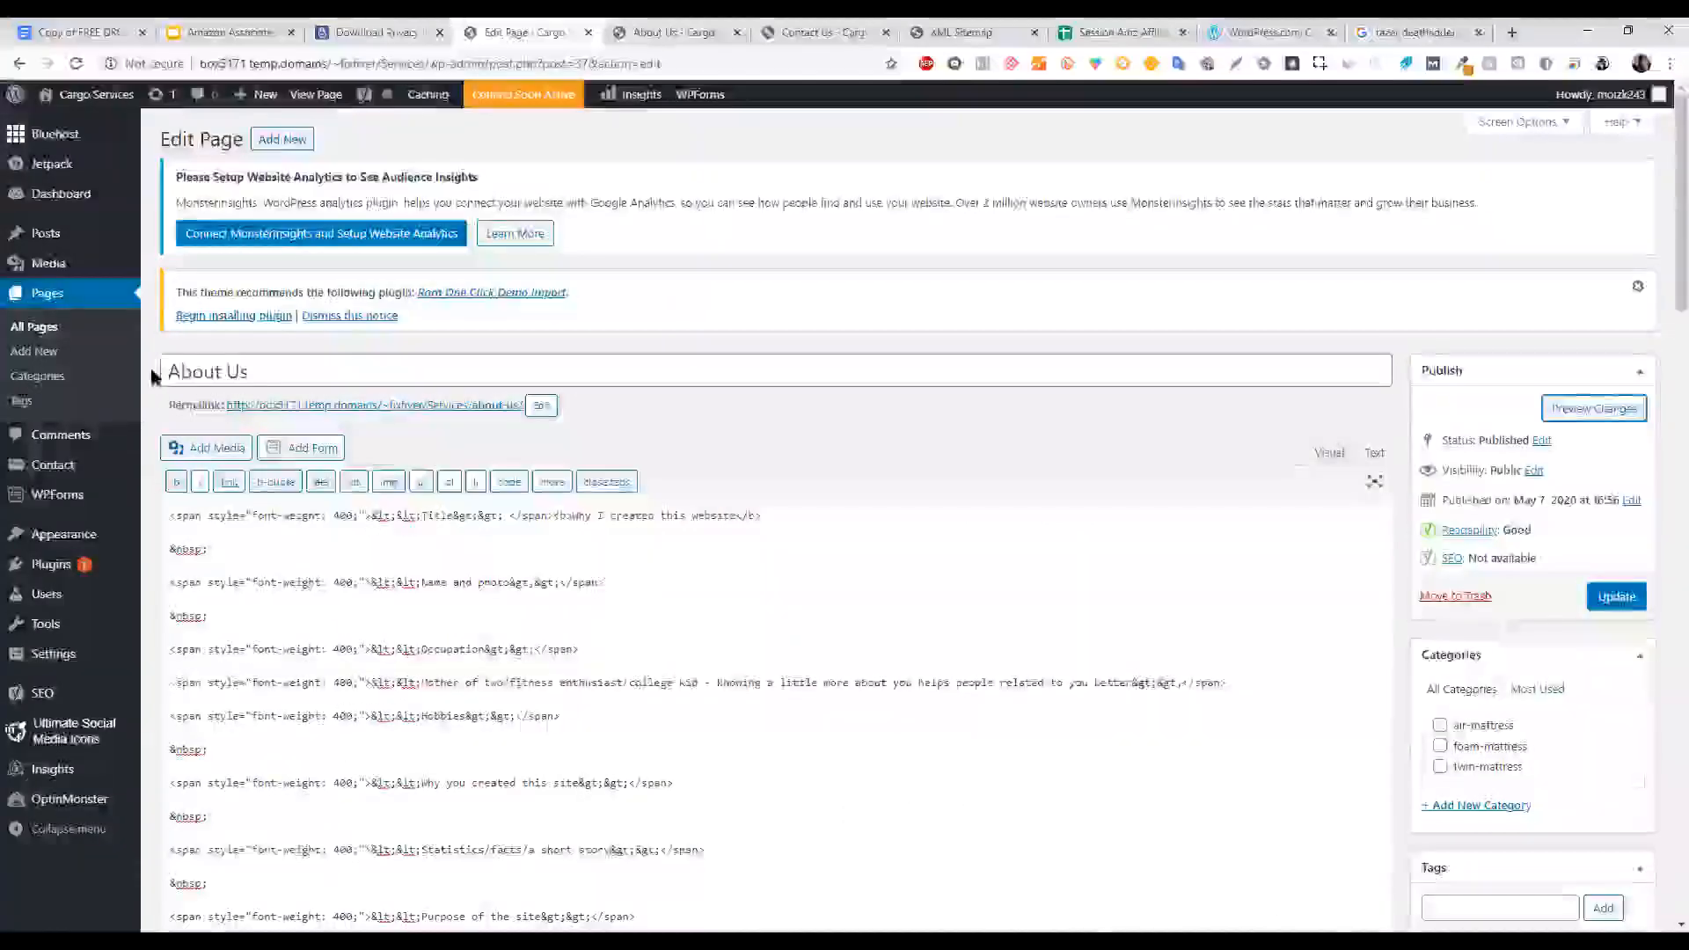
Open the Privacy Policy page editor and compare its Visual and Text views.
{"action": "left_click", "coordinate": [63, 299]}
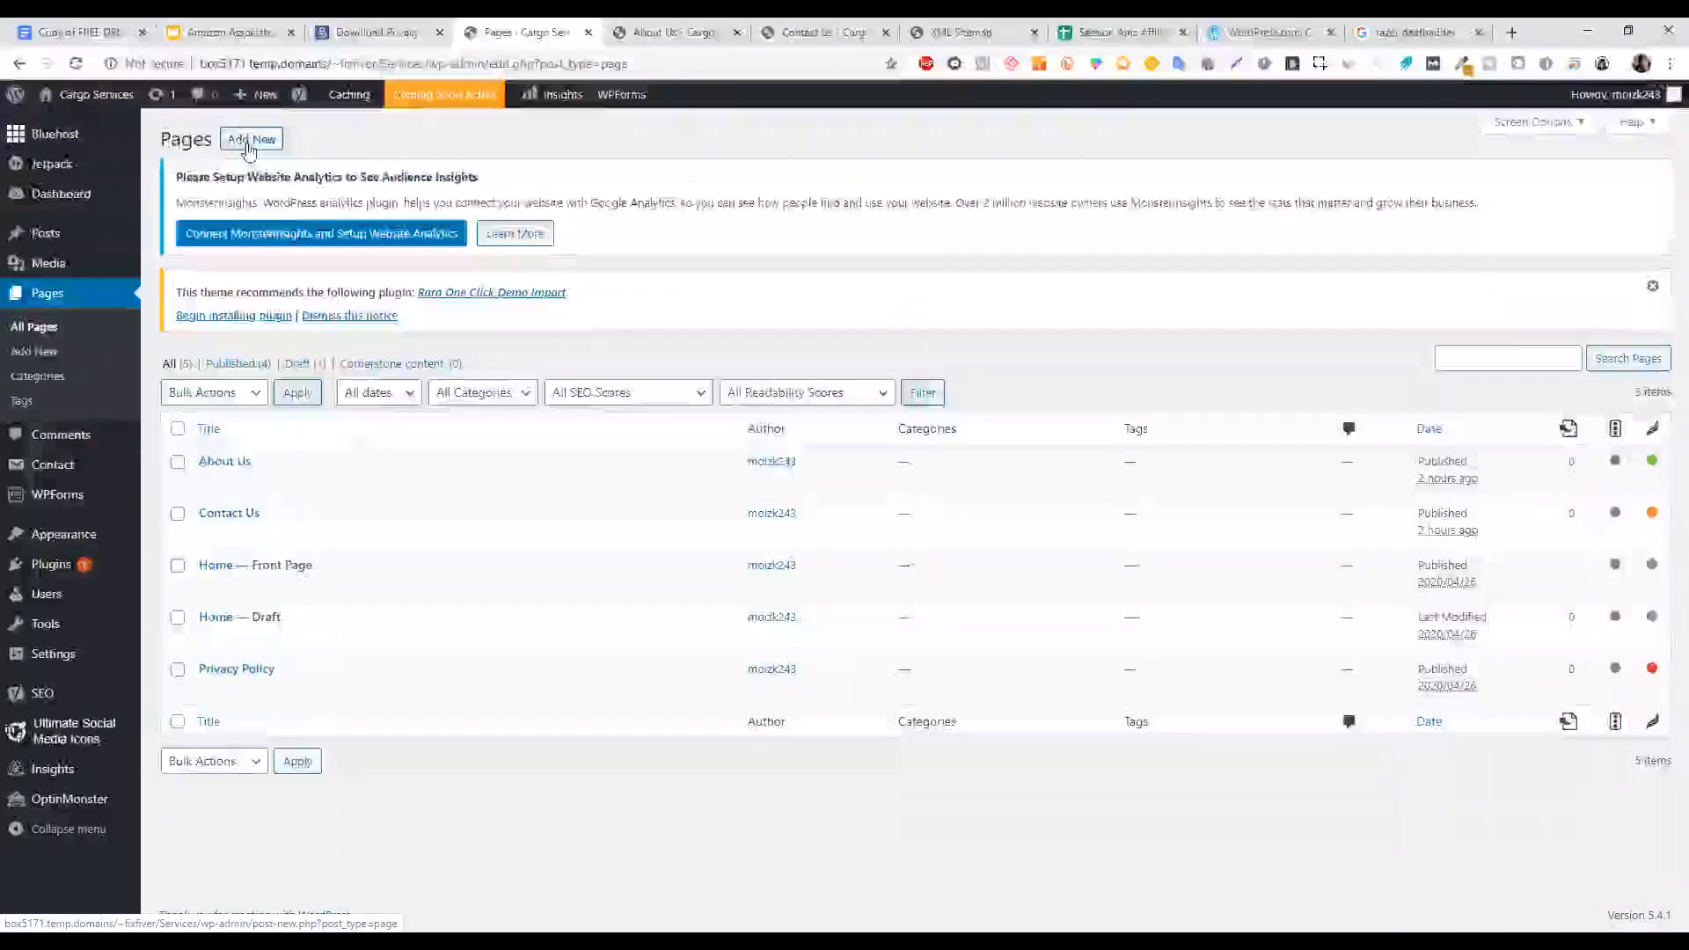
{"action": "left_click", "coordinate": [211, 692]}
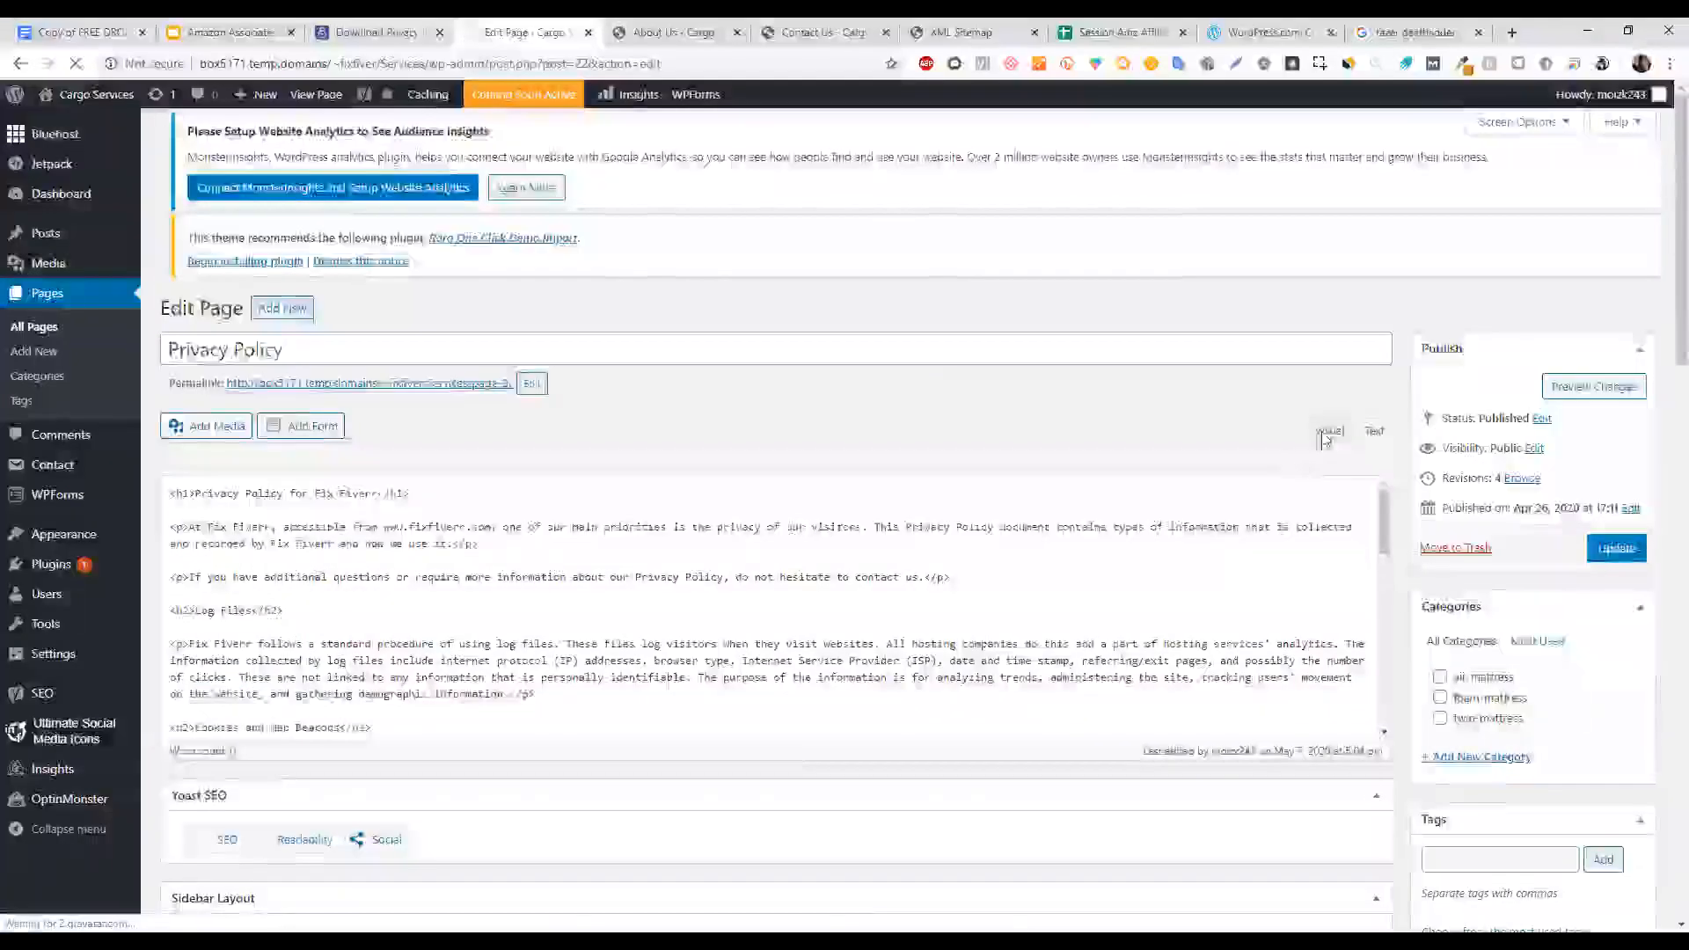
{"action": "left_click", "coordinate": [185, 32]}
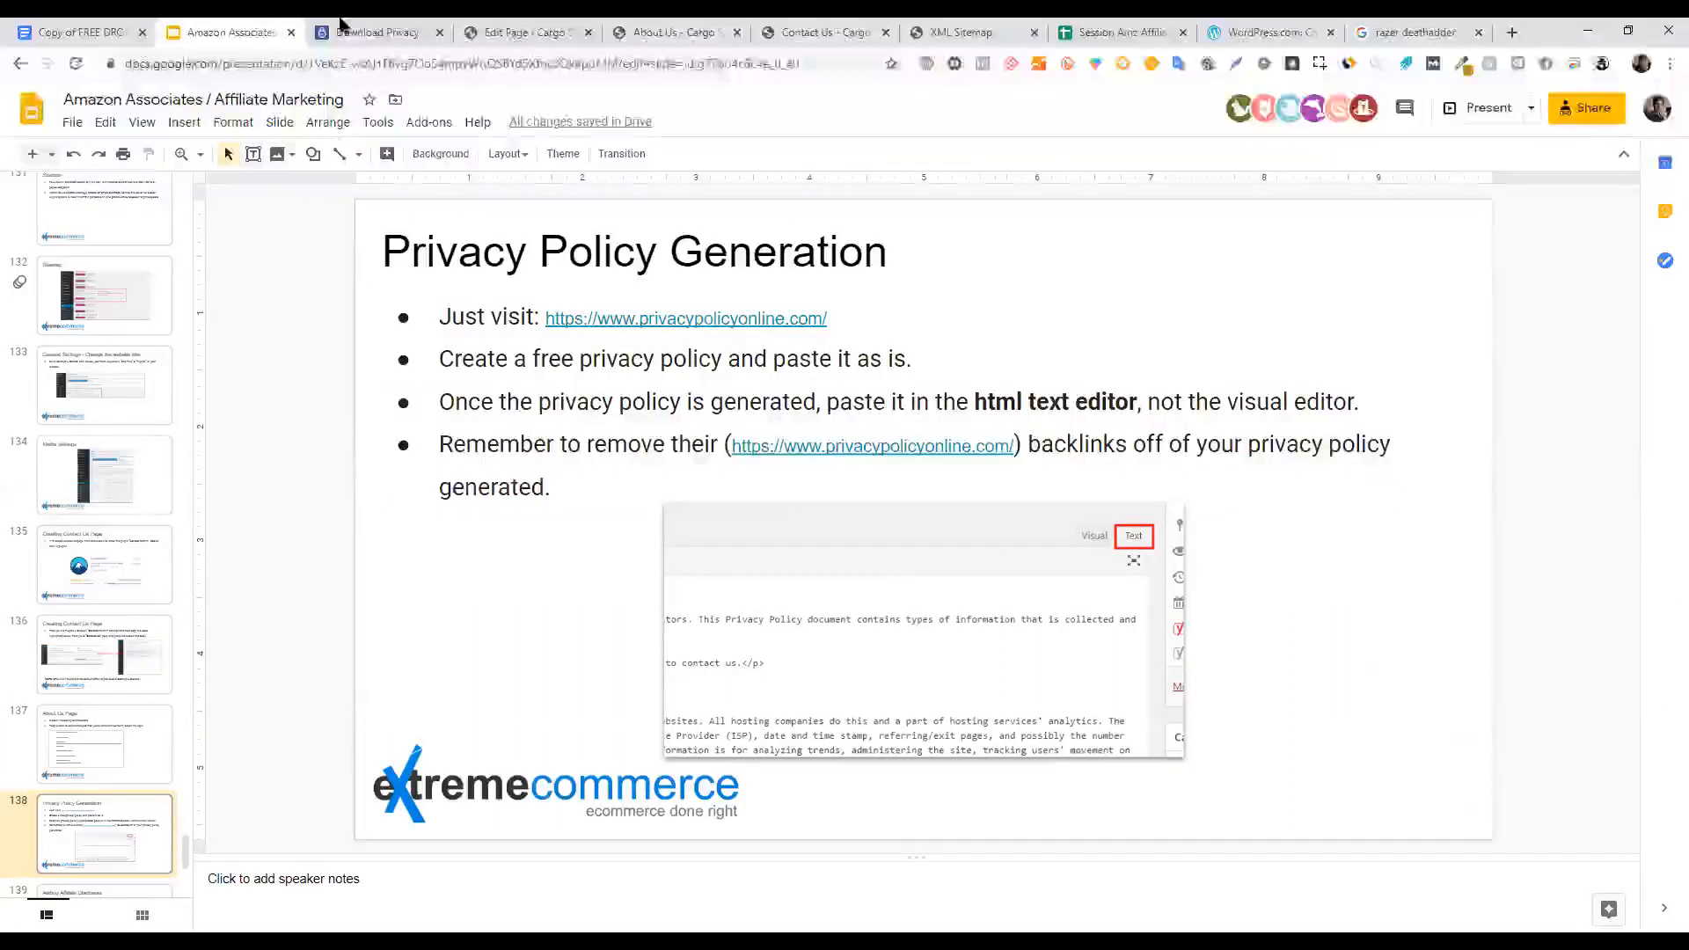
{"action": "left_click", "coordinate": [493, 32]}
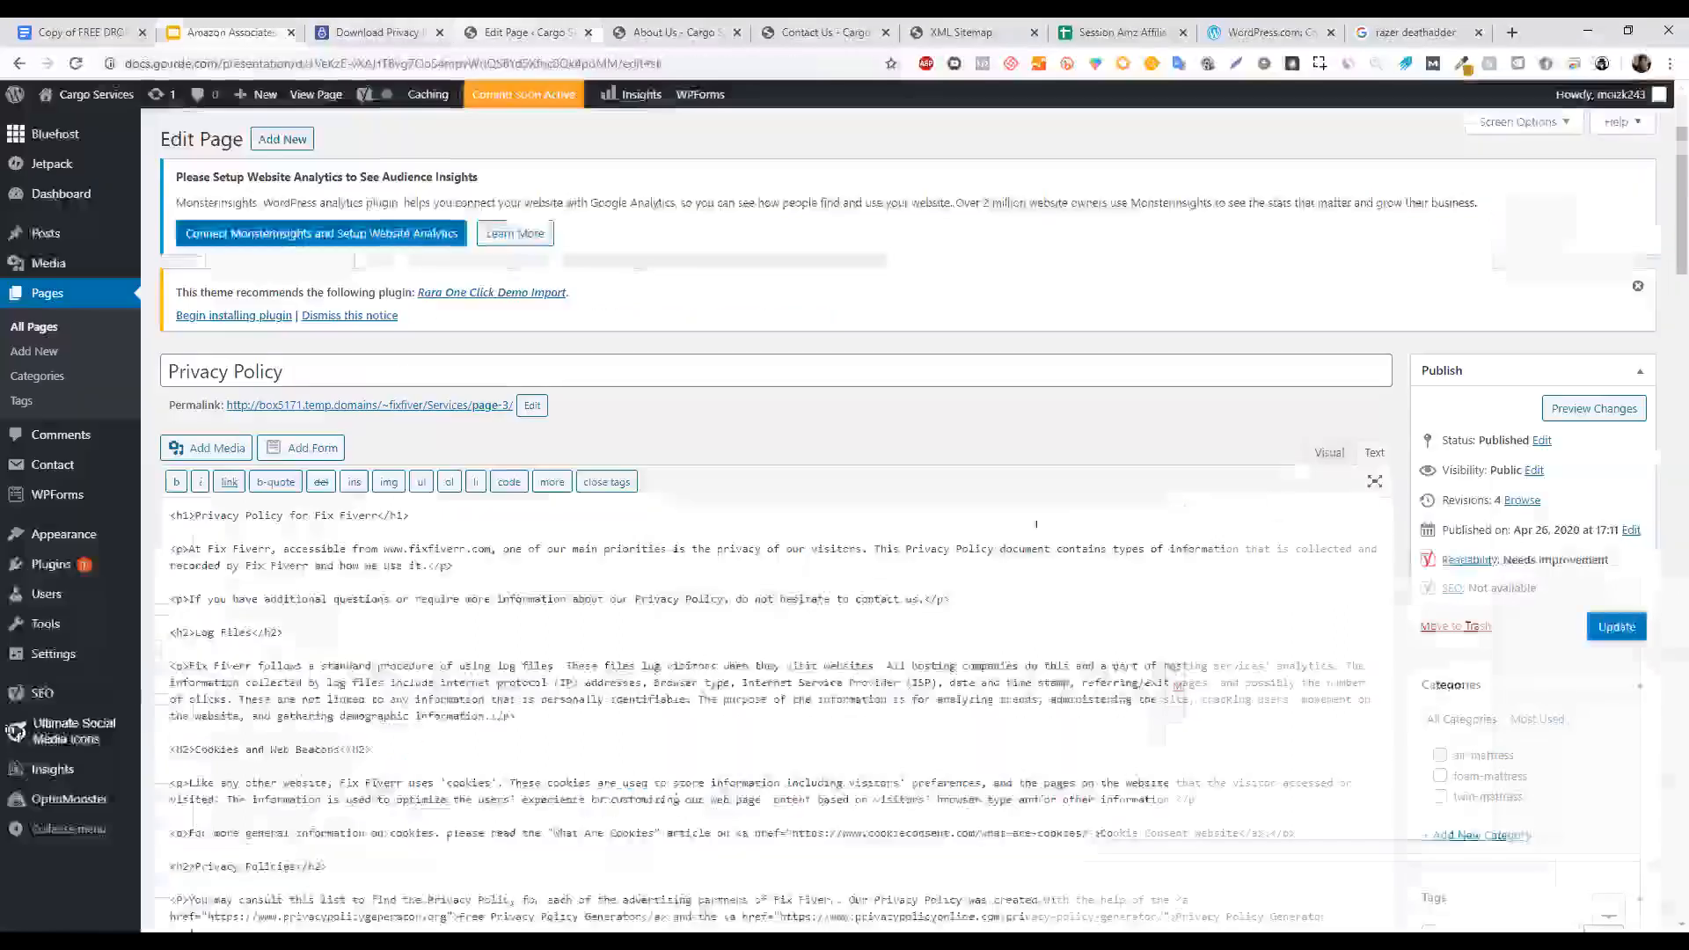
{"action": "left_click", "coordinate": [1329, 459]}
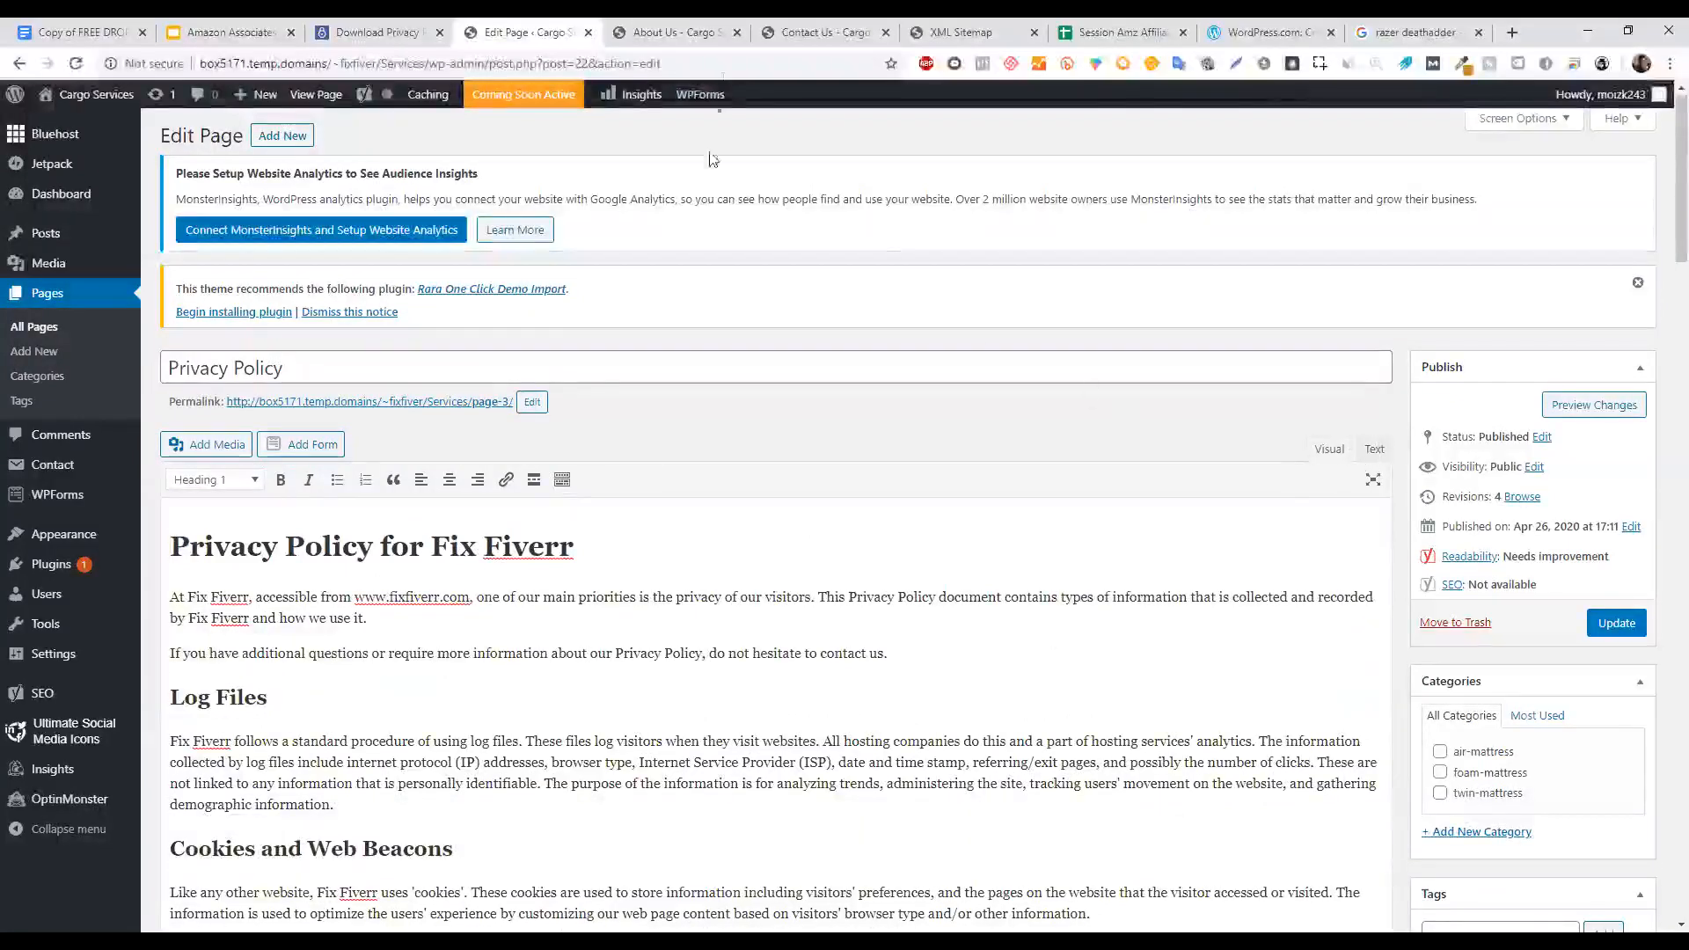
{"action": "left_click", "coordinate": [1373, 450]}
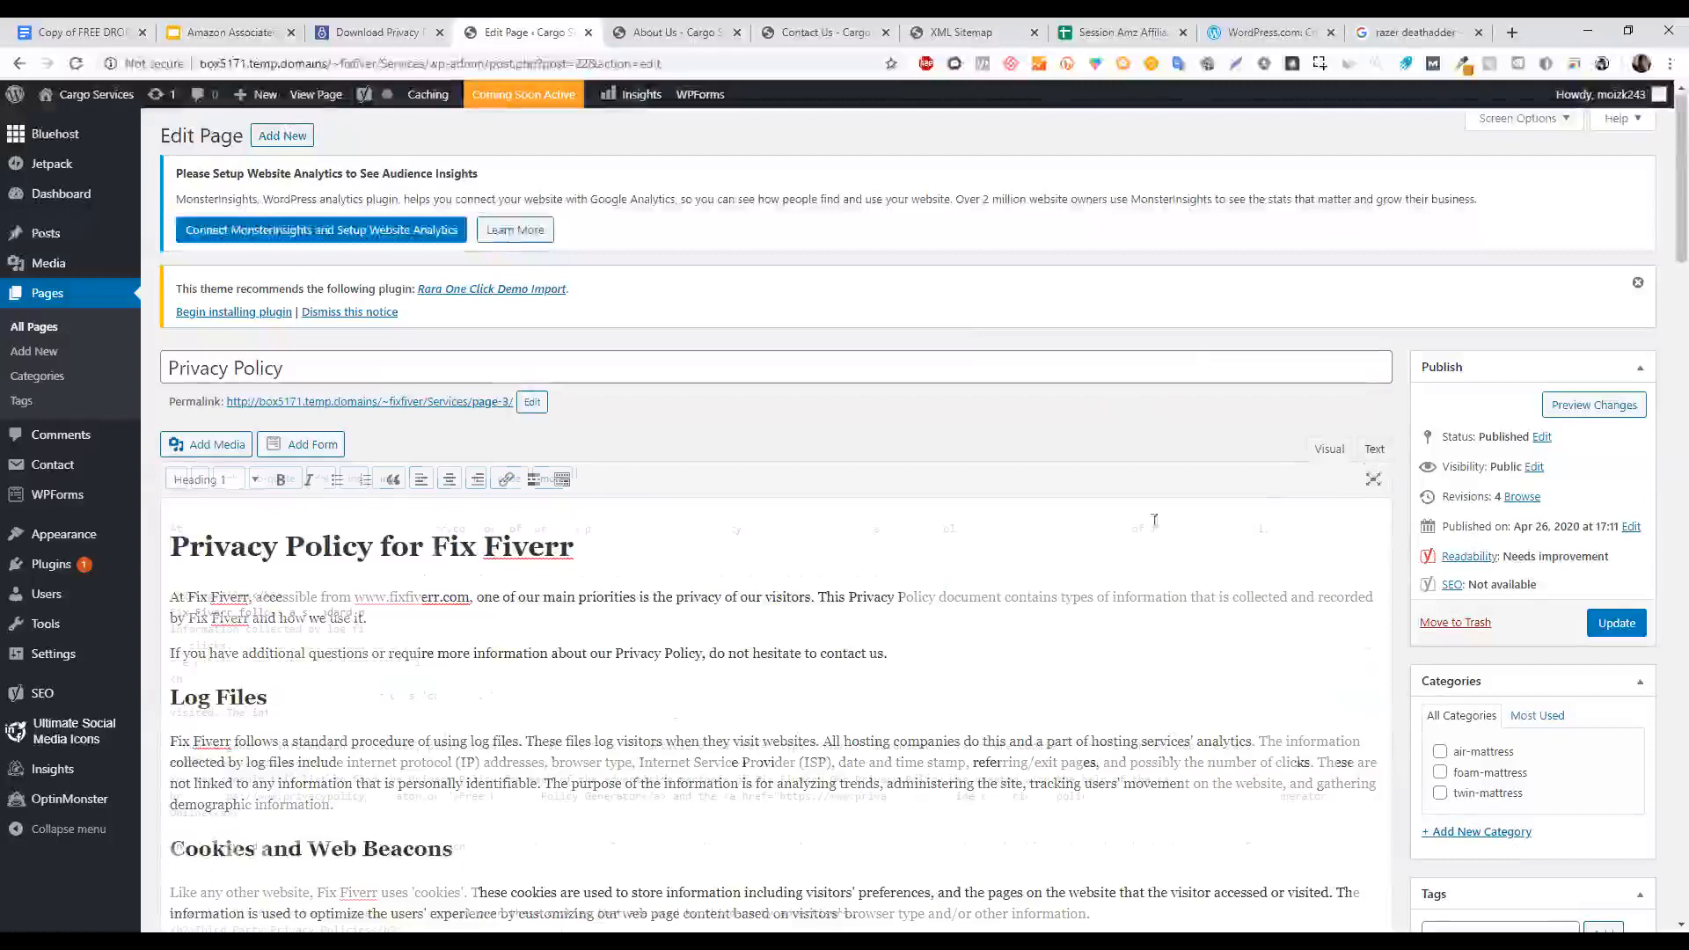
{"action": "left_click", "coordinate": [972, 549]}
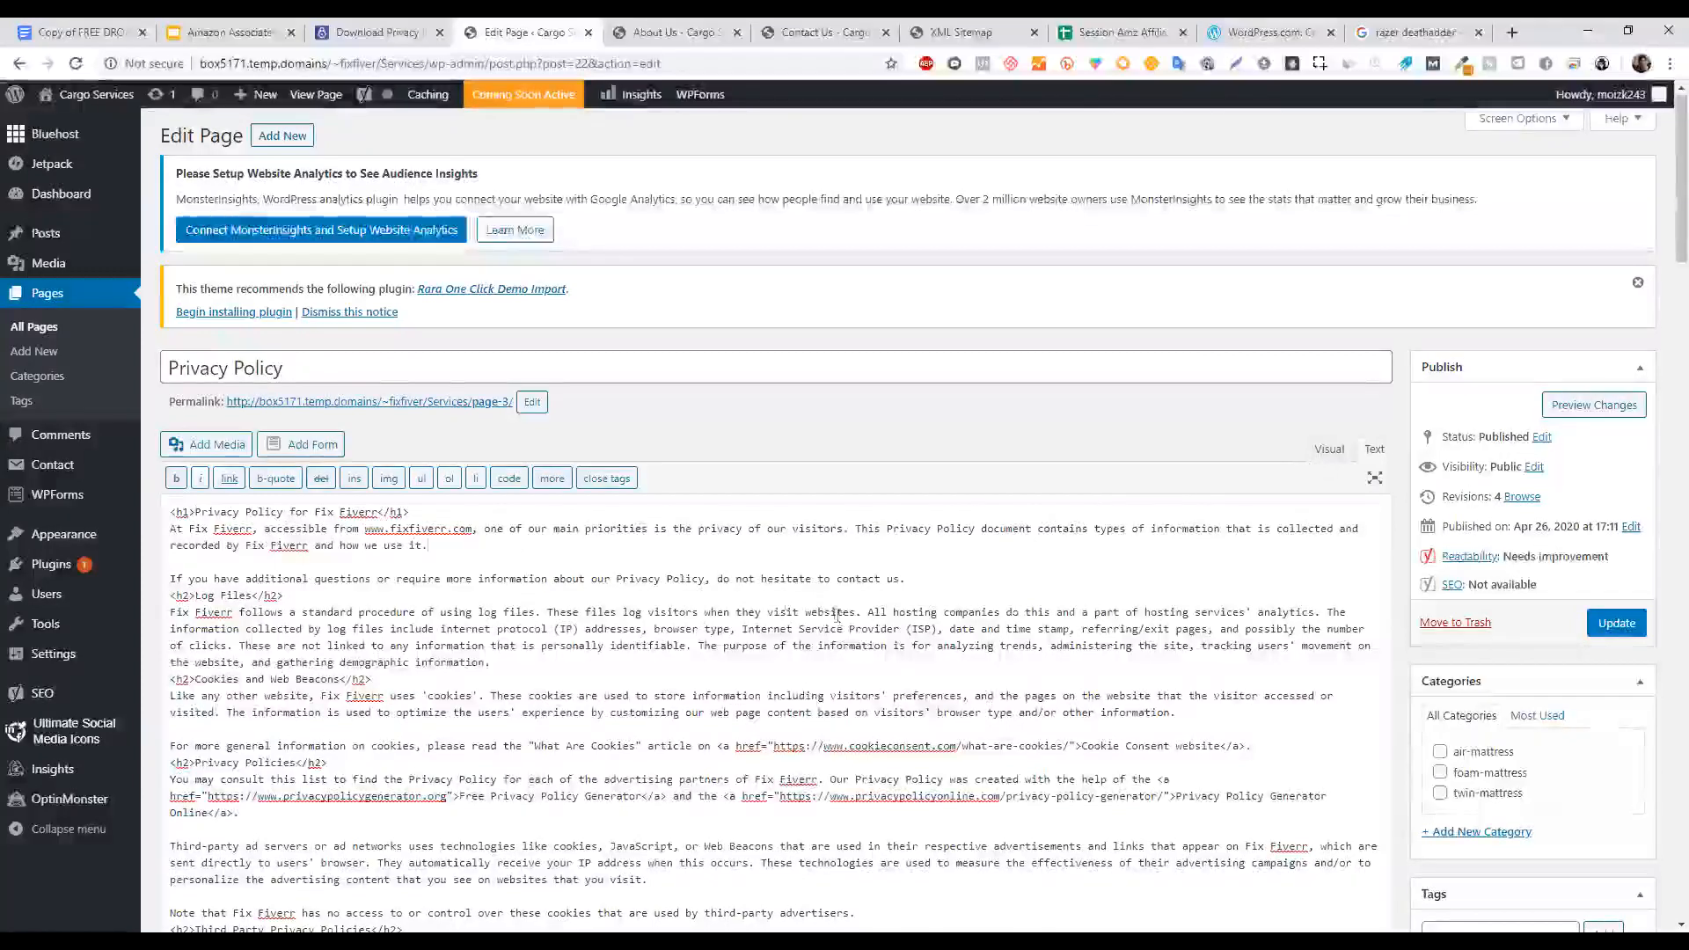
Close the Google Docs tab and return to the generated policy code page.
{"action": "left_click", "coordinate": [688, 27]}
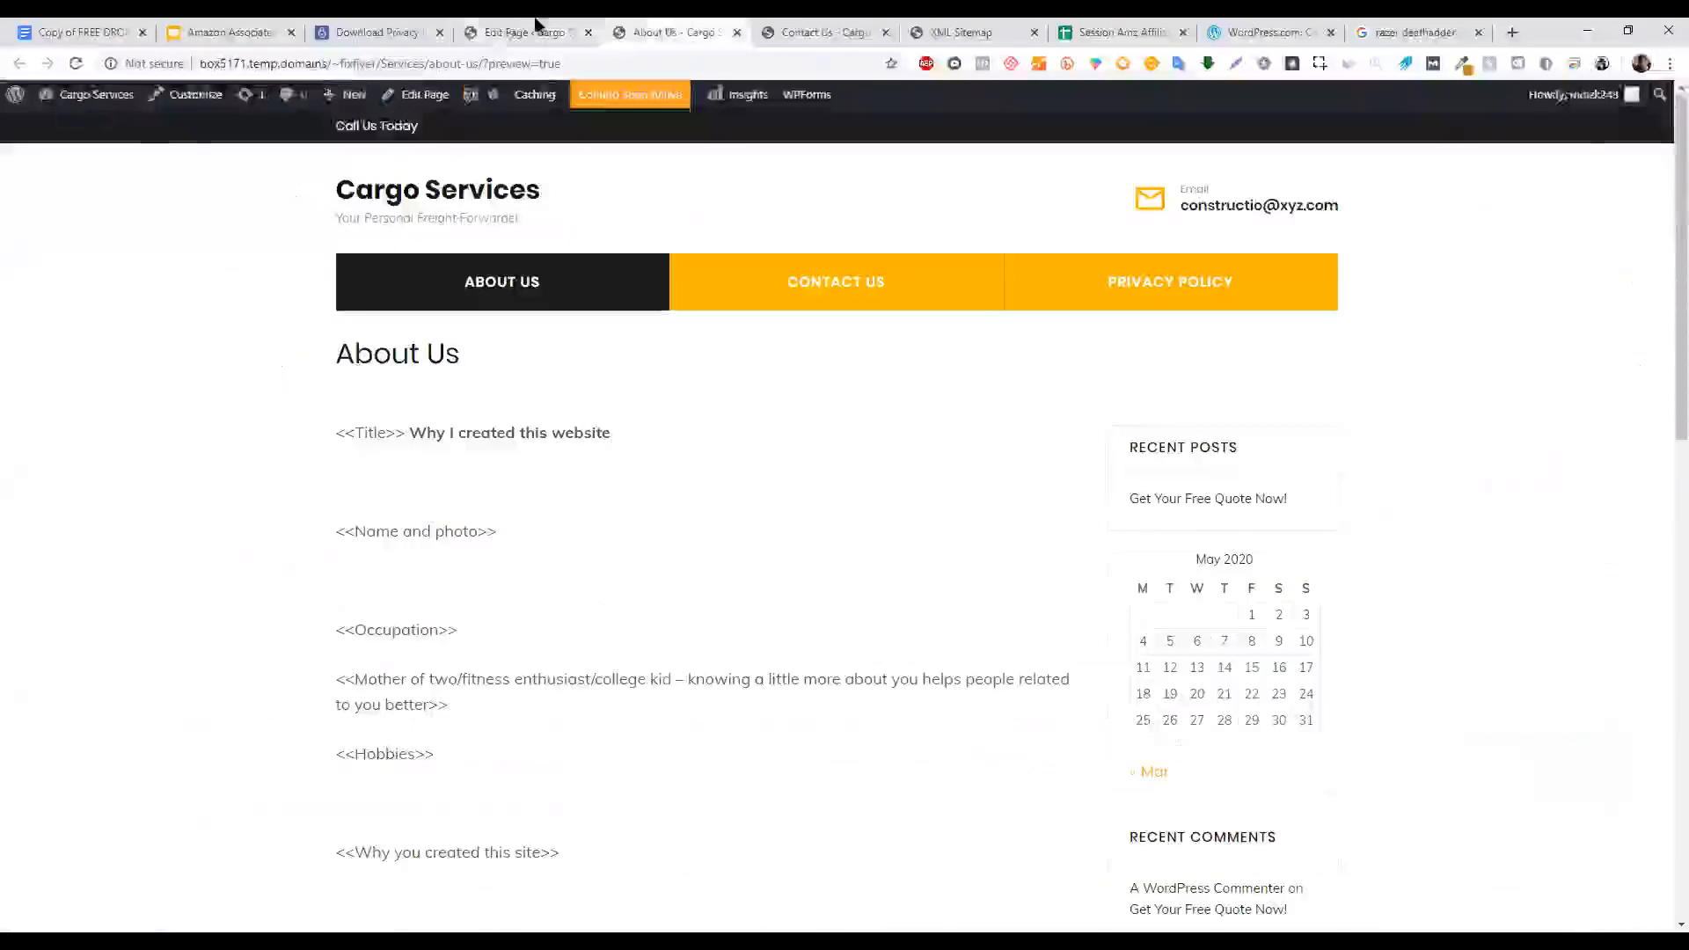
{"action": "left_click", "coordinate": [526, 32]}
{"action": "left_click", "coordinate": [84, 31]}
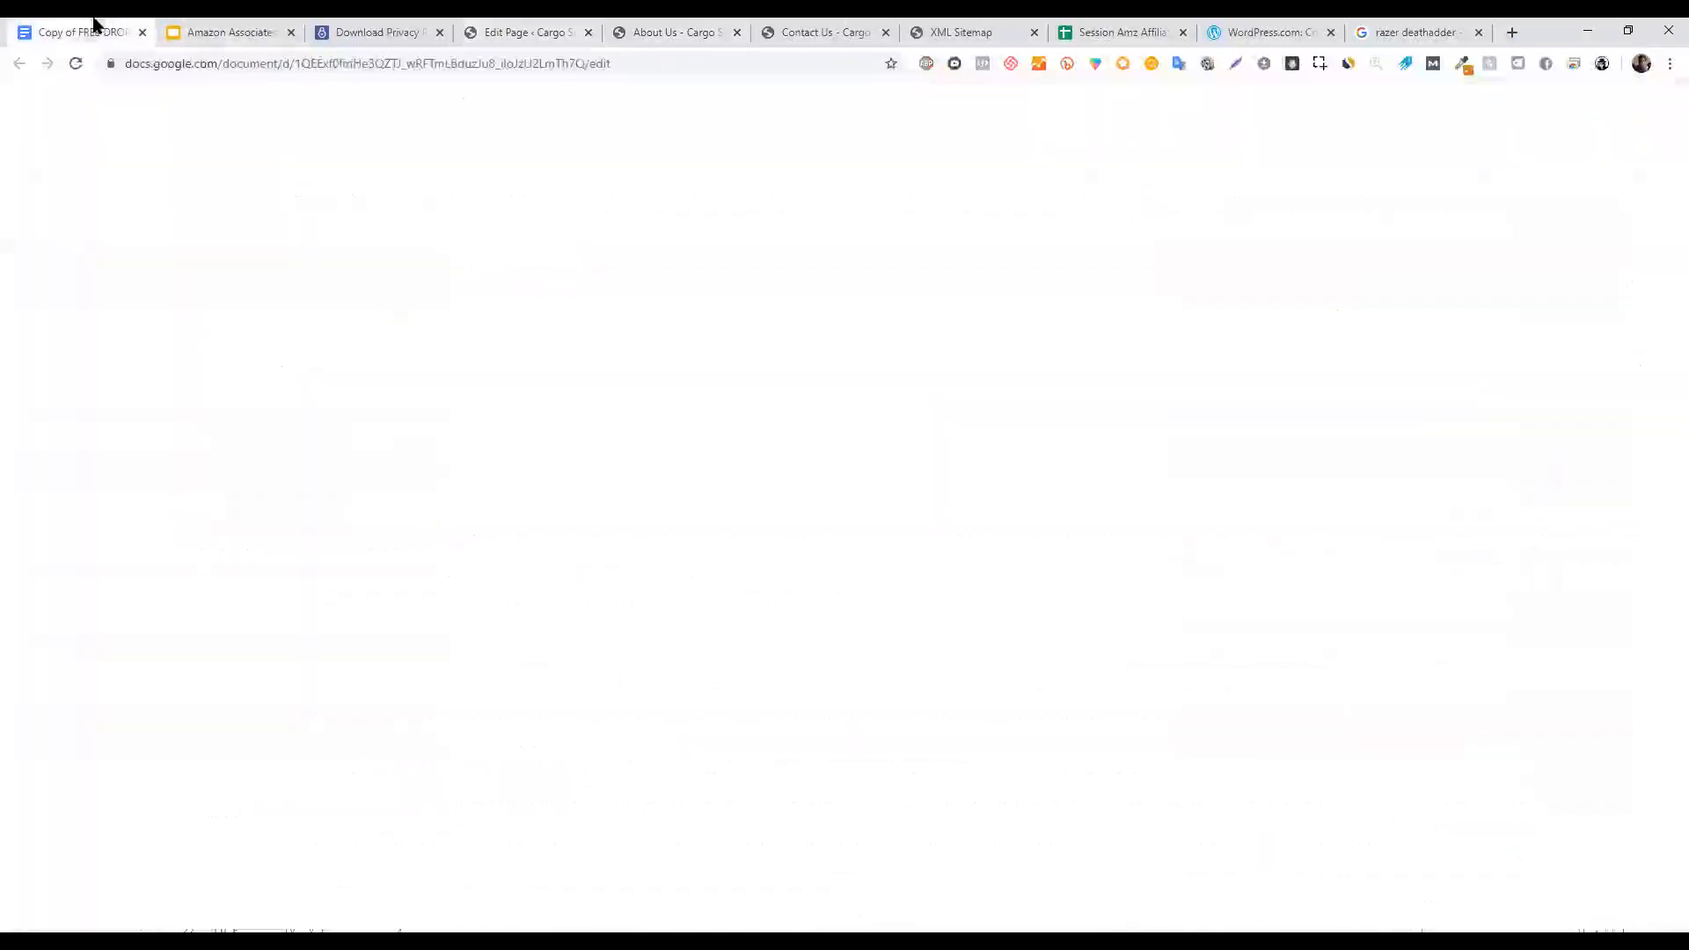
{"action": "left_click", "coordinate": [233, 32]}
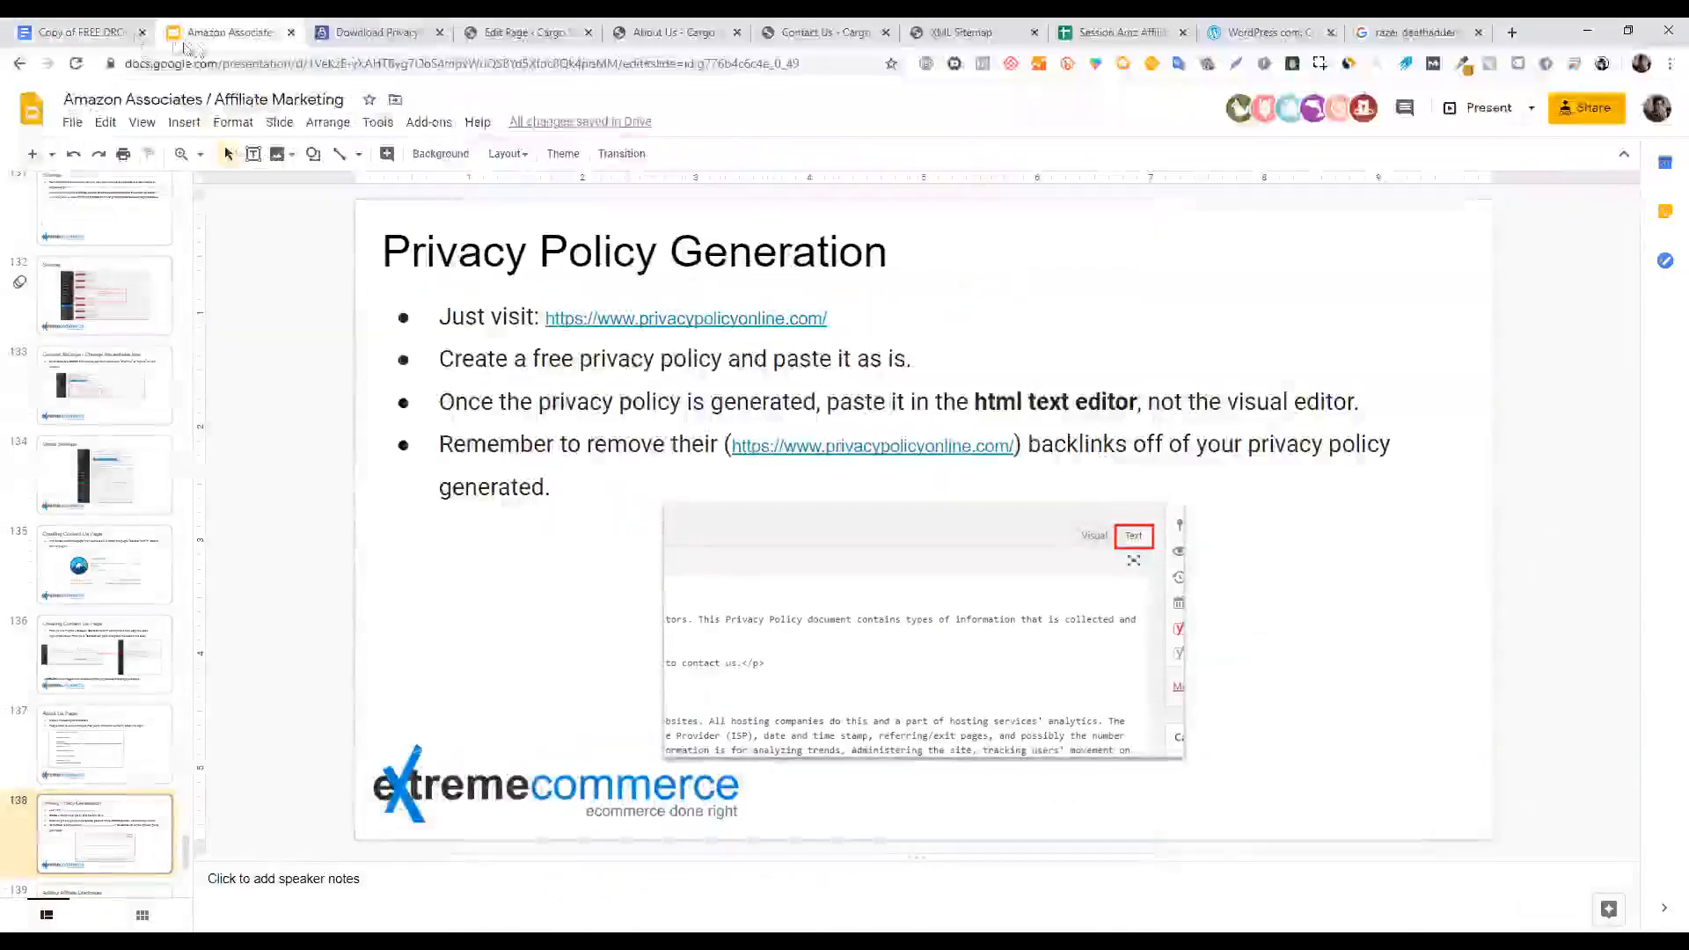
{"action": "left_click", "coordinate": [141, 34]}
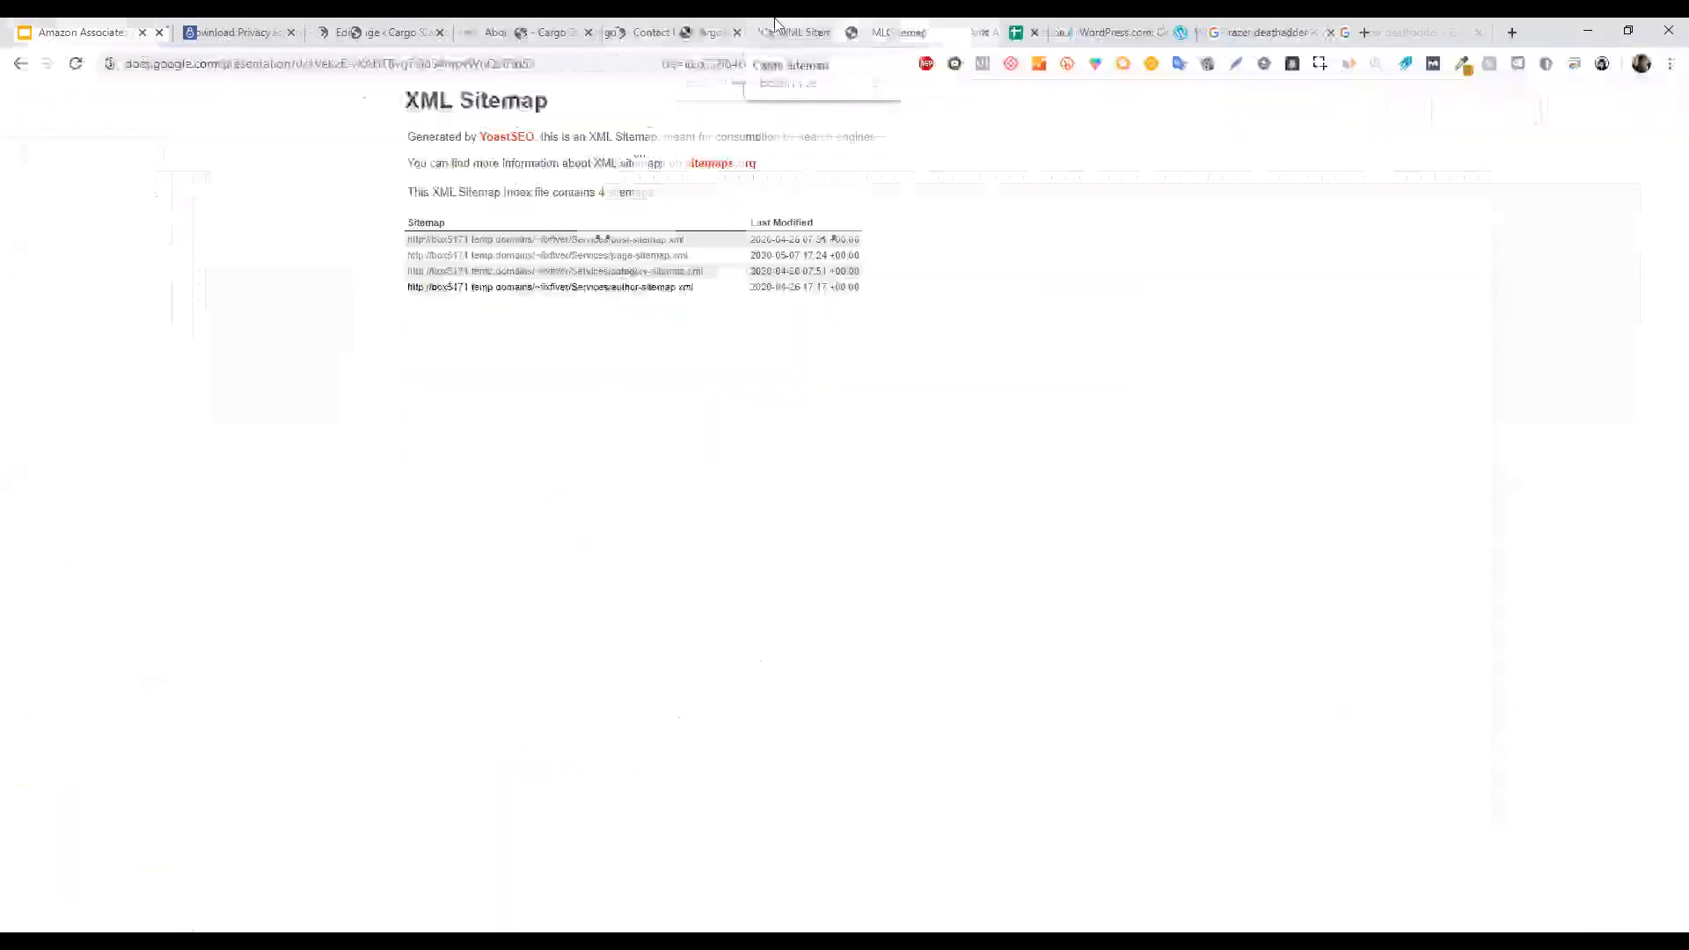
{"action": "left_click", "coordinate": [772, 26]}
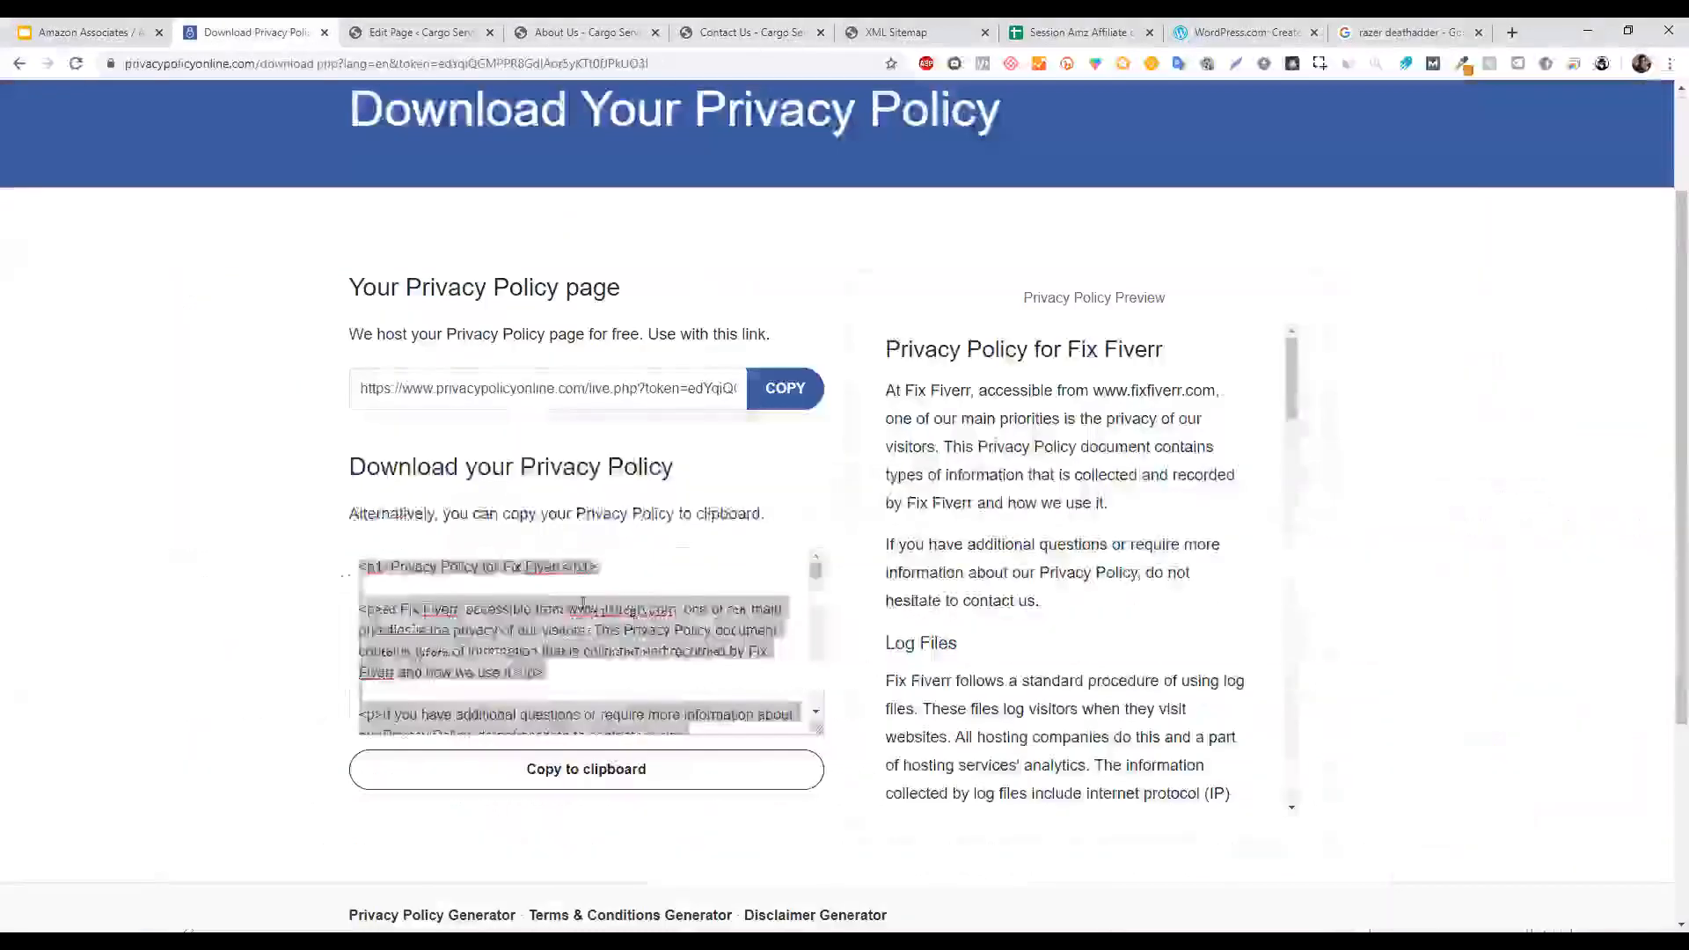
{"action": "left_click", "coordinate": [627, 618]}
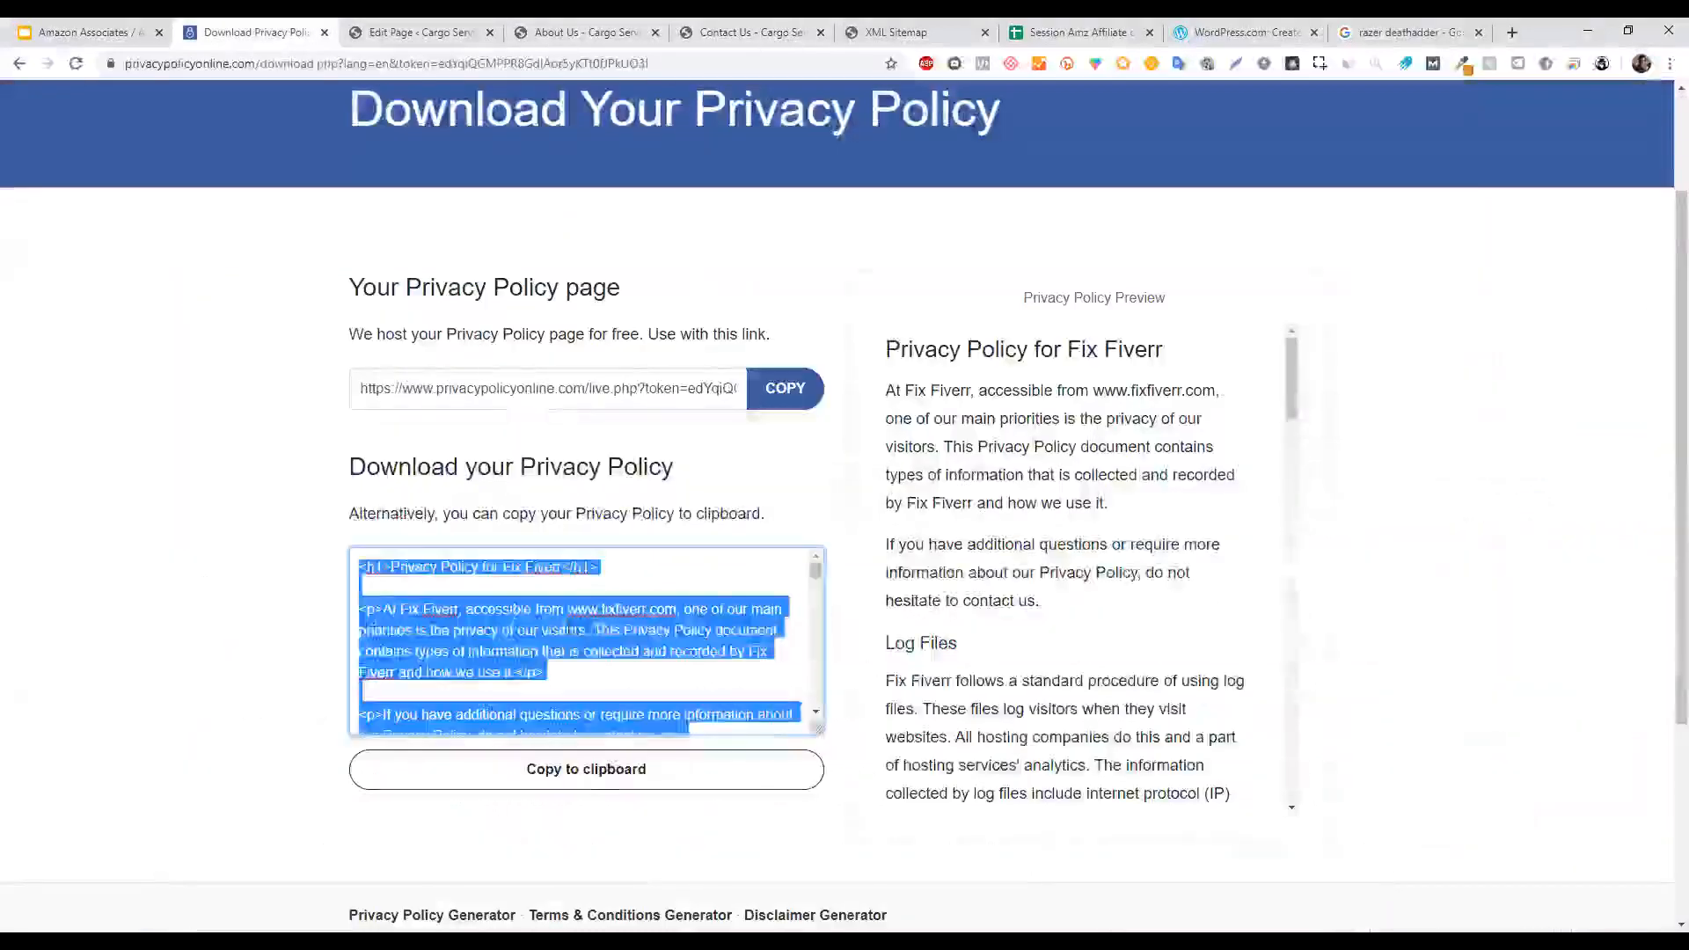
Copy the selected privacy policy code and return to the WordPress editor.
{"action": "right_click", "coordinate": [638, 628]}
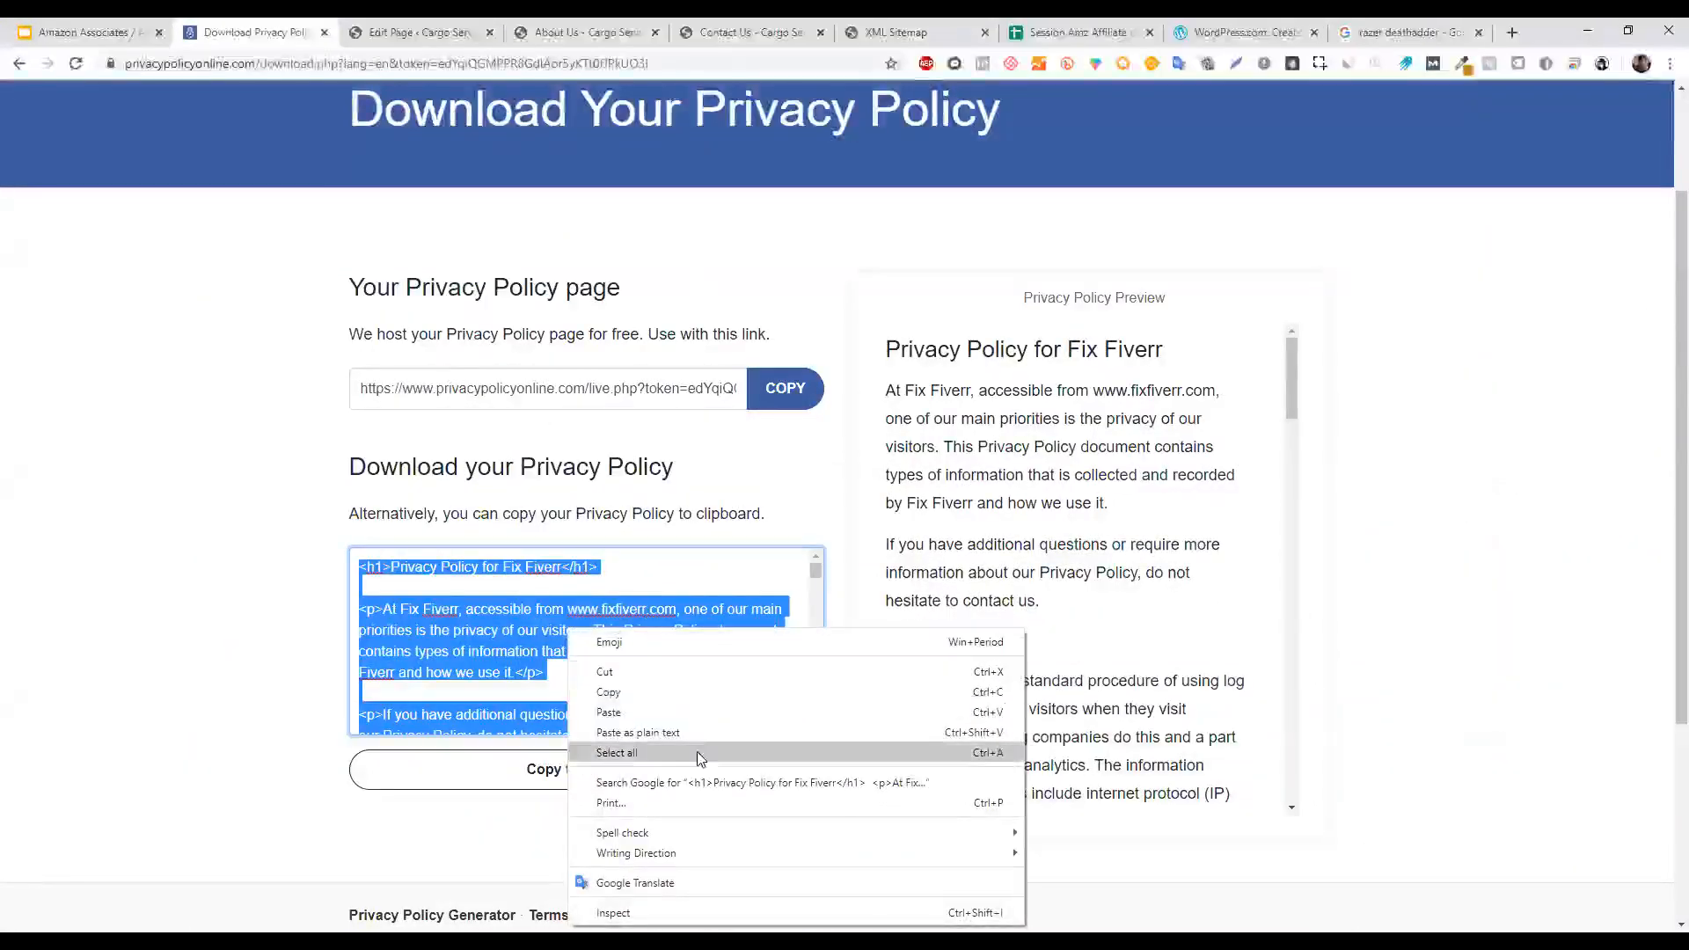
{"action": "left_click", "coordinate": [709, 690]}
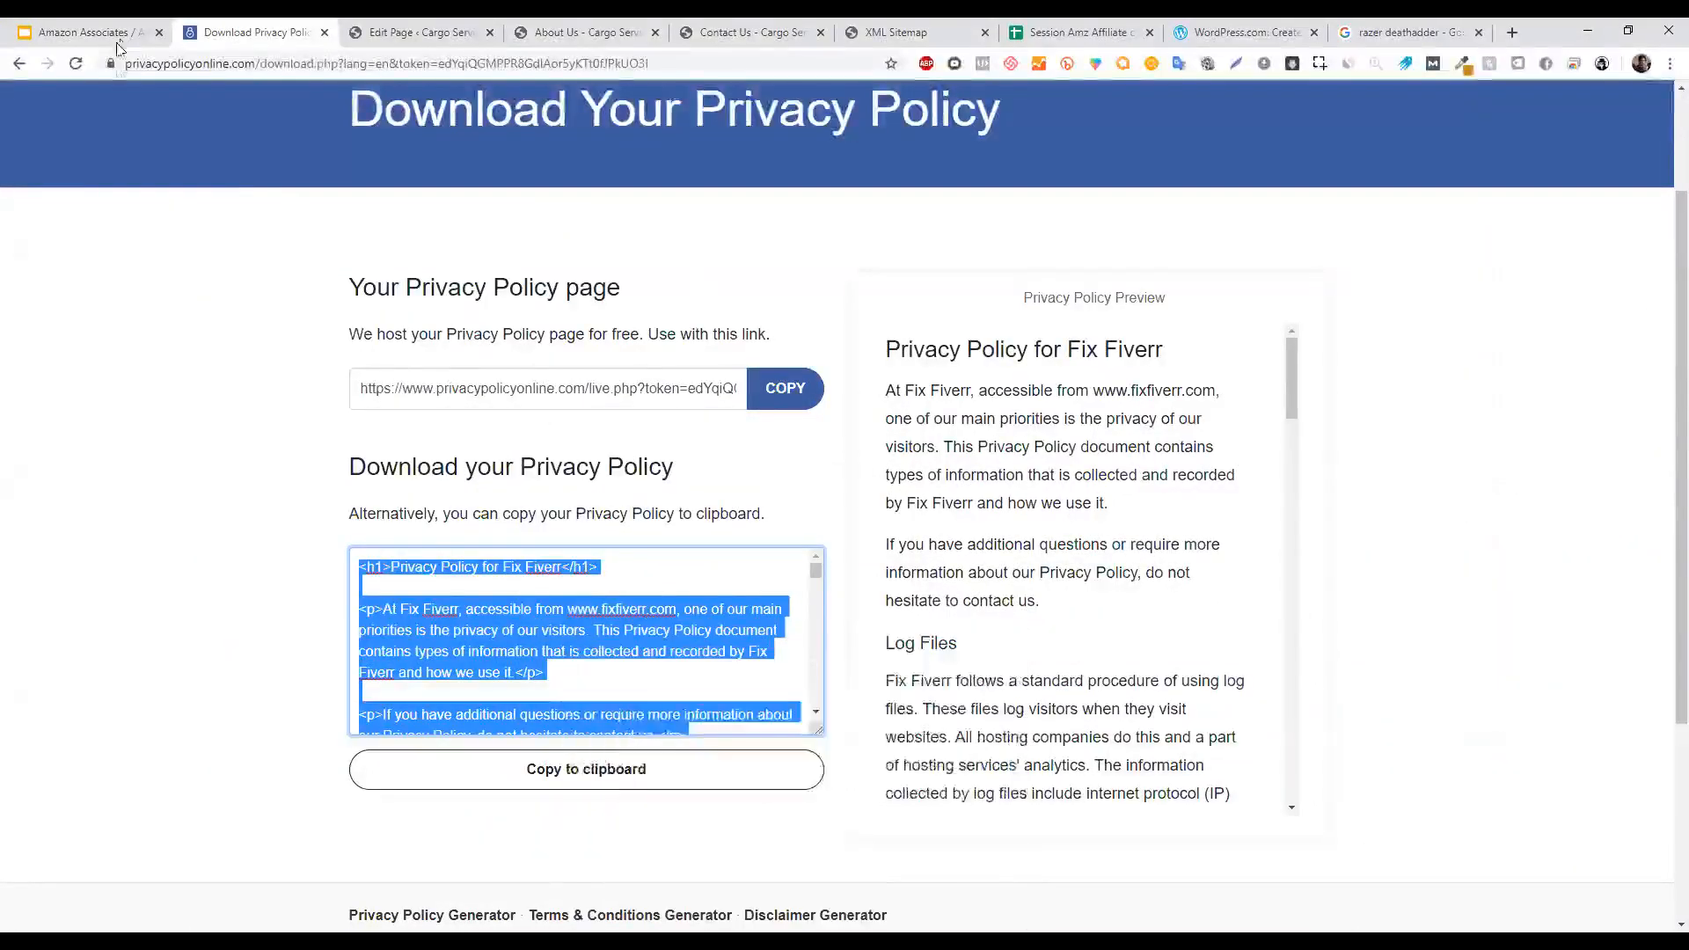
{"action": "left_click", "coordinate": [421, 33]}
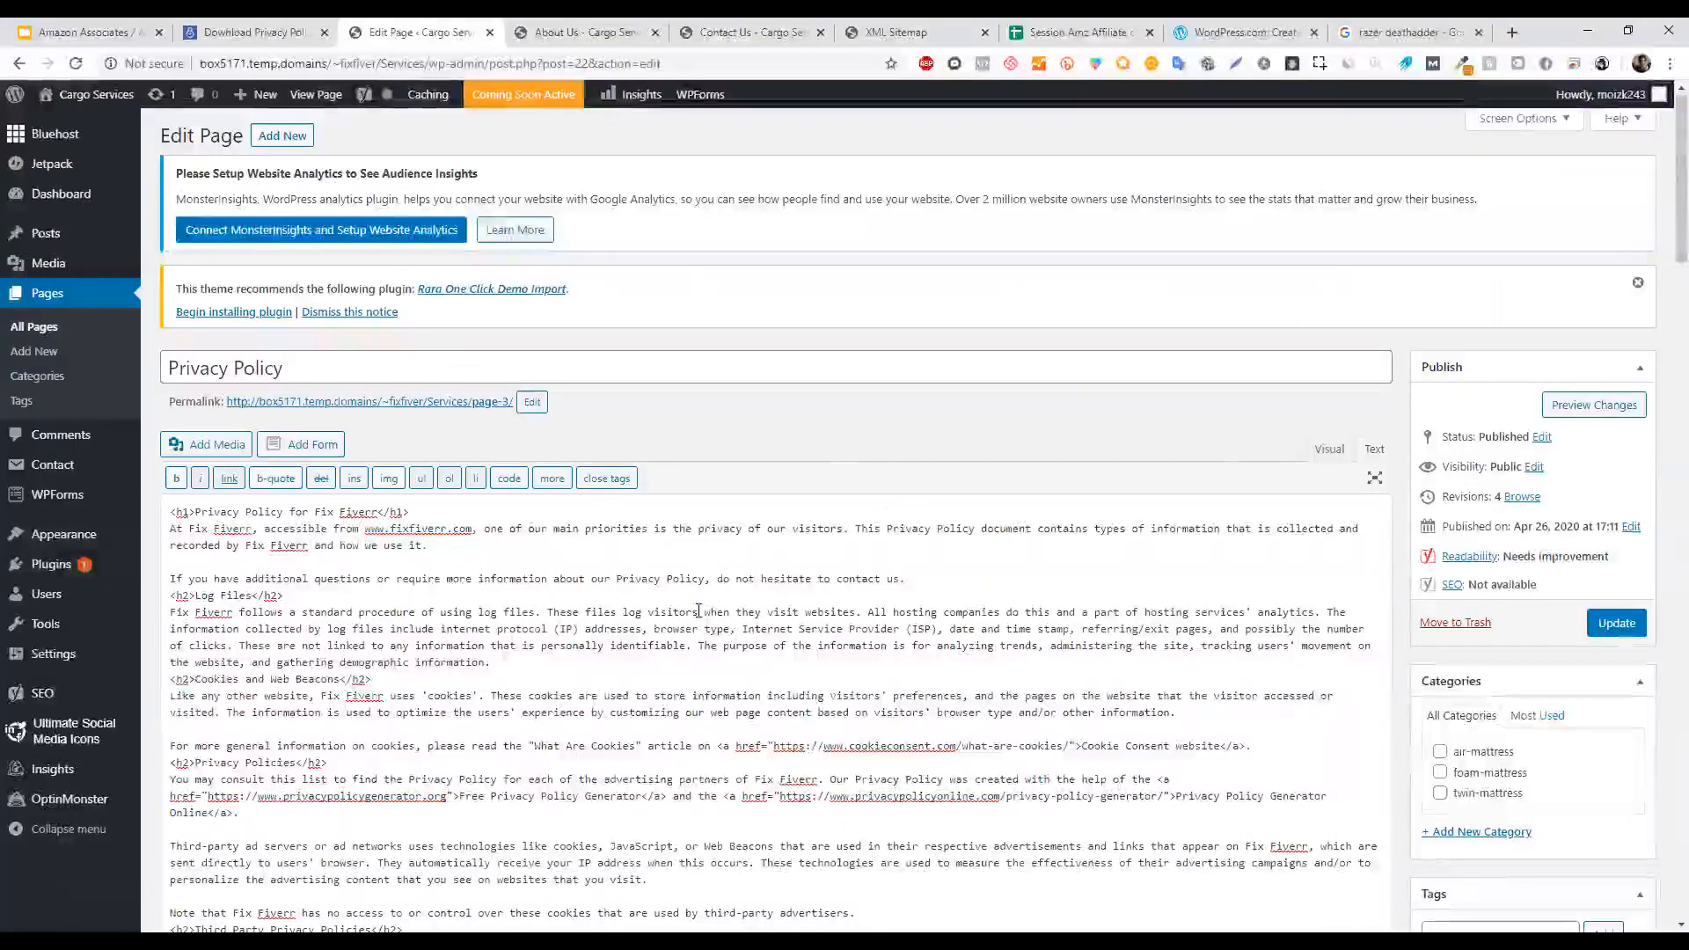
After checking the generation slide, preview the Privacy Policy page in a new tab.
{"action": "left_click", "coordinate": [142, 28]}
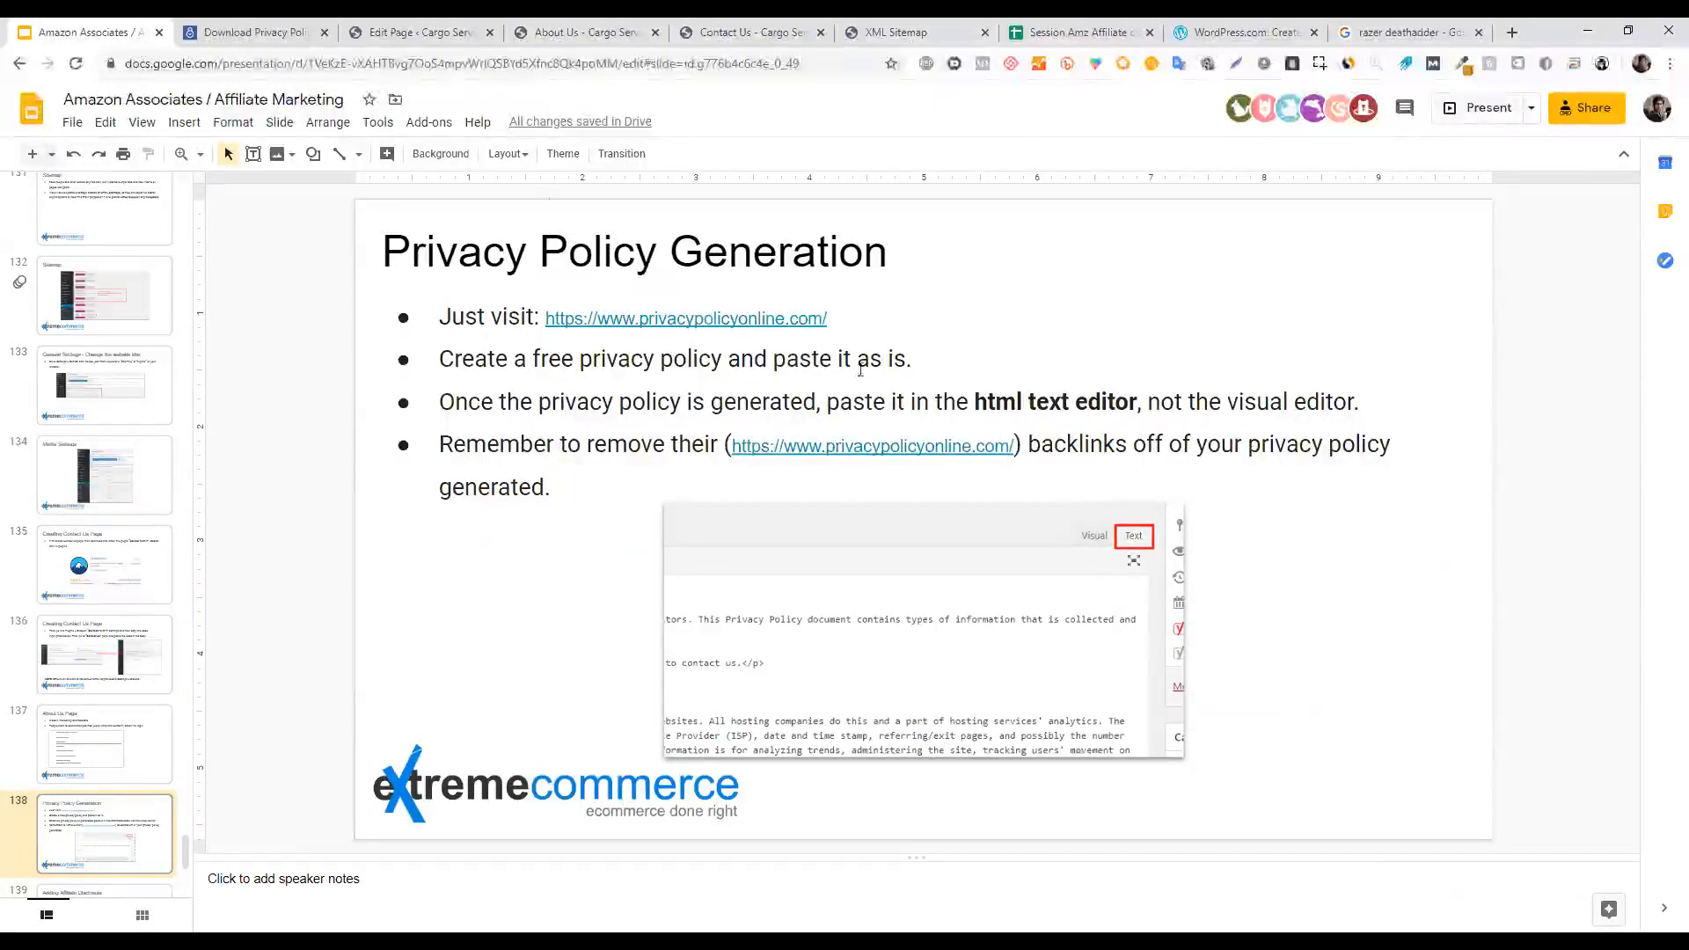
{"action": "left_click", "coordinate": [395, 28]}
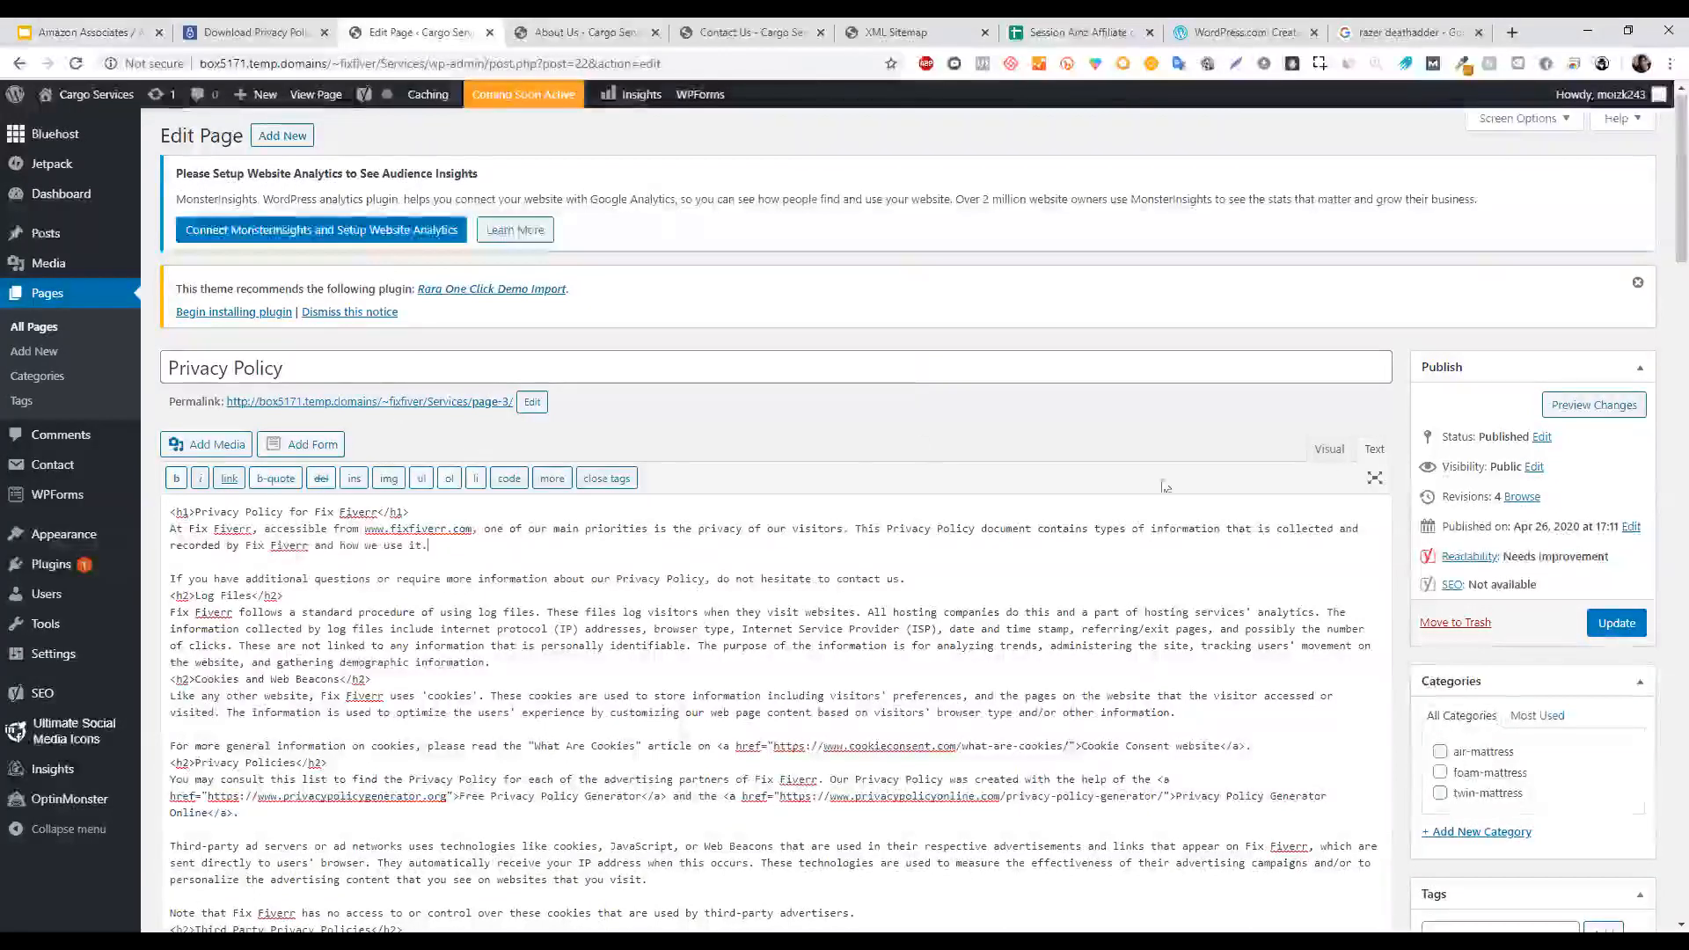
{"action": "right_click", "coordinate": [1615, 407]}
{"action": "left_click", "coordinate": [1612, 419]}
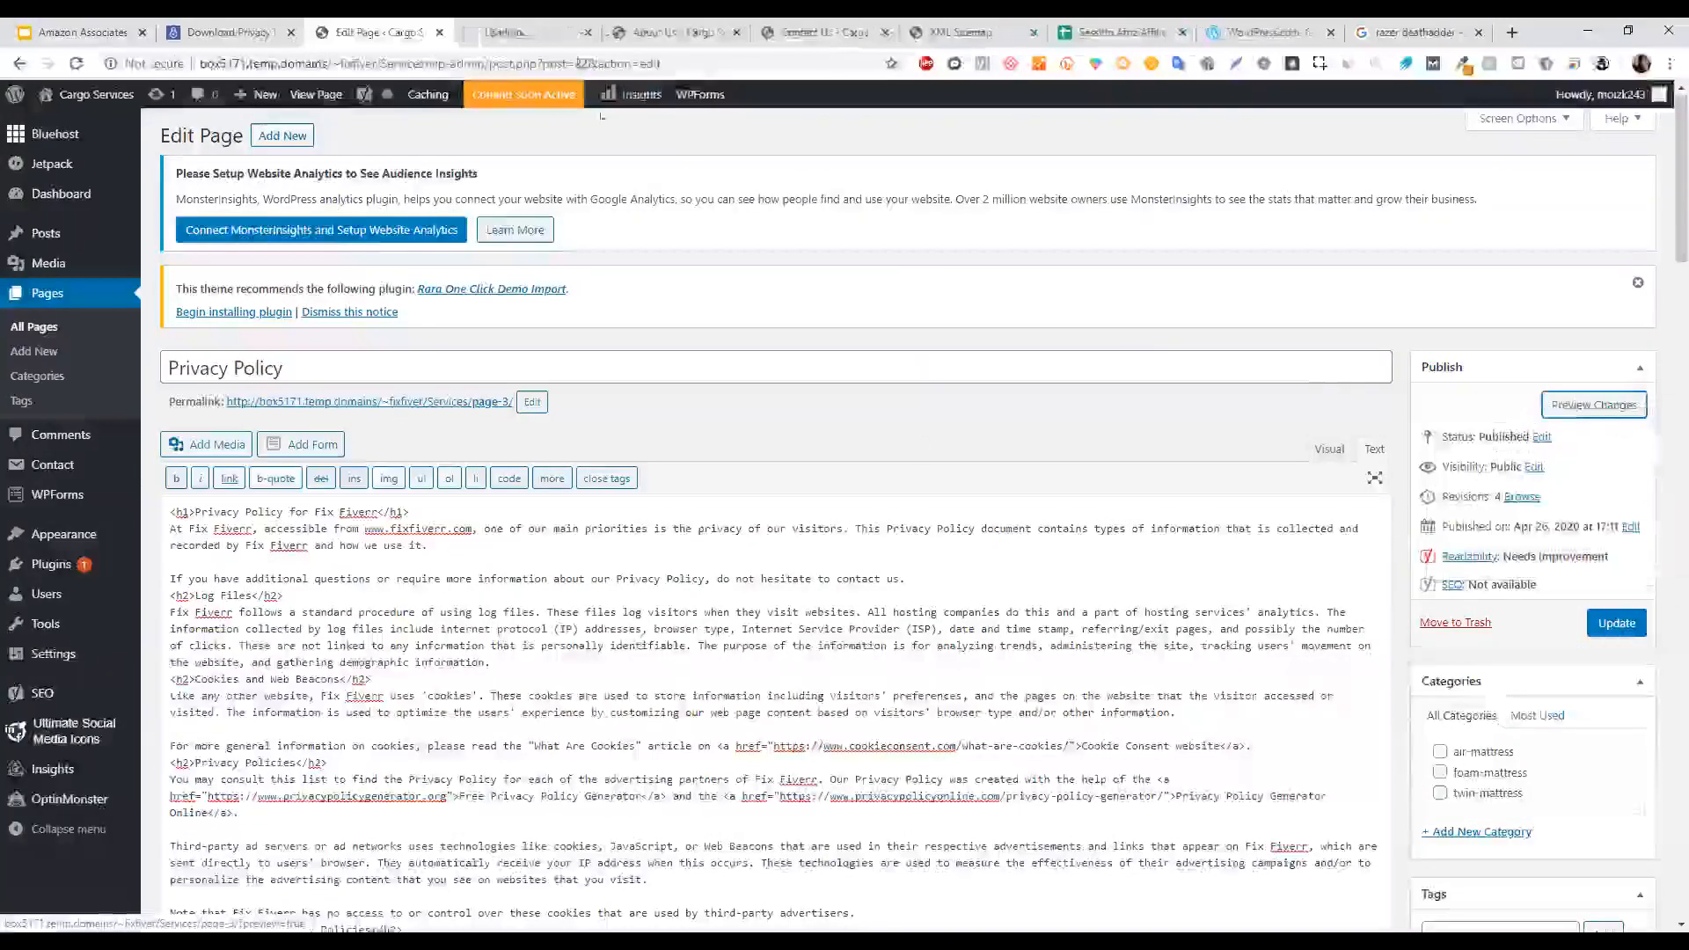
Scroll the Privacy Policy preview to the paragraph crediting the generators, then return to the editor.
{"action": "left_click", "coordinate": [513, 27]}
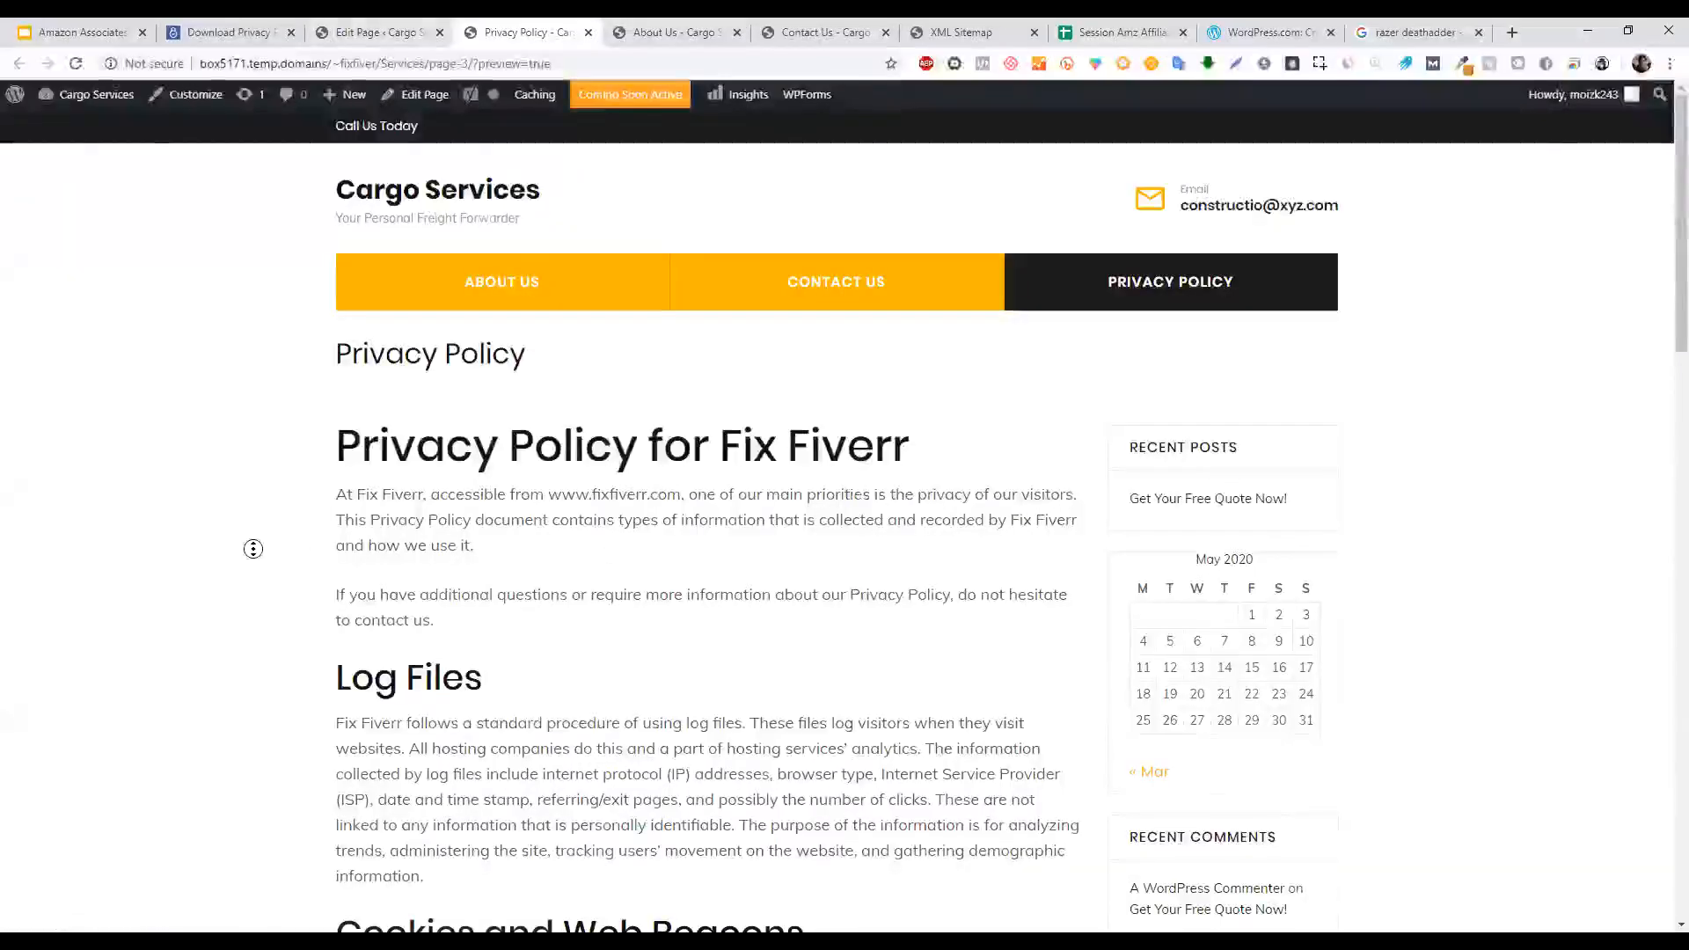
{"action": "scroll", "coordinate": [253, 549], "scroll_direction": "down", "scroll_amount": 4}
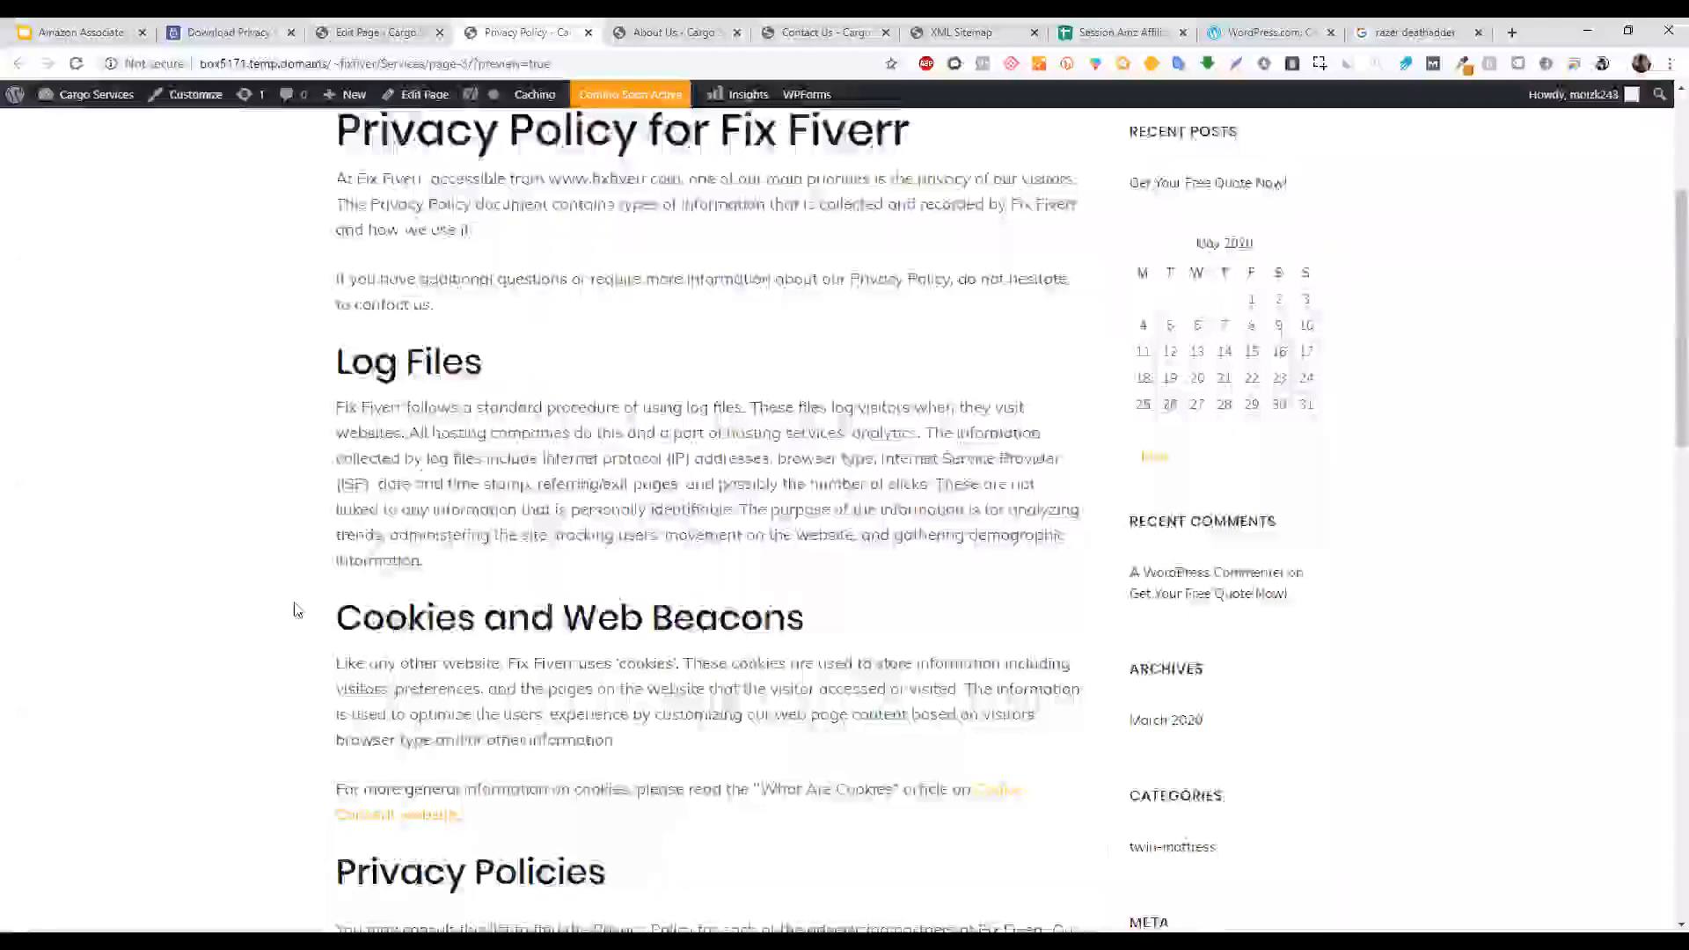
{"action": "scroll", "coordinate": [296, 609], "scroll_direction": "down", "scroll_amount": 2}
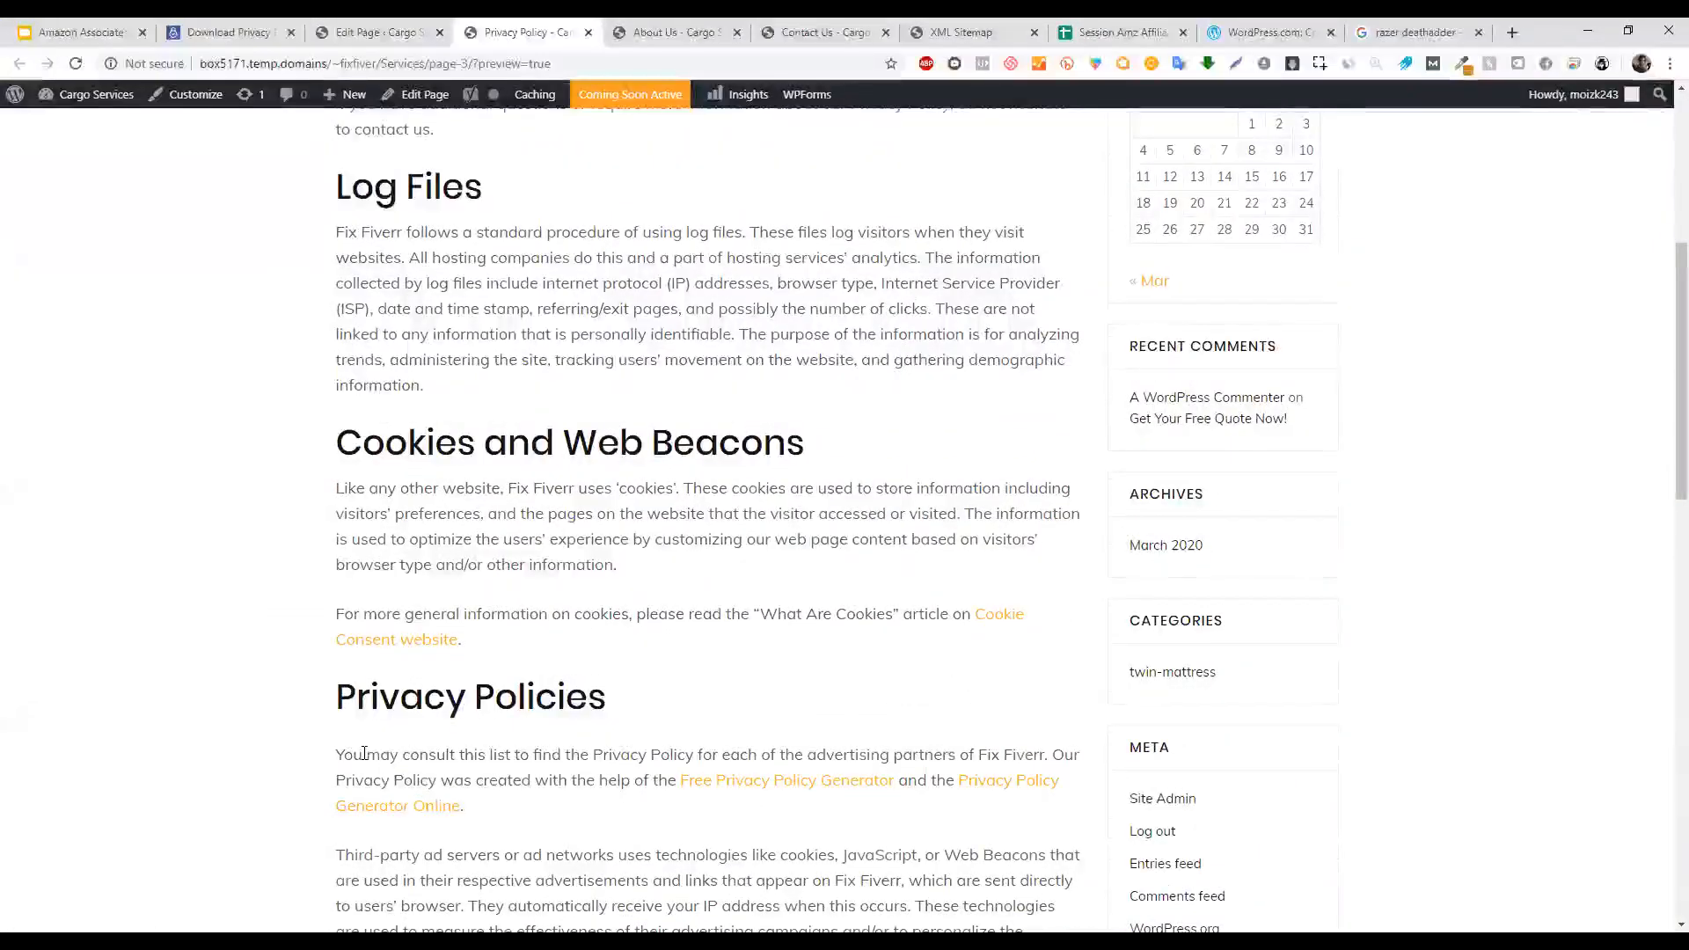
{"action": "left_click_drag", "start_coordinate": [352, 754], "coordinate": [613, 754]}
{"action": "left_click", "coordinate": [464, 755]}
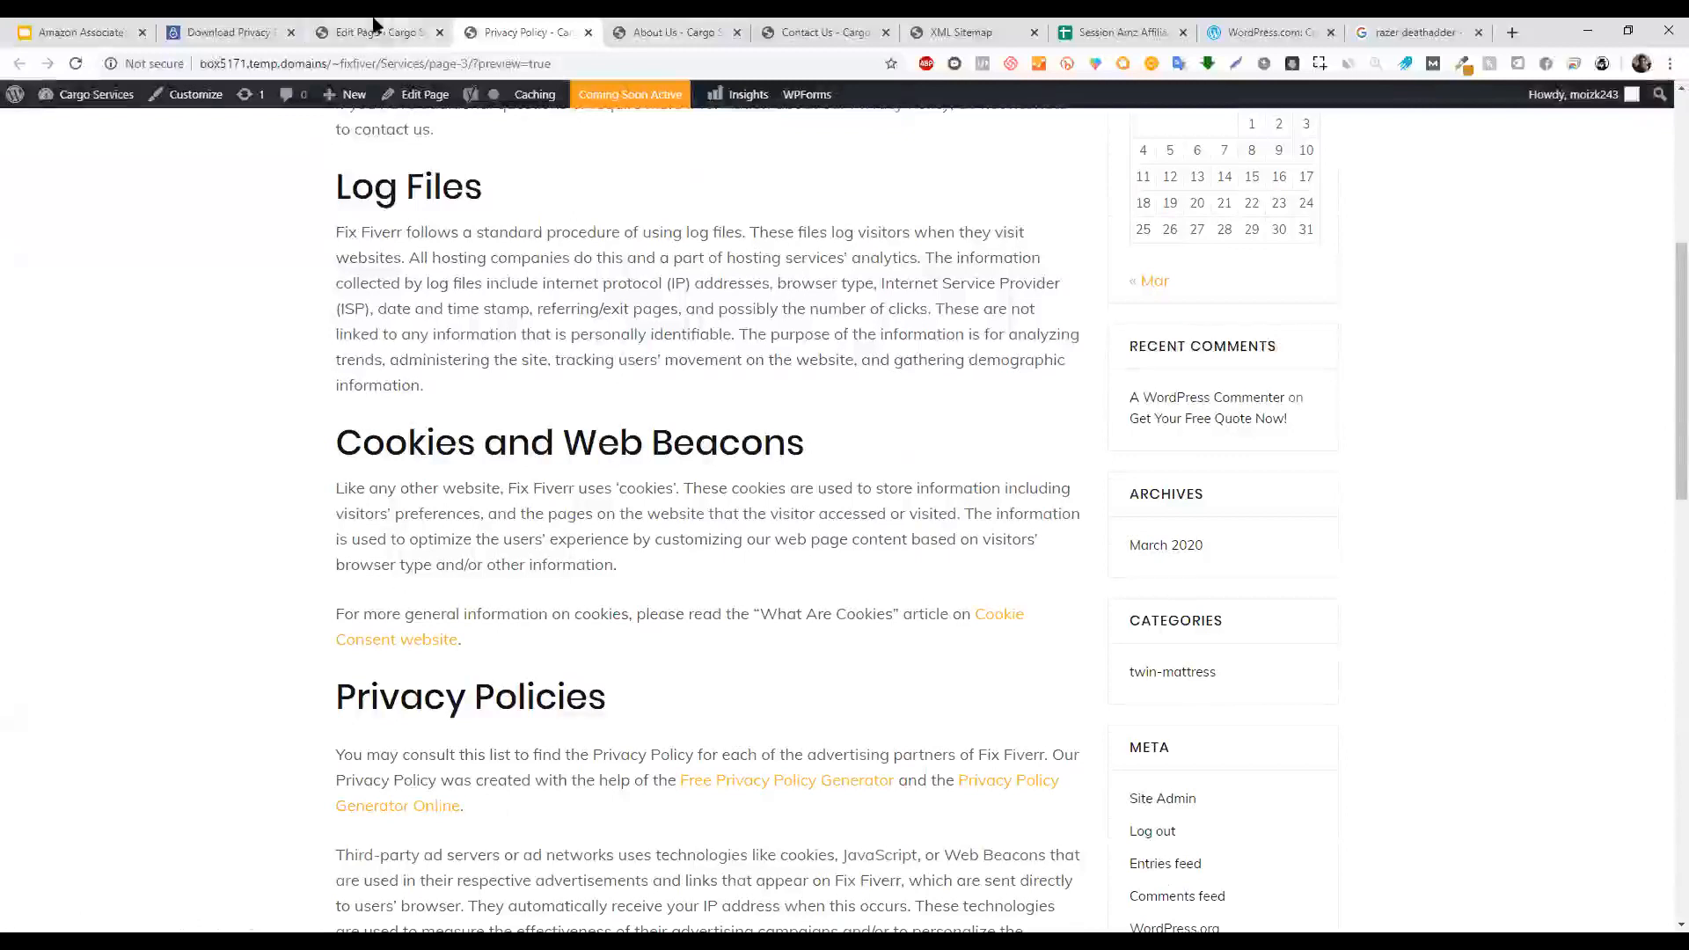
{"action": "left_click", "coordinate": [424, 97]}
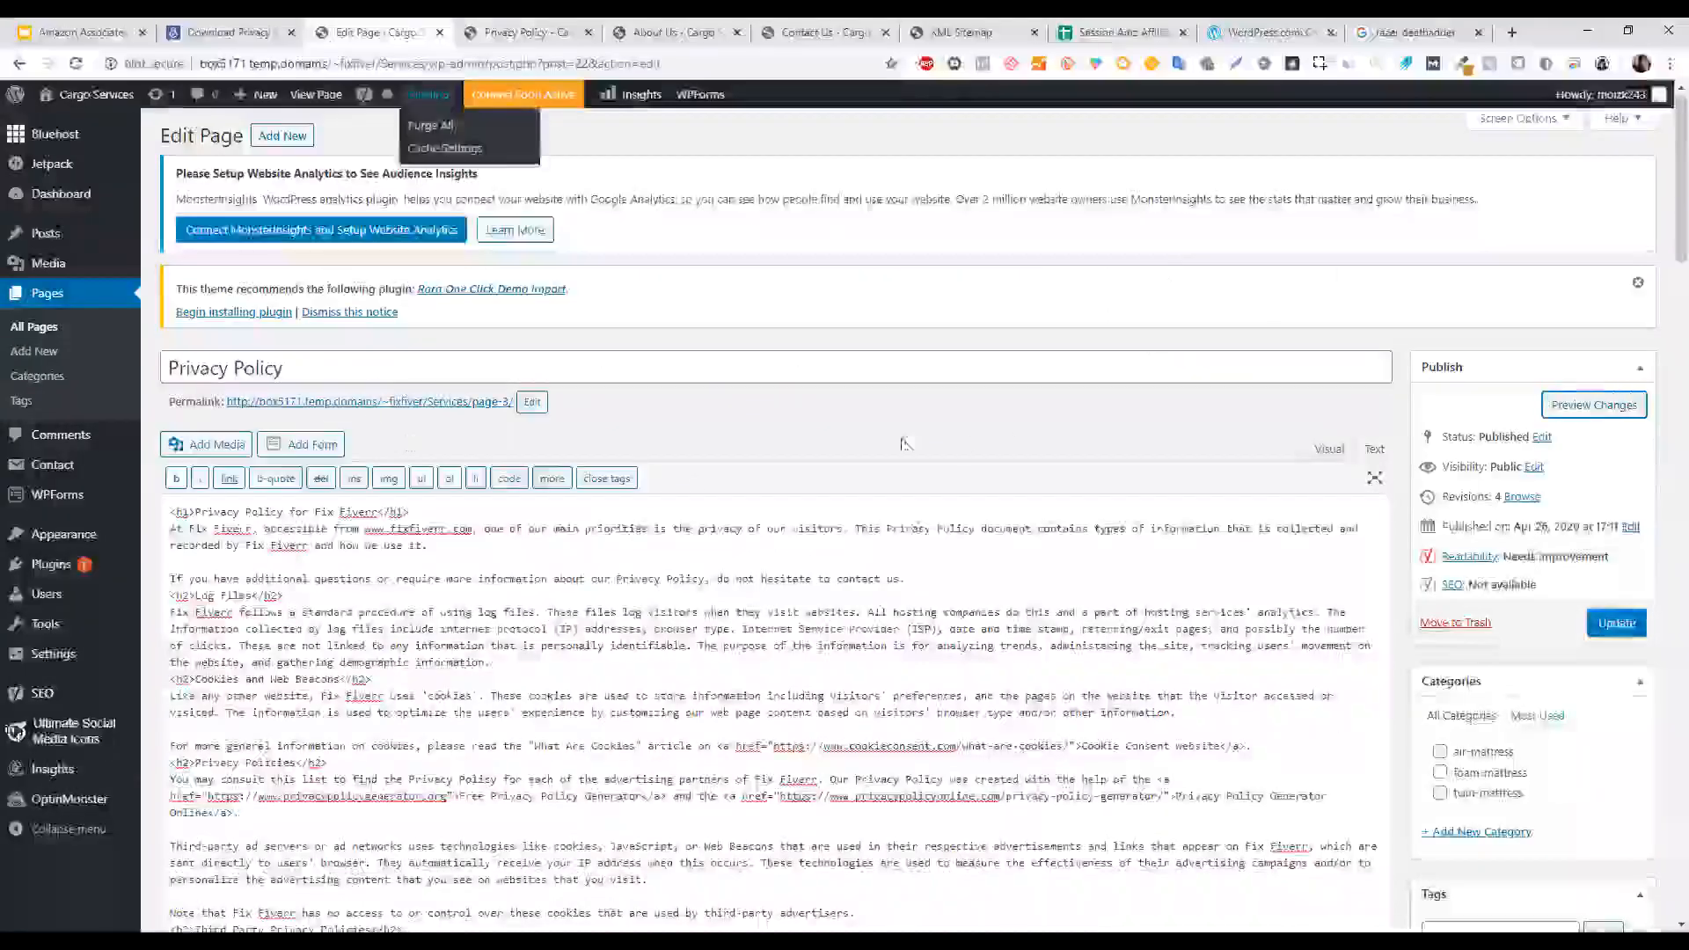
Delete the 'You may consult…' generator credit paragraph in Visual view and update the page.
{"action": "left_click", "coordinate": [1329, 449]}
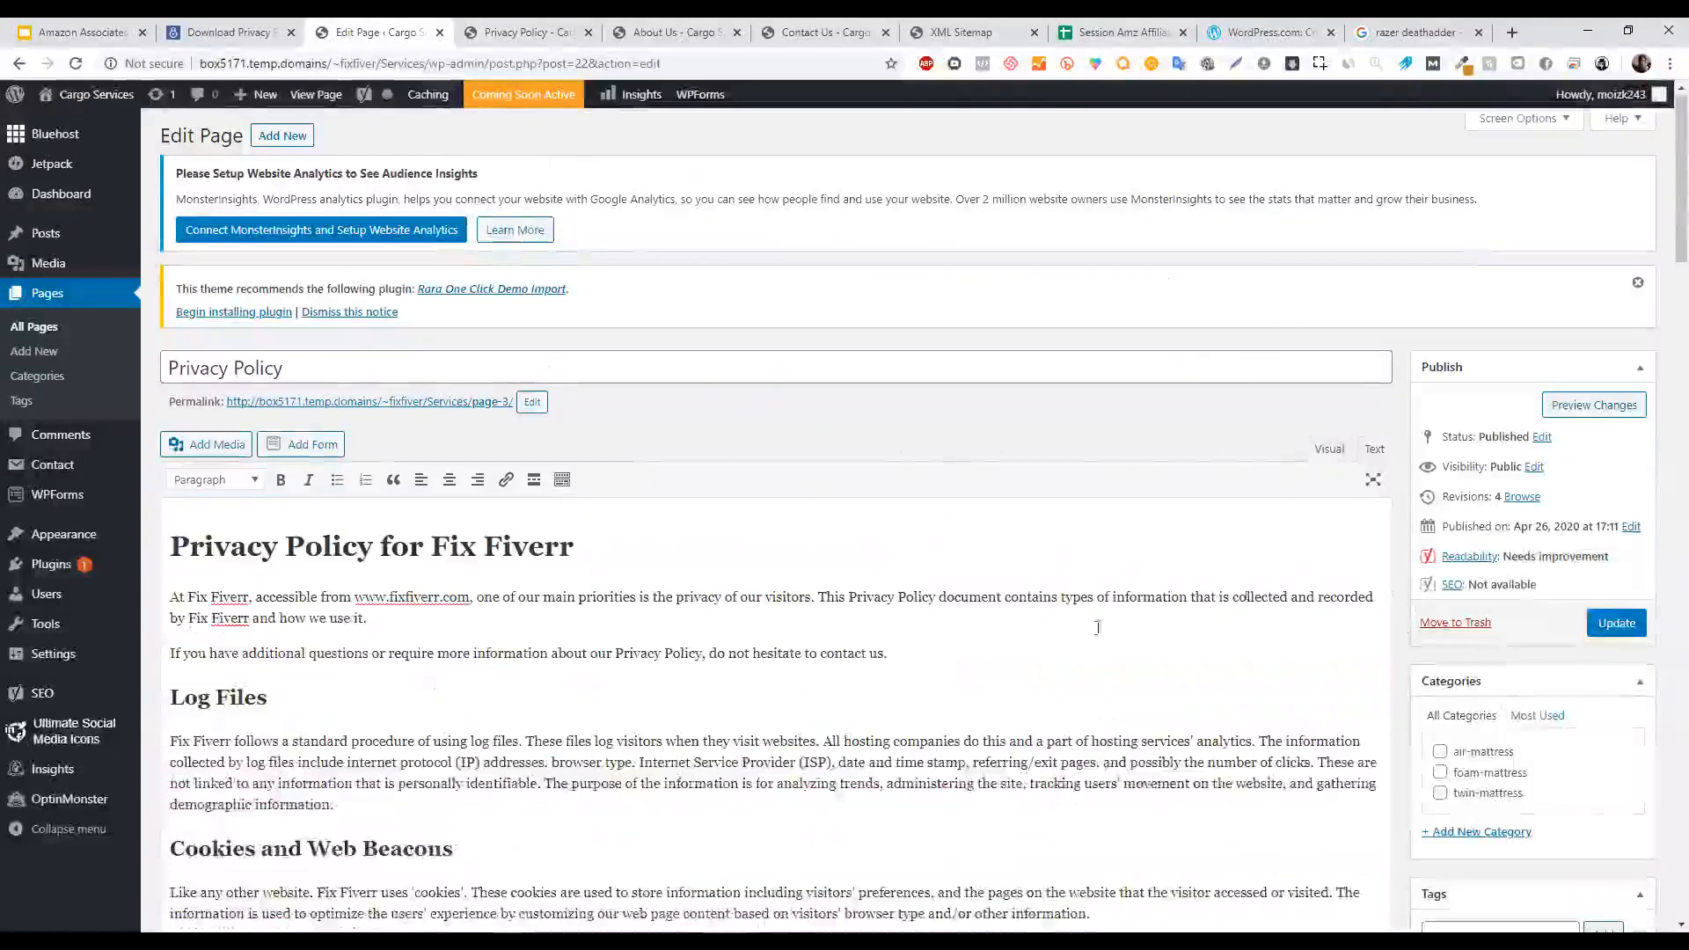
{"action": "left_click_drag", "start_coordinate": [170, 741], "coordinate": [968, 855]}
{"action": "left_click", "coordinate": [990, 700]}
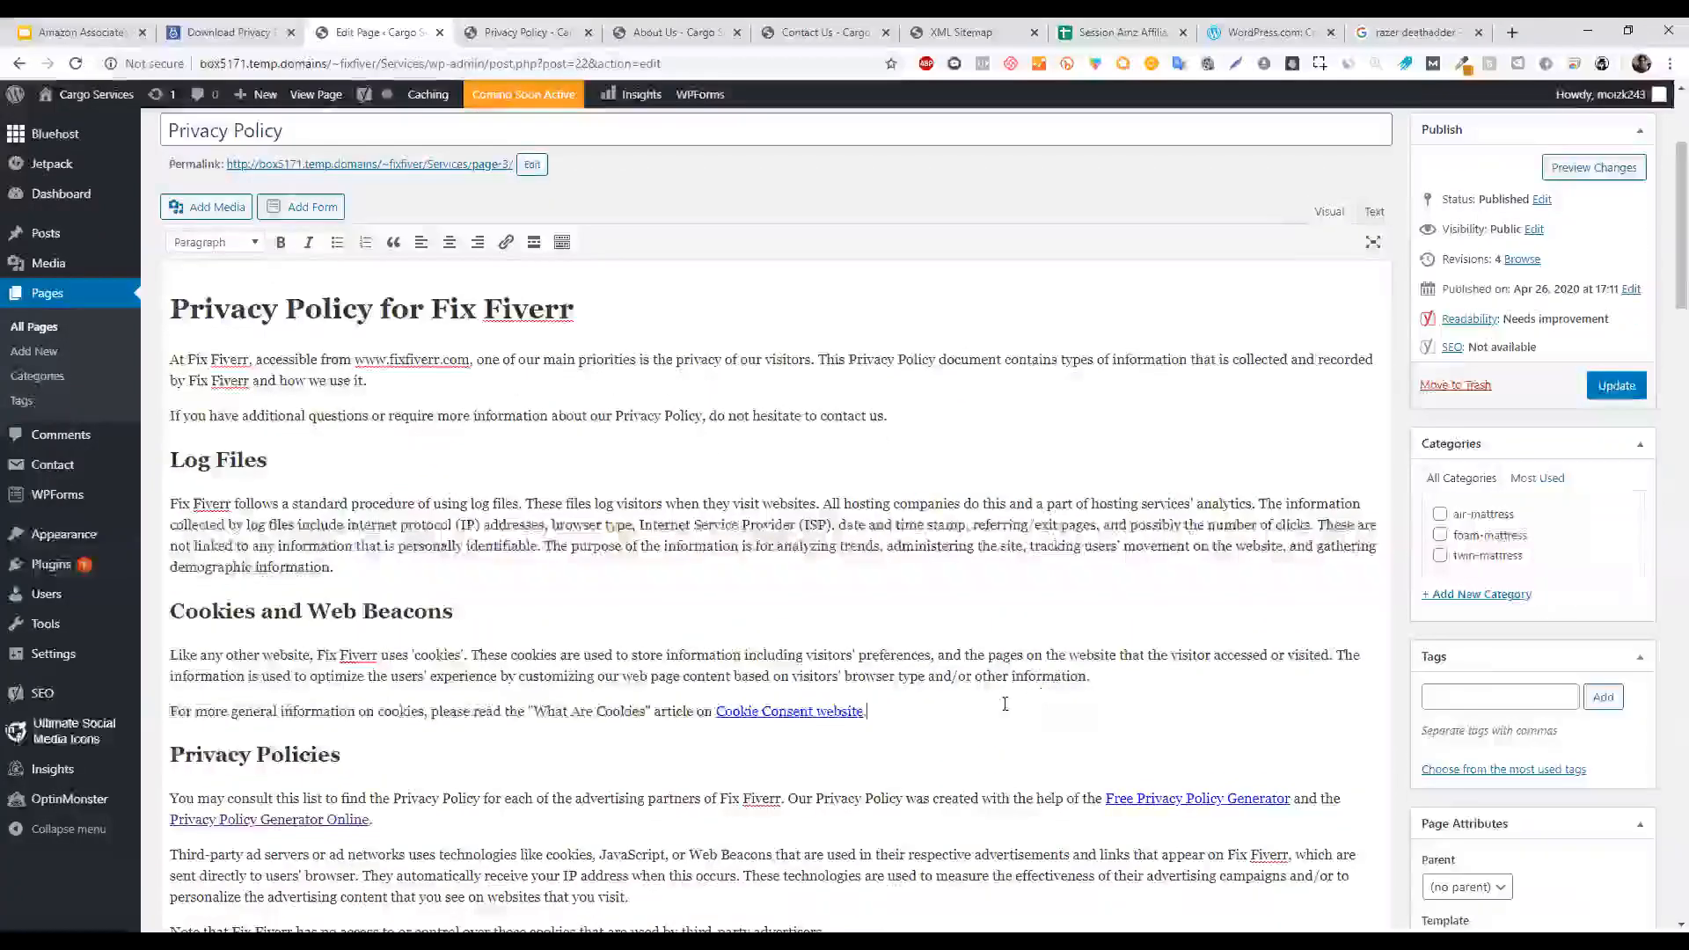
{"action": "left_click_drag", "start_coordinate": [418, 829], "coordinate": [168, 798]}
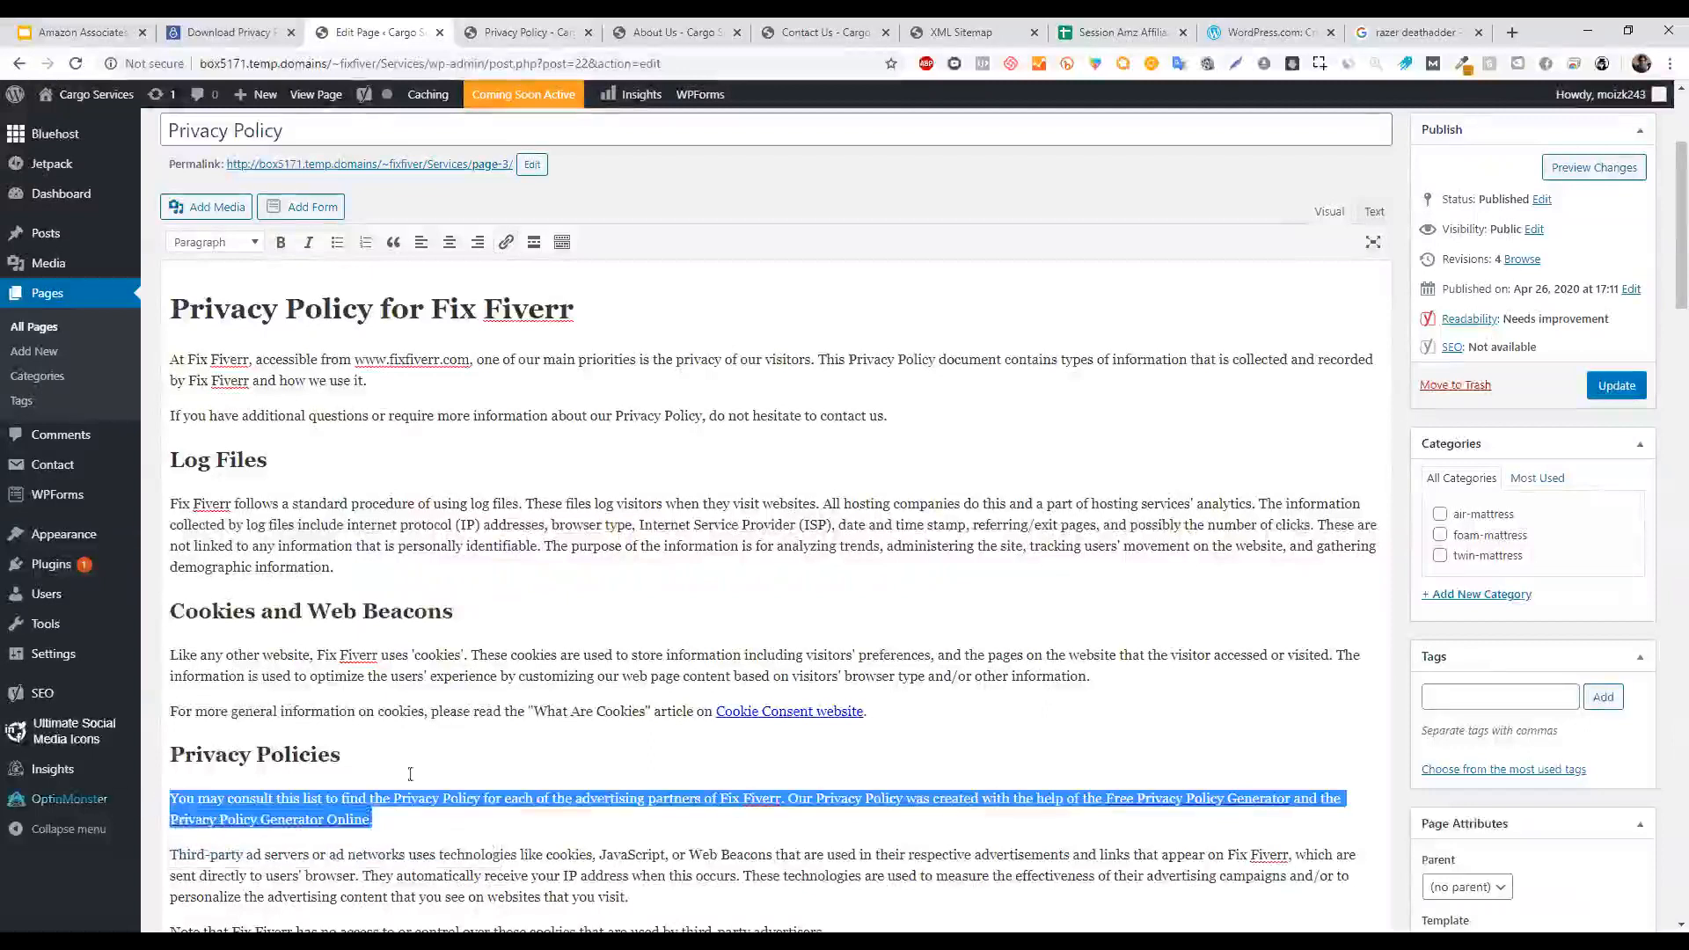
{"action": "key", "text": "BackSpace"}
{"action": "key", "text": "BackSpace"}
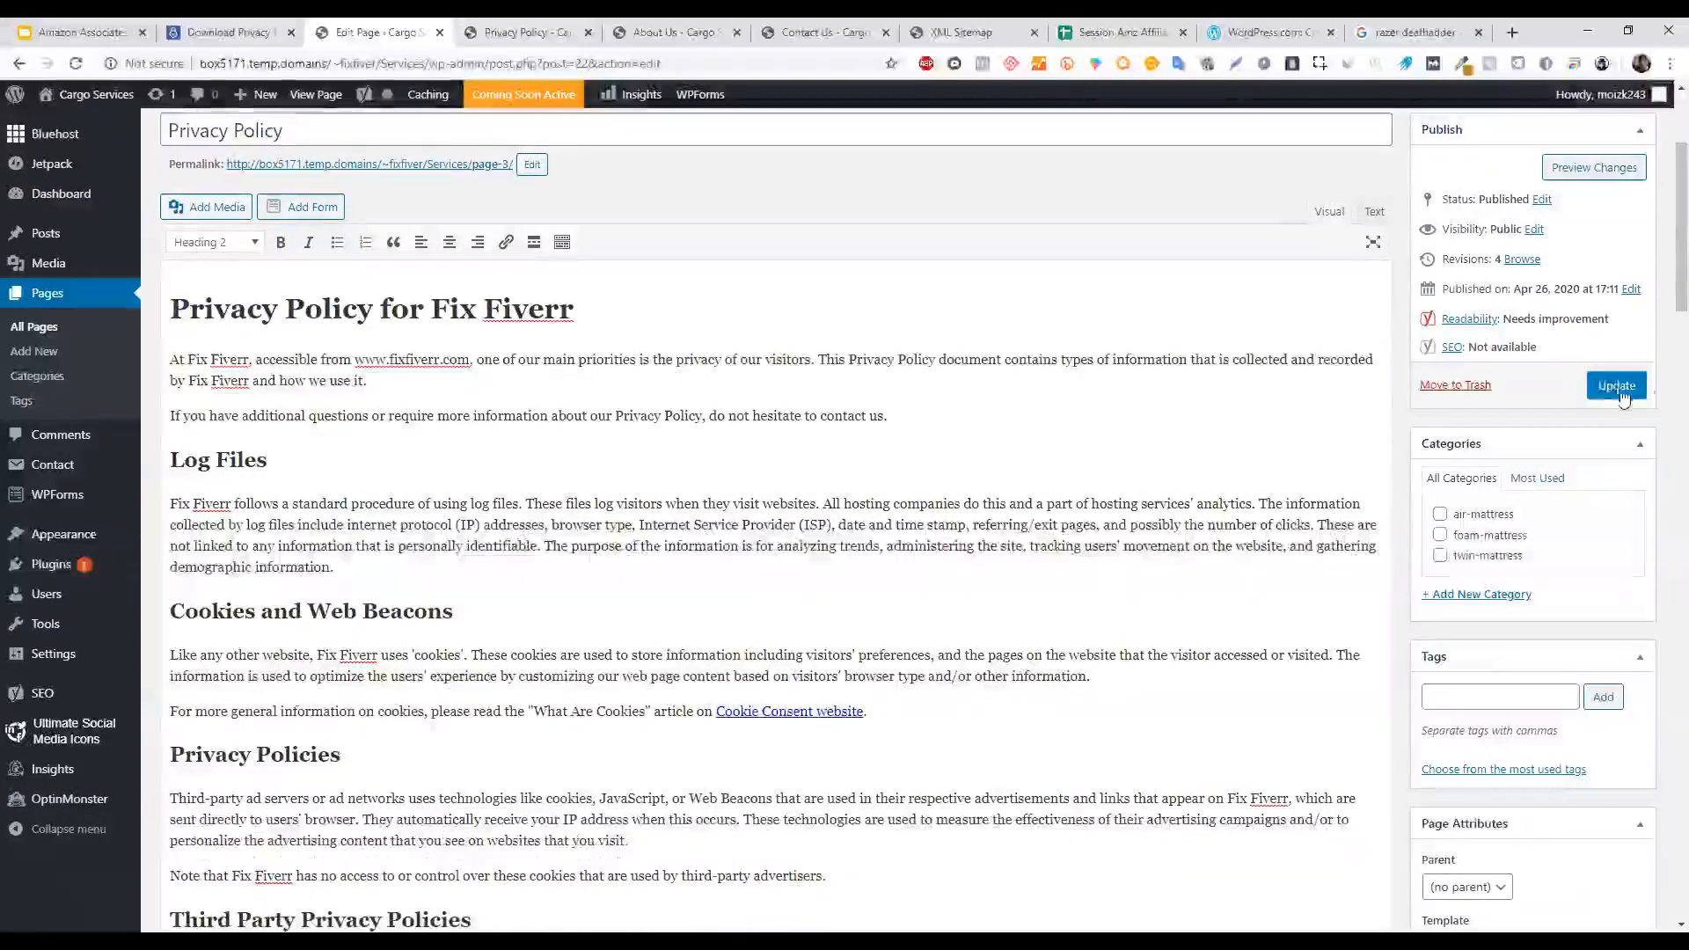
{"action": "left_click", "coordinate": [1619, 386]}
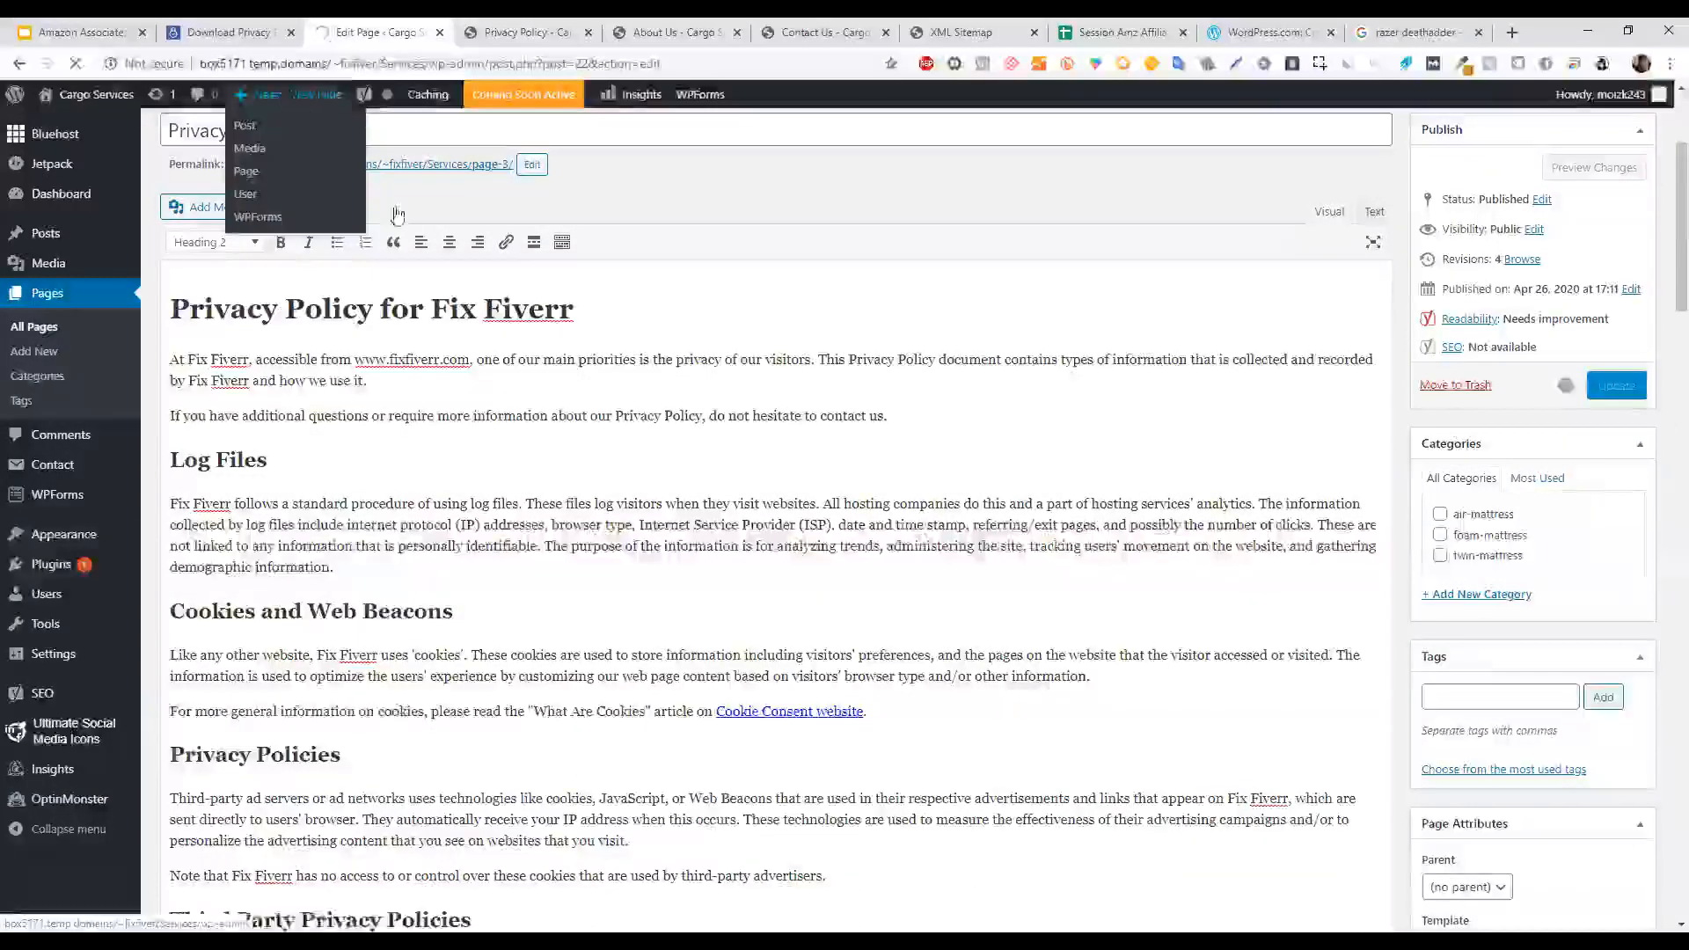
Inspect the Cookie Consent link and Consent section, then check the live Privacy Policy page.
{"action": "left_click", "coordinate": [779, 715]}
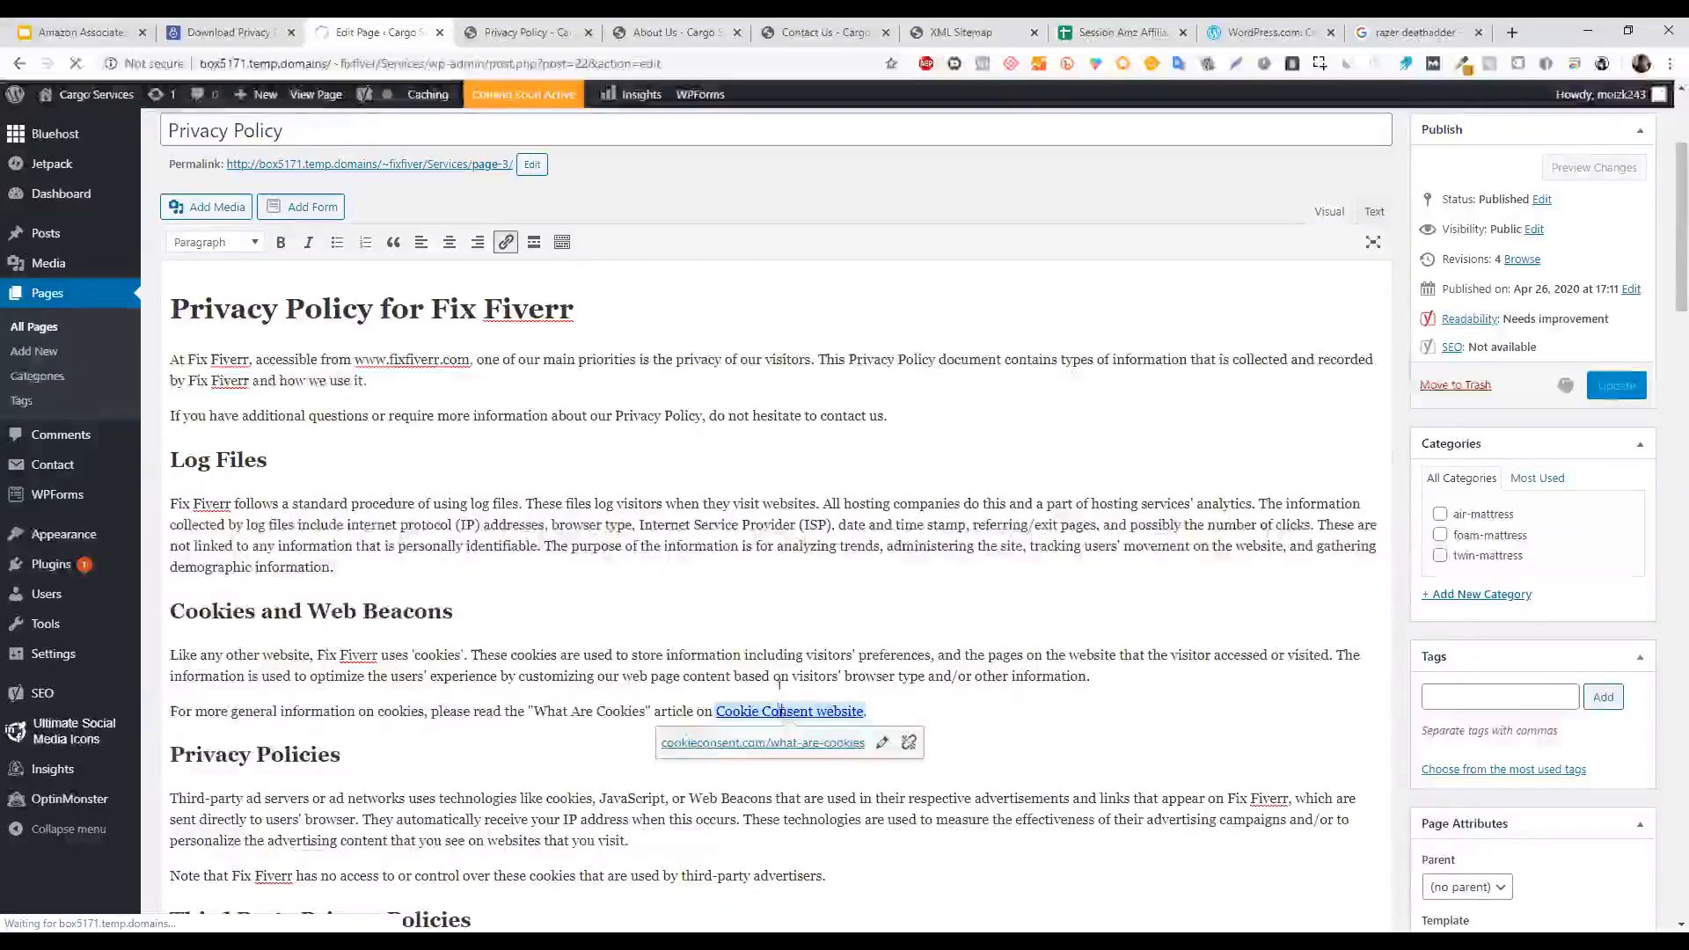
{"action": "left_click", "coordinate": [776, 580]}
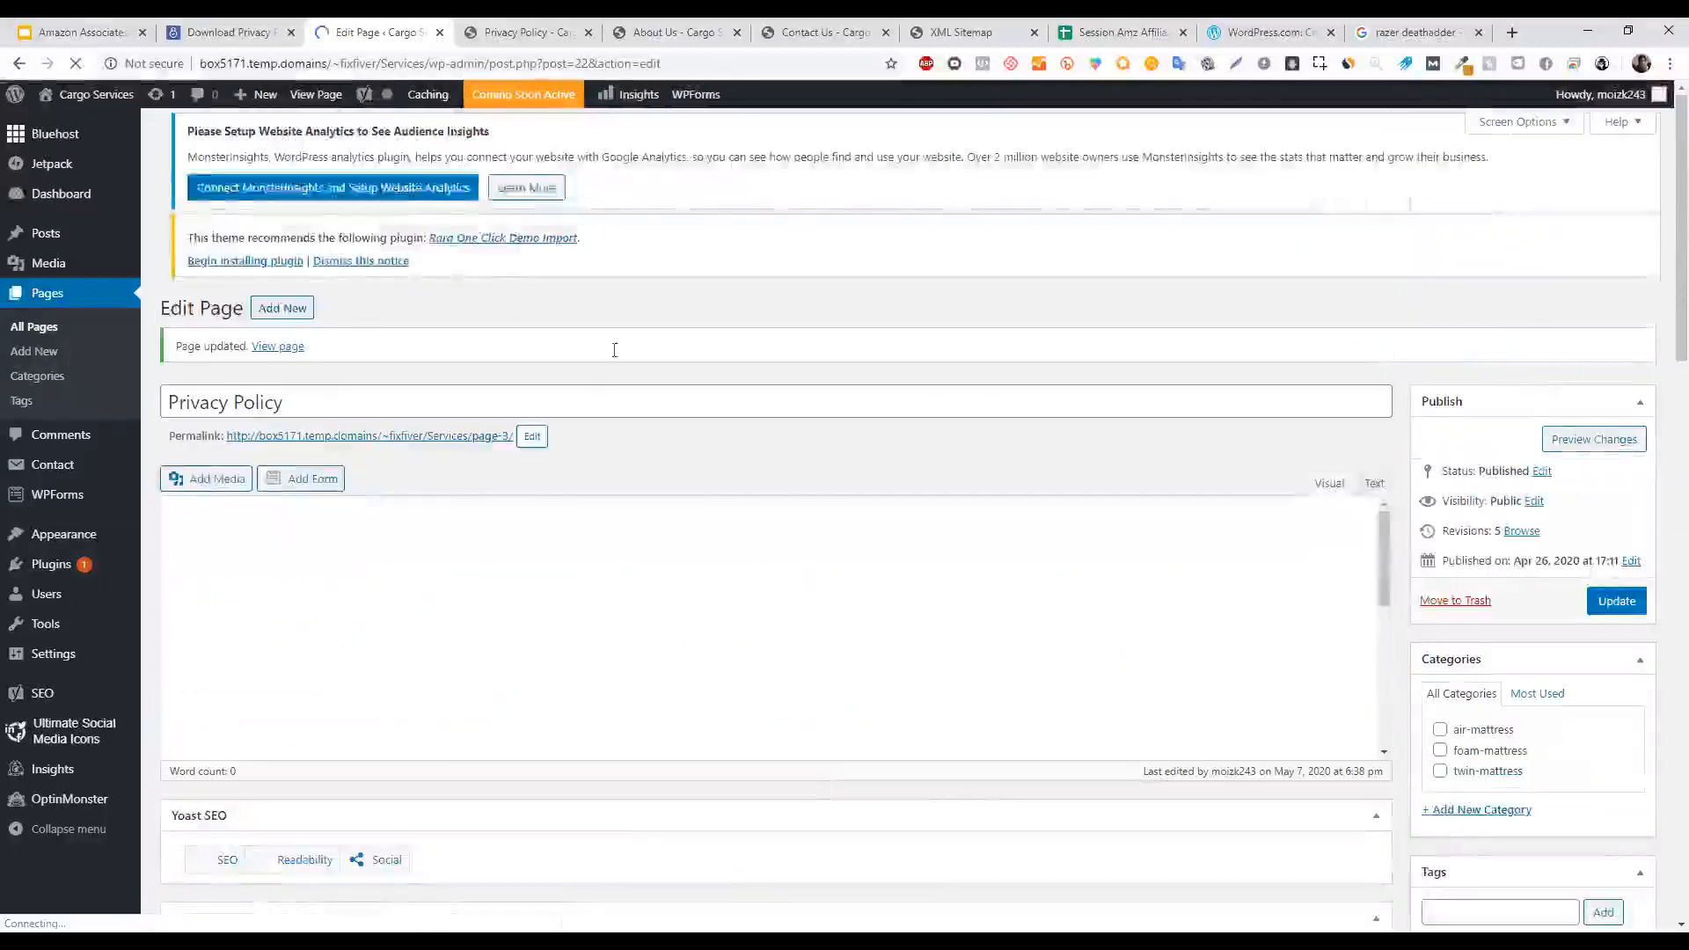
{"action": "left_click_drag", "start_coordinate": [730, 699], "coordinate": [750, 883]}
{"action": "scroll", "coordinate": [853, 346], "scroll_direction": "down", "scroll_amount": 3}
{"action": "scroll", "coordinate": [854, 345], "scroll_direction": "down", "scroll_amount": 8}
{"action": "left_click", "coordinate": [530, 387]}
{"action": "left_click", "coordinate": [529, 410]}
{"action": "left_click_drag", "start_coordinate": [776, 402], "coordinate": [748, 189]}
{"action": "left_click_drag", "start_coordinate": [732, 413], "coordinate": [530, 44]}
{"action": "left_click", "coordinate": [563, 27]}
{"action": "left_click", "coordinate": [374, 32]}
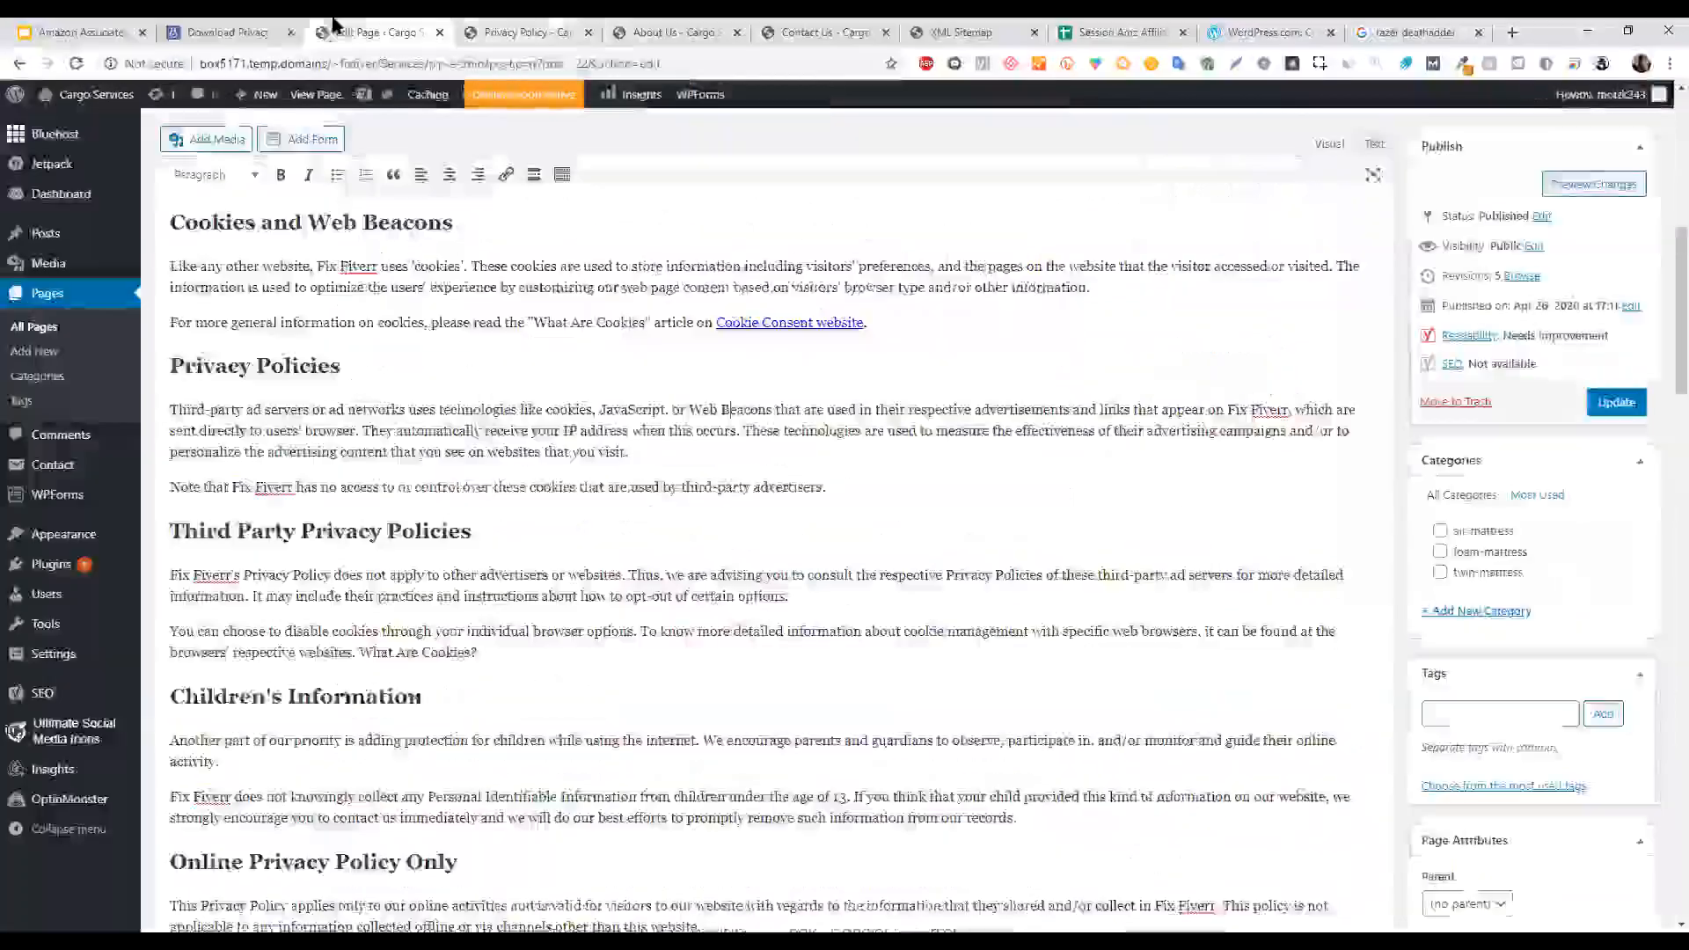
Present the Amazon Associates deck, advance to the Adding Affiliate Disclosure slide, then exit the slideshow.
{"action": "key", "text": "ctrl+1"}
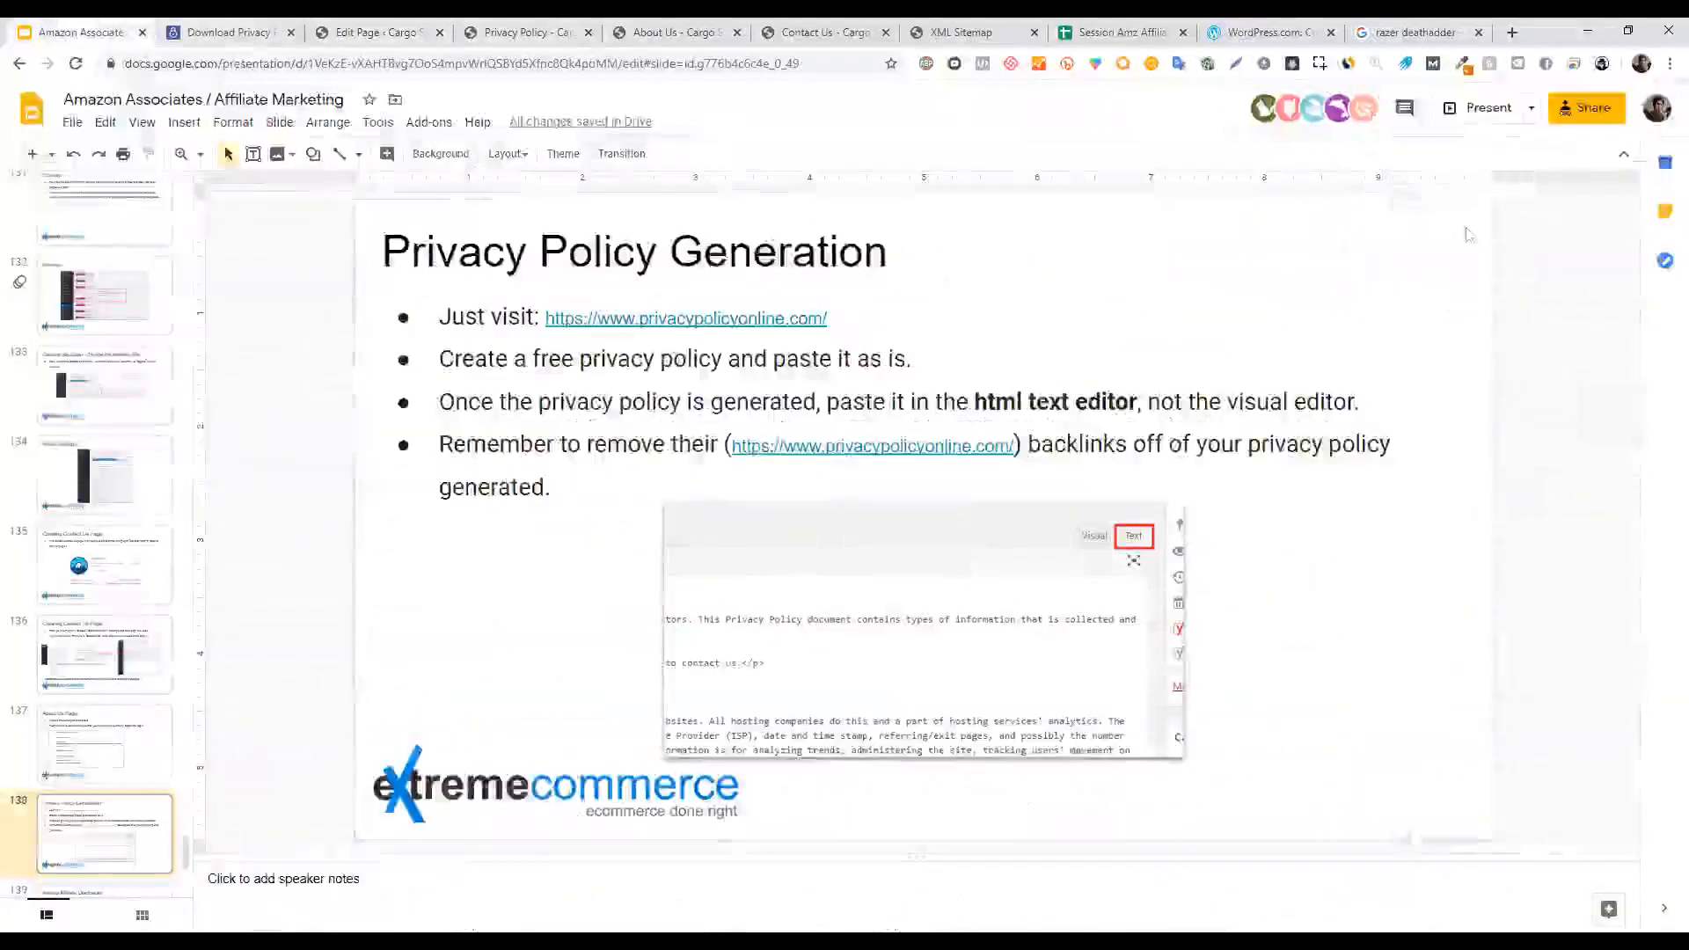
{"action": "left_click", "coordinate": [1487, 109]}
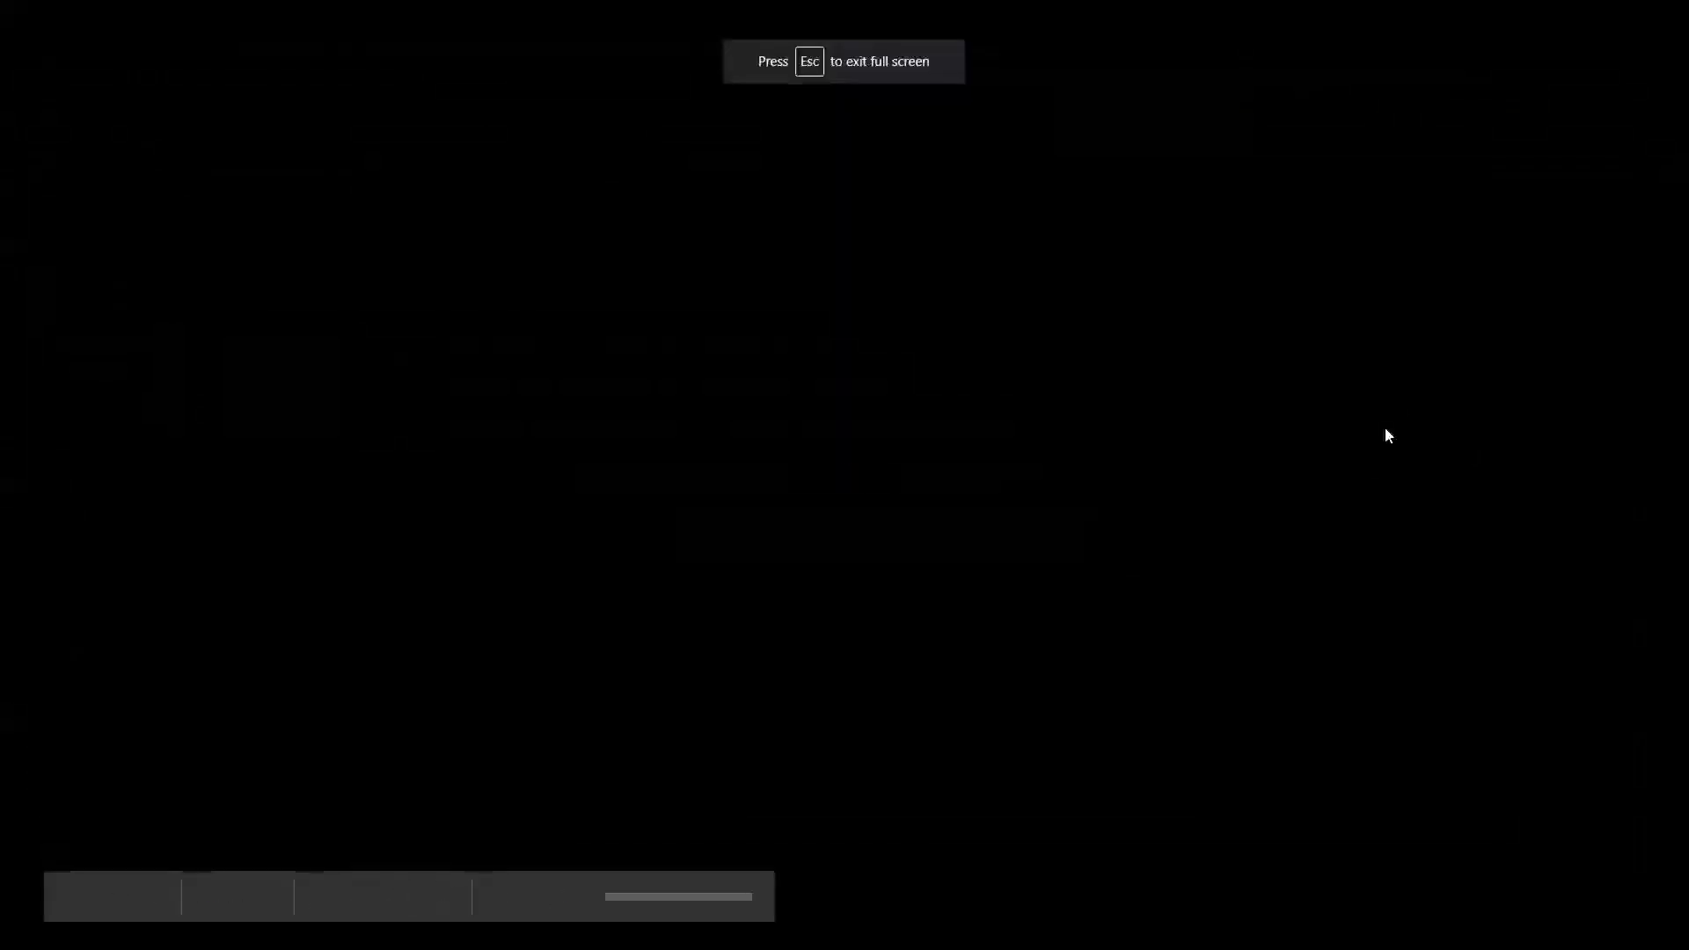
{"action": "key", "text": "Right"}
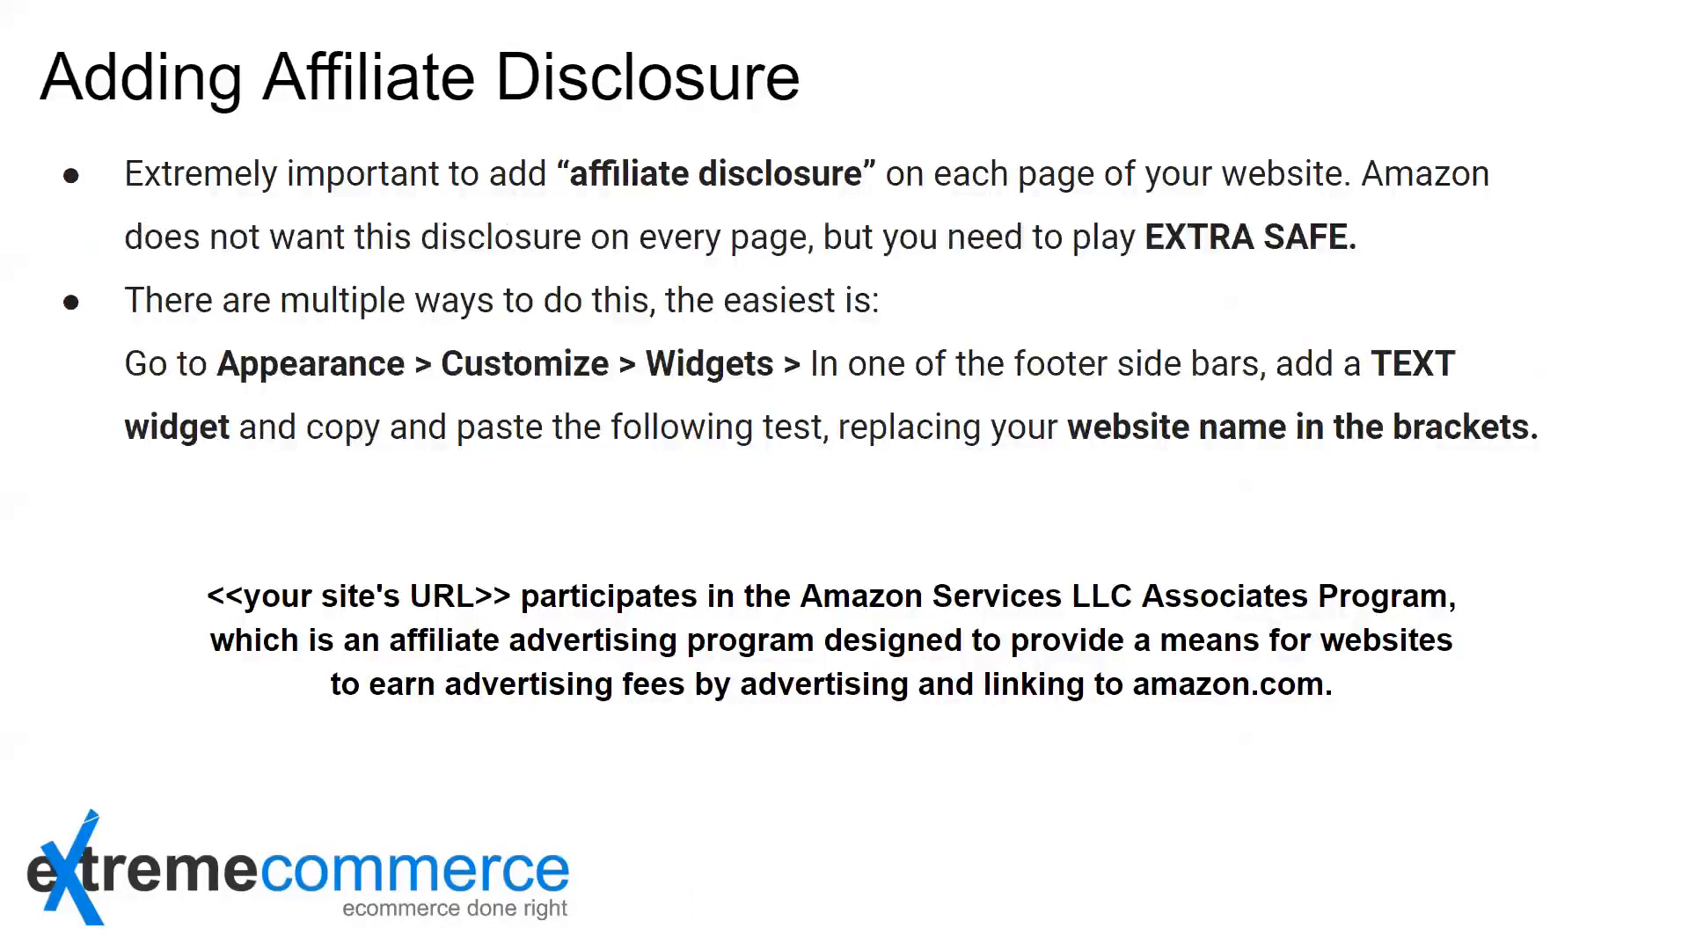
{"action": "key", "text": "Escape"}
{"action": "left_click", "coordinate": [1512, 33]}
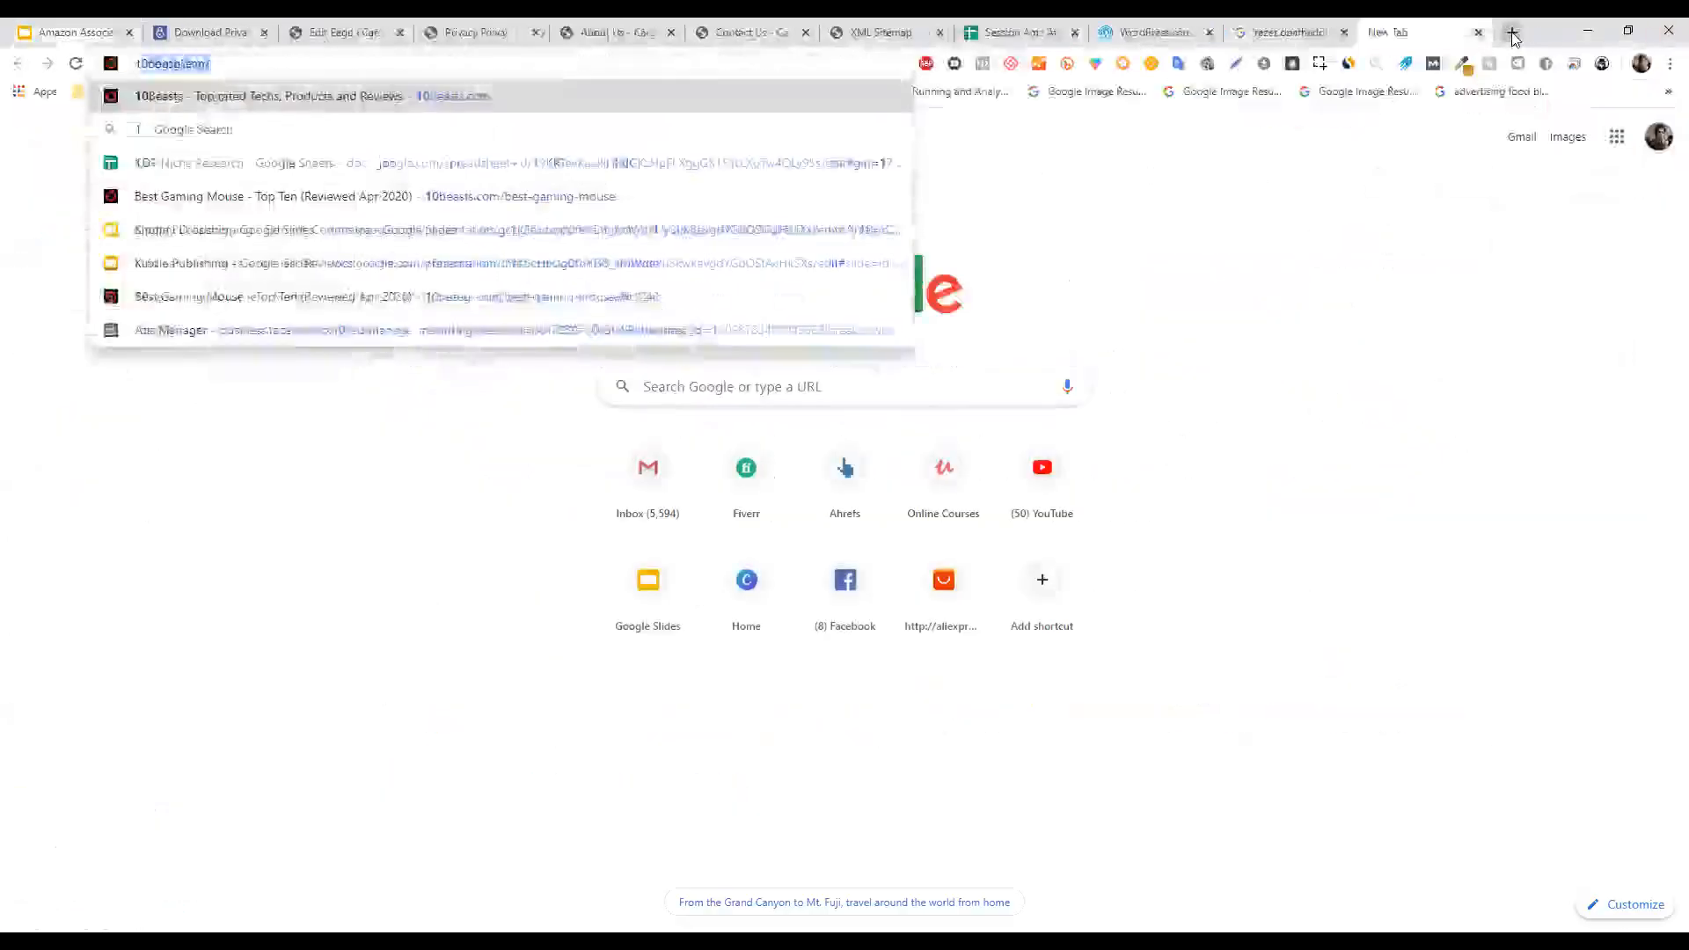
Load 10beasts.com and scroll to its footer affiliate disclosure, then go back to the WordPress editor.
{"action": "type", "text": "10beasts.com"}
{"action": "key", "text": "Return"}
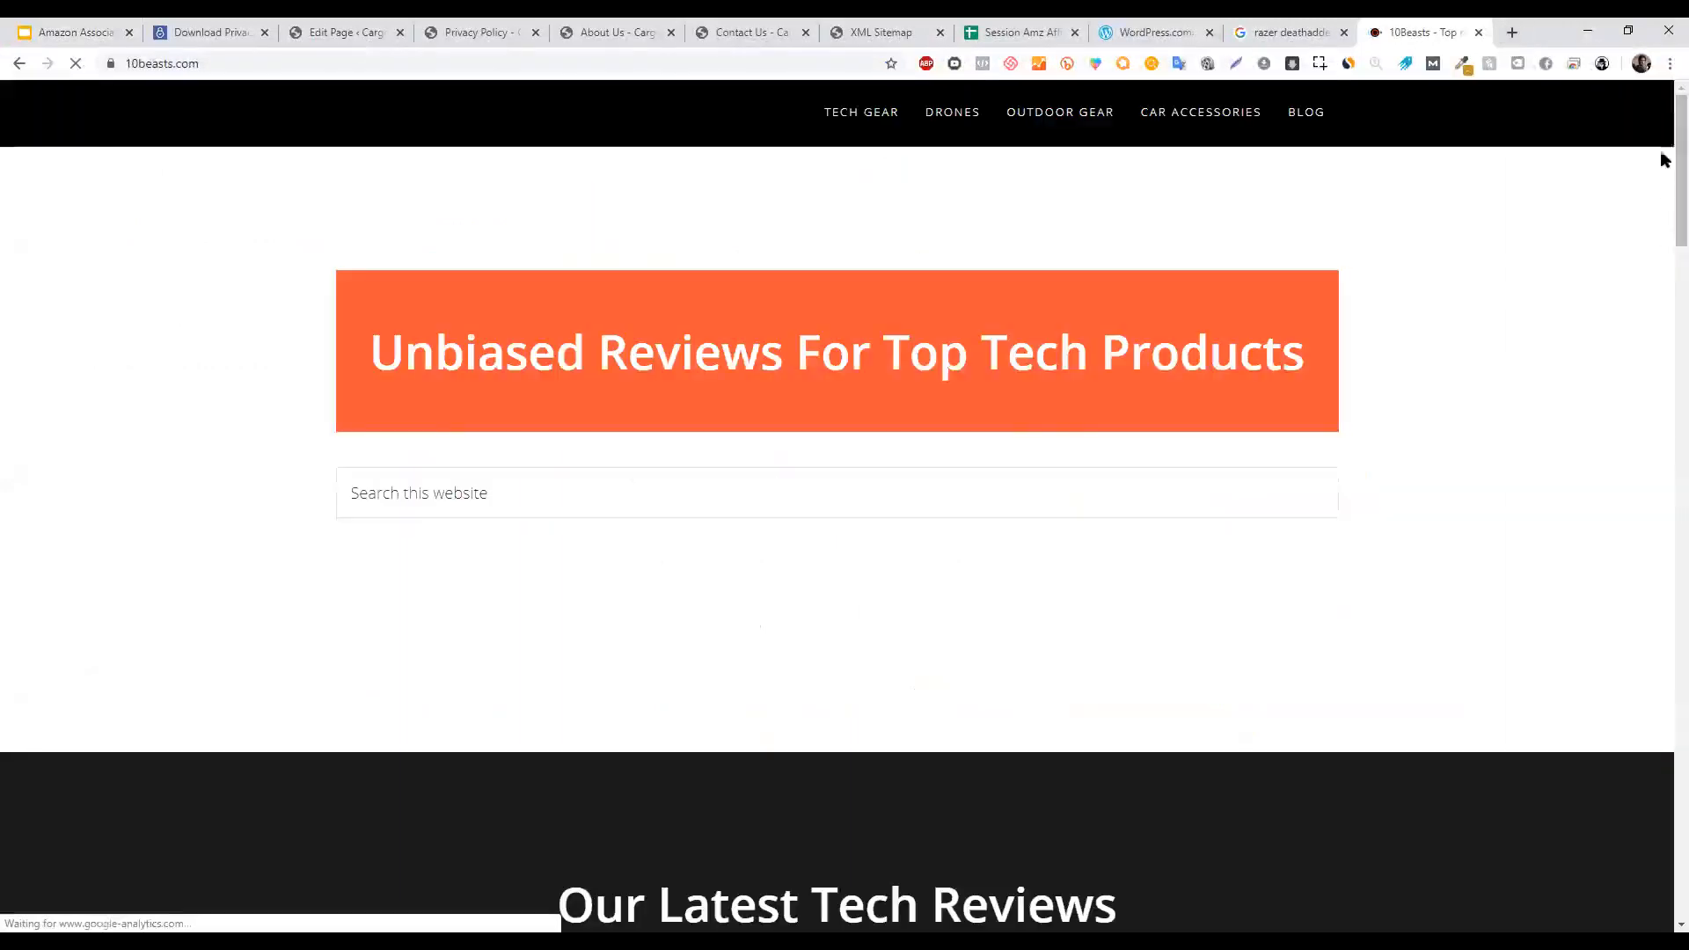
{"action": "scroll", "coordinate": [1663, 721], "scroll_direction": "down", "scroll_amount": 5}
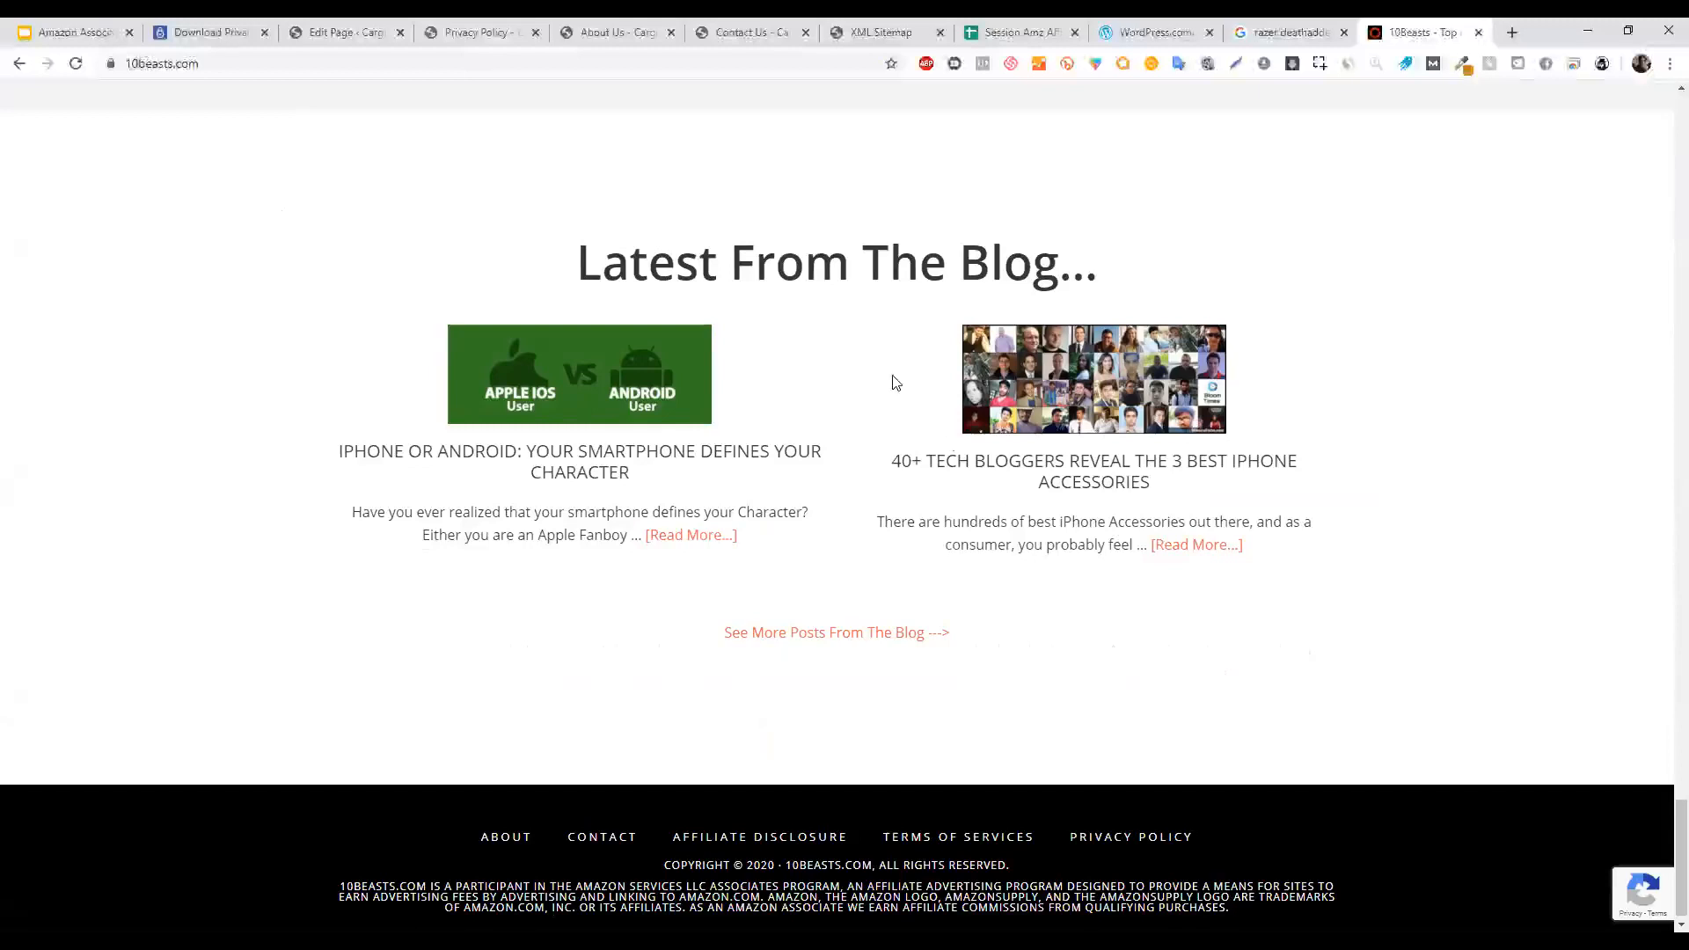
{"action": "left_click", "coordinate": [370, 29]}
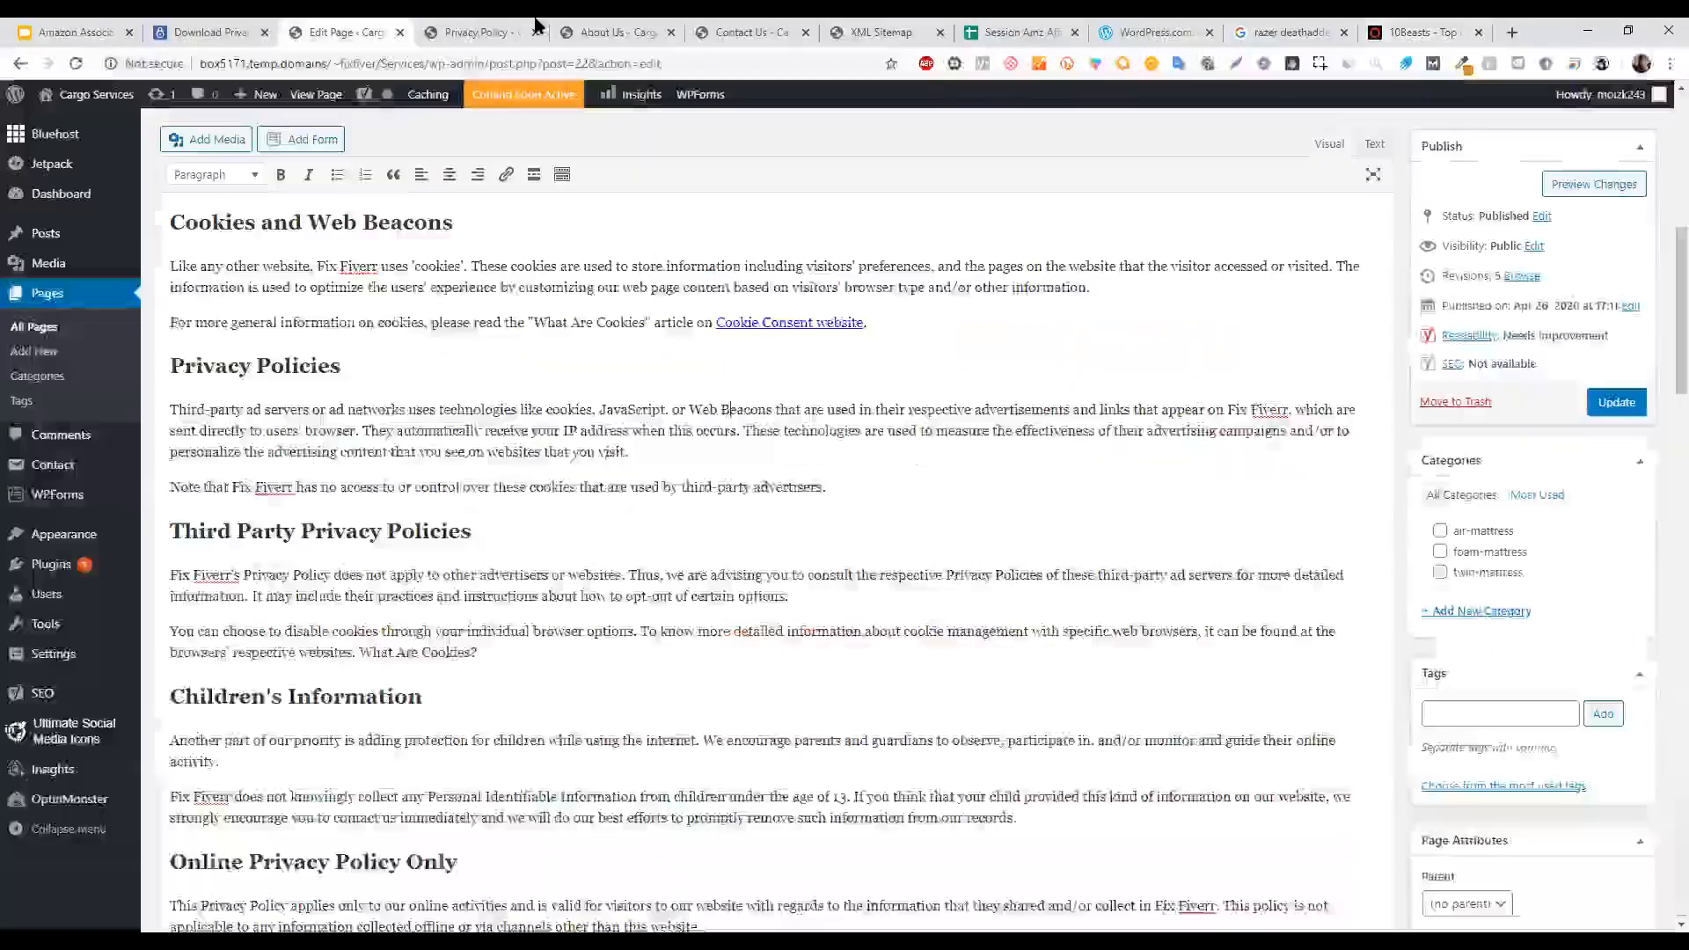
{"action": "left_click", "coordinate": [493, 32]}
{"action": "scroll", "coordinate": [1660, 789], "scroll_direction": "down", "scroll_amount": 10}
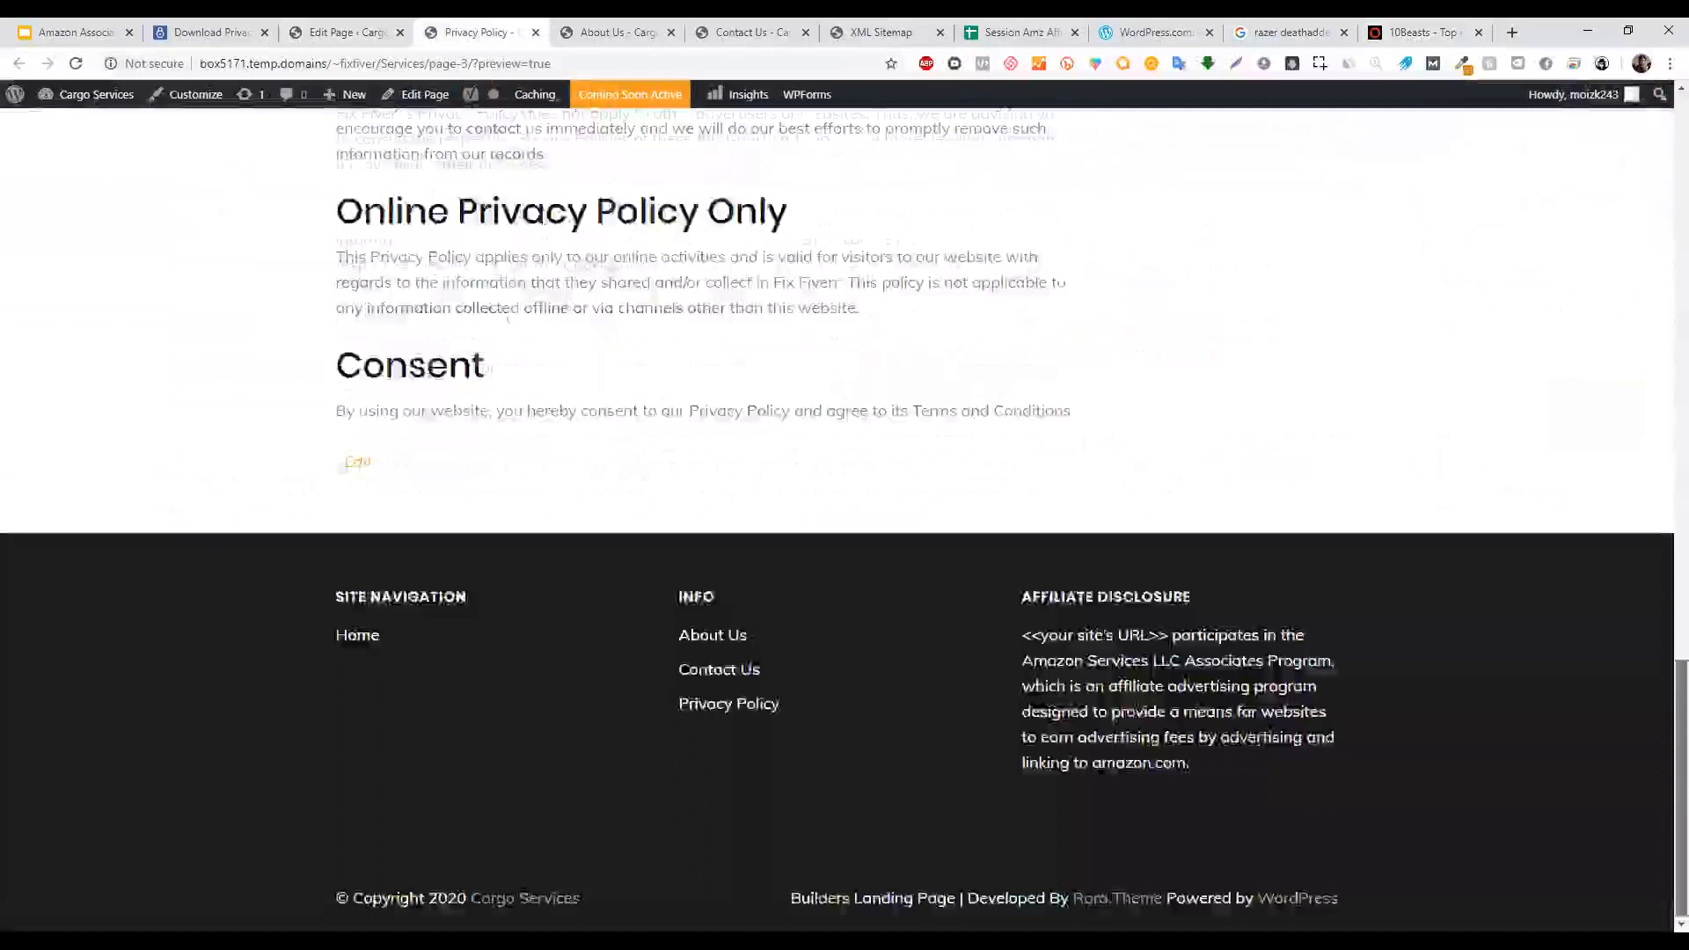
{"action": "left_click_drag", "start_coordinate": [1025, 605], "coordinate": [1235, 763]}
{"action": "left_click", "coordinate": [1235, 763]}
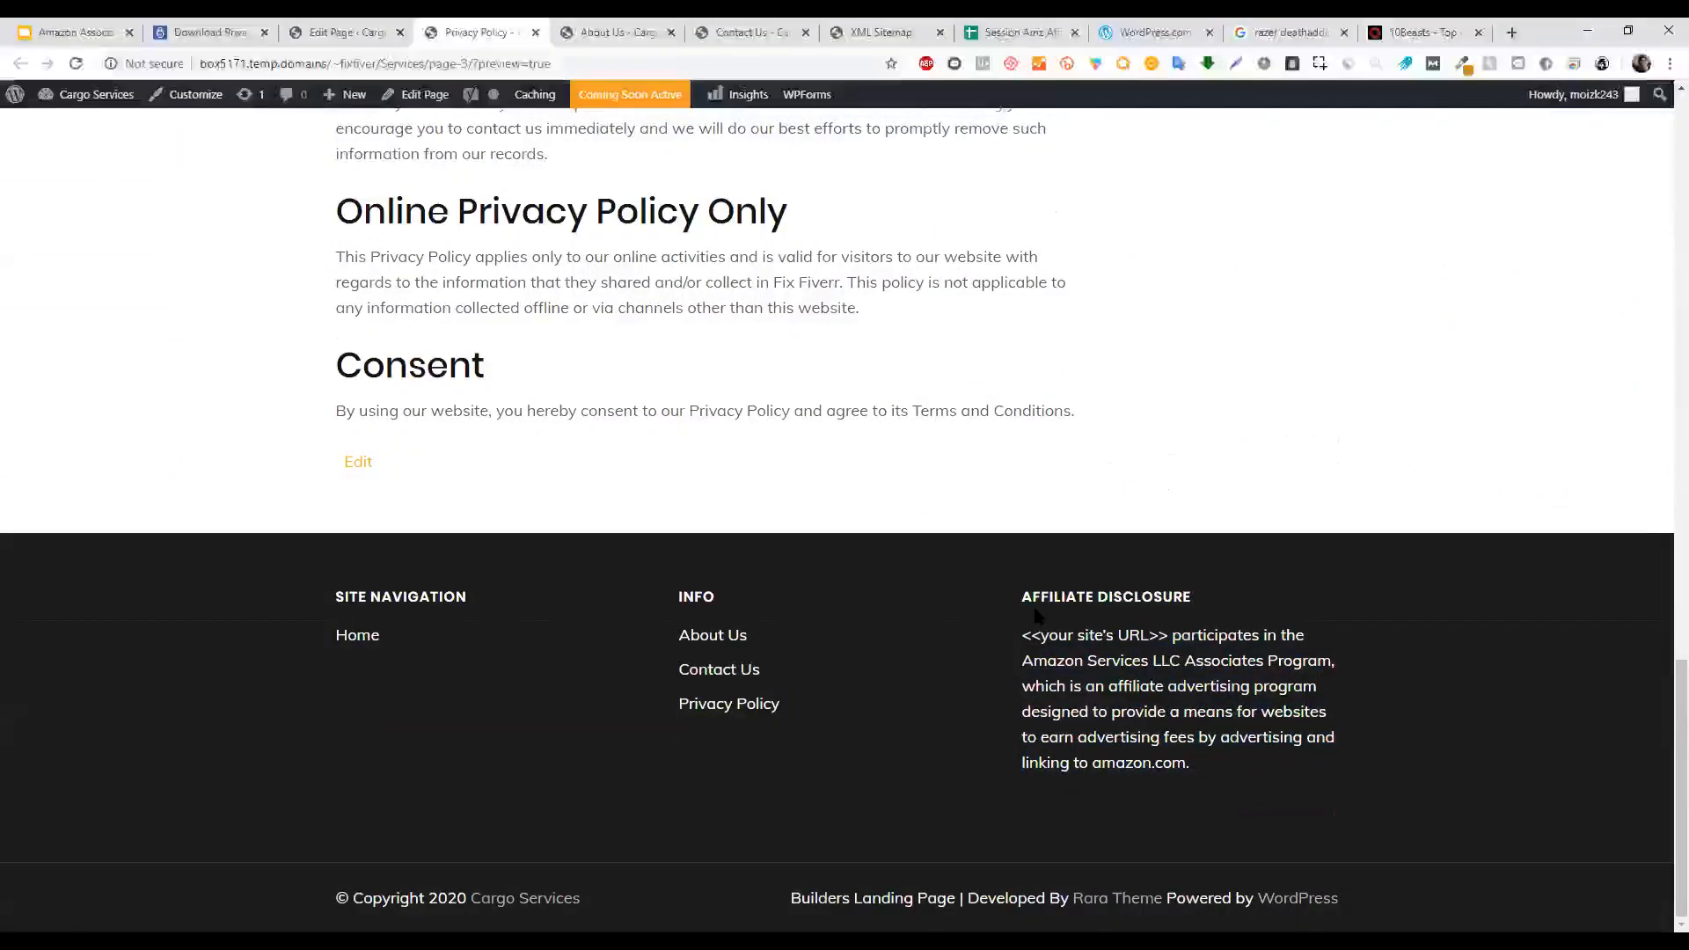
{"action": "left_click_drag", "start_coordinate": [1049, 606], "coordinate": [1270, 781]}
{"action": "left_click", "coordinate": [1269, 780]}
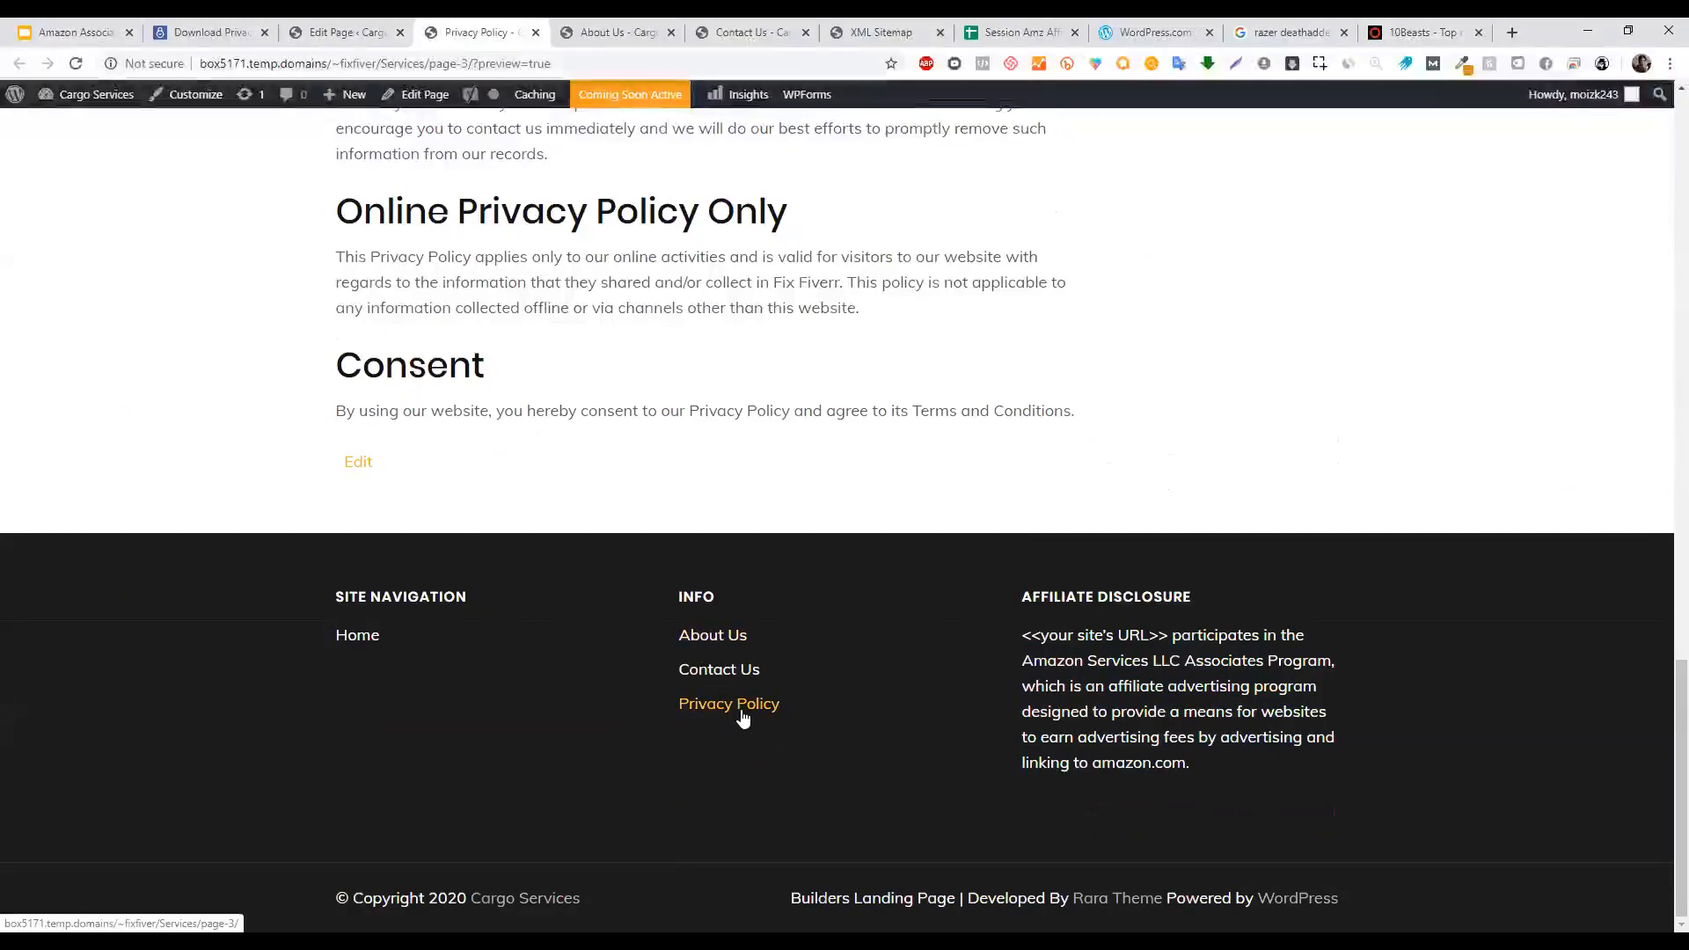
{"action": "left_click_drag", "start_coordinate": [1022, 635], "coordinate": [1268, 771]}
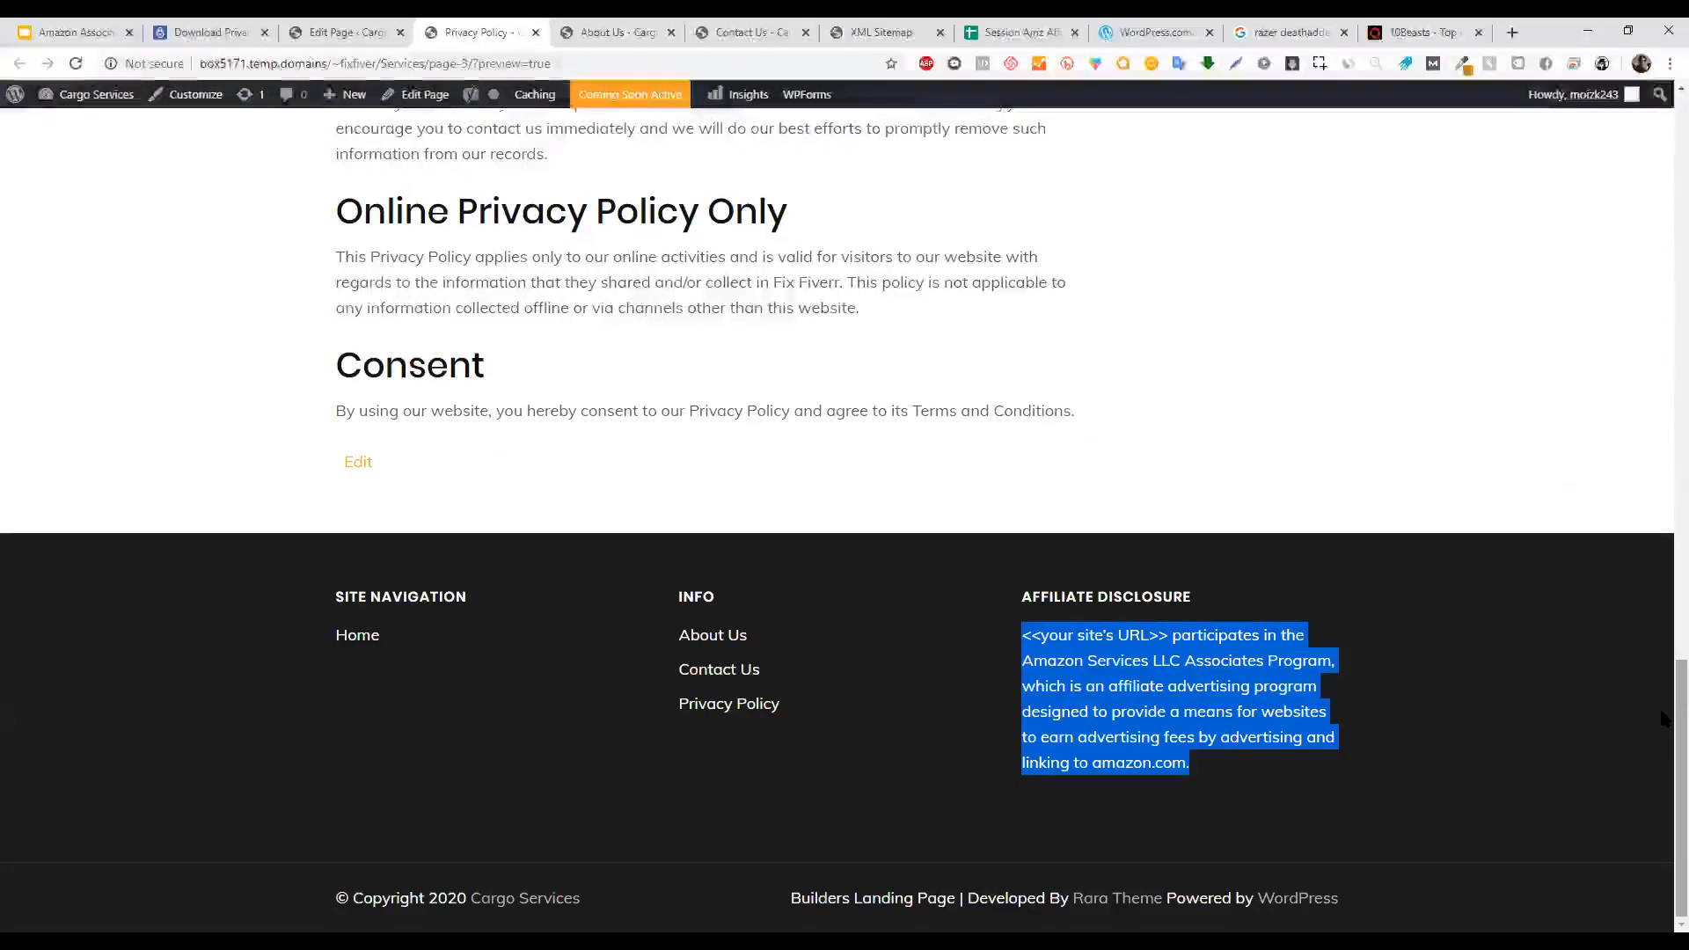
{"action": "left_click", "coordinate": [351, 32]}
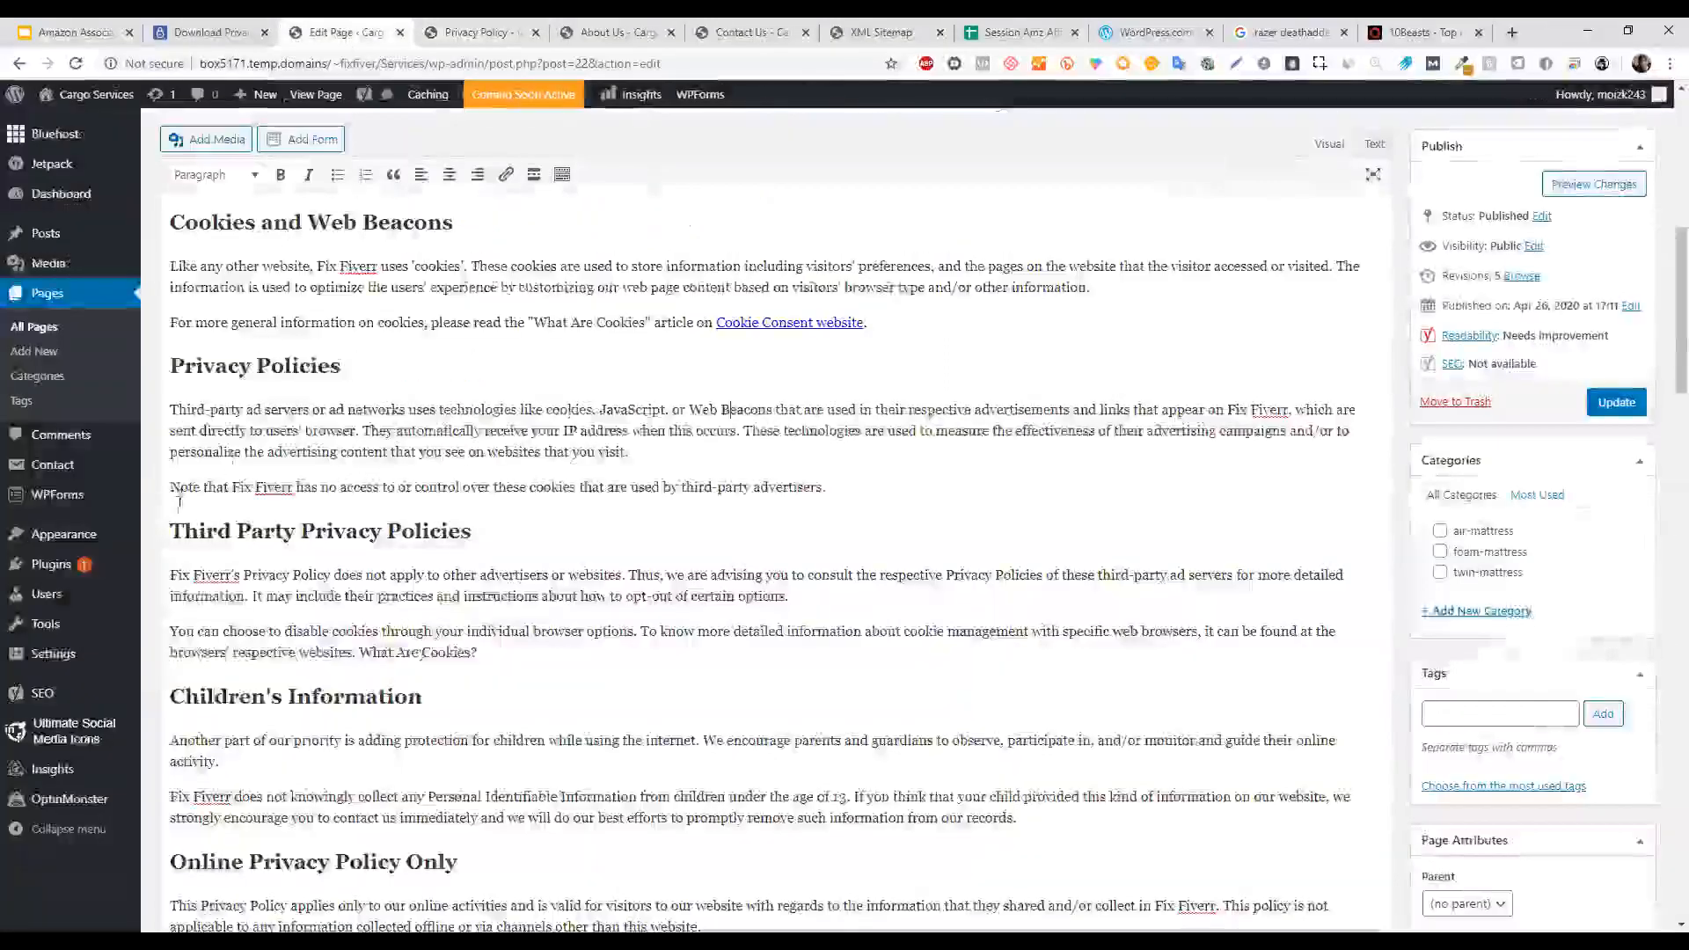
{"action": "mouse_move", "coordinate": [110, 539]}
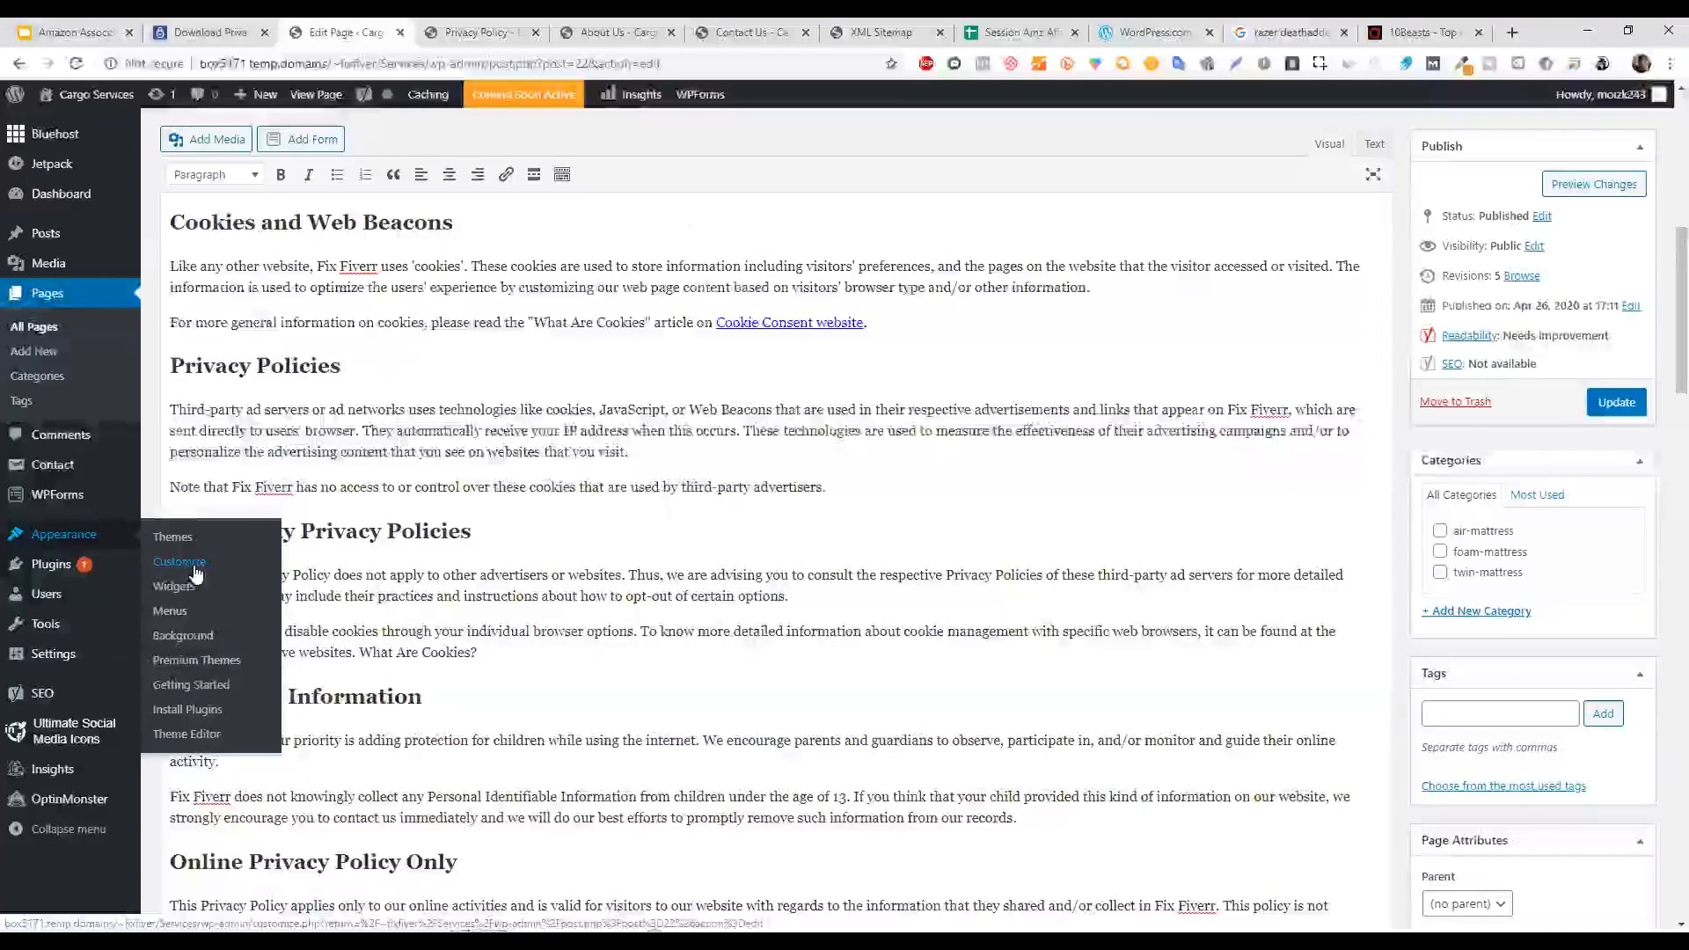
In the Customizer, open the Footer Sidebar Third widget area and search available widgets for 'text'.
{"action": "left_click", "coordinate": [183, 563]}
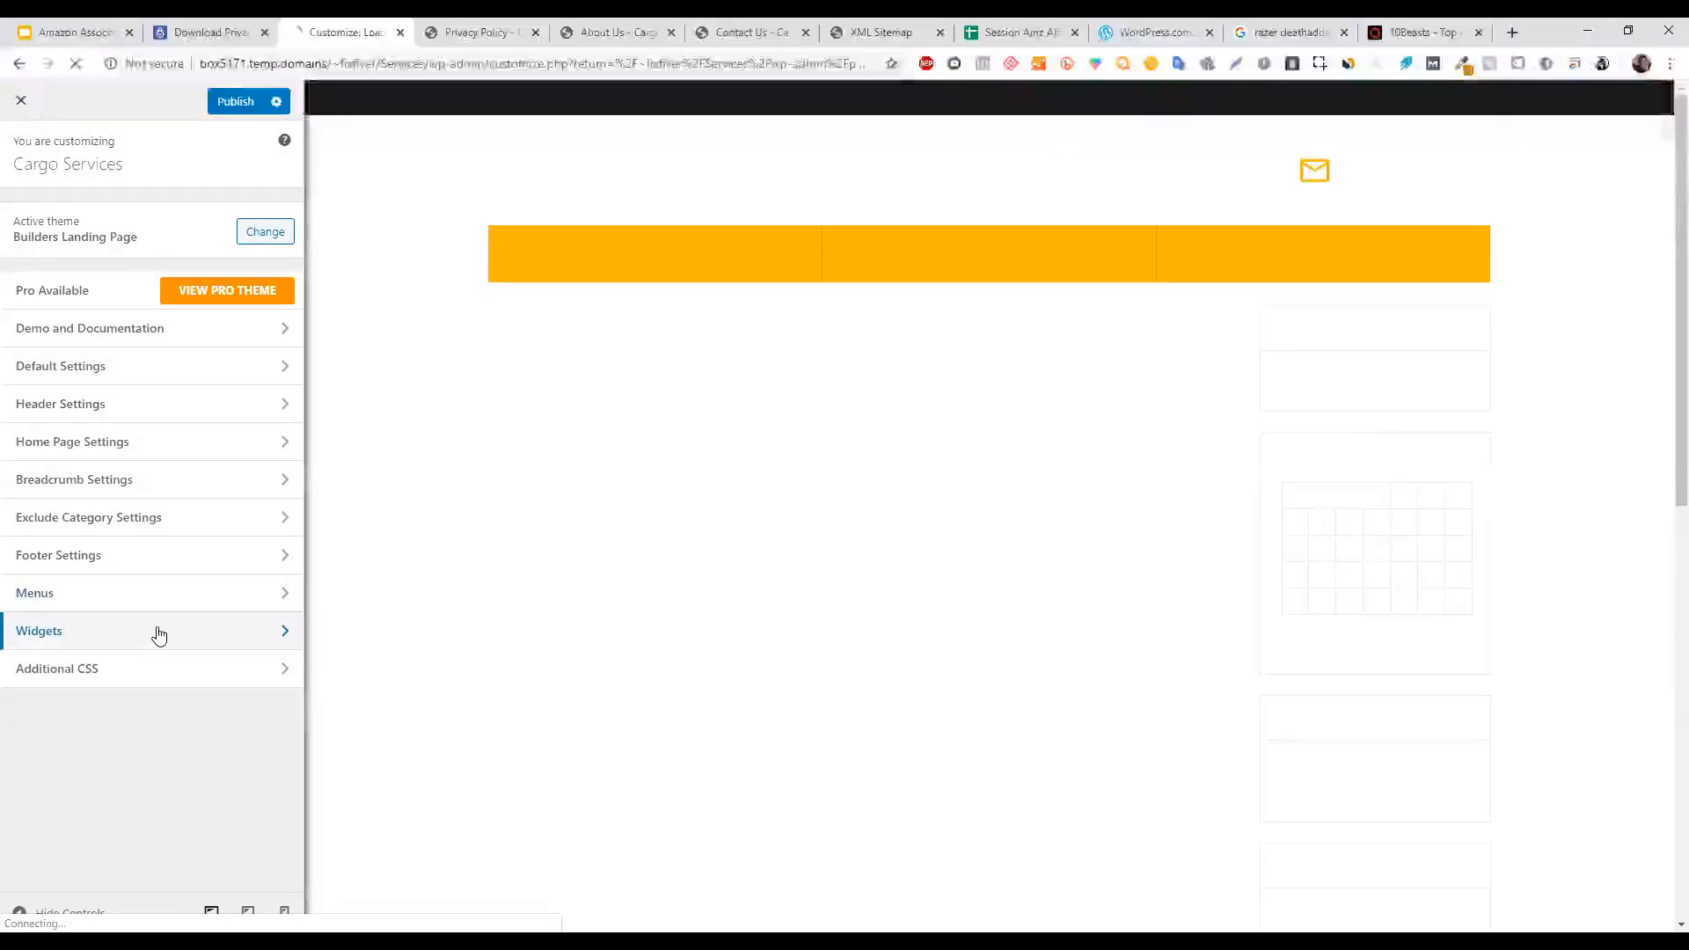
{"action": "left_click", "coordinate": [159, 631]}
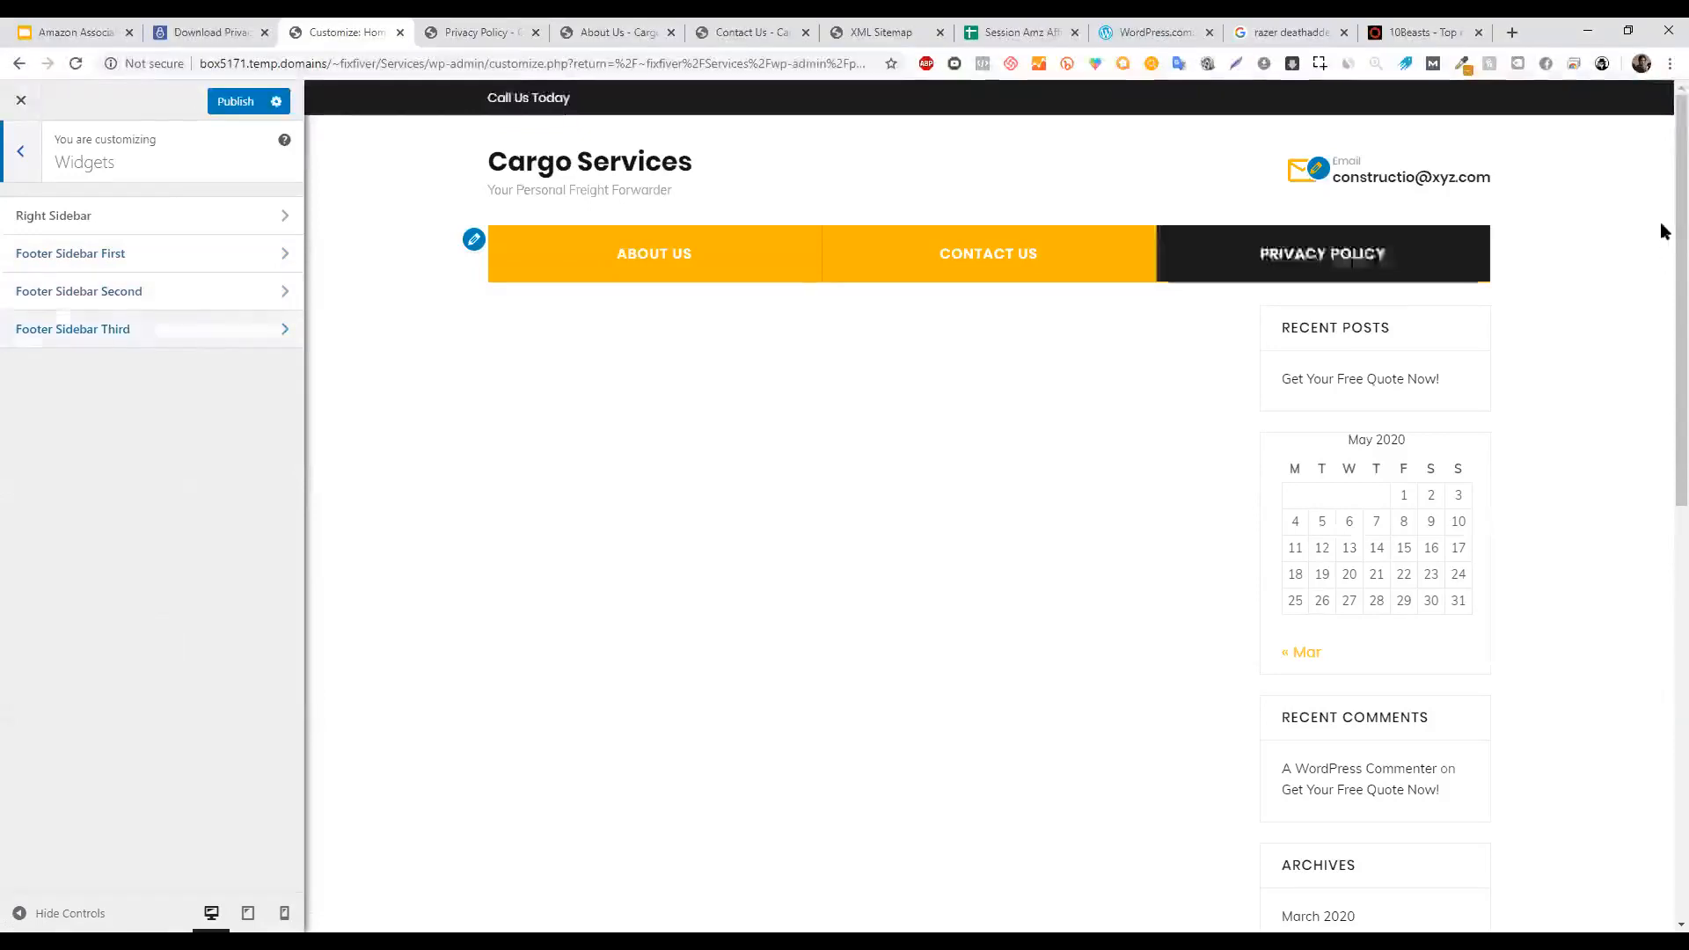
{"action": "scroll", "coordinate": [1663, 573], "scroll_direction": "down", "scroll_amount": 12}
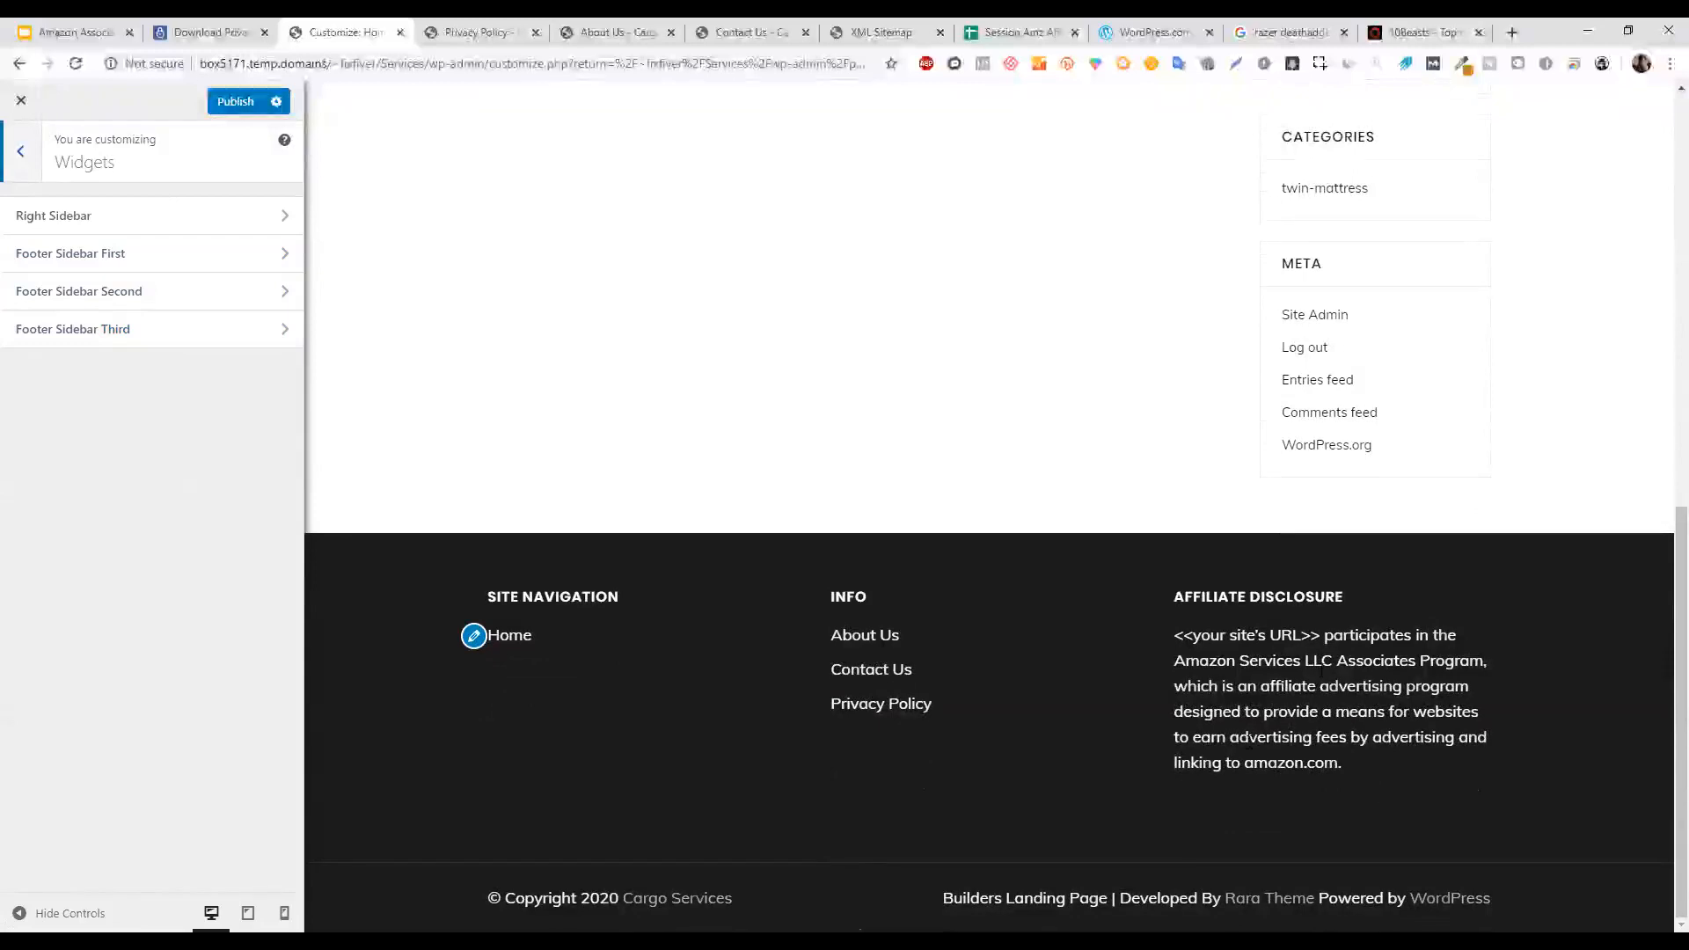
{"action": "left_click", "coordinate": [213, 330]}
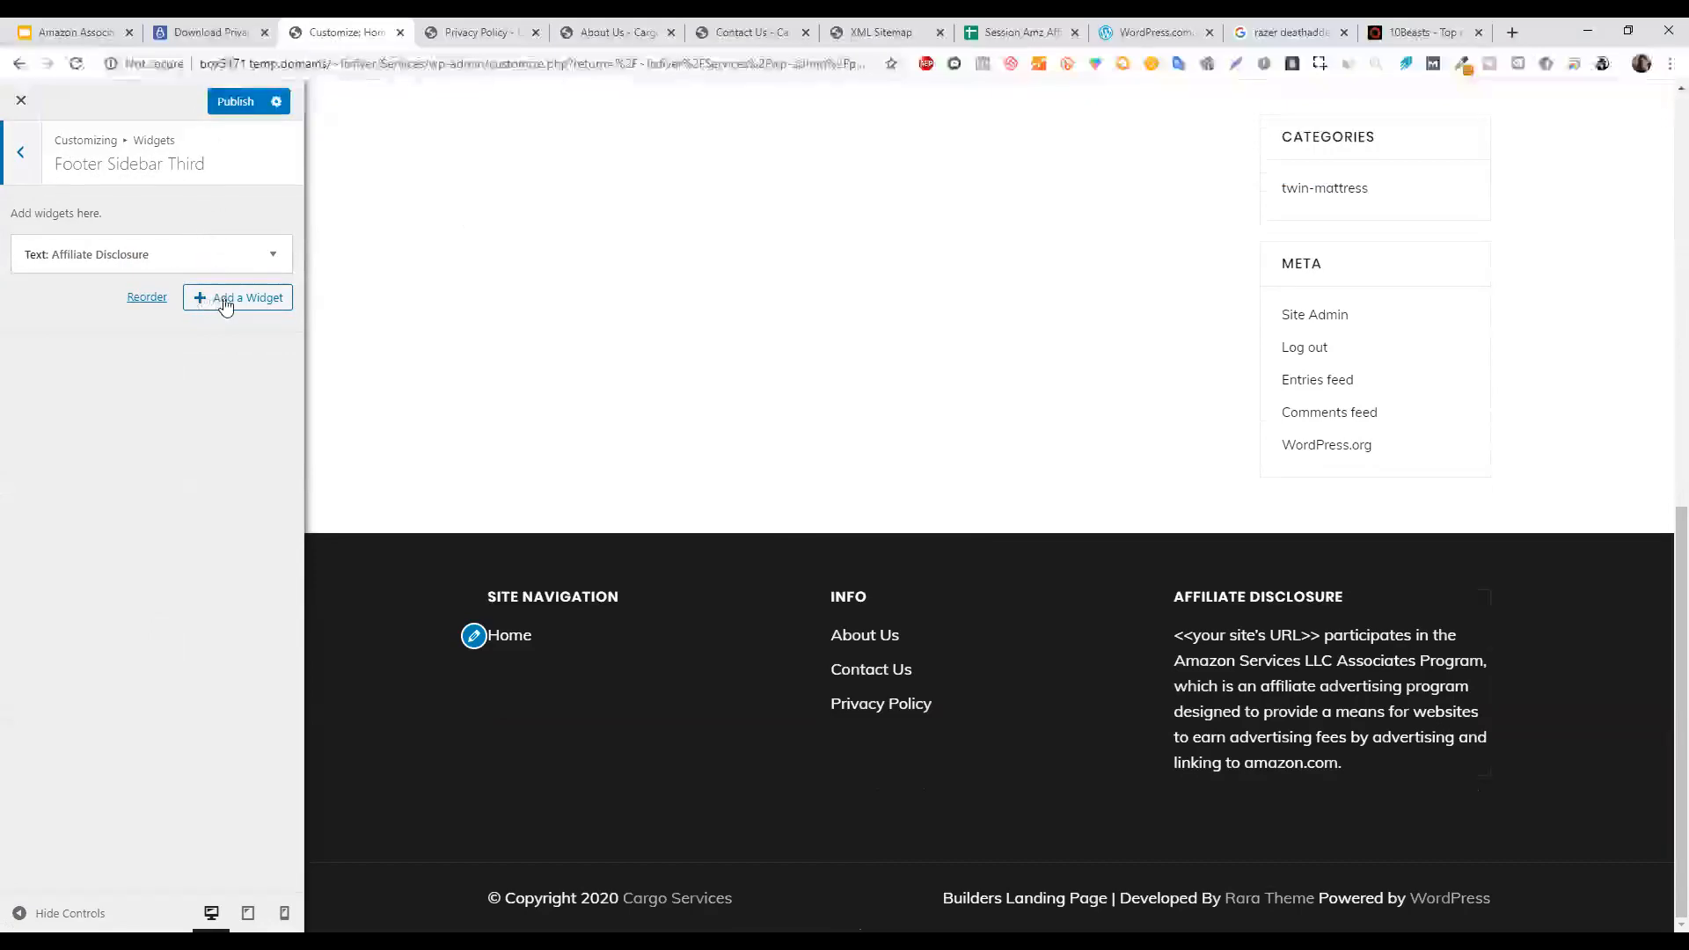
{"action": "left_click", "coordinate": [225, 300]}
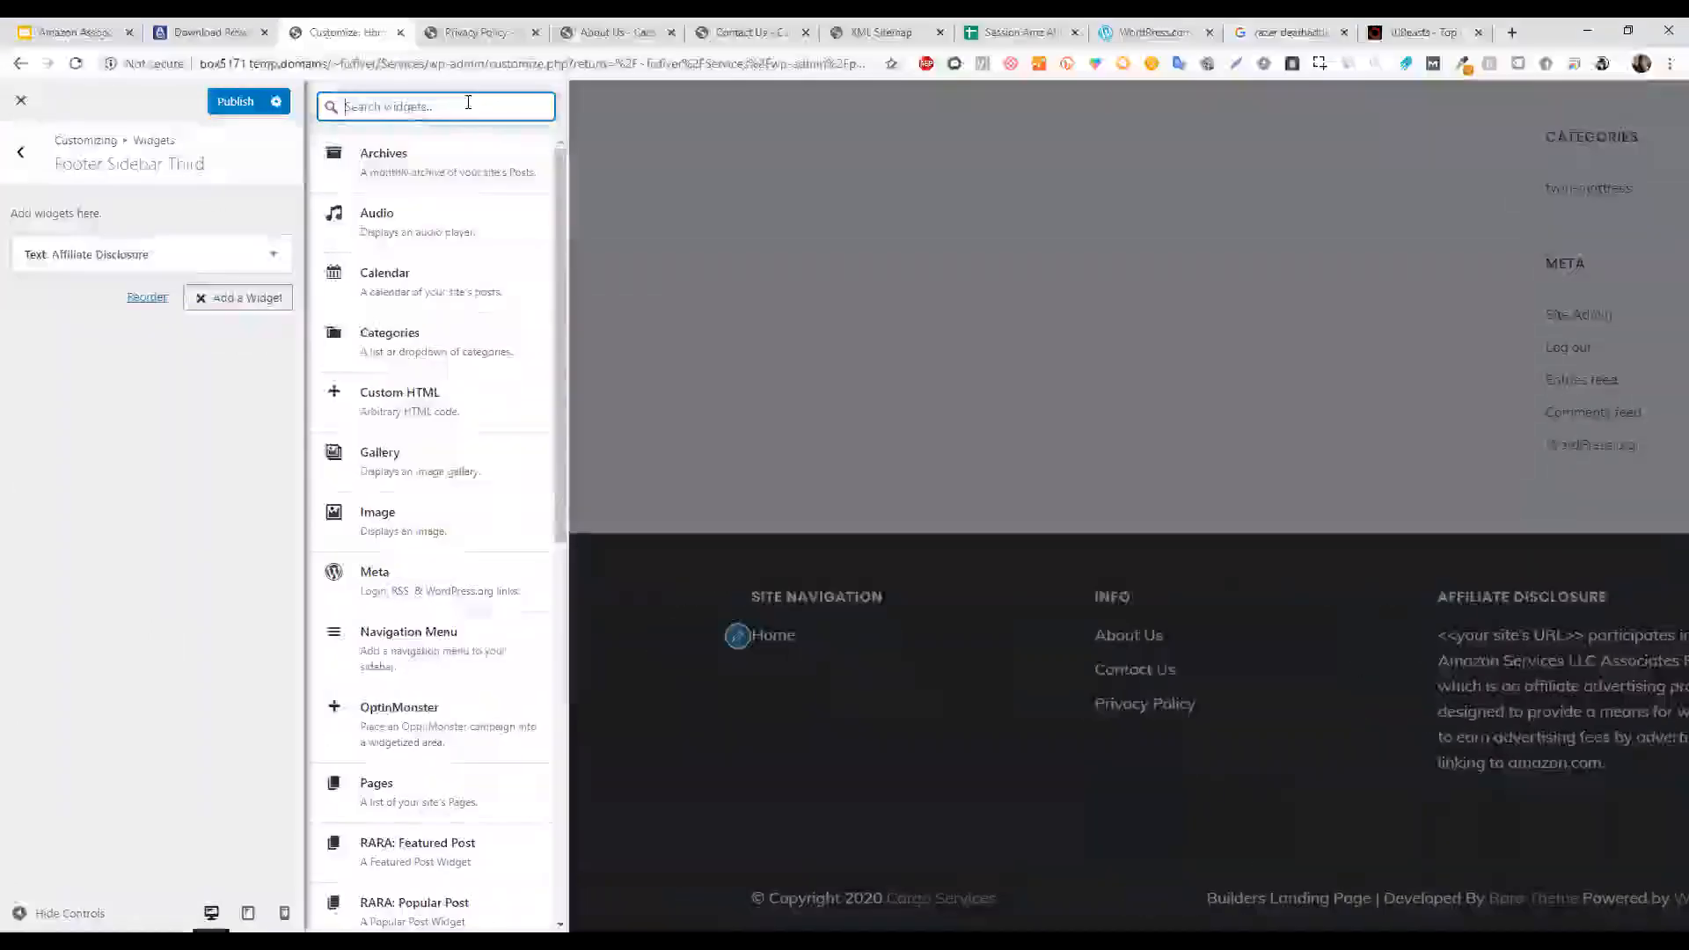
{"action": "type", "text": "text"}
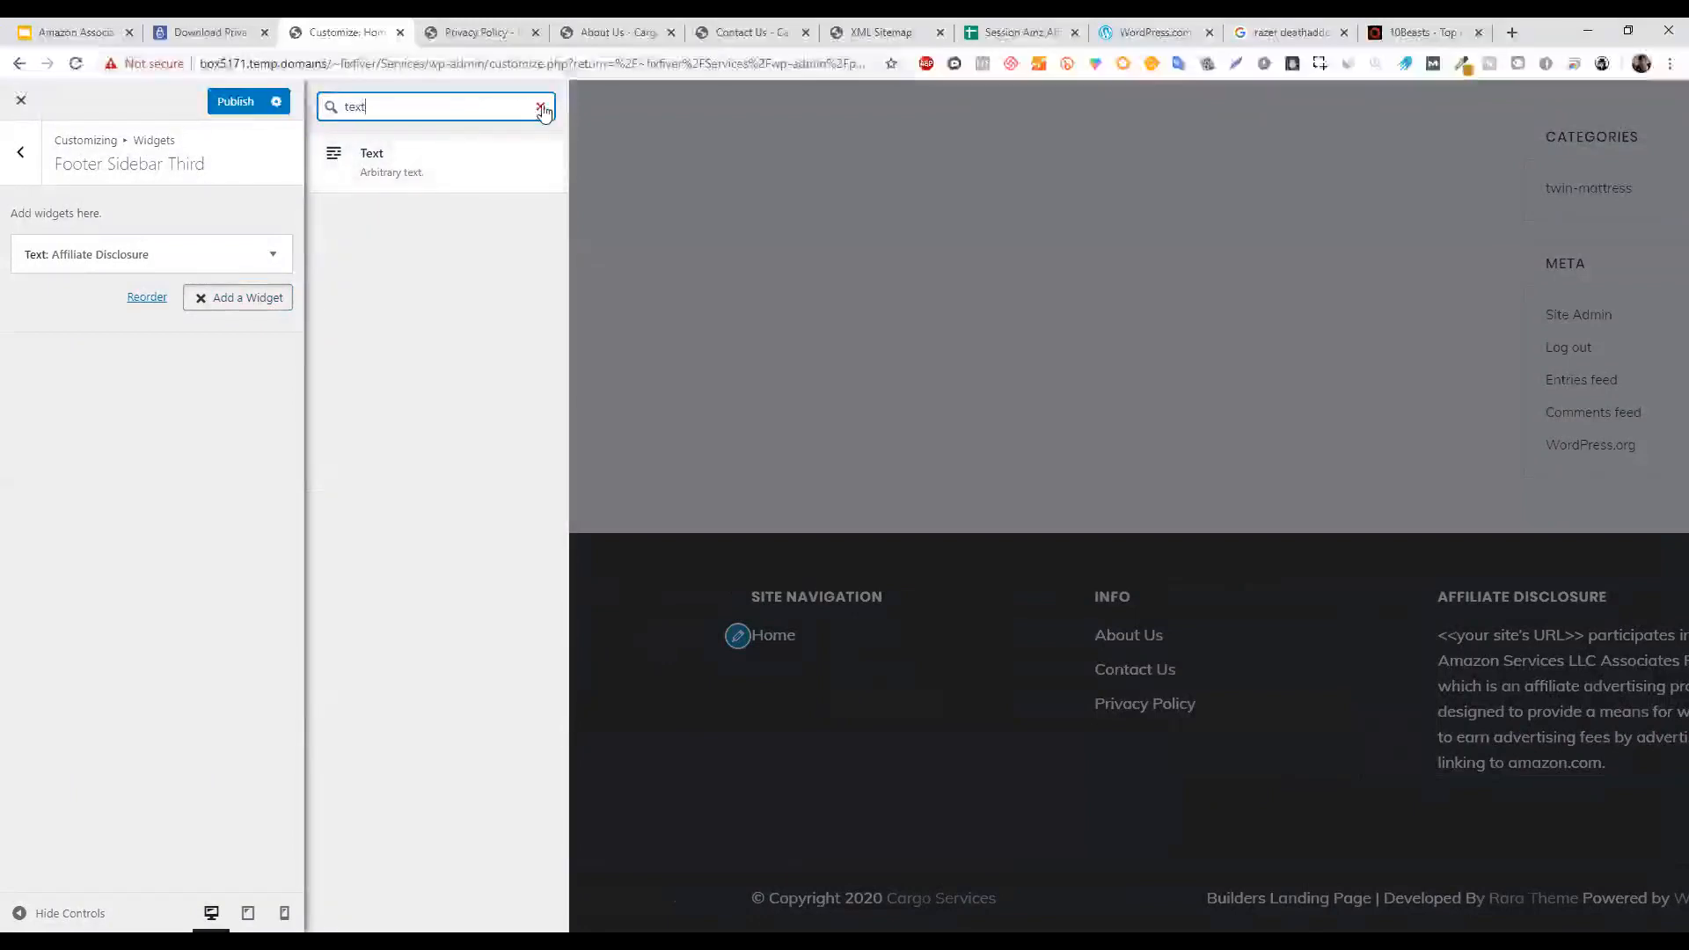
{"action": "left_click", "coordinate": [541, 106]}
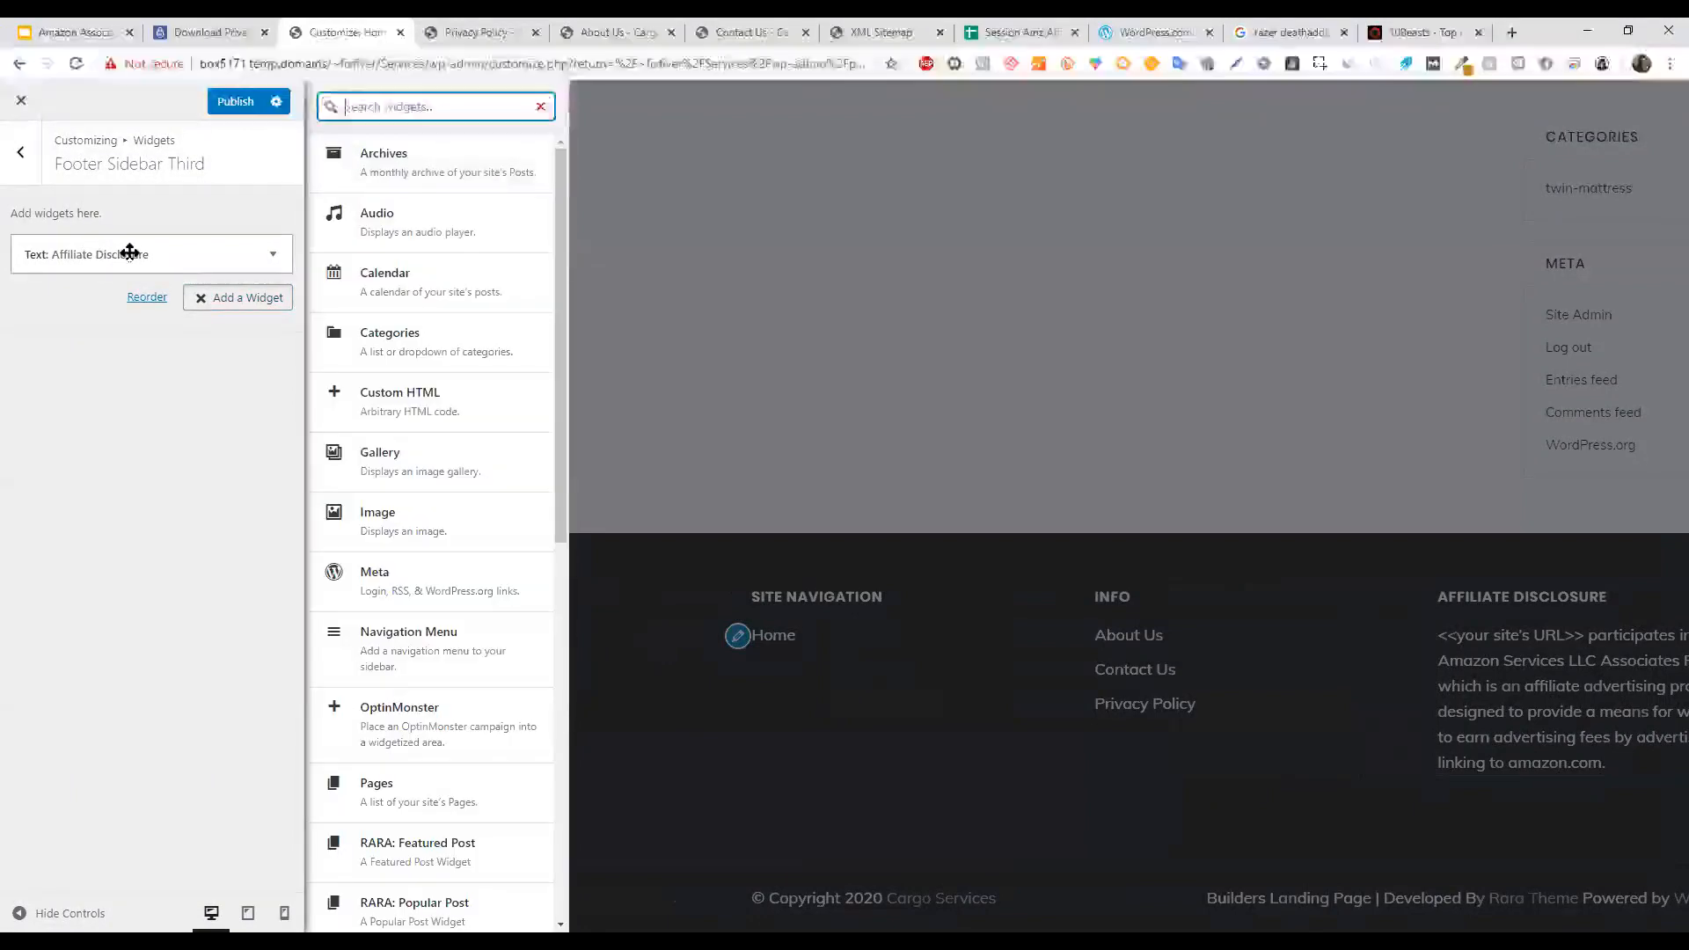
Expand the Affiliate Disclosure text widget, select its title and text, then view the first footer area.
{"action": "left_click", "coordinate": [129, 254]}
{"action": "left_click_drag", "start_coordinate": [150, 313], "coordinate": [5, 320]}
{"action": "left_click", "coordinate": [162, 567]}
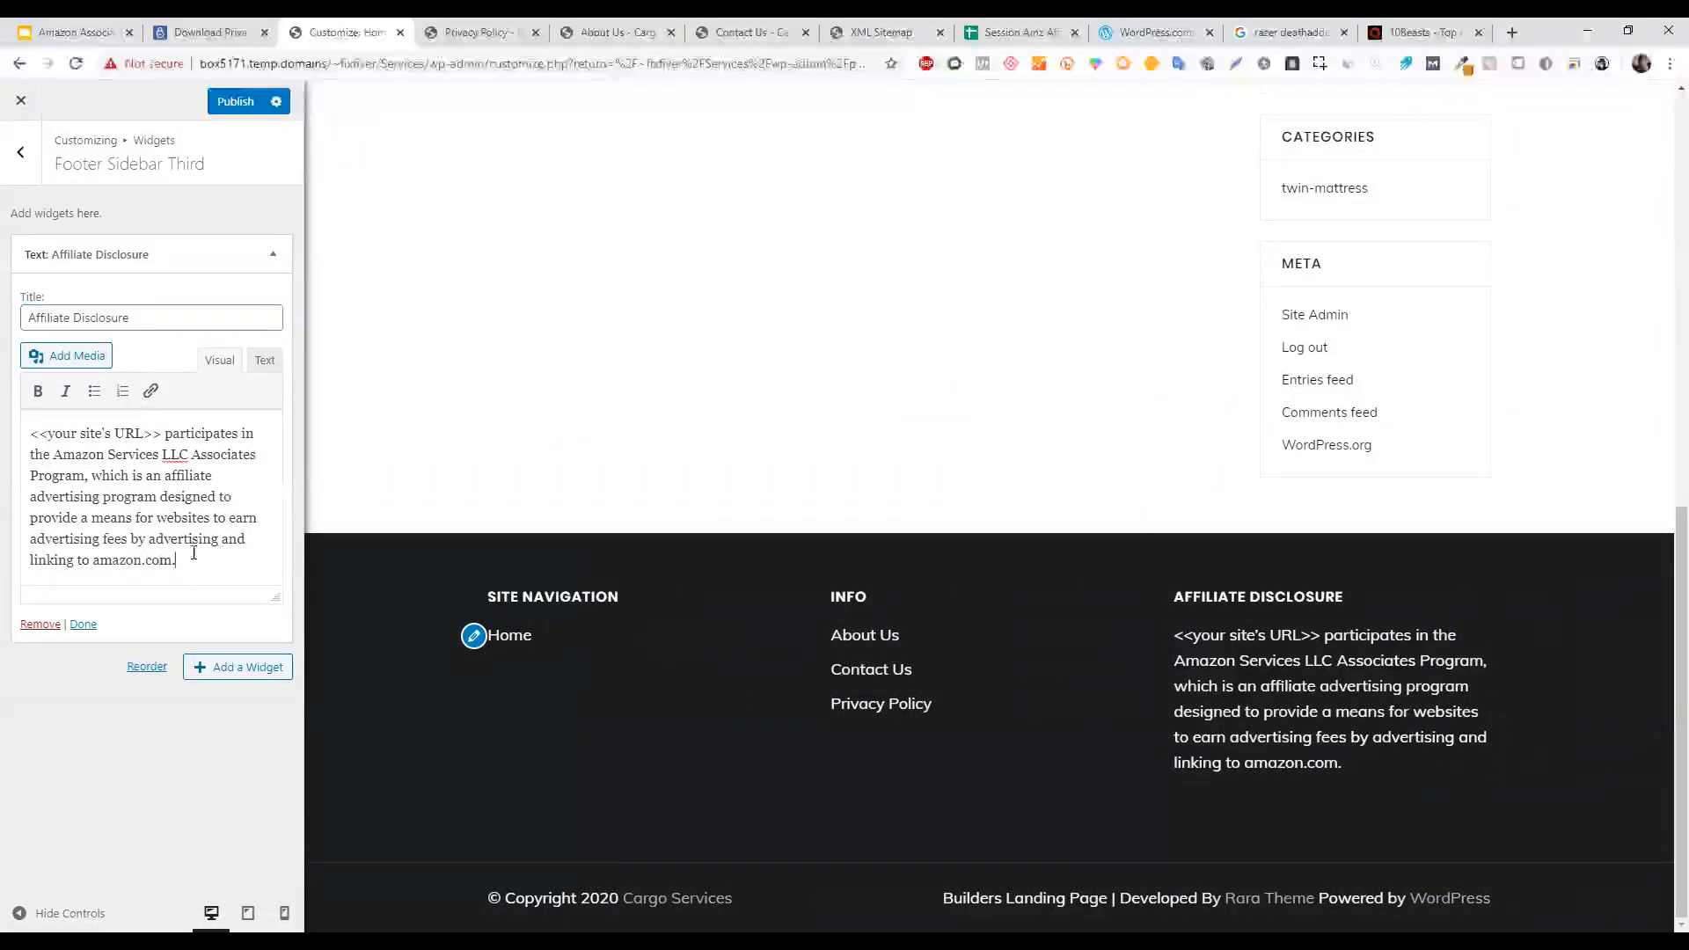
{"action": "left_click_drag", "start_coordinate": [193, 552], "coordinate": [16, 419]}
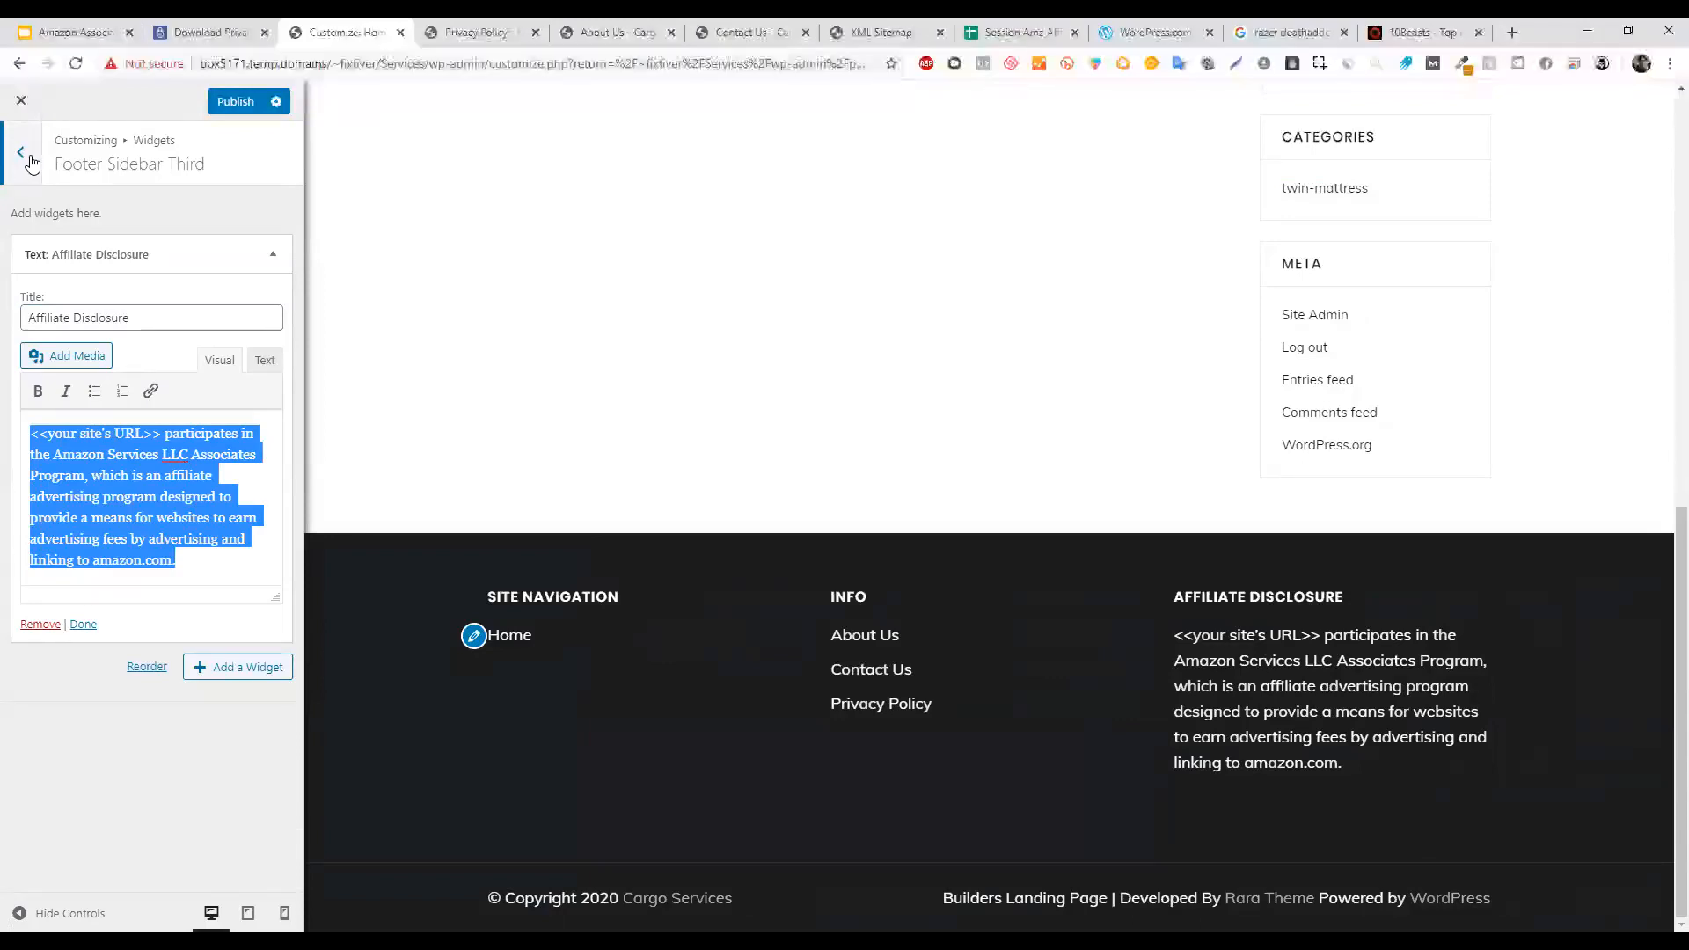
{"action": "left_click", "coordinate": [10, 167]}
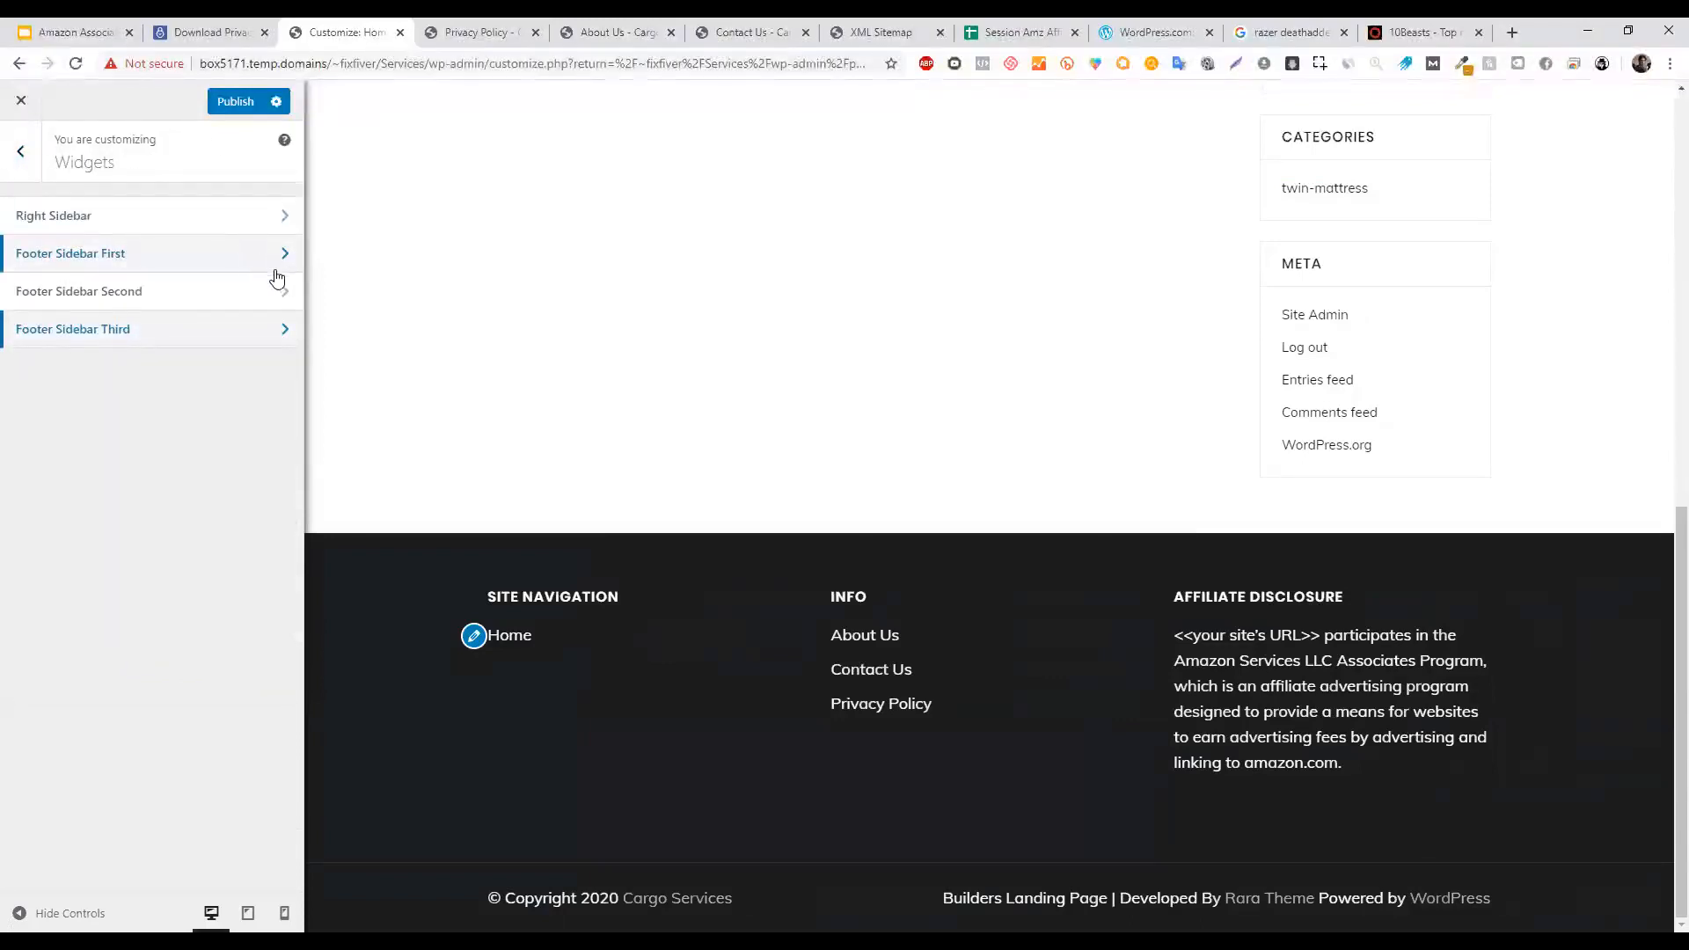
{"action": "left_click", "coordinate": [218, 256]}
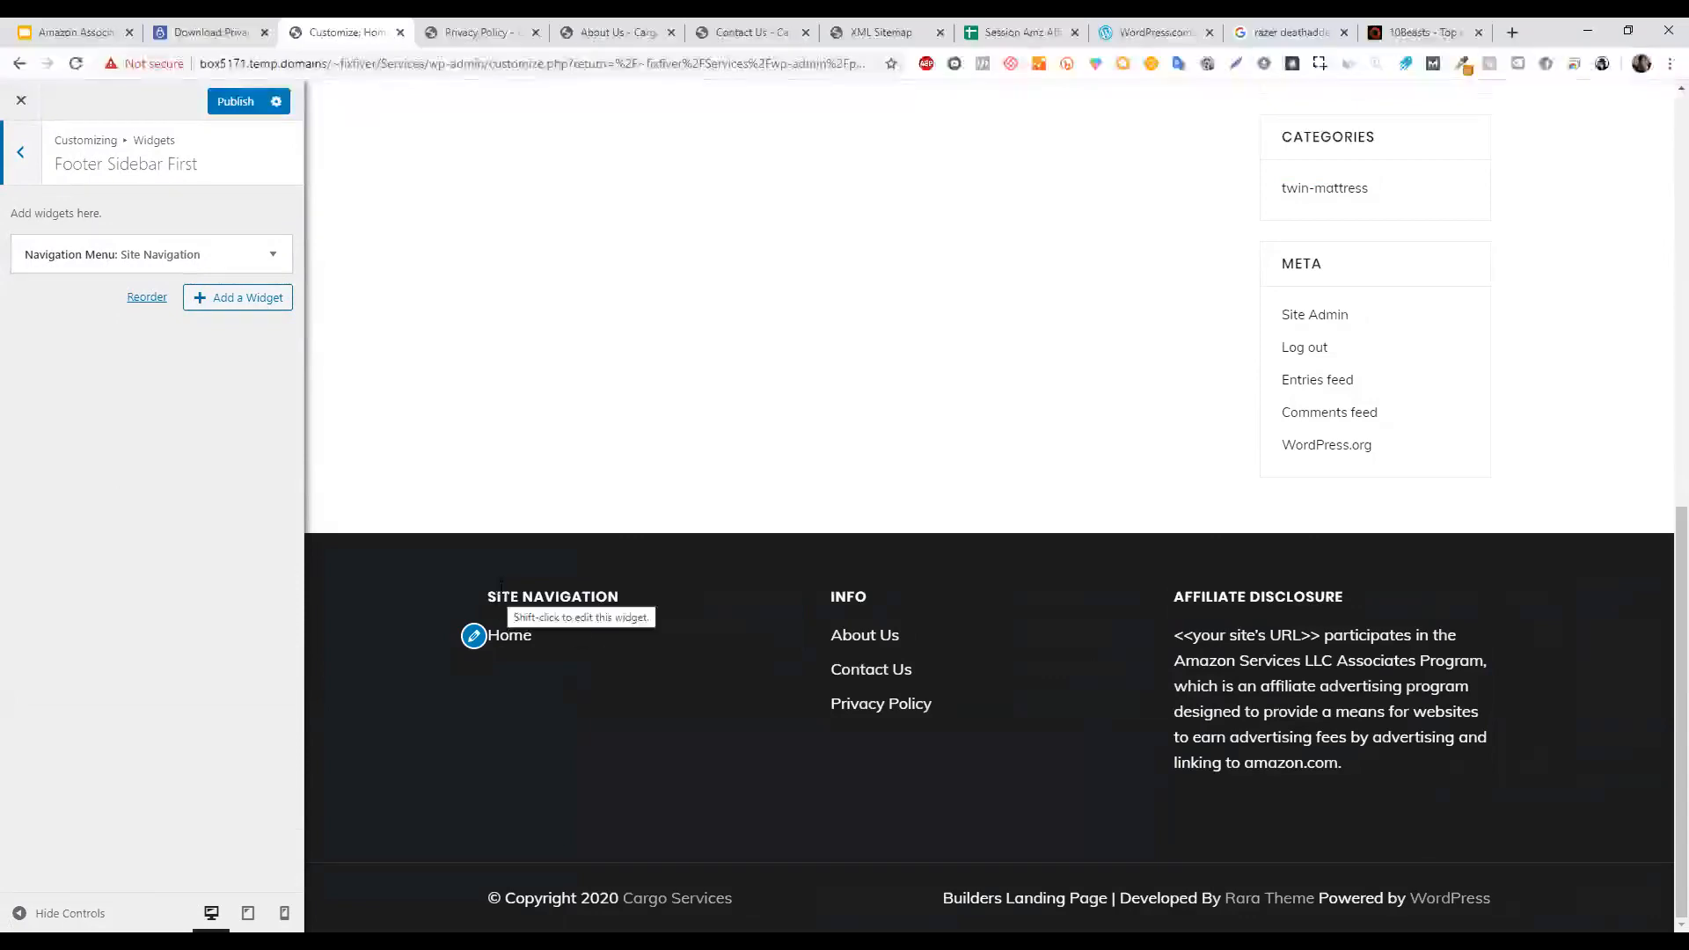
{"action": "left_click", "coordinate": [1403, 28]}
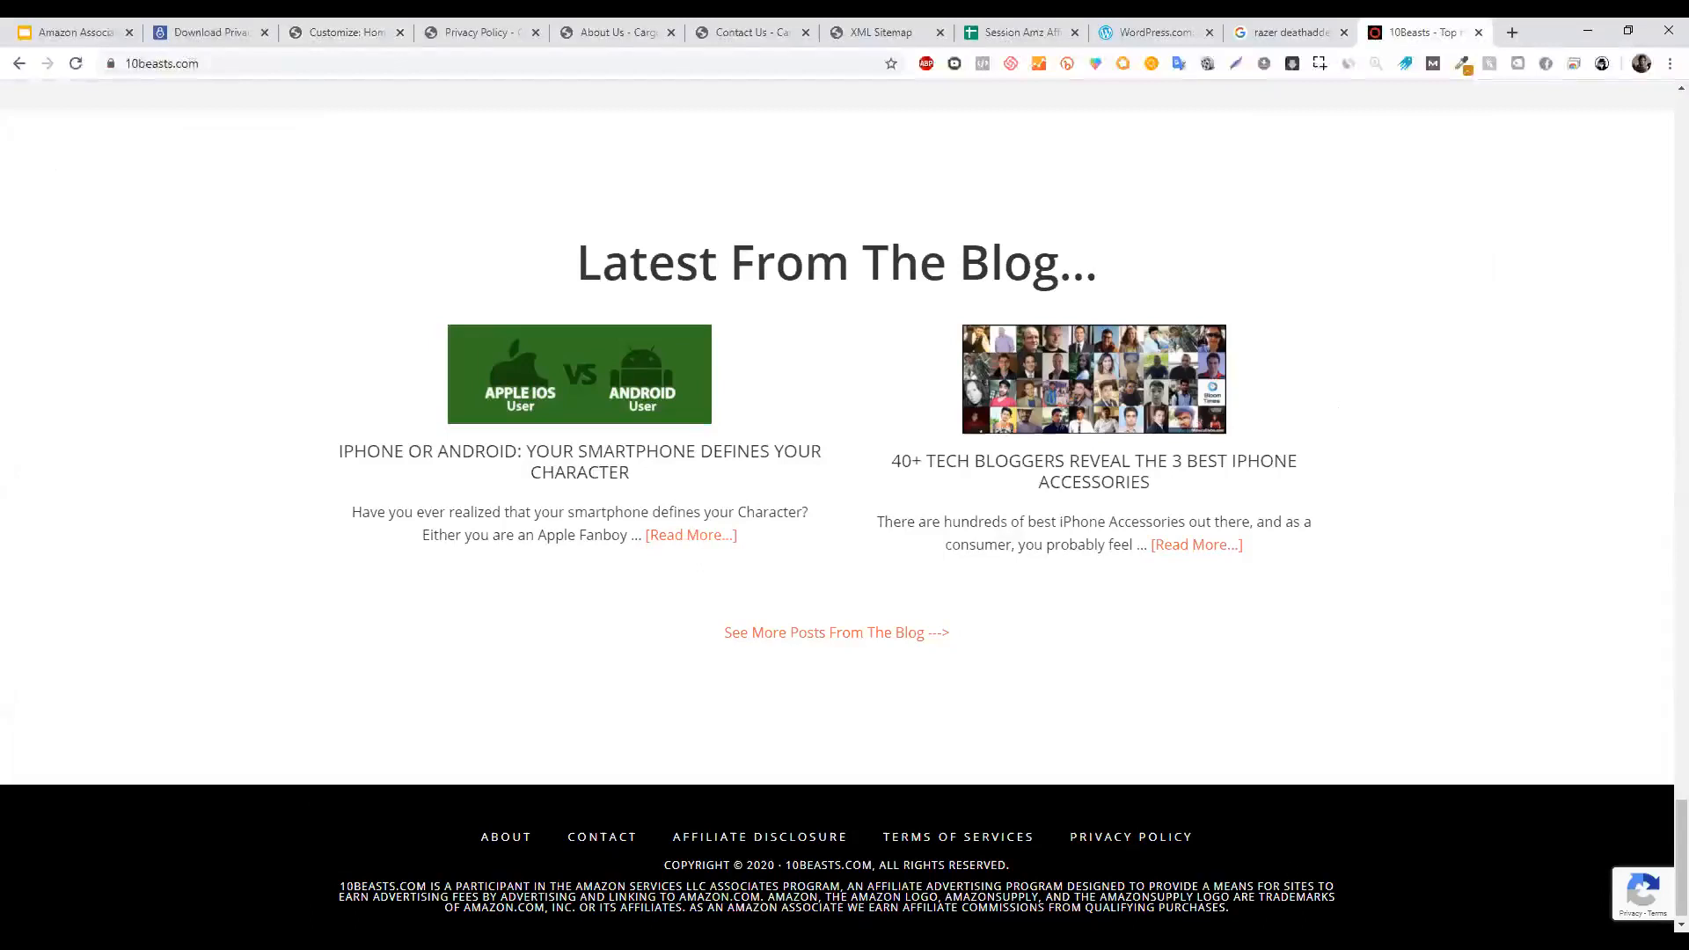
Select the 10Beasts footer affiliate disclaimer paragraph, scroll back to the top, and return to the Customizer.
{"action": "left_click_drag", "start_coordinate": [993, 884], "coordinate": [347, 889]}
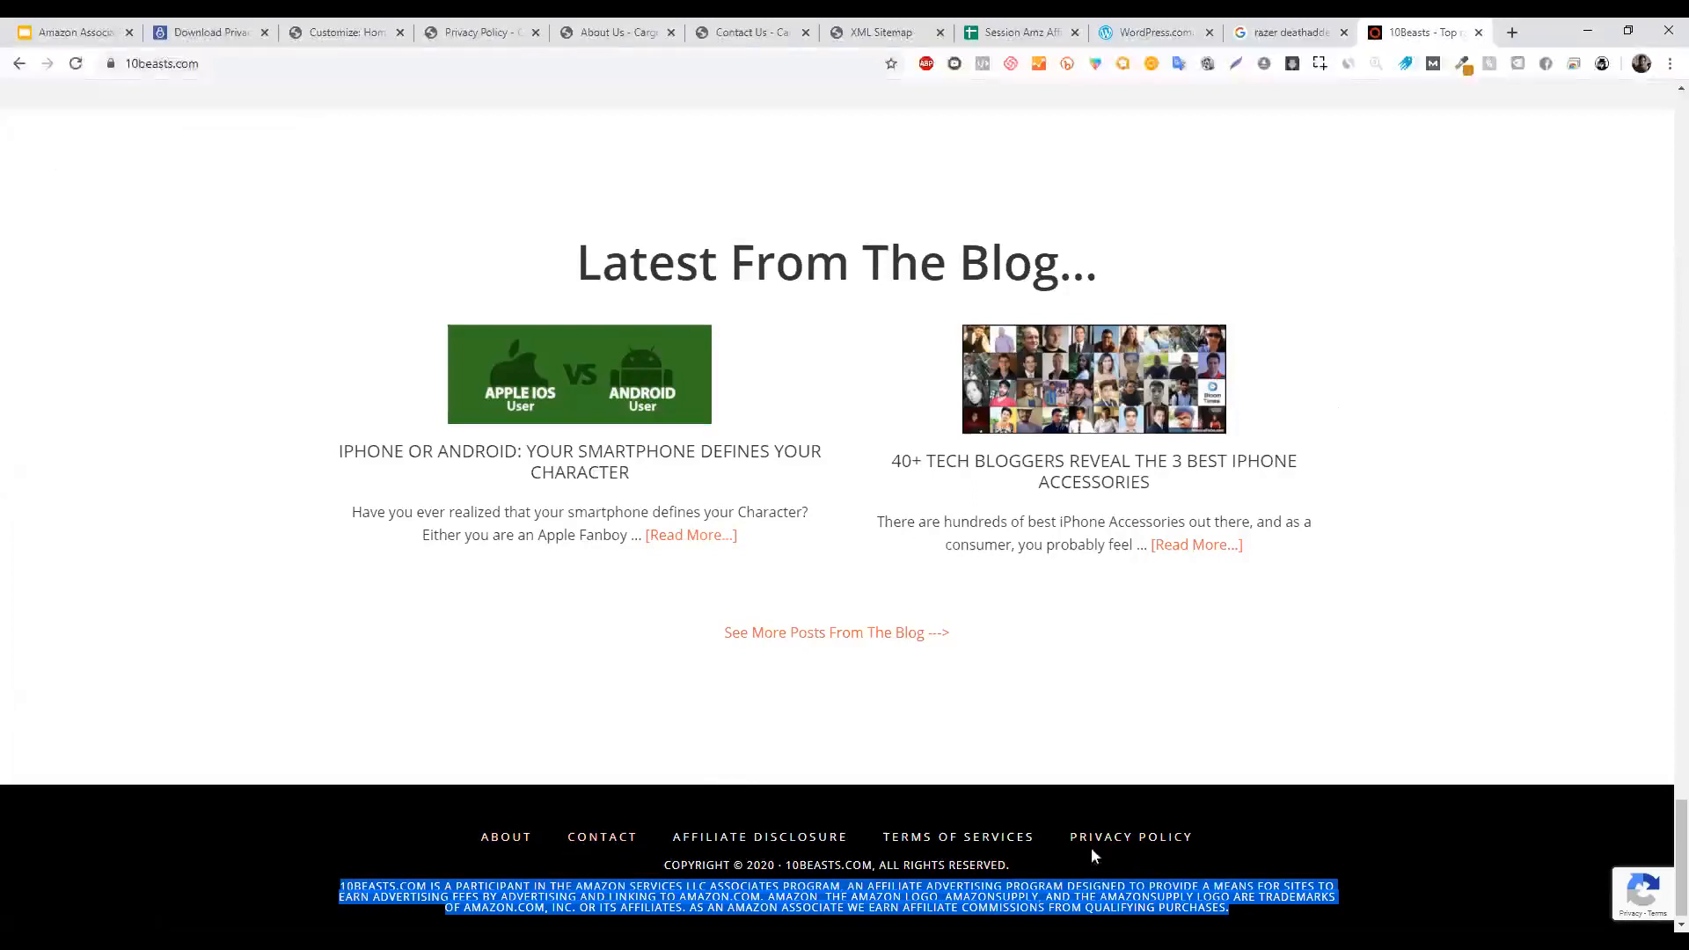
{"action": "left_click", "coordinate": [1662, 733]}
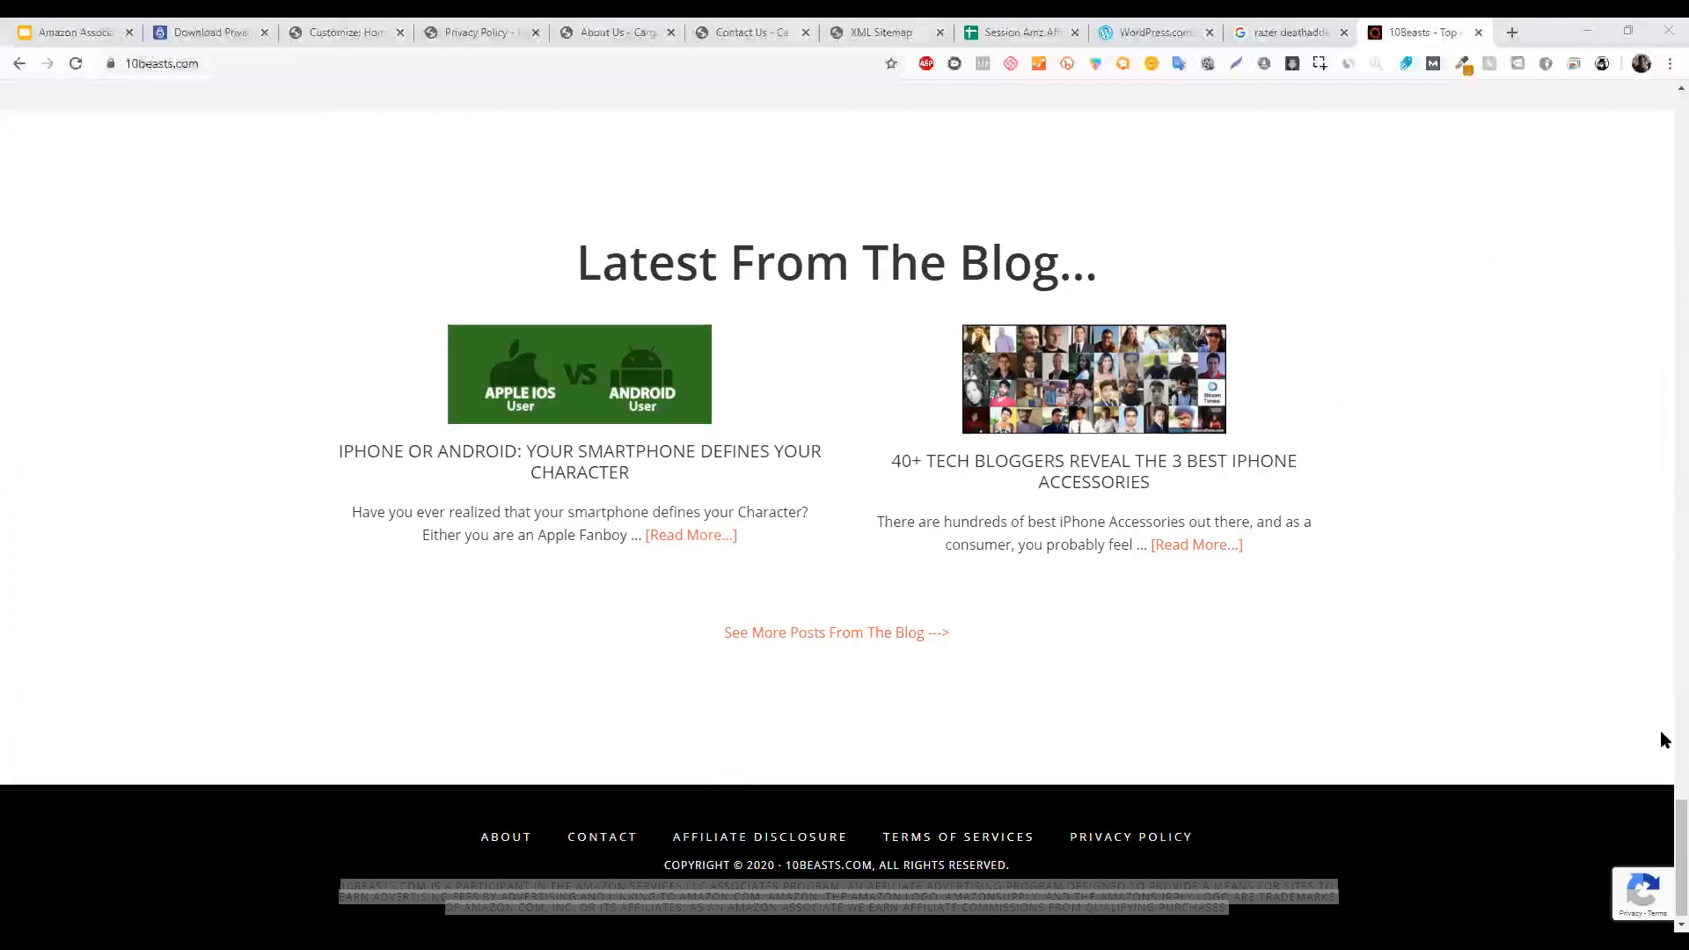
{"action": "left_click_drag", "start_coordinate": [1681, 847], "coordinate": [1661, 142]}
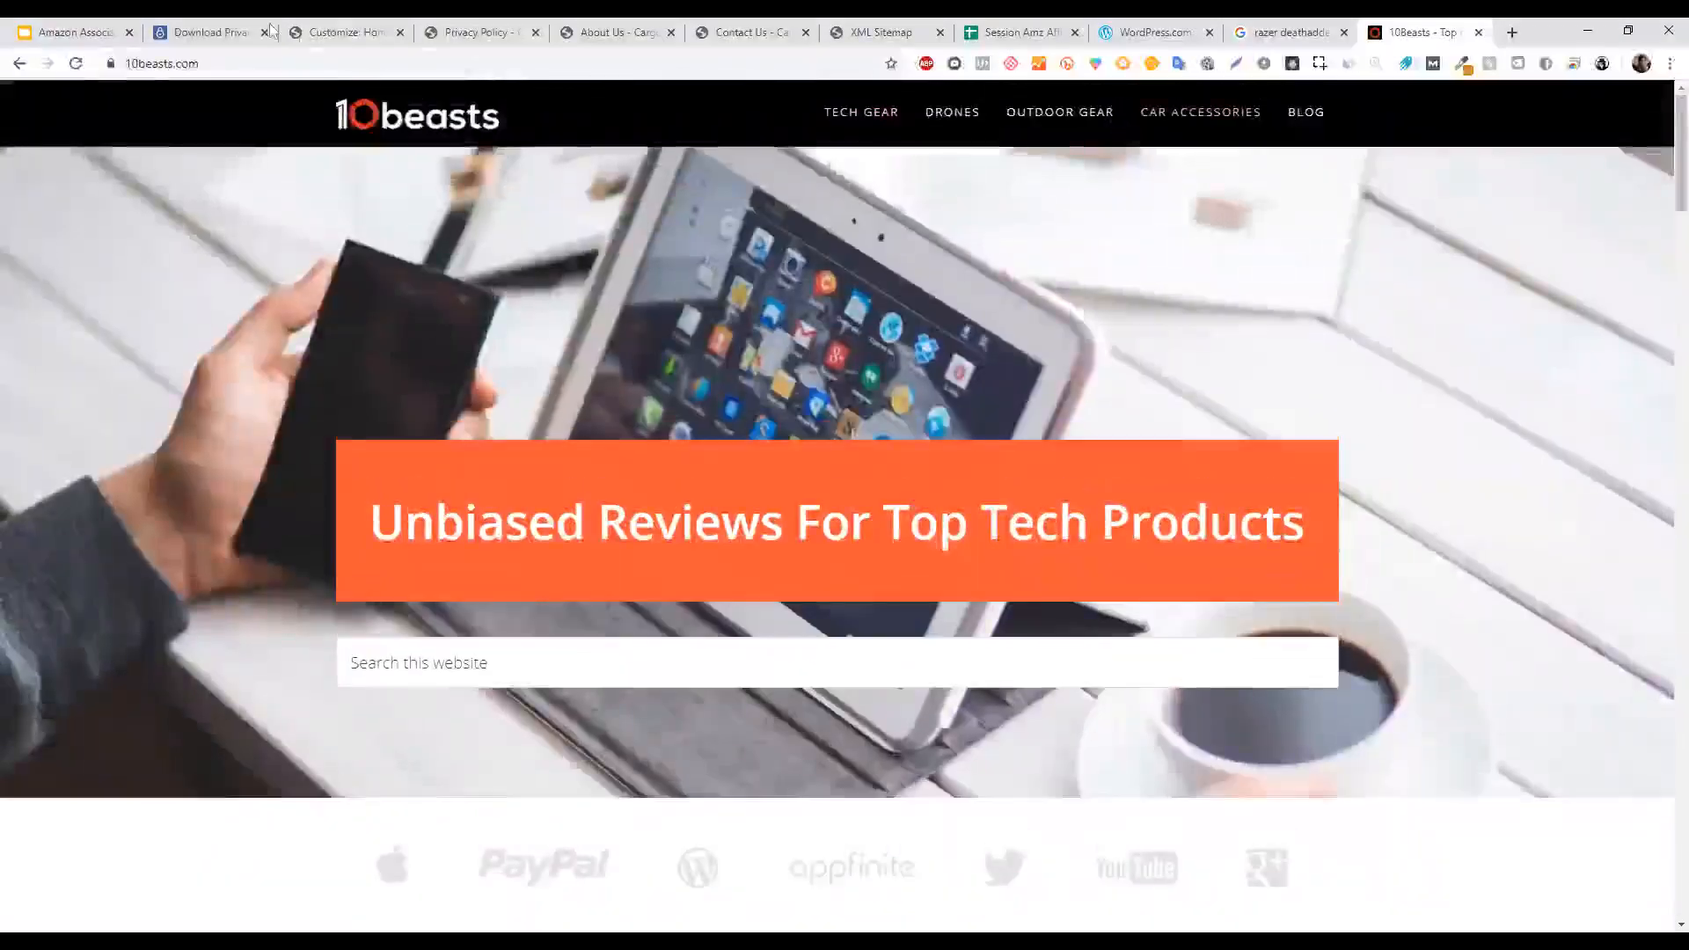
{"action": "left_click", "coordinate": [338, 26]}
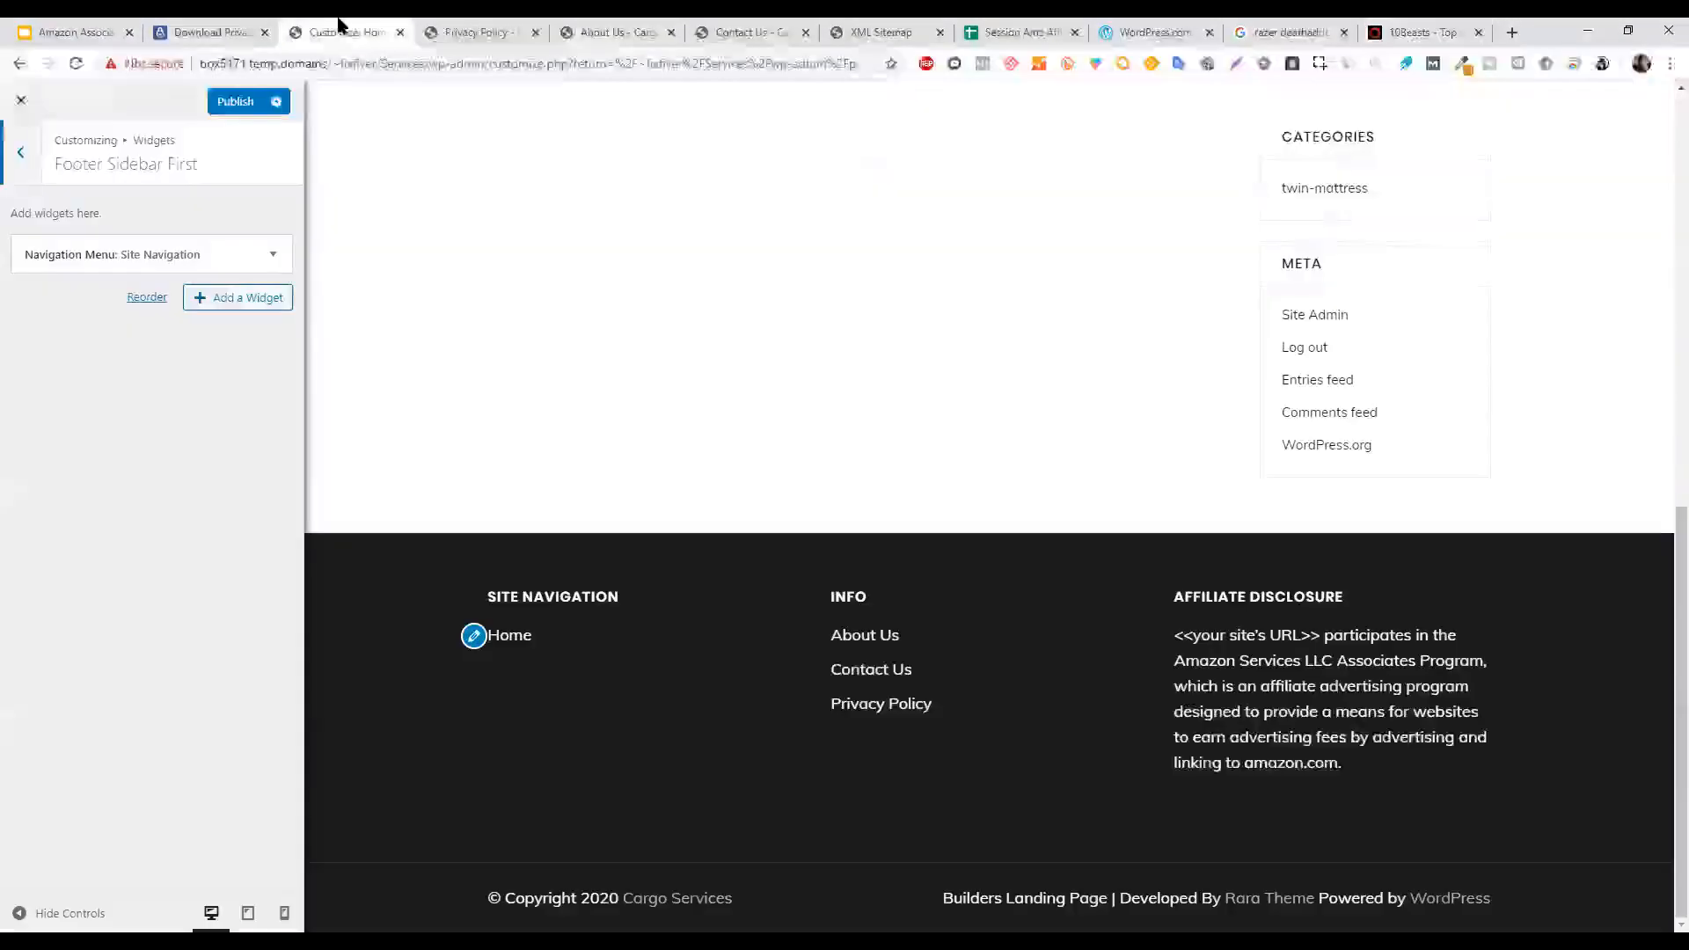
Open the Footer Sidebar Second widget area and search available widgets for 'page'.
{"action": "left_click", "coordinate": [20, 153]}
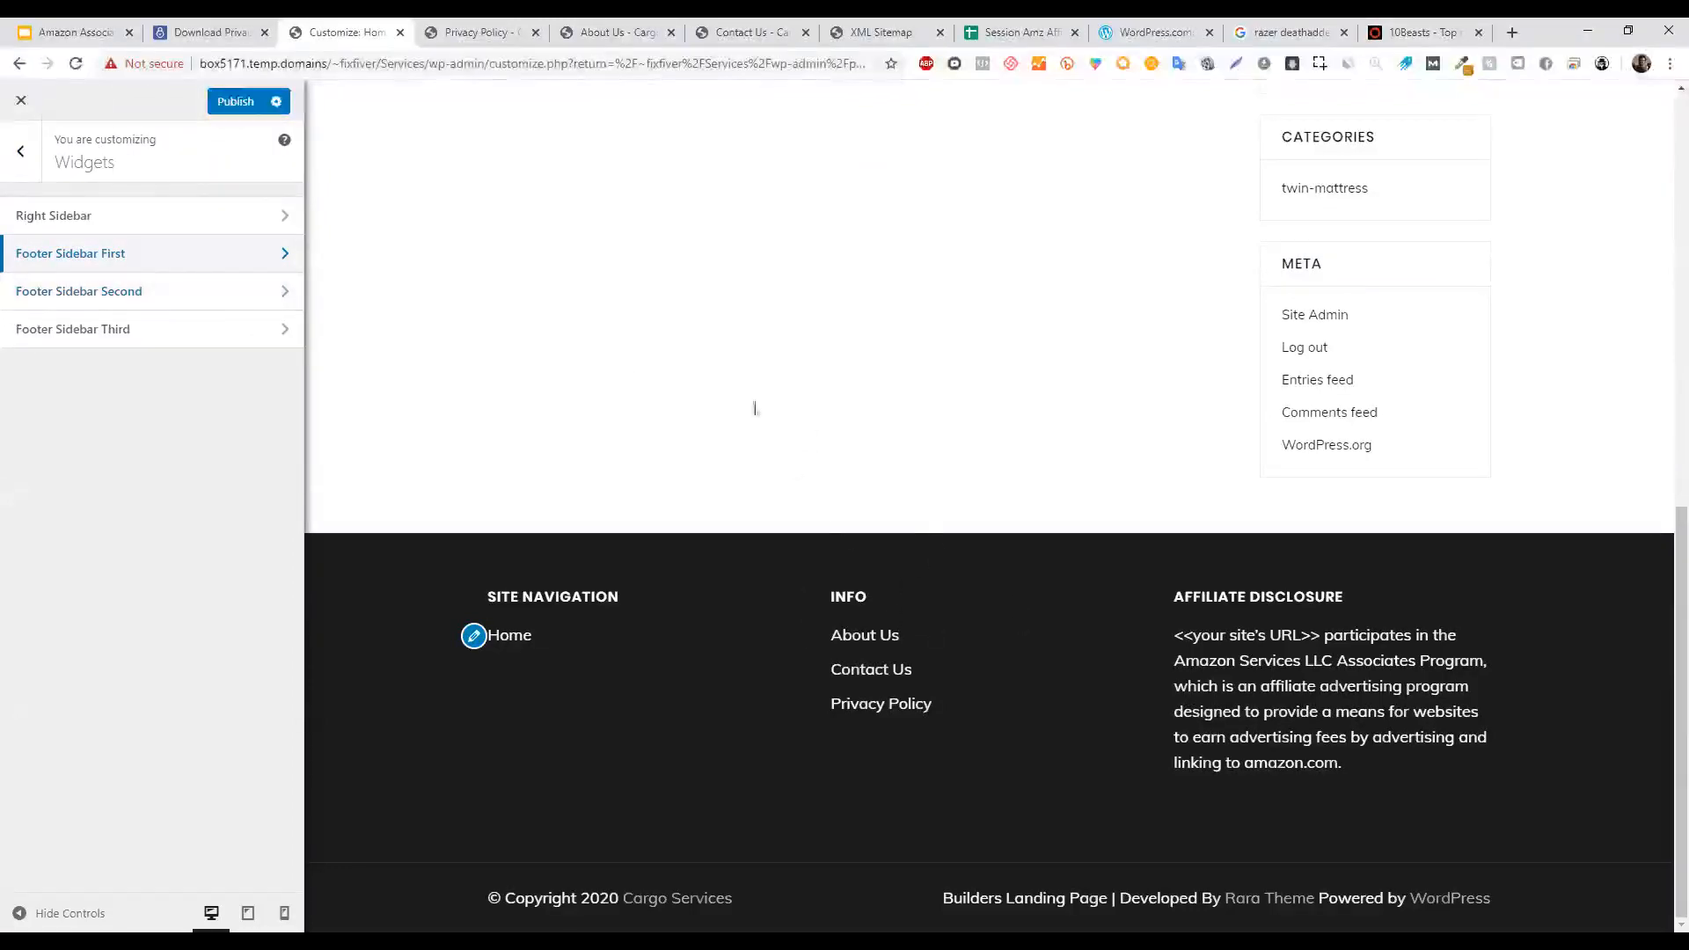
{"action": "left_click", "coordinate": [150, 291]}
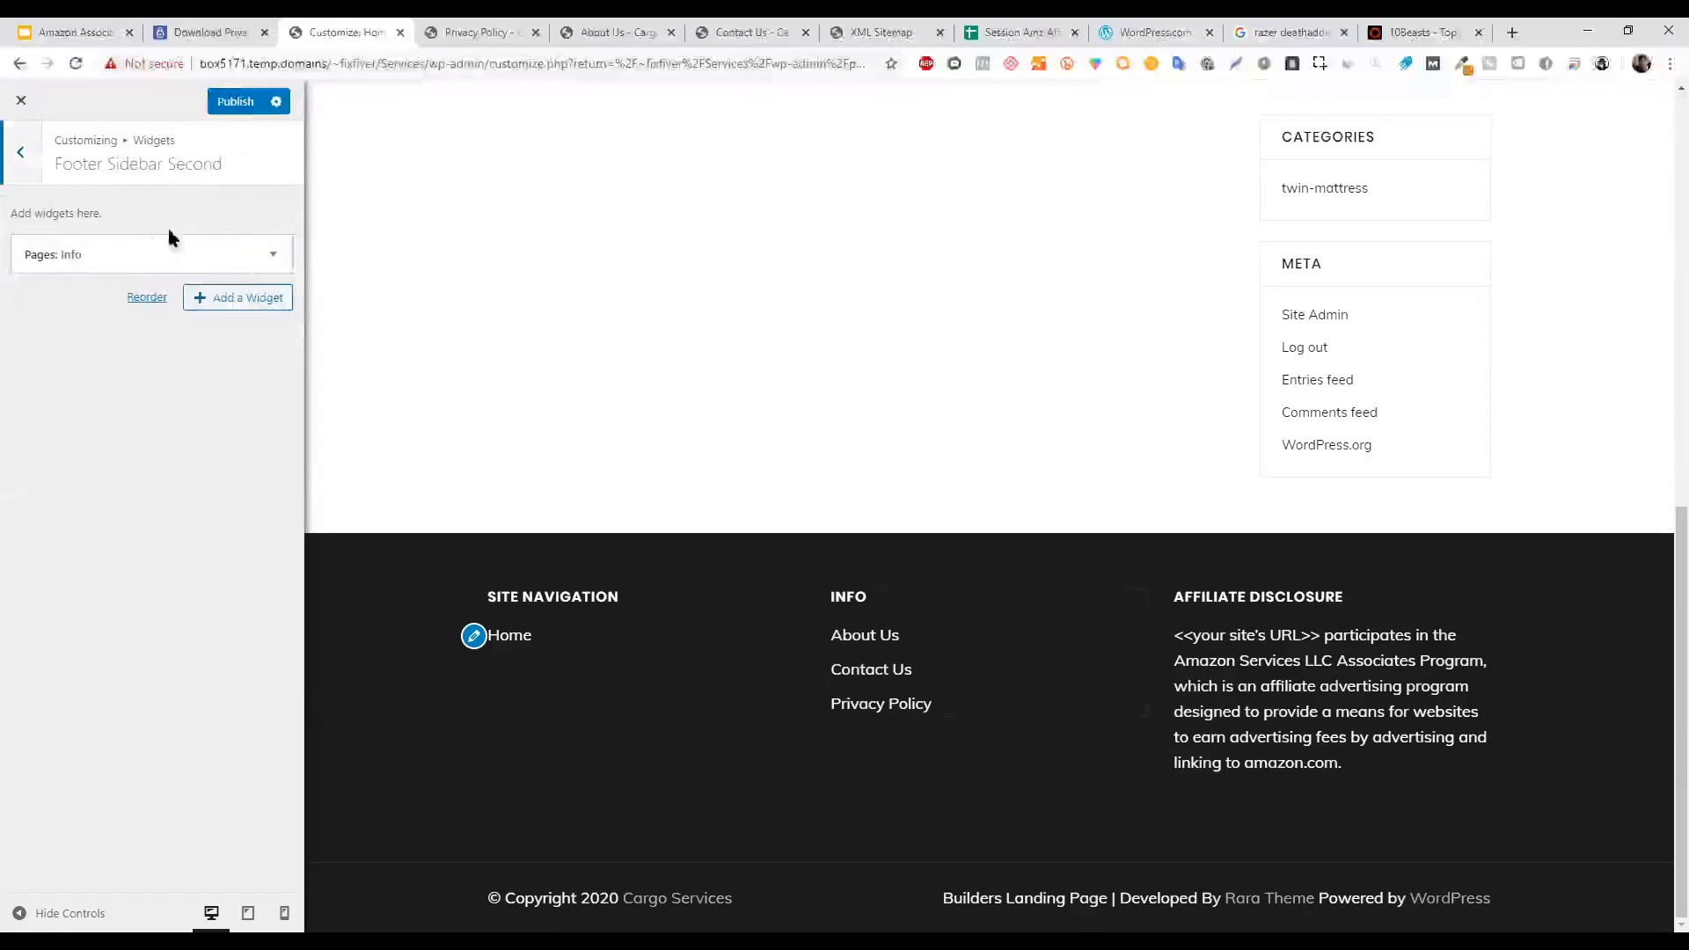
{"action": "left_click", "coordinate": [234, 302]}
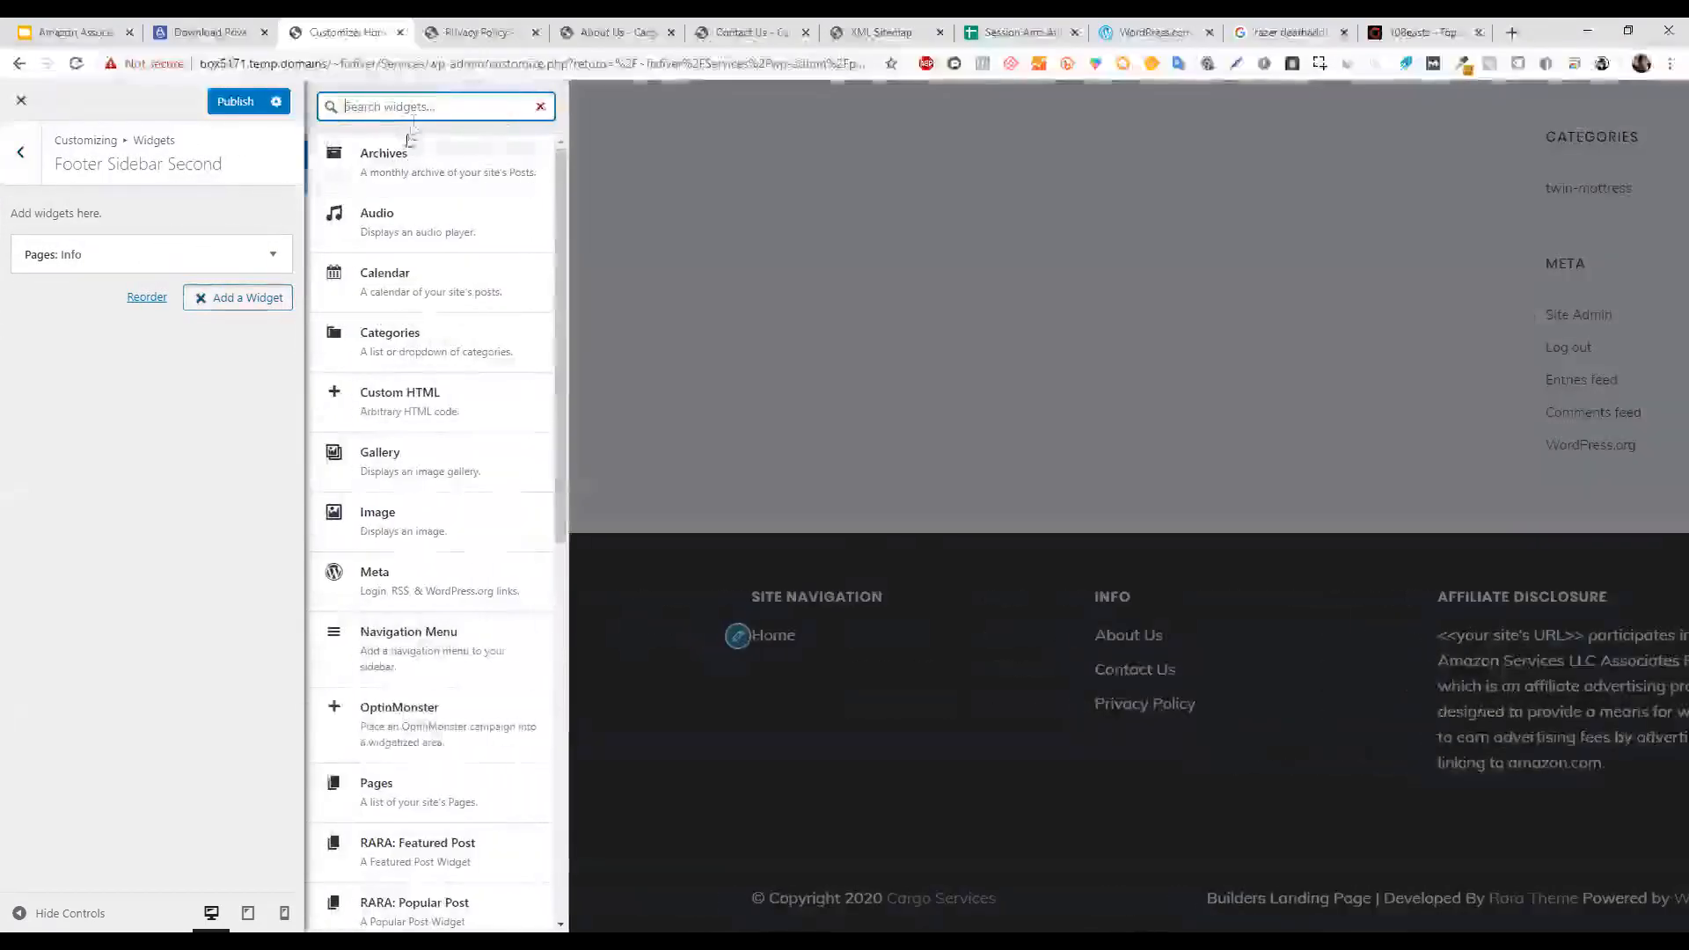
{"action": "type", "text": "page"}
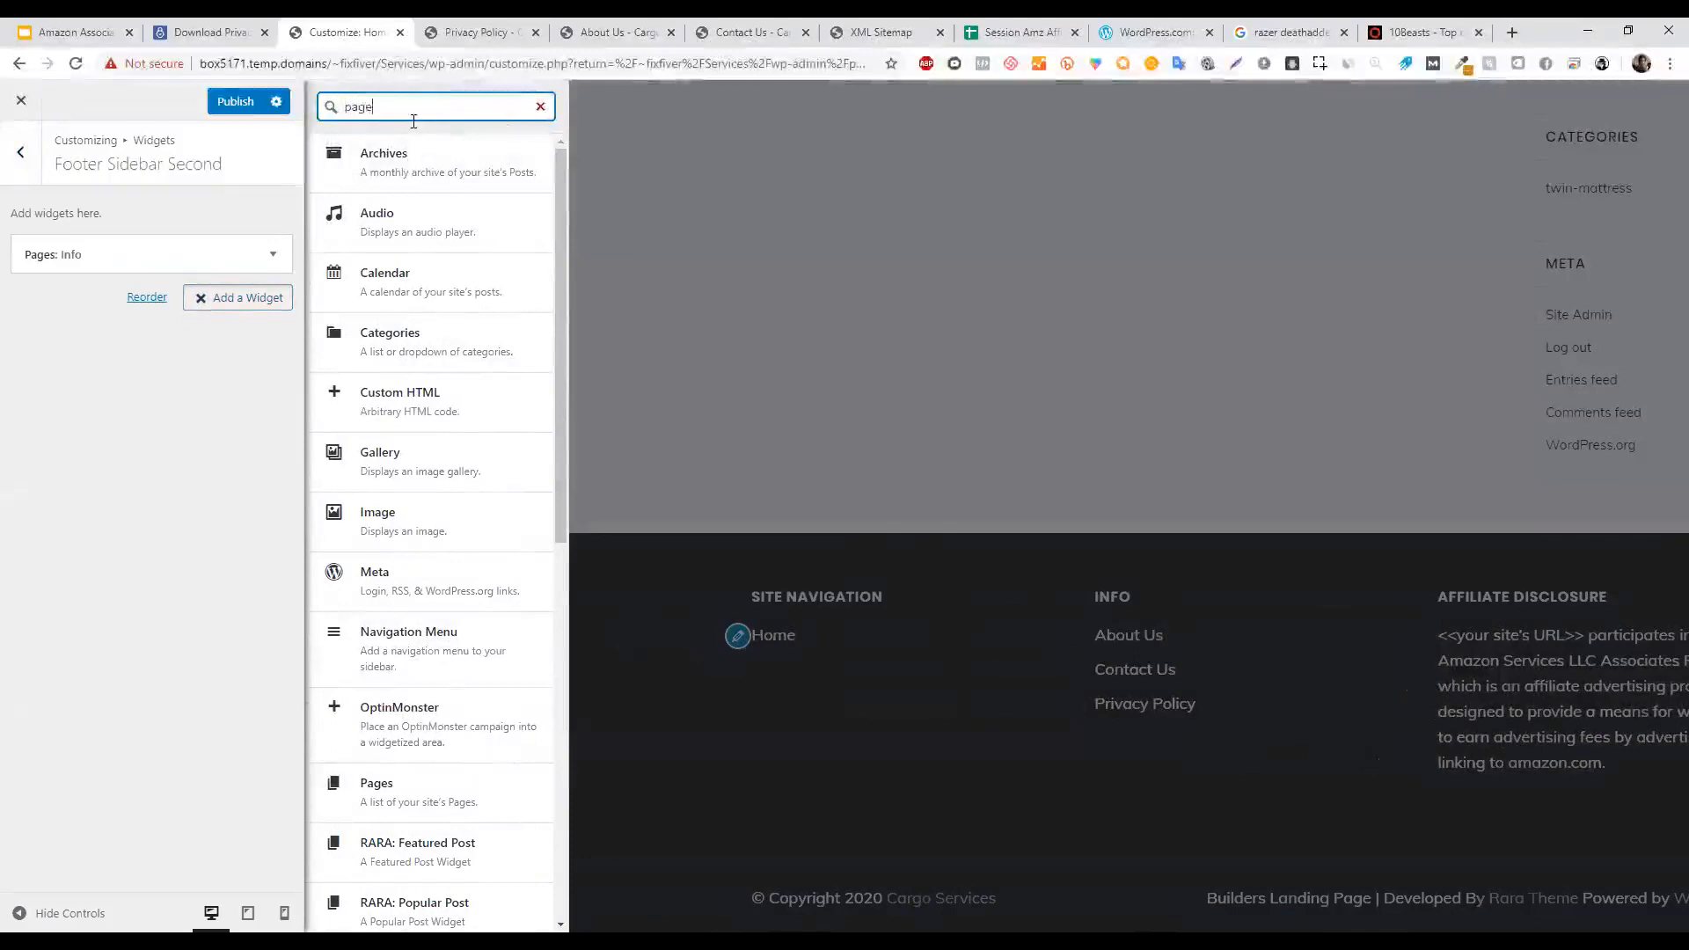
{"action": "left_click", "coordinate": [540, 107]}
In the Pages: Info widget, delete the excluded page ID 18 and apply to preview the list.
{"action": "left_click", "coordinate": [181, 257]}
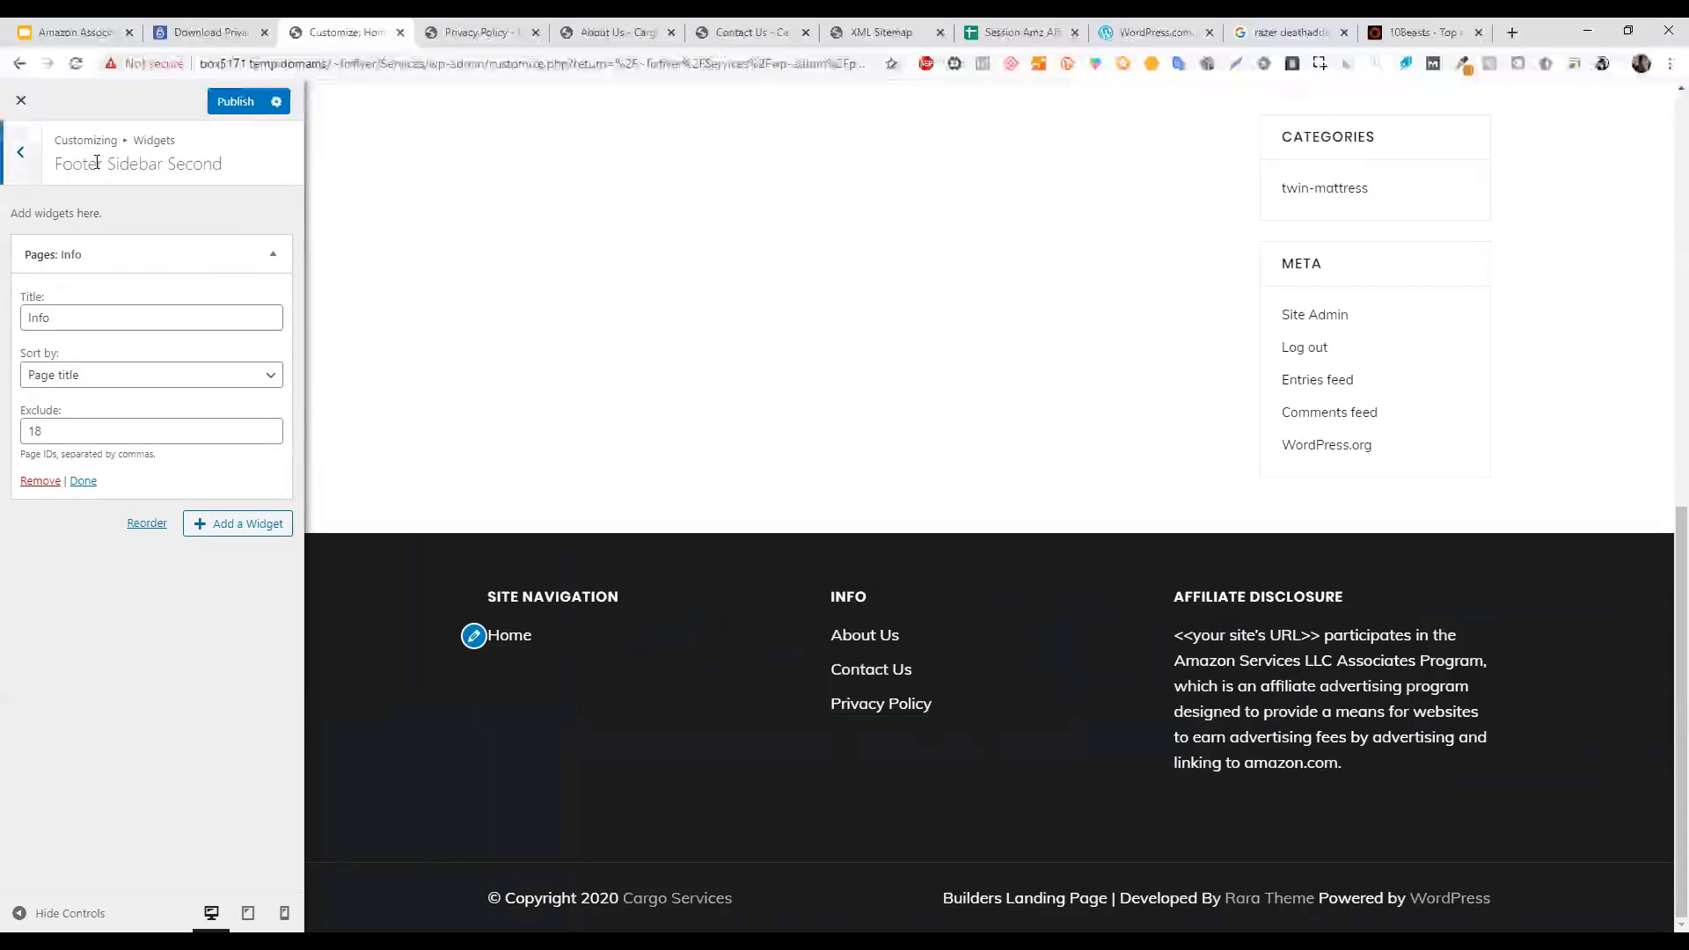
{"action": "left_click", "coordinate": [81, 328]}
{"action": "double_click", "coordinate": [81, 327]}
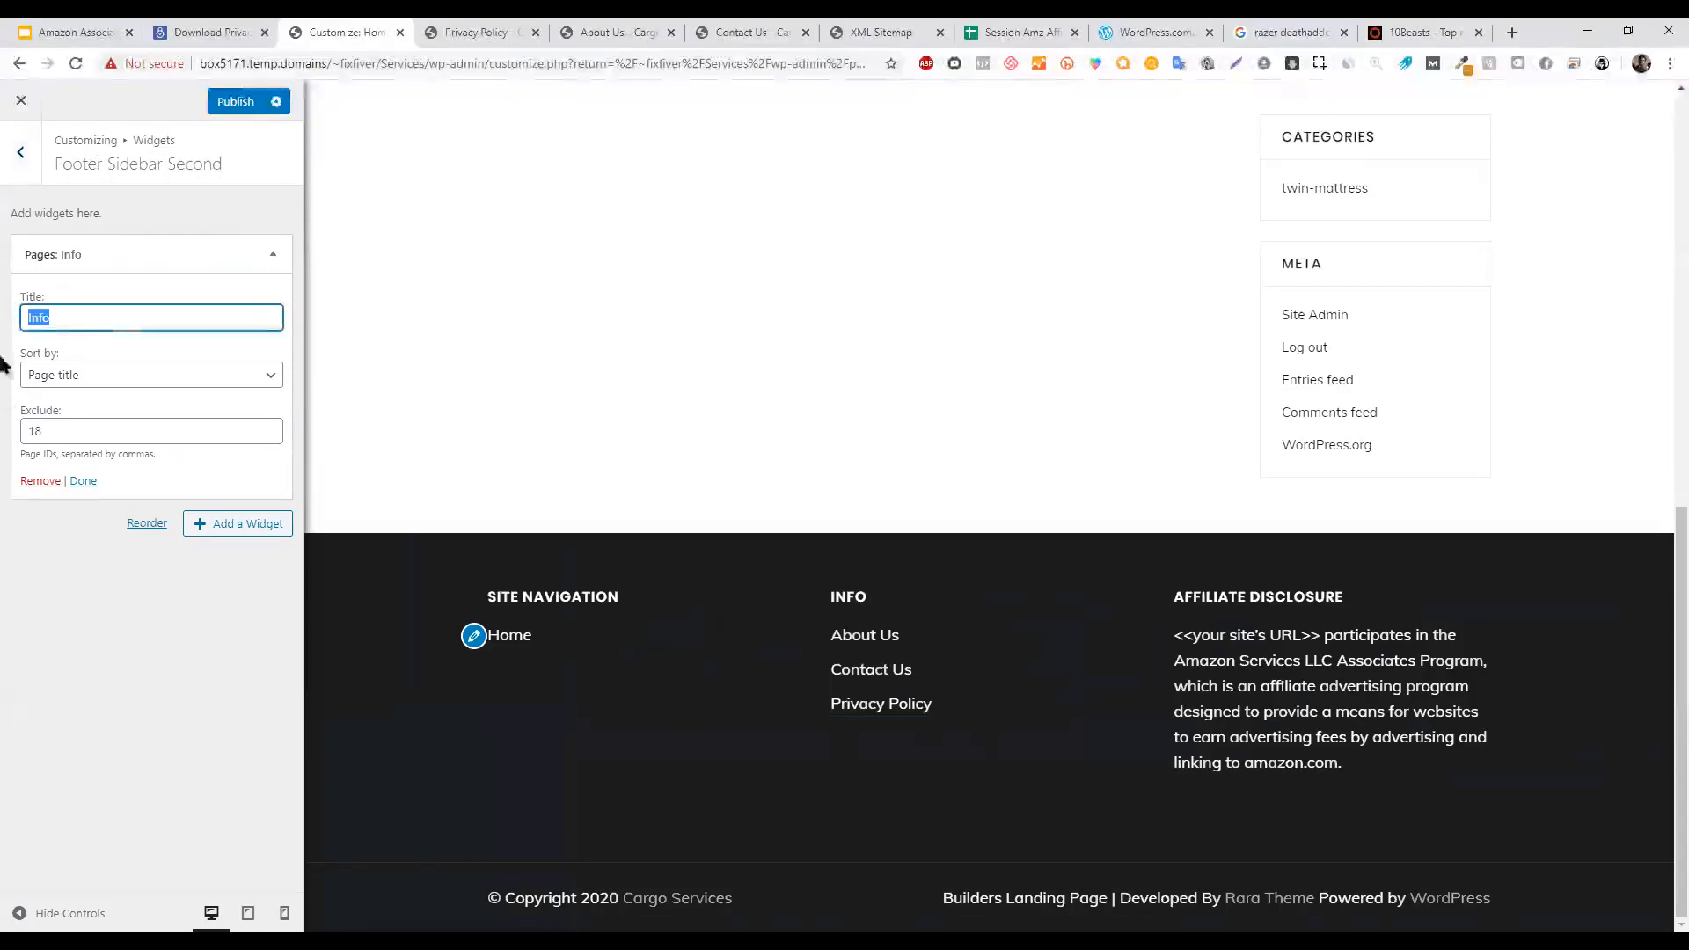
{"action": "double_click", "coordinate": [97, 430]}
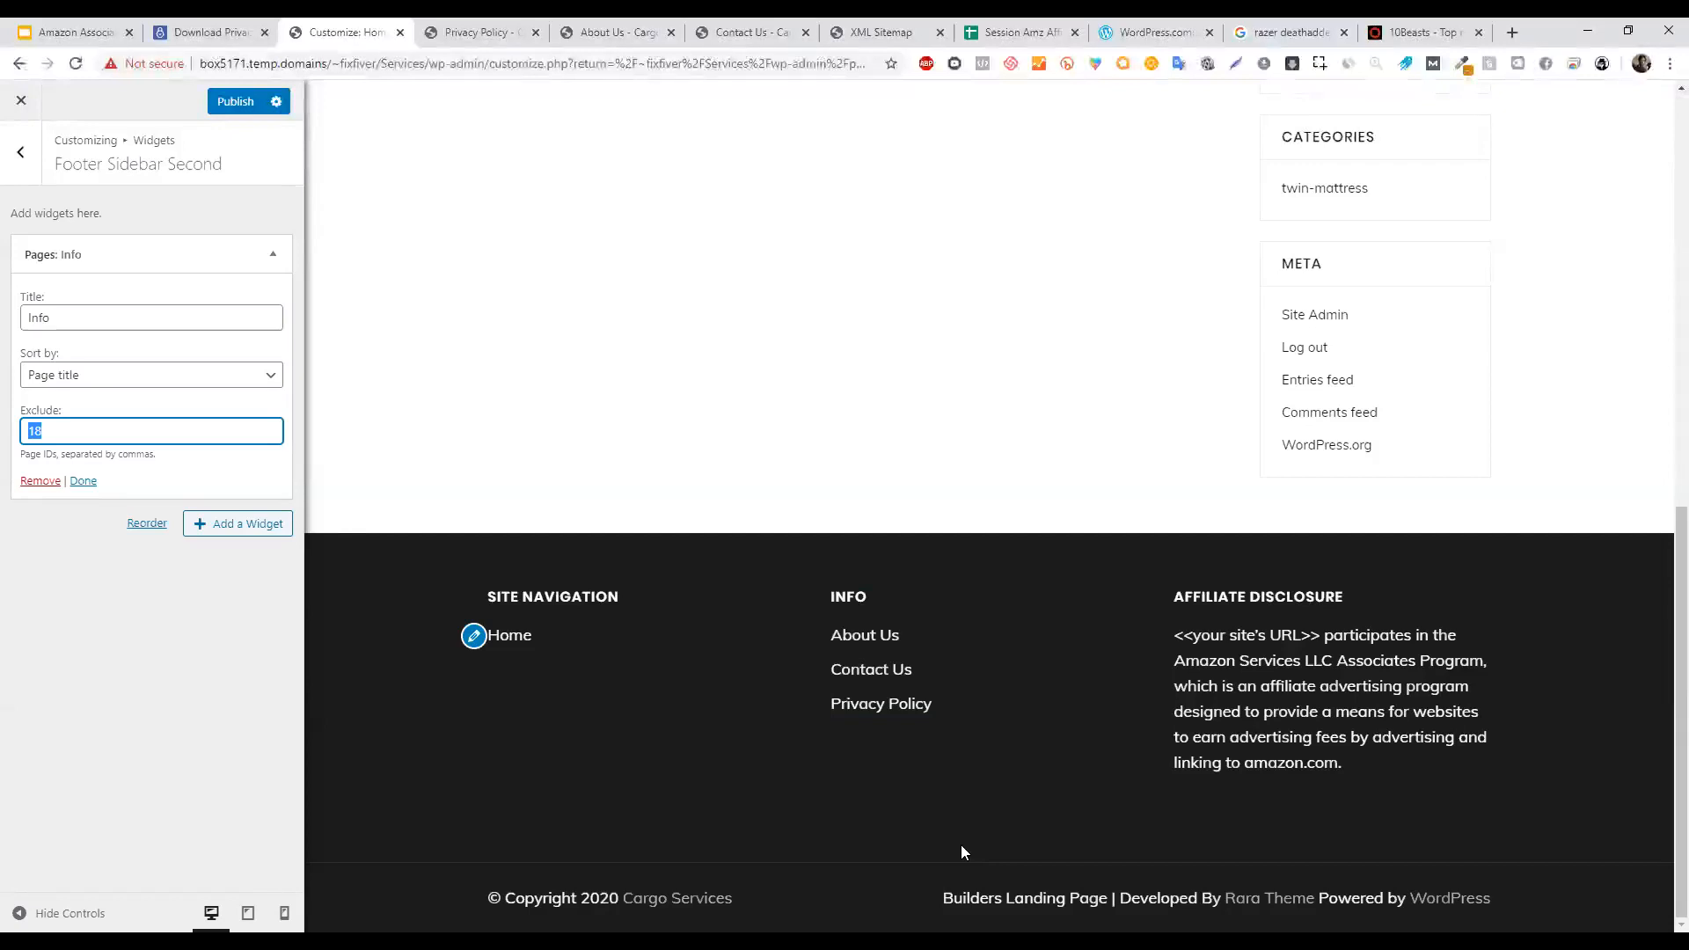
{"action": "key", "text": "BackSpace"}
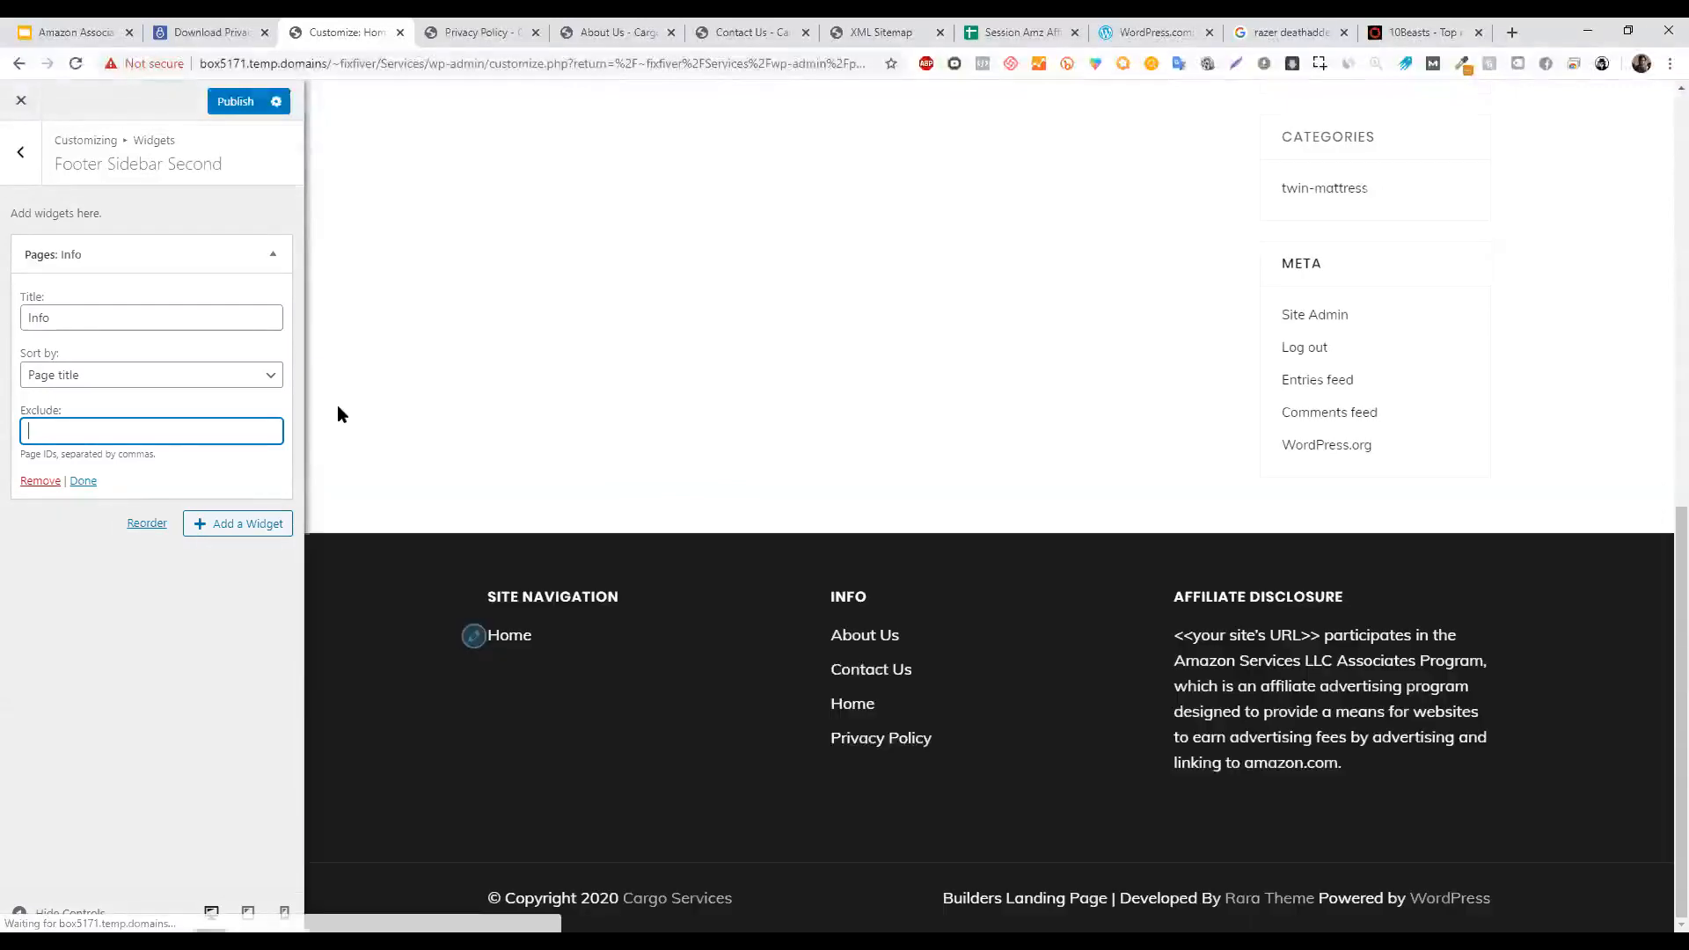
{"action": "left_click", "coordinate": [869, 710]}
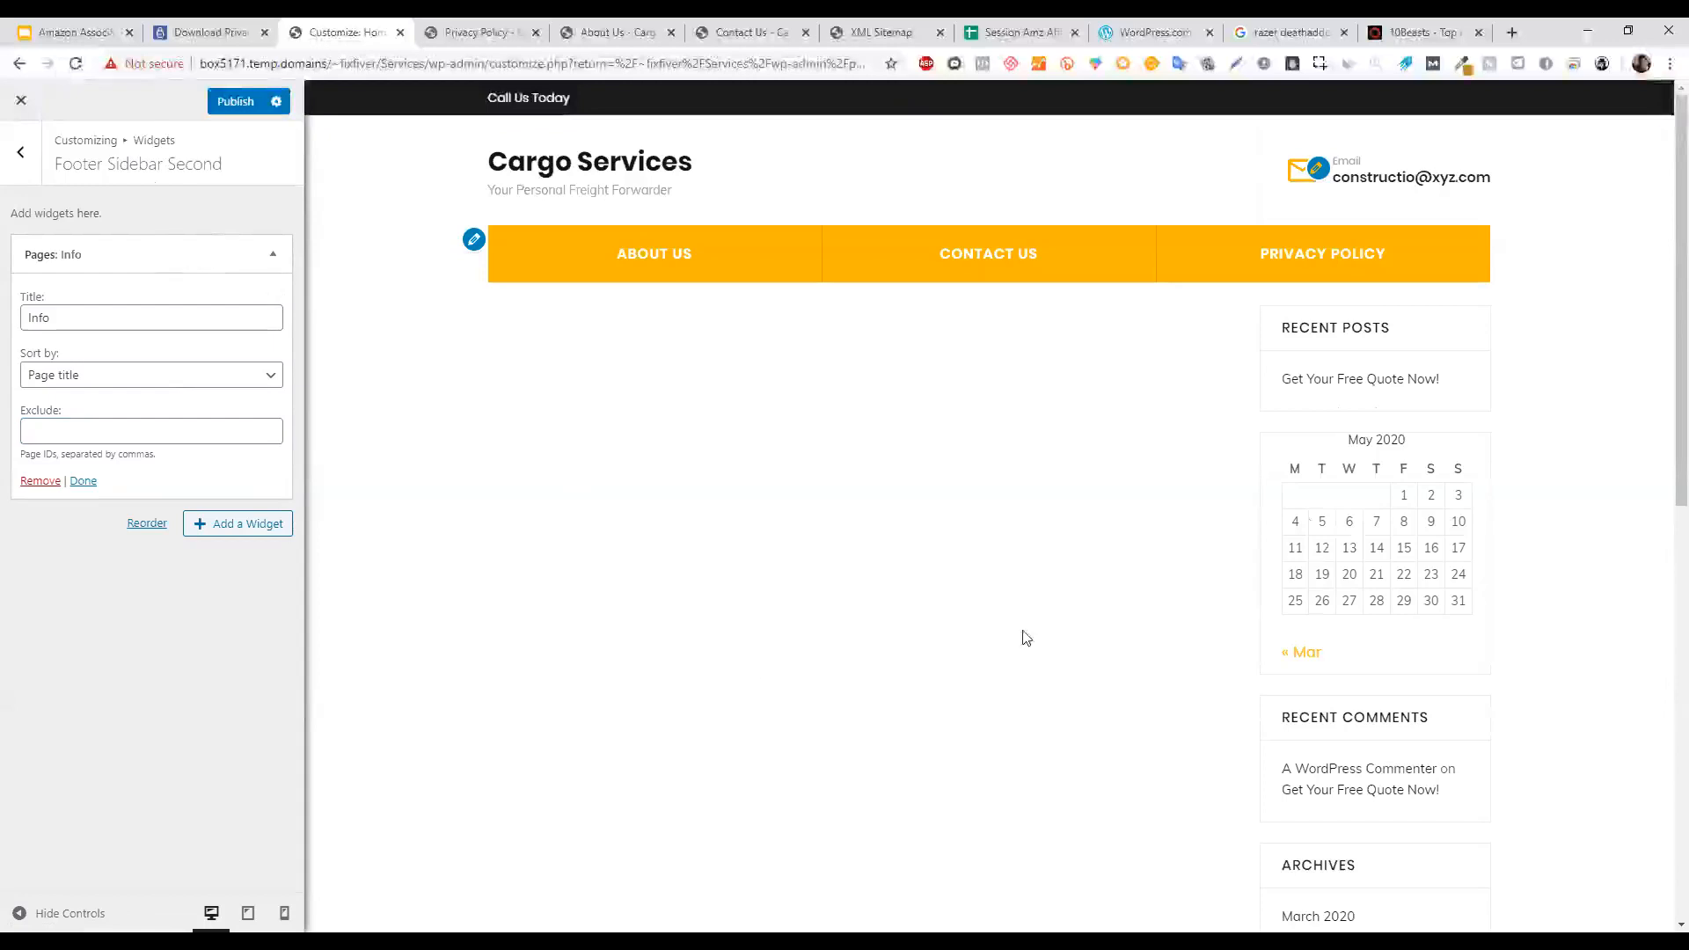
{"action": "scroll", "coordinate": [1663, 458], "scroll_direction": "down", "scroll_amount": 10}
Re-enter the page exclusion in the Info widget, apply it, and check the Privacy Policy and About Us pages.
{"action": "left_click", "coordinate": [167, 433]}
{"action": "left_click_drag", "start_coordinate": [32, 455], "coordinate": [79, 454]}
{"action": "left_click", "coordinate": [77, 452]}
{"action": "left_click", "coordinate": [78, 427]}
{"action": "type", "text": "18"}
{"action": "left_click", "coordinate": [183, 677]}
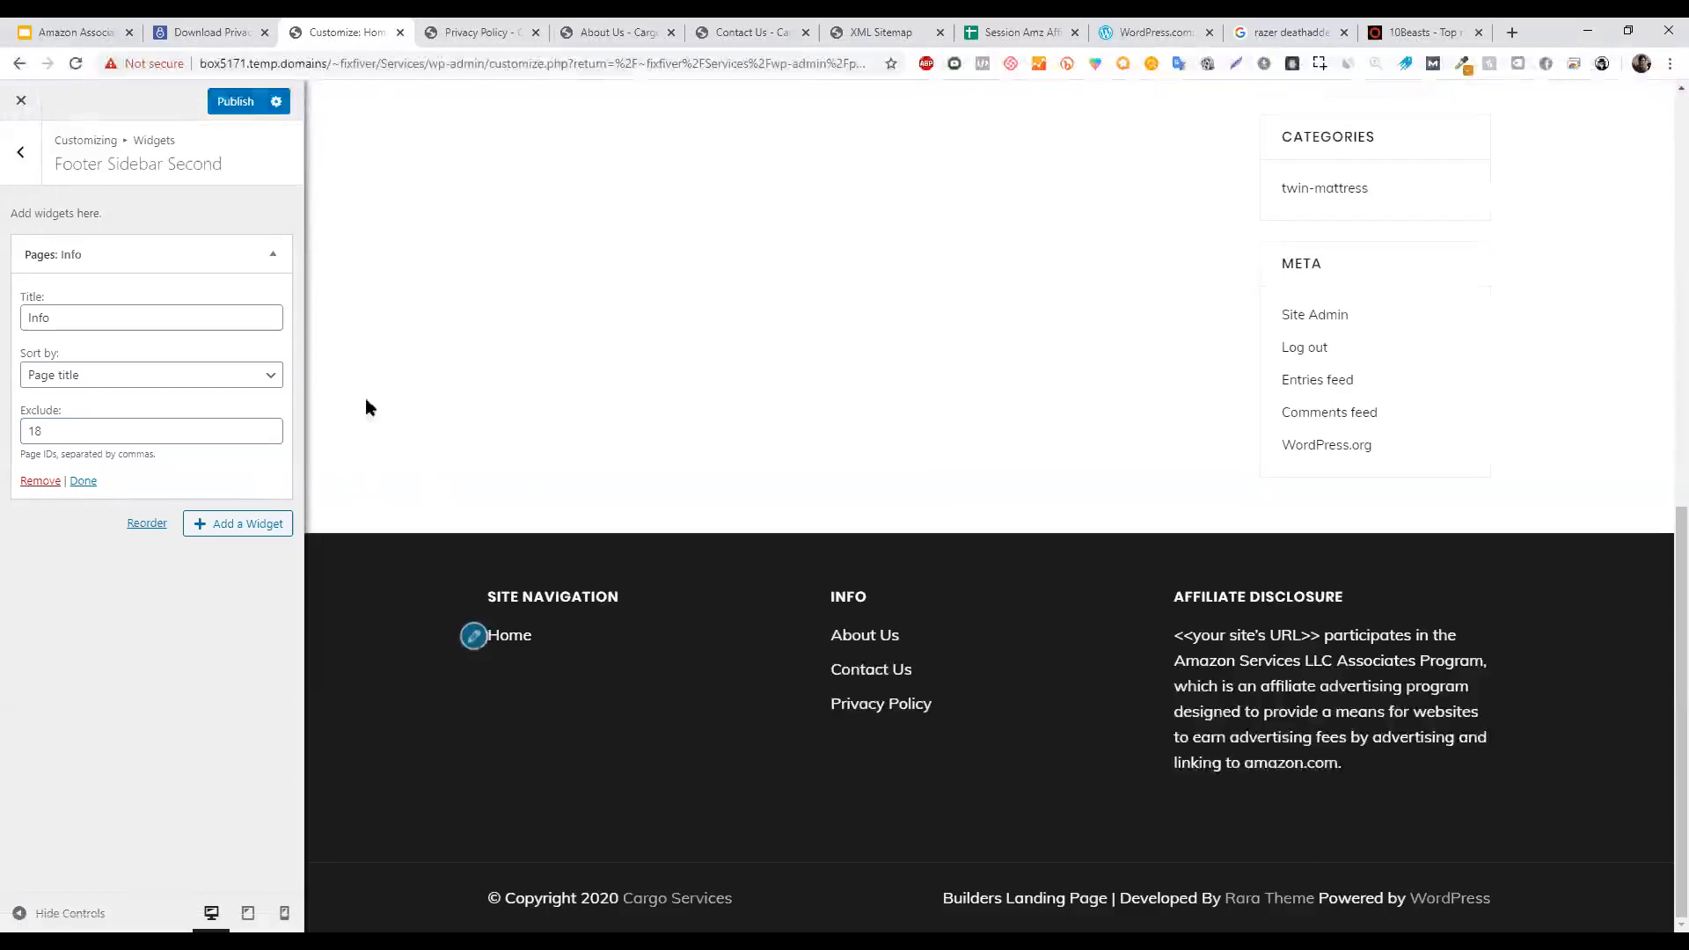
{"action": "left_click", "coordinate": [478, 26]}
{"action": "left_click", "coordinate": [591, 26]}
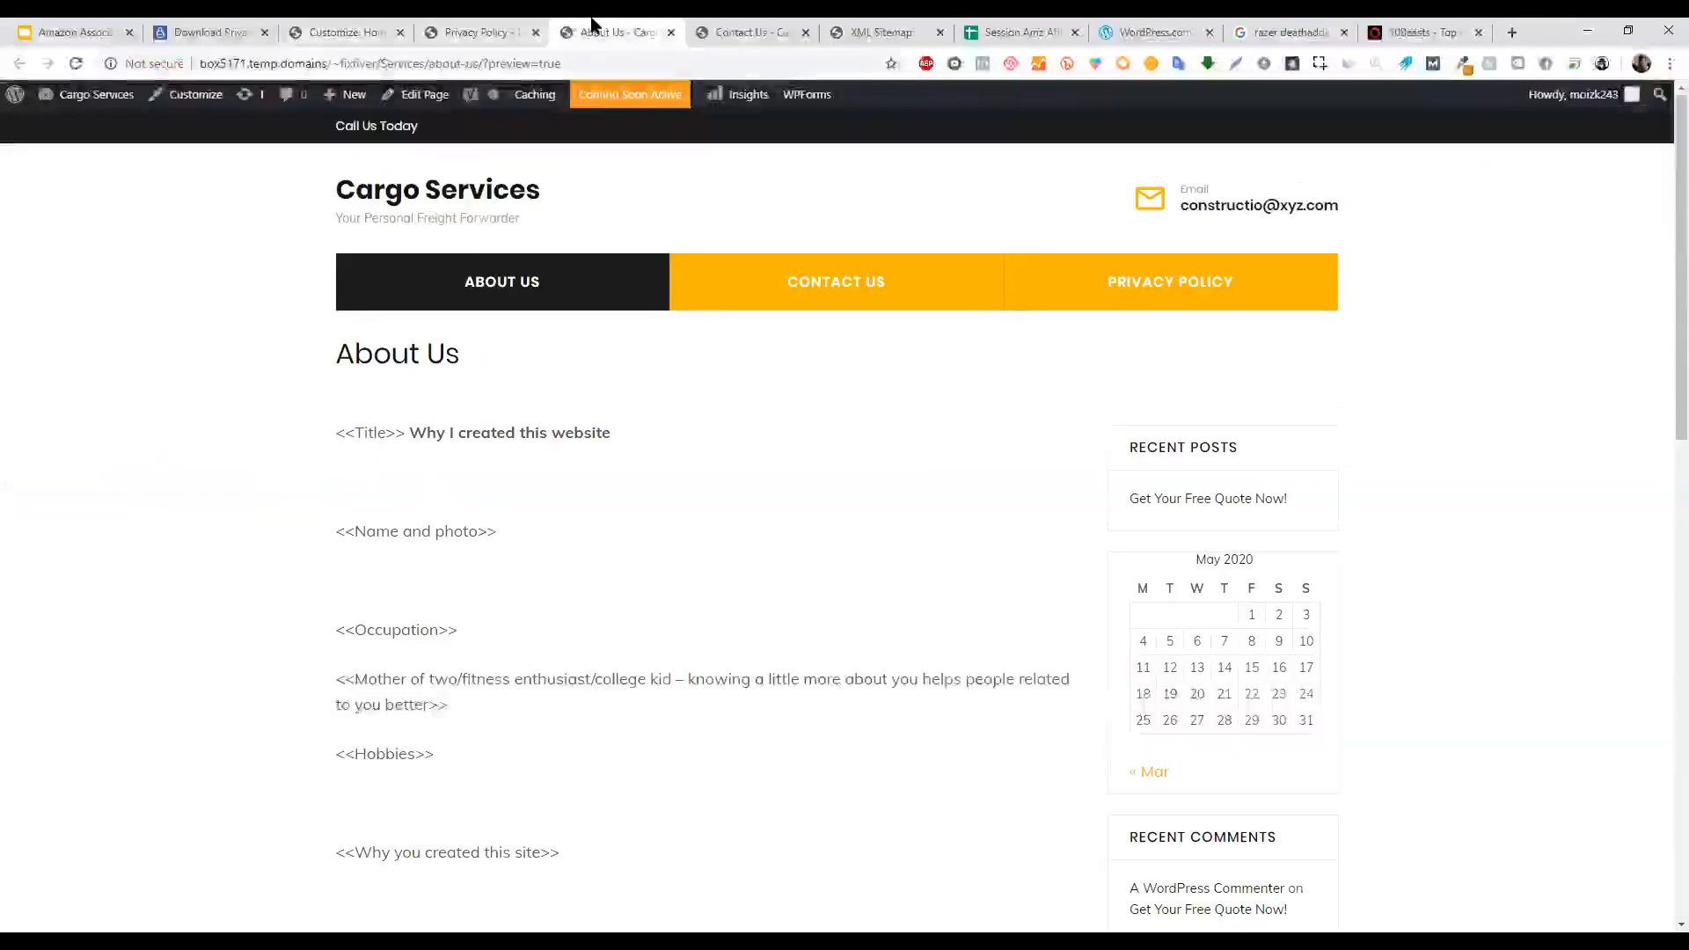
Look over the Contact Us, XML Sitemap, About Us and Privacy Policy page tabs.
{"action": "left_click", "coordinate": [757, 27]}
{"action": "left_click", "coordinate": [859, 26]}
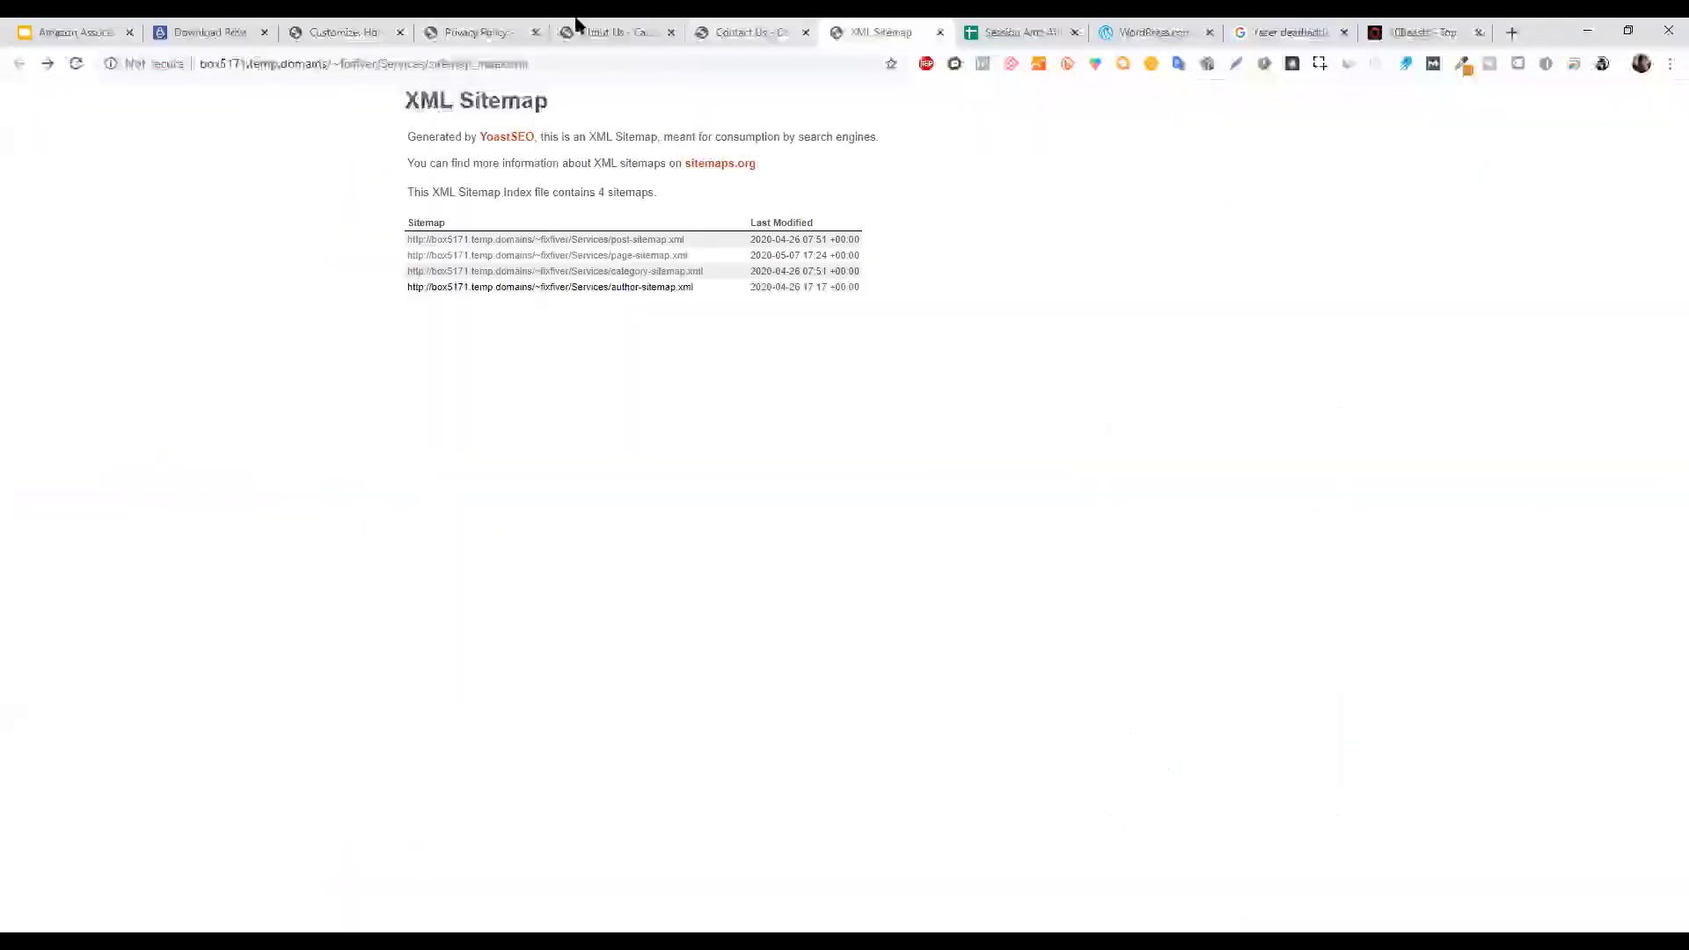
{"action": "left_click", "coordinate": [577, 26]}
{"action": "left_click", "coordinate": [528, 27]}
{"action": "left_click", "coordinate": [607, 24]}
Close the About Us, Contact Us and XML Sitemap tabs and select page ID 22 in the editor URL.
{"action": "left_click", "coordinate": [671, 32]}
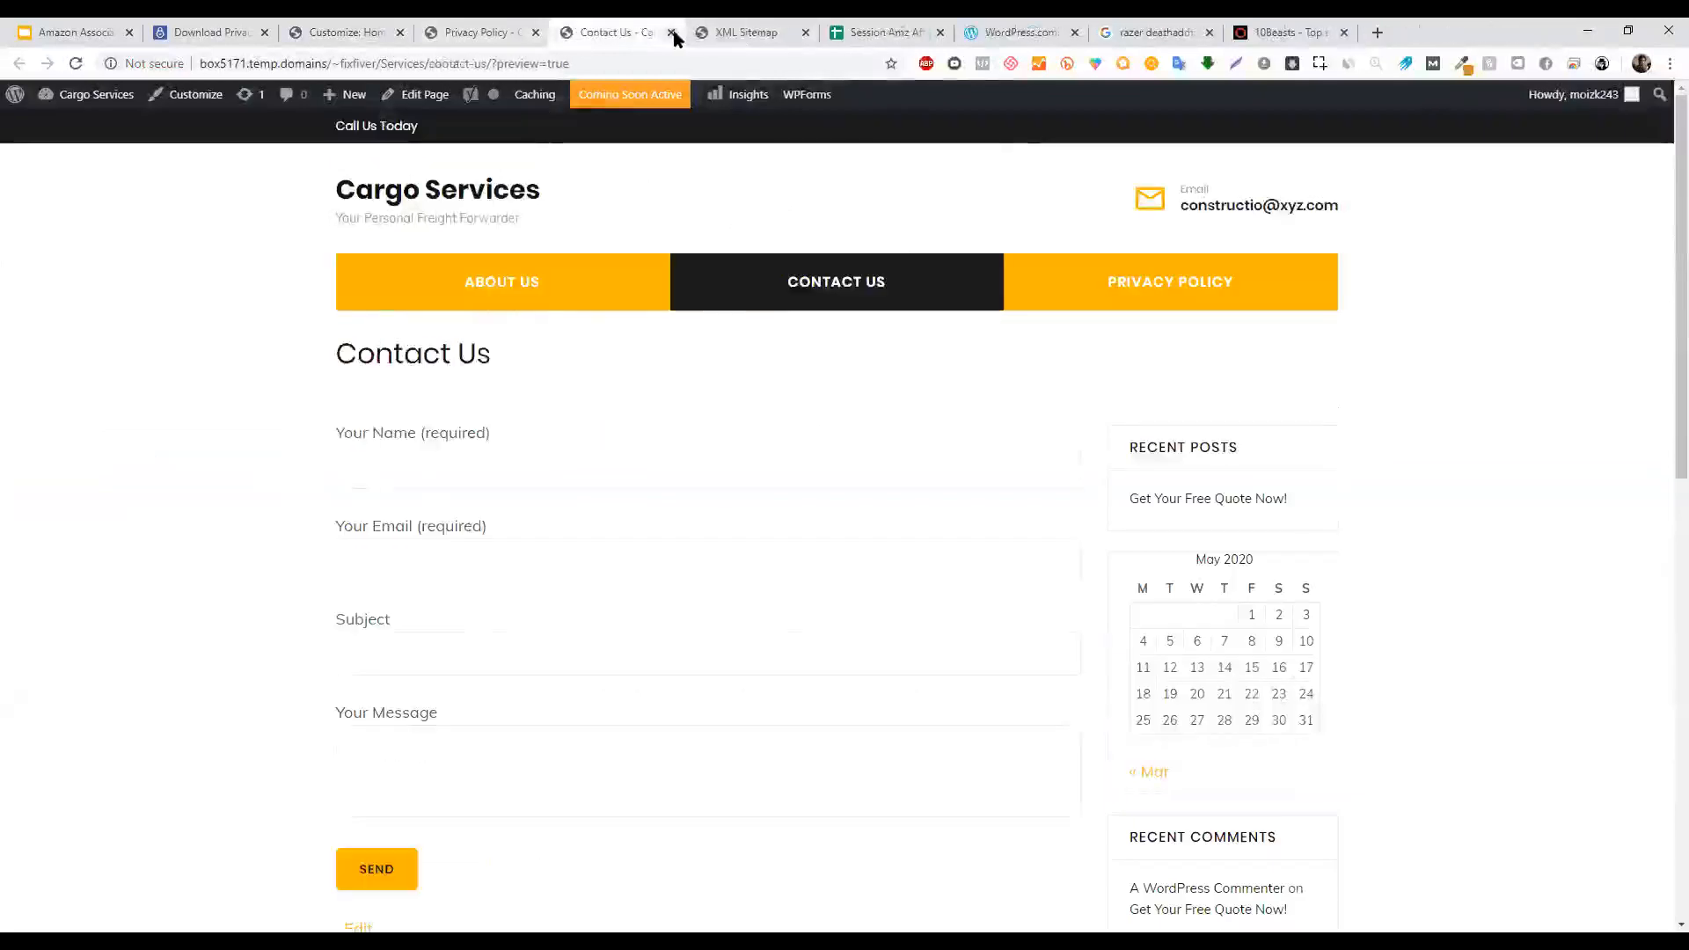
{"action": "left_click", "coordinate": [672, 31]}
{"action": "left_click", "coordinate": [672, 32]}
{"action": "left_click", "coordinate": [428, 29]}
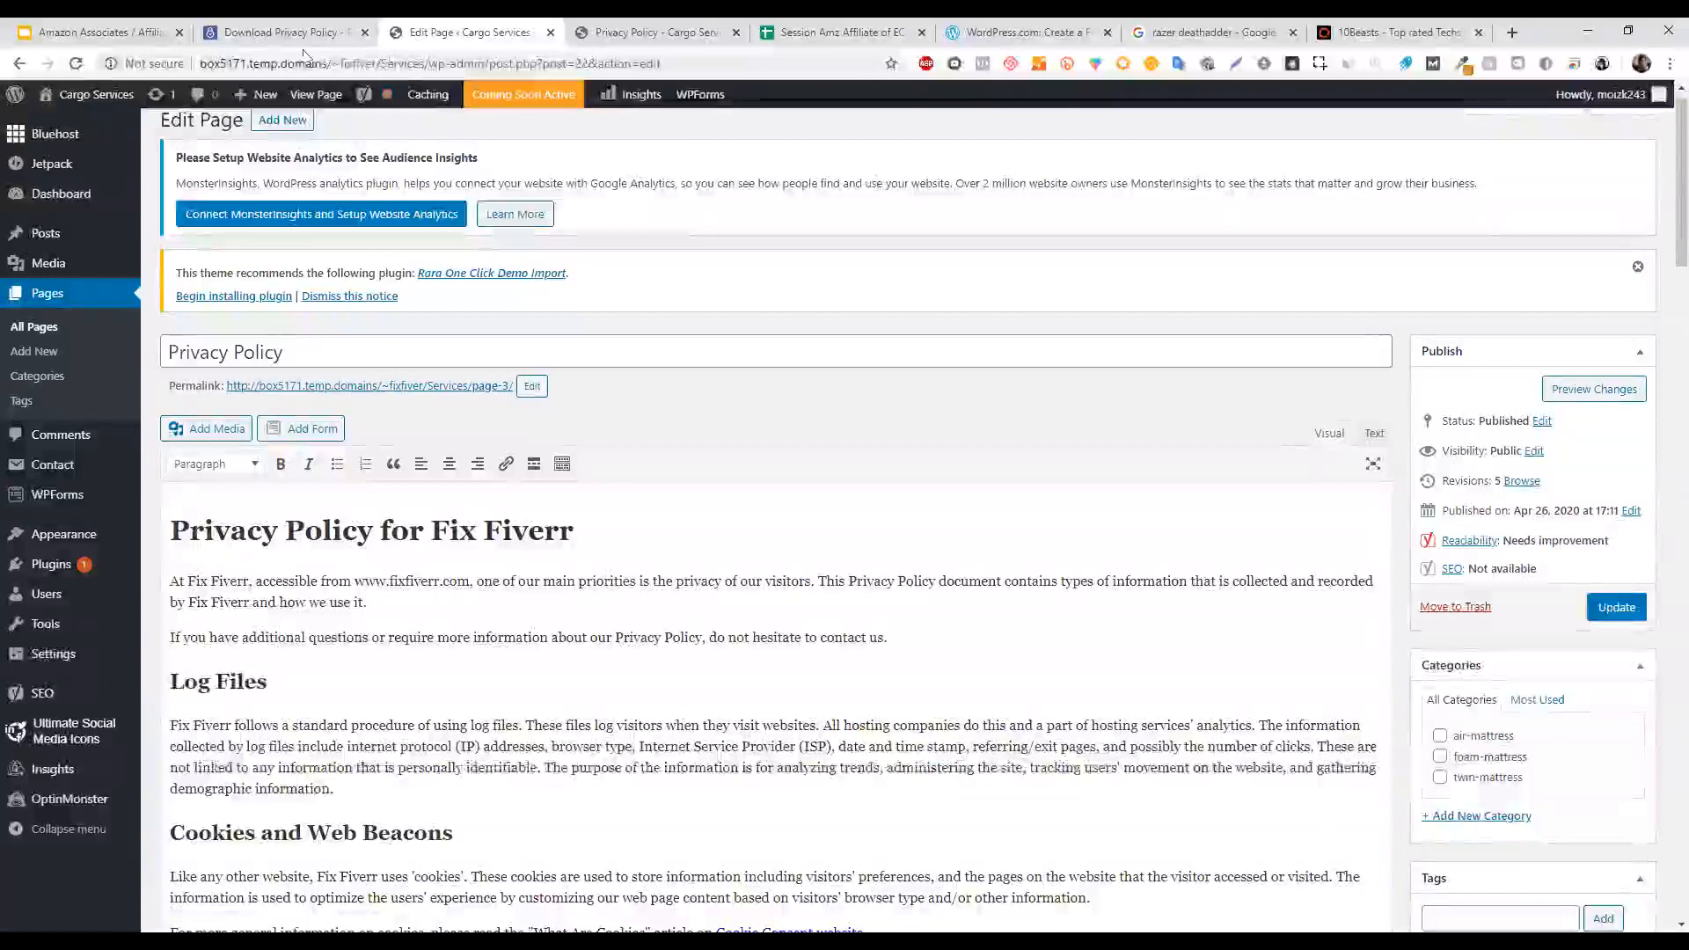
{"action": "double_click", "coordinate": [580, 64]}
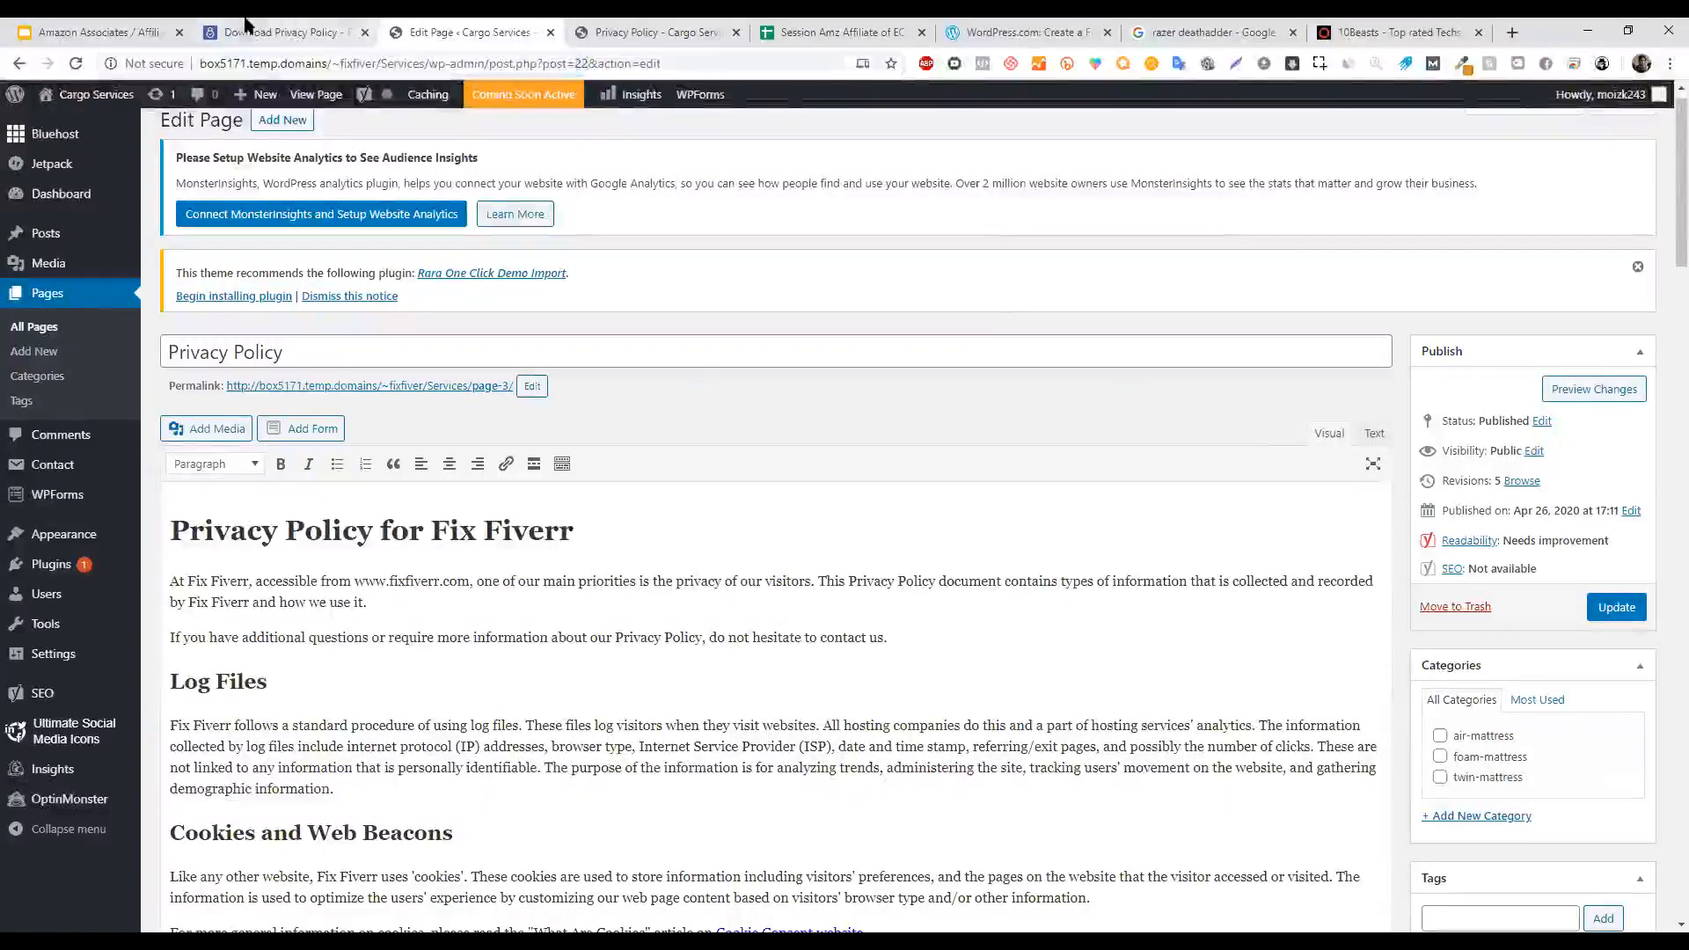
{"action": "left_click", "coordinate": [132, 31]}
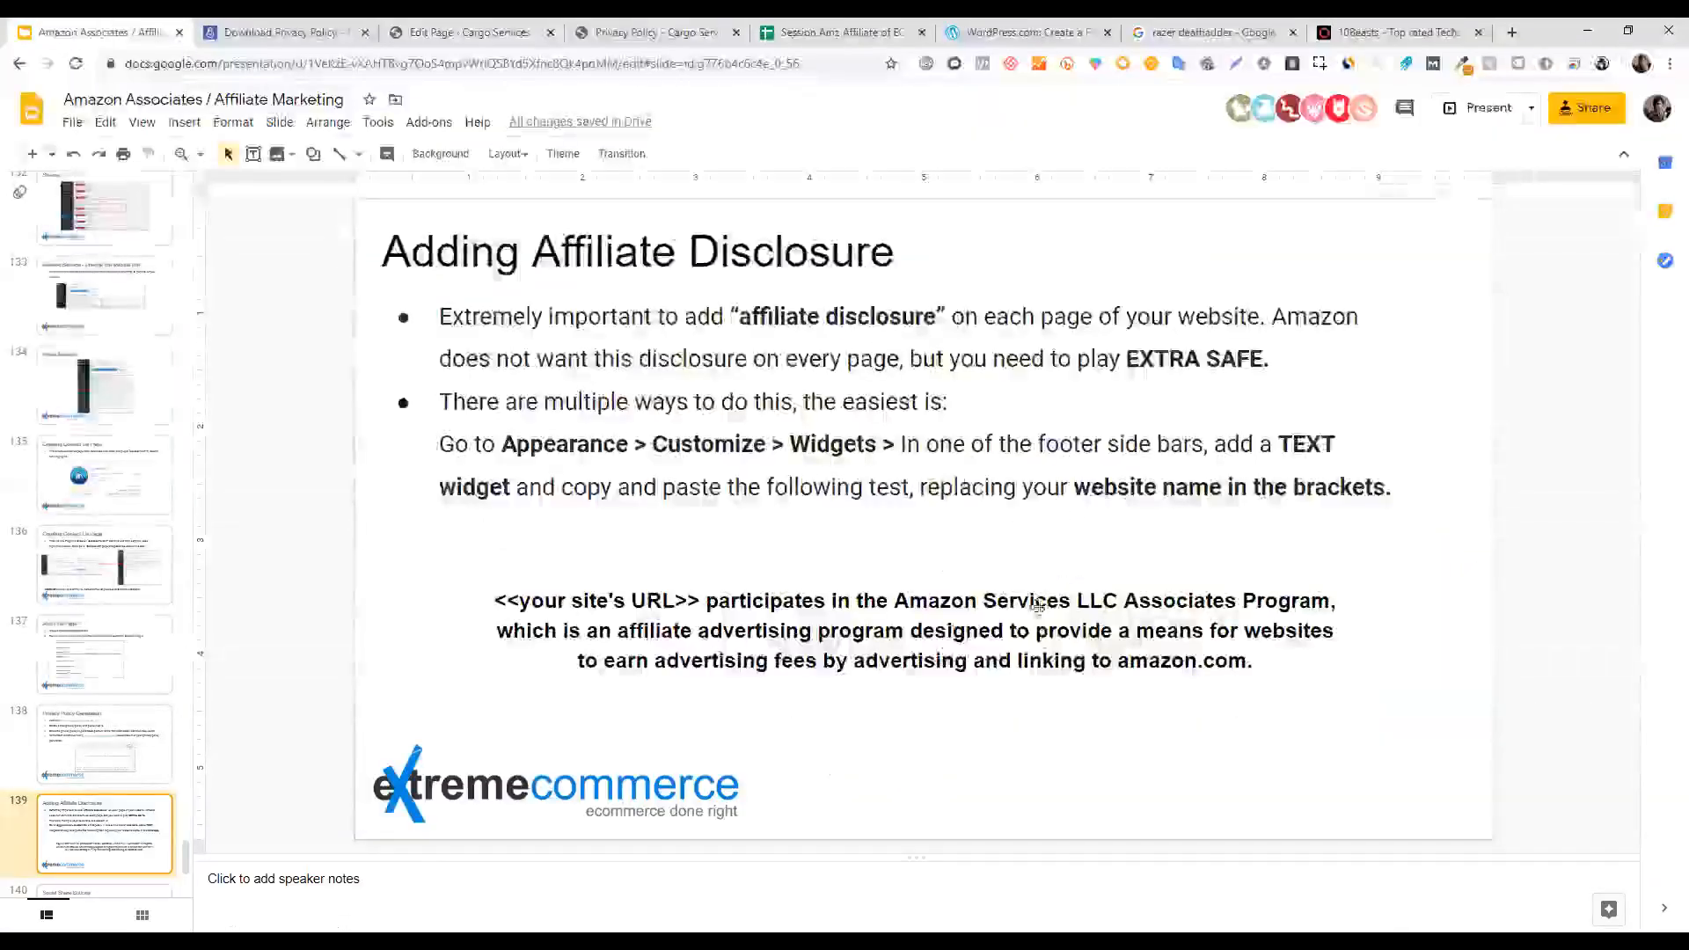
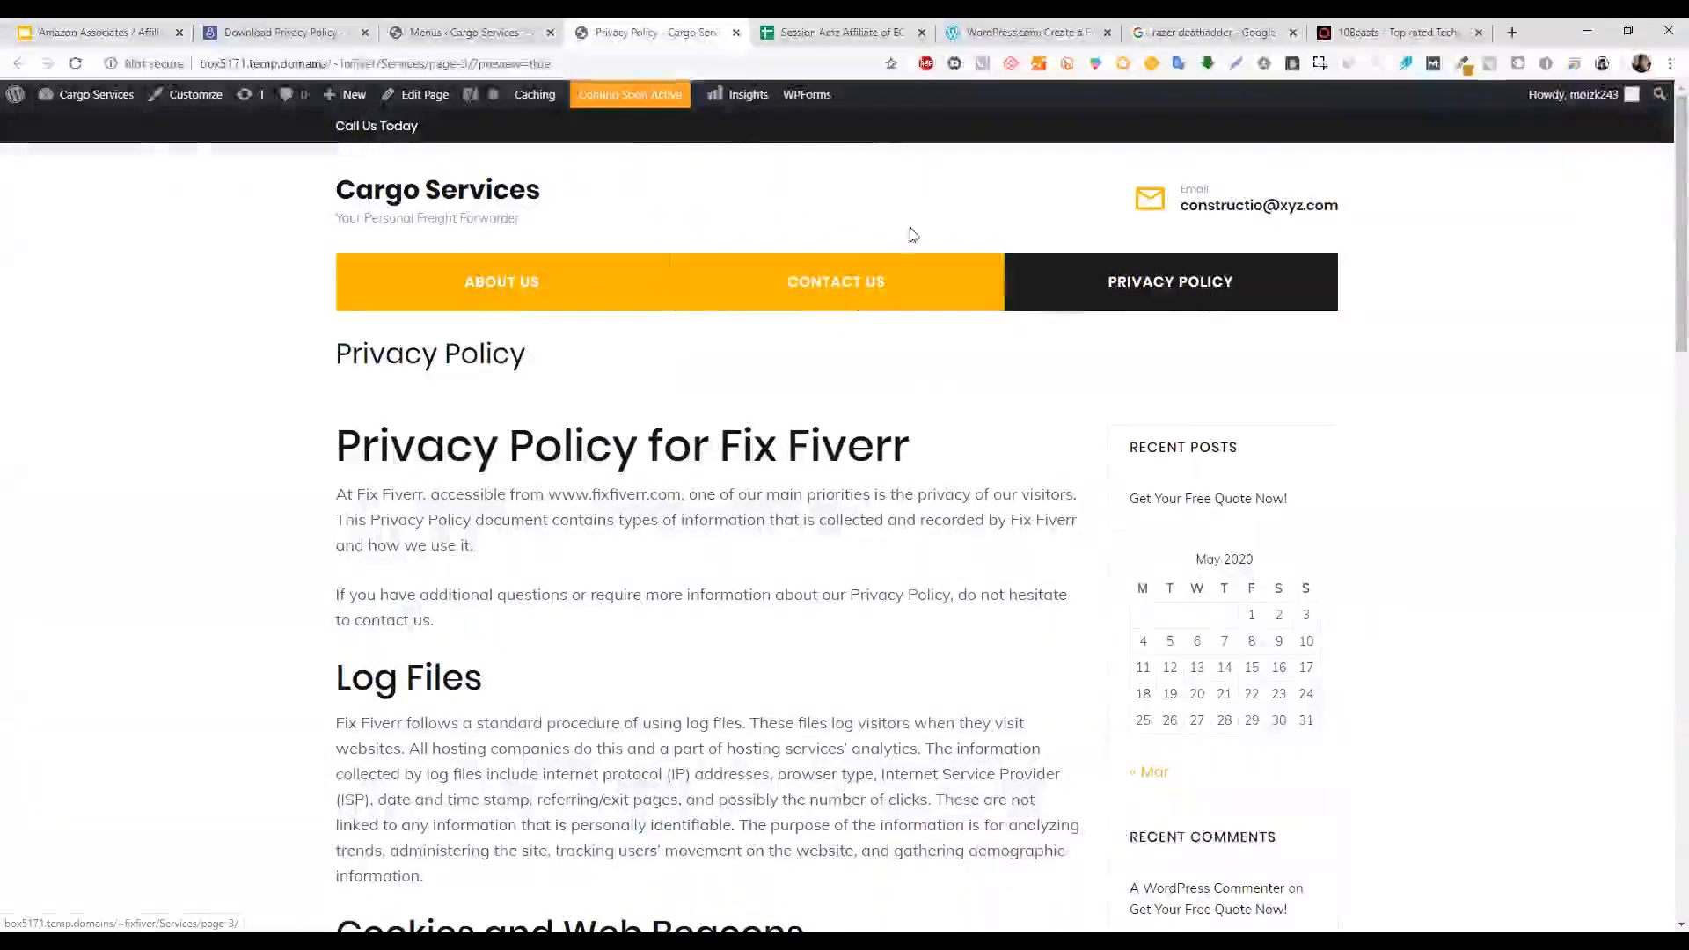
Switch to the Menus ‹ Cargo Services tab to edit the site's navigation menu.
{"action": "left_click", "coordinate": [471, 33]}
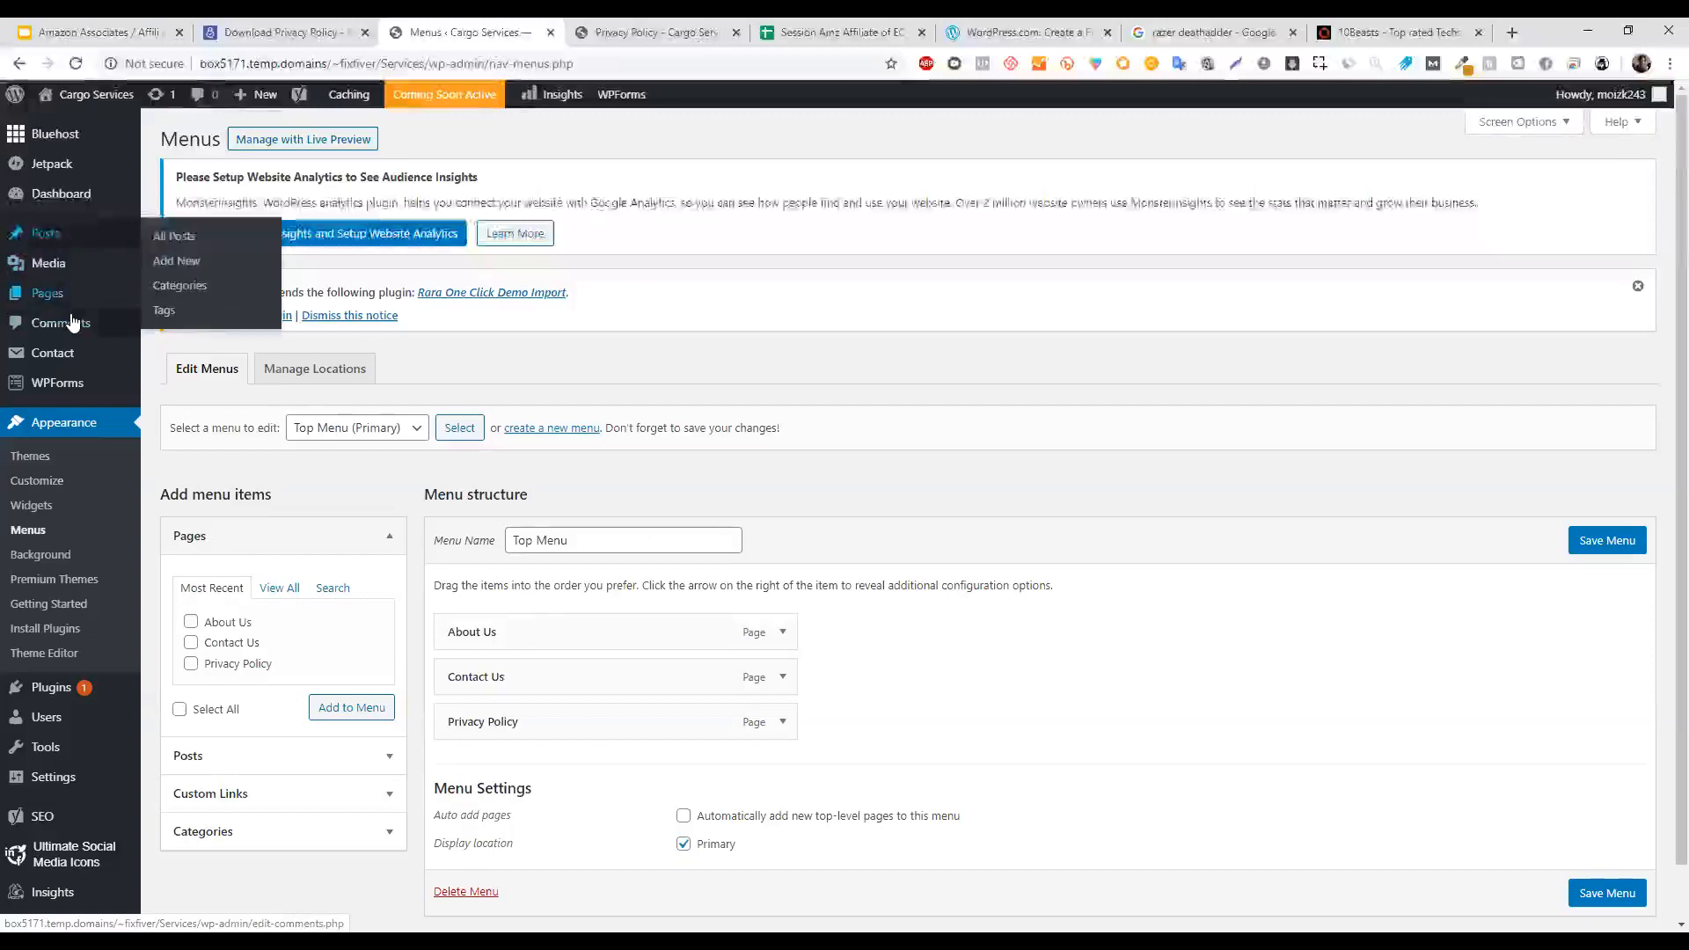
Check the air-mattress category in Posts > Categories in a new tab, then return to Menus.
{"action": "mouse_move", "coordinate": [83, 241]}
{"action": "middle_click", "coordinate": [180, 286]}
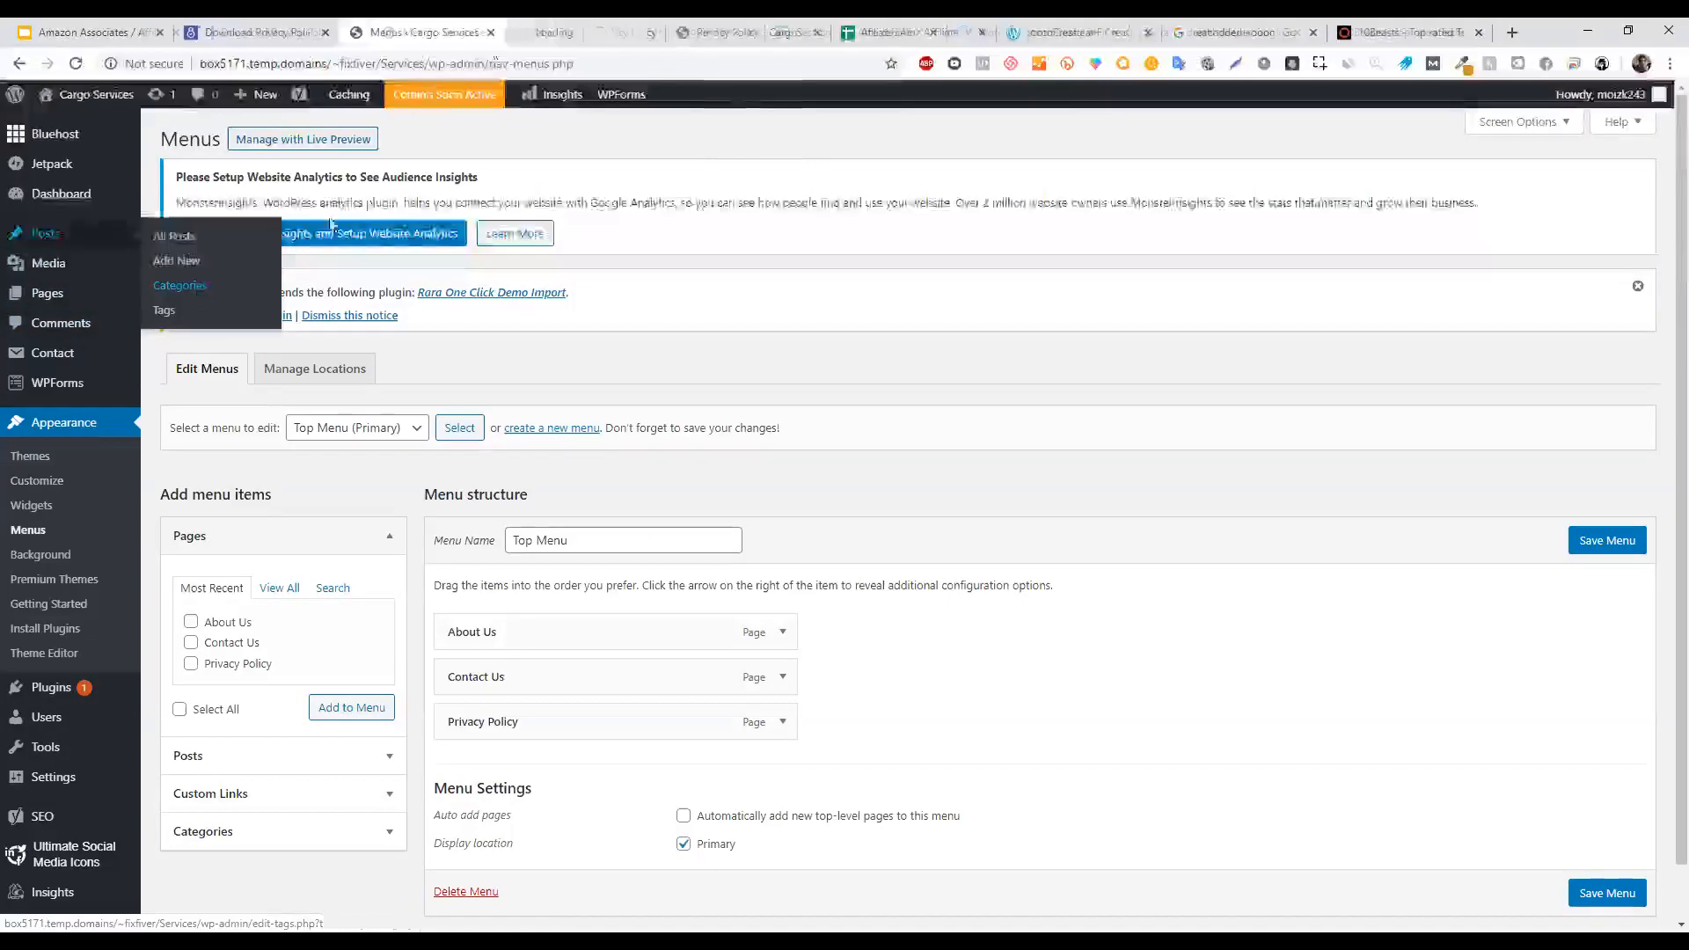
{"action": "left_click", "coordinate": [618, 27]}
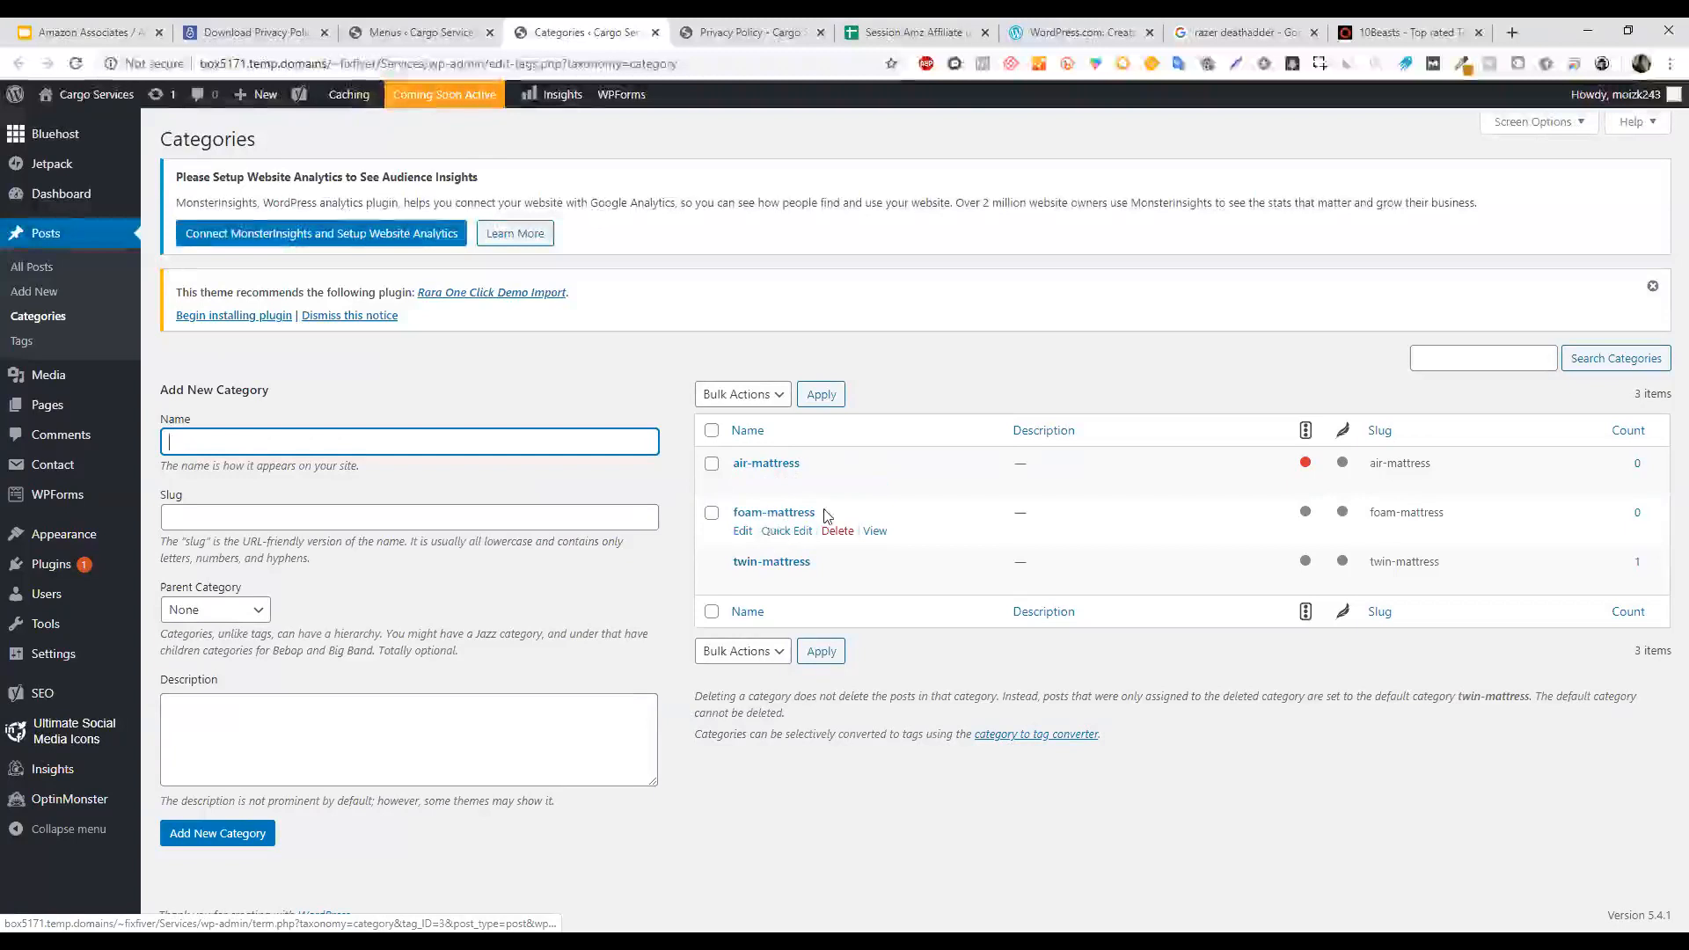
{"action": "left_click_drag", "start_coordinate": [805, 463], "coordinate": [730, 468]}
{"action": "left_click", "coordinate": [391, 31]}
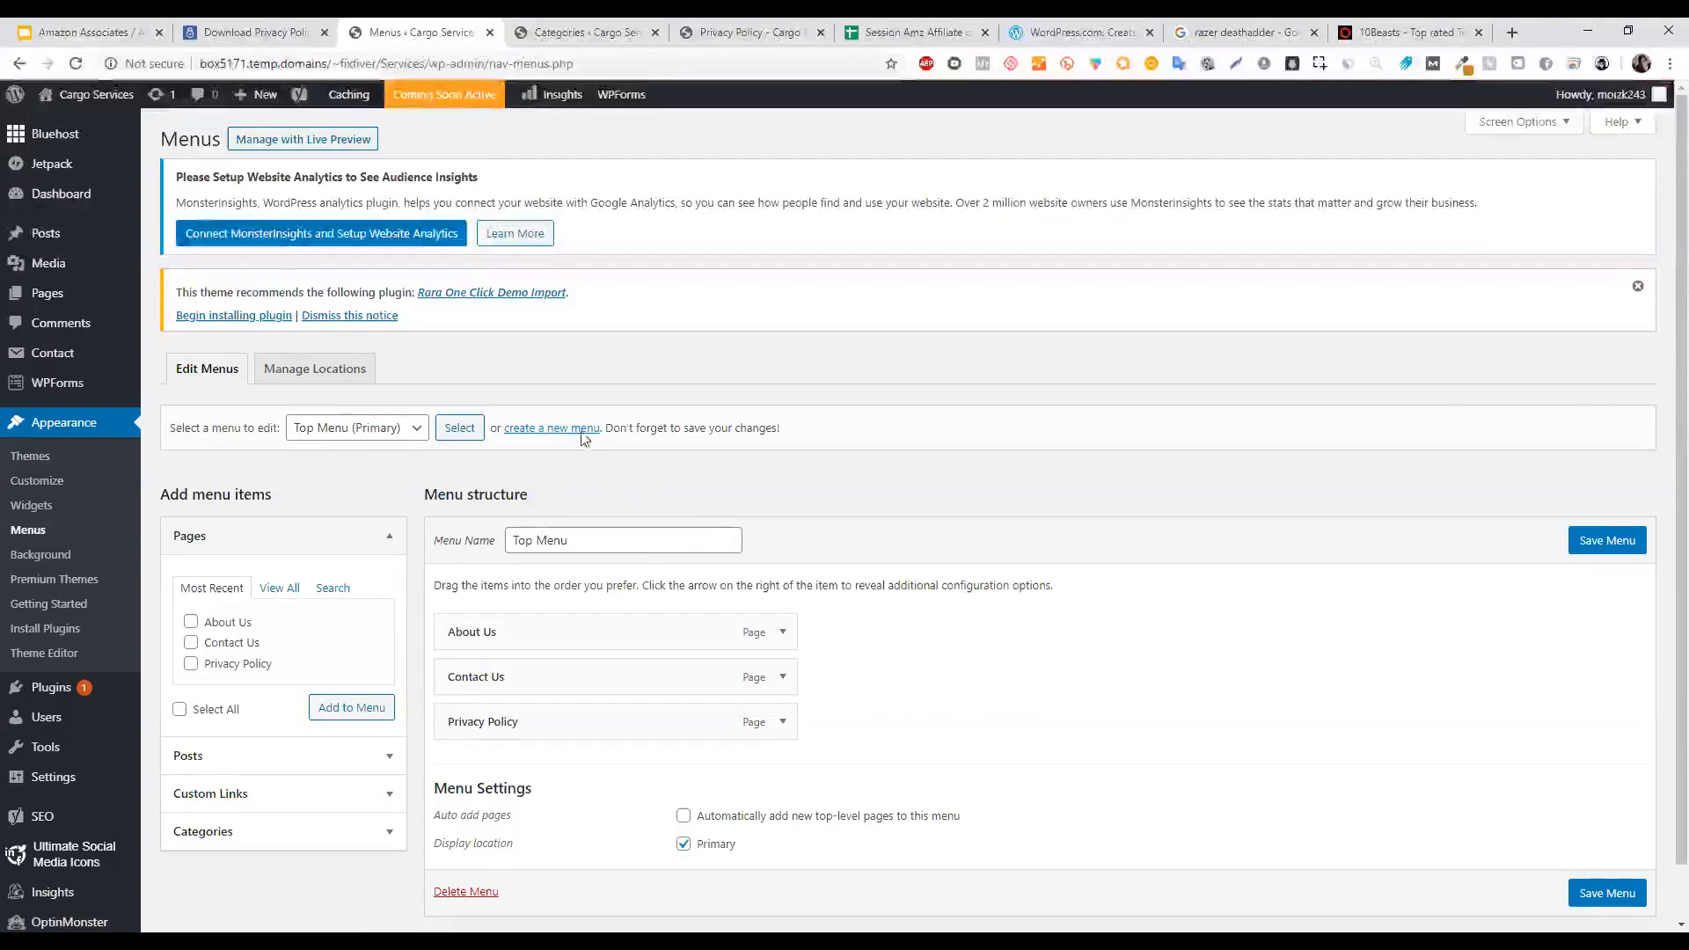
Look over the Top Menu name, leaving it unchanged, and the list of pages to add.
{"action": "scroll", "coordinate": [1645, 432], "scroll_direction": "down", "scroll_amount": 1}
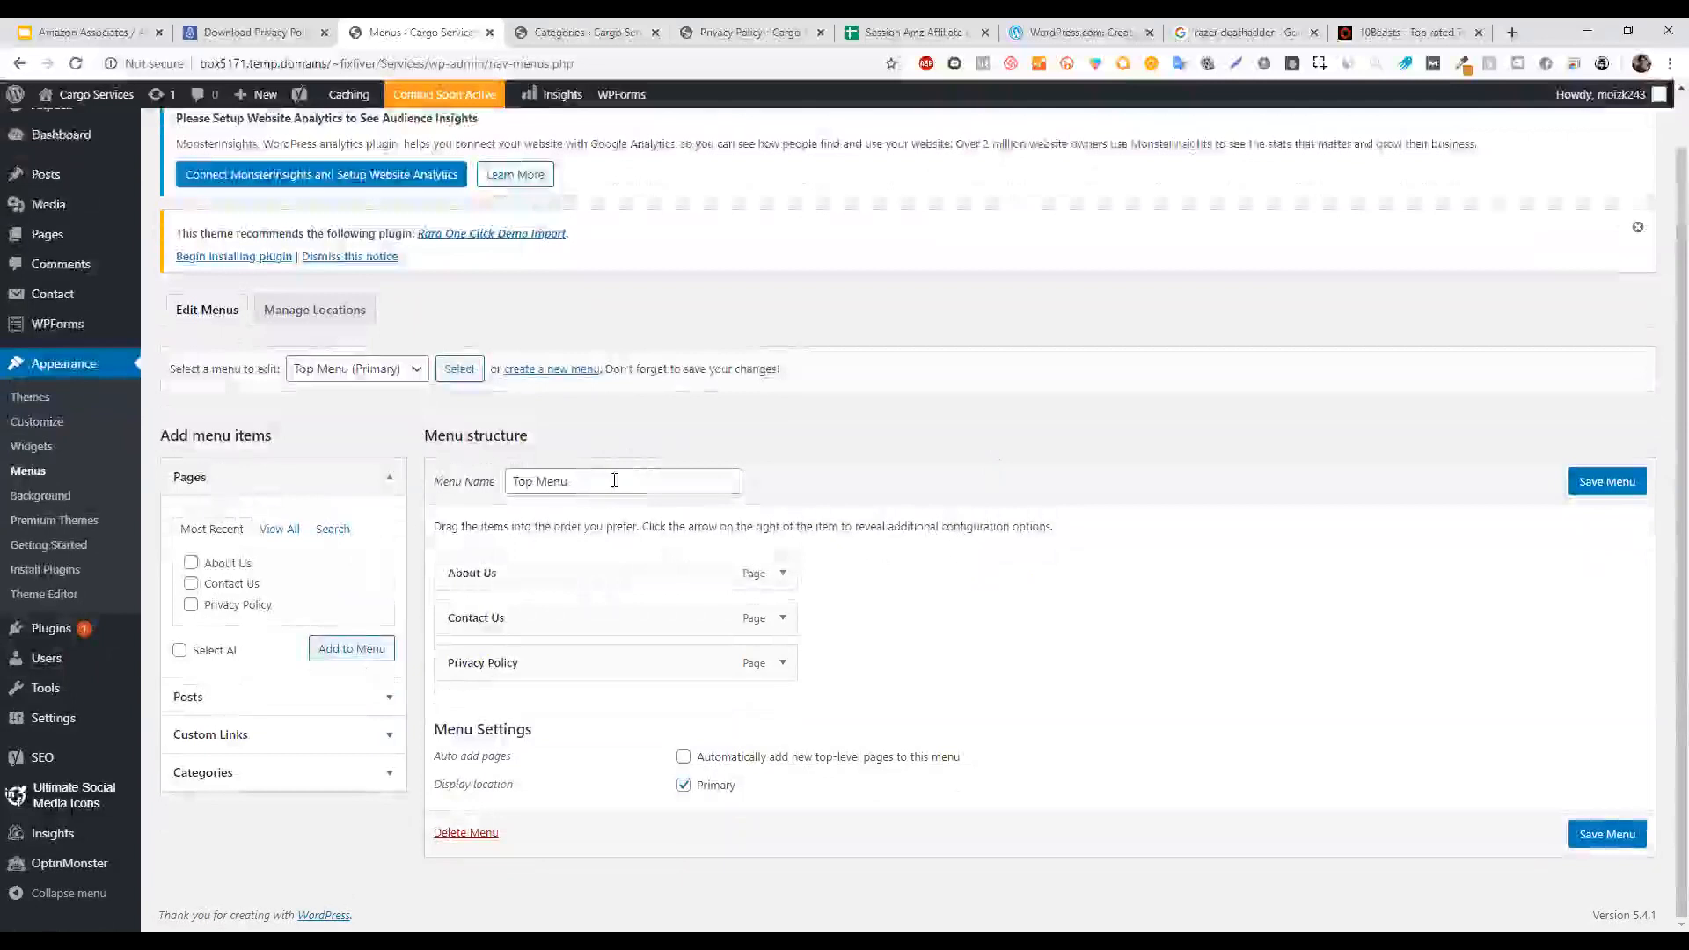
{"action": "triple_click", "coordinate": [614, 481]}
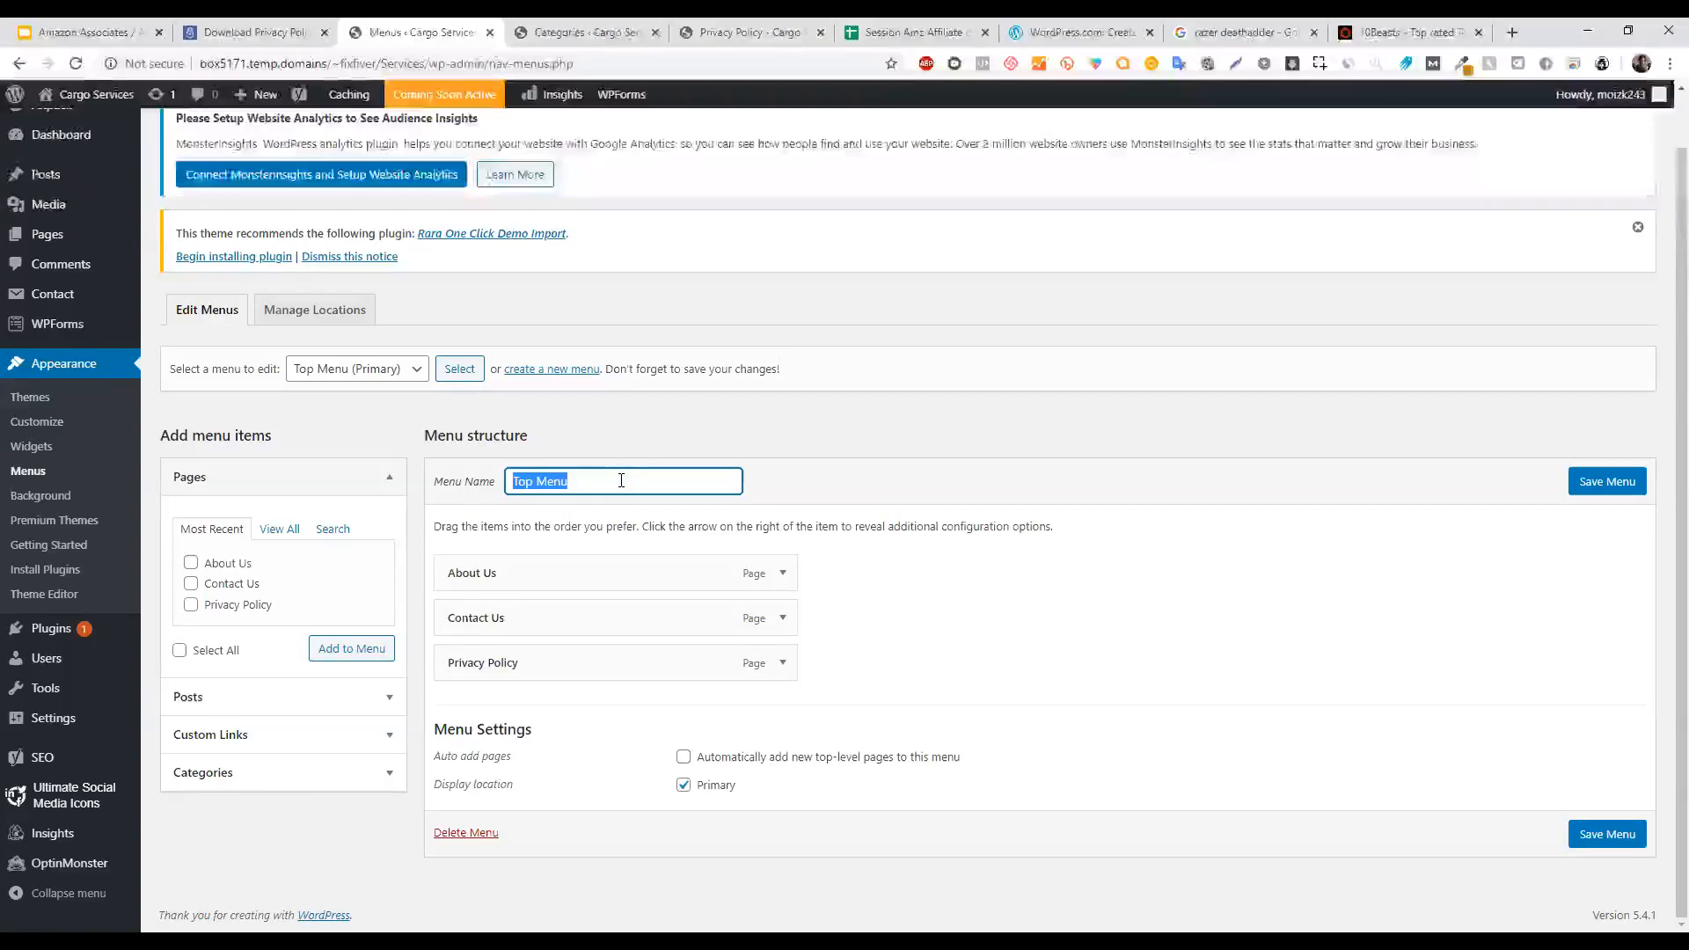
{"action": "left_click", "coordinate": [896, 440]}
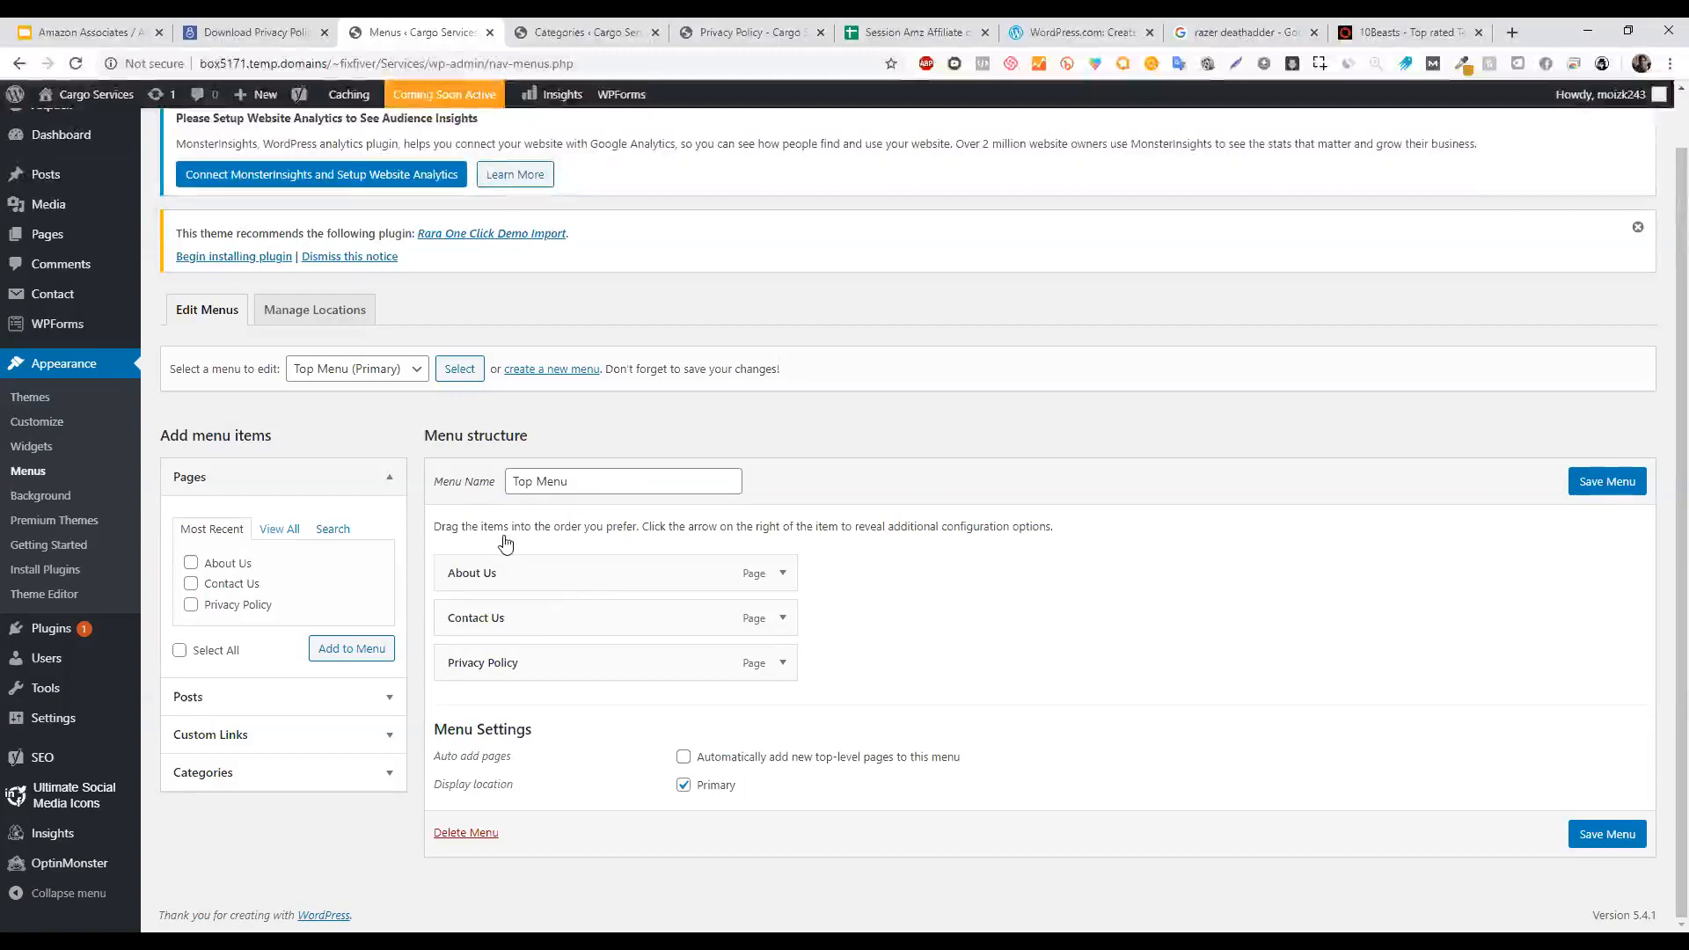
{"action": "left_click", "coordinate": [211, 530]}
{"action": "left_click", "coordinate": [191, 480]}
{"action": "left_click", "coordinate": [196, 480]}
{"action": "left_click", "coordinate": [199, 484]}
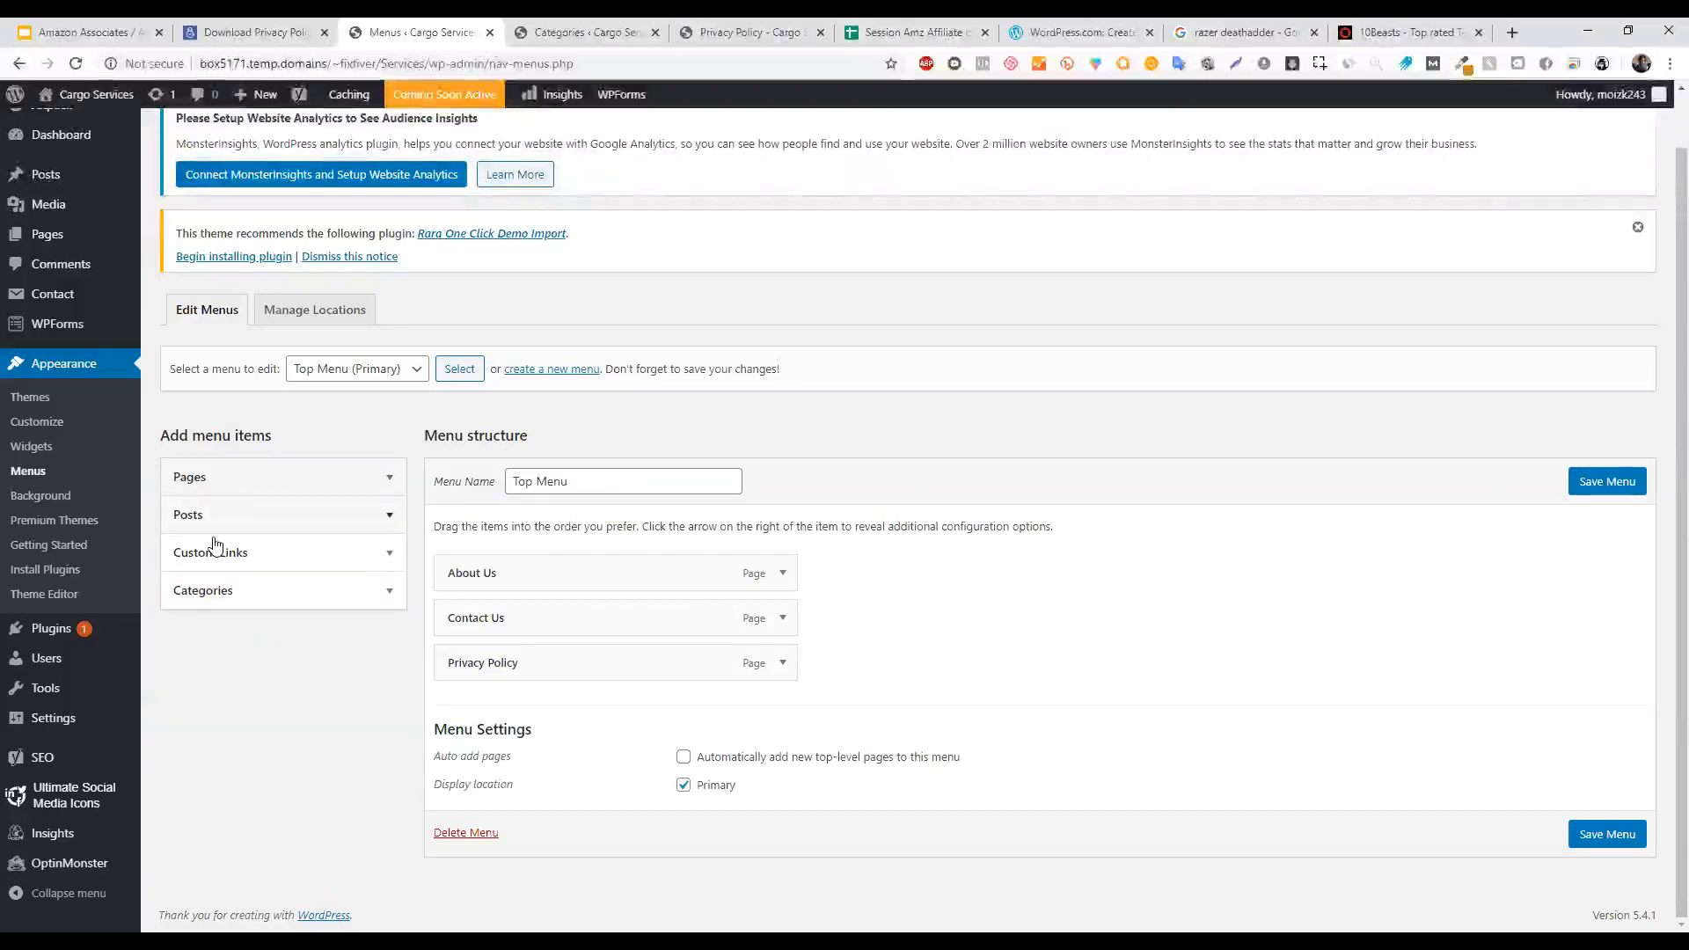
Add the air-mattress, foam-mattress and twin-mattress categories to the Top Menu.
{"action": "left_click", "coordinate": [245, 600]}
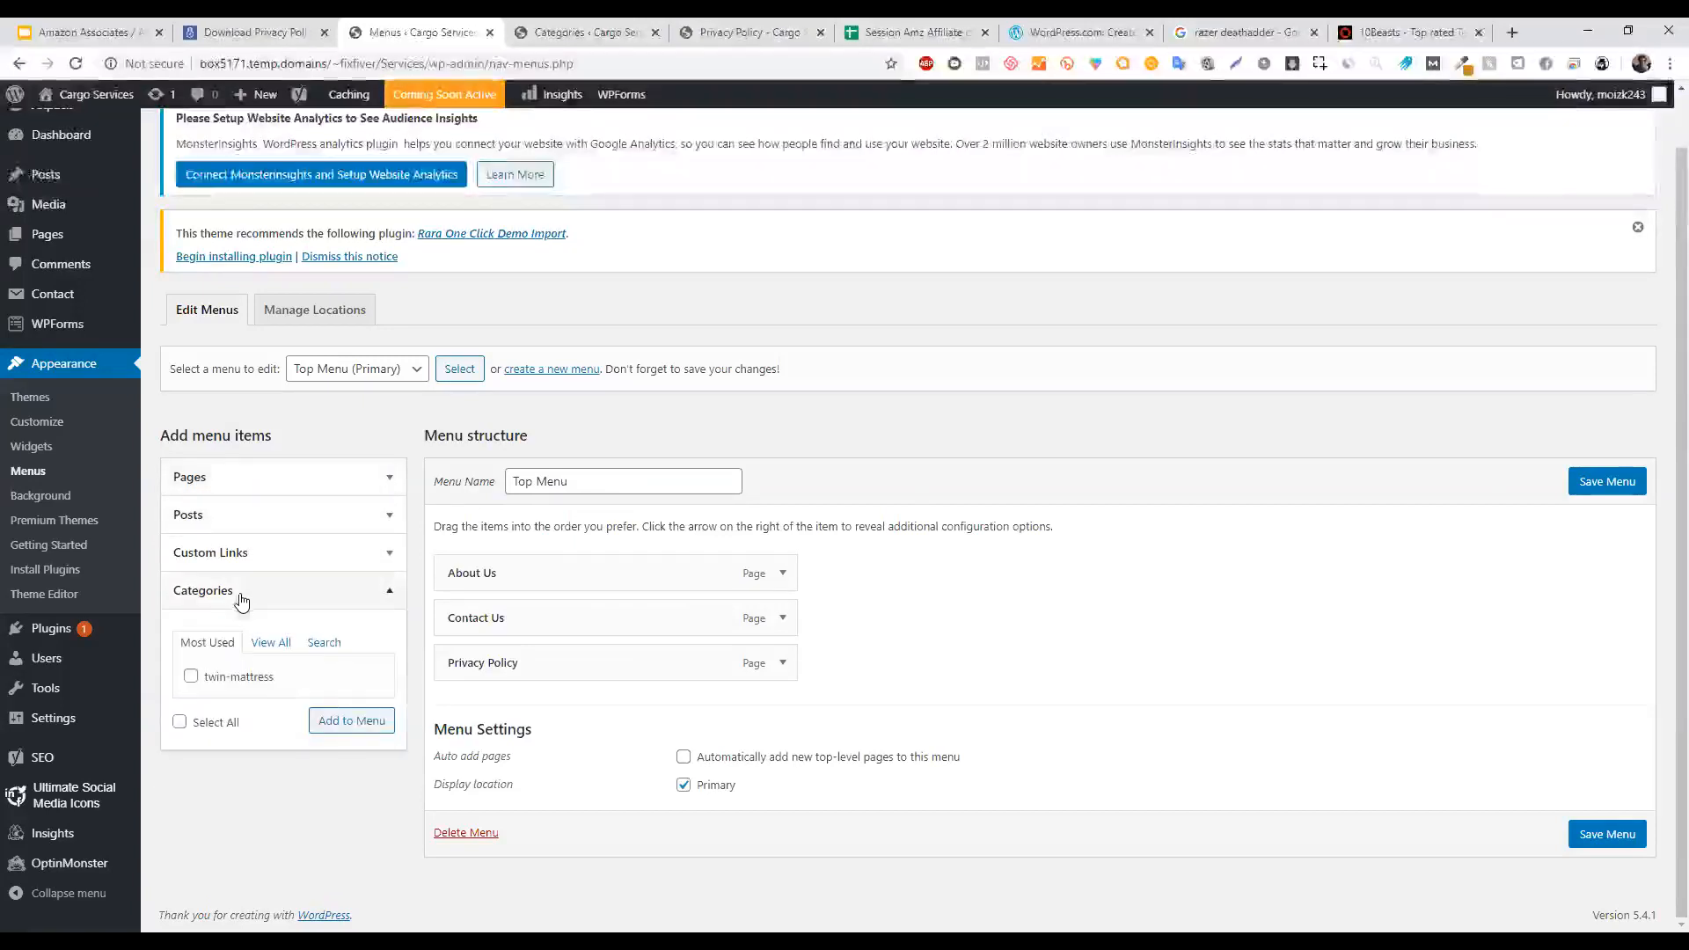
{"action": "left_click", "coordinate": [269, 642]}
{"action": "left_click", "coordinate": [219, 678]}
{"action": "left_click", "coordinate": [226, 697]}
{"action": "left_click", "coordinate": [226, 718]}
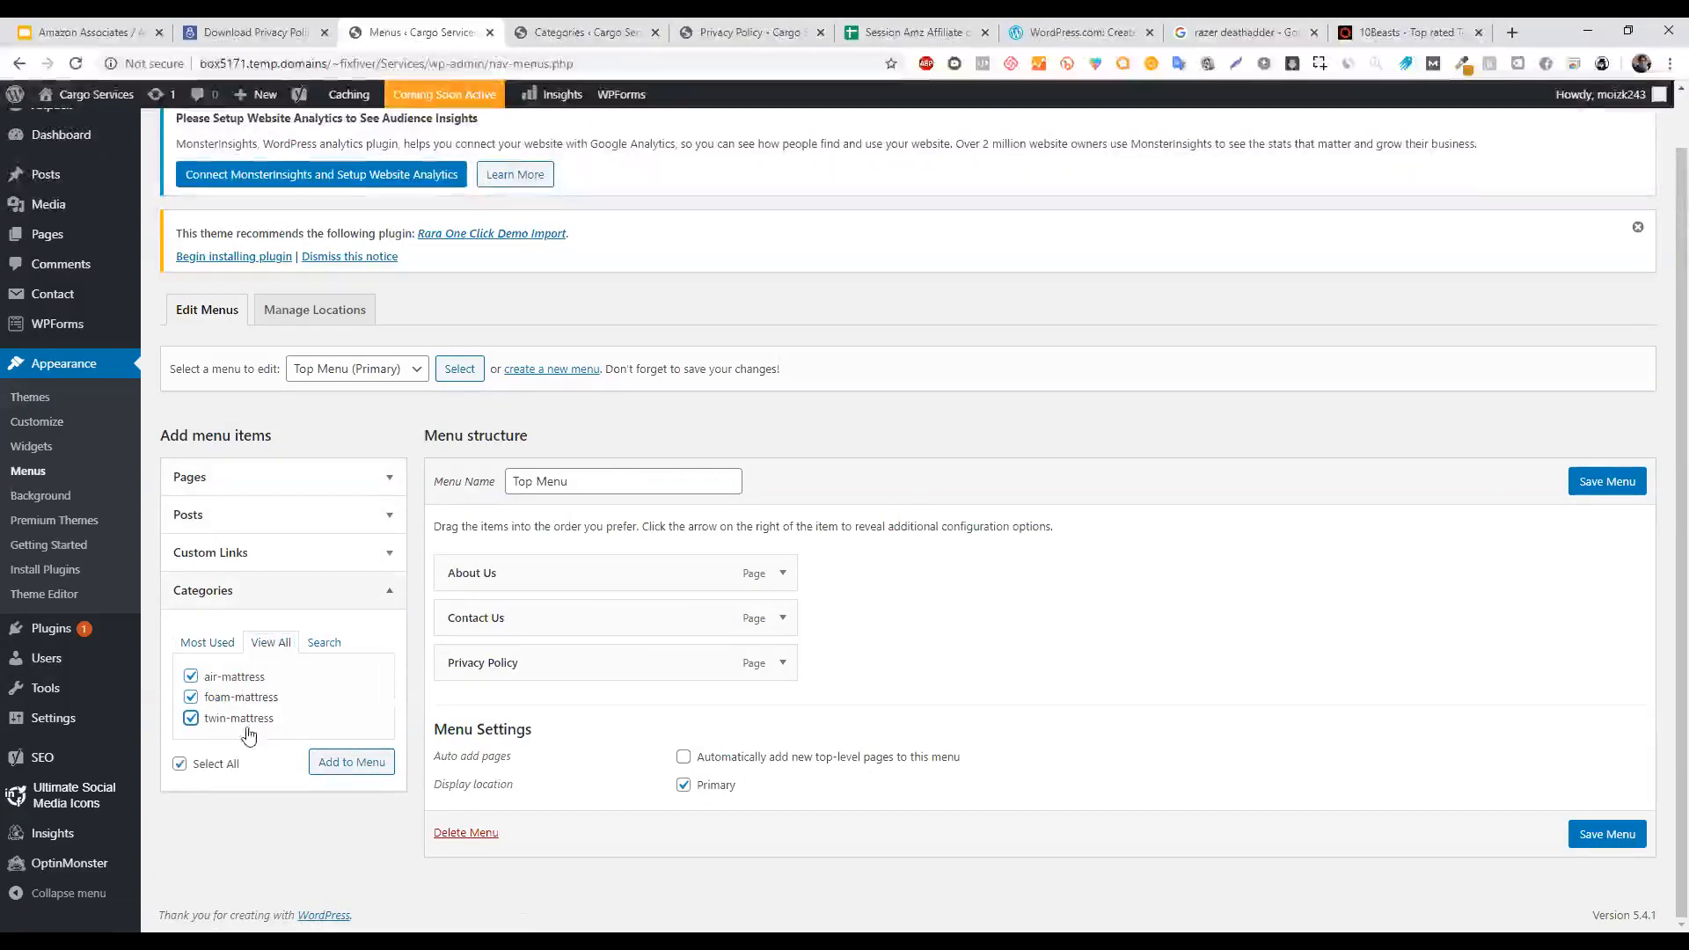
{"action": "left_click", "coordinate": [332, 765]}
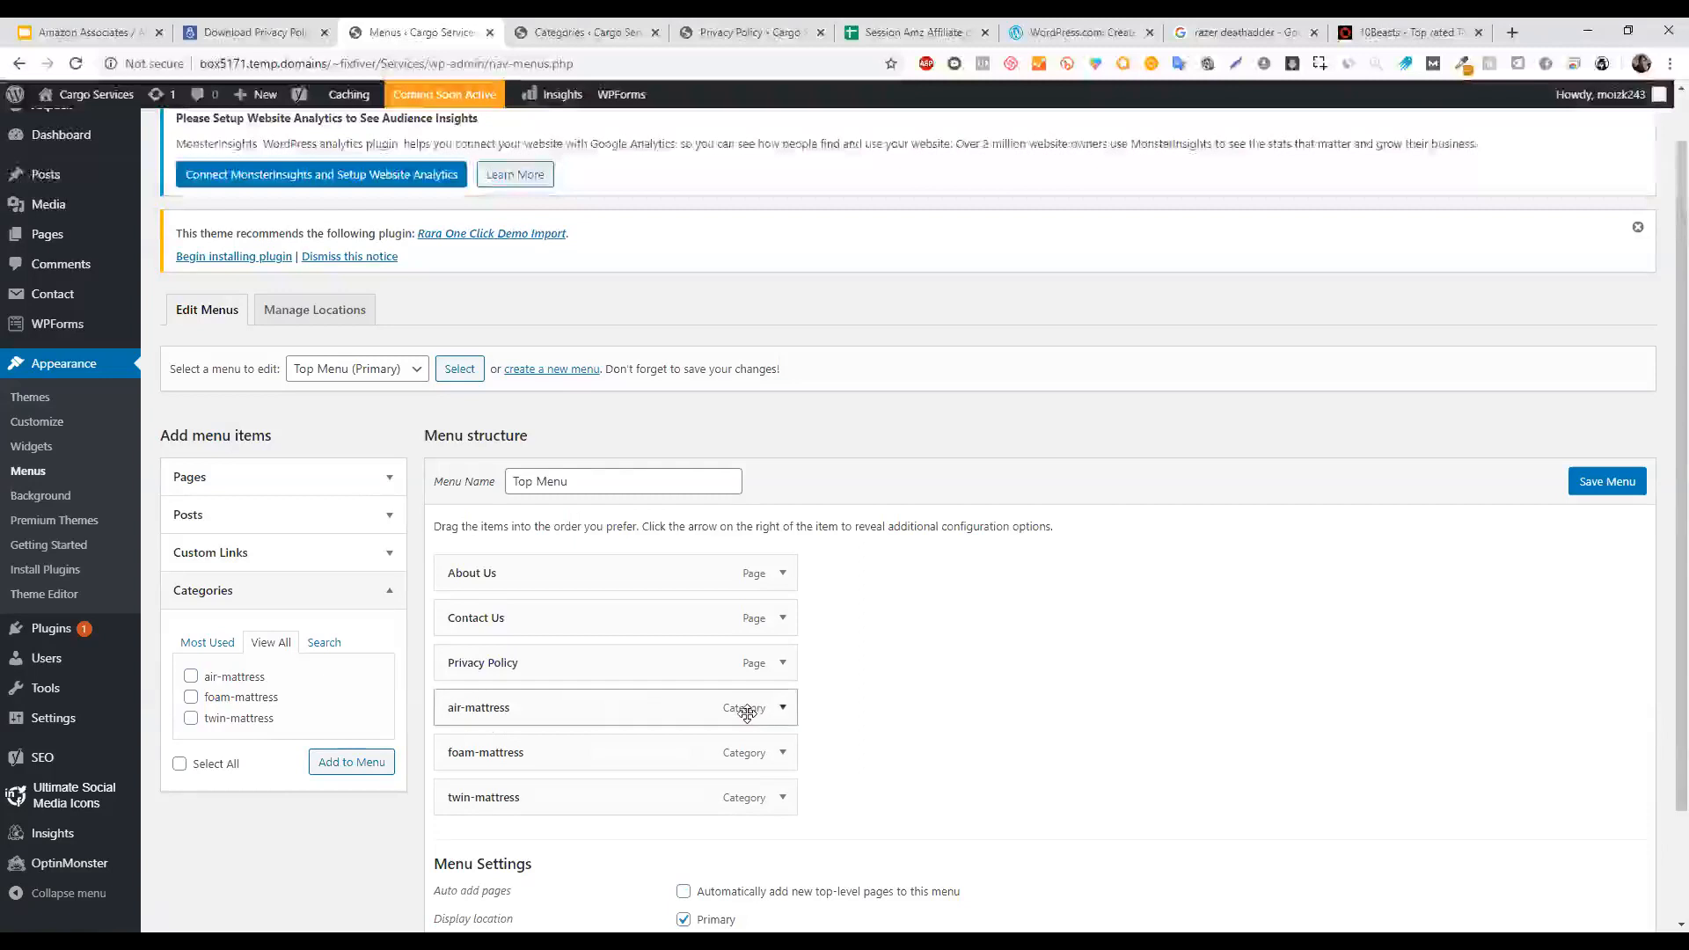
Change the air-mattress menu item's navigation label to 'Air Mattress'.
{"action": "left_click", "coordinate": [780, 711]}
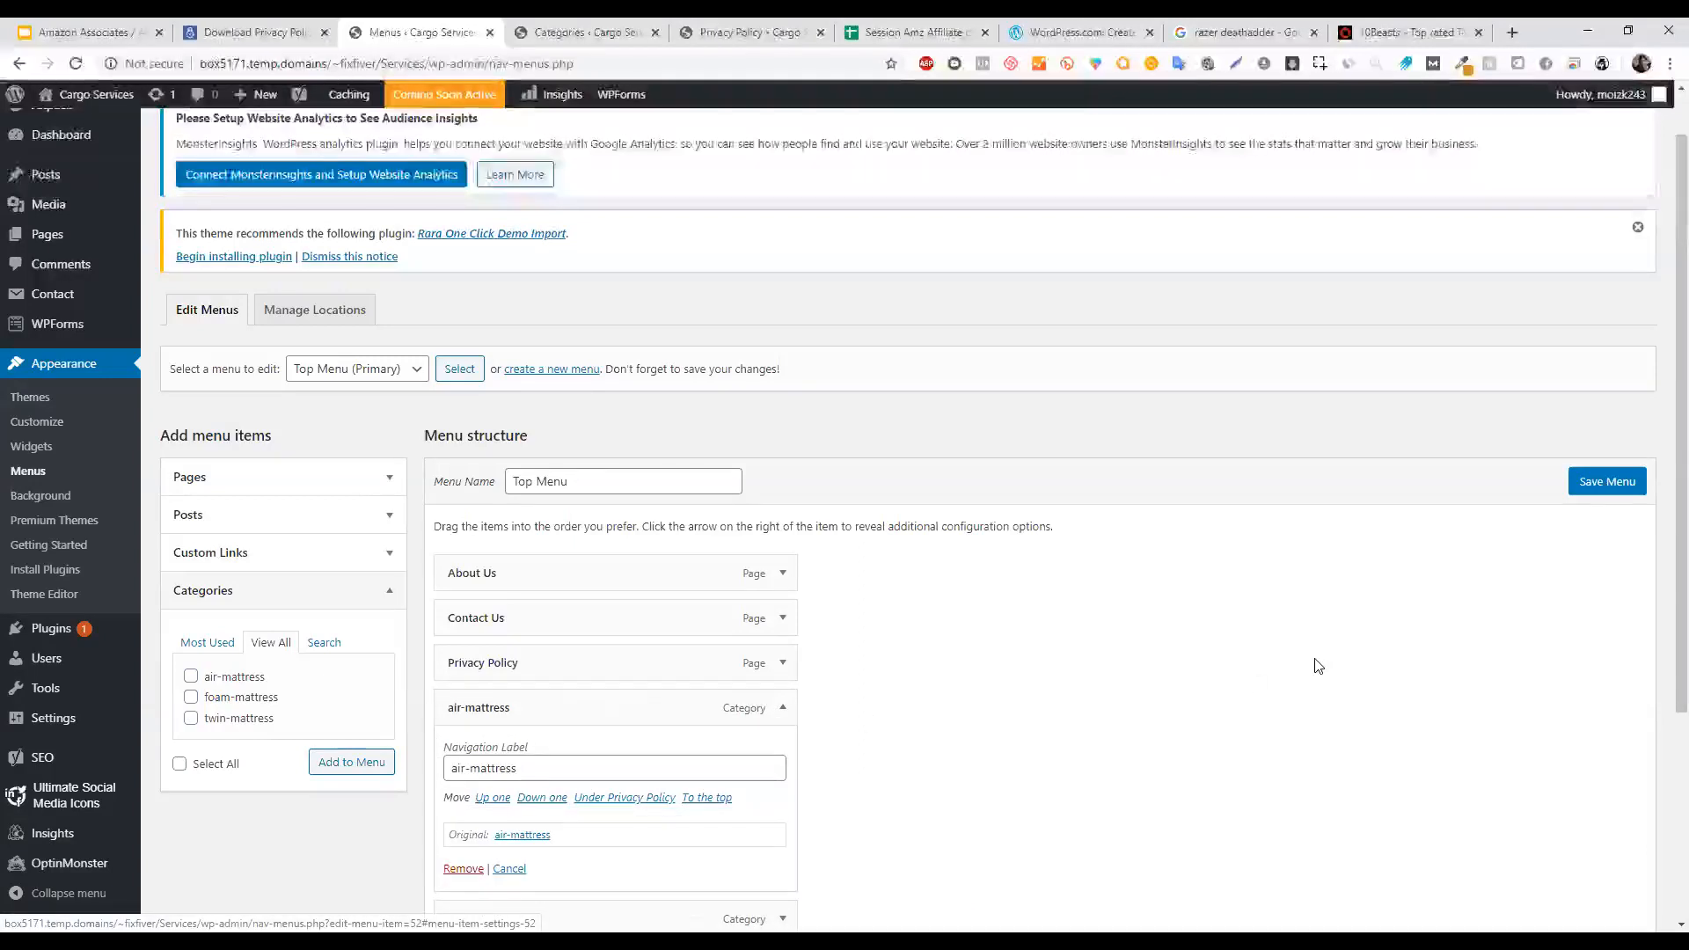
{"action": "scroll", "coordinate": [513, 676], "scroll_direction": "down", "scroll_amount": 1}
{"action": "left_click", "coordinate": [470, 679]}
{"action": "key", "text": "BackSpace"}
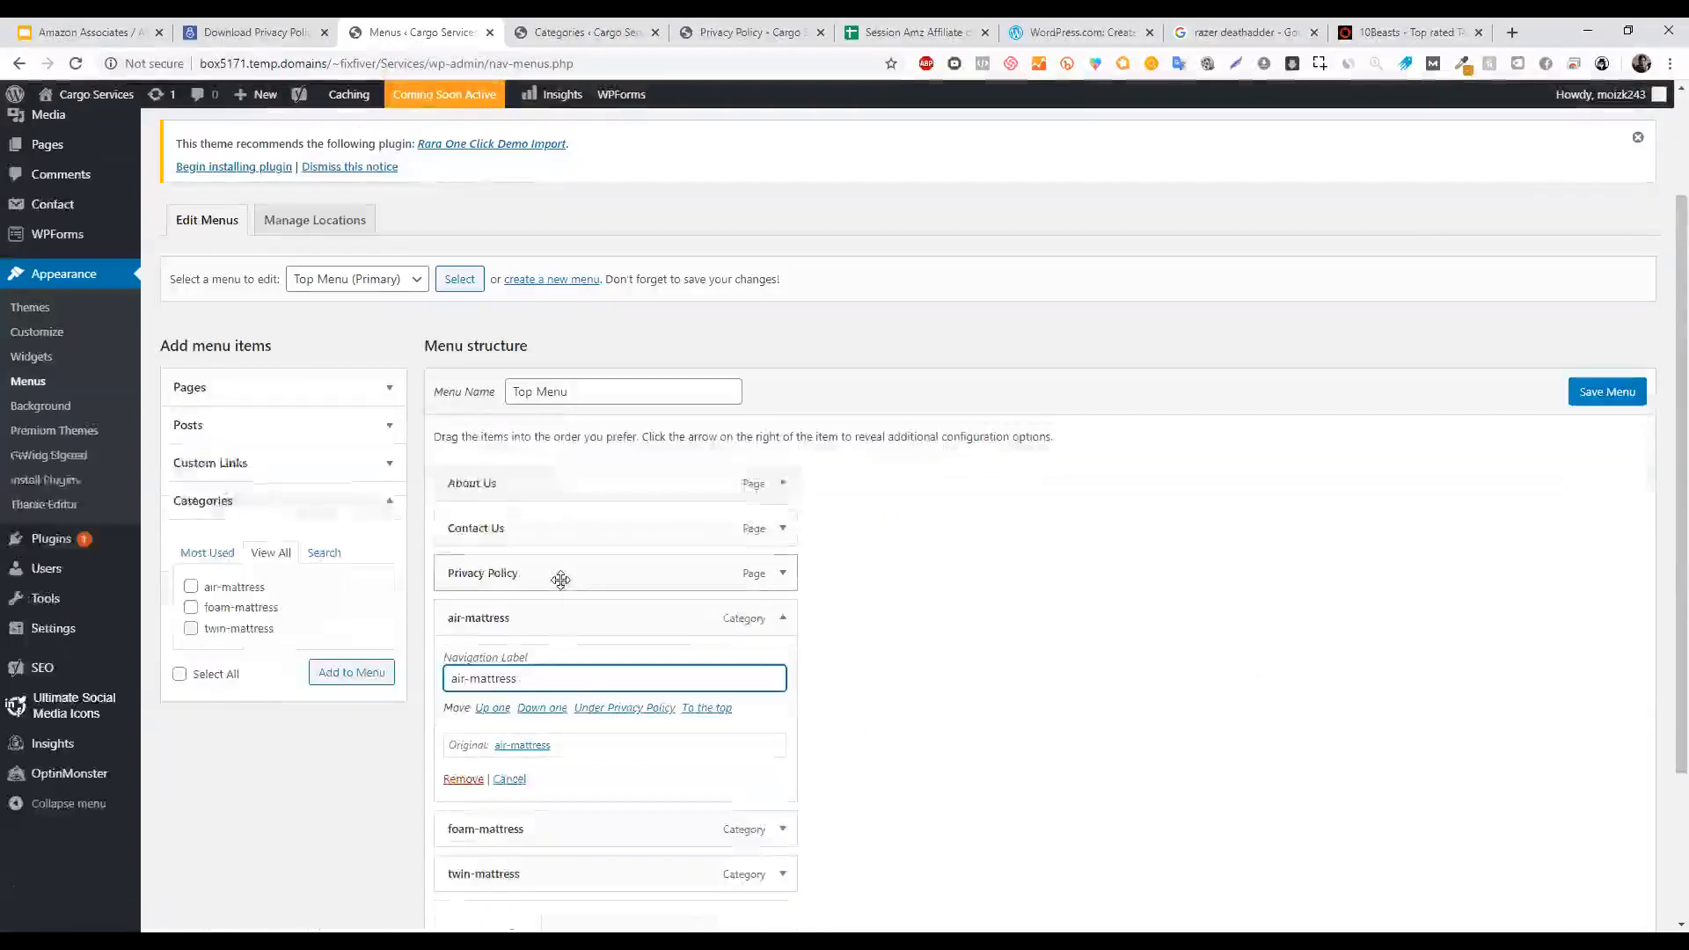
{"action": "key", "text": "BackSpace"}
{"action": "type", "text": "Air"}
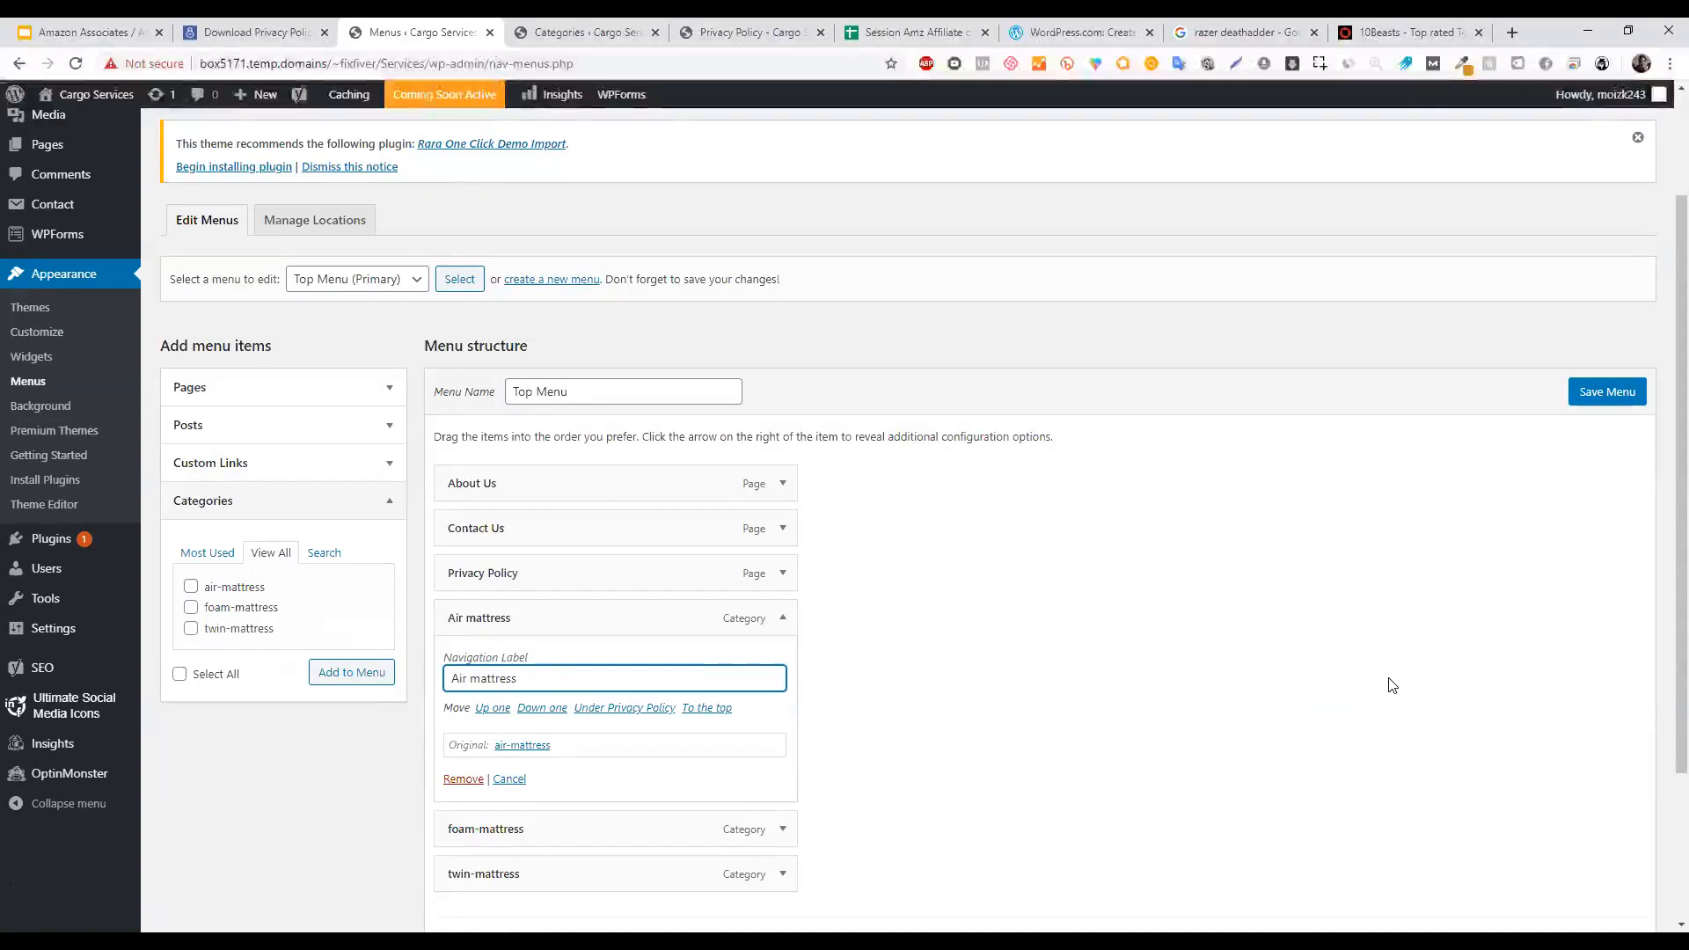
{"action": "key", "text": "BackSpace"}
{"action": "type", "text": "M"}
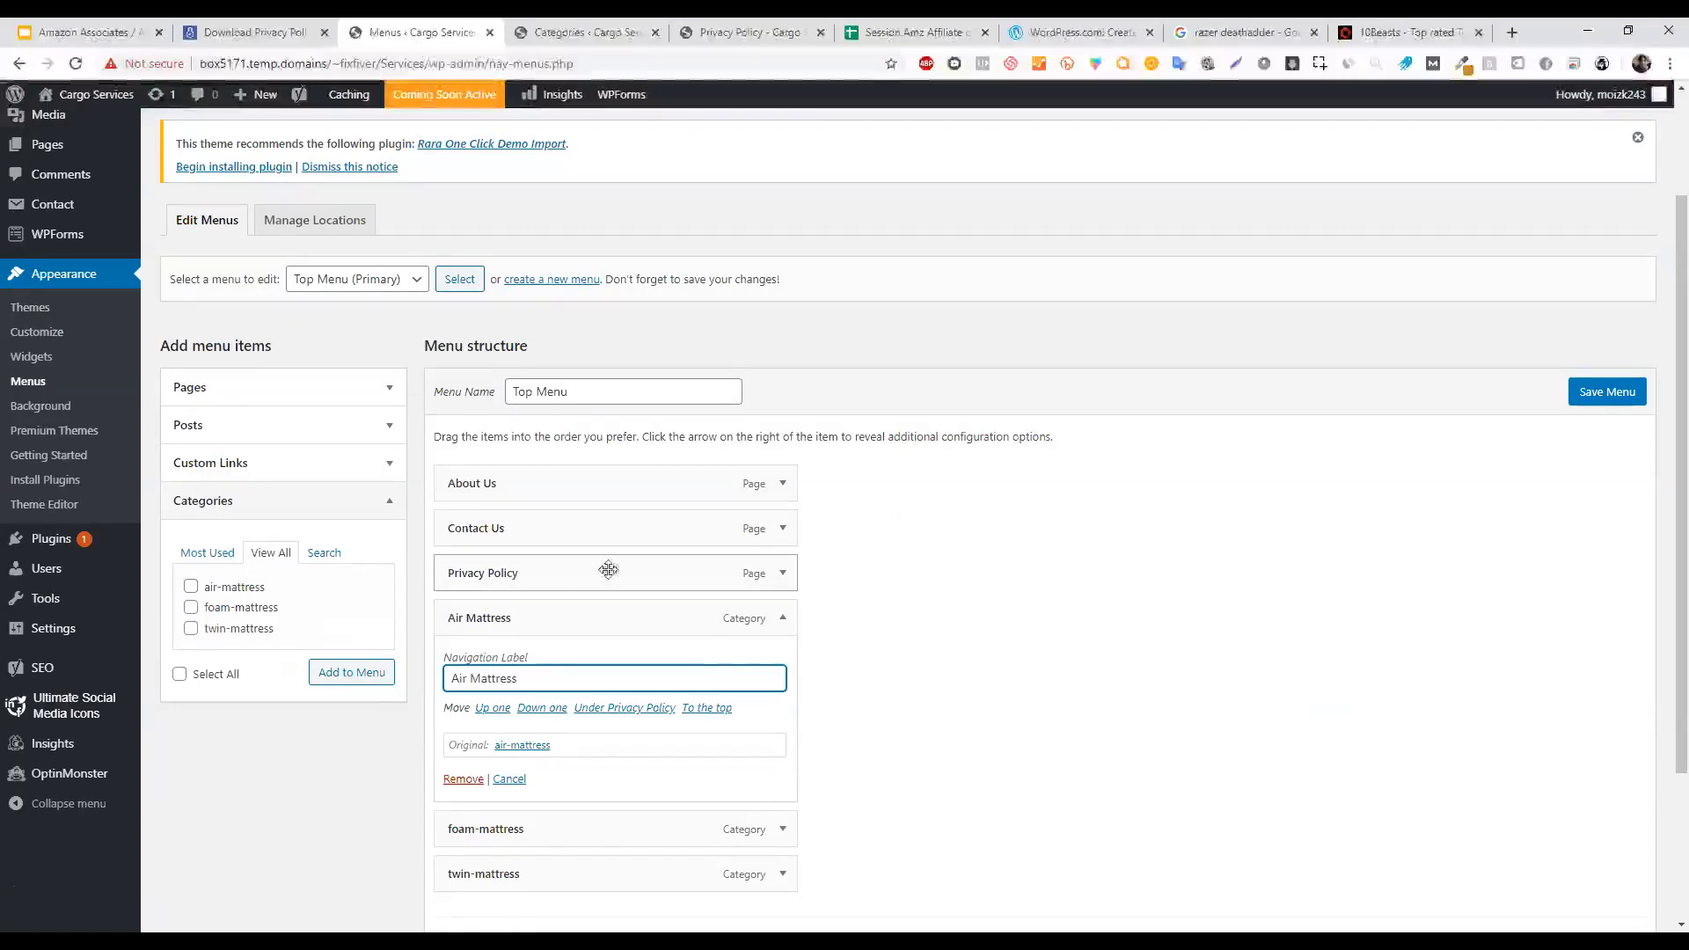
{"action": "left_click", "coordinate": [869, 739]}
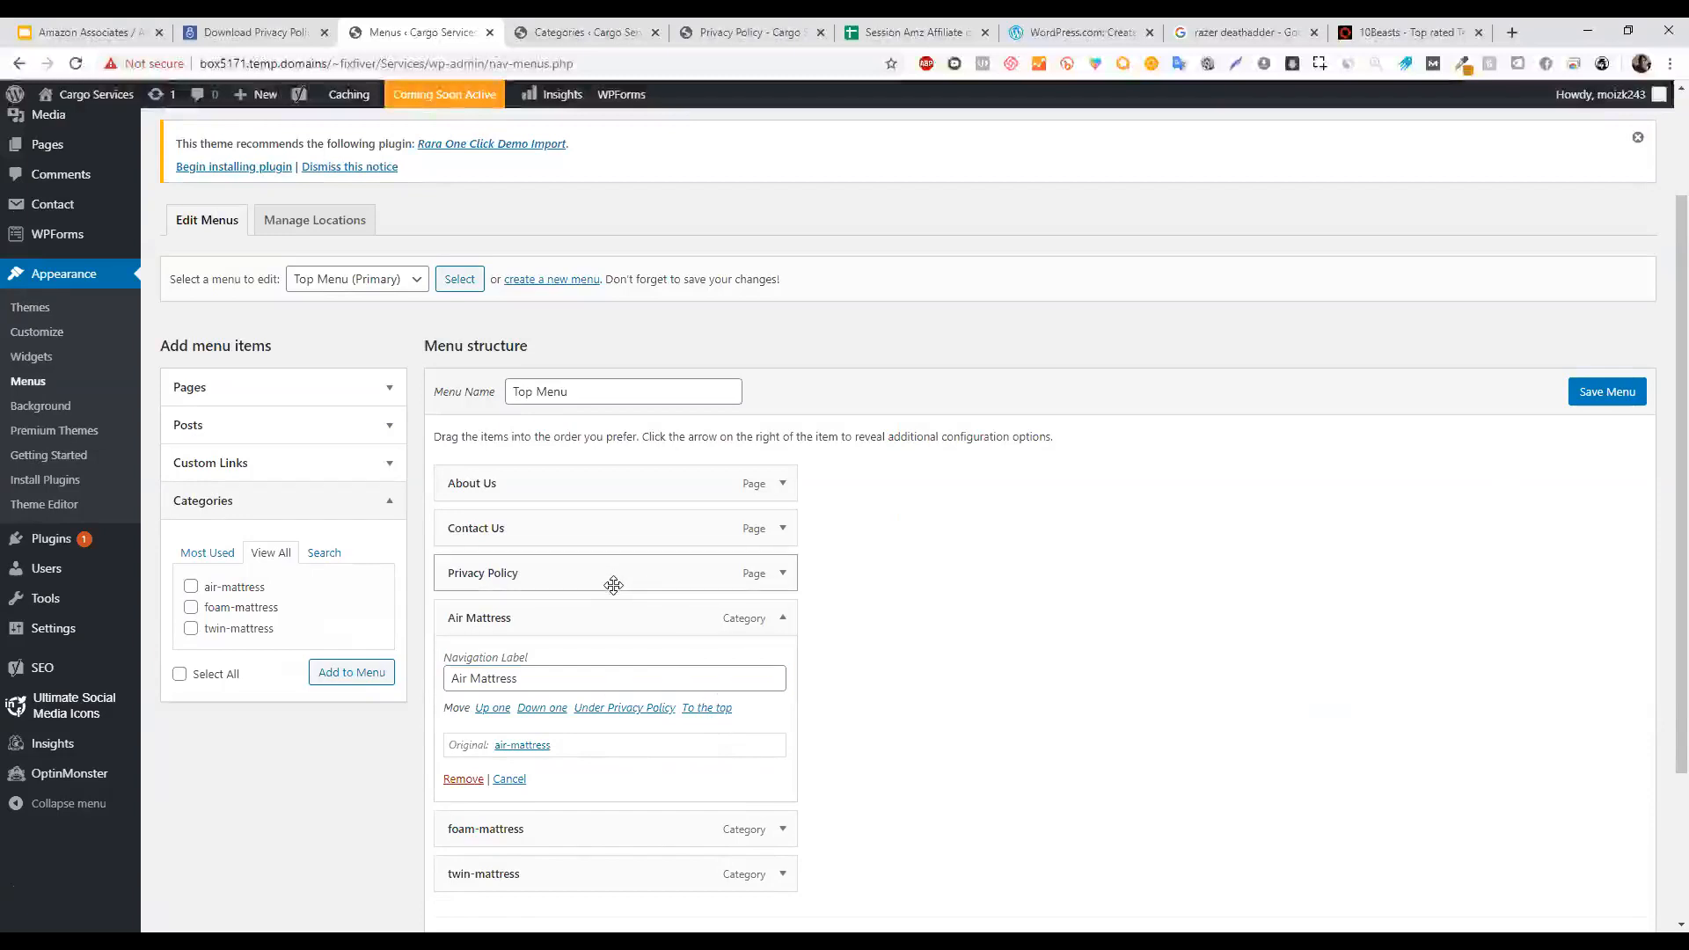
{"action": "scroll", "coordinate": [1663, 554], "scroll_direction": "down", "scroll_amount": 3}
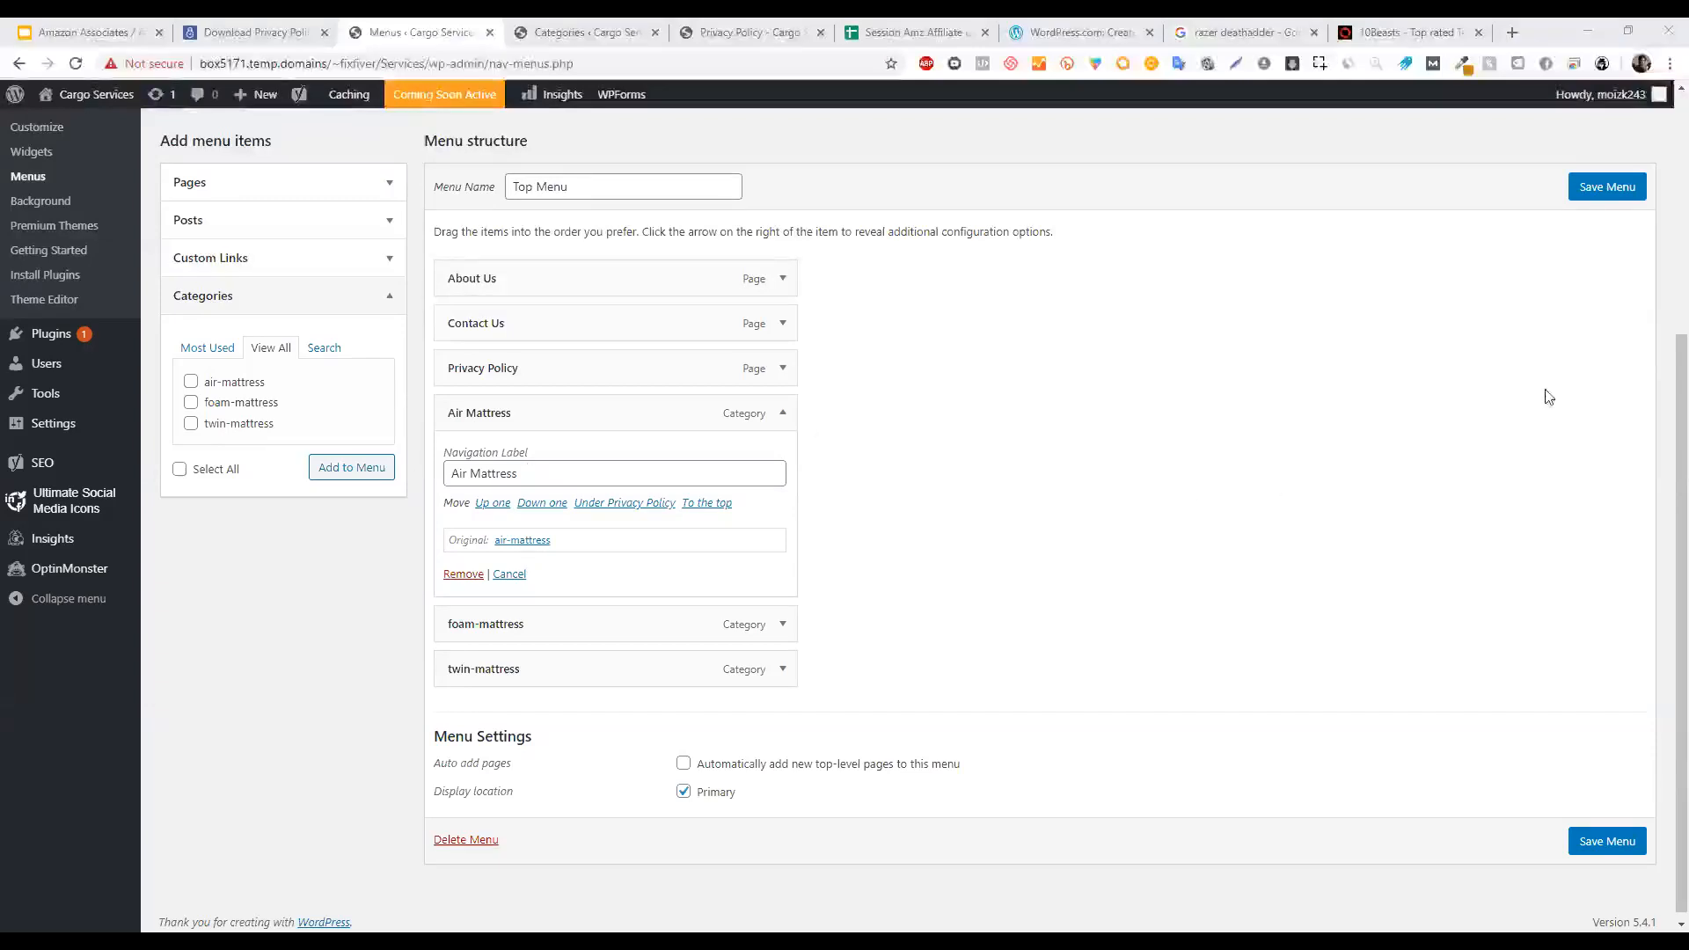
Save the Top Menu and reload the site preview to see the new category items.
{"action": "left_click", "coordinate": [1606, 195]}
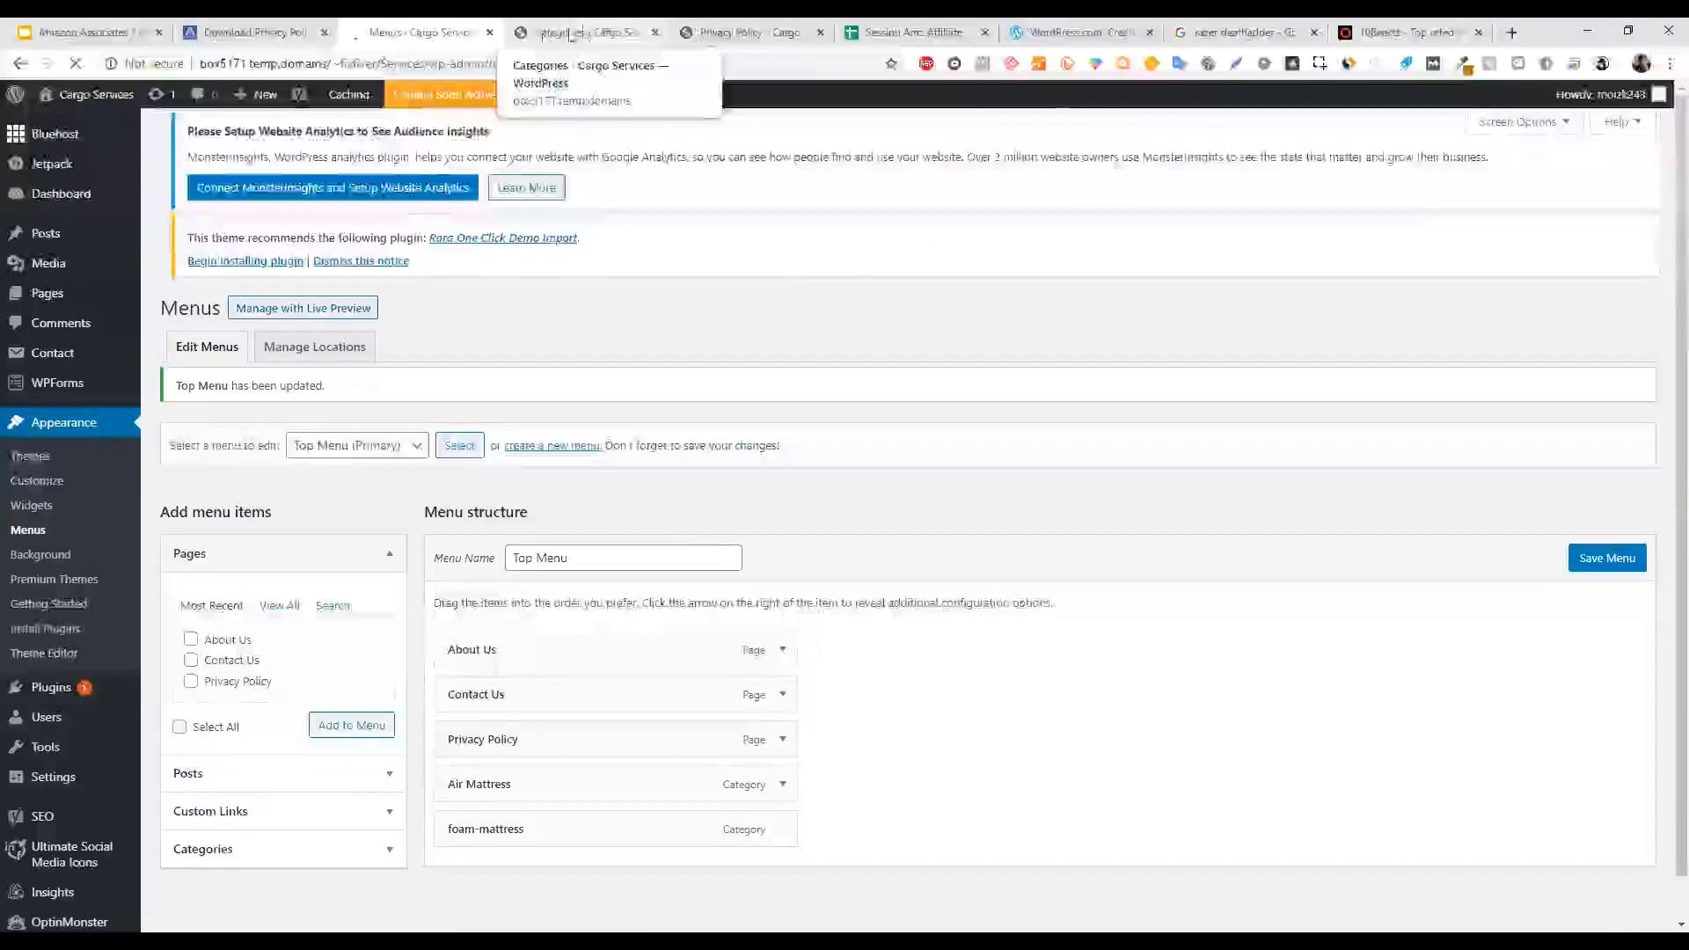
{"action": "left_click", "coordinate": [572, 33]}
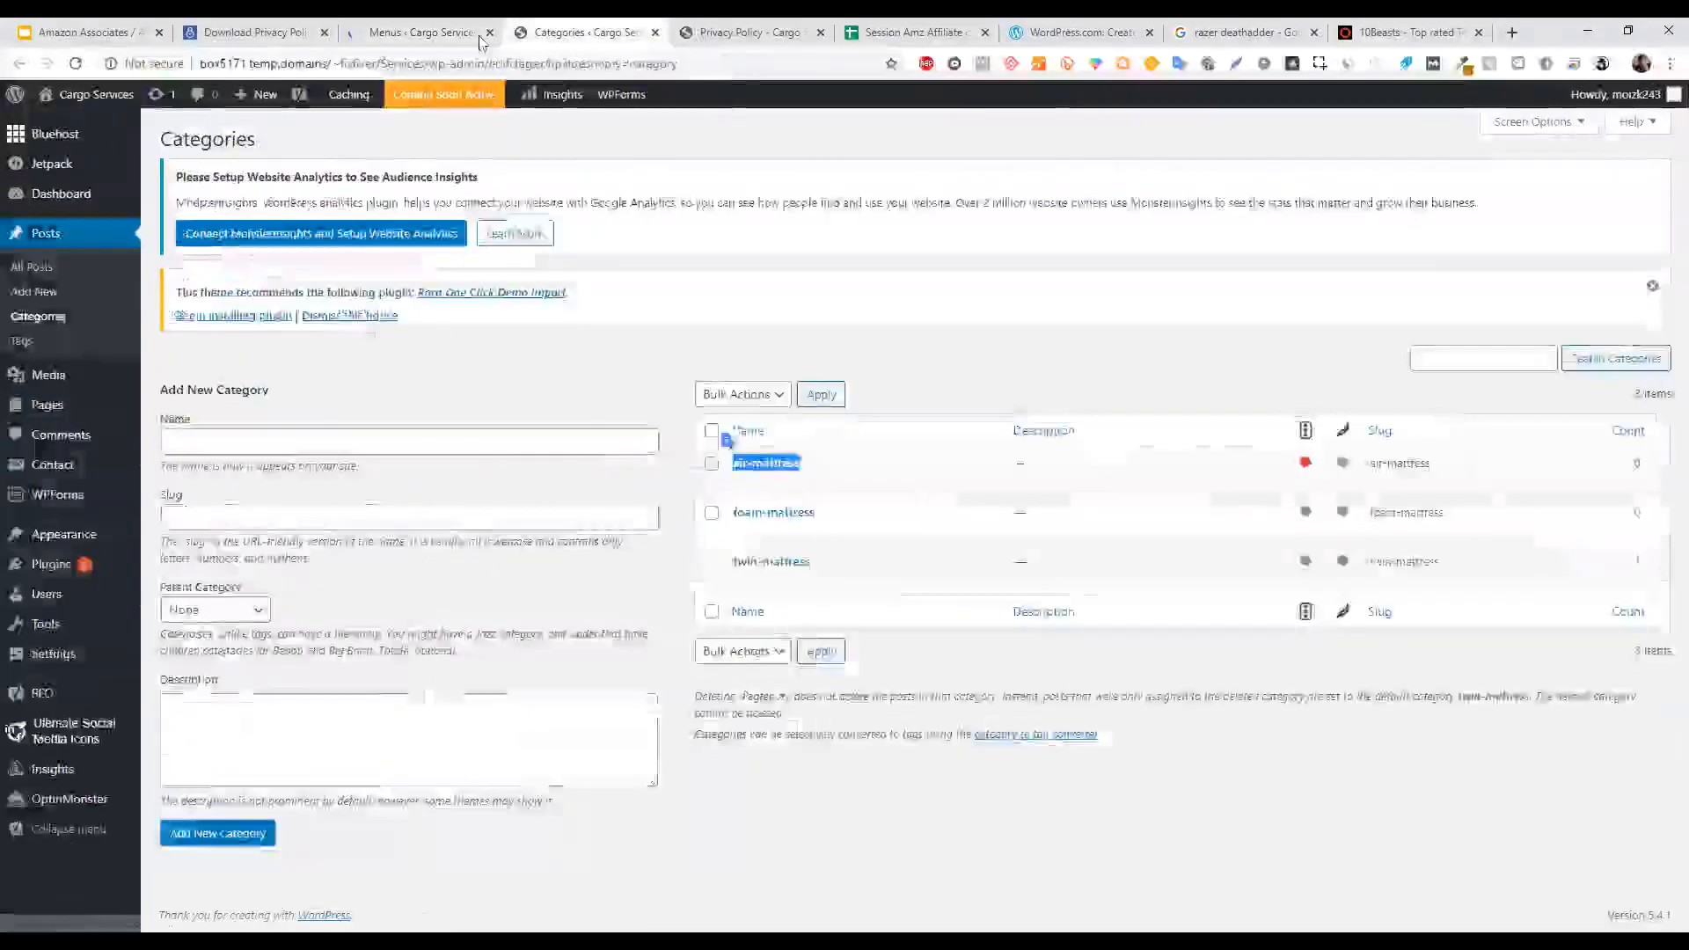
{"action": "key", "text": "ctrl+Tab"}
{"action": "left_click", "coordinate": [75, 63]}
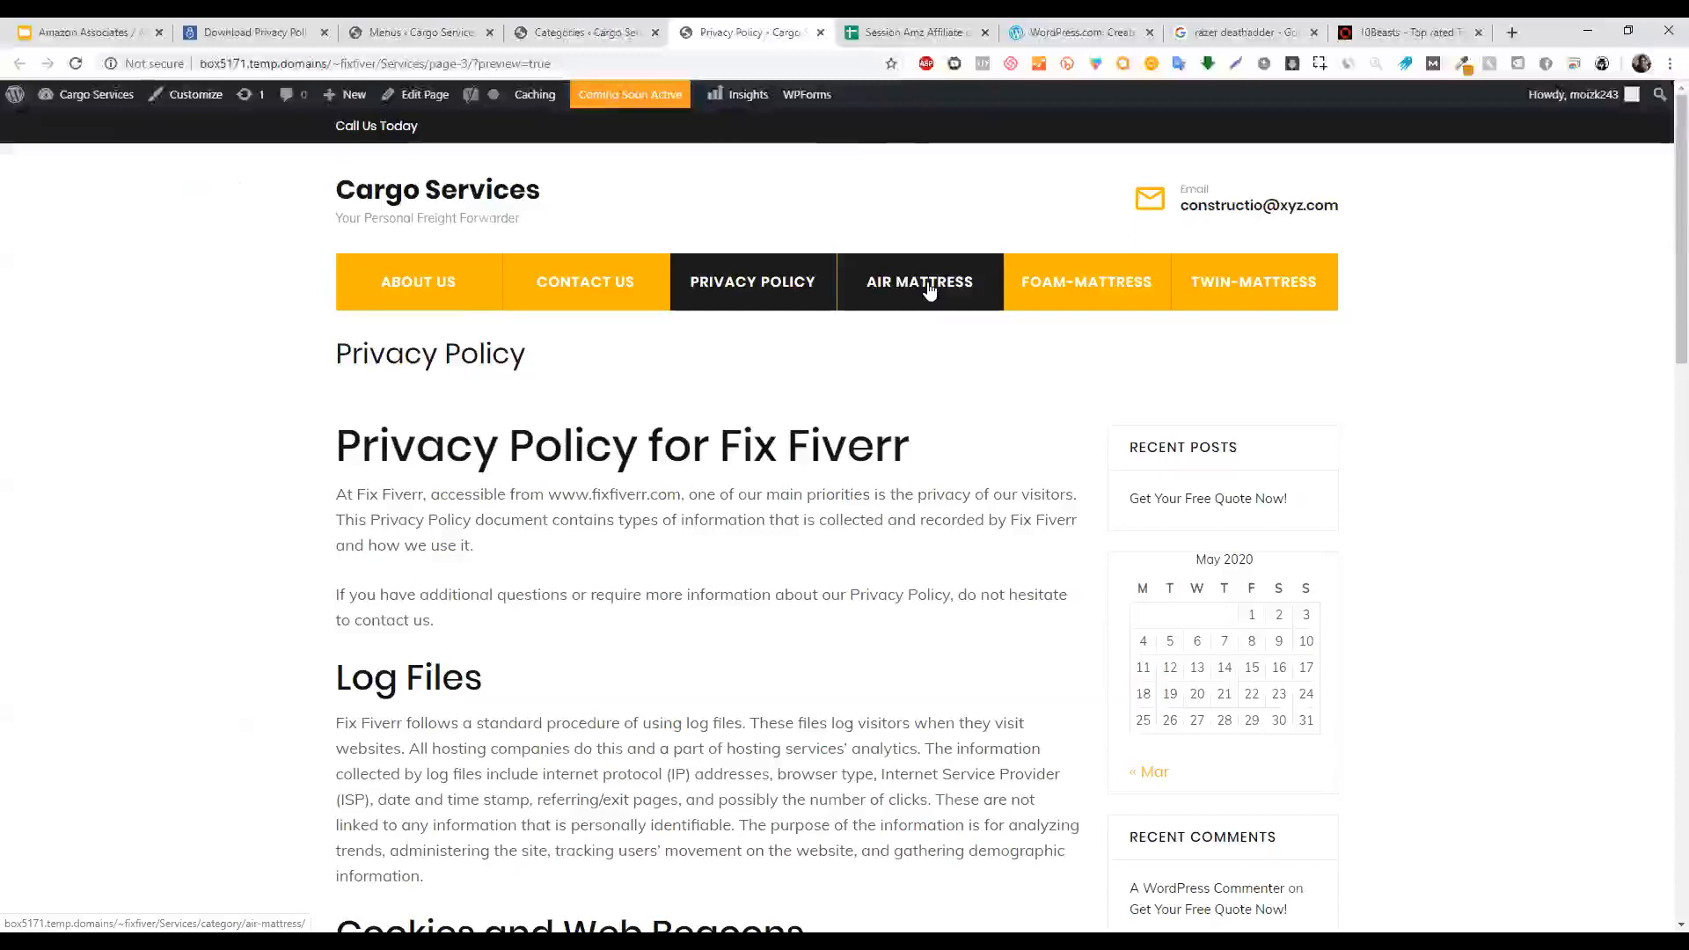
Glance at the categories admin page, then return to the menu editor.
{"action": "left_click", "coordinate": [585, 32]}
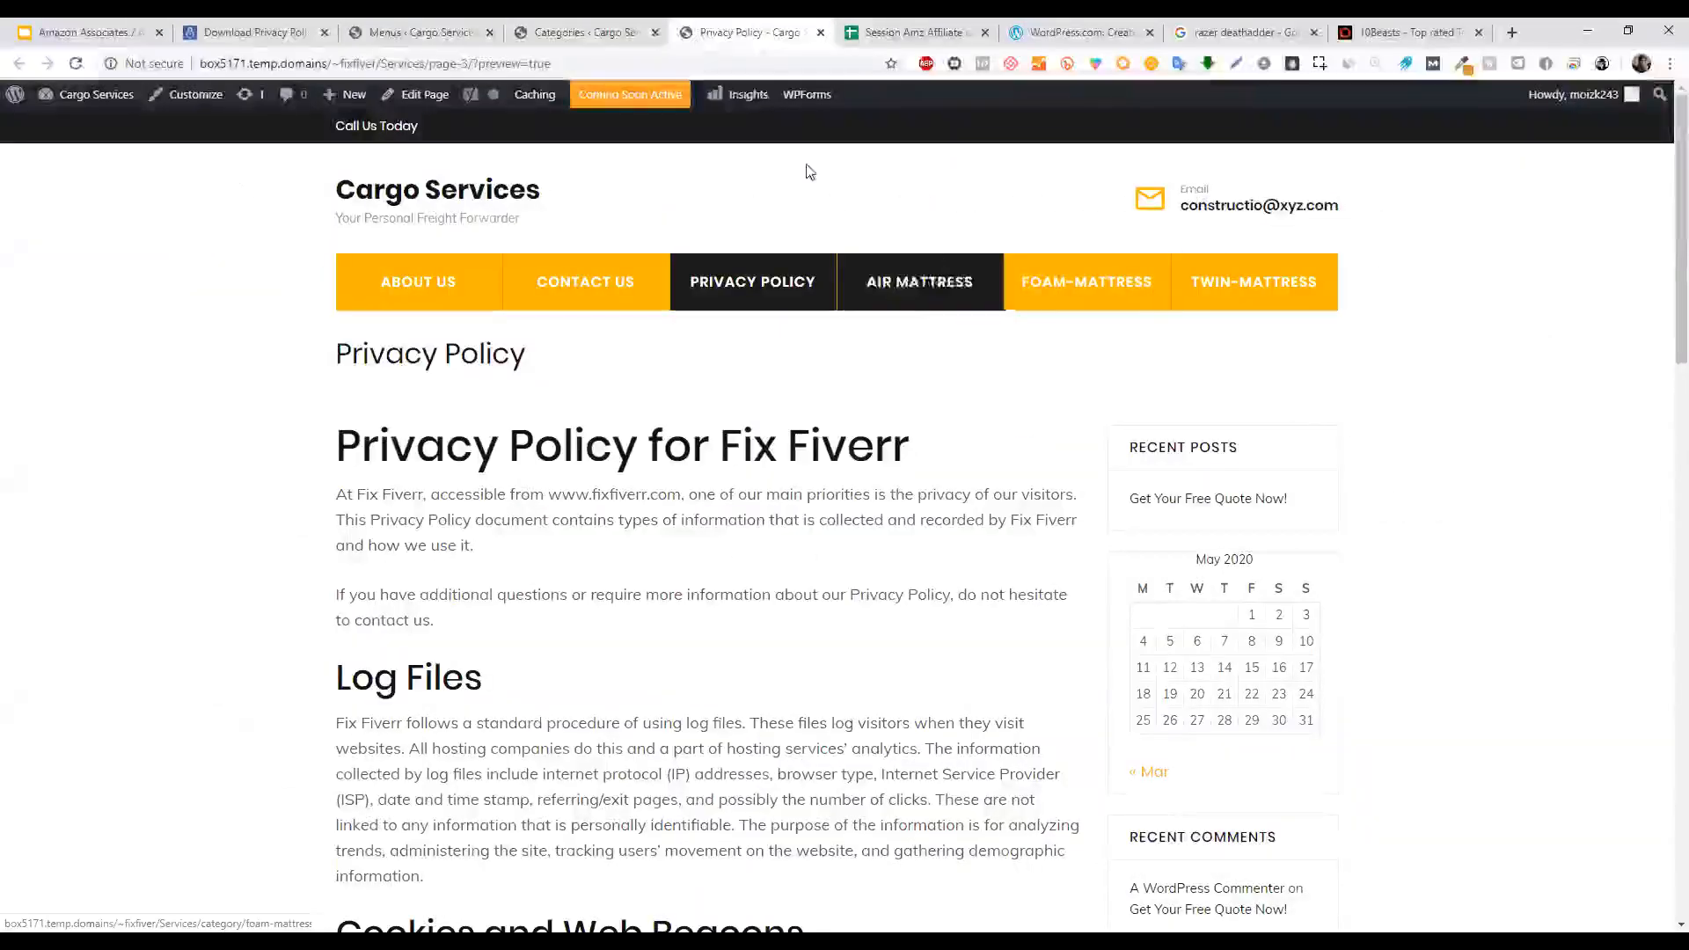
{"action": "left_click", "coordinate": [609, 28]}
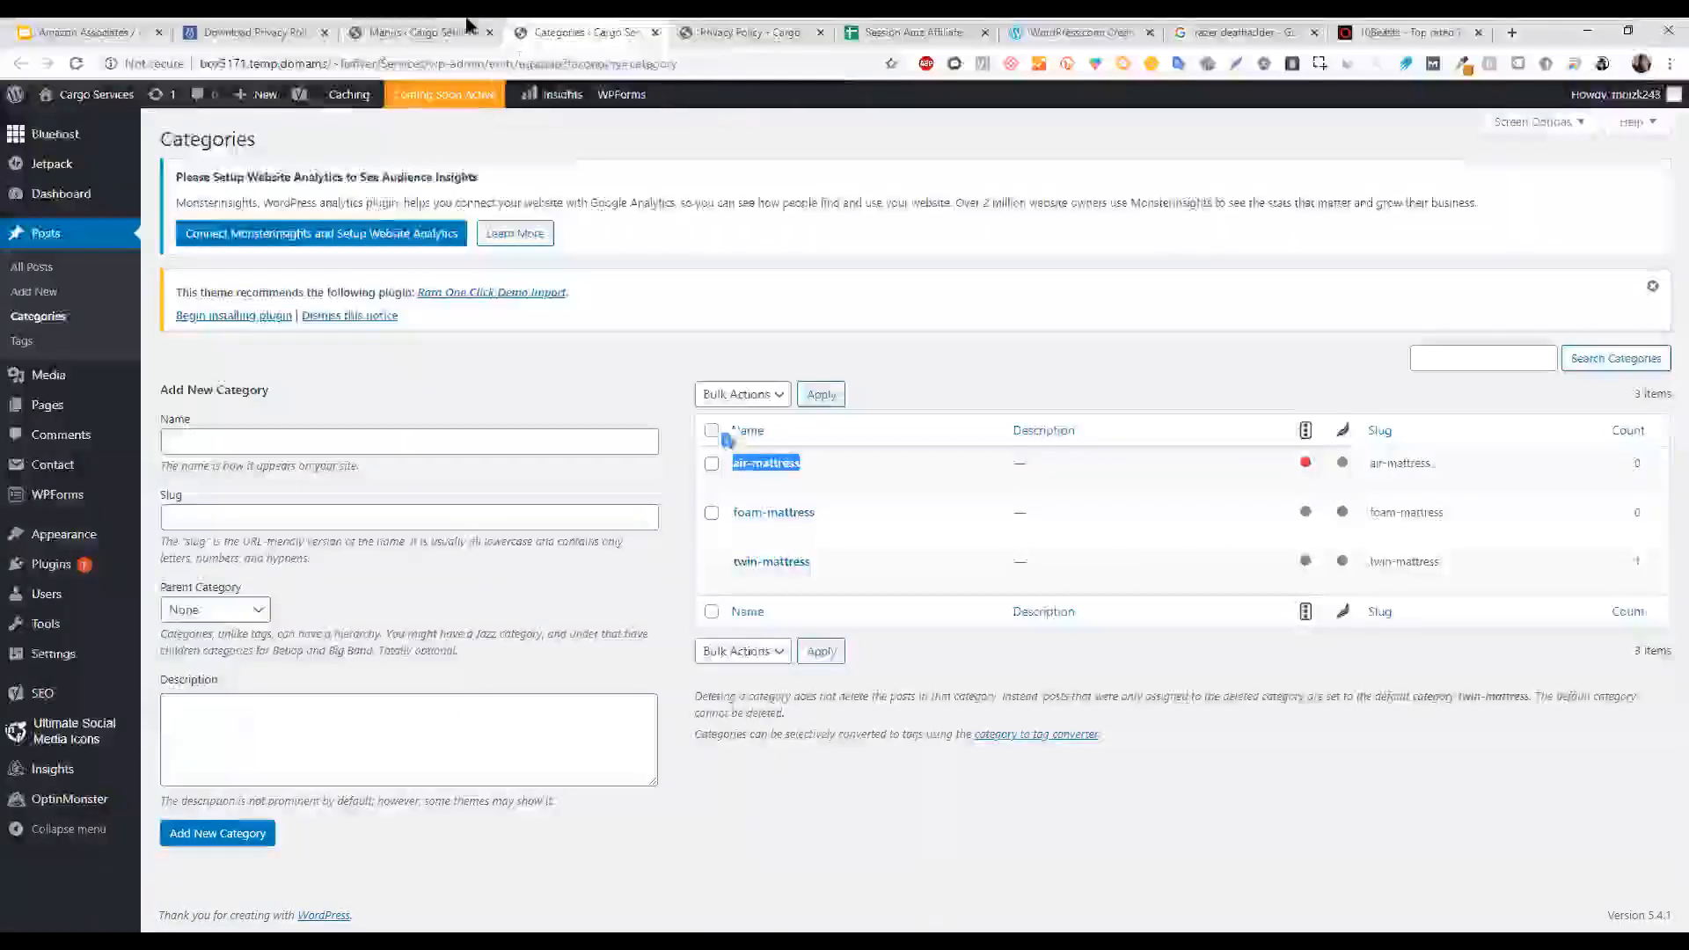
{"action": "left_click", "coordinate": [444, 31]}
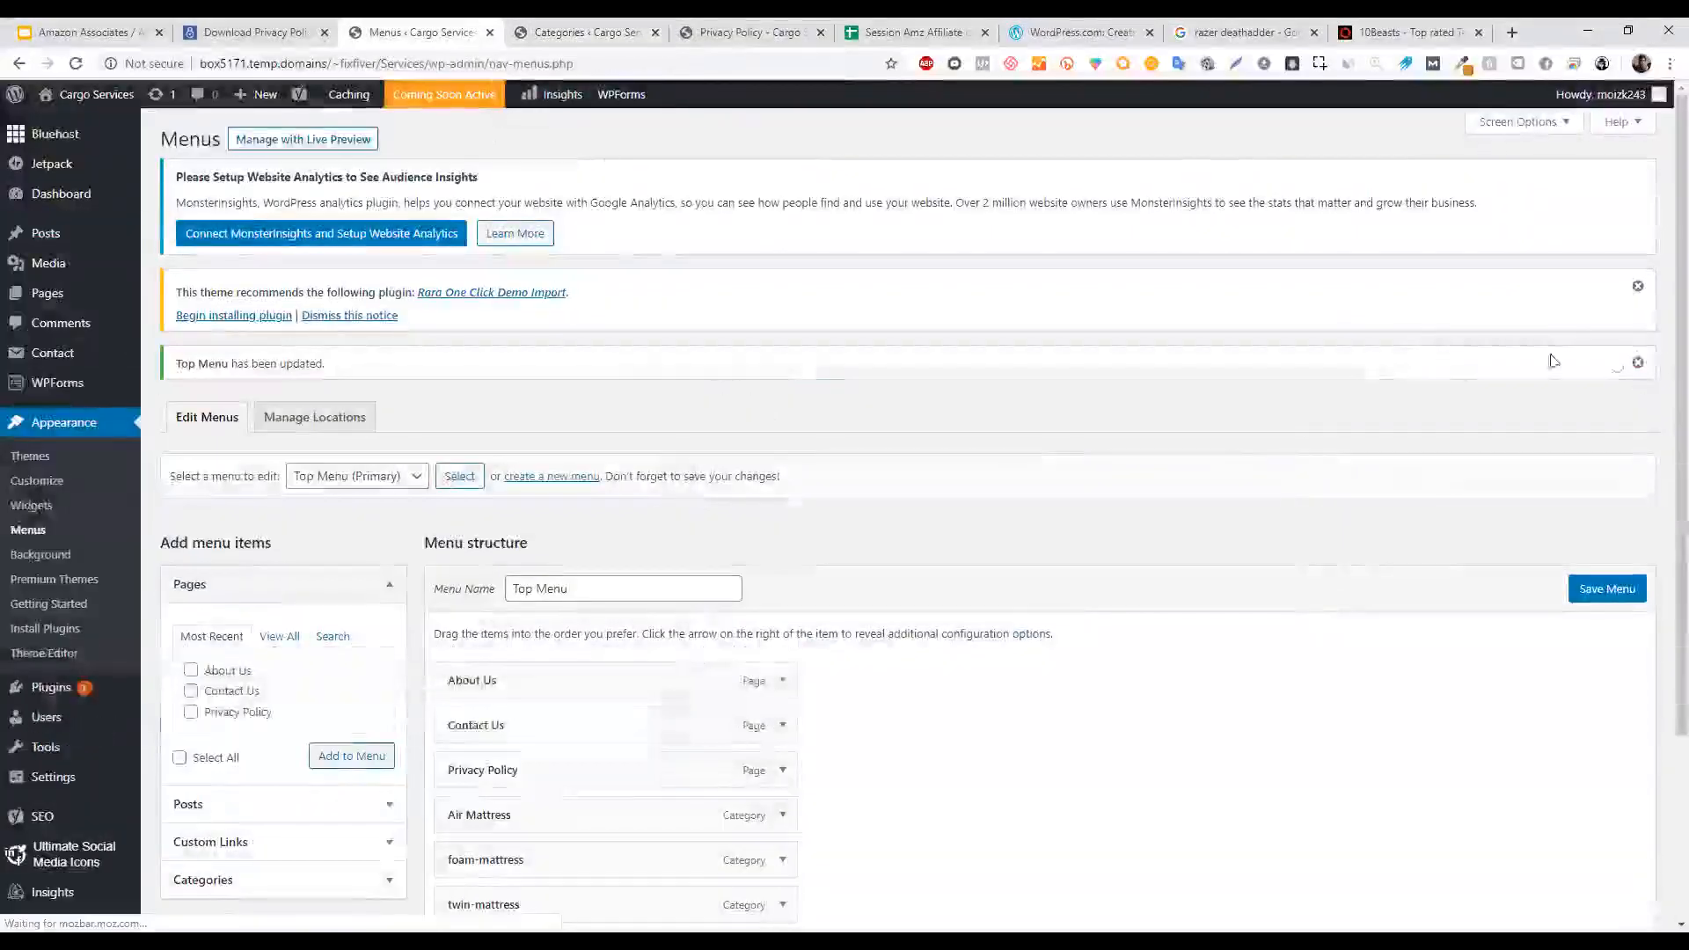
{"action": "scroll", "coordinate": [1663, 352], "scroll_direction": "down", "scroll_amount": 3}
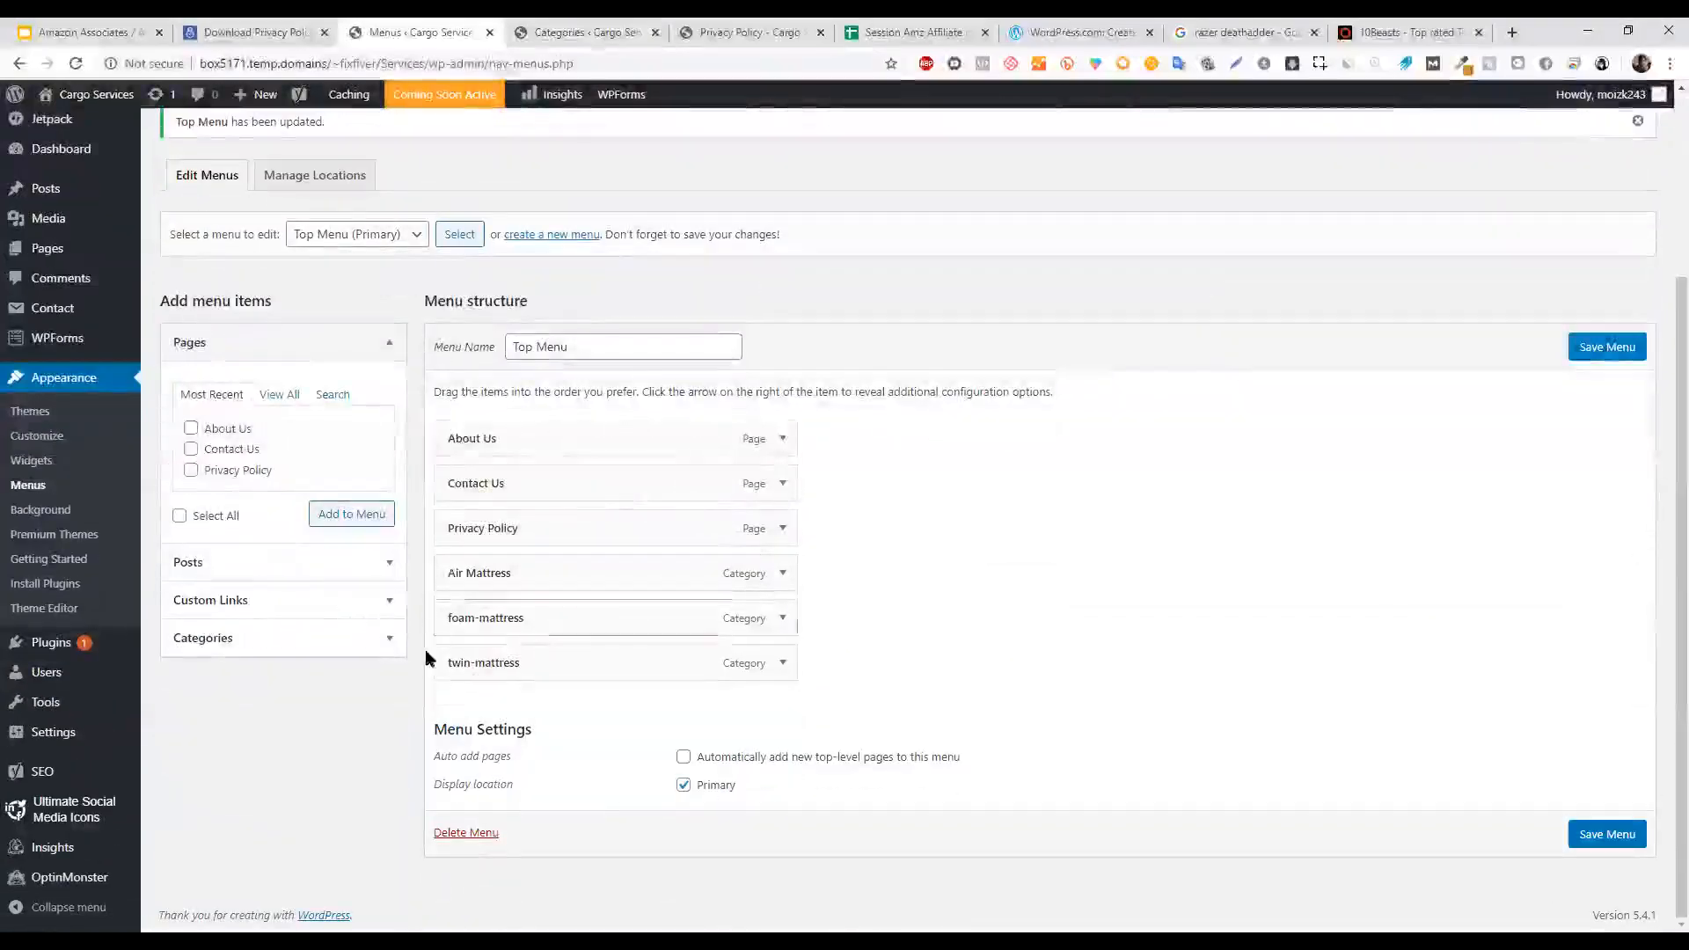
Nest foam-mattress under Air Mattress, save the menu, and reload the site preview.
{"action": "left_click_drag", "start_coordinate": [493, 622], "coordinate": [534, 649]}
{"action": "left_click_drag", "start_coordinate": [558, 611], "coordinate": [491, 665]}
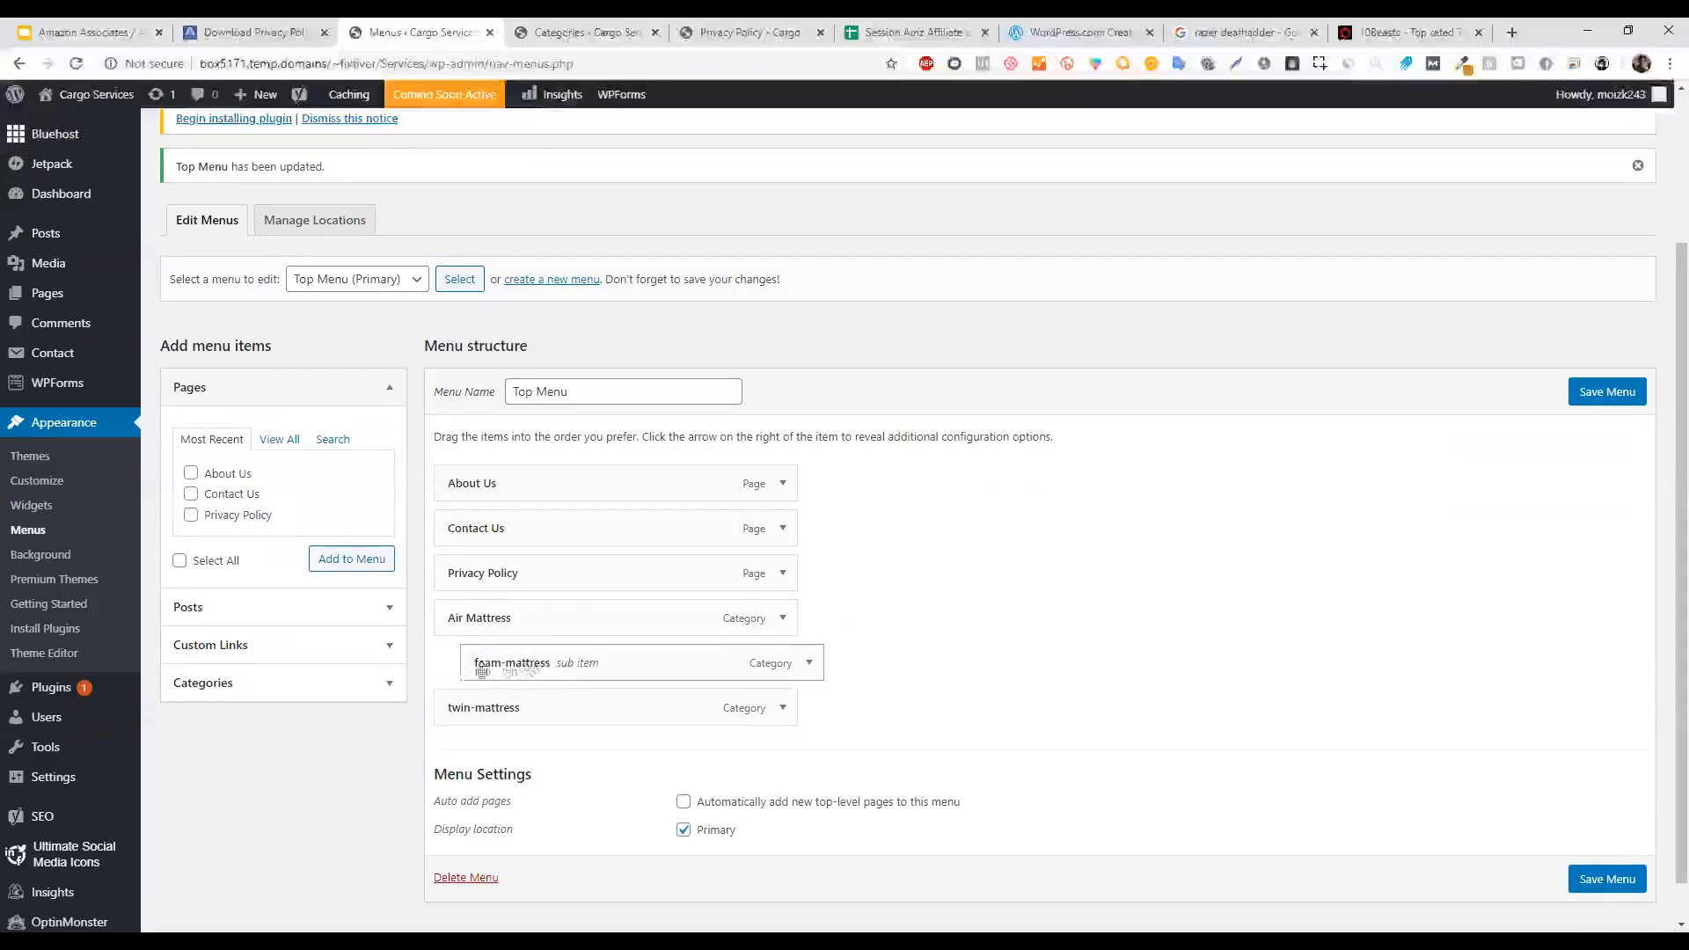
{"action": "left_click", "coordinate": [1608, 391]}
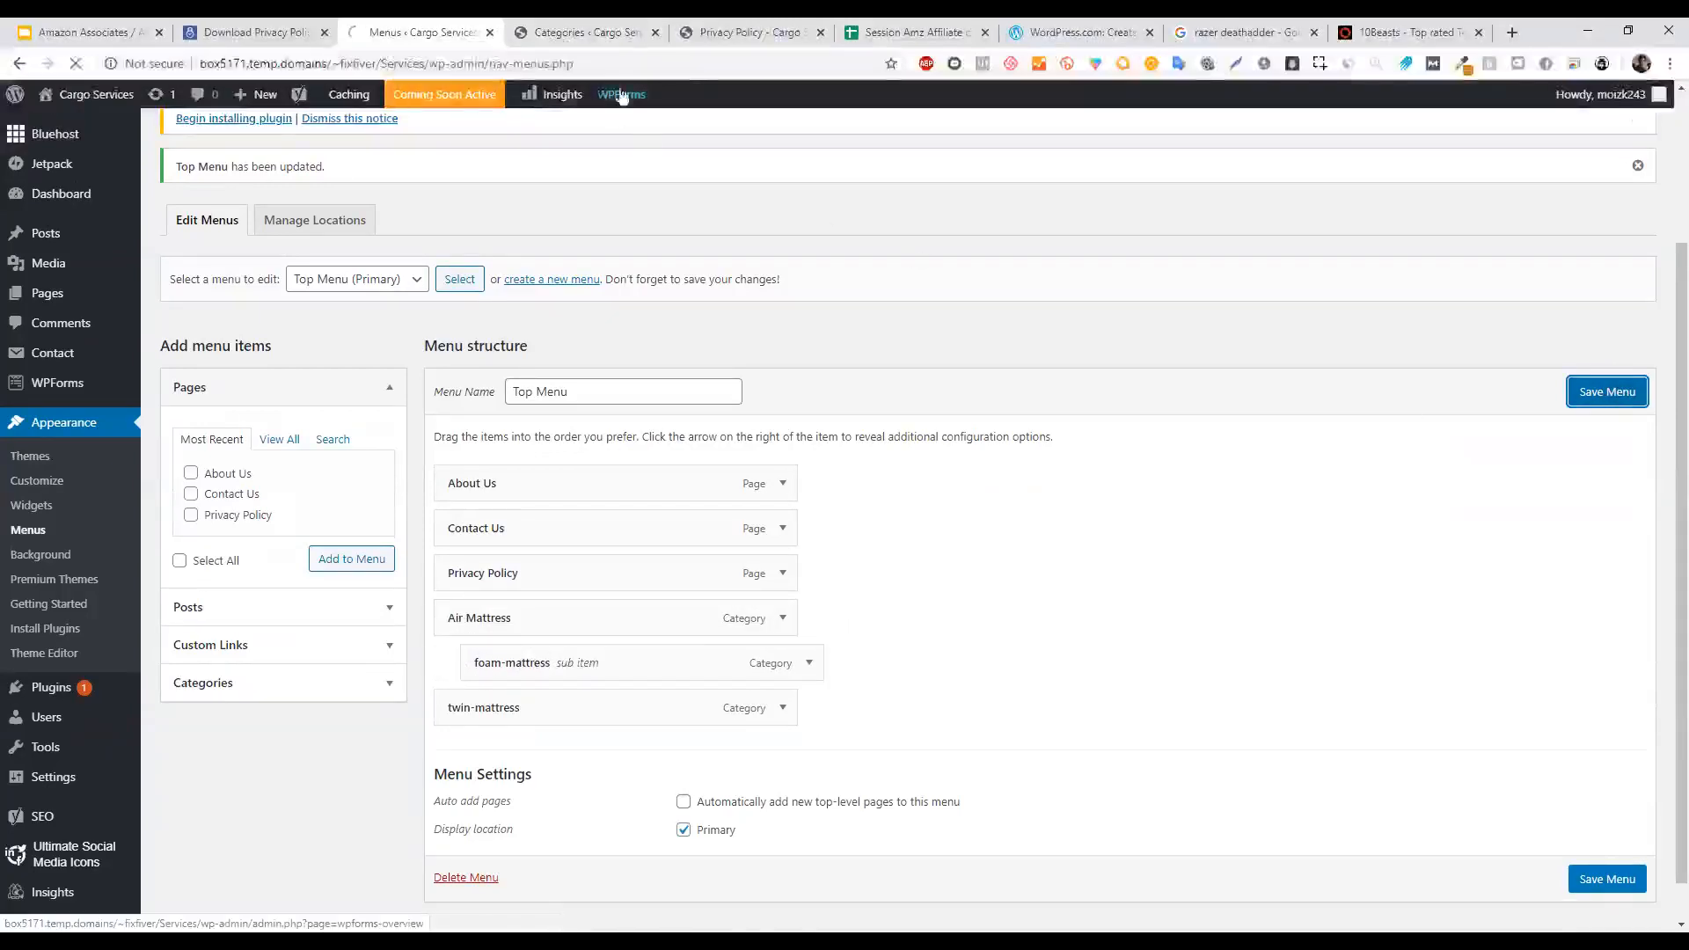
{"action": "left_click_drag", "start_coordinate": [762, 29], "coordinate": [585, 29]}
{"action": "left_click", "coordinate": [75, 64]}
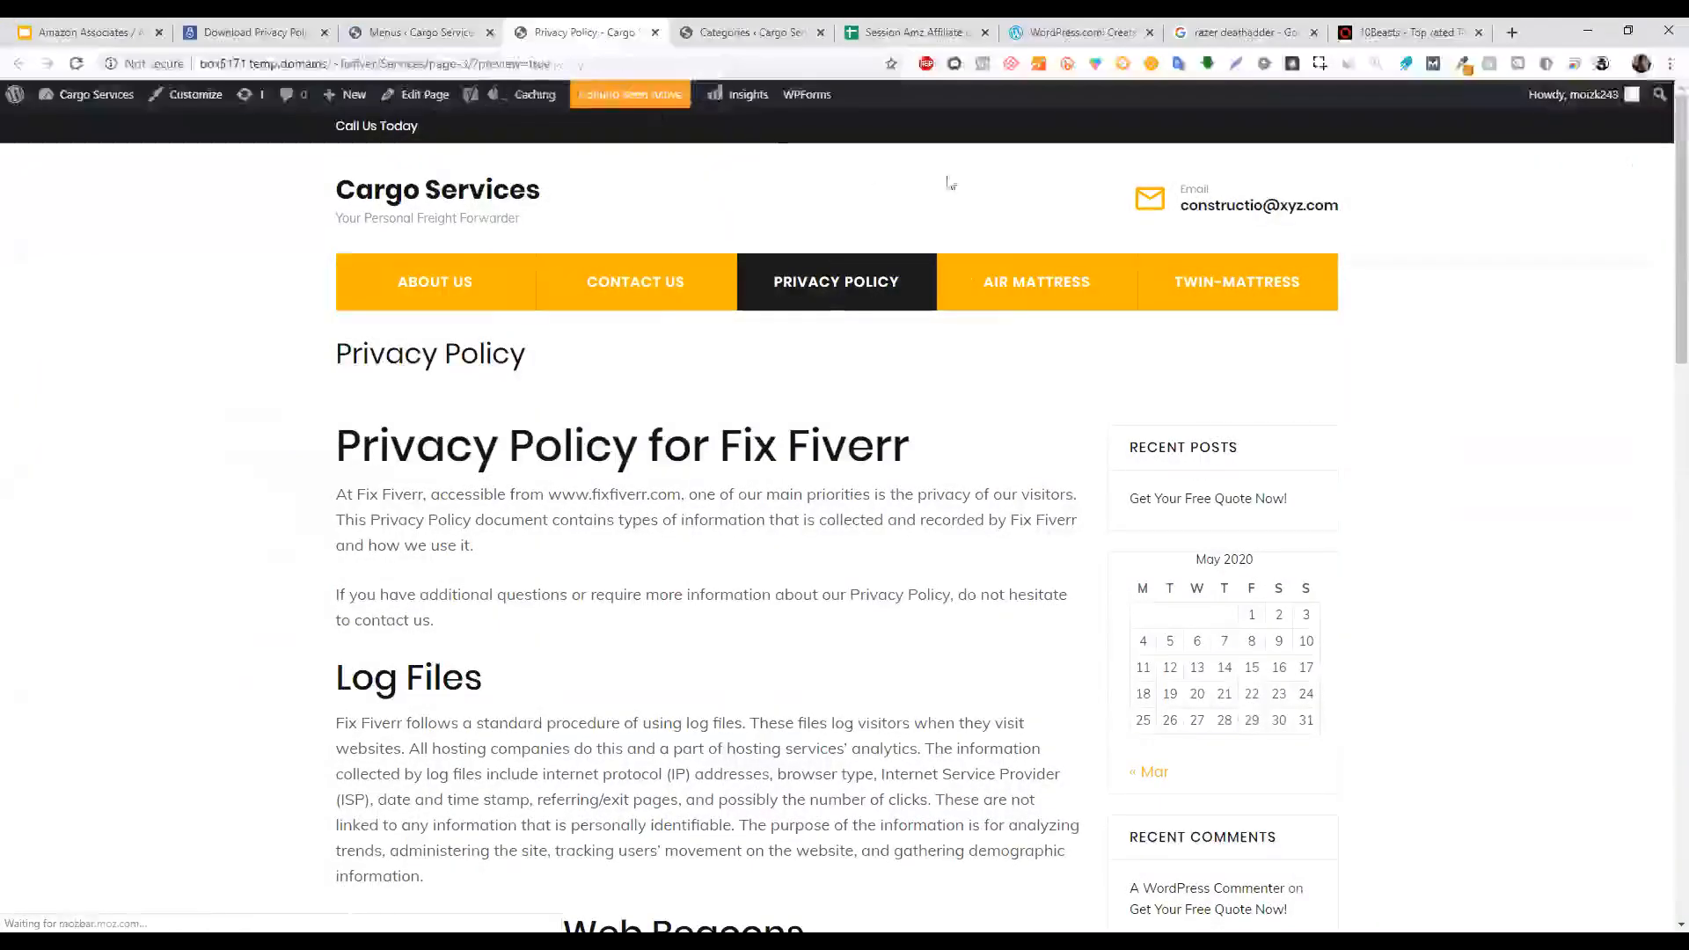
Toggle the Top Menu's Primary display location checkbox.
{"action": "mouse_move", "coordinate": [1011, 295]}
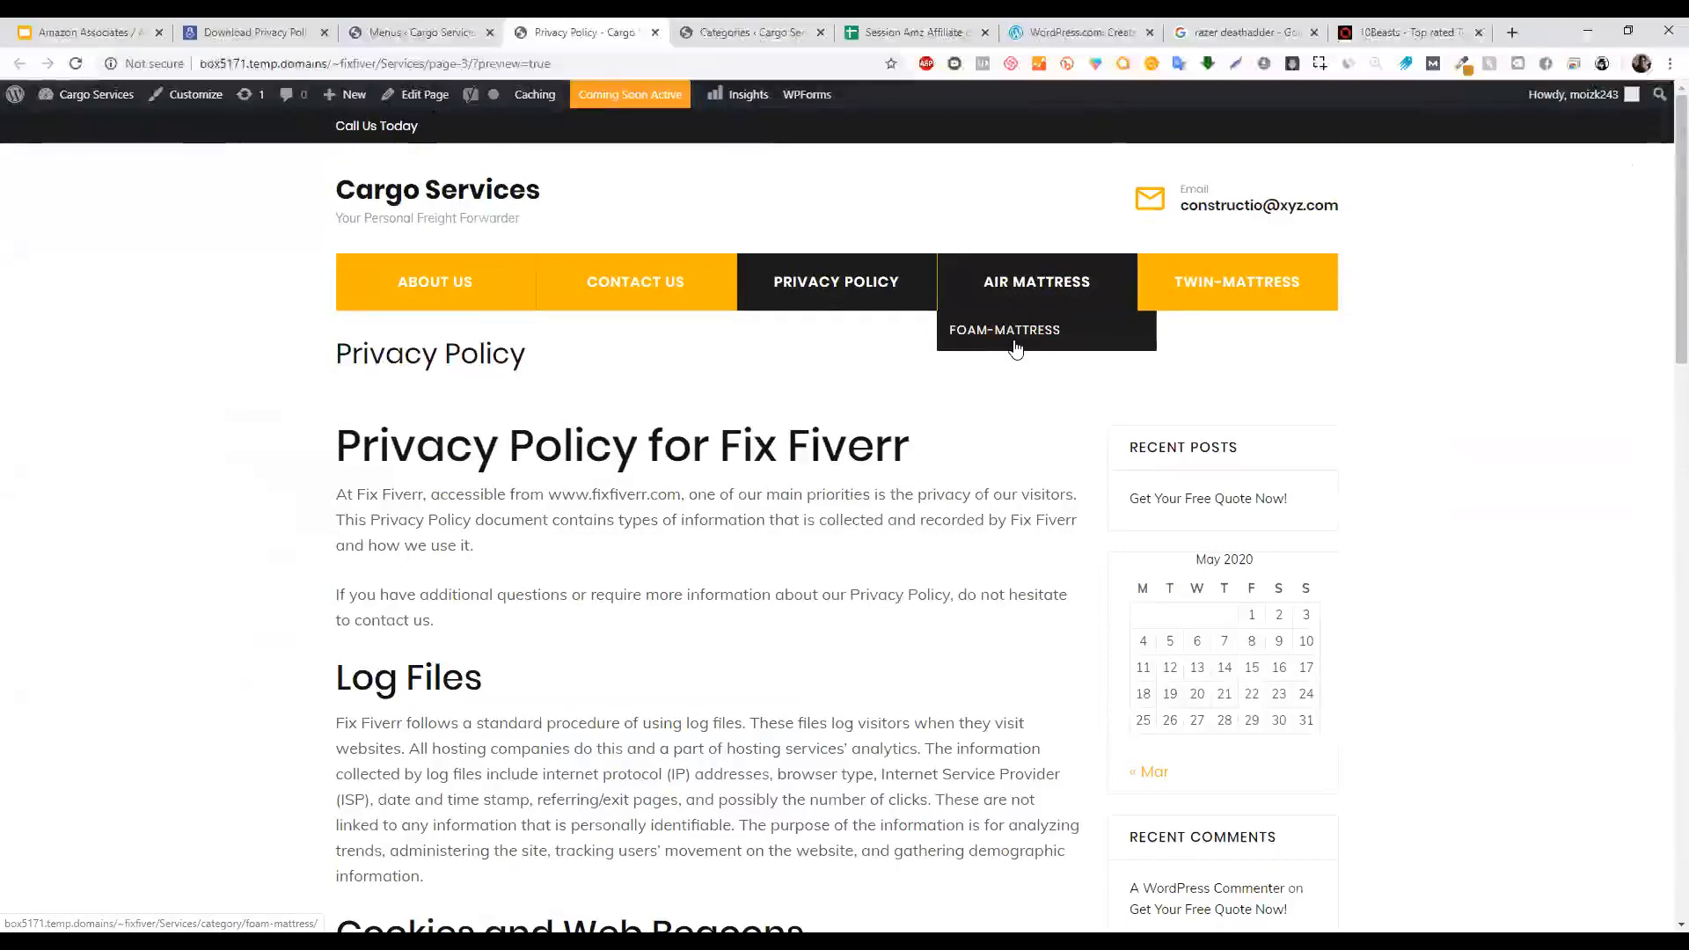
{"action": "left_click", "coordinate": [440, 33]}
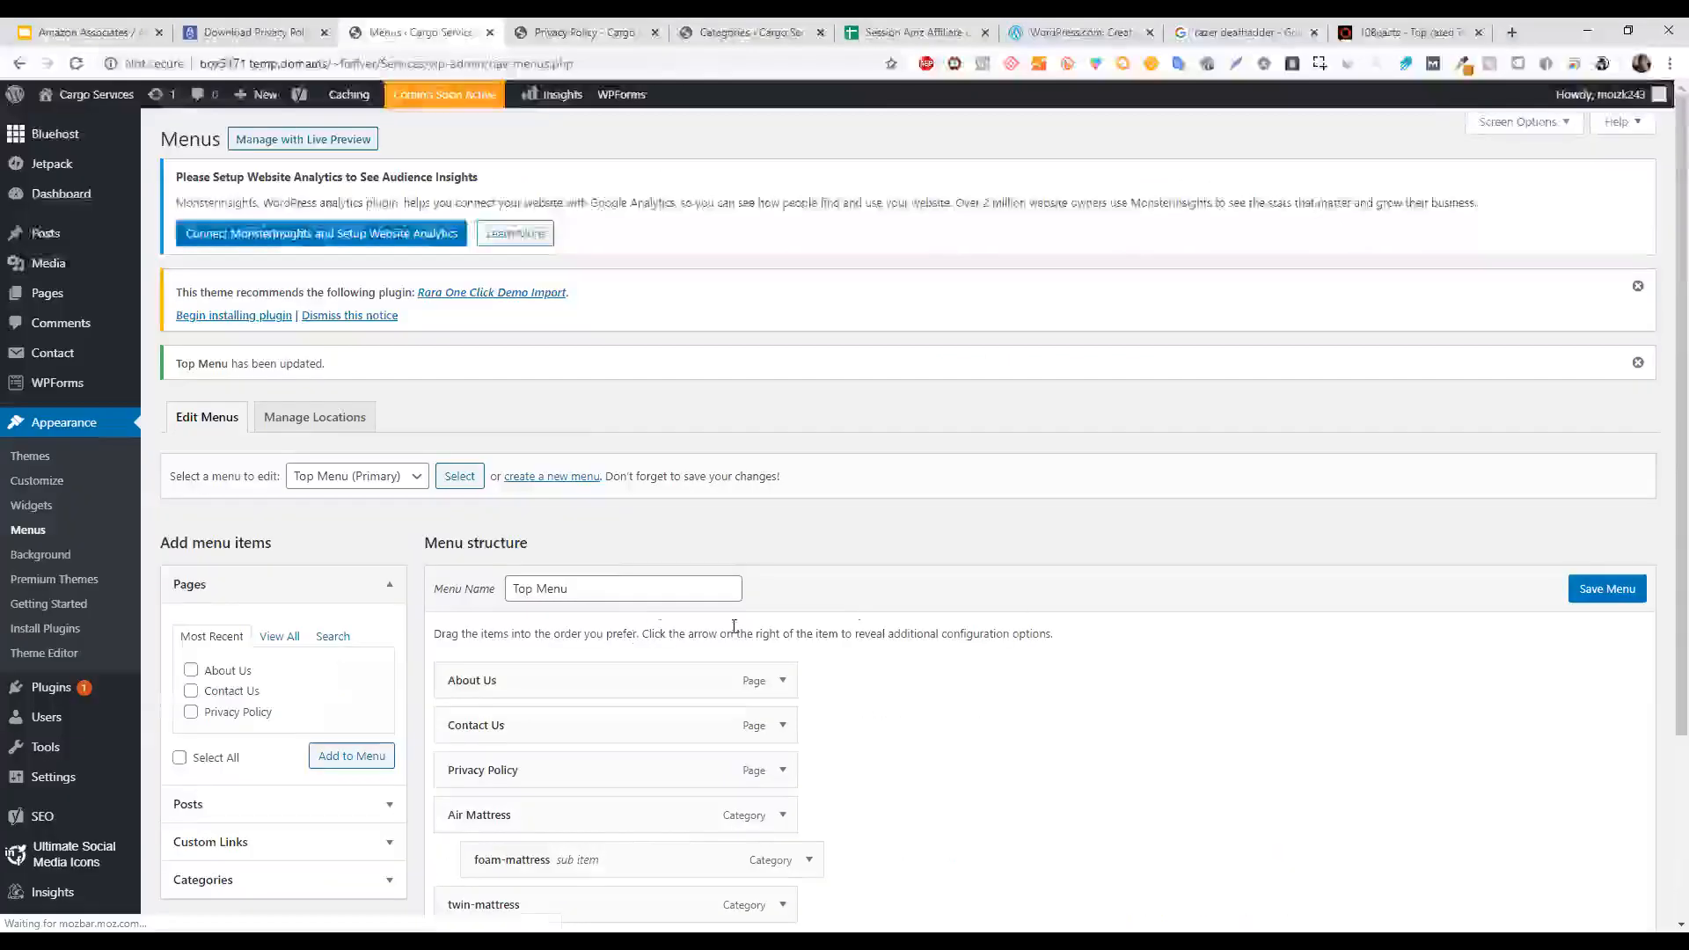
{"action": "scroll", "coordinate": [1660, 528], "scroll_direction": "down", "scroll_amount": 2}
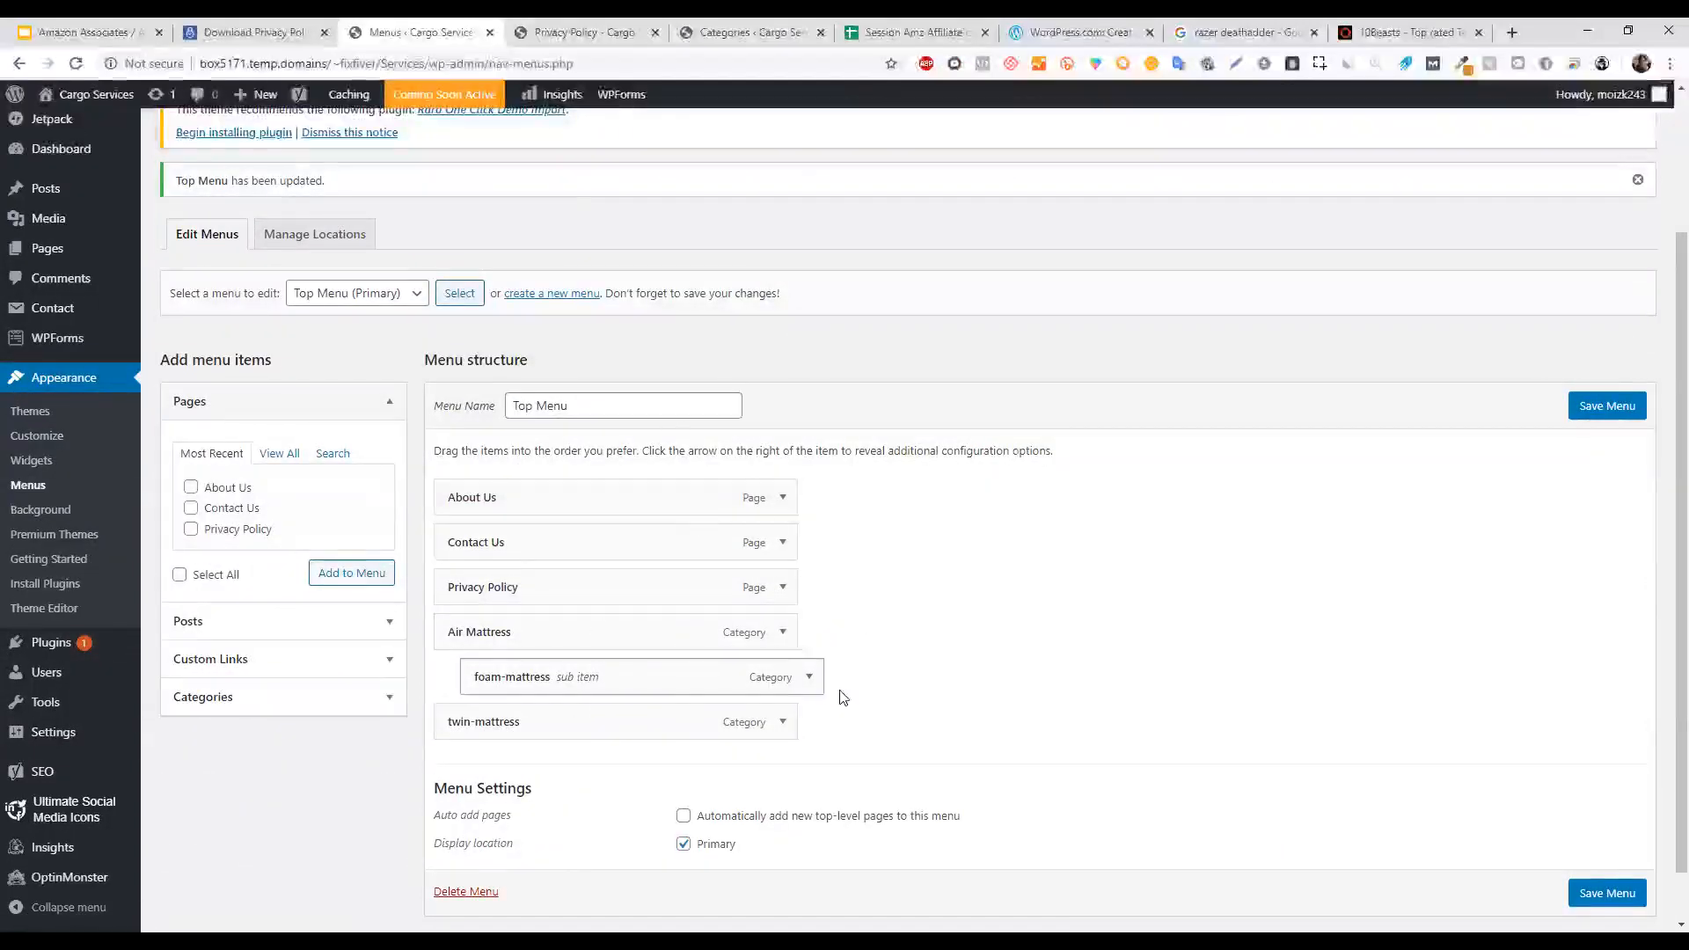
{"action": "scroll", "coordinate": [1659, 494], "scroll_direction": "down", "scroll_amount": 1}
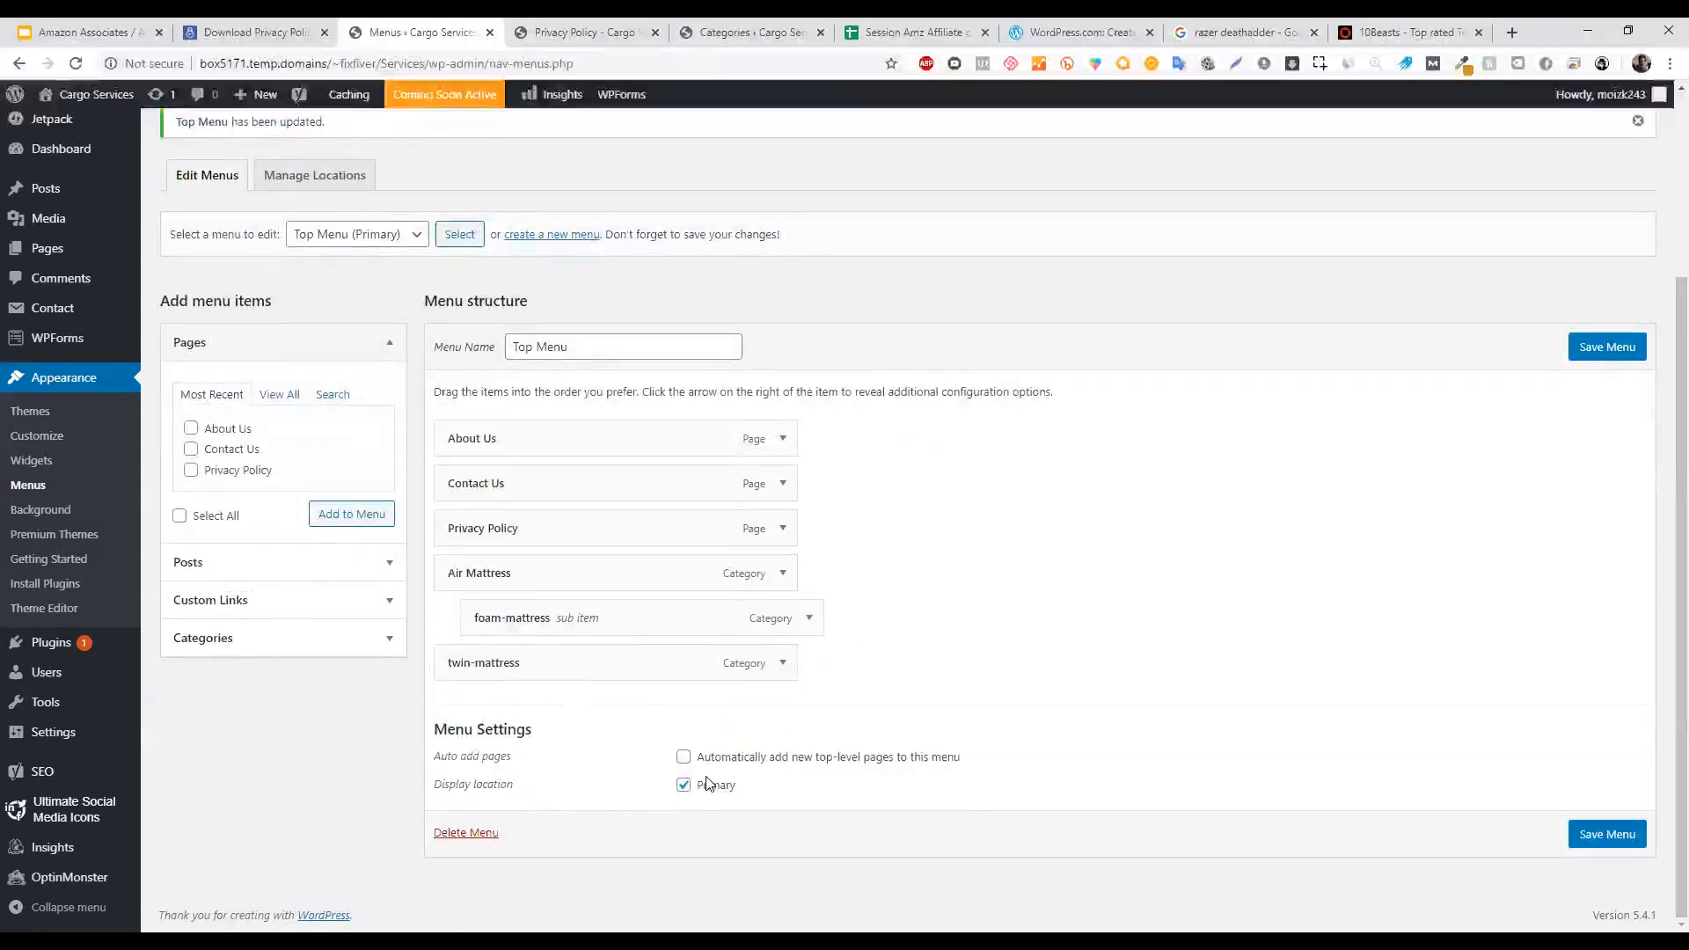
{"action": "left_click", "coordinate": [684, 784]}
Compare the menu against the live site's navigation bar, then save the Top Menu.
{"action": "left_click", "coordinate": [568, 32]}
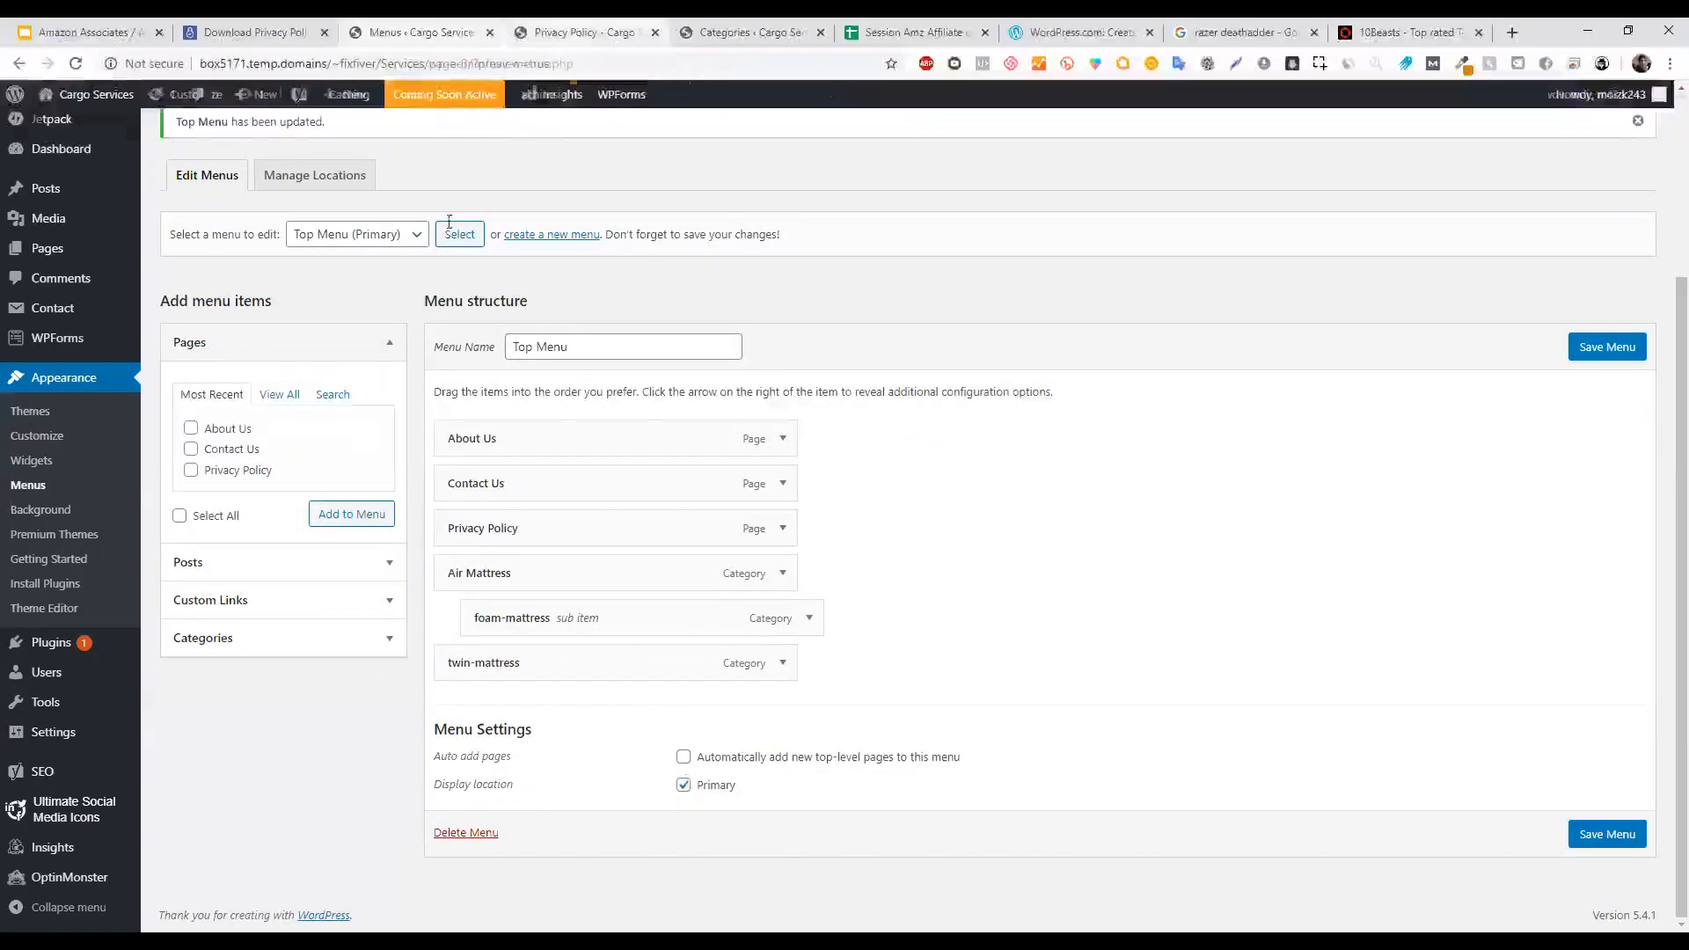
{"action": "left_click", "coordinate": [413, 32]}
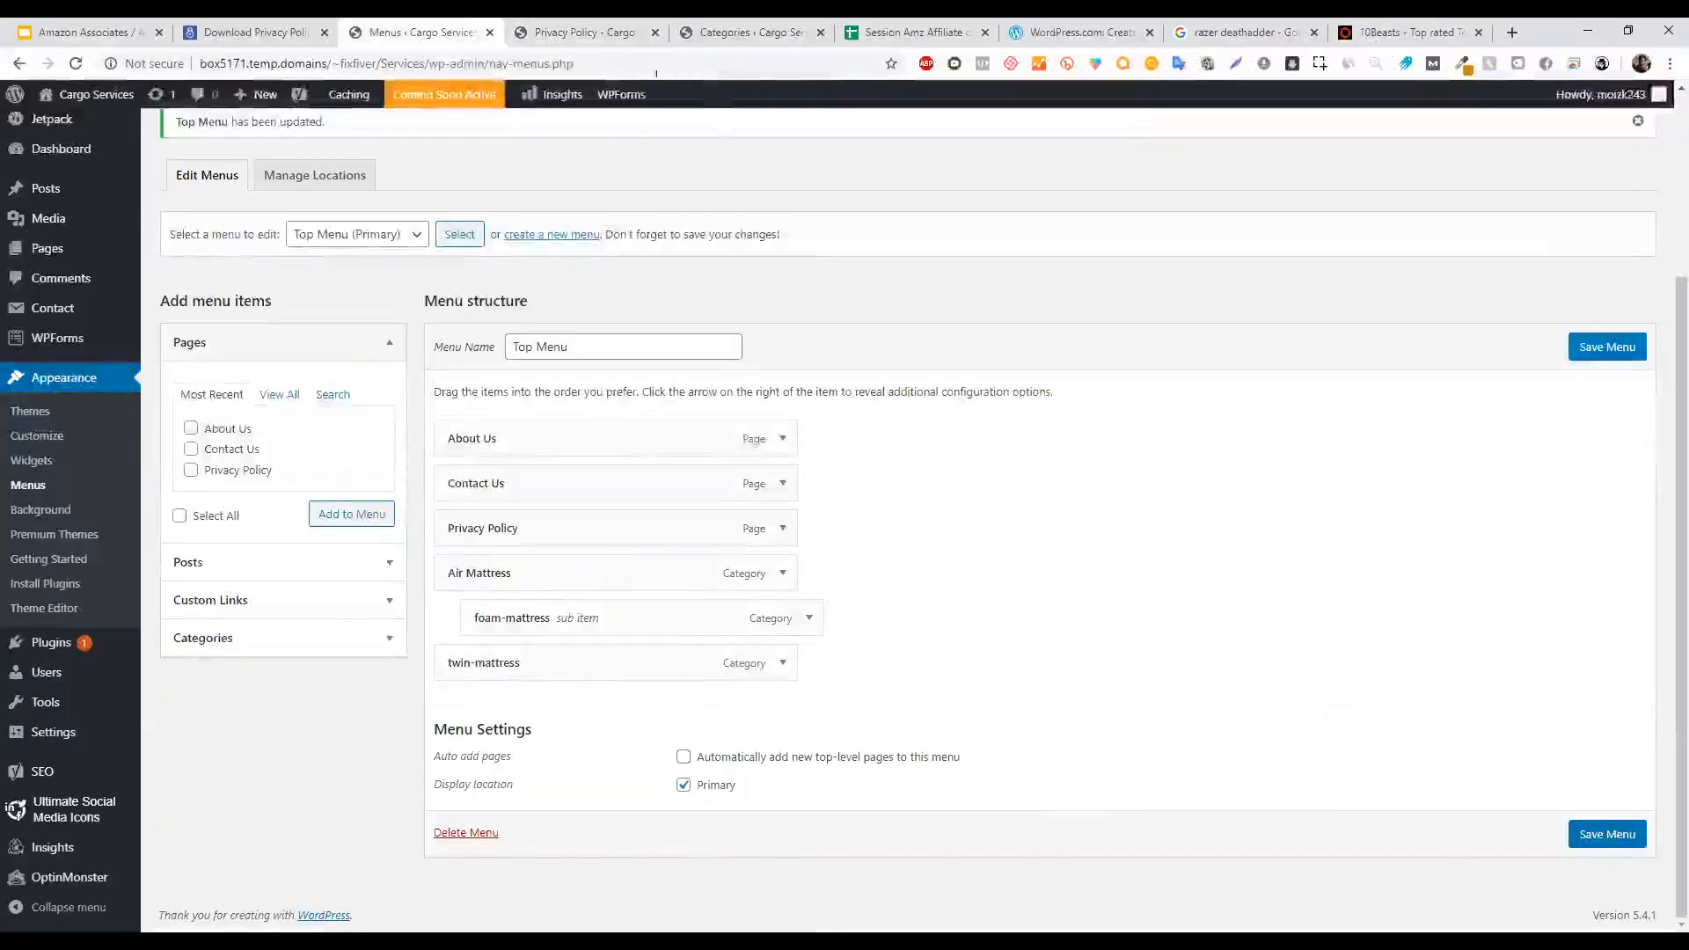
{"action": "left_click", "coordinate": [572, 31]}
{"action": "left_click", "coordinate": [457, 31]}
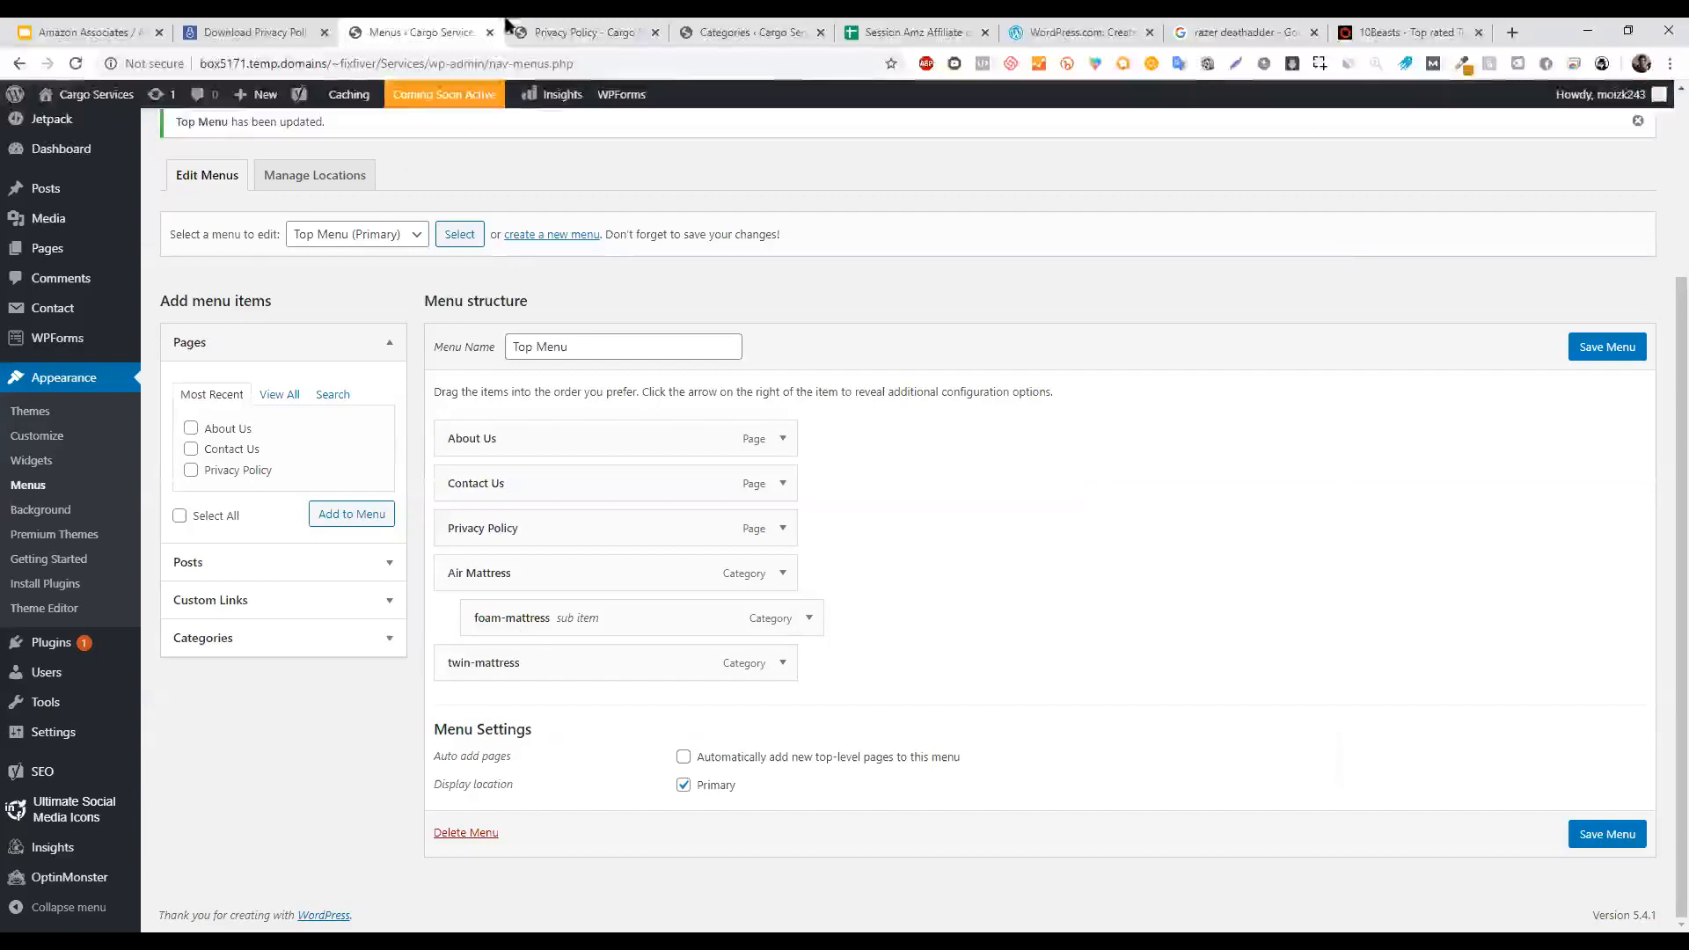
{"action": "left_click", "coordinate": [572, 32]}
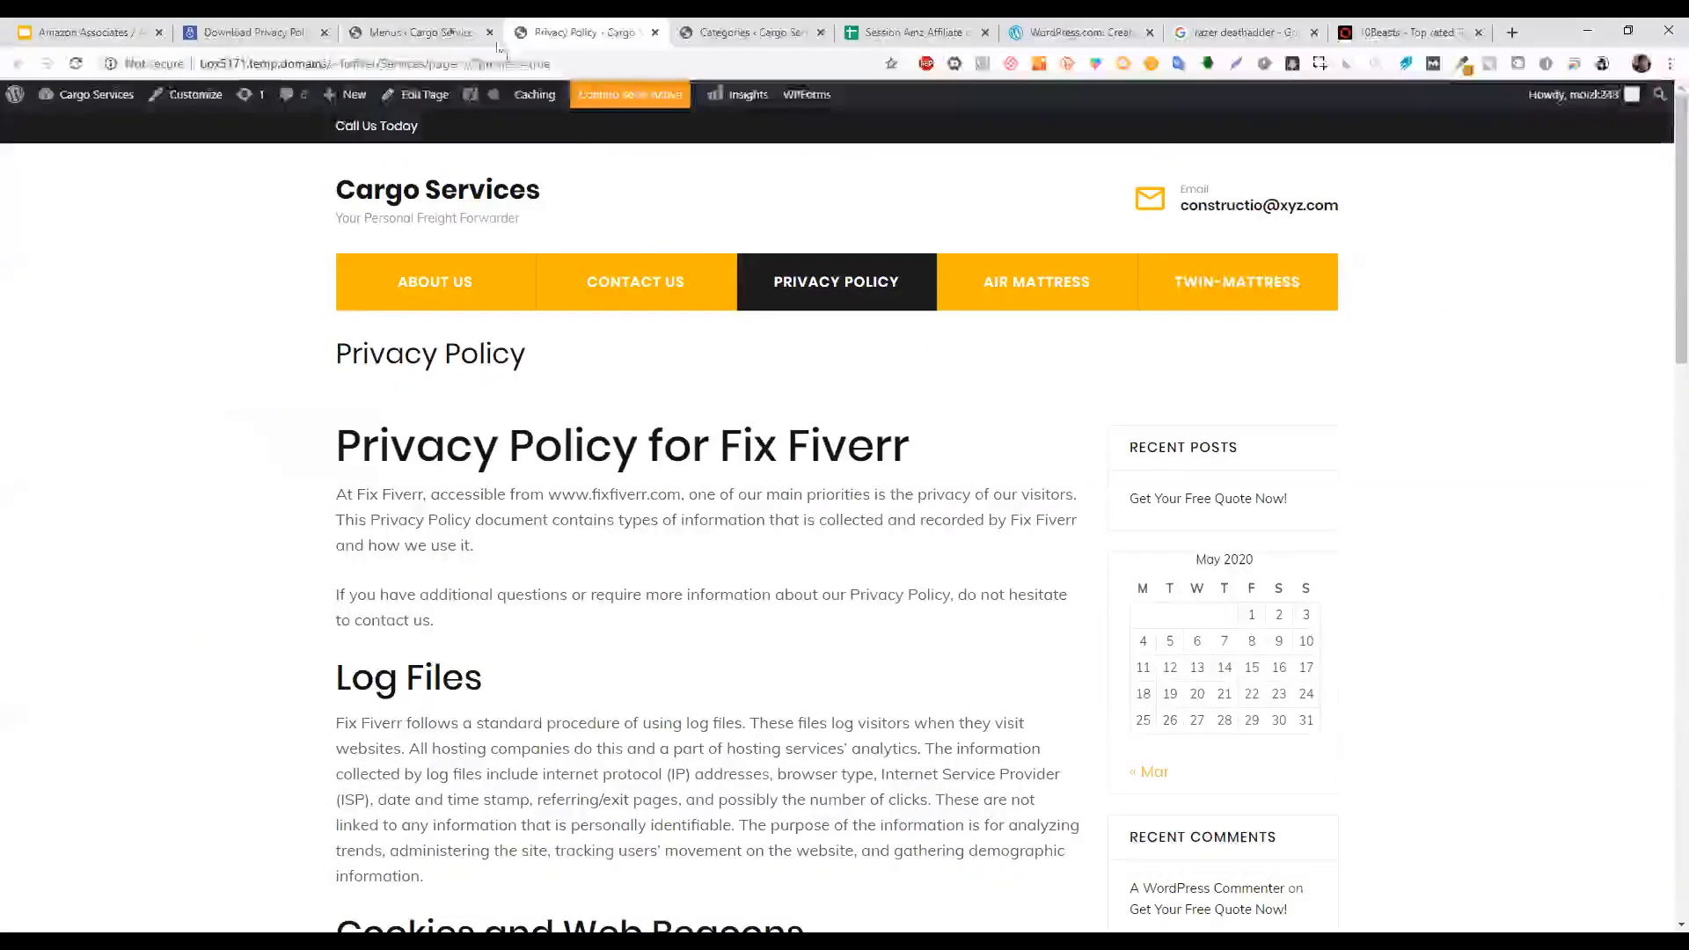
{"action": "left_click", "coordinate": [445, 28]}
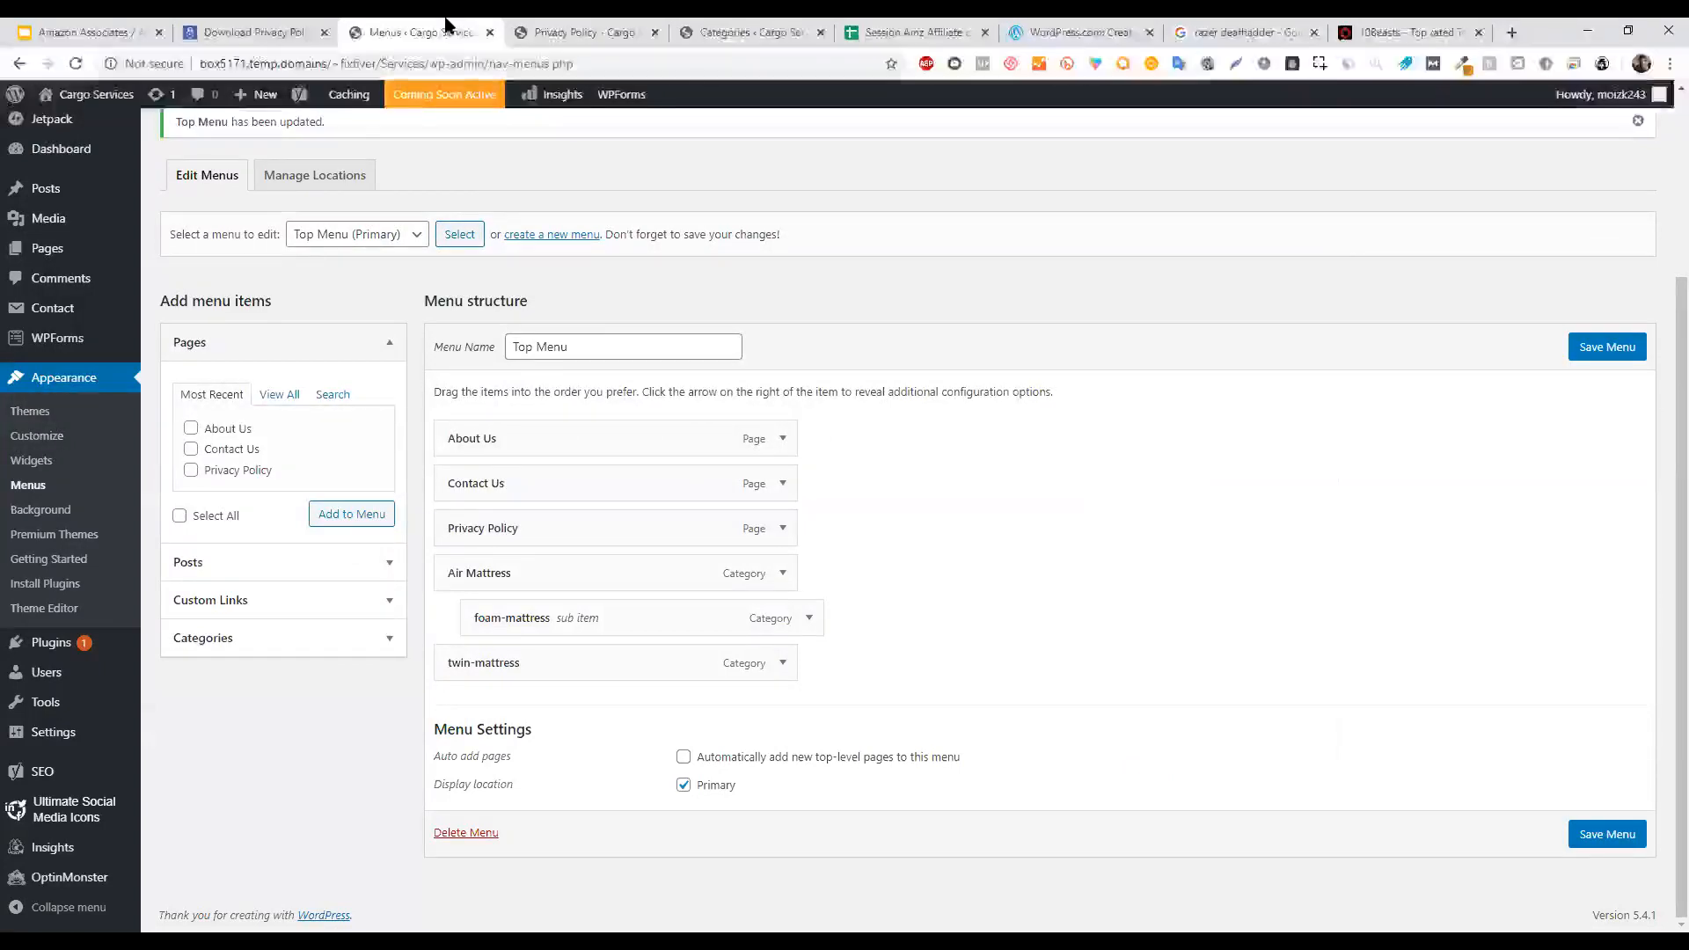
{"action": "left_click", "coordinate": [602, 27]}
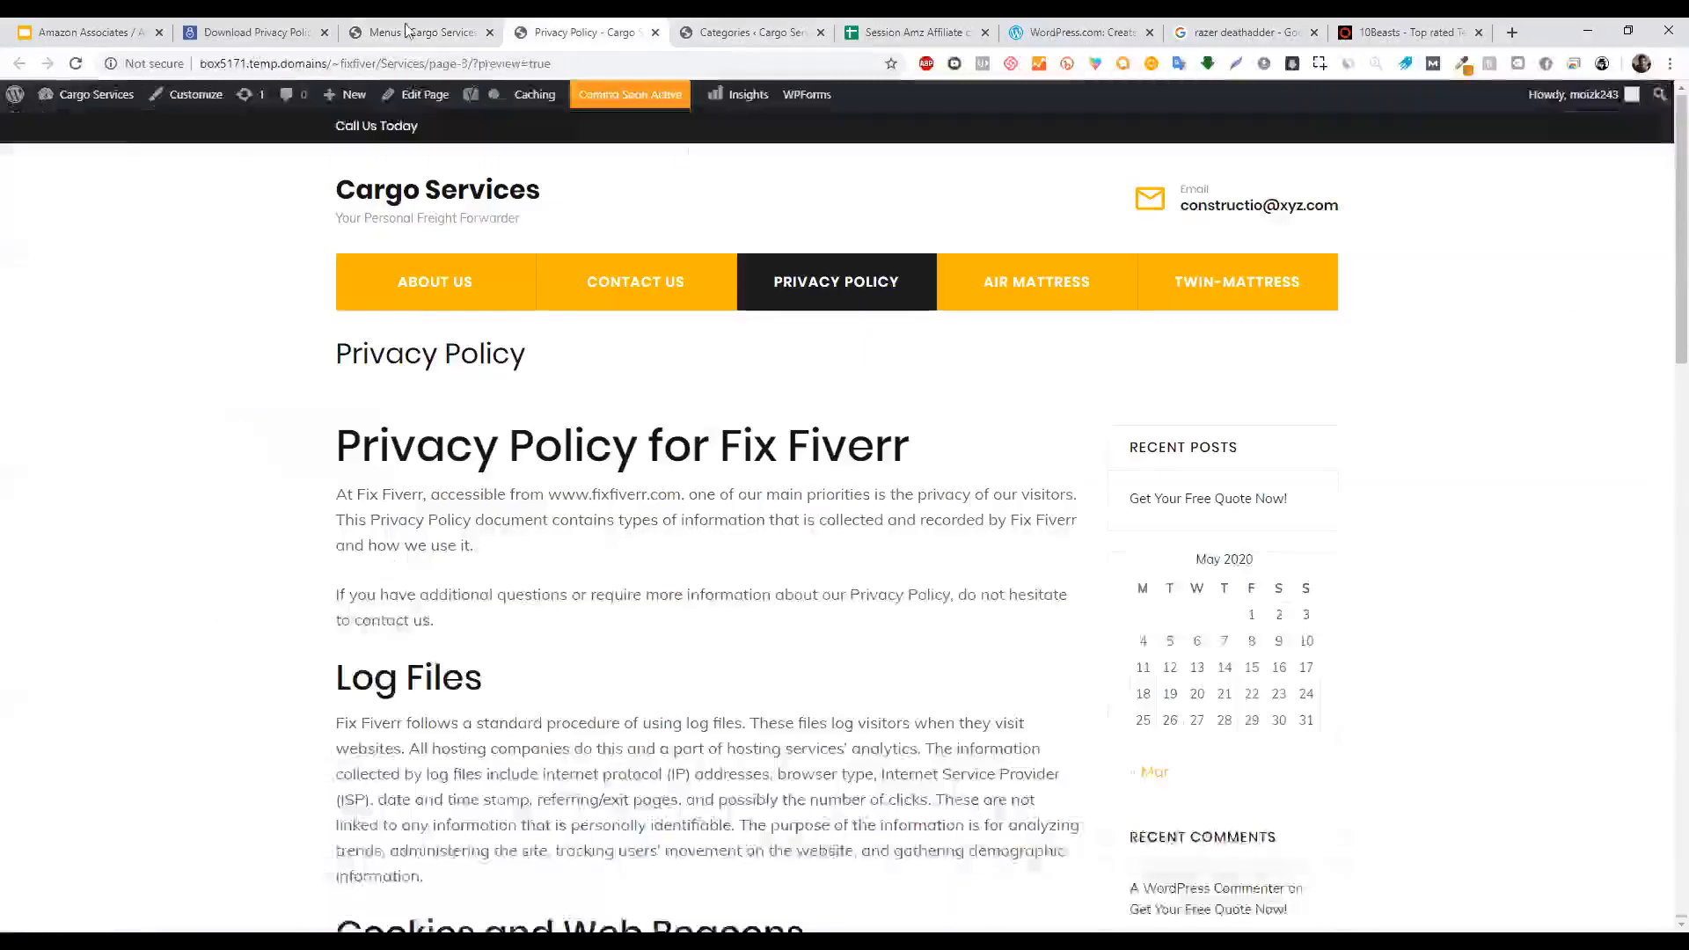
{"action": "left_click", "coordinate": [408, 28]}
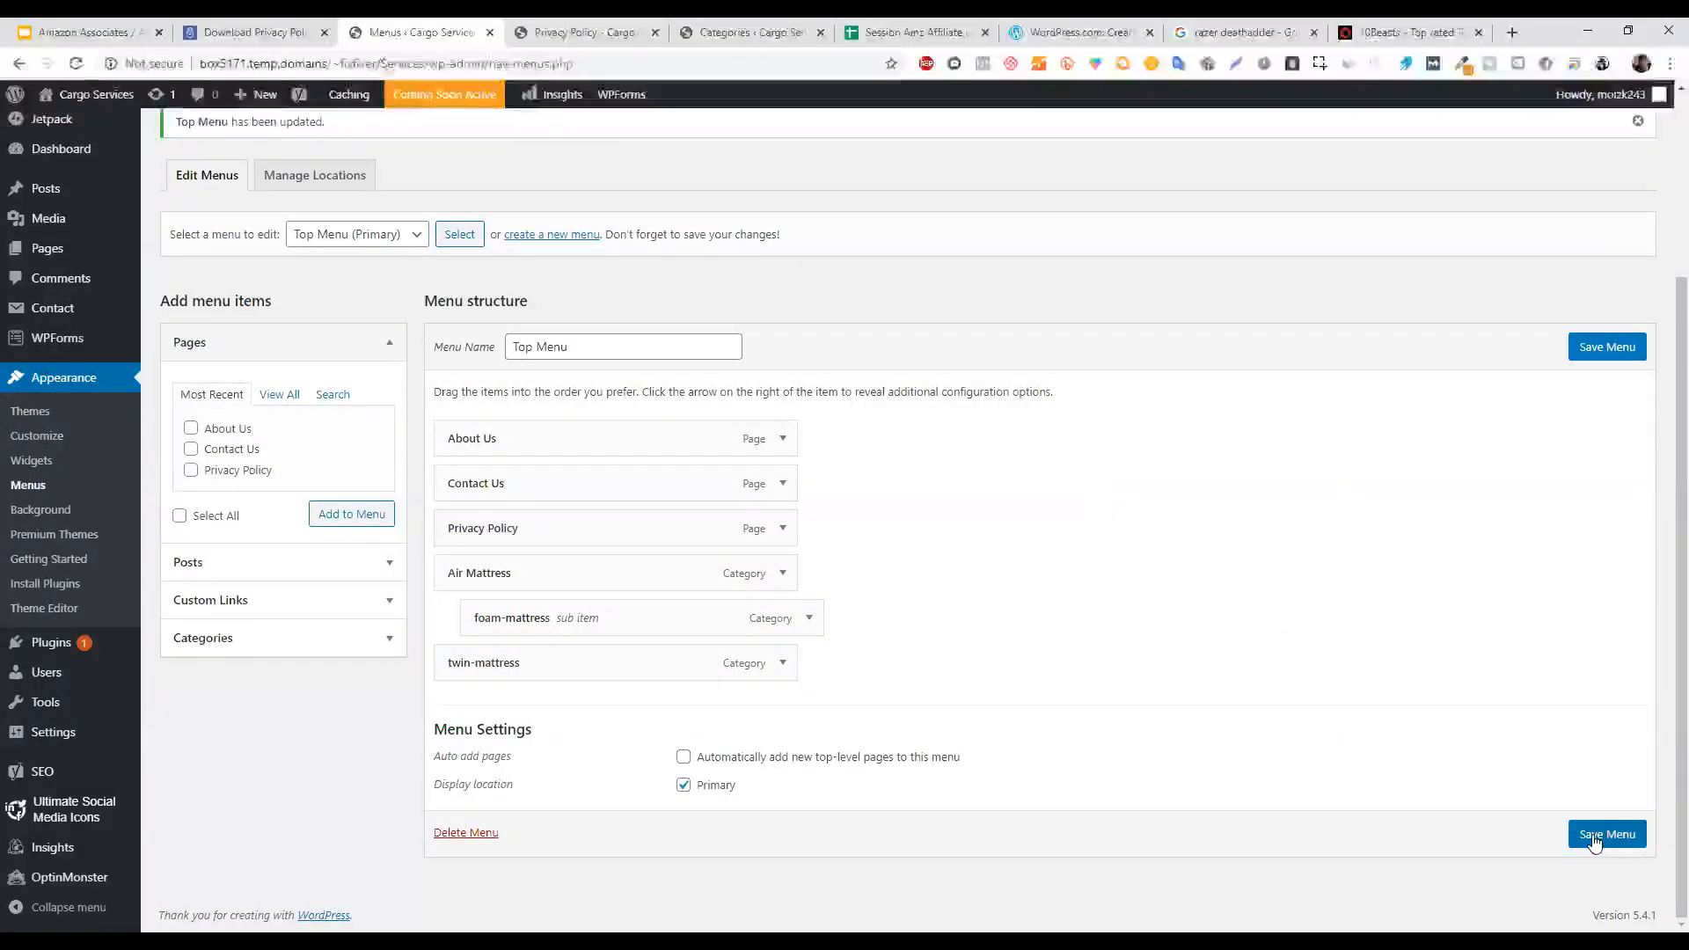
{"action": "left_click", "coordinate": [1624, 836]}
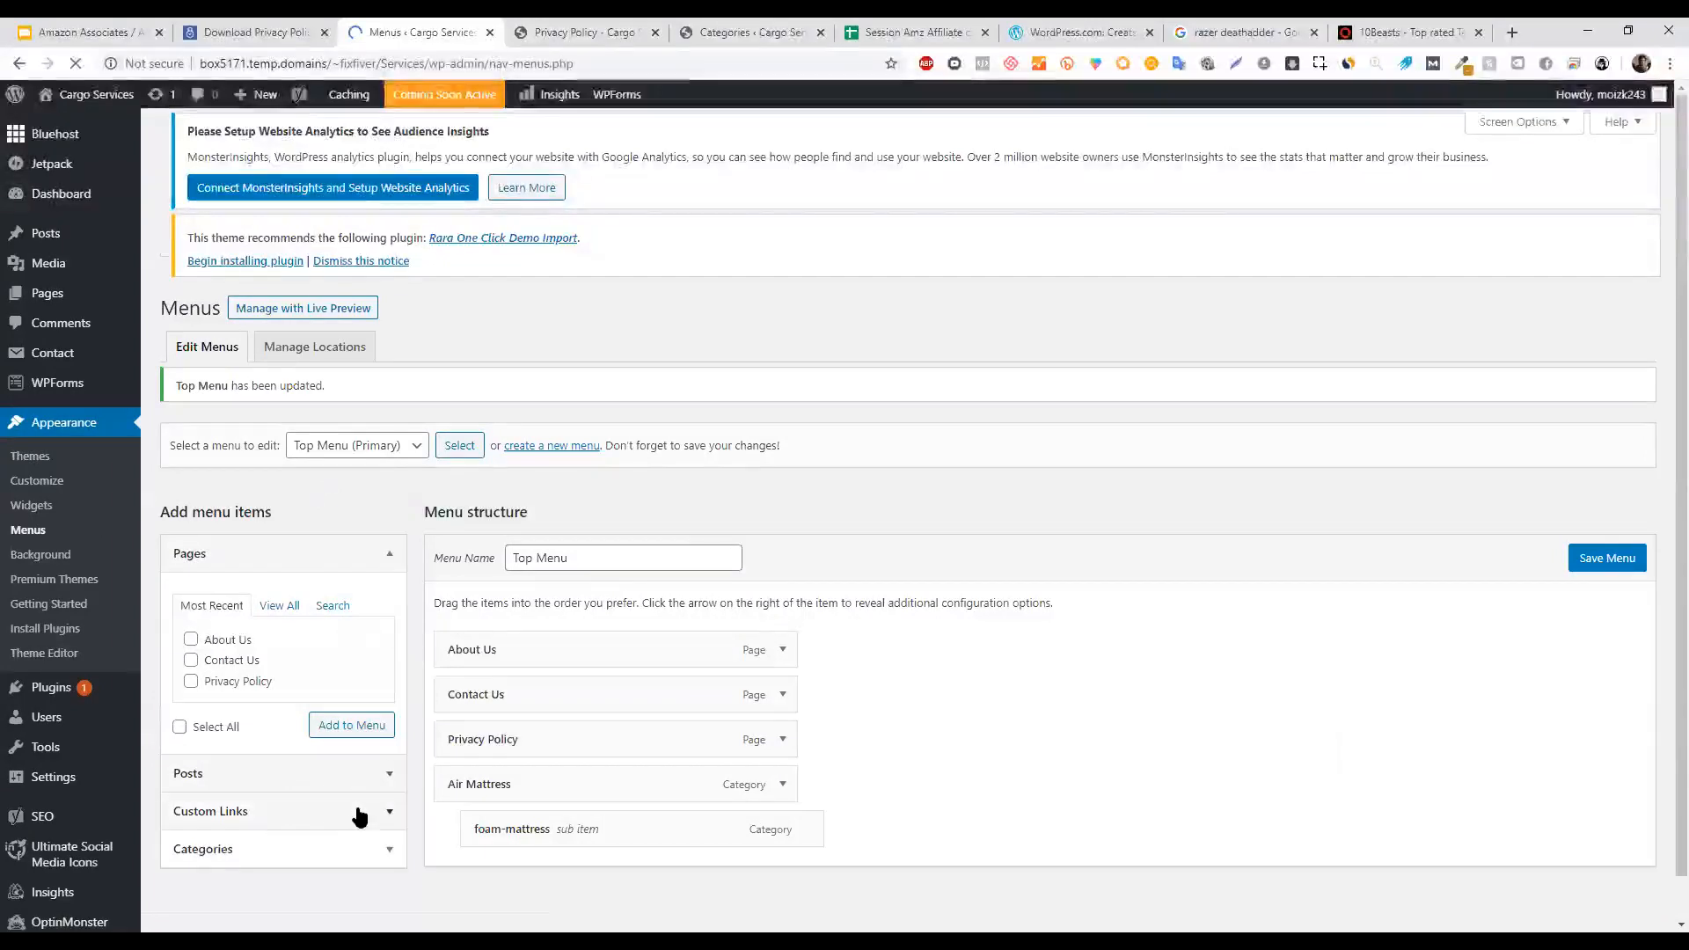
{"action": "left_click", "coordinate": [351, 875]}
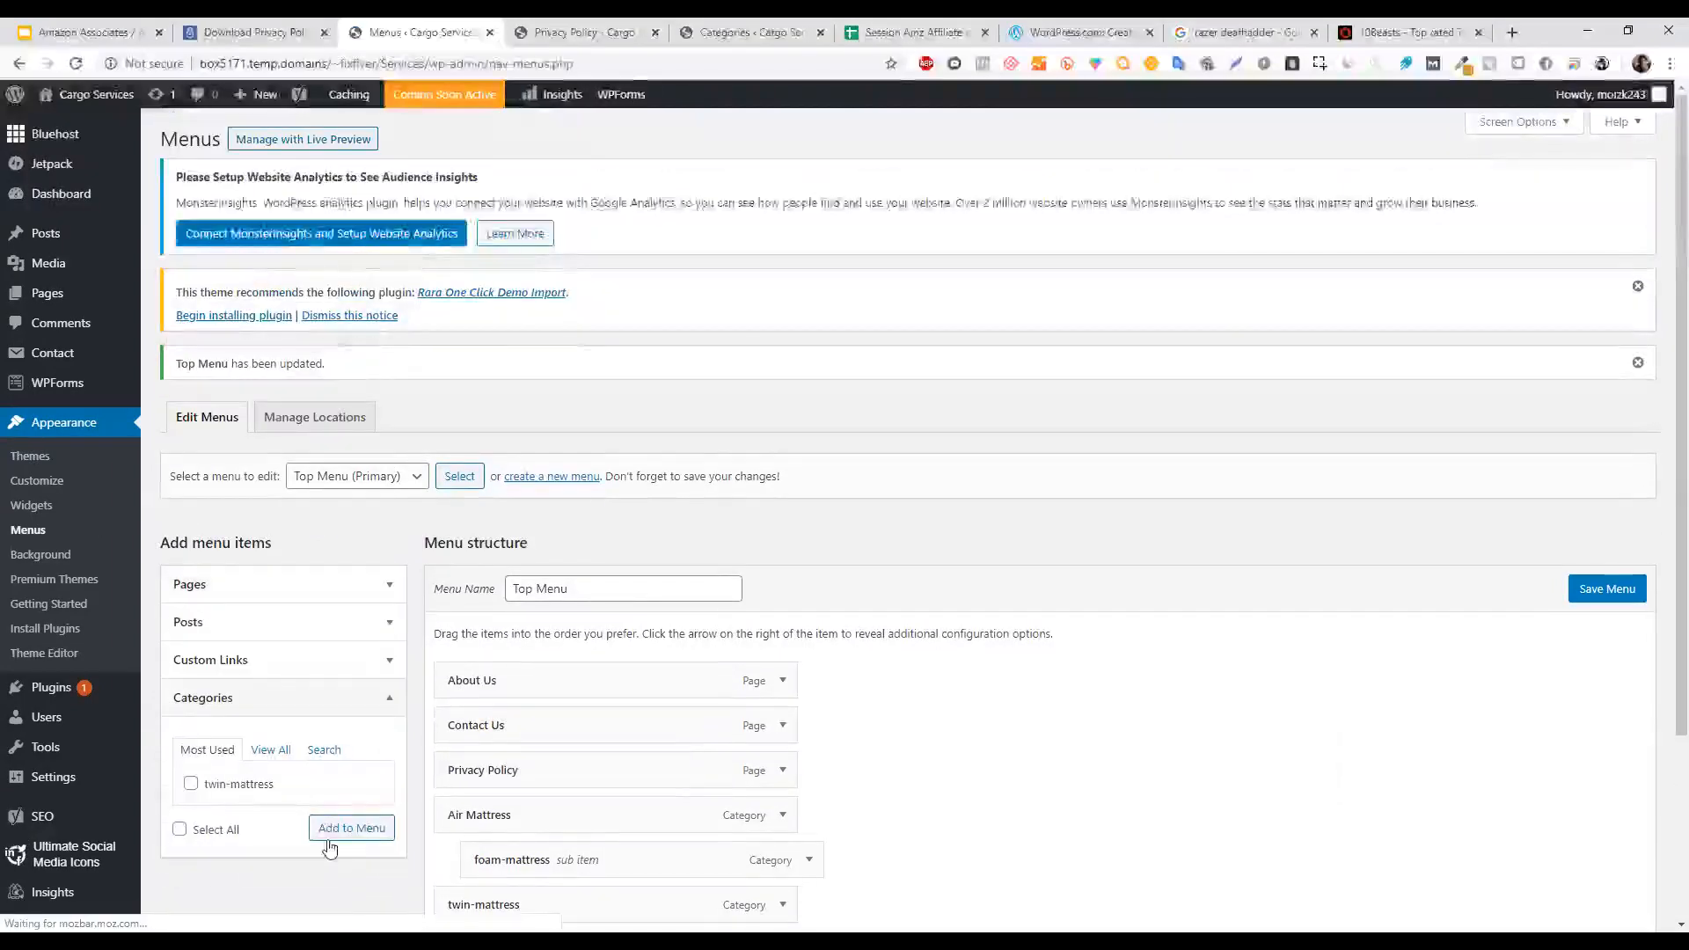
{"action": "left_click", "coordinate": [247, 660]}
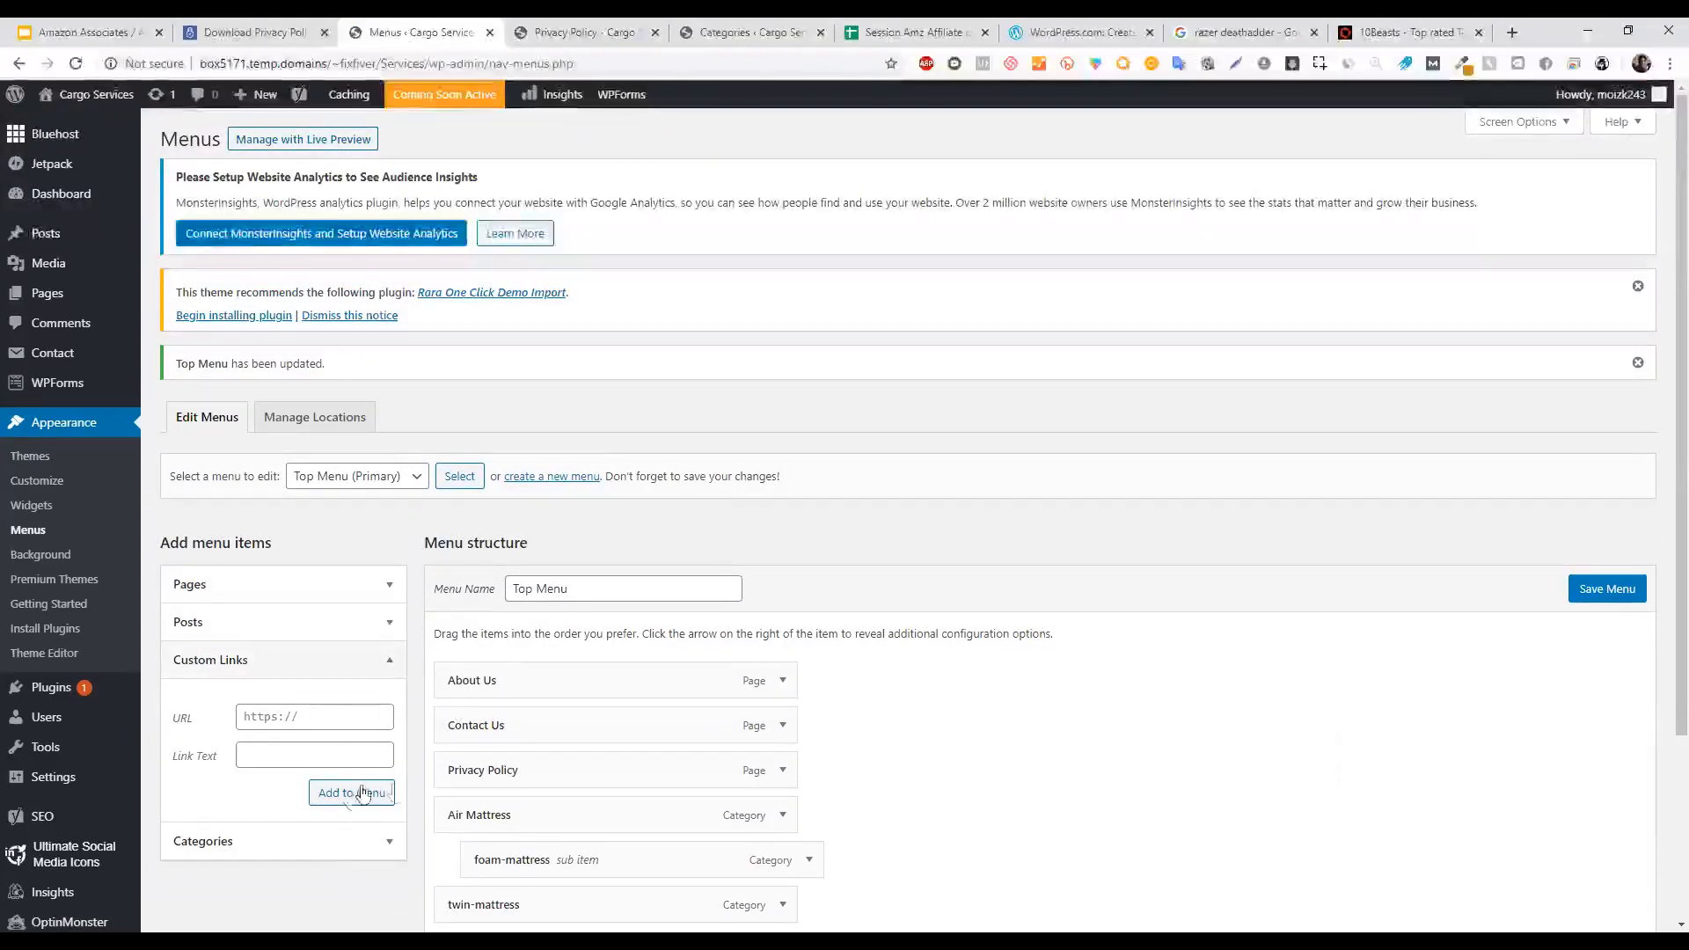
{"action": "left_click", "coordinate": [331, 722]}
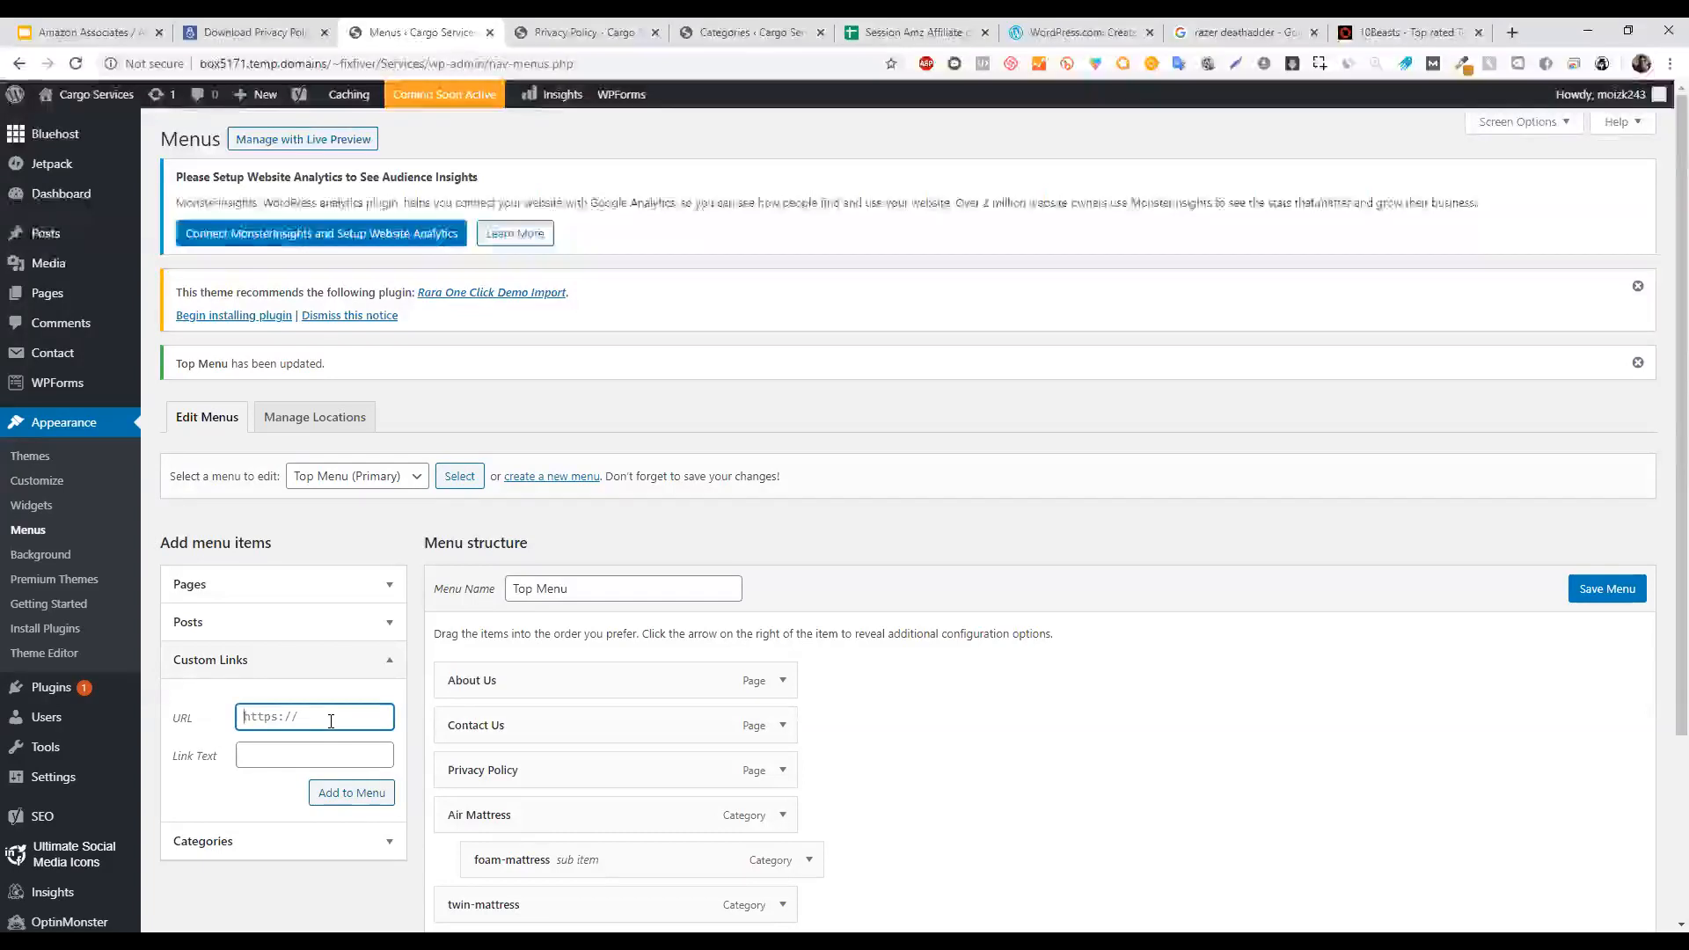
{"action": "type", "text": "www.google.com"}
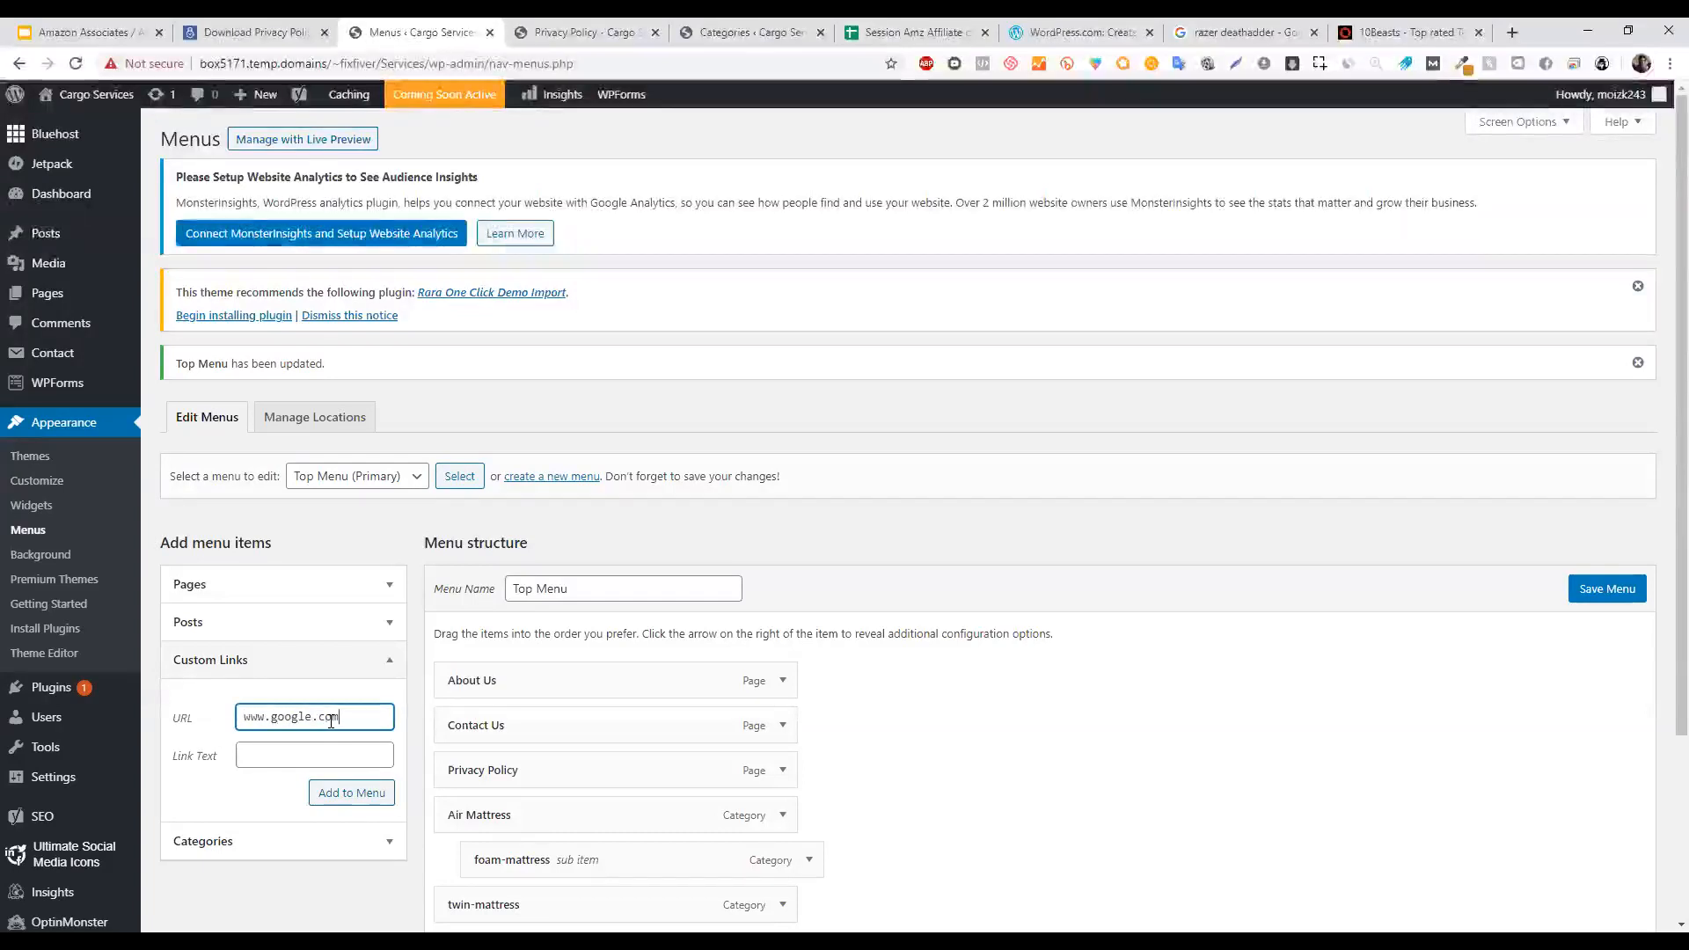
{"action": "key", "text": "Tab"}
{"action": "type", "text": "Google"}
{"action": "left_click", "coordinate": [345, 796]}
Move the Google item directly below Privacy Policy and save the menu.
{"action": "scroll", "coordinate": [1660, 528], "scroll_direction": "down", "scroll_amount": 3}
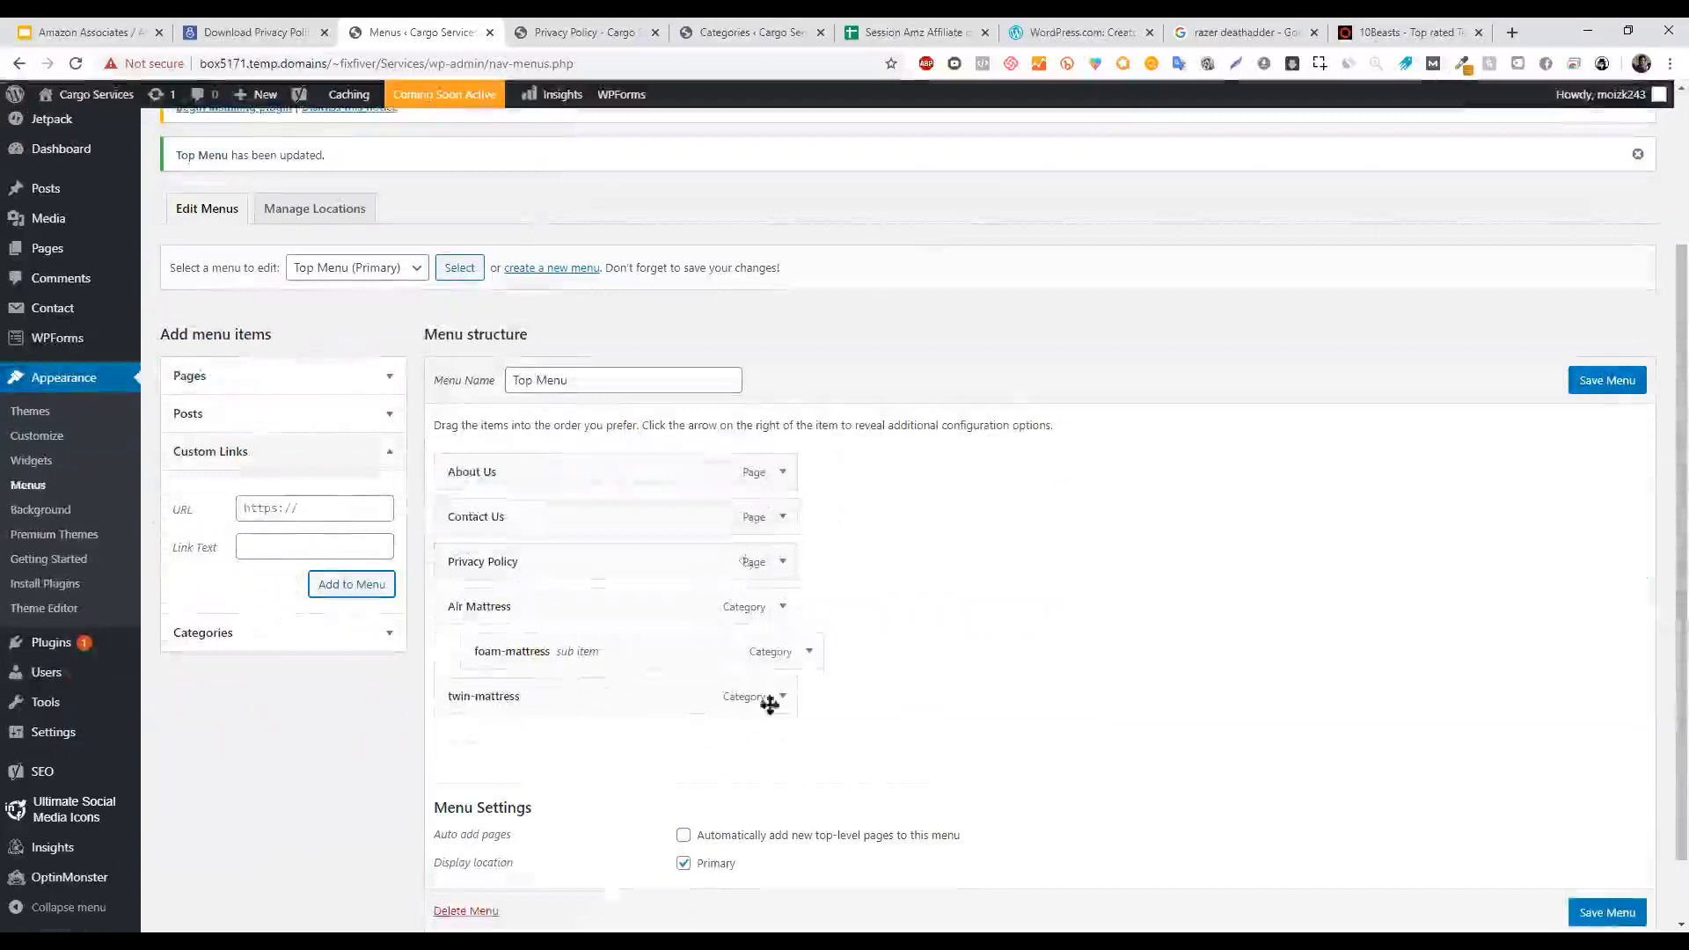
{"action": "left_click_drag", "start_coordinate": [516, 739], "coordinate": [497, 615]}
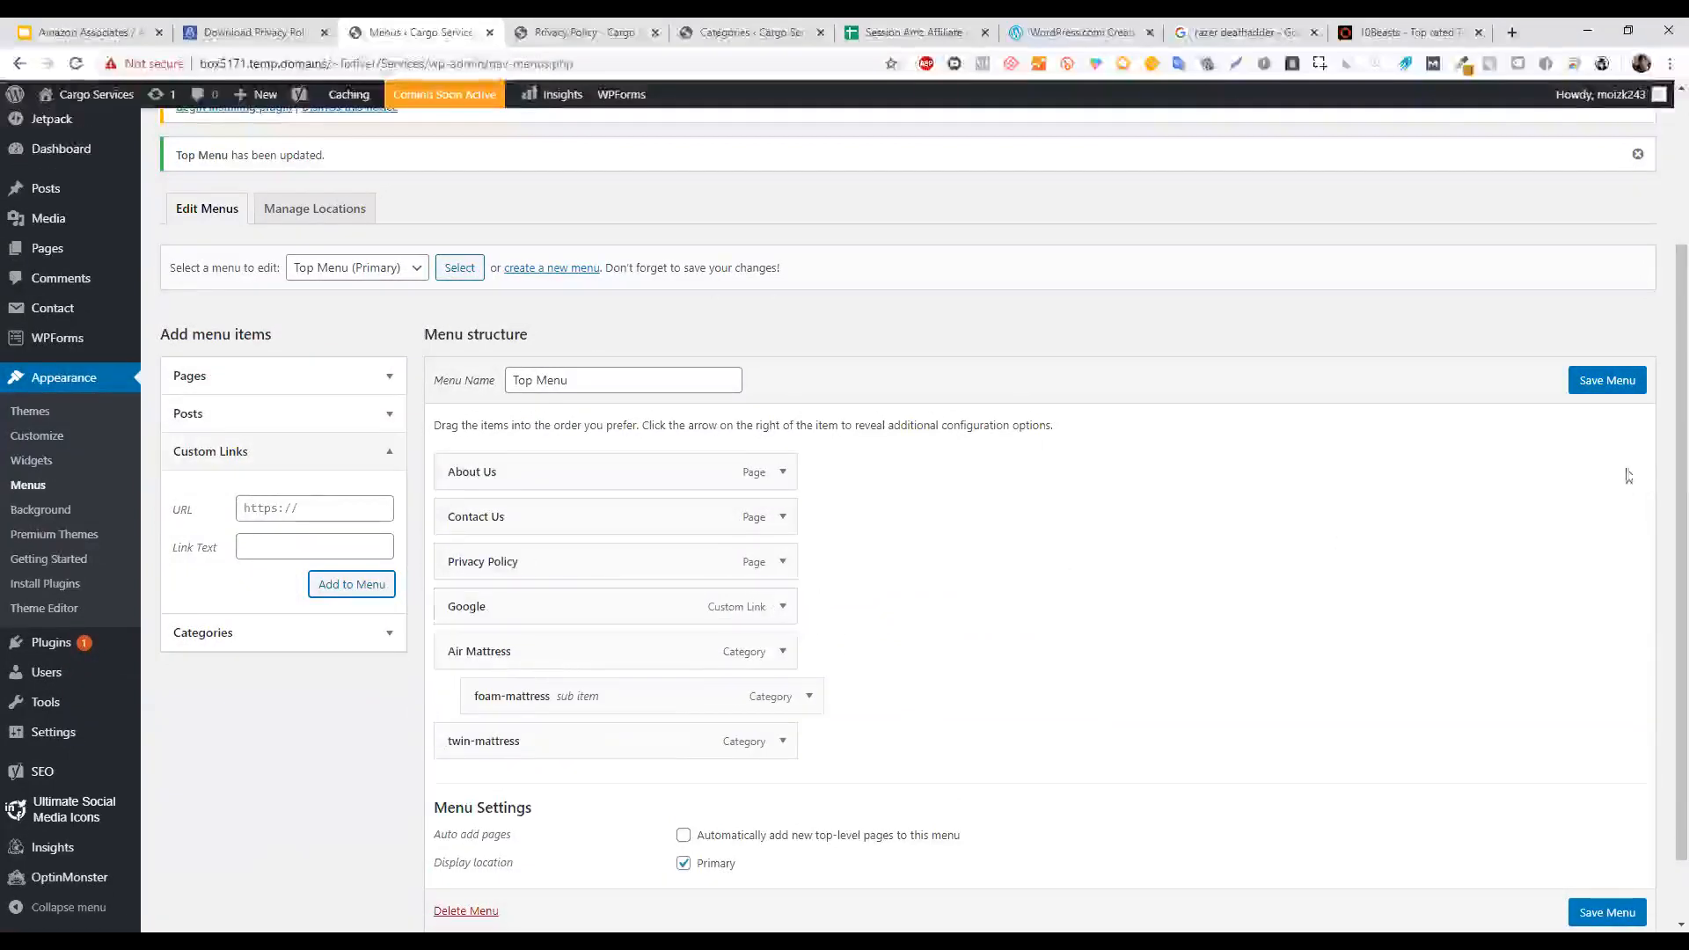
{"action": "left_click", "coordinate": [1597, 387]}
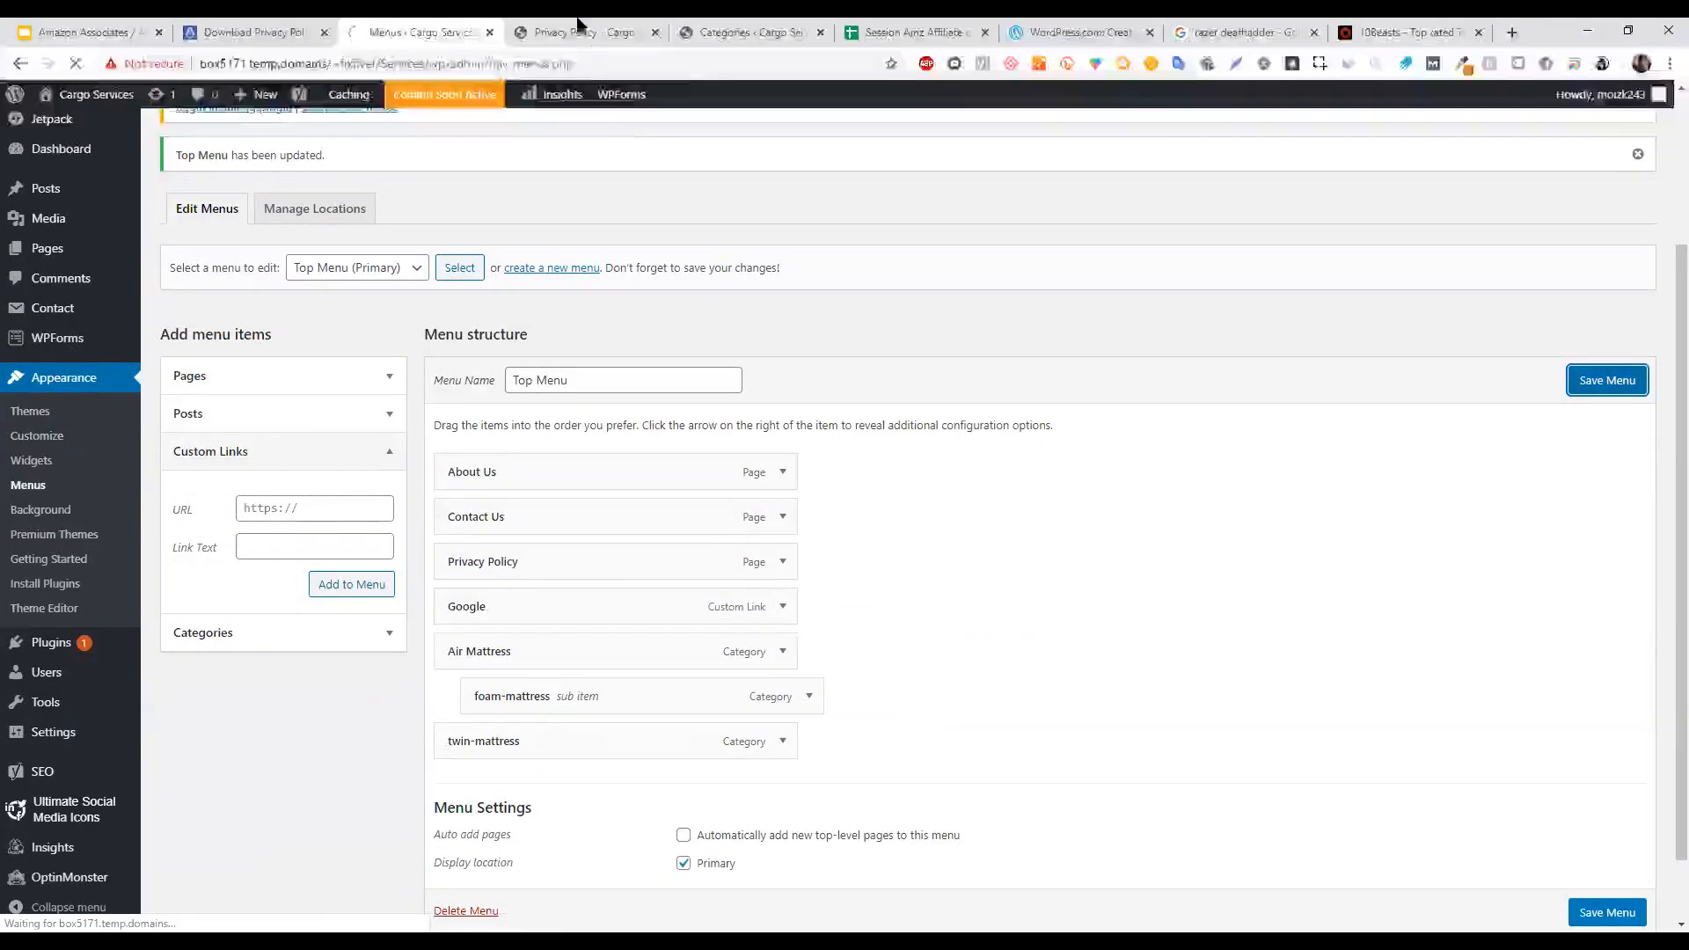
Reload the Privacy Policy page to confirm GOOGLE appears, then bring up the Affiliate Marketing slides.
{"action": "left_click", "coordinate": [581, 29]}
{"action": "left_click", "coordinate": [76, 64]}
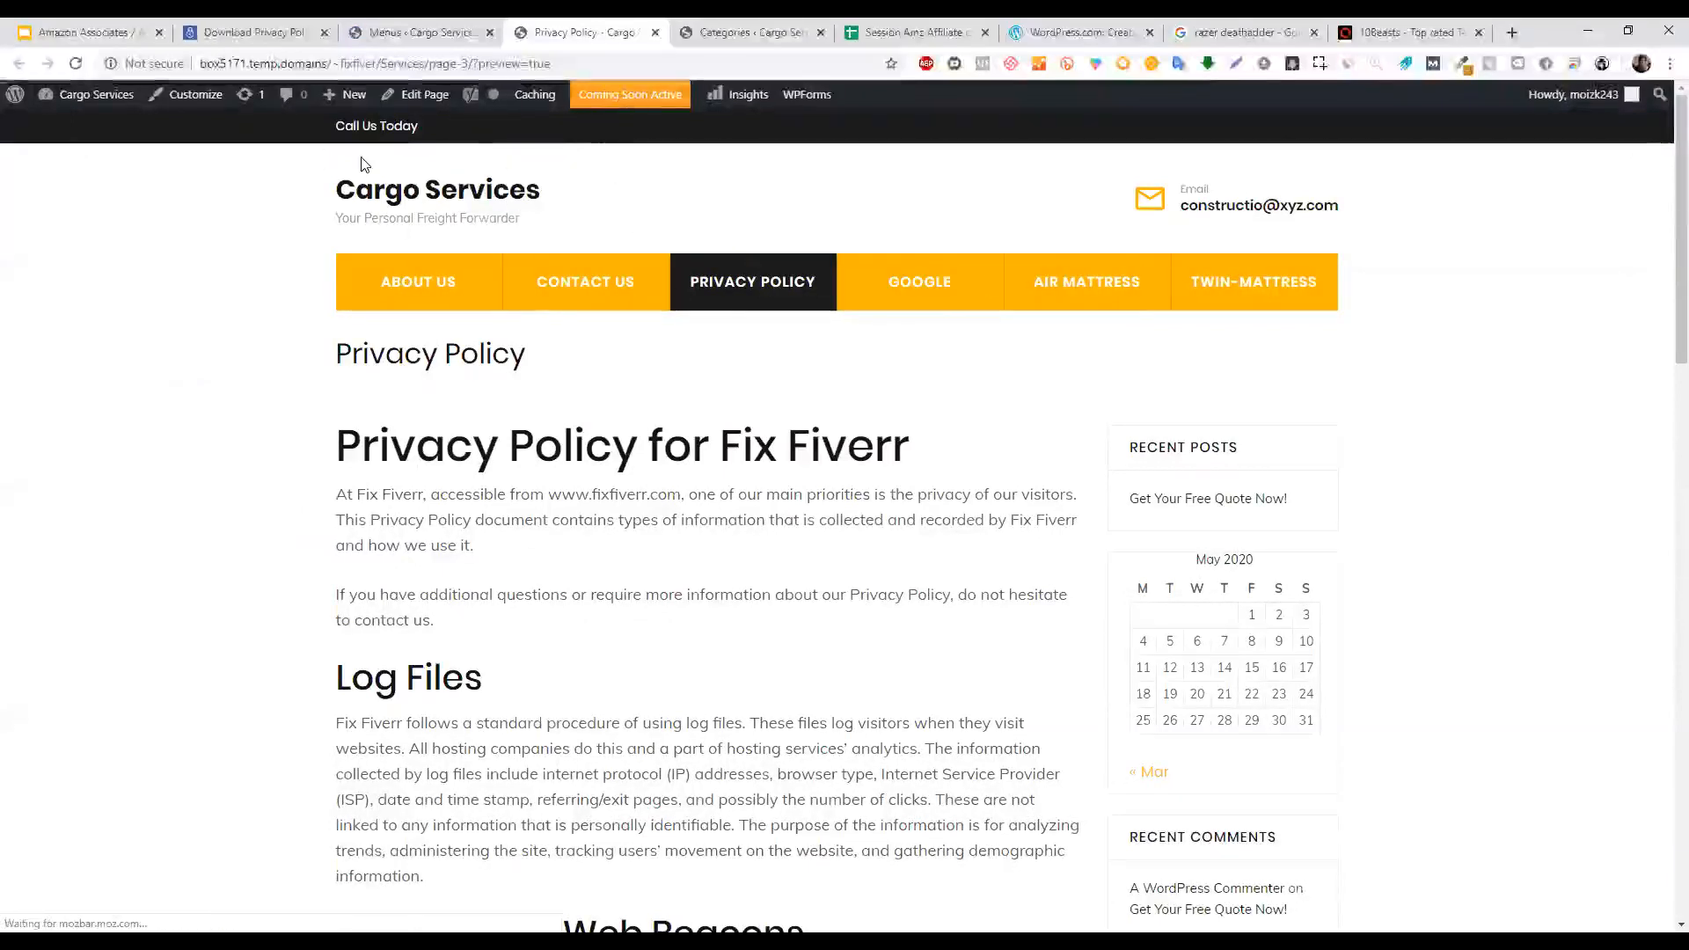
{"action": "left_click", "coordinate": [402, 25]}
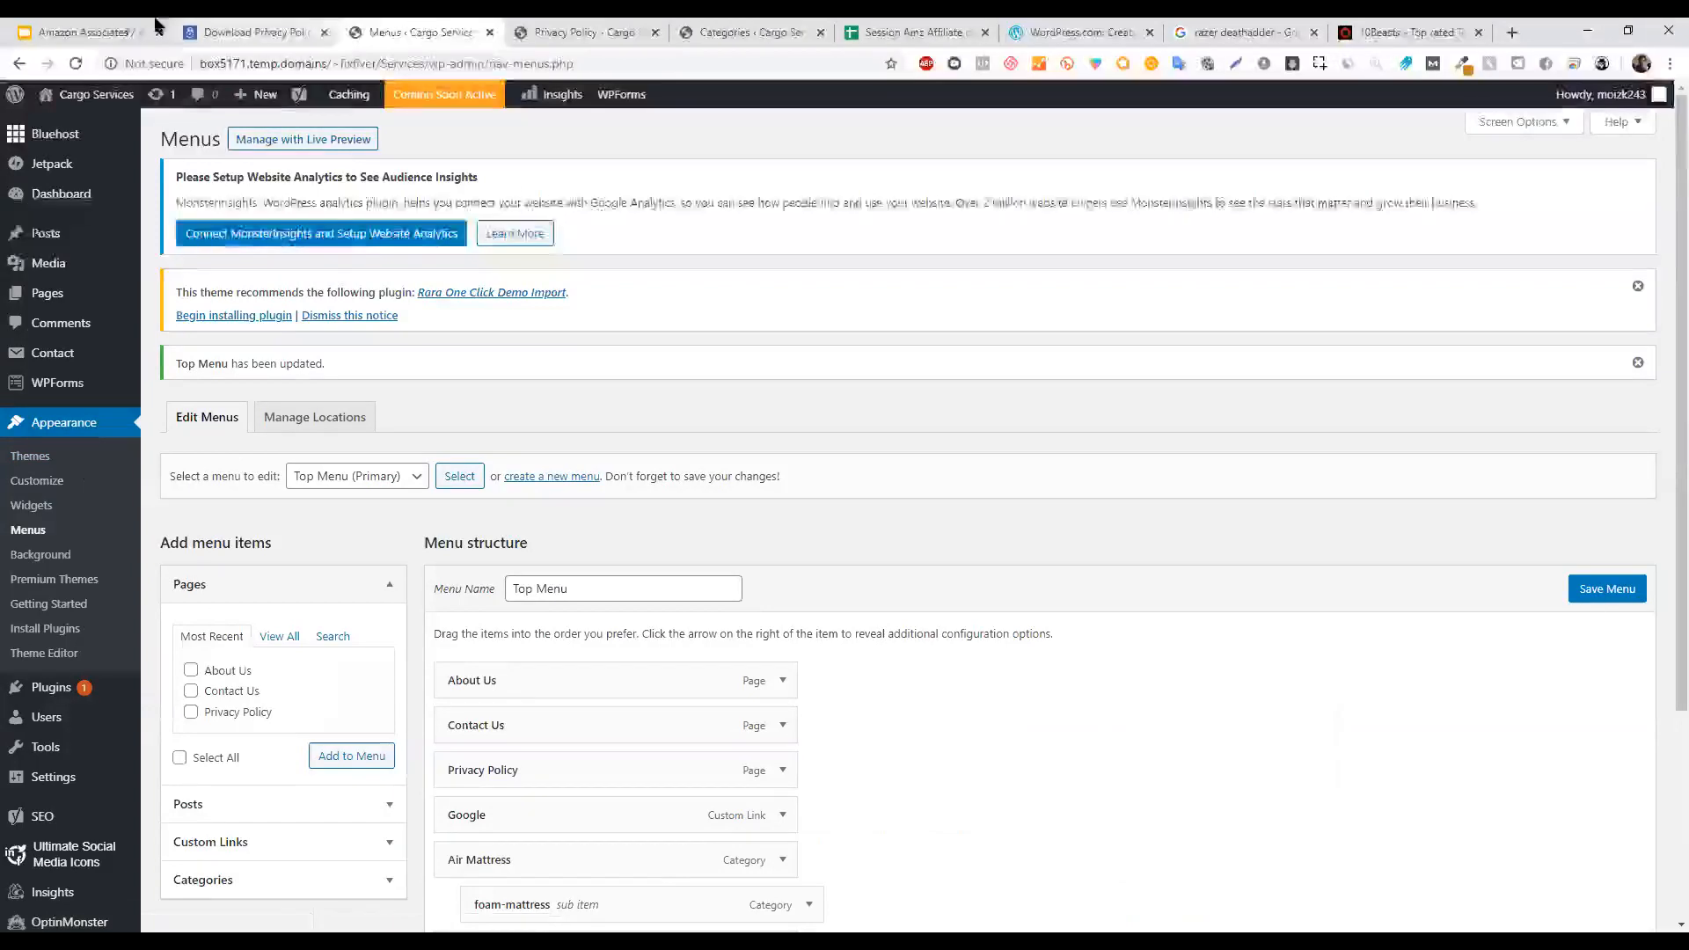
{"action": "left_click", "coordinate": [90, 28]}
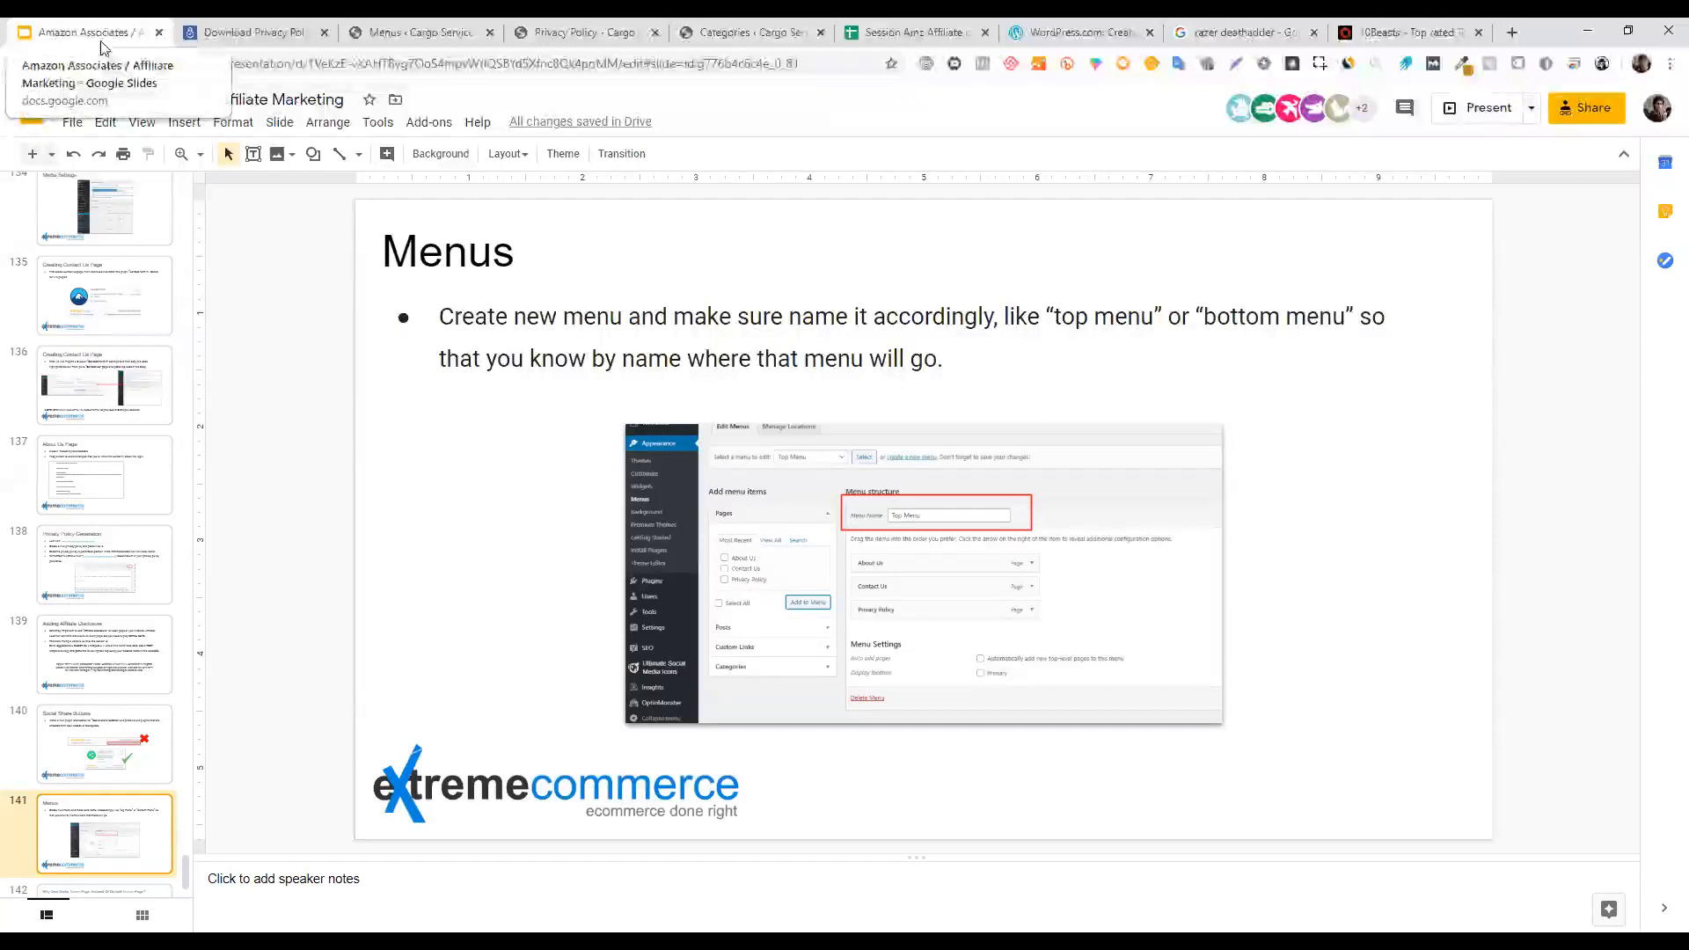
Open slide 142 on static home pages, highlight its title, then return to WordPress Menus.
{"action": "scroll", "coordinate": [145, 869], "scroll_direction": "down", "scroll_amount": 1}
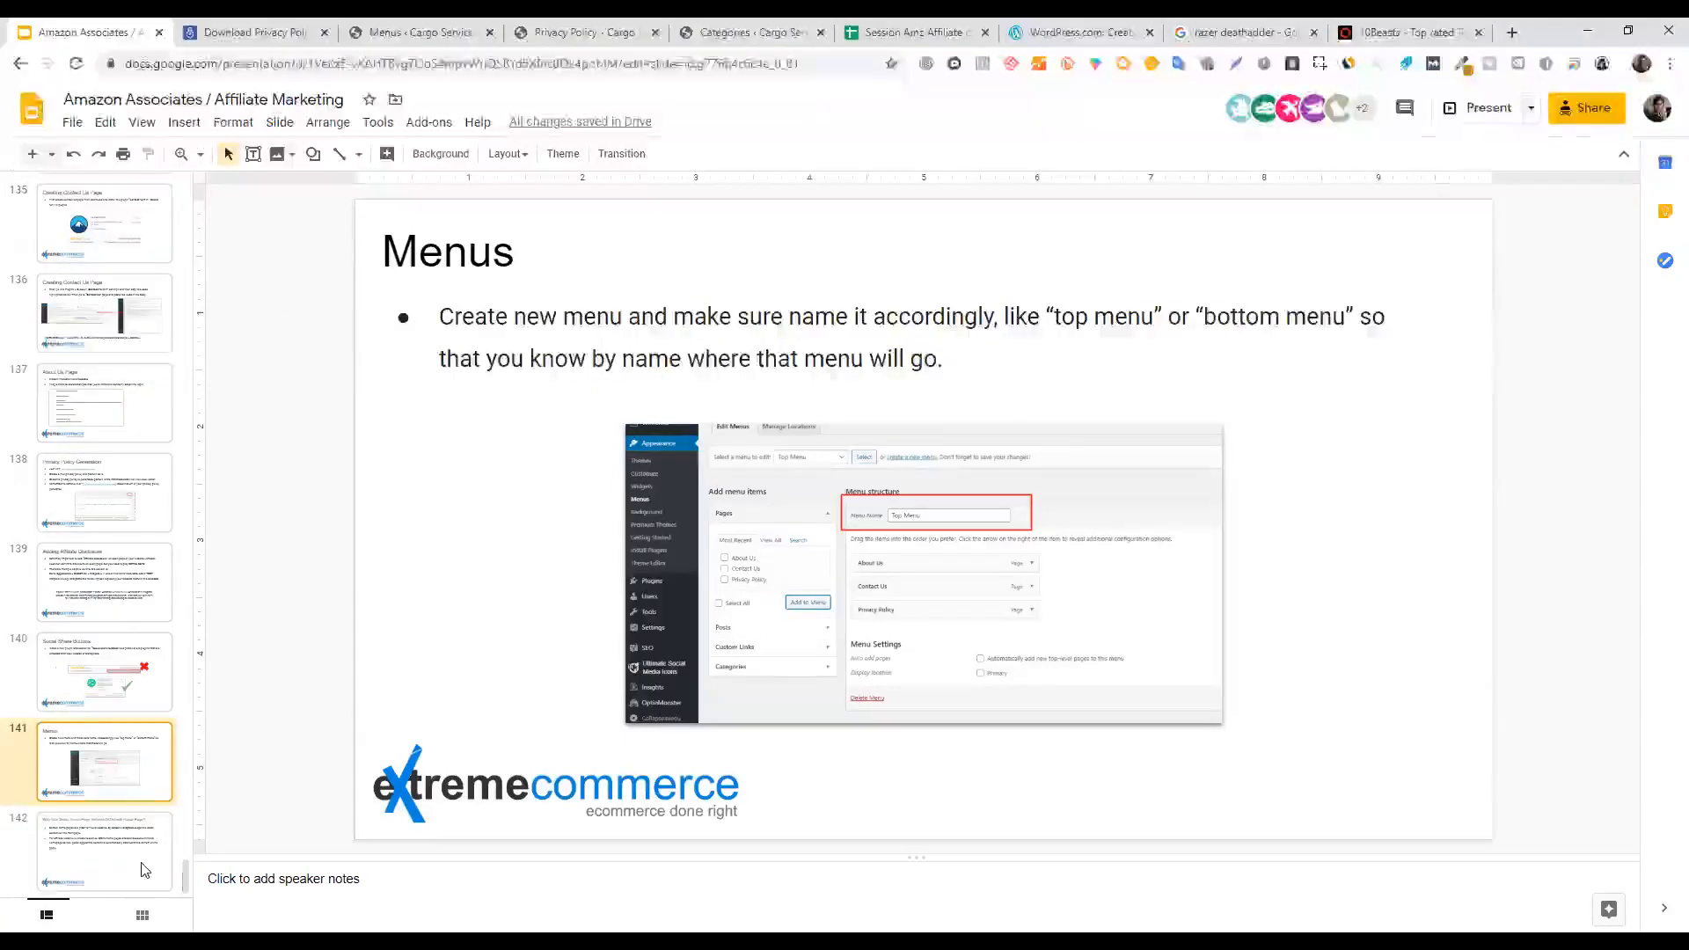
{"action": "left_click", "coordinate": [145, 869]}
{"action": "left_click", "coordinate": [449, 247]}
{"action": "left_click_drag", "start_coordinate": [550, 244], "coordinate": [1280, 259]}
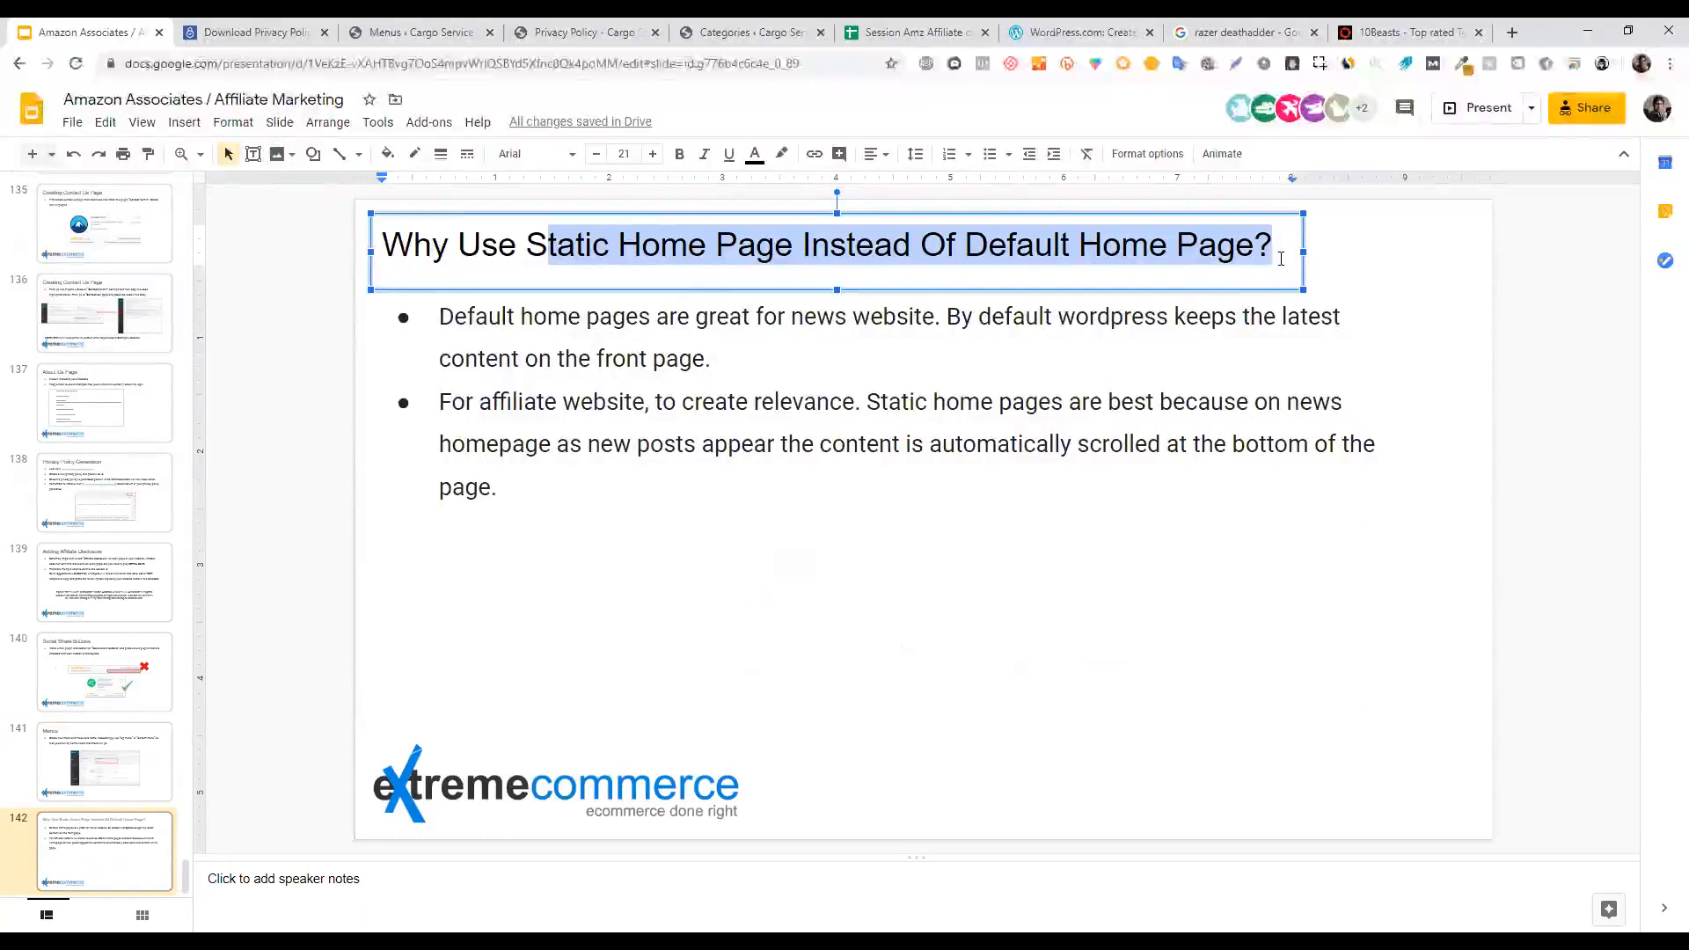
{"action": "left_click", "coordinate": [401, 28]}
{"action": "mouse_move", "coordinate": [86, 768]}
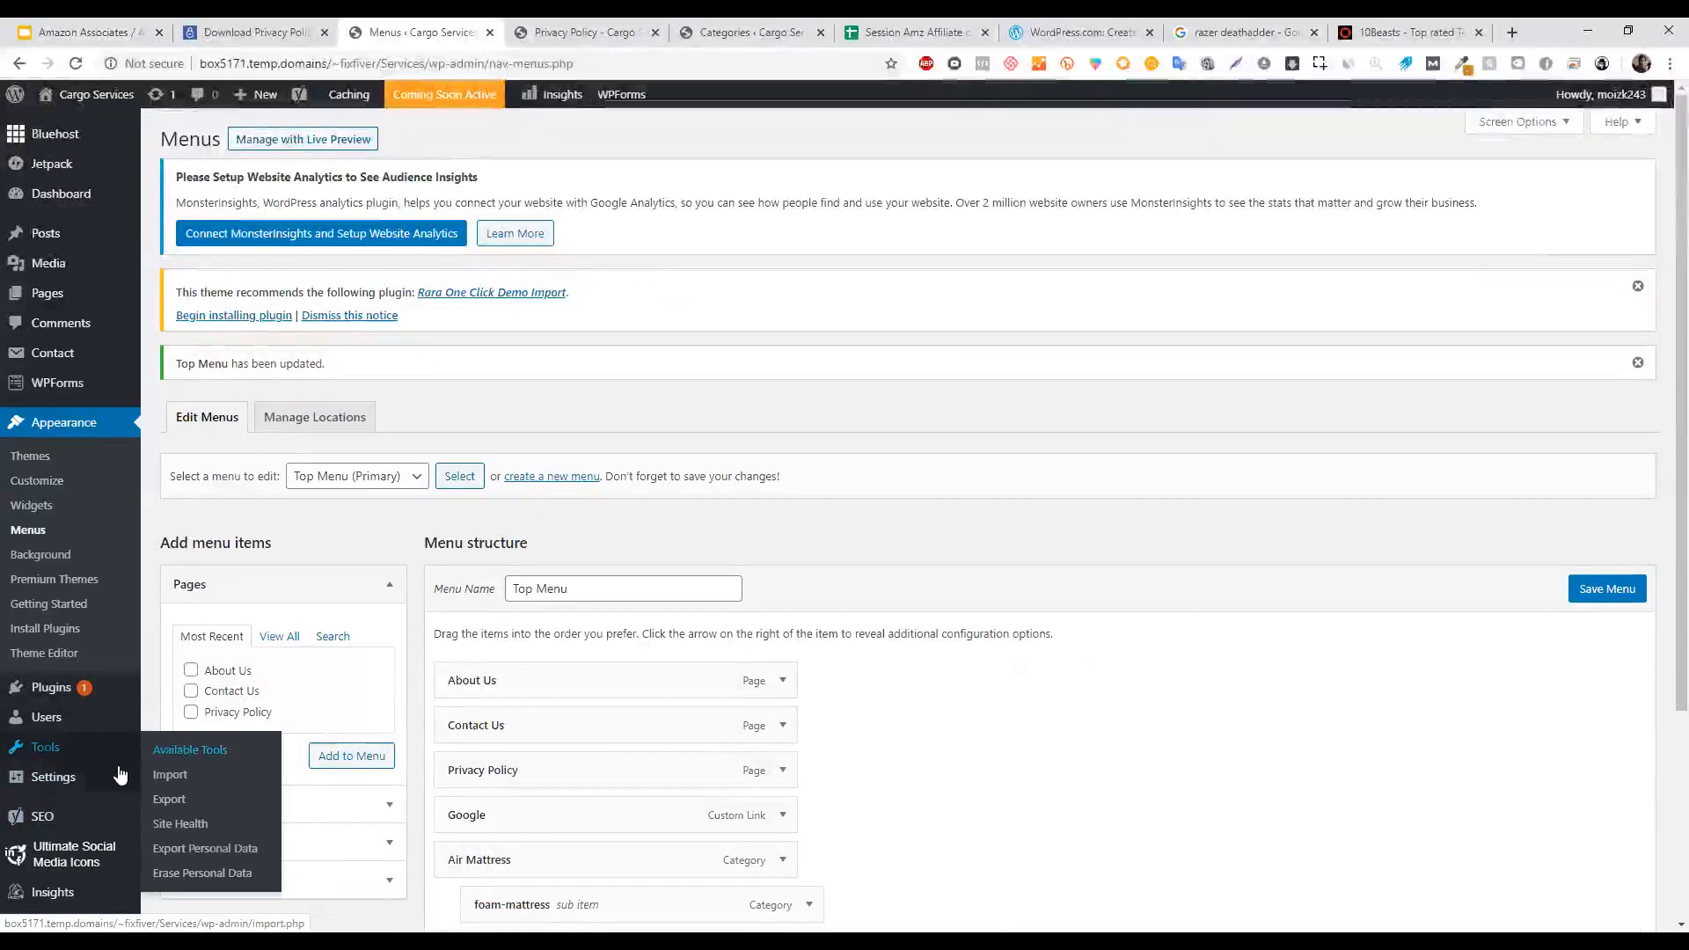
Check that Reading Settings shows Home as the static homepage, then switch to the 10Beasts tab.
{"action": "left_click", "coordinate": [187, 784]}
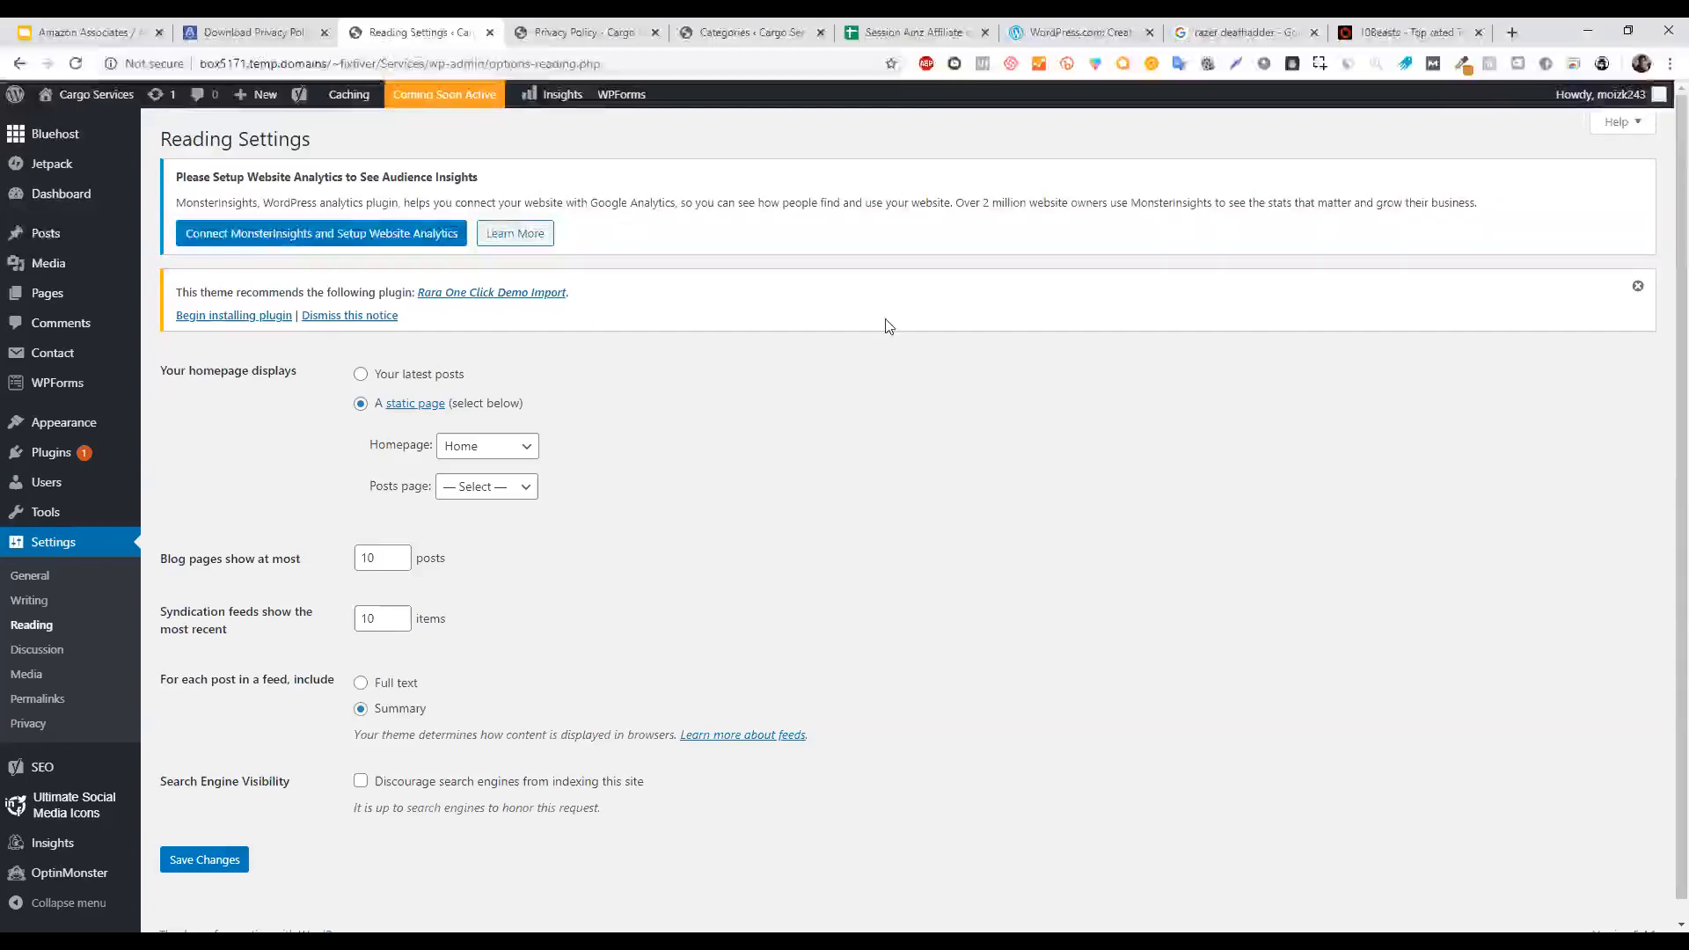
{"action": "left_click", "coordinate": [1412, 31]}
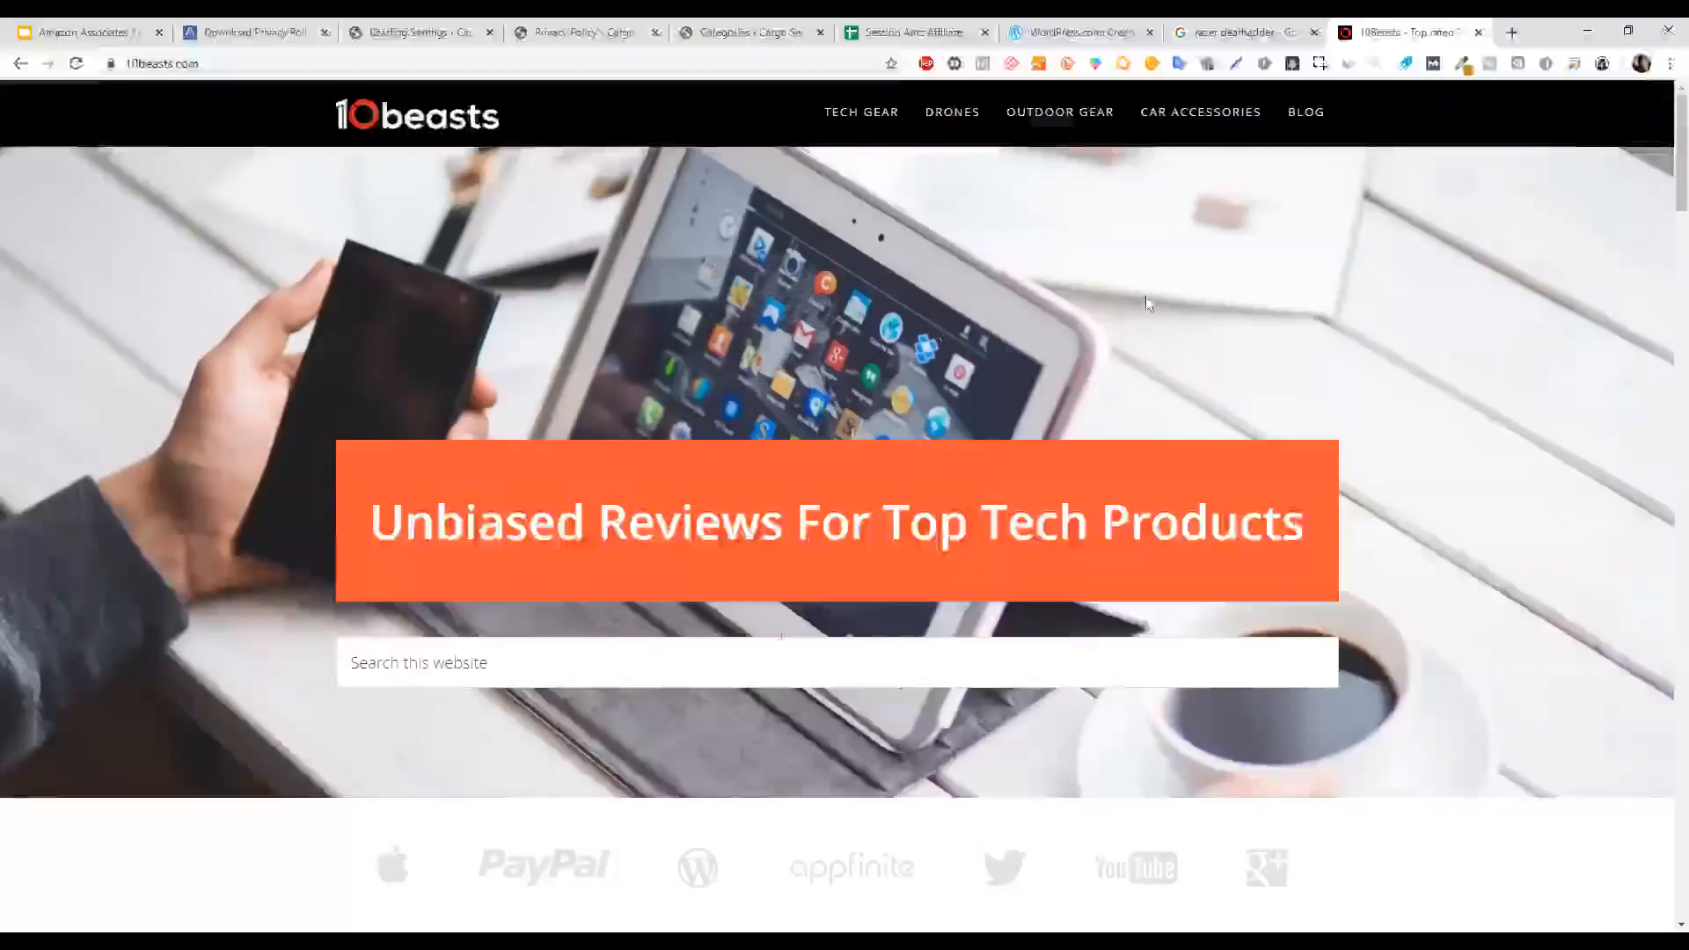
Scroll down through the 10Beasts homepage.
{"action": "scroll", "coordinate": [1663, 167], "scroll_direction": "down", "scroll_amount": 9}
{"action": "scroll", "coordinate": [1660, 642], "scroll_direction": "down", "scroll_amount": 15}
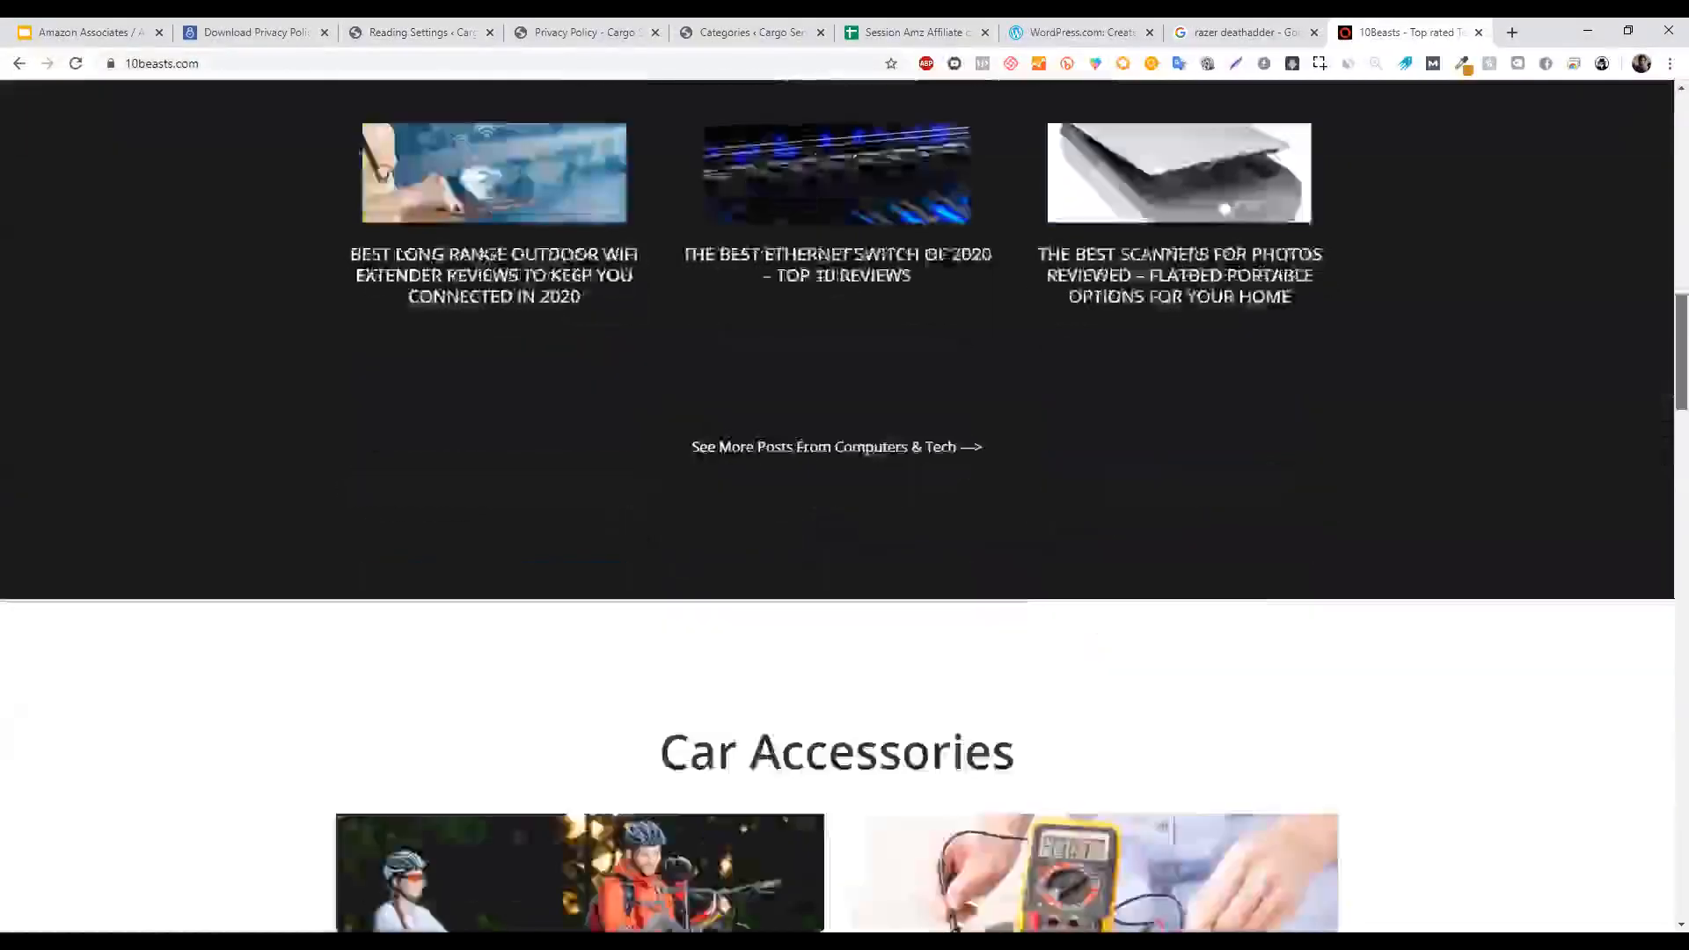
{"action": "scroll", "coordinate": [1663, 850], "scroll_direction": "down", "scroll_amount": 15}
{"action": "left_click_drag", "start_coordinate": [1663, 850], "coordinate": [1666, 69]}
Flip through the slides, Privacy Policy and settings tabs, ending on the Session Amz Affiliate of EC spreadsheet.
{"action": "left_click", "coordinate": [113, 27]}
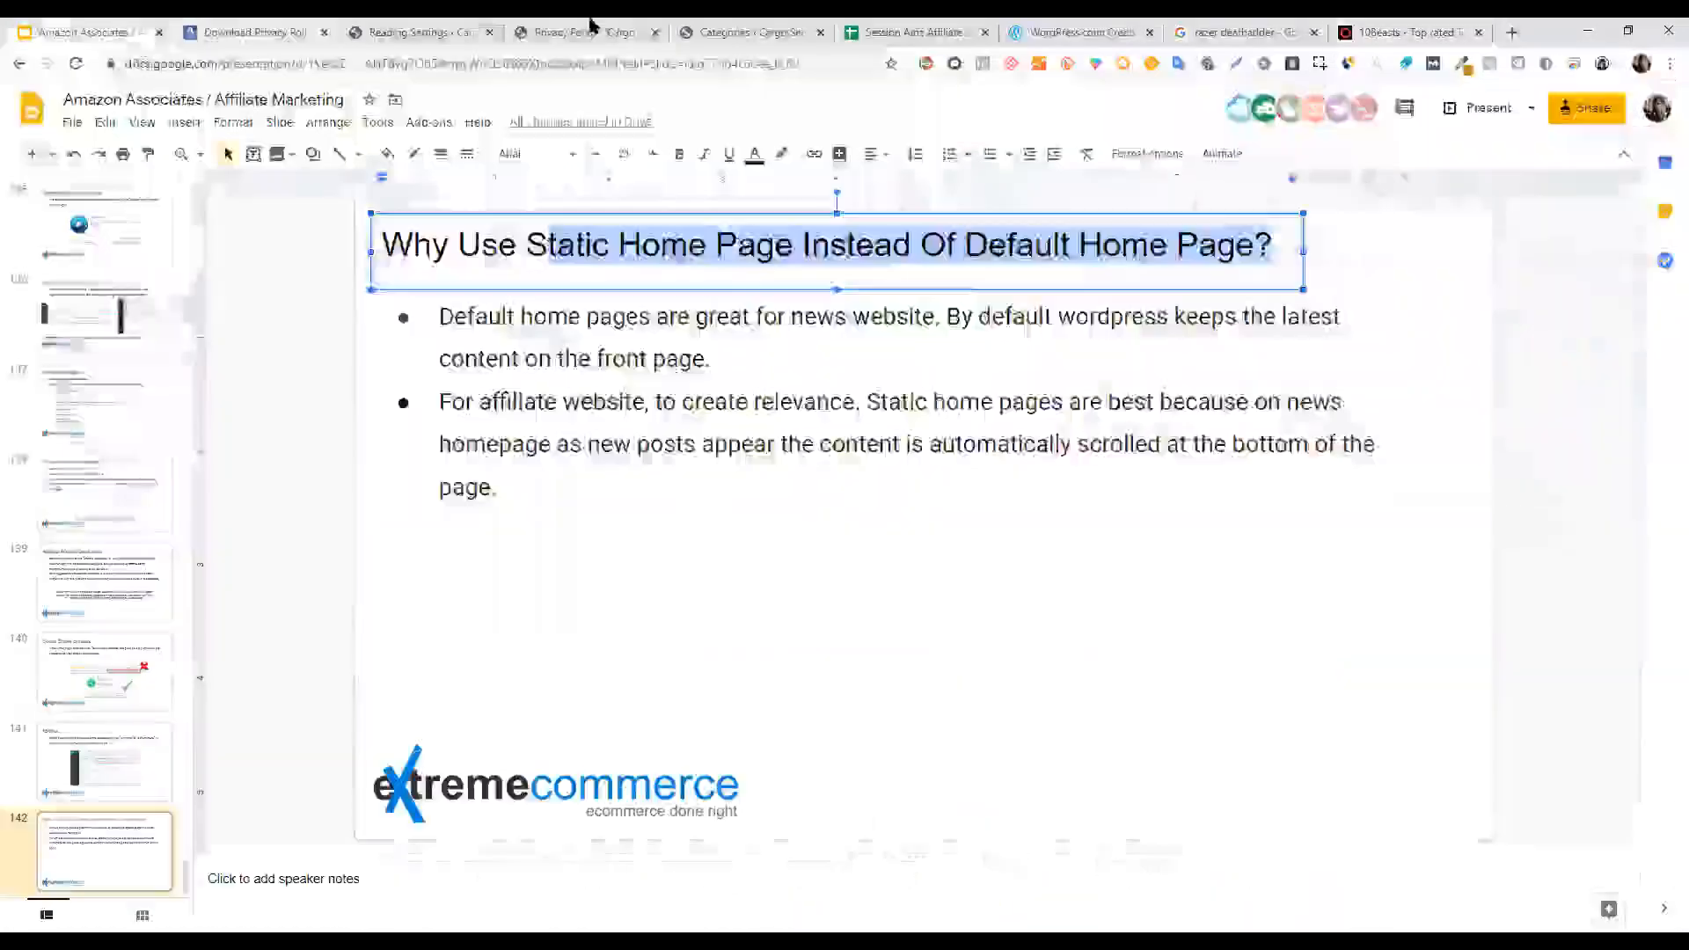
{"action": "left_click", "coordinate": [616, 26]}
{"action": "key", "text": "ctrl+Tab"}
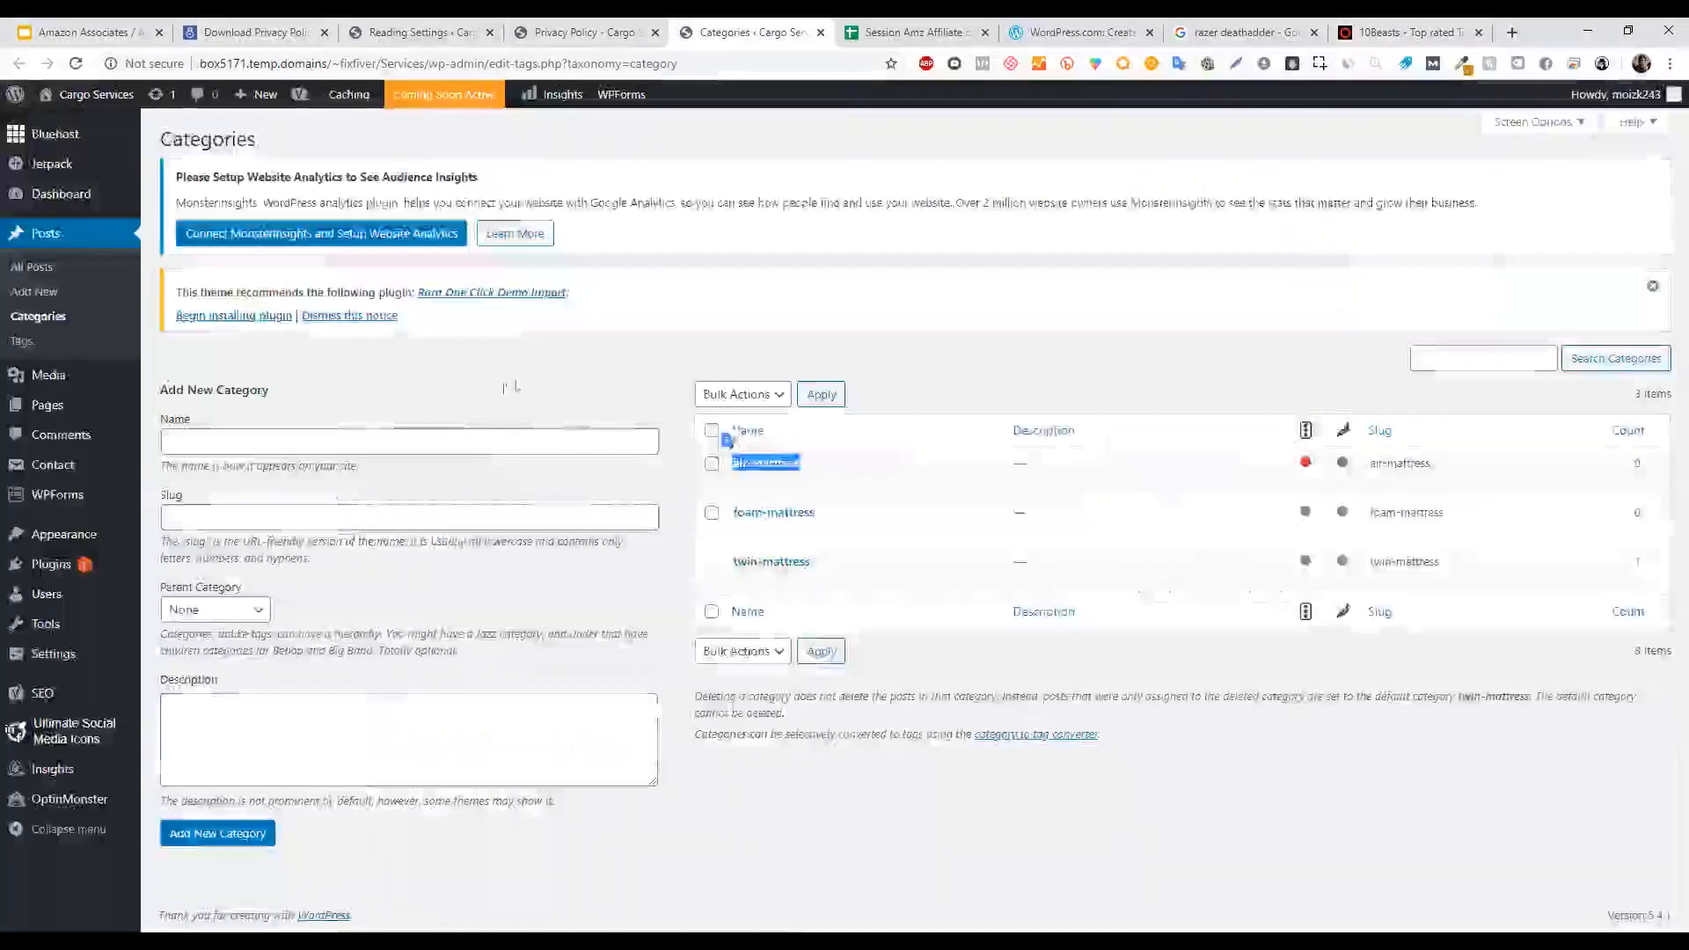
{"action": "left_click", "coordinate": [625, 27]}
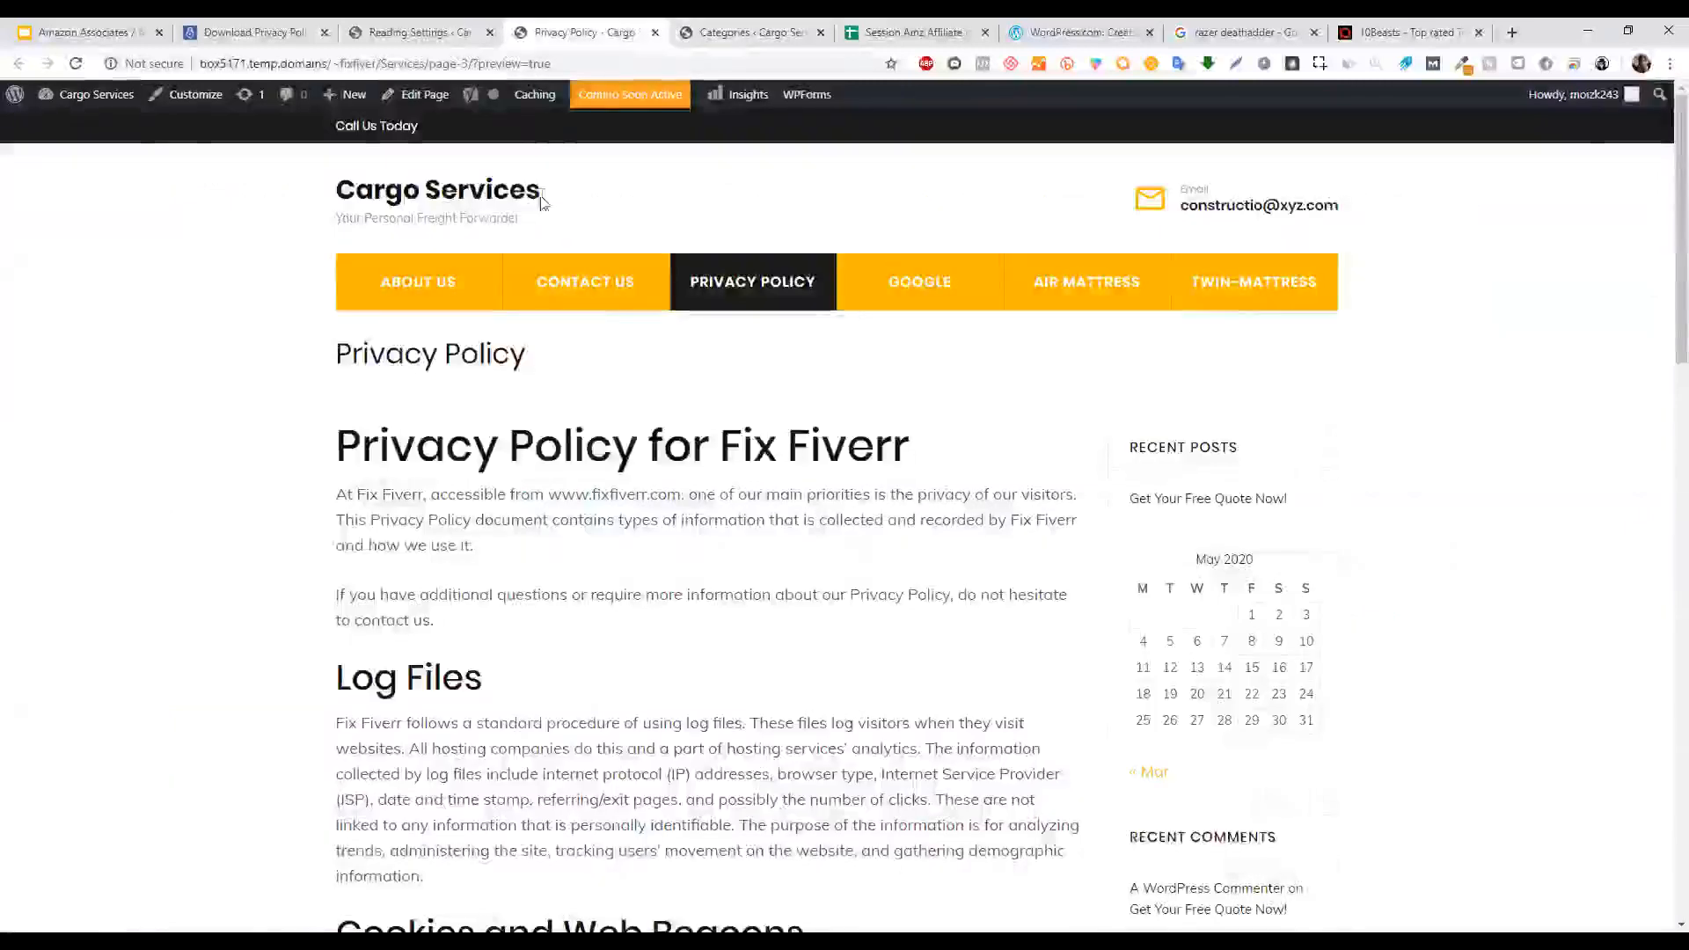
{"action": "key", "text": "ctrl+shift+Tab"}
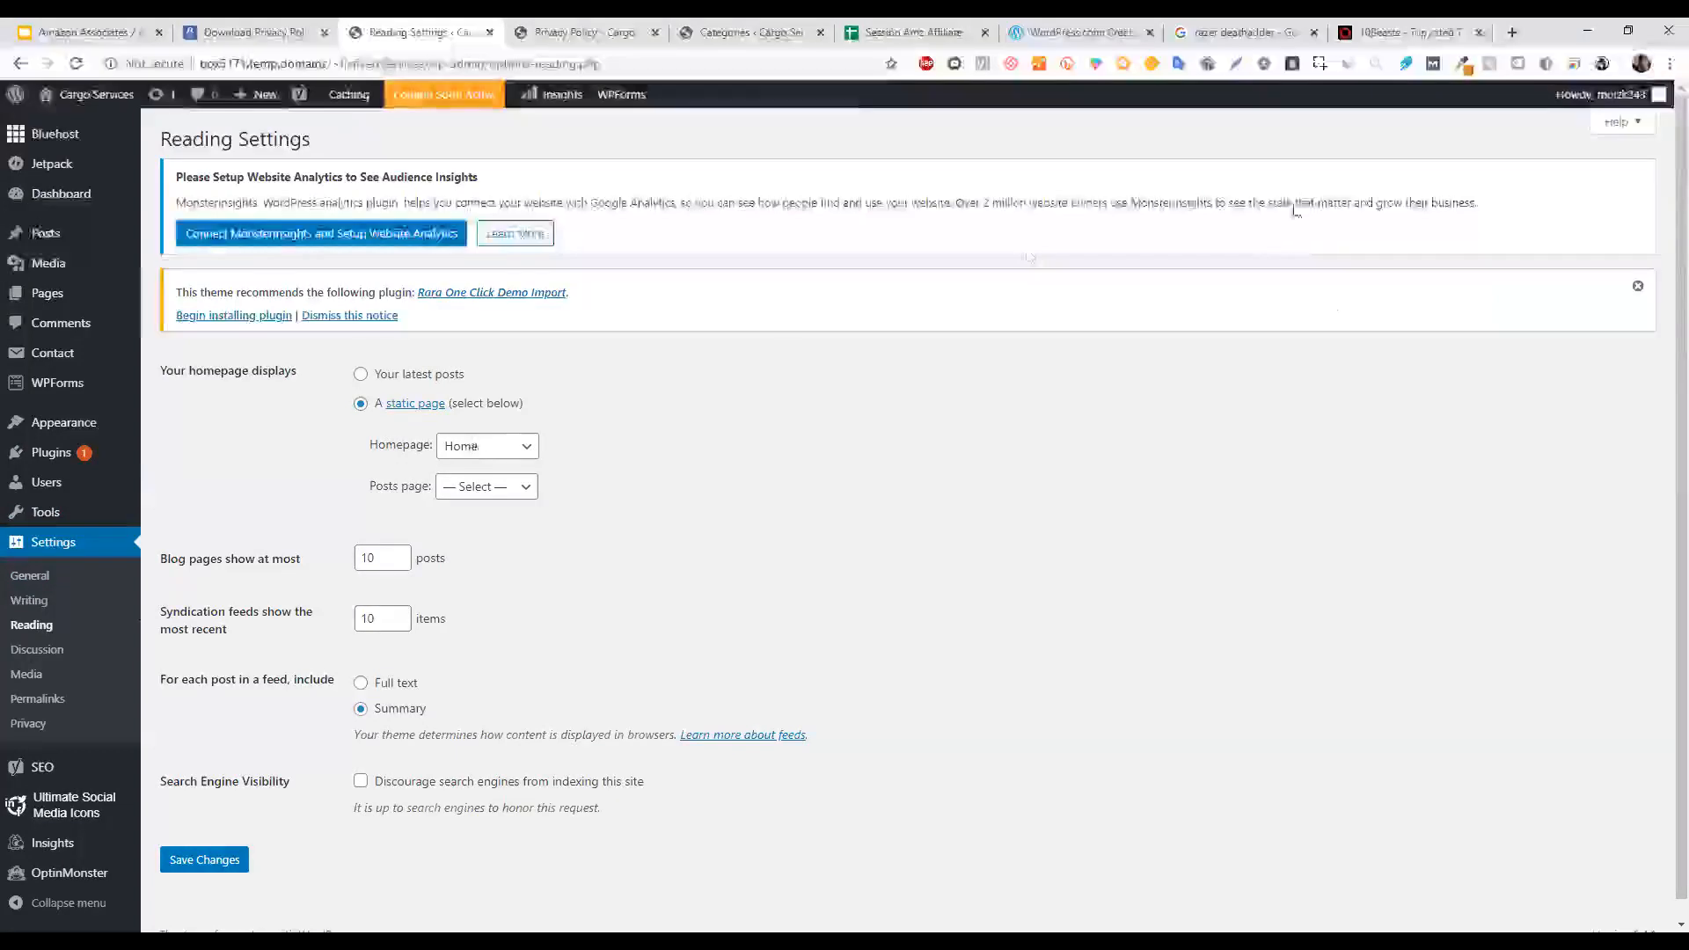
{"action": "left_click", "coordinate": [1417, 32]}
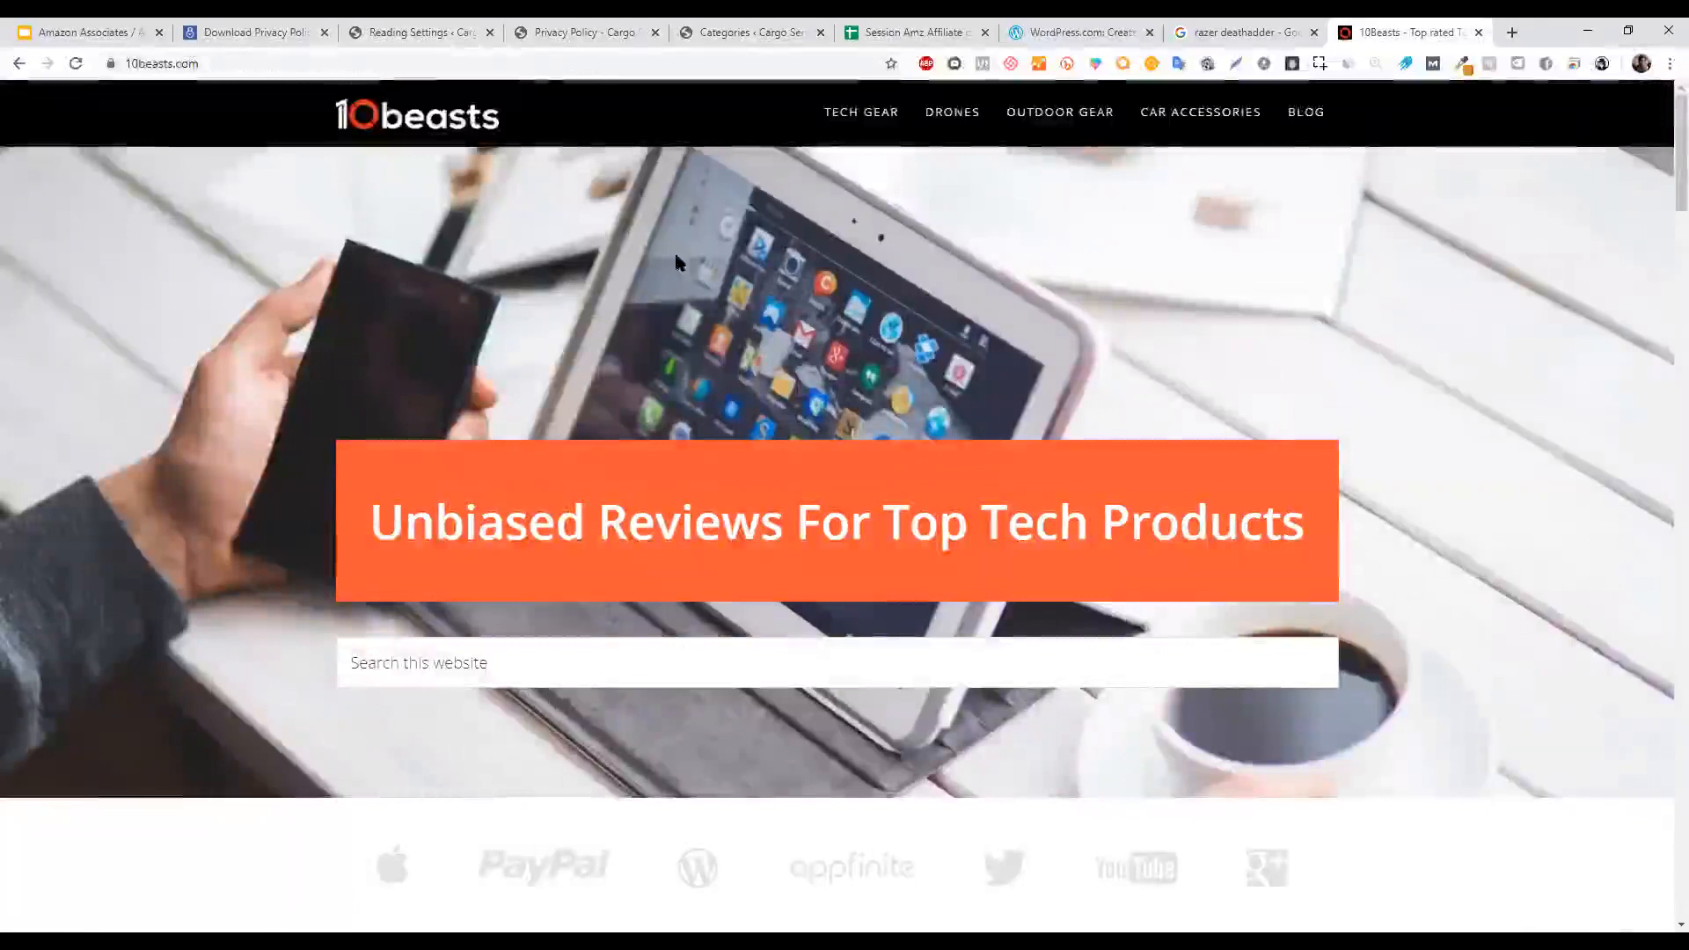
{"action": "mouse_move", "coordinate": [1680, 195]}
{"action": "left_mouse_down"}
{"action": "mouse_move", "coordinate": [1663, 799]}
{"action": "mouse_move", "coordinate": [1663, 190]}
{"action": "left_mouse_up"}
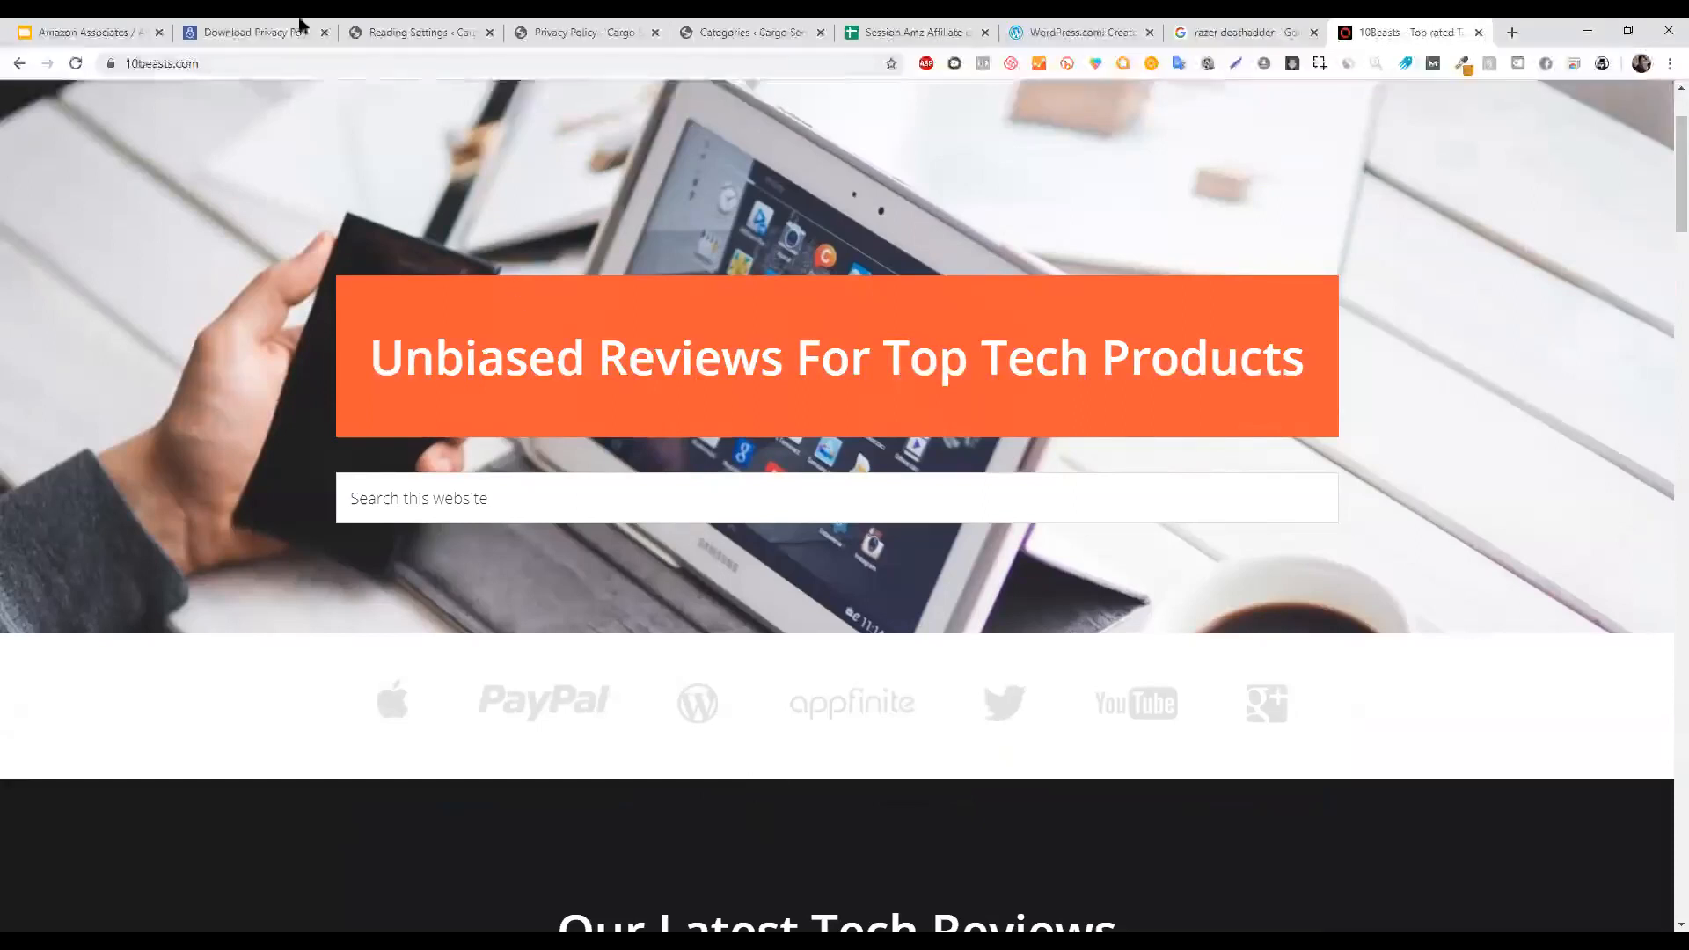
{"action": "left_click", "coordinate": [148, 27]}
{"action": "left_click", "coordinate": [959, 27]}
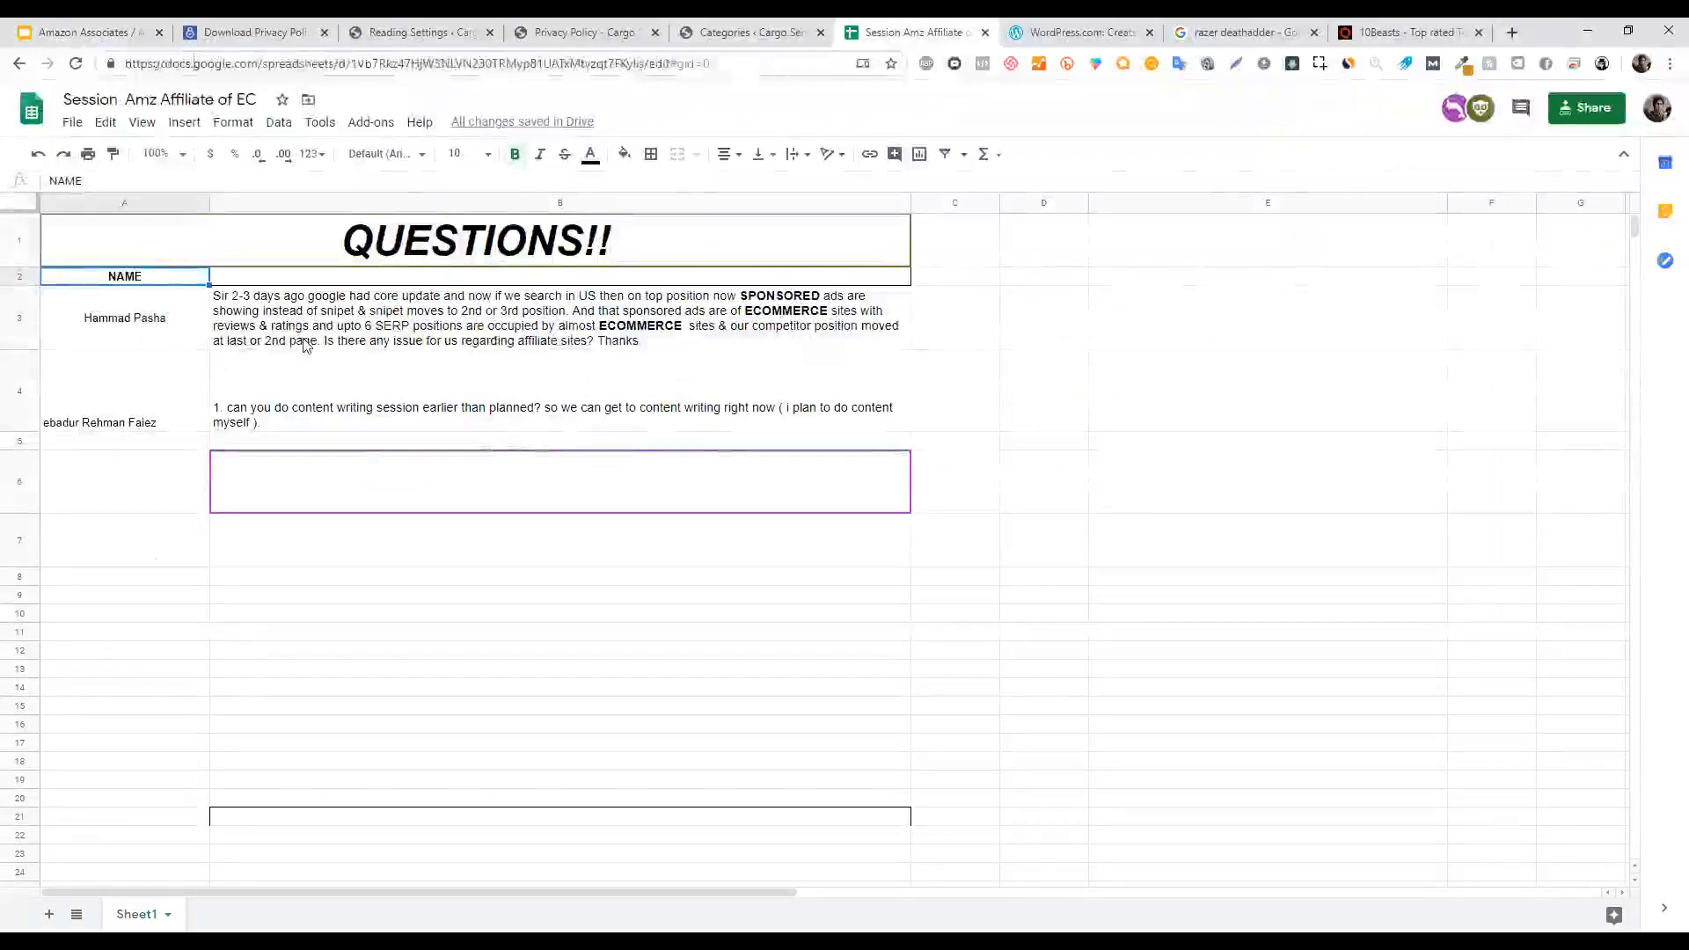
Read the submitted questions in cells B3 and B4, then open a new browser tab.
{"action": "double_click", "coordinate": [315, 341]}
{"action": "left_click", "coordinate": [329, 366]}
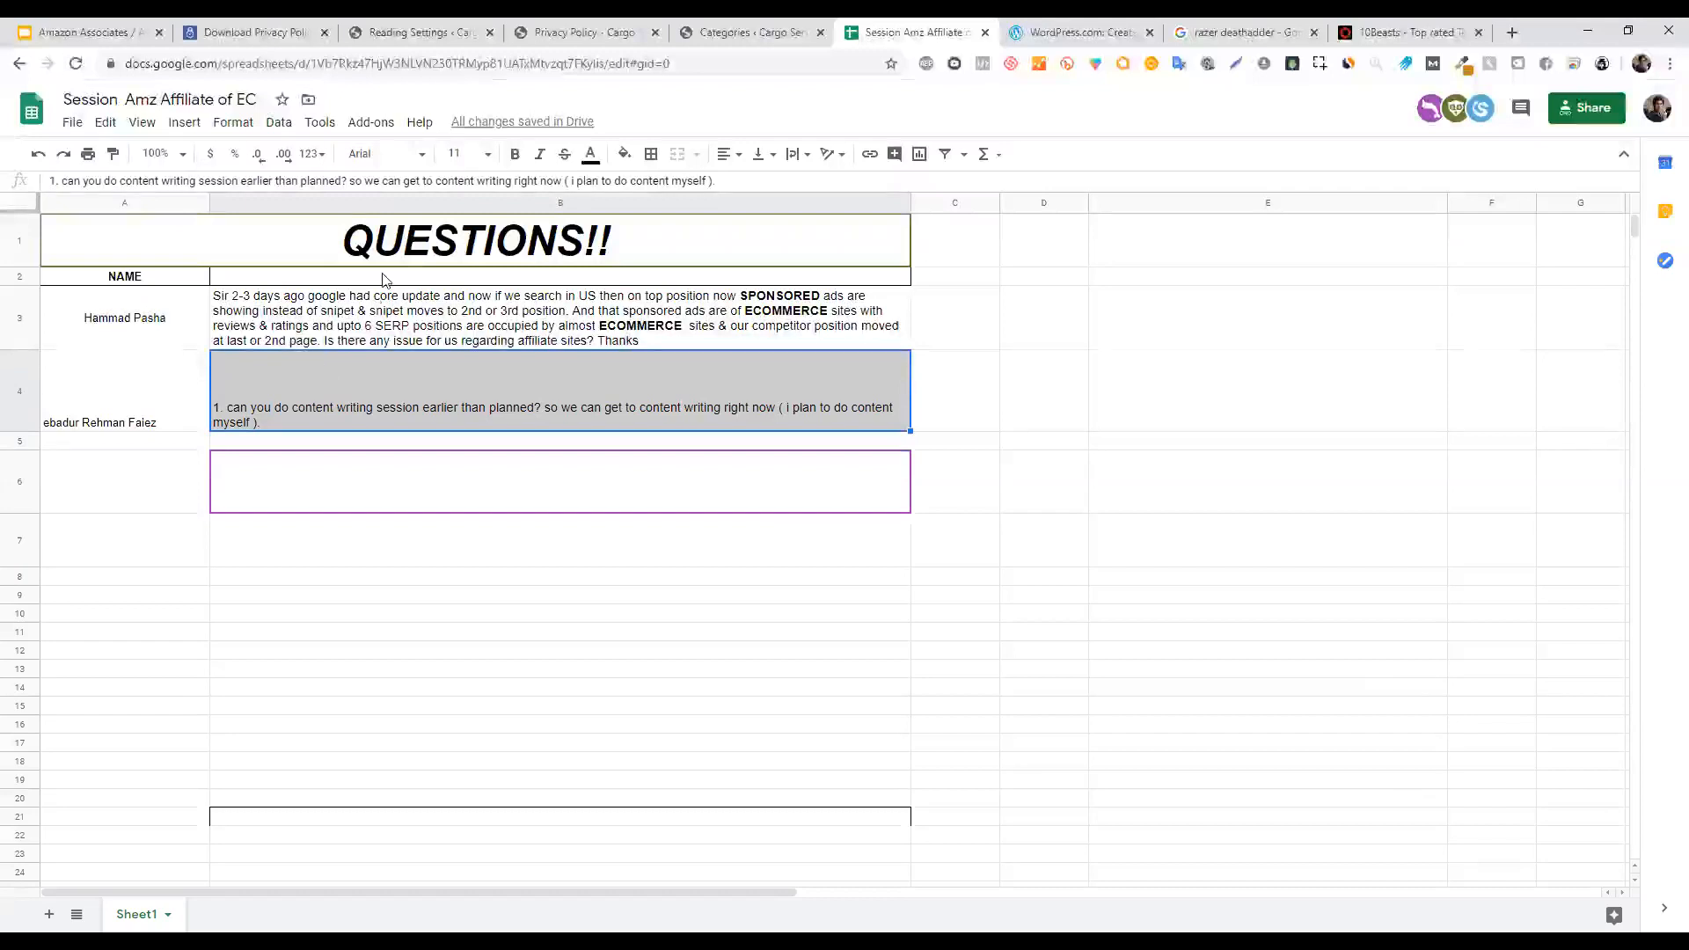
{"action": "left_click", "coordinate": [1513, 31]}
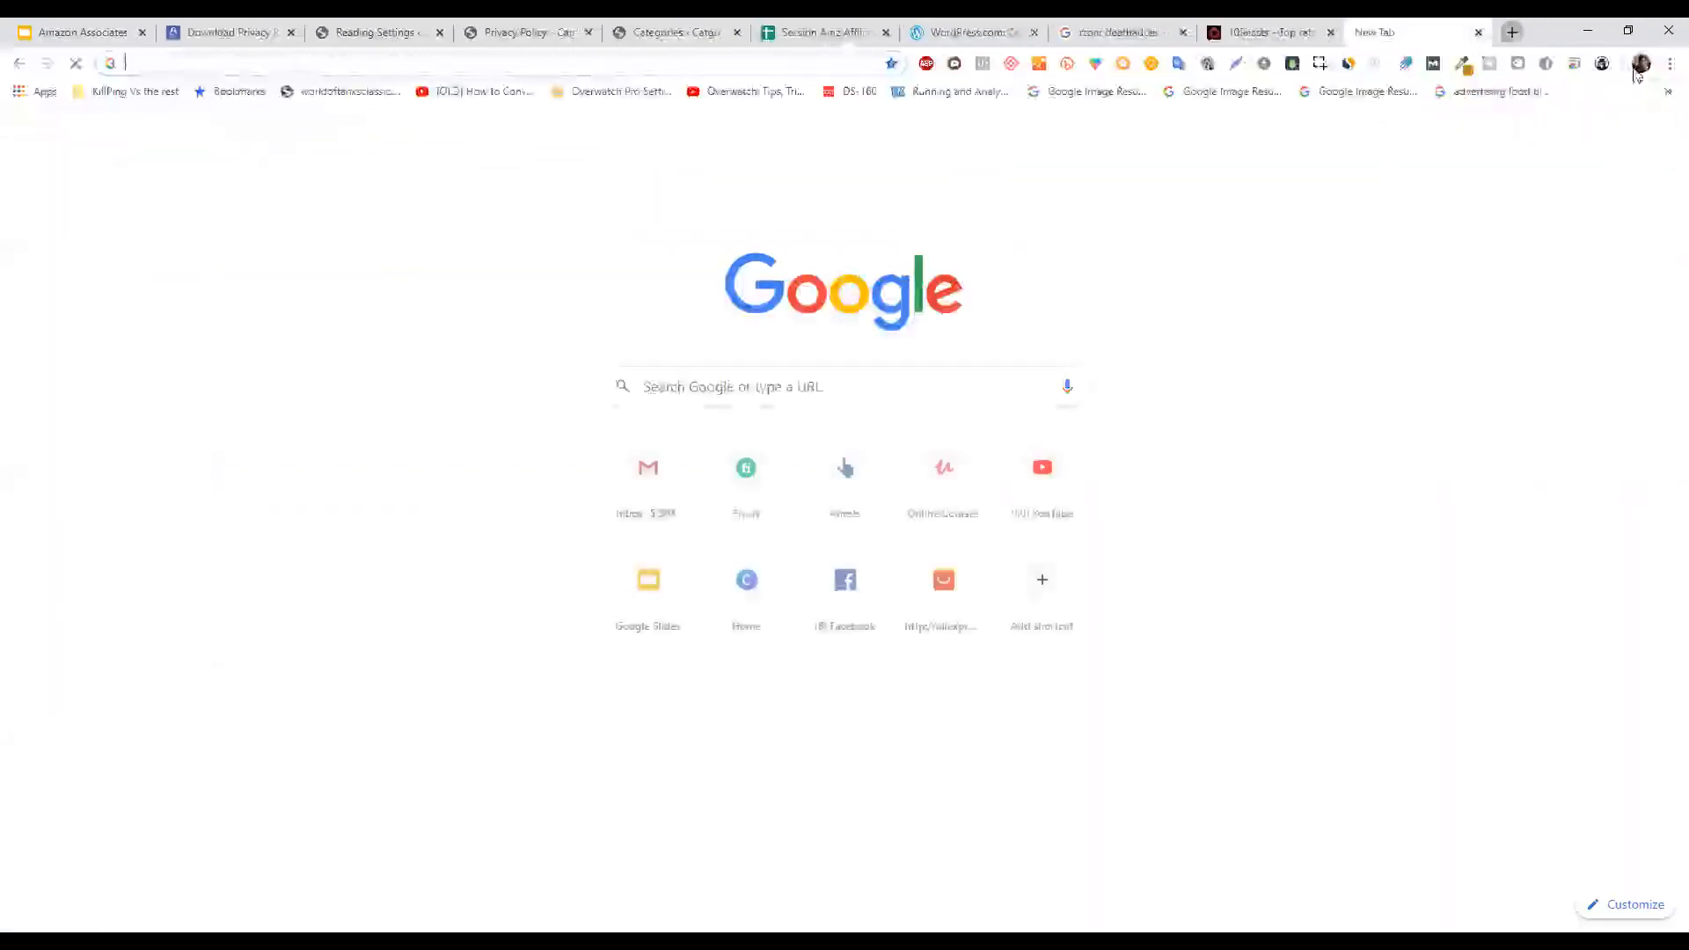
Open a new incognito window and dismiss the location permission prompt.
{"action": "left_click", "coordinate": [1670, 64]}
{"action": "left_click", "coordinate": [1601, 135]}
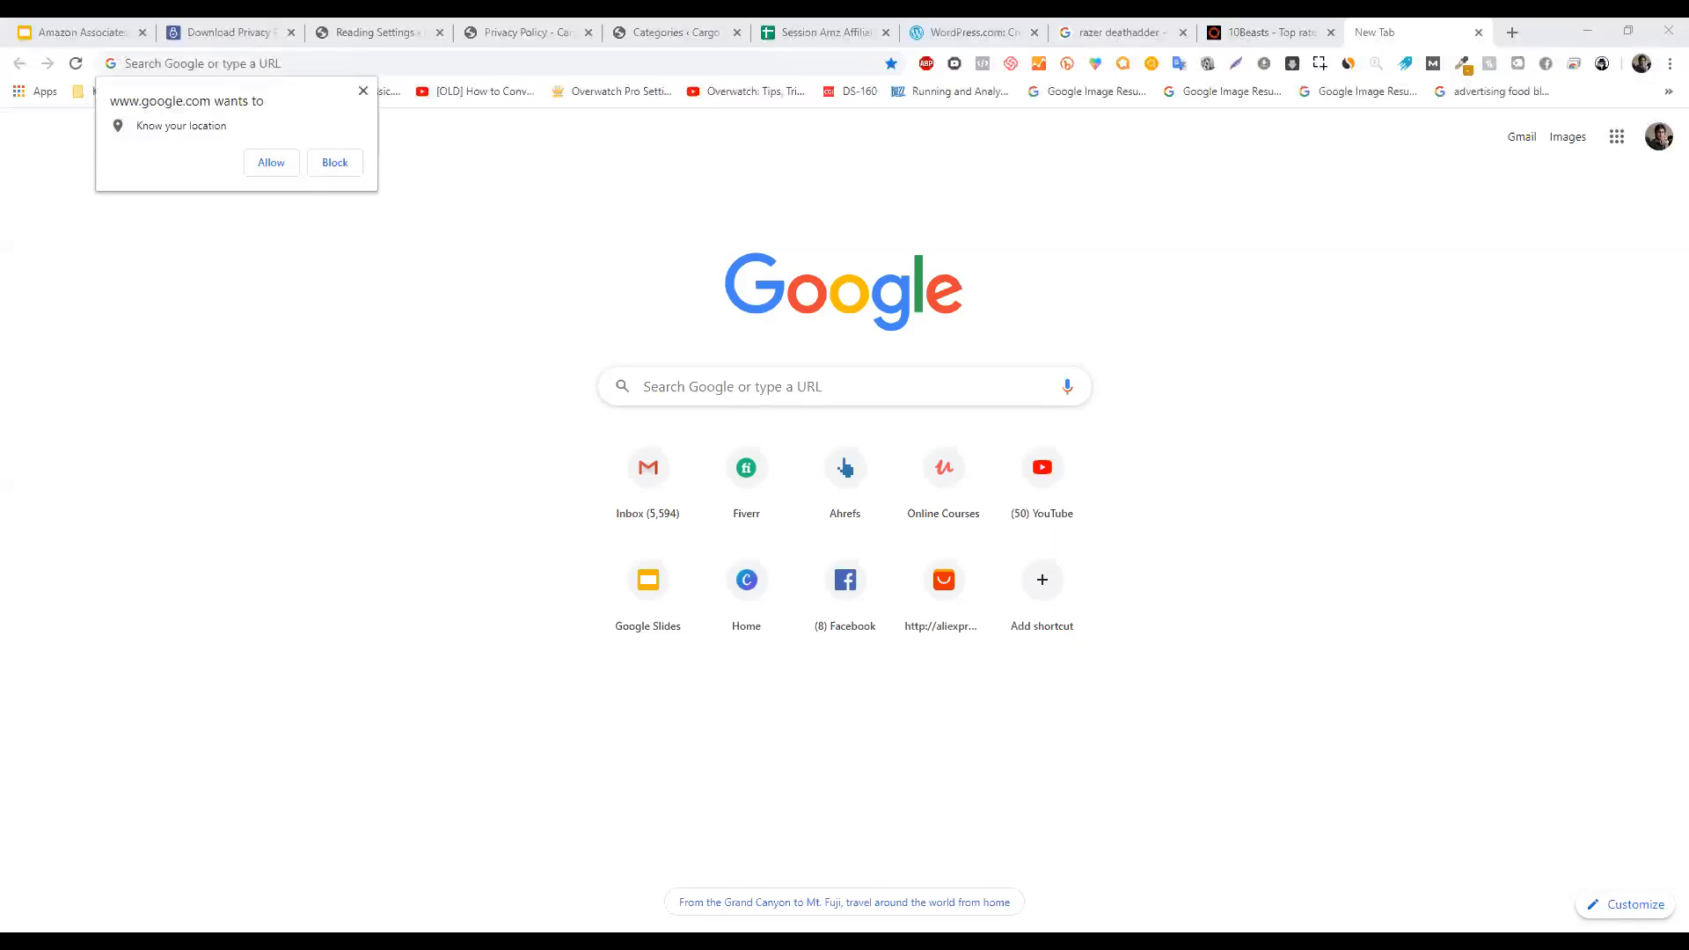
{"action": "key", "text": "Escape"}
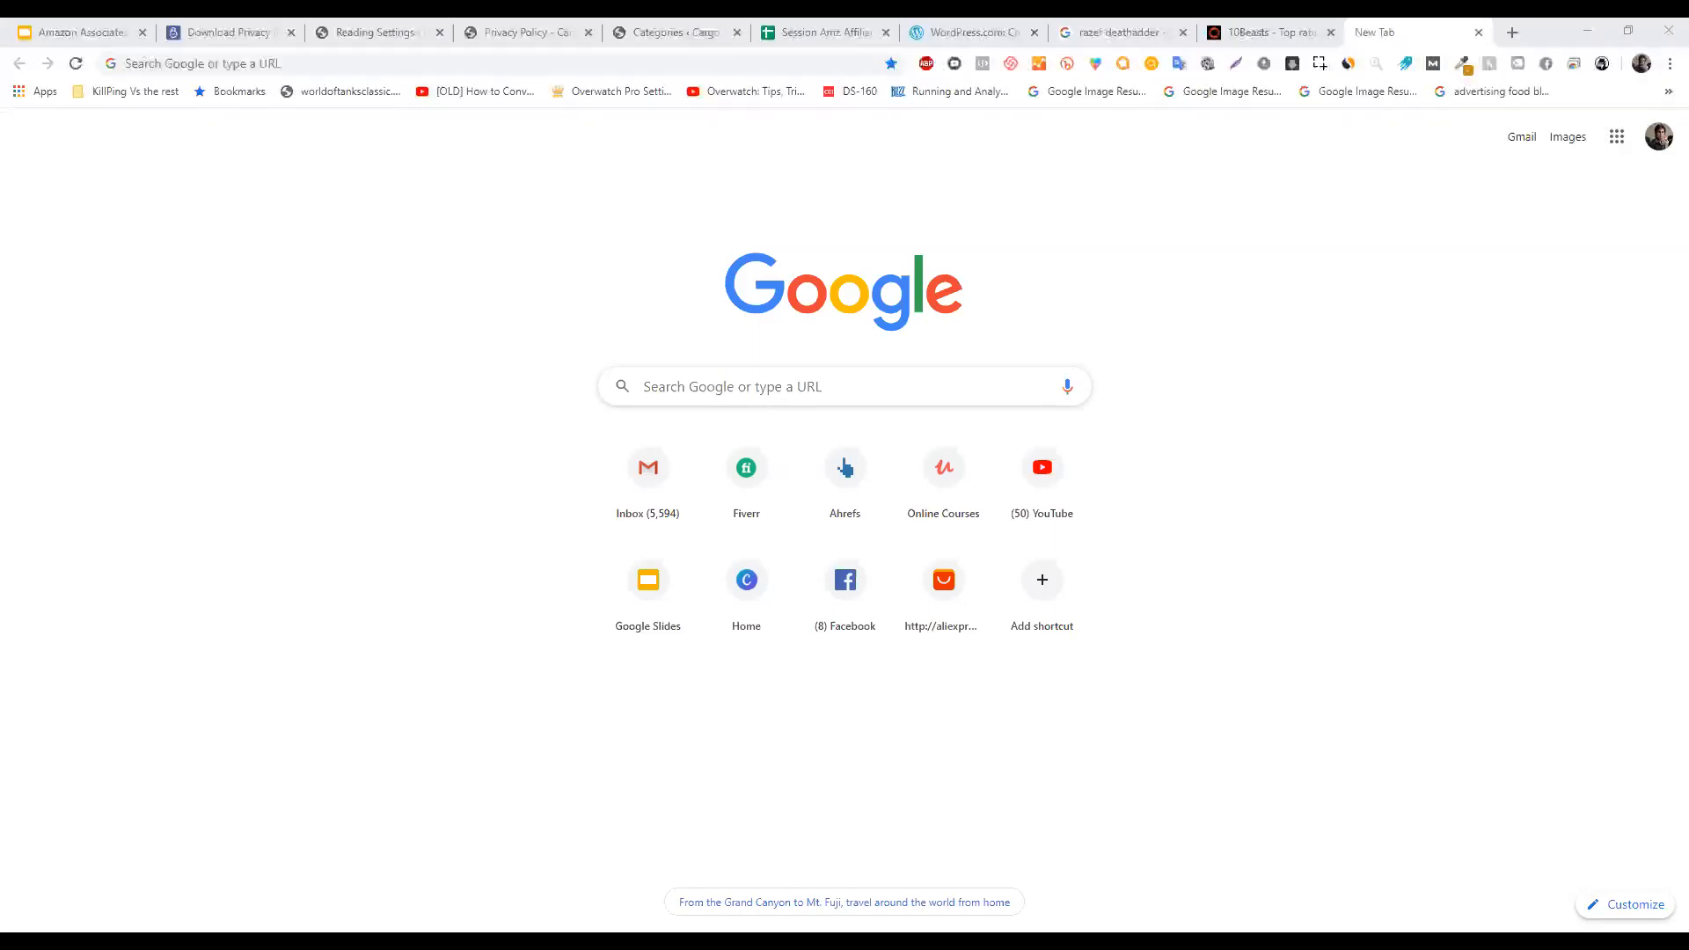
Choose an option from a link's context menu and bring the browser window back into focus.
{"action": "right_click", "coordinate": [414, 380]}
{"action": "left_click", "coordinate": [476, 392]}
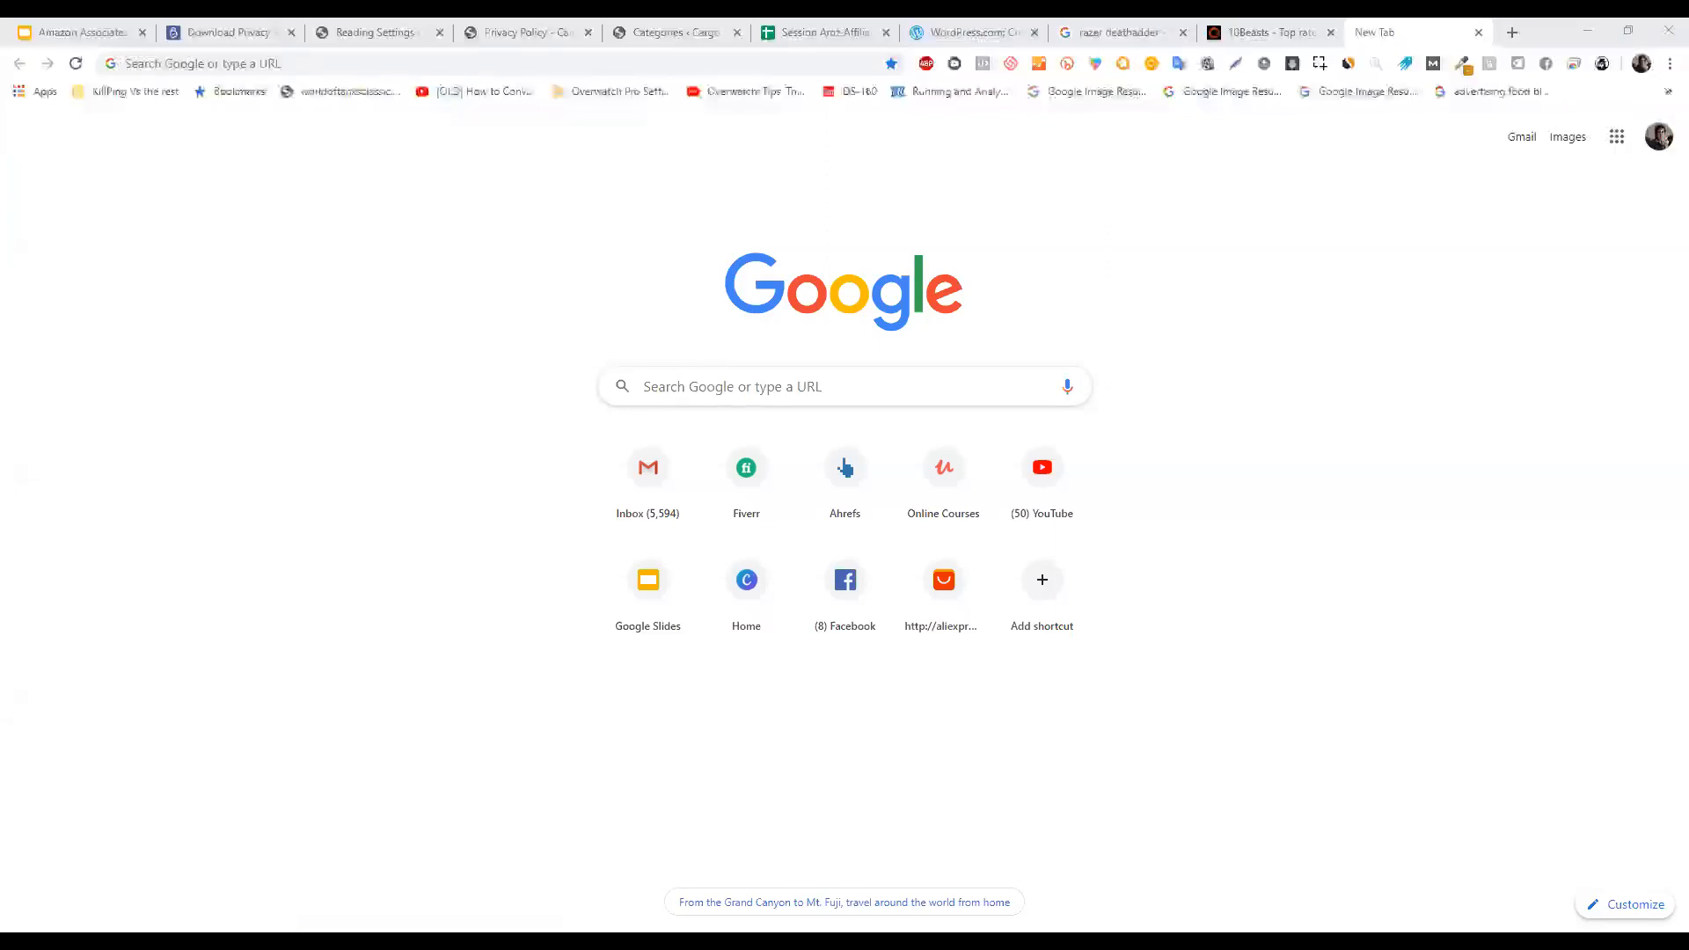
{"action": "left_click", "coordinate": [1589, 27]}
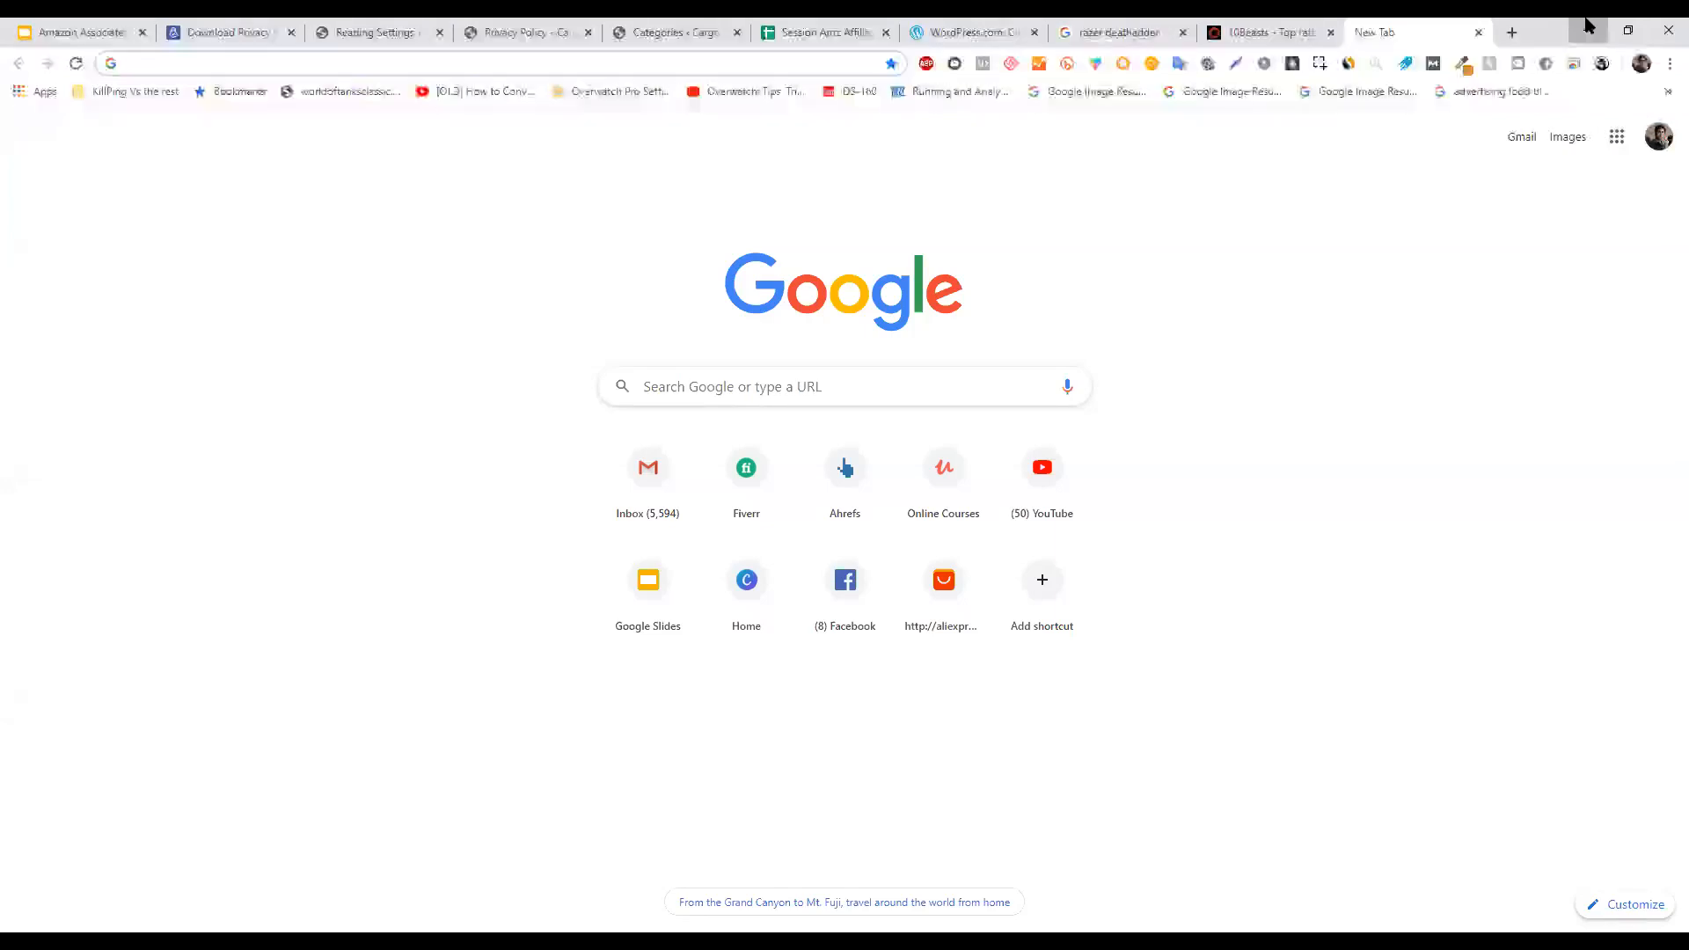
Restore the incognito window showing the best gaming mouse results.
{"action": "left_click", "coordinate": [1588, 26]}
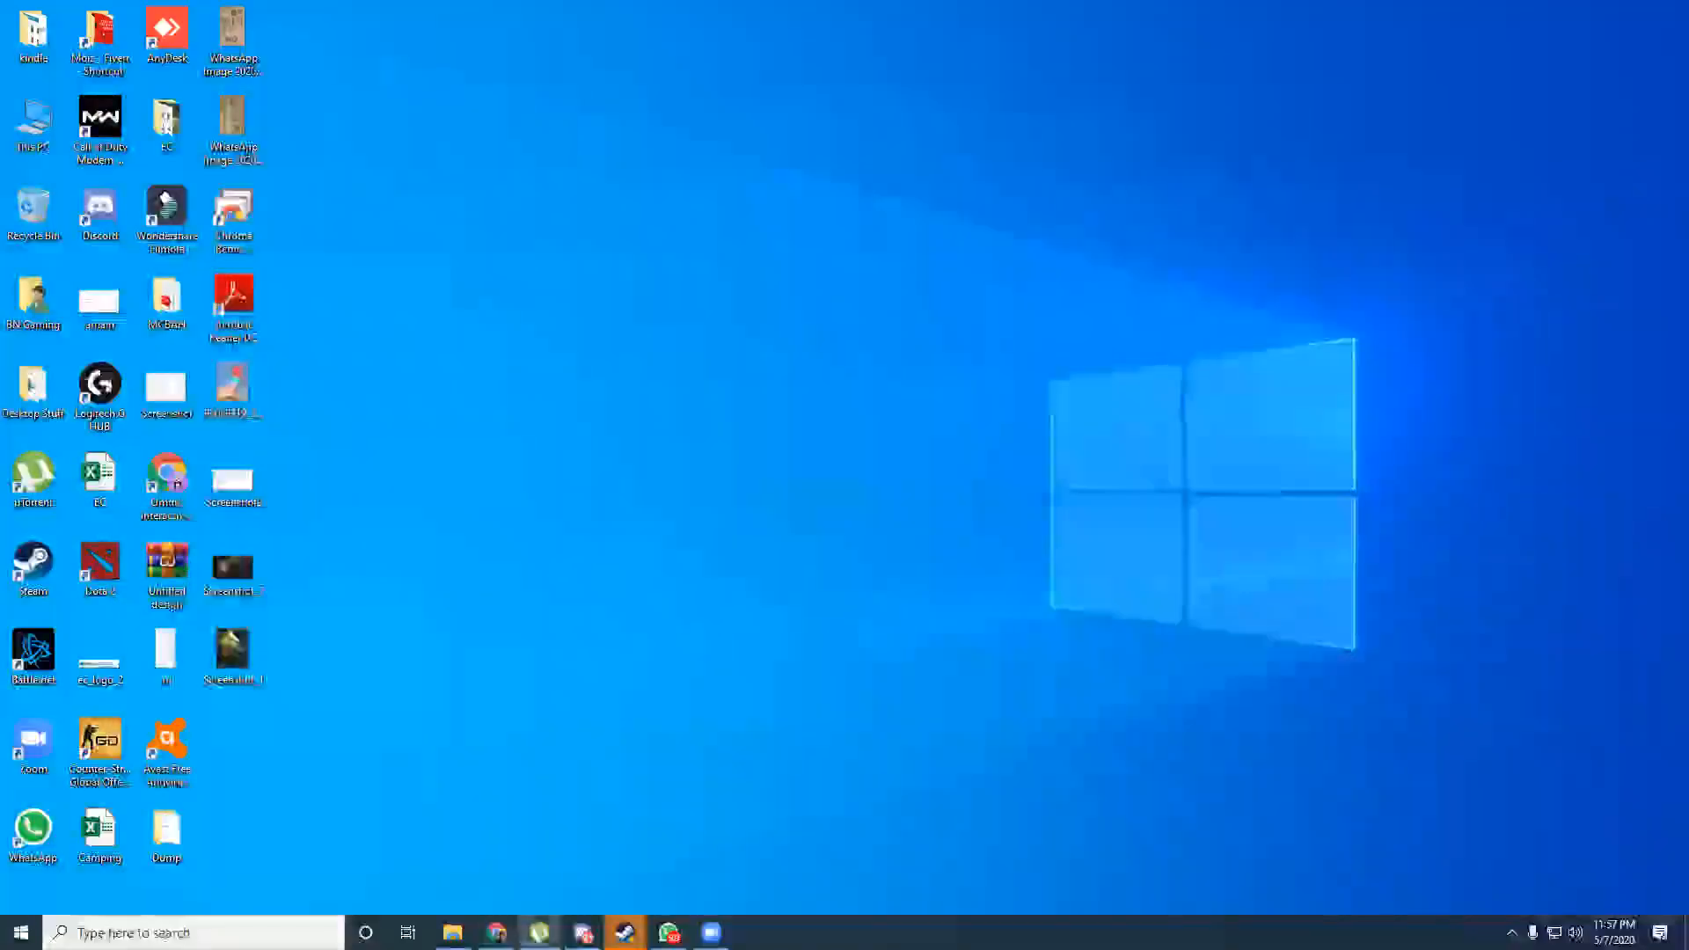
{"action": "left_click", "coordinate": [540, 932]}
{"action": "mouse_move", "coordinate": [497, 931]}
{"action": "left_click", "coordinate": [589, 858]}
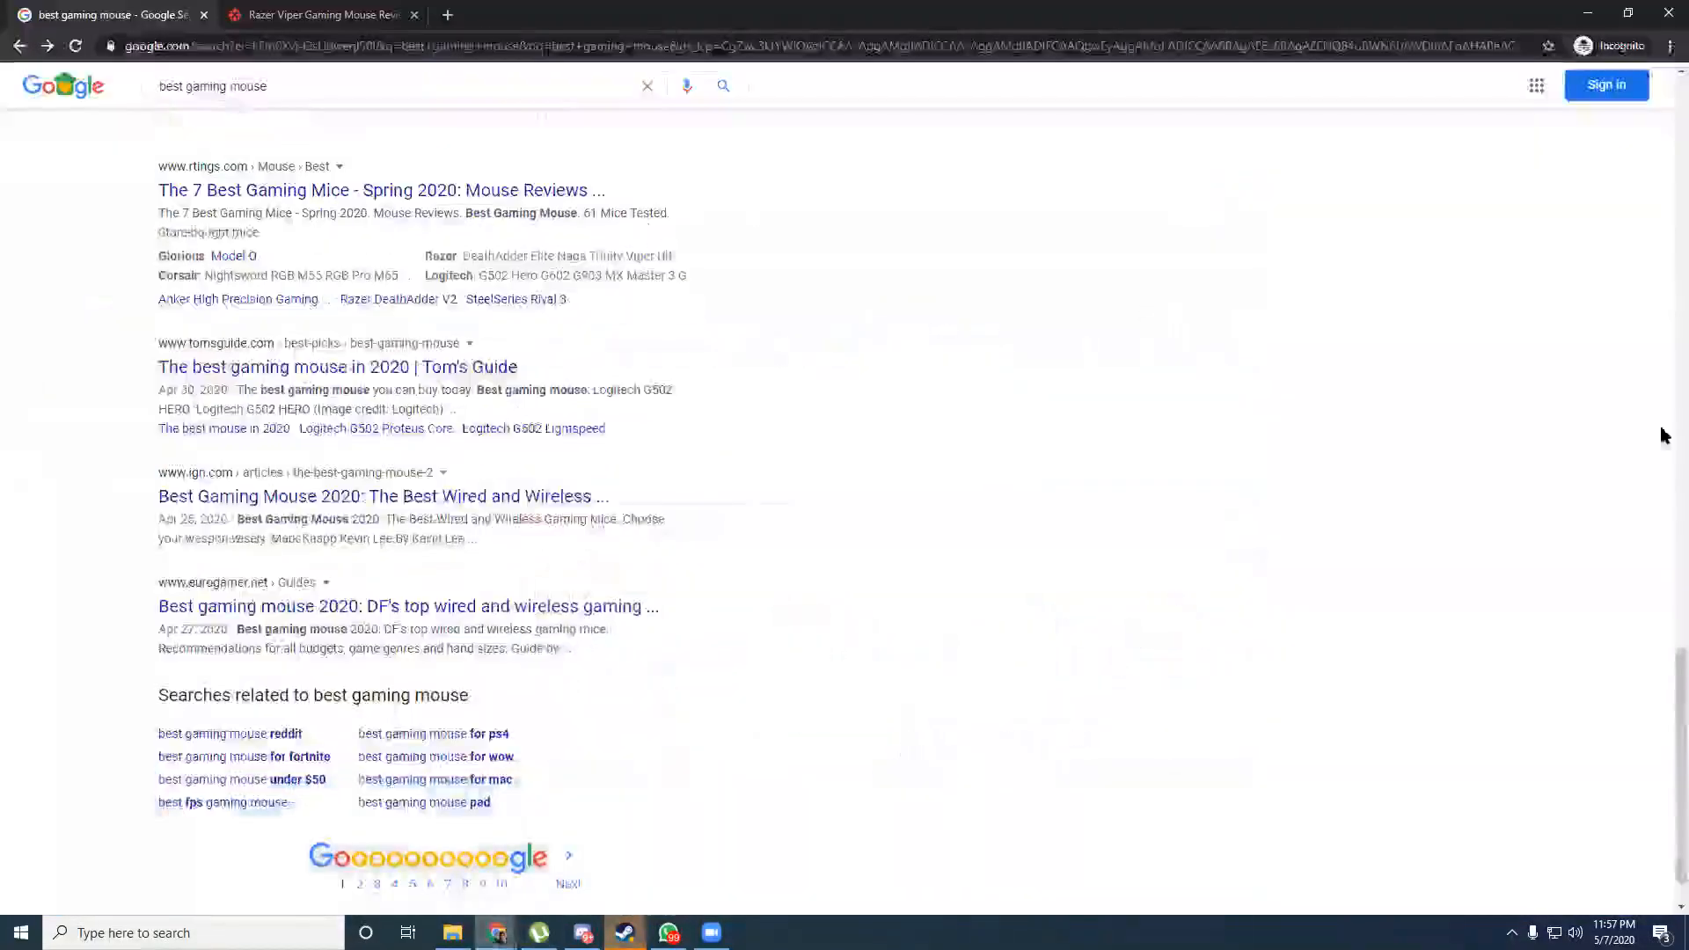
{"action": "scroll", "coordinate": [252, 132], "scroll_direction": "up", "scroll_amount": 15}
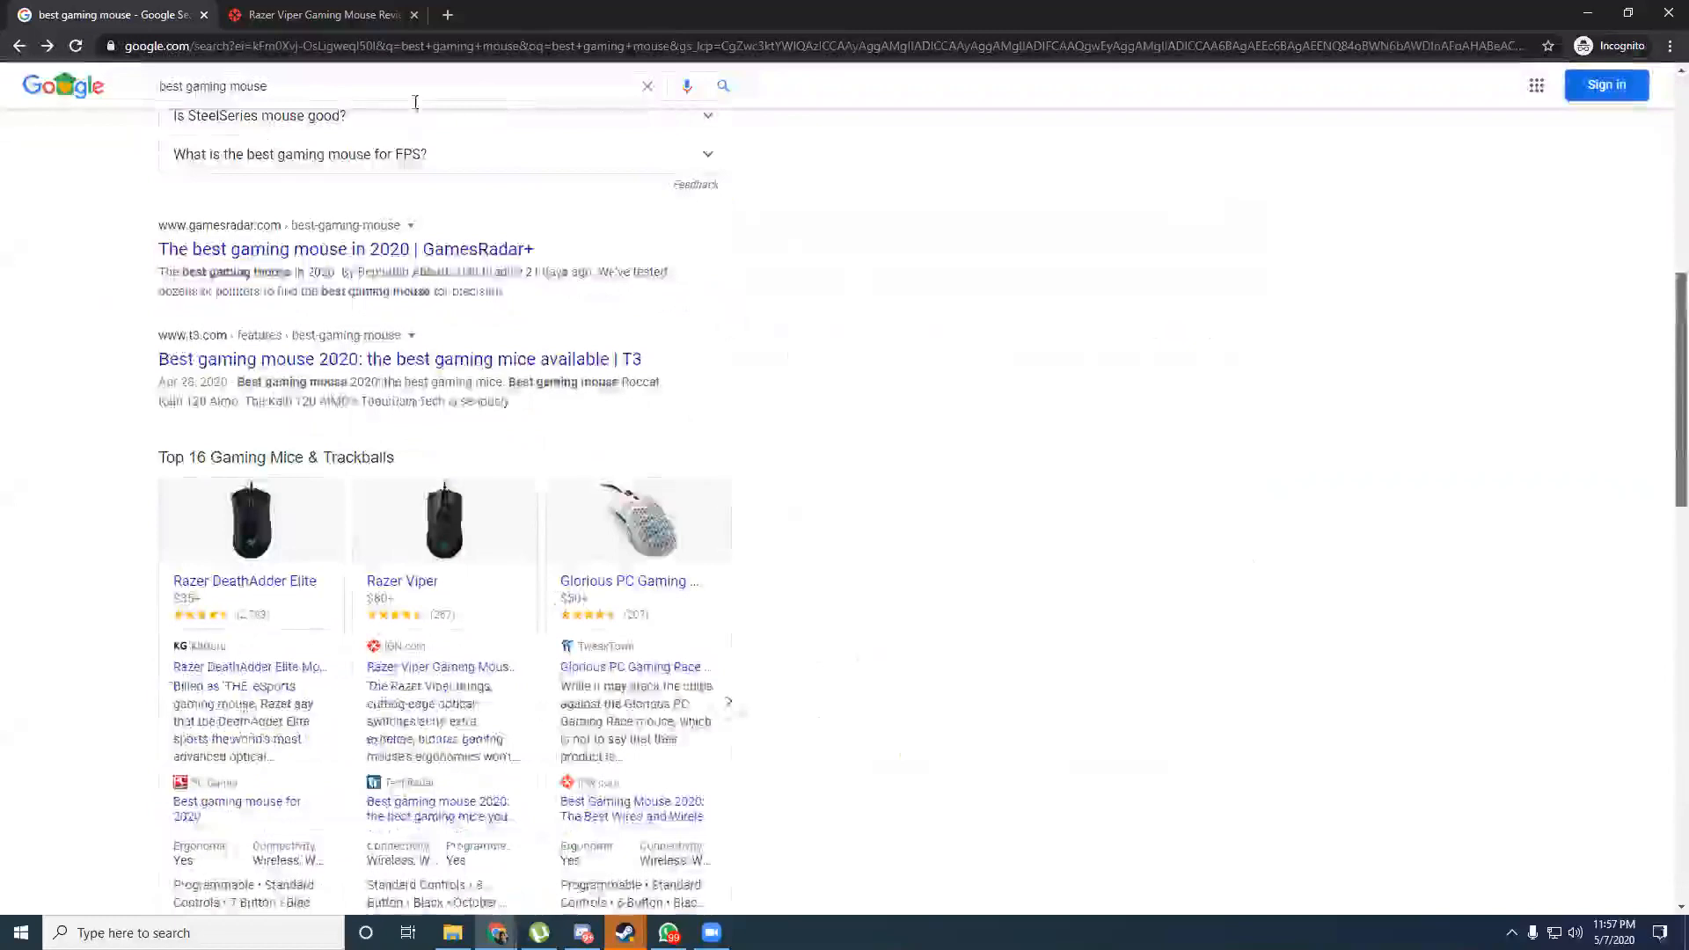
{"action": "left_click", "coordinate": [358, 102]}
{"action": "left_click", "coordinate": [832, 331]}
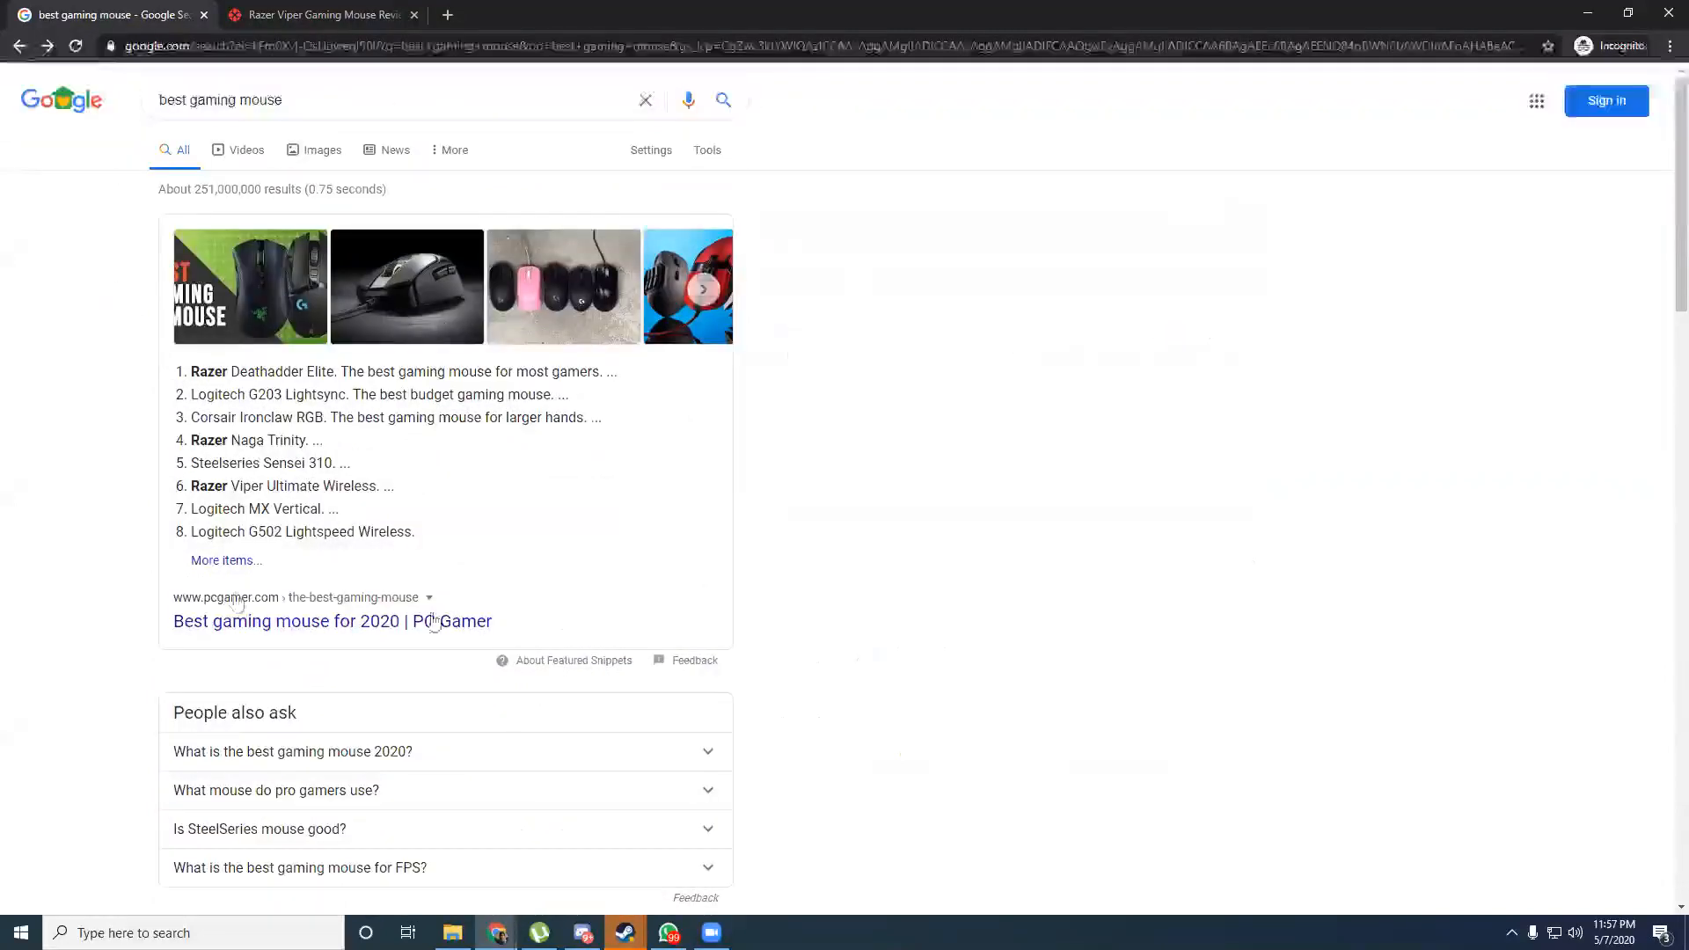
Advance the Top 16 Gaming Mice & Trackballs carousel three times to the Logitech G502 HERO cards.
{"action": "scroll", "coordinate": [1663, 421], "scroll_direction": "down", "scroll_amount": 1}
{"action": "scroll", "coordinate": [1663, 421], "scroll_direction": "down", "scroll_amount": 5}
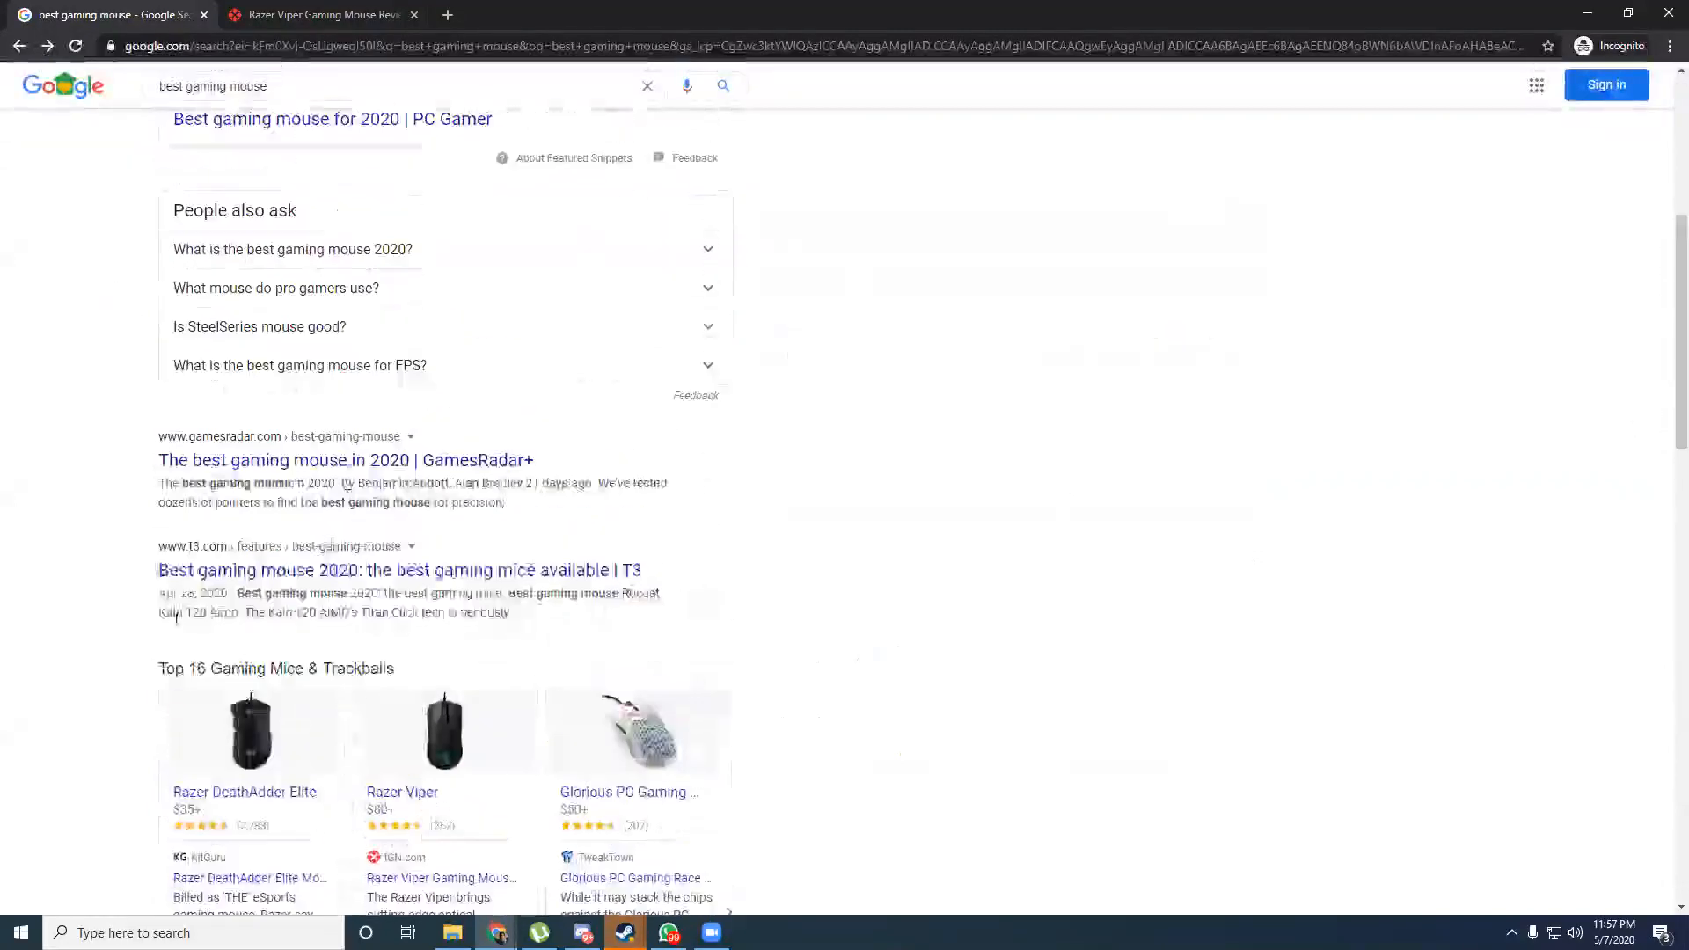
{"action": "scroll", "coordinate": [1659, 426], "scroll_direction": "down", "scroll_amount": 5}
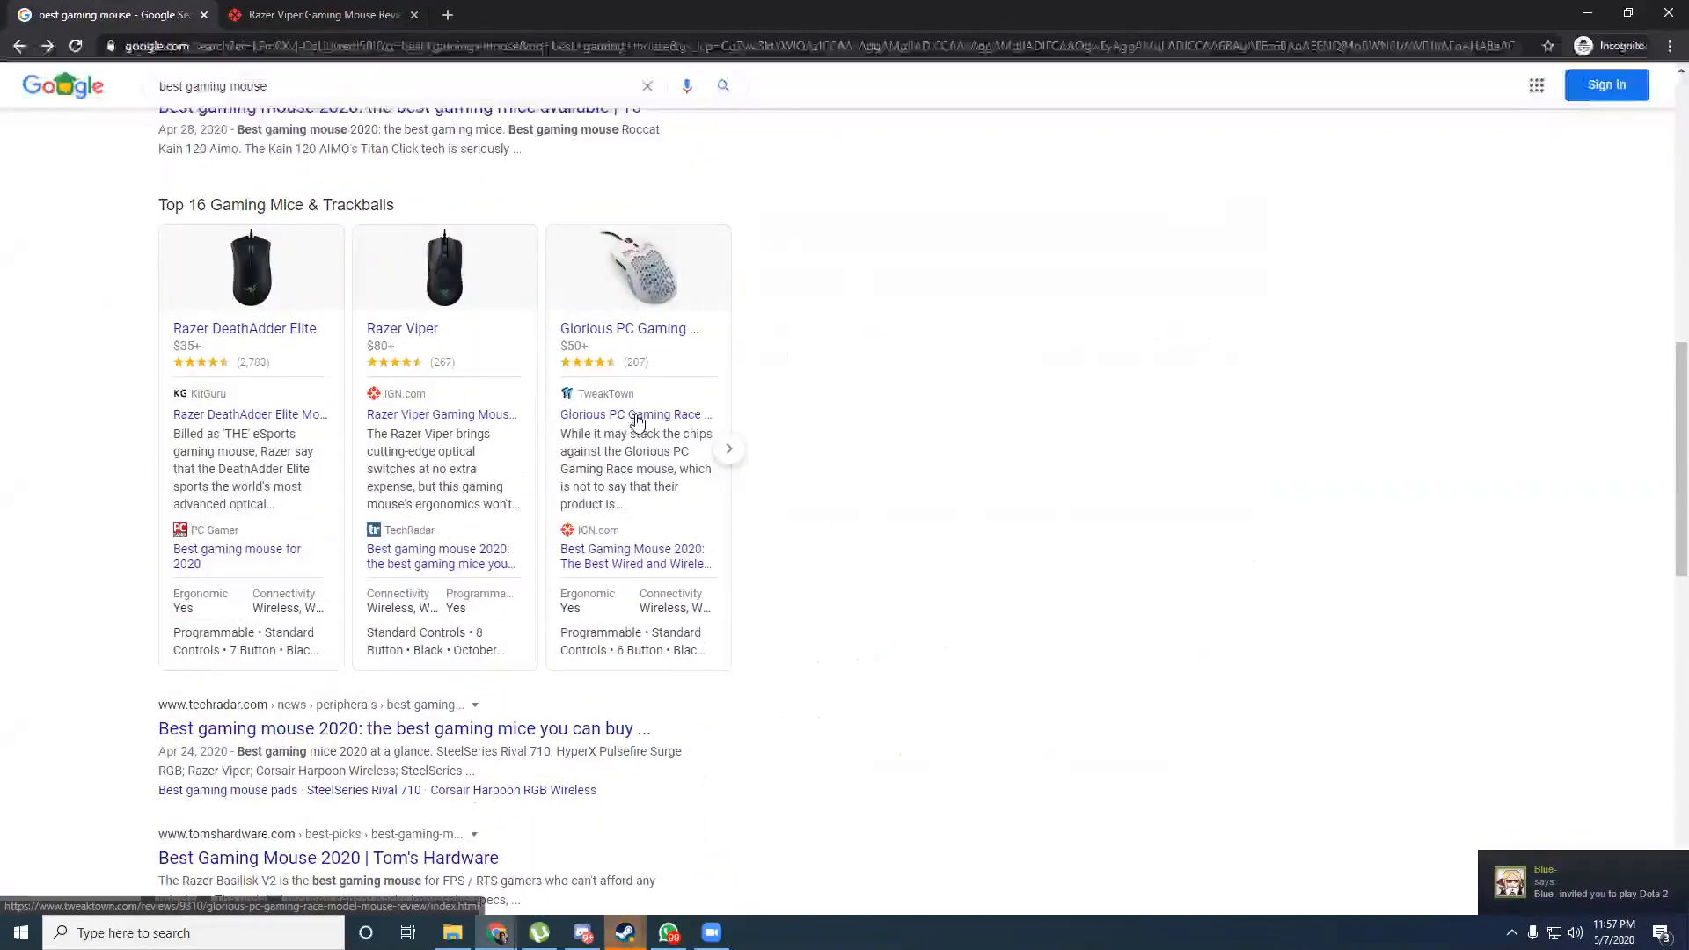
{"action": "left_click", "coordinate": [730, 450]}
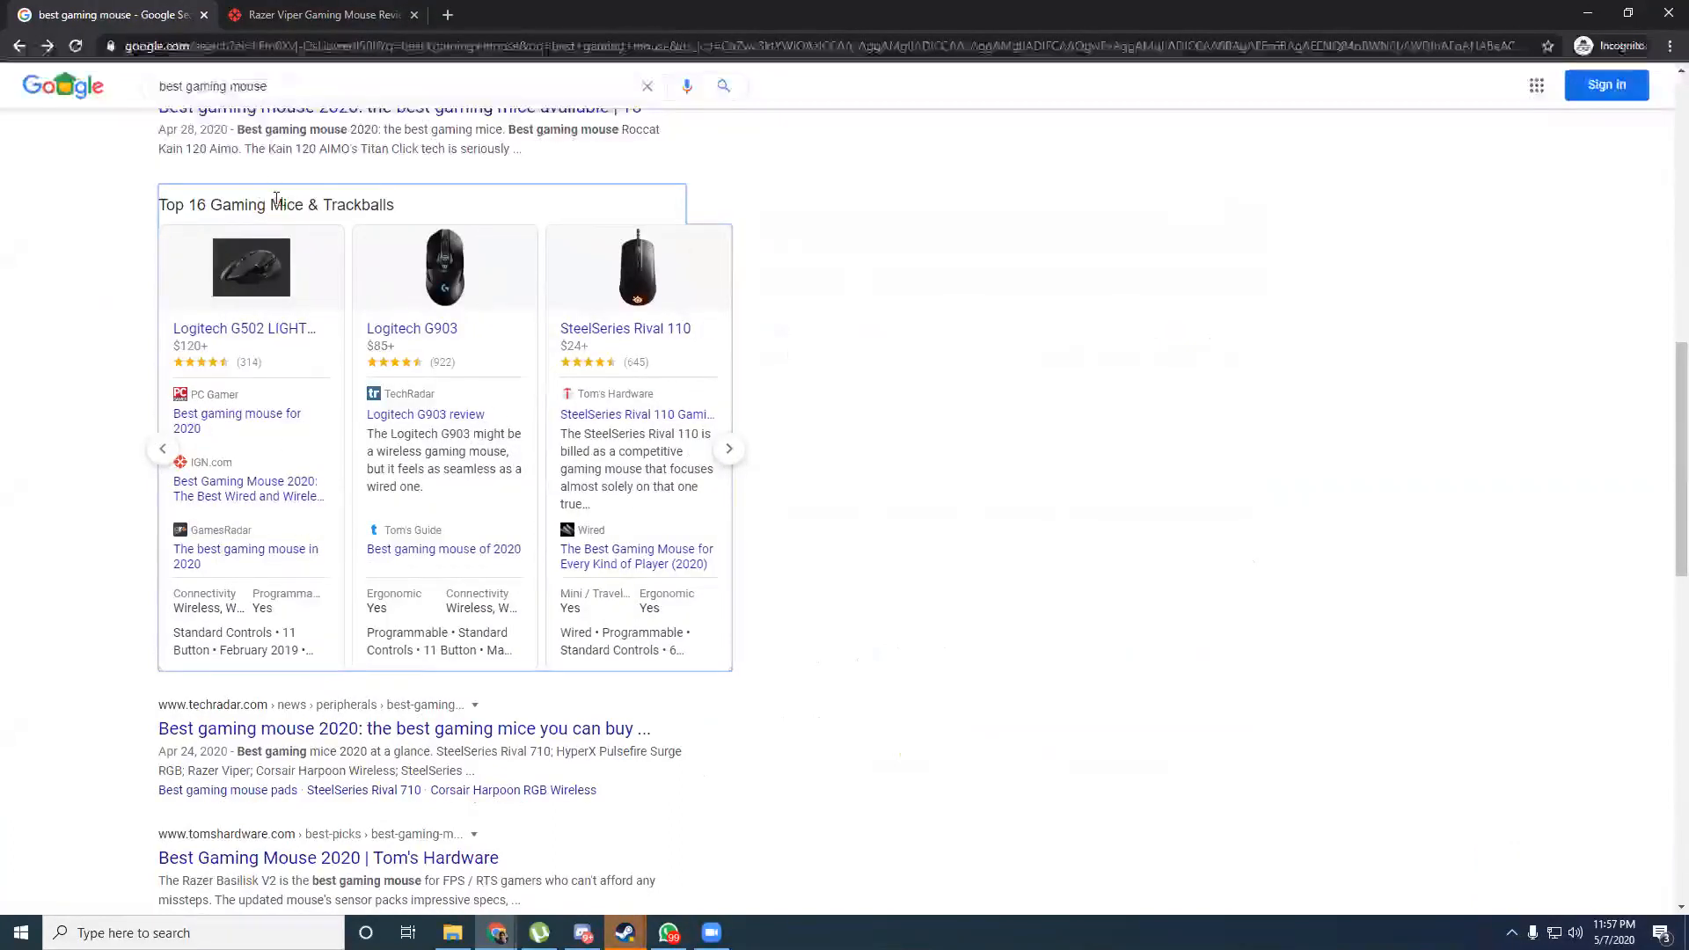
{"action": "left_click", "coordinate": [730, 450]}
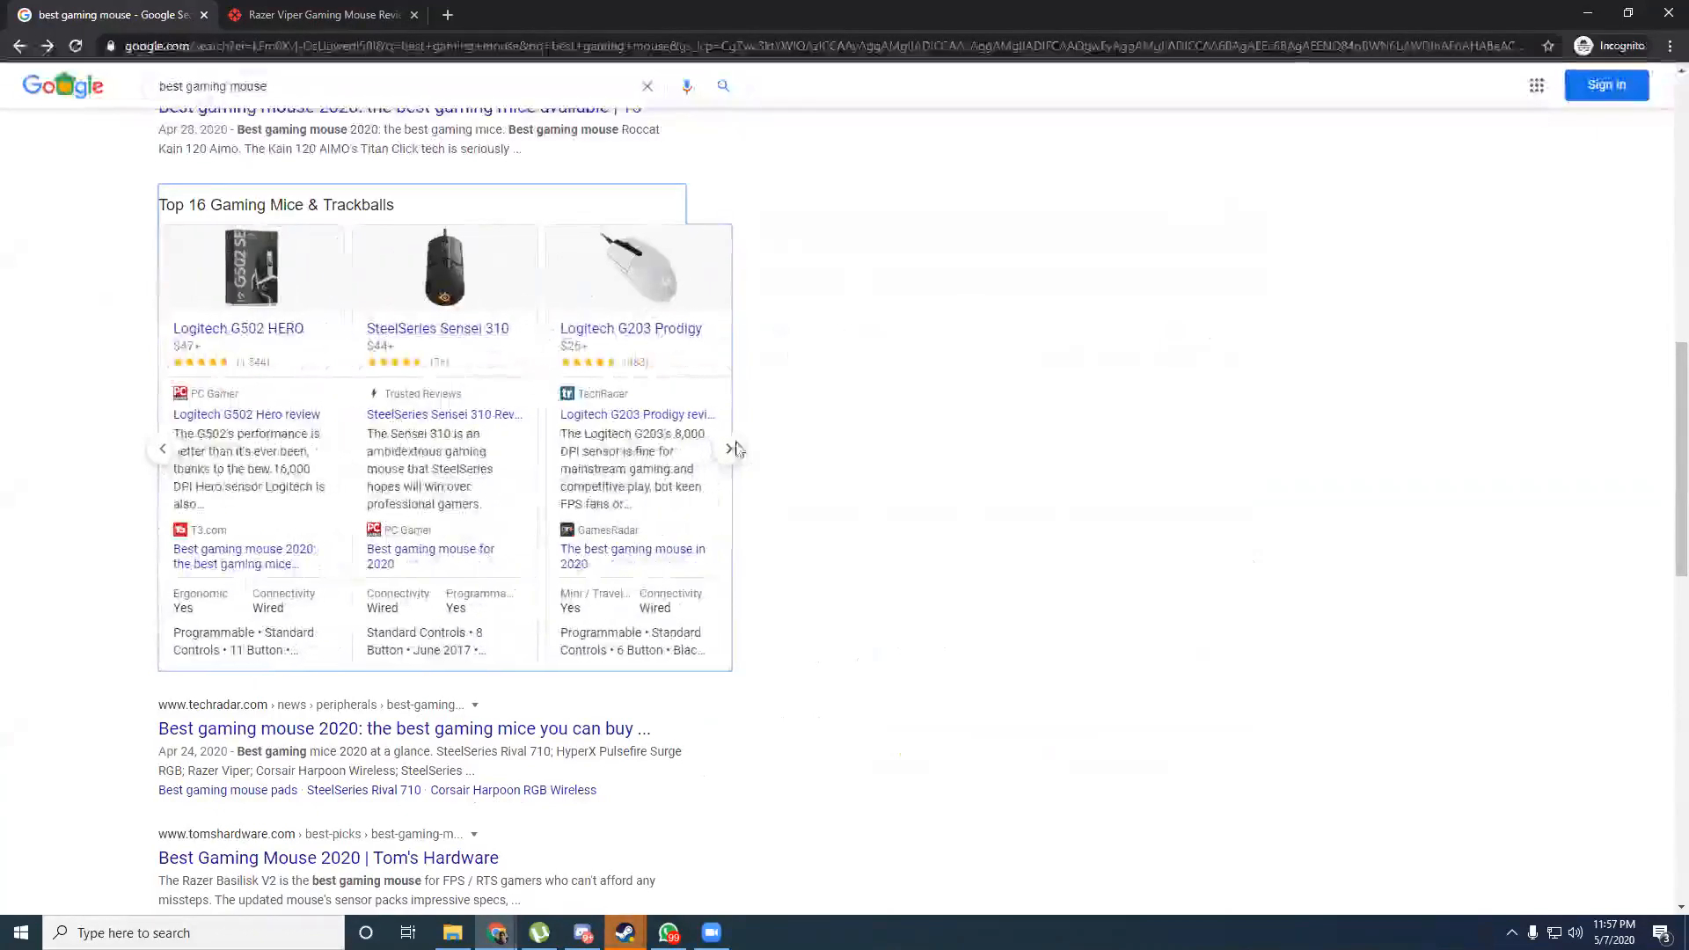
{"action": "left_click", "coordinate": [730, 457]}
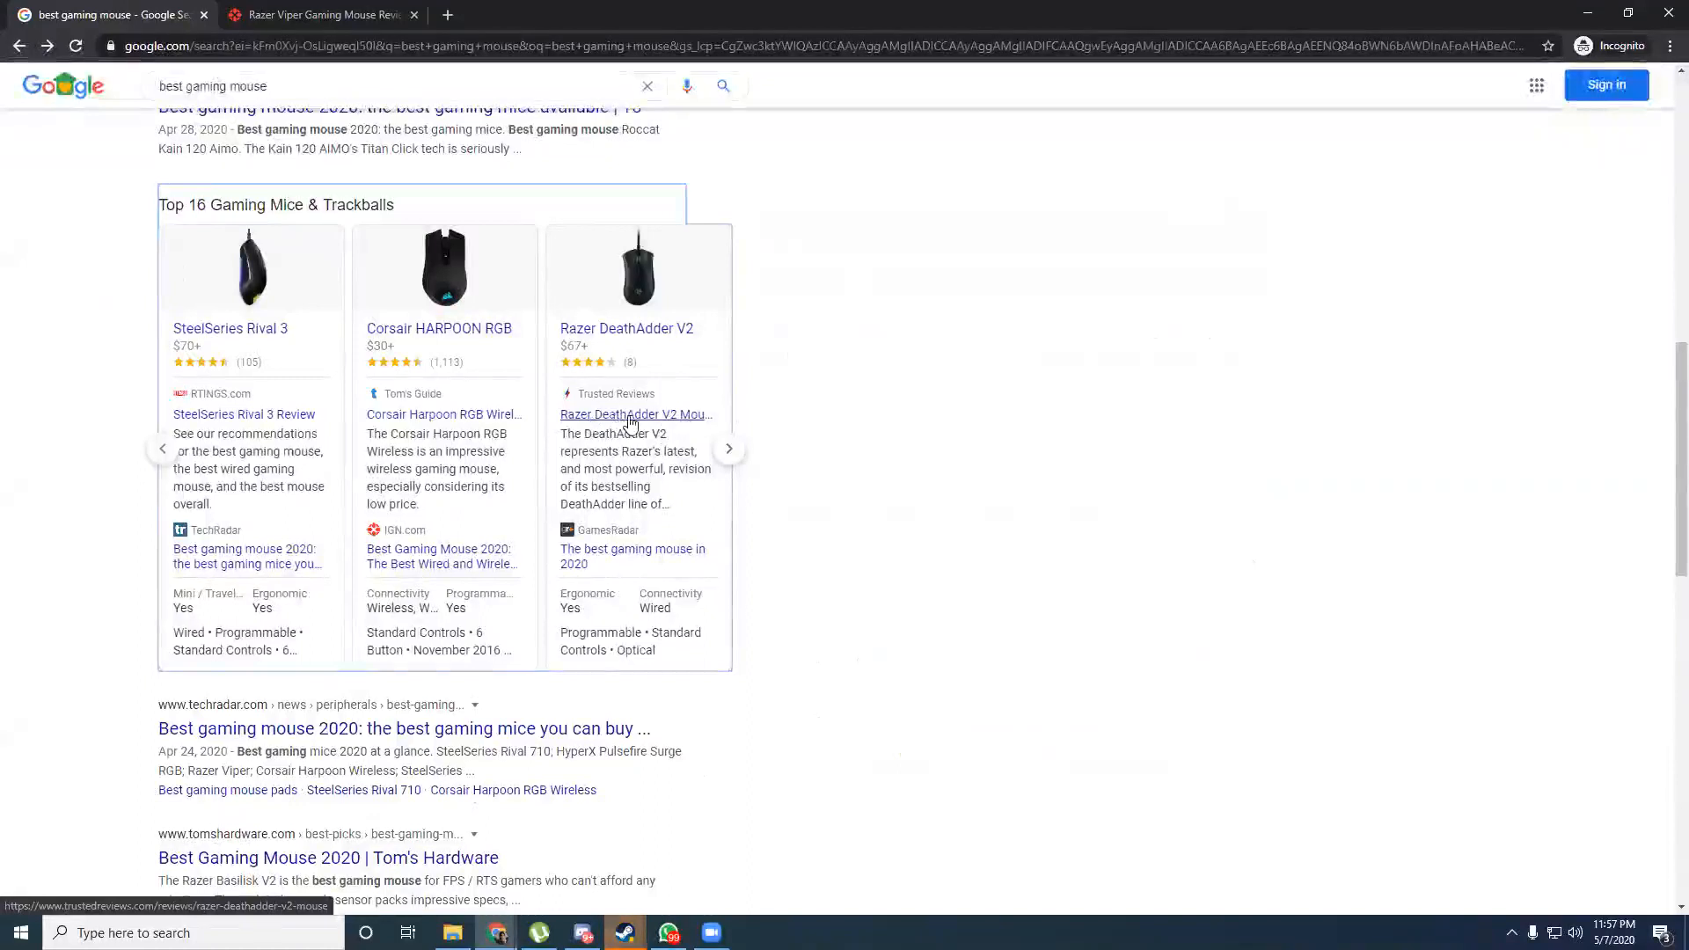
Scroll up and down through the remaining best gaming mouse results.
{"action": "scroll", "coordinate": [1664, 573], "scroll_direction": "down", "scroll_amount": 2}
{"action": "scroll", "coordinate": [1664, 581], "scroll_direction": "down", "scroll_amount": 5}
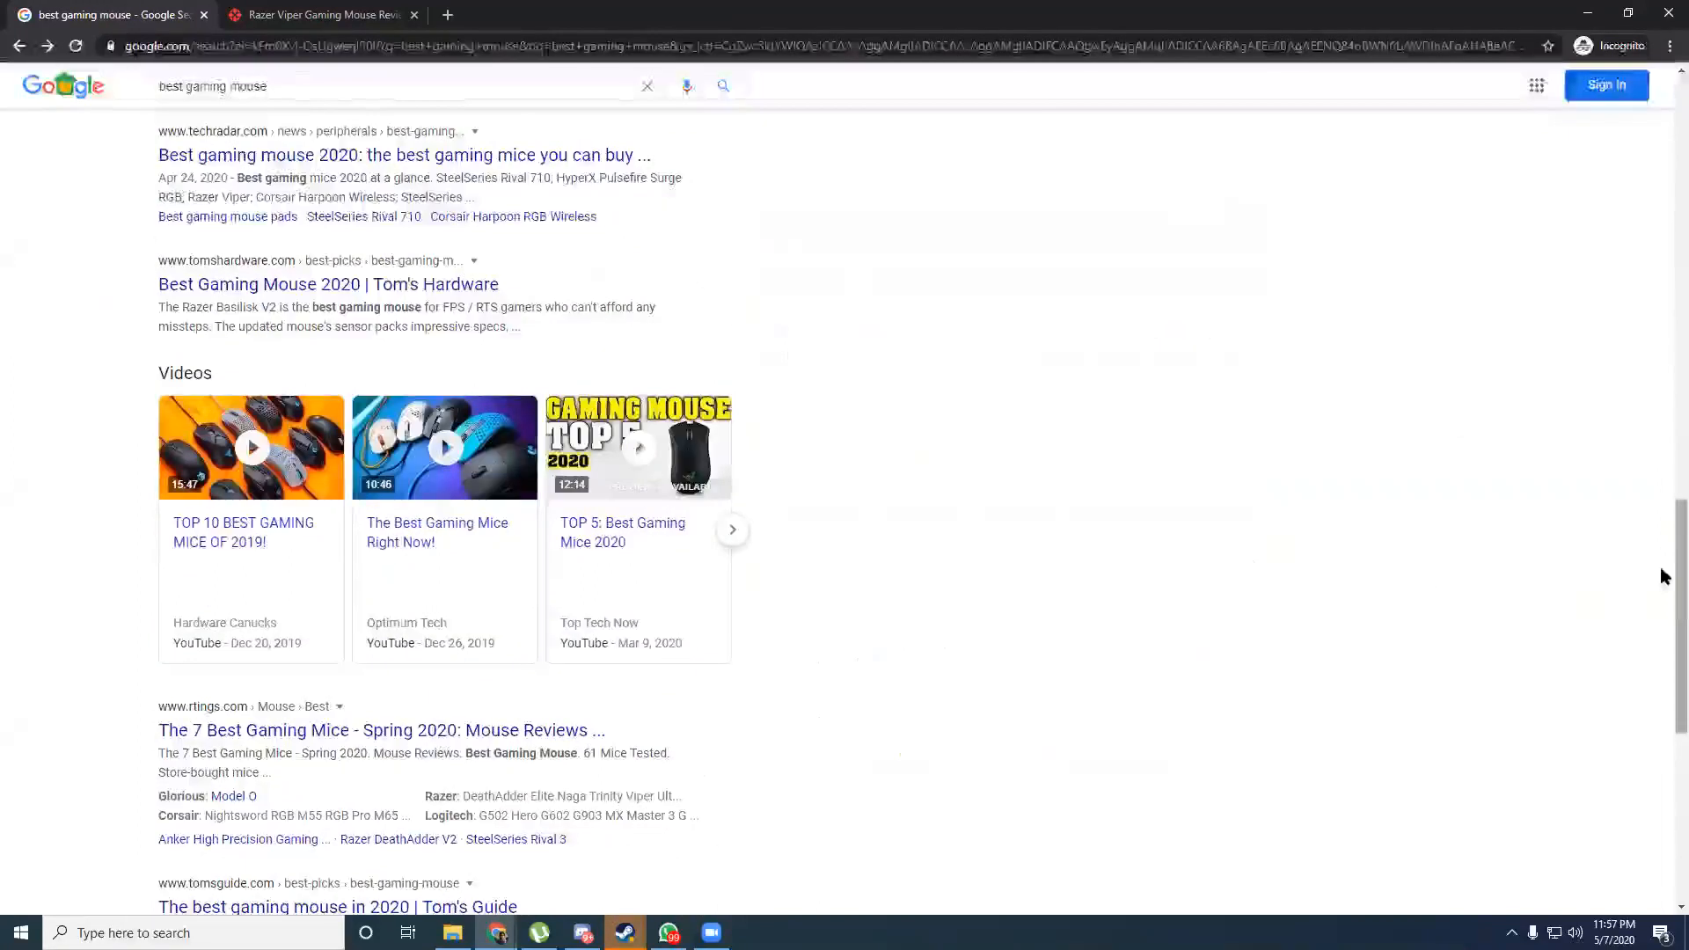
{"action": "scroll", "coordinate": [1660, 698], "scroll_direction": "down", "scroll_amount": 5}
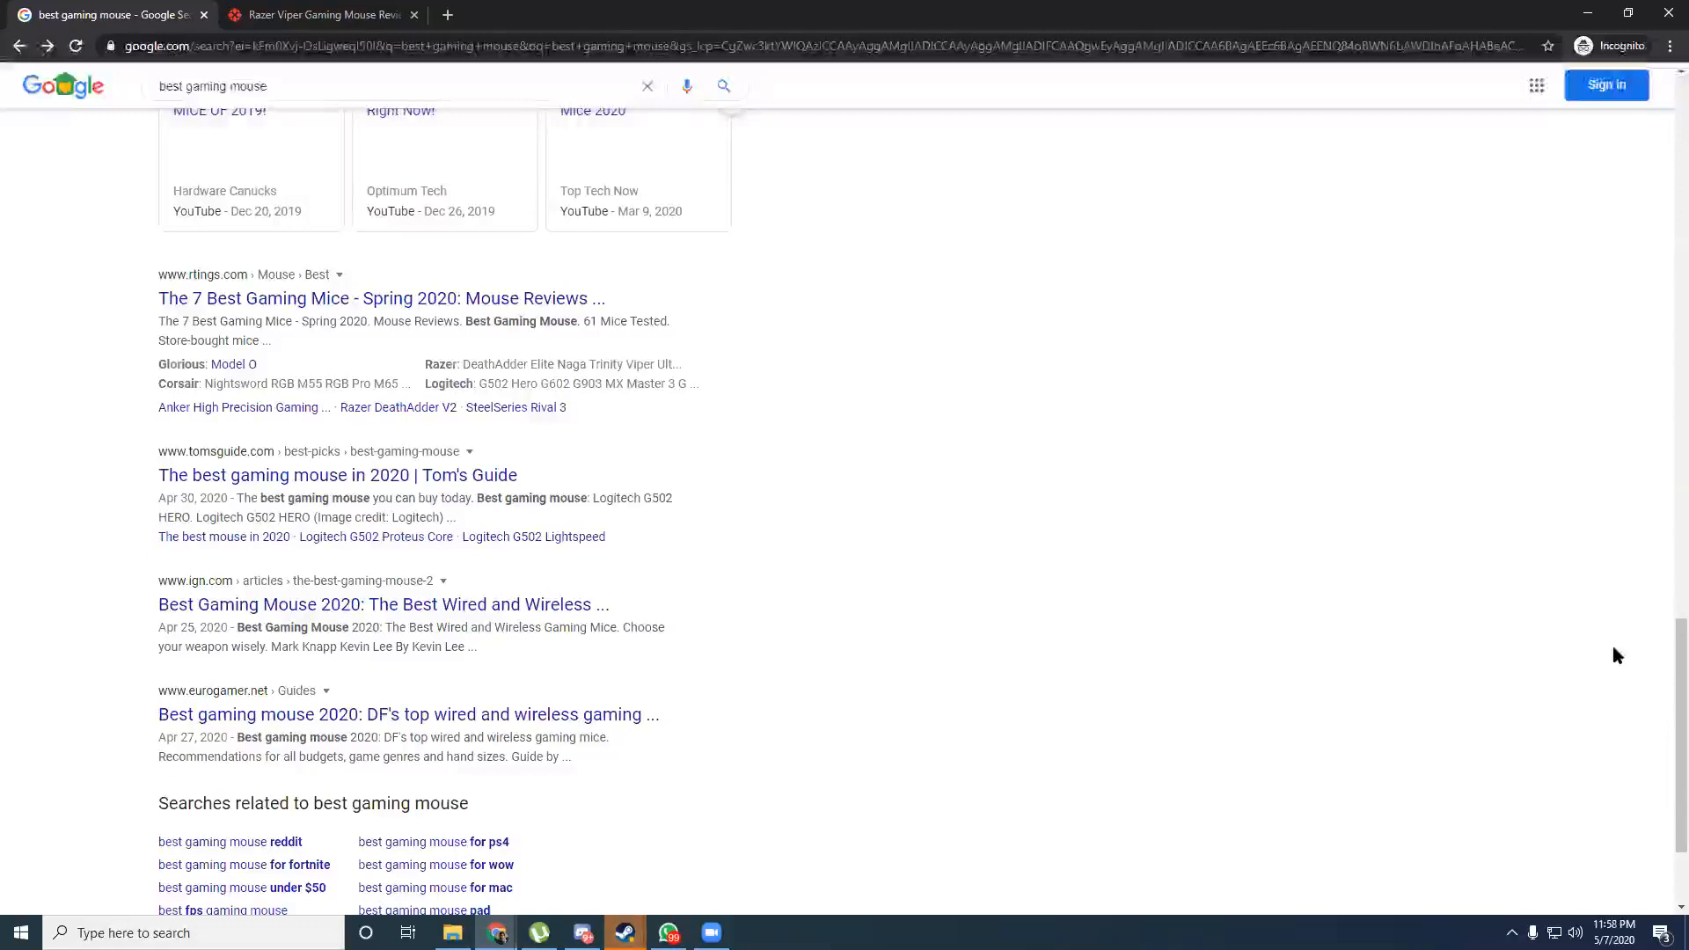
{"action": "scroll", "coordinate": [1659, 755], "scroll_direction": "up", "scroll_amount": 15}
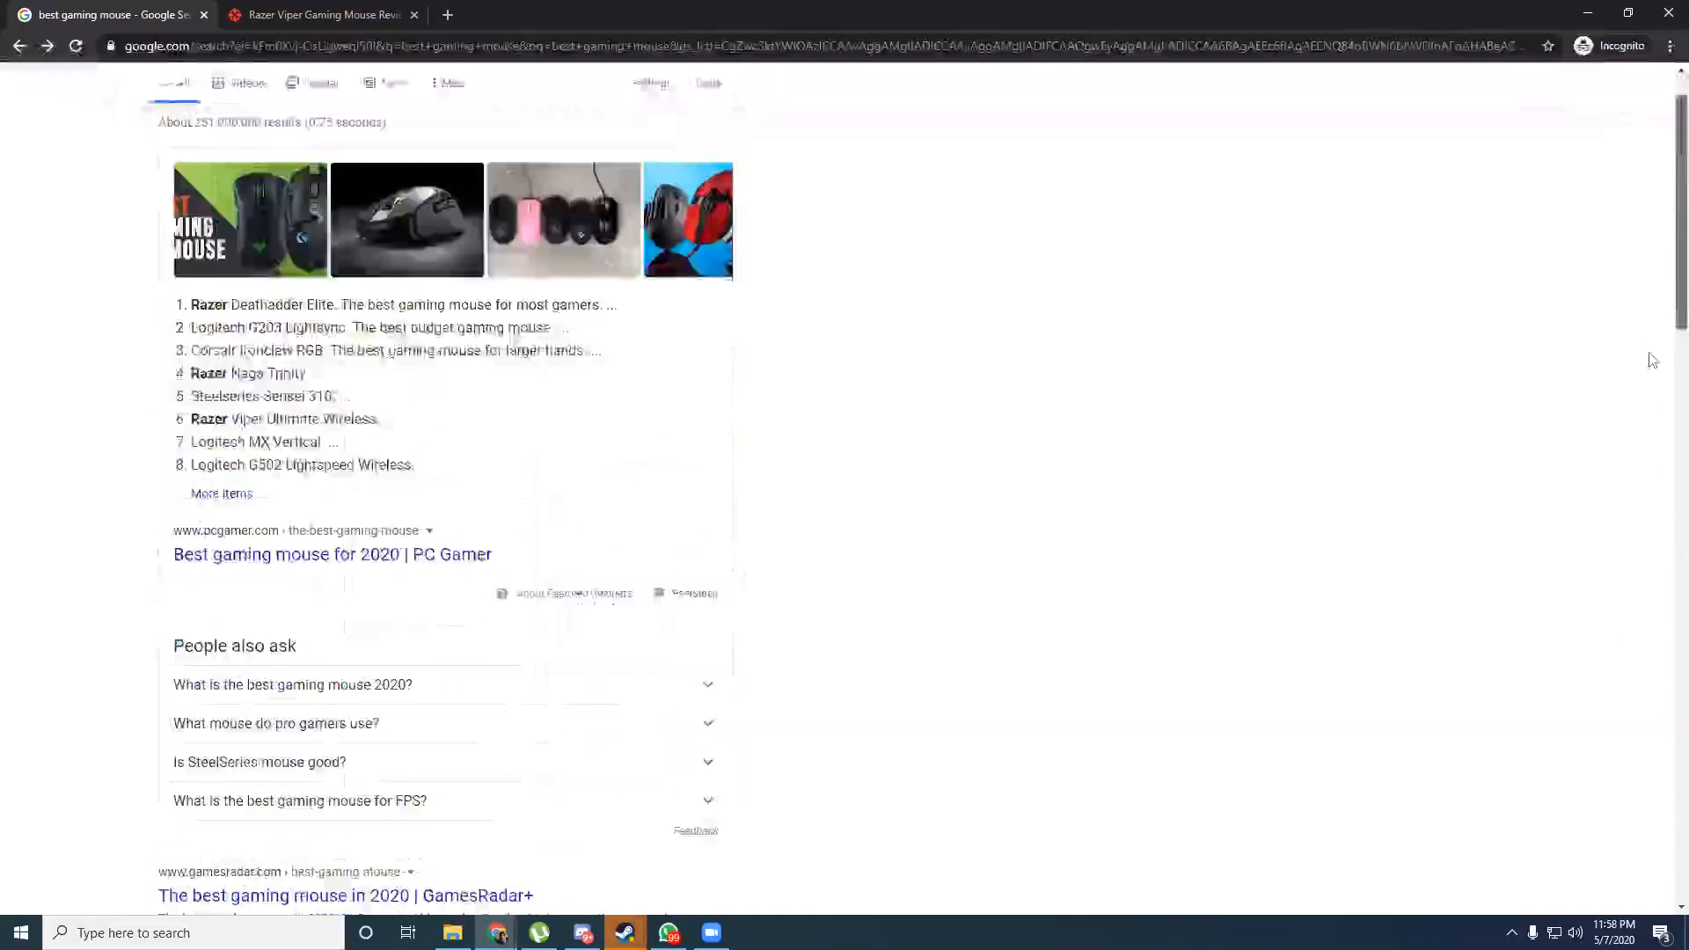
{"action": "scroll", "coordinate": [1653, 361], "scroll_direction": "down", "scroll_amount": 5}
{"action": "scroll", "coordinate": [1663, 377], "scroll_direction": "down", "scroll_amount": 3}
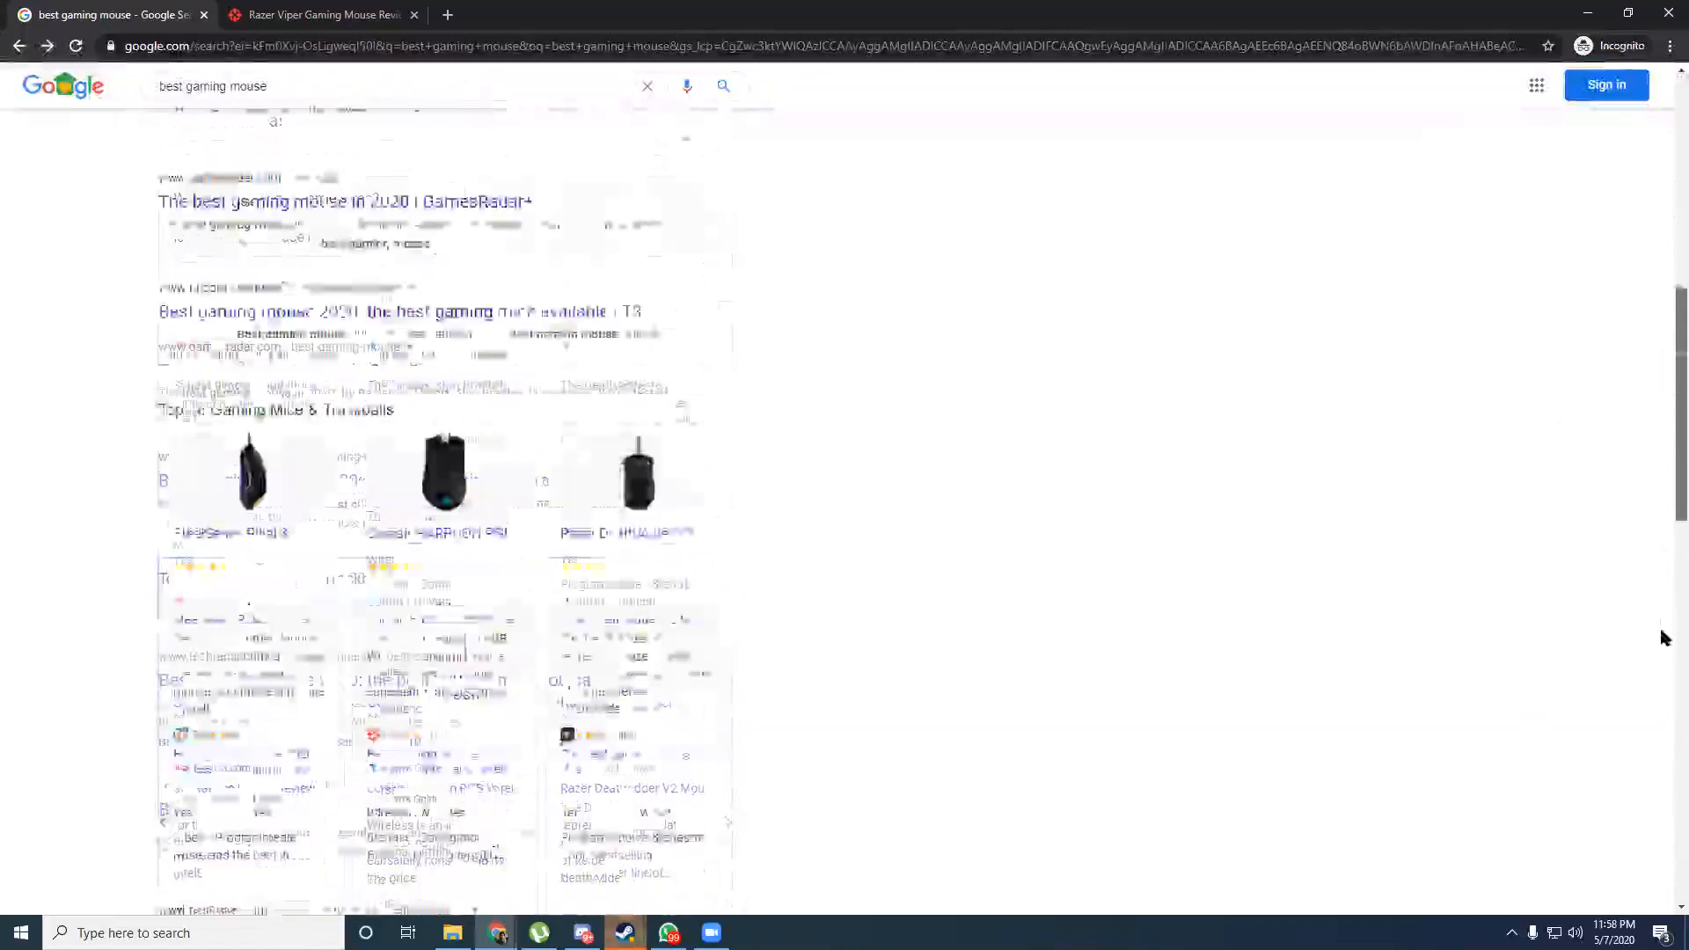
{"action": "scroll", "coordinate": [1663, 528], "scroll_direction": "down", "scroll_amount": 6}
{"action": "scroll", "coordinate": [1663, 272], "scroll_direction": "up", "scroll_amount": 8}
{"action": "scroll", "coordinate": [1663, 664], "scroll_direction": "down", "scroll_amount": 2}
{"action": "scroll", "coordinate": [1414, 724], "scroll_direction": "down", "scroll_amount": 10}
{"action": "scroll", "coordinate": [1659, 513], "scroll_direction": "up", "scroll_amount": 6}
{"action": "scroll", "coordinate": [1629, 433], "scroll_direction": "up", "scroll_amount": 8}
{"action": "scroll", "coordinate": [396, 302], "scroll_direction": "right", "scroll_amount": 3}
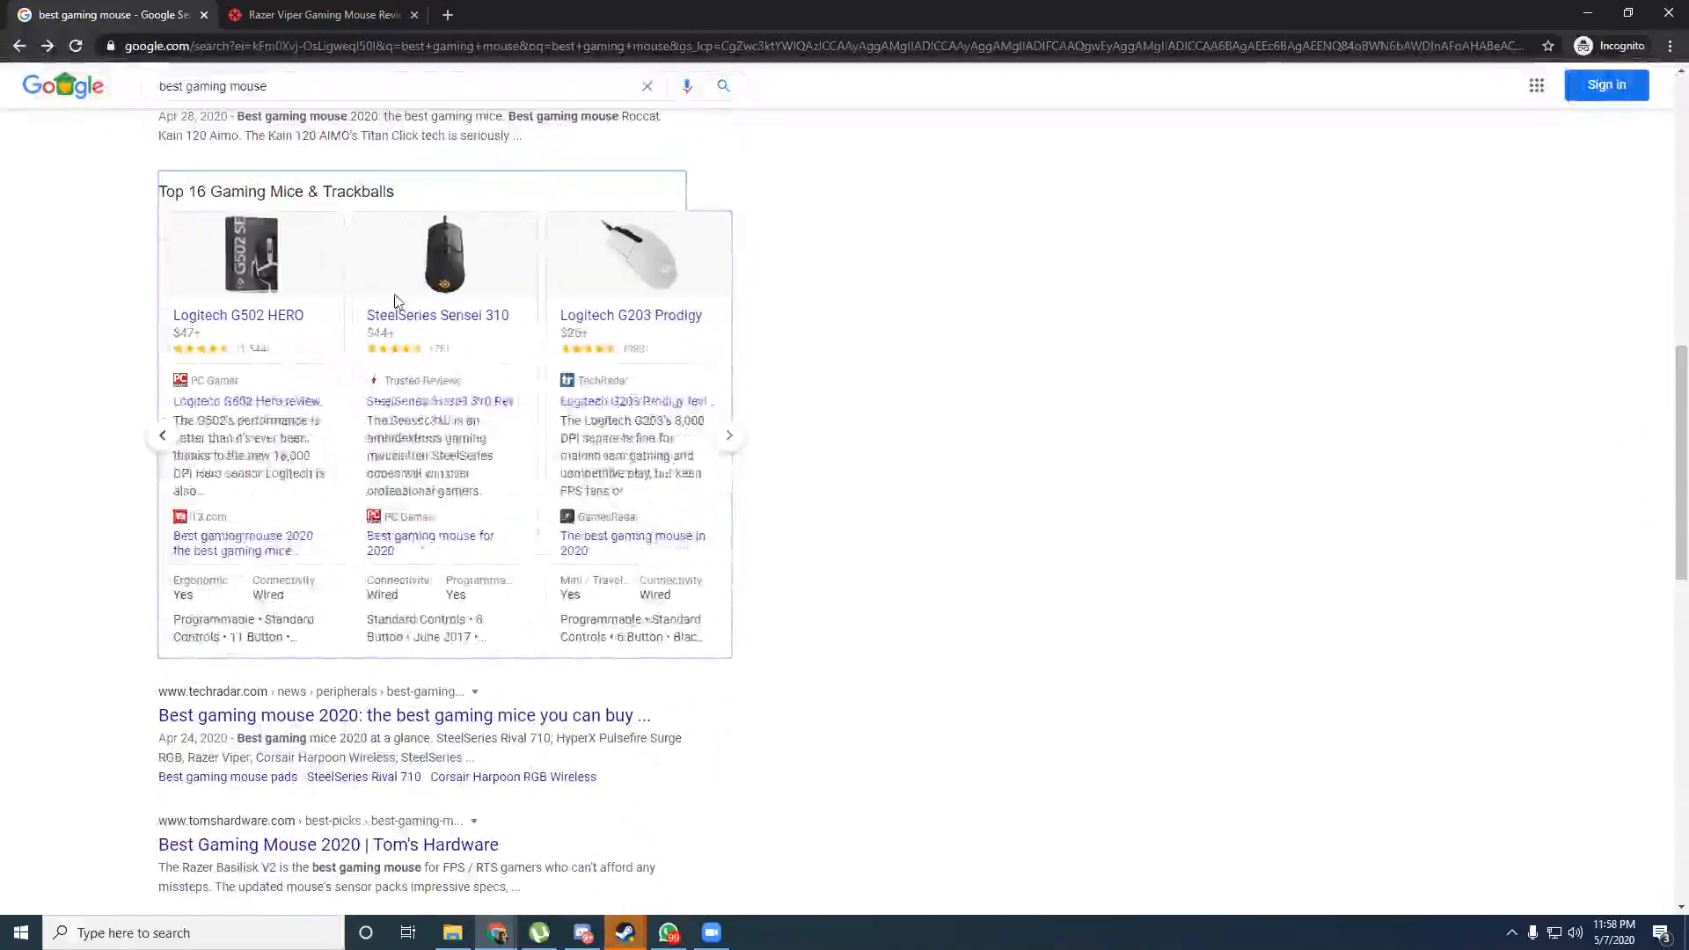
Slide the carousel back to the Razer DeathAdder Elite cards and skim the Razer Viper review in a new tab.
{"action": "left_click", "coordinate": [158, 436]}
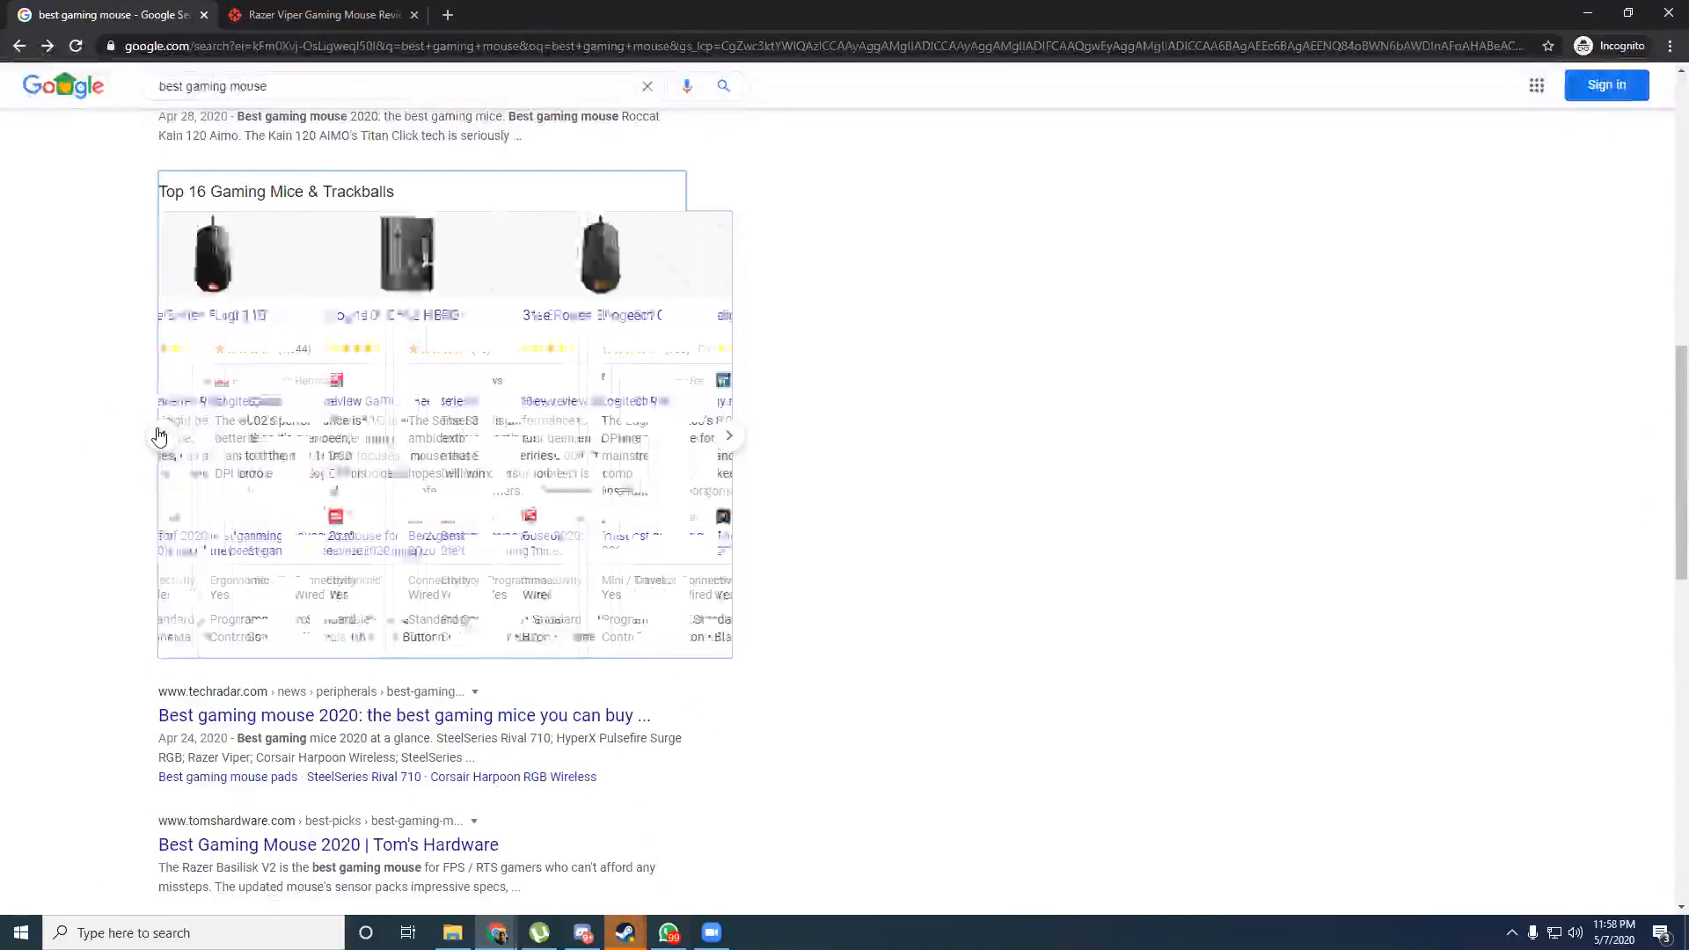
{"action": "left_click", "coordinate": [730, 436]}
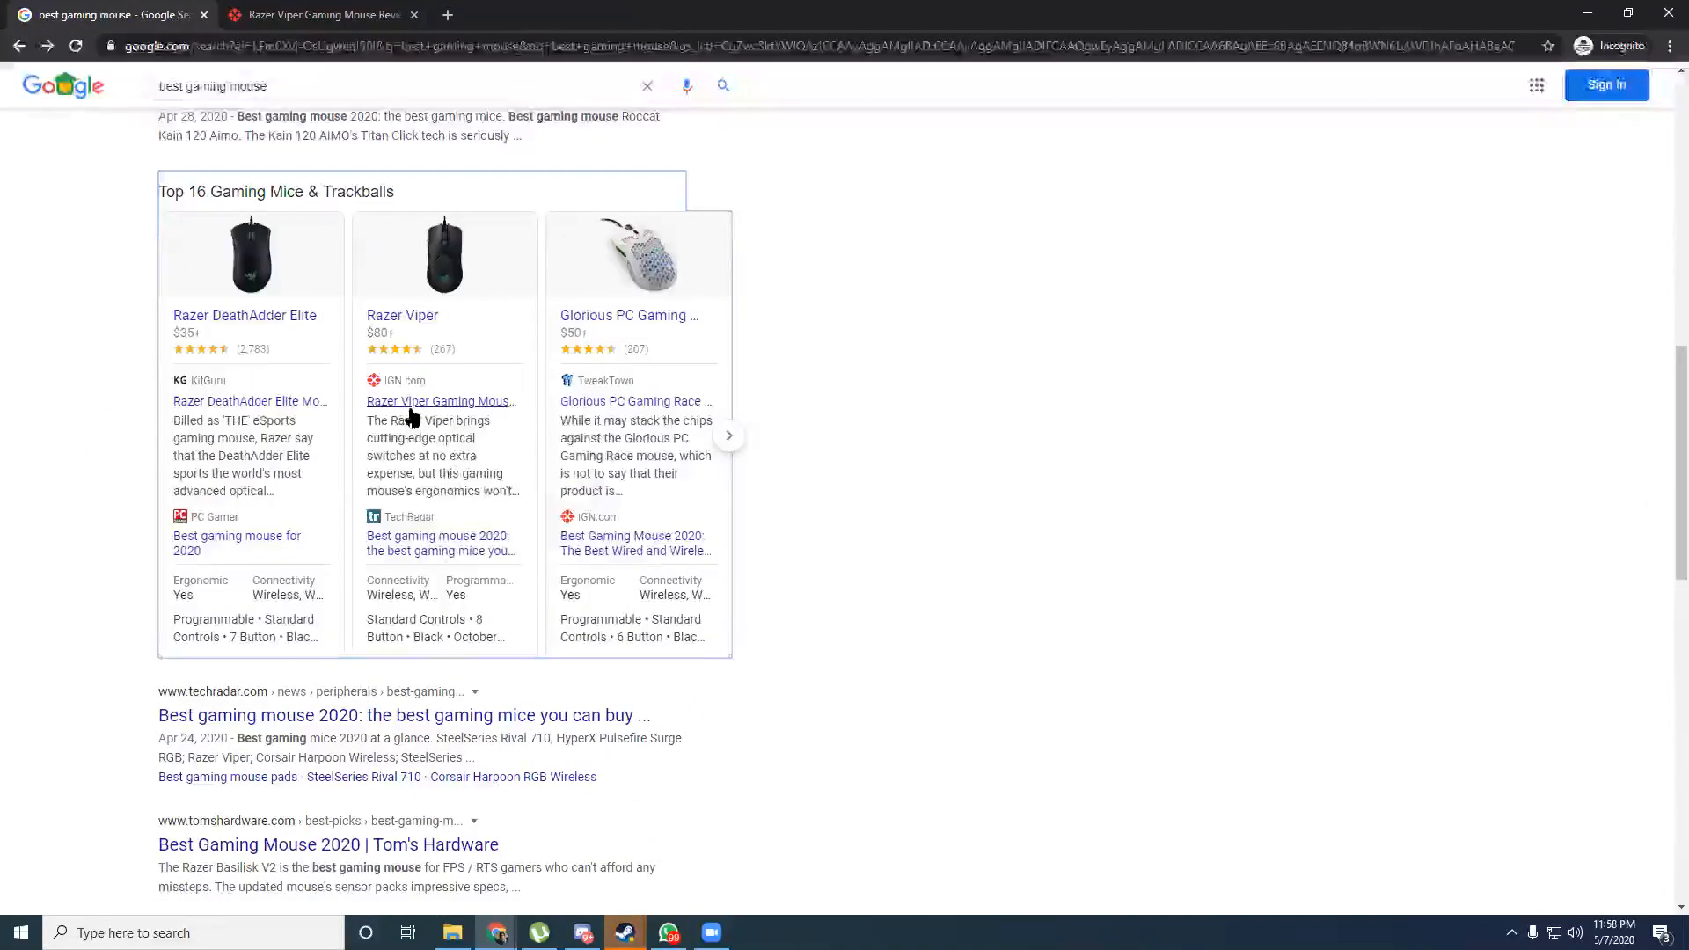
{"action": "right_click", "coordinate": [424, 406]}
{"action": "left_click", "coordinate": [441, 424]}
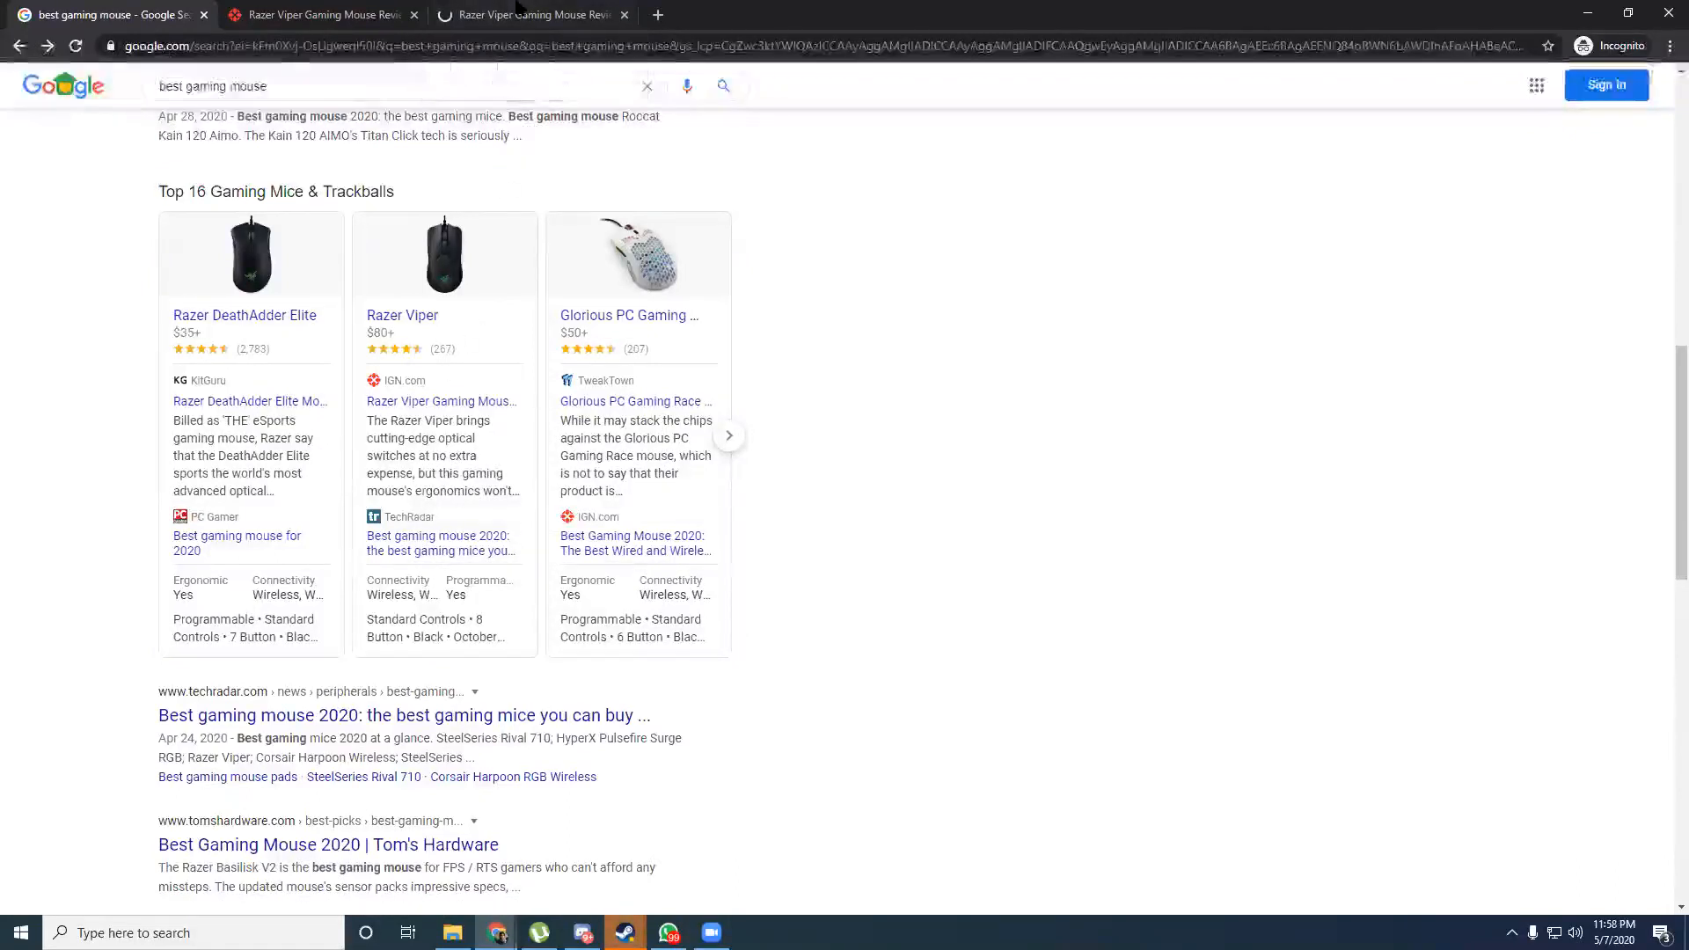
{"action": "left_click", "coordinate": [519, 12]}
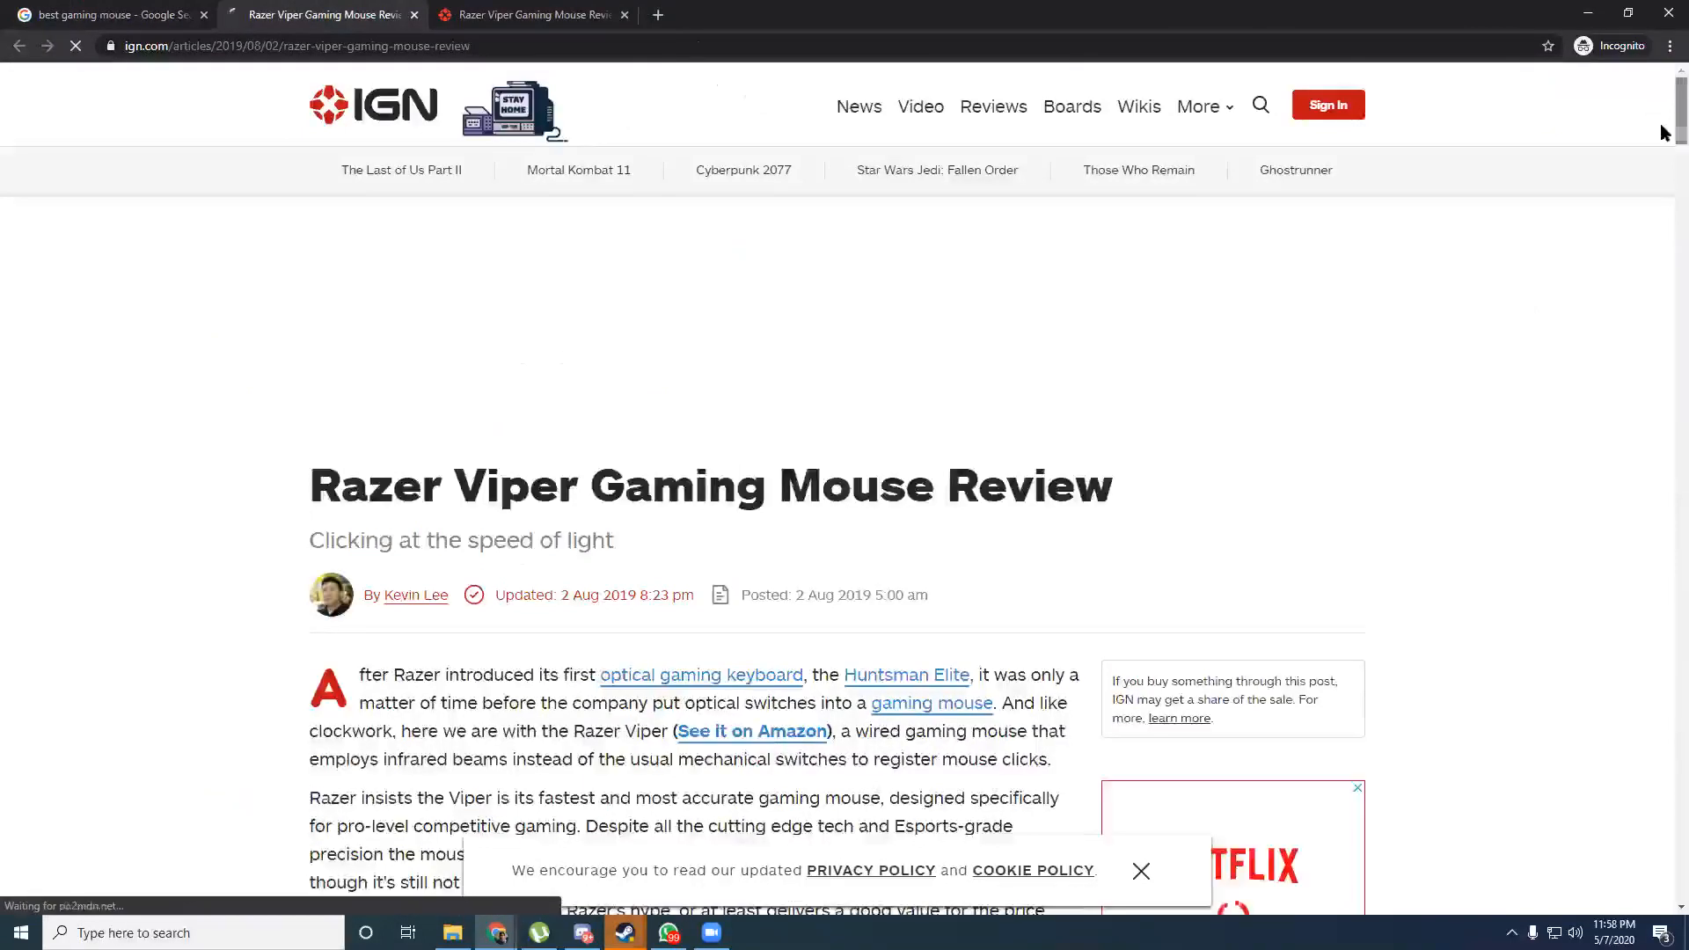
{"action": "scroll", "coordinate": [1663, 159], "scroll_direction": "down", "scroll_amount": 1}
{"action": "scroll", "coordinate": [1663, 275], "scroll_direction": "down", "scroll_amount": 15}
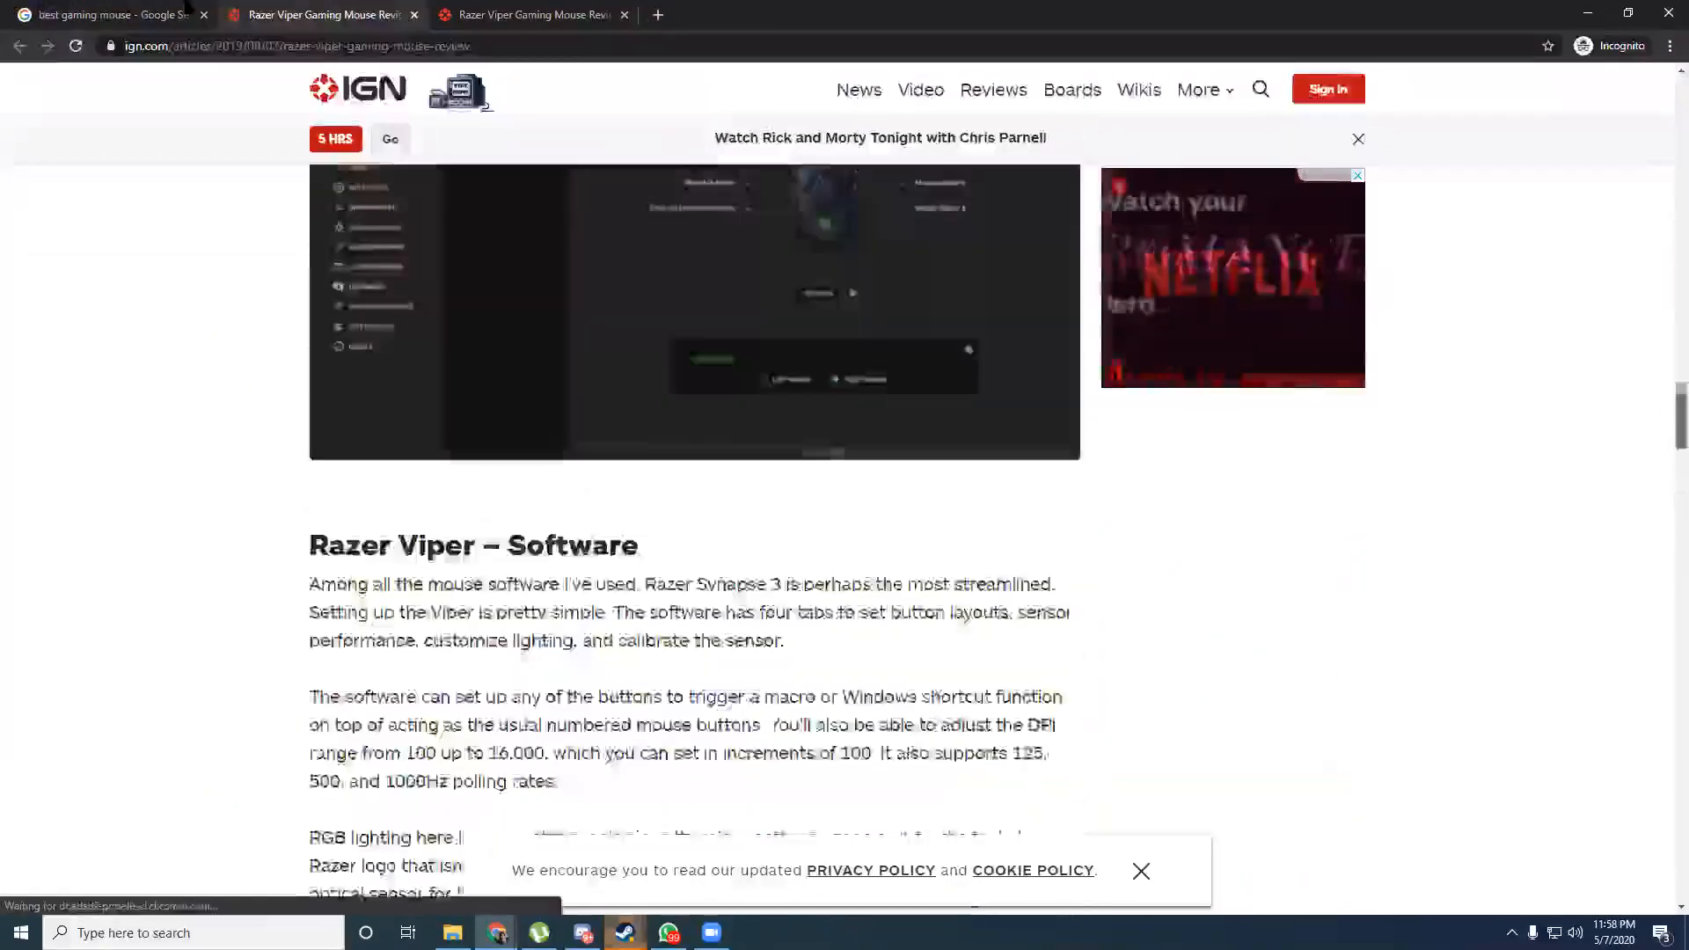
{"action": "left_click", "coordinate": [171, 9]}
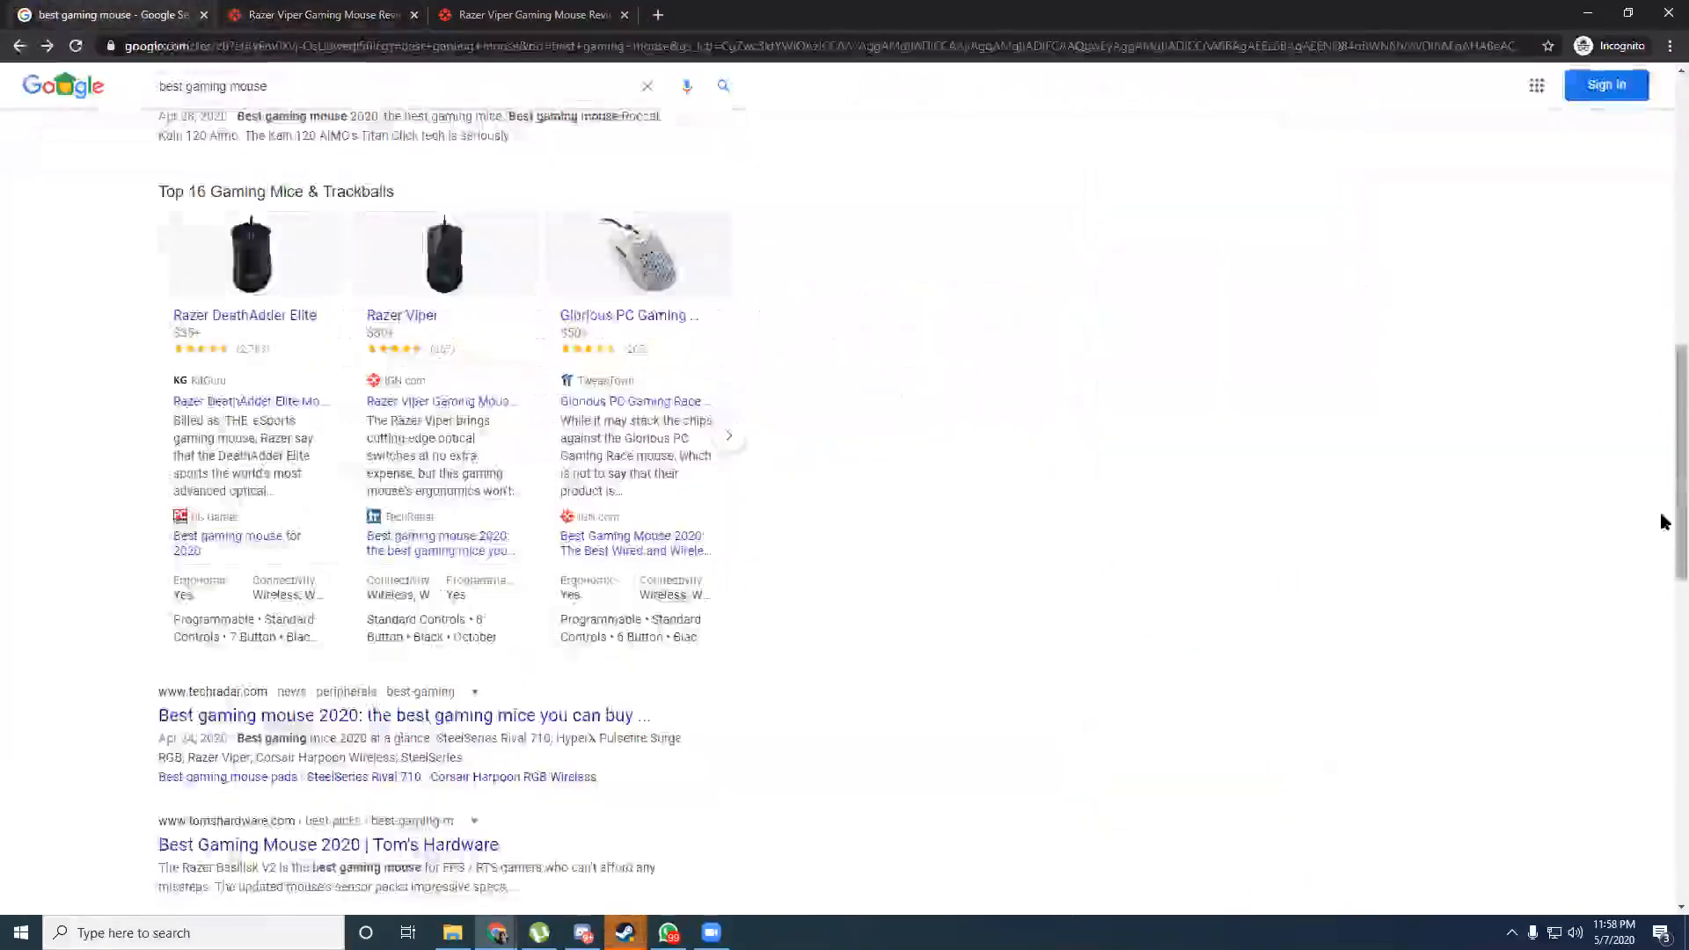
Scroll to the bottom of the results and go to page 2.
{"action": "left_click_drag", "start_coordinate": [1677, 517], "coordinate": [1663, 269]}
{"action": "scroll", "coordinate": [1663, 264], "scroll_direction": "up", "scroll_amount": 8}
{"action": "scroll", "coordinate": [1663, 350], "scroll_direction": "down", "scroll_amount": 4}
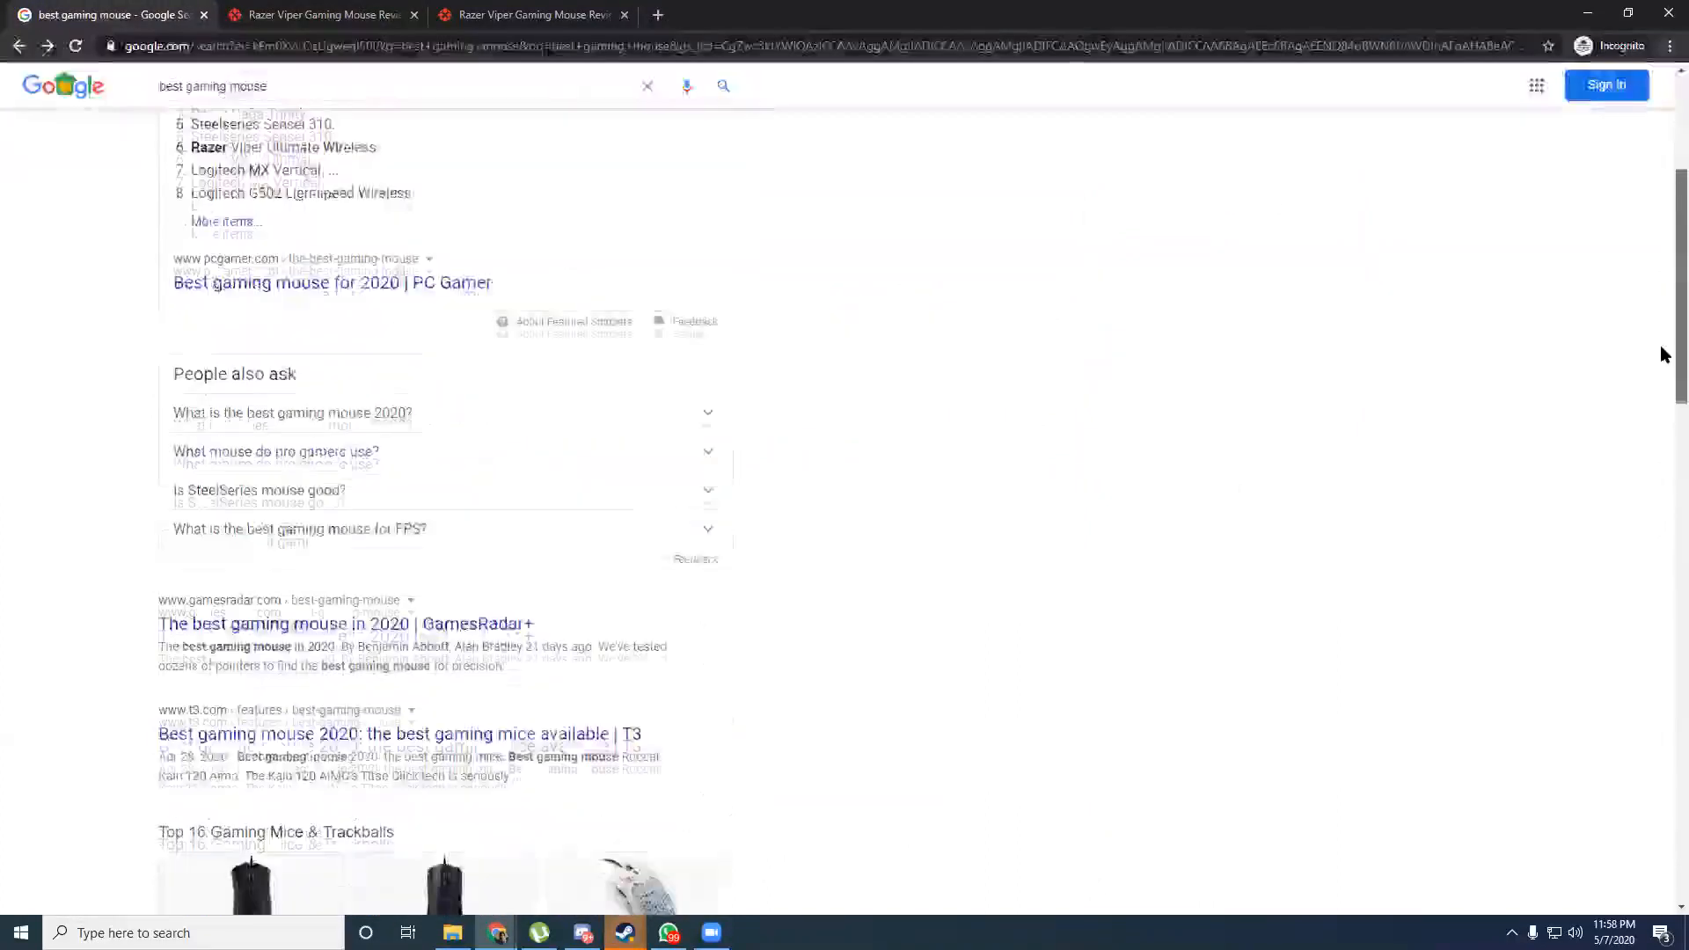
{"action": "scroll", "coordinate": [1663, 354], "scroll_direction": "down", "scroll_amount": 10}
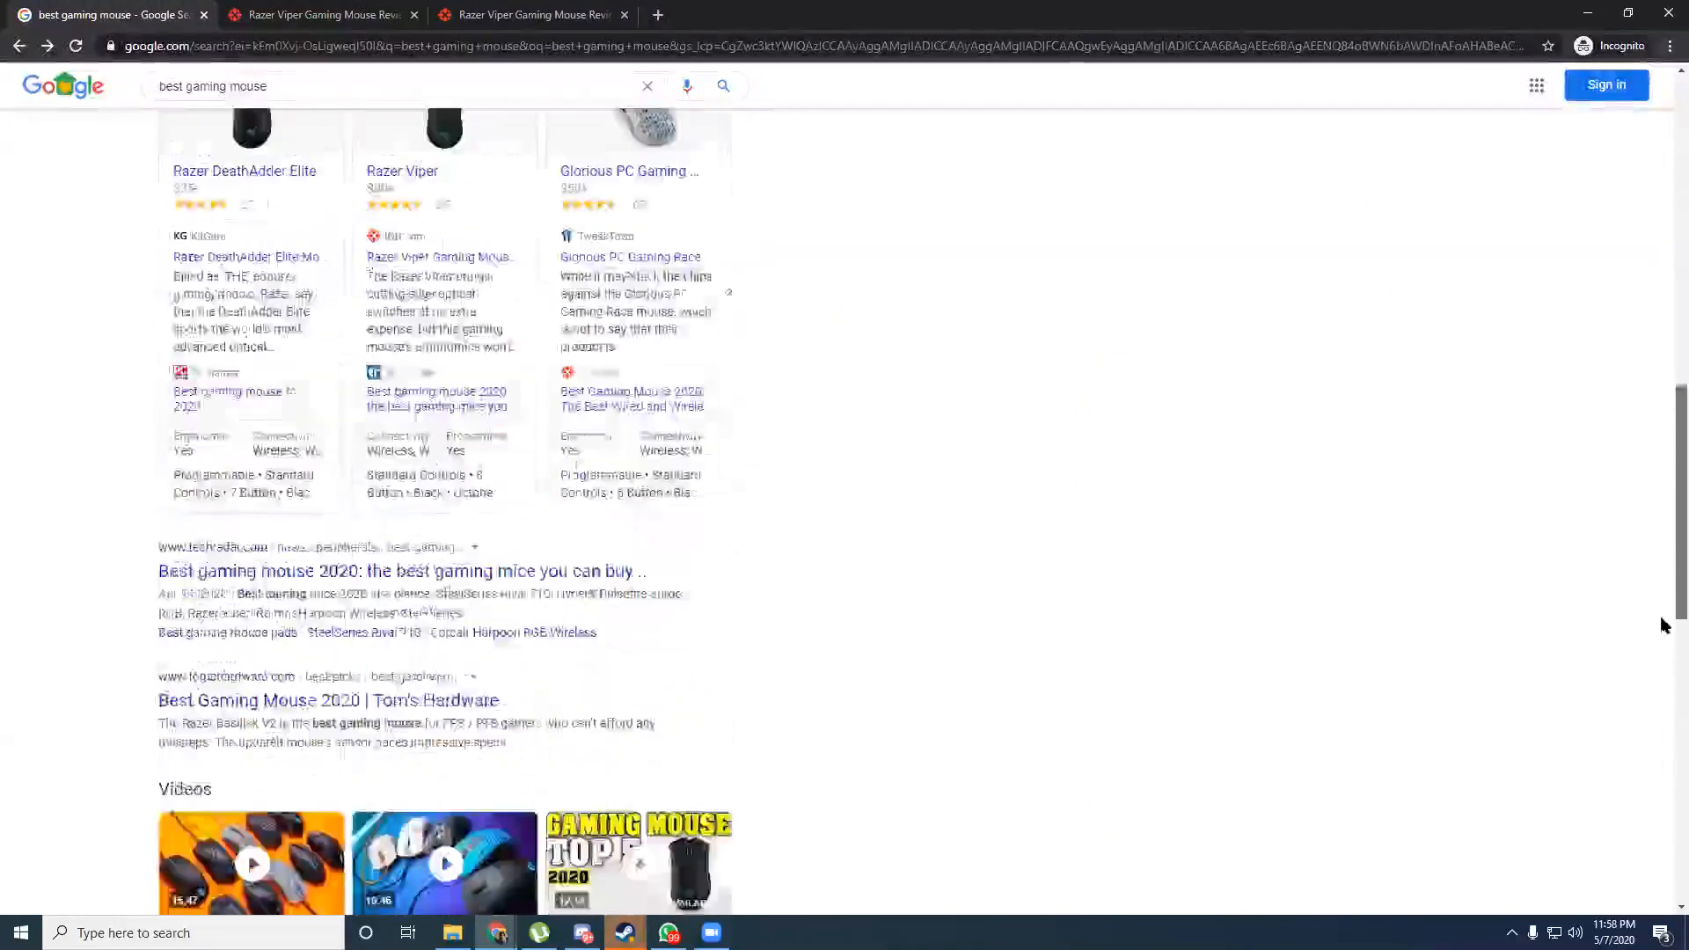
{"action": "left_click_drag", "start_coordinate": [1663, 645], "coordinate": [1663, 846]}
{"action": "left_click", "coordinate": [447, 822]}
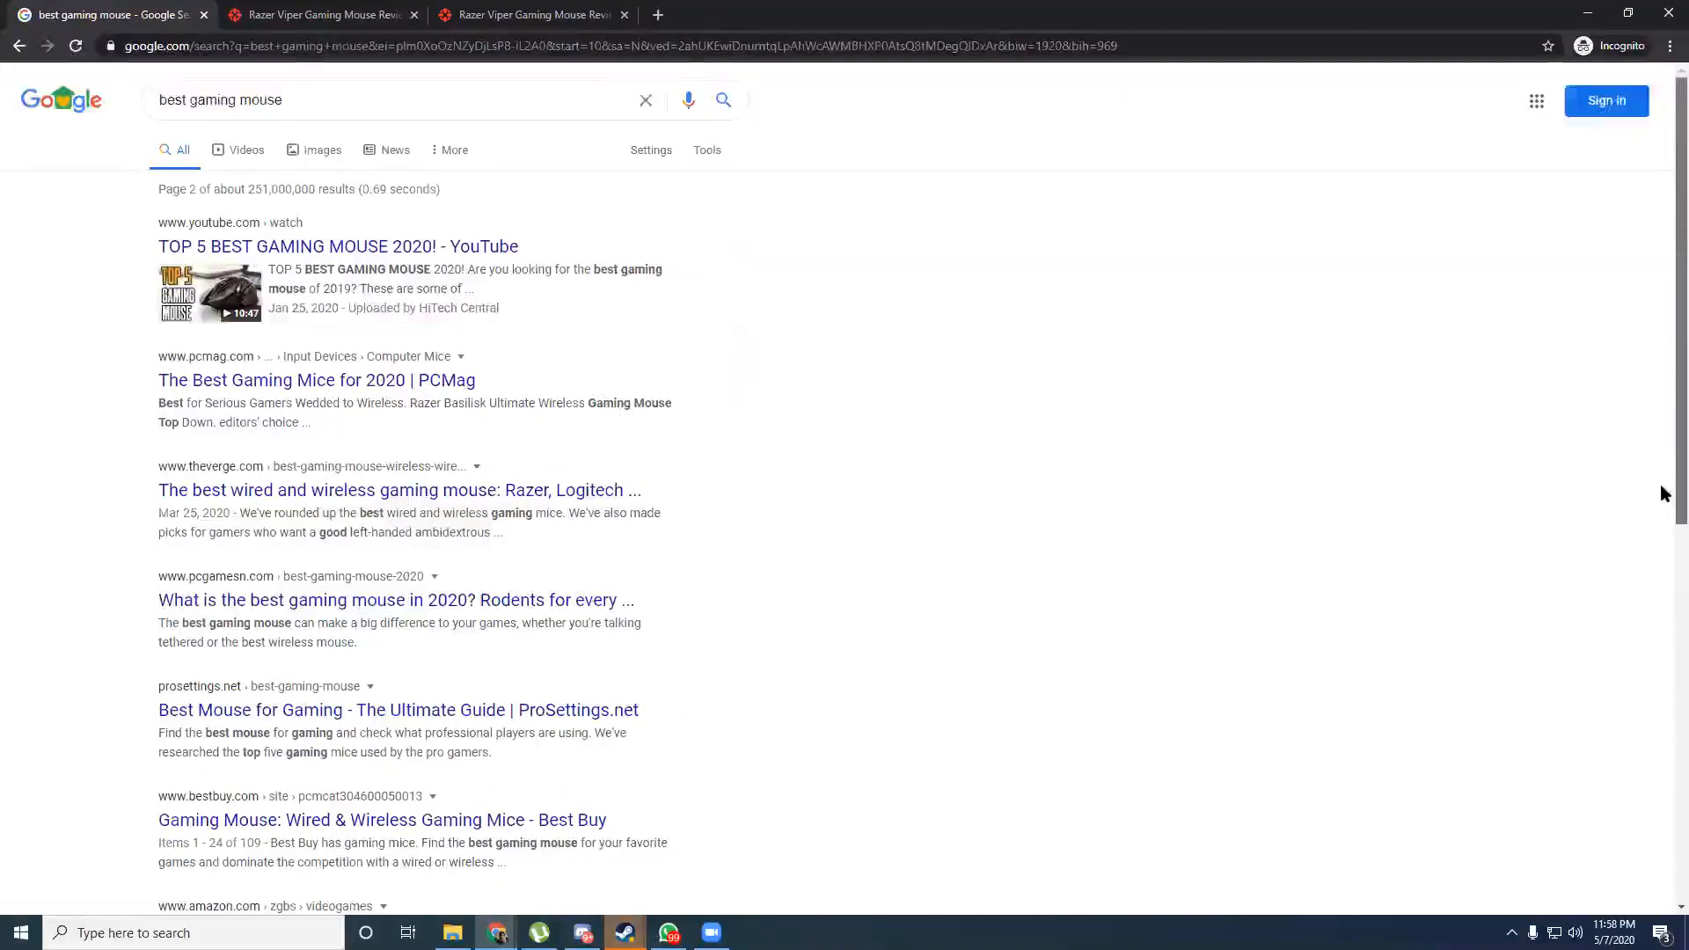
Skim page 2 and select 'gaming mouse' in the search query.
{"action": "scroll", "coordinate": [1663, 566], "scroll_direction": "down", "scroll_amount": 1}
{"action": "scroll", "coordinate": [1663, 566], "scroll_direction": "down", "scroll_amount": 2}
{"action": "scroll", "coordinate": [1490, 275], "scroll_direction": "up", "scroll_amount": 3}
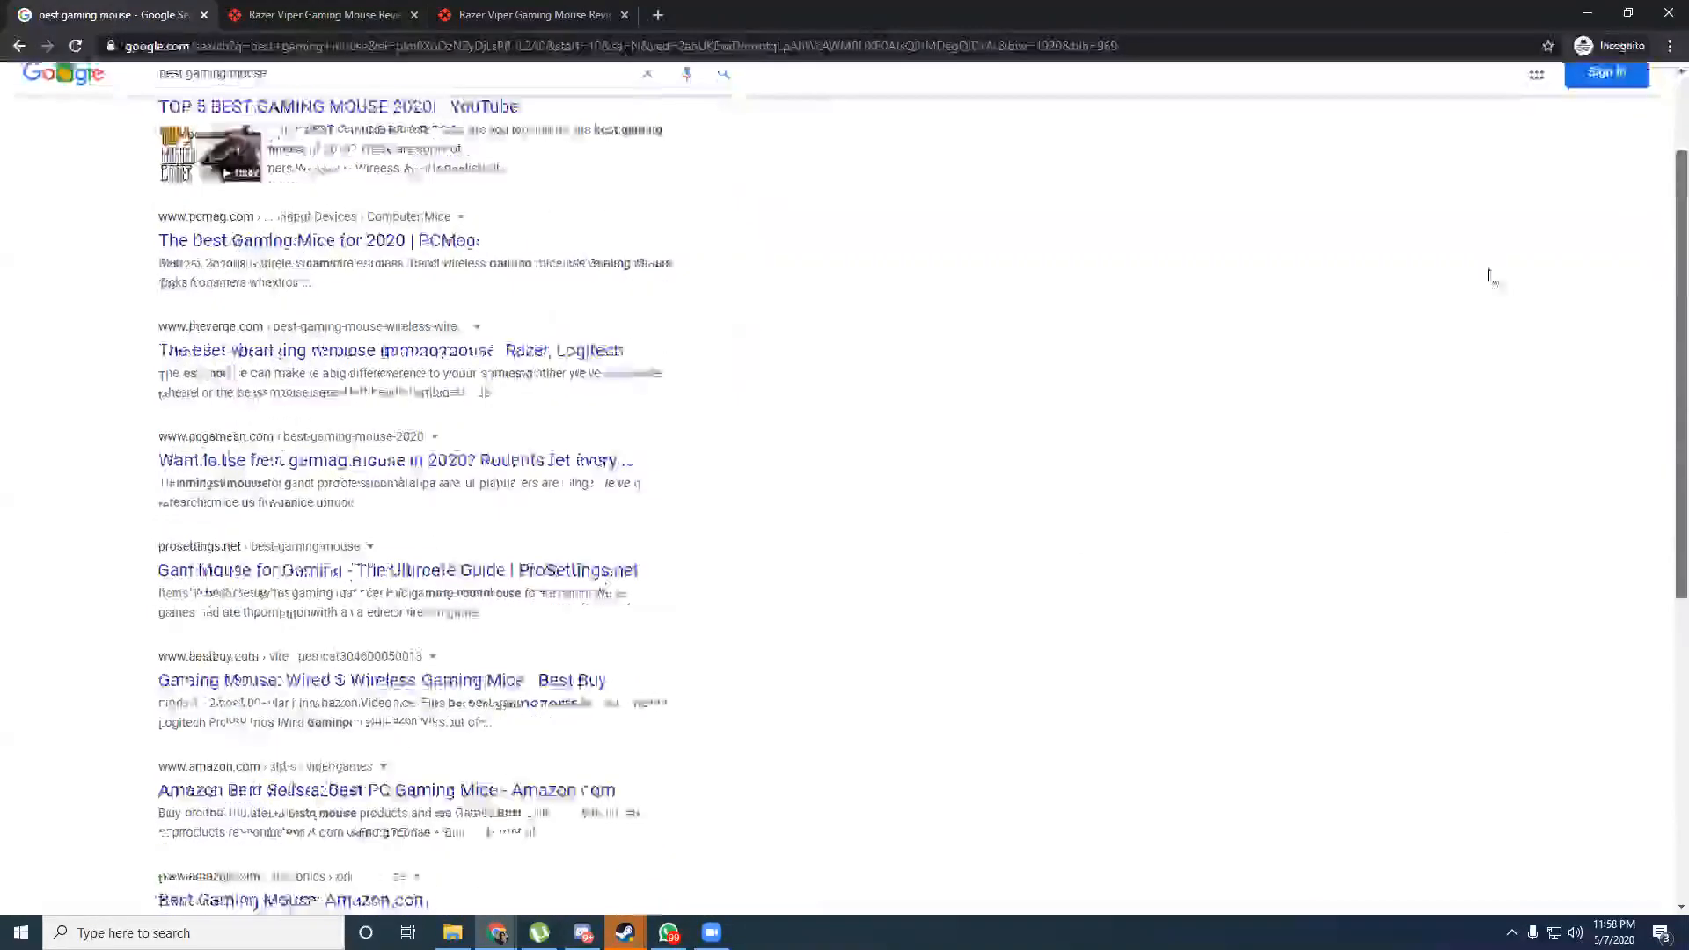
{"action": "left_click_drag", "start_coordinate": [339, 100], "coordinate": [184, 95]}
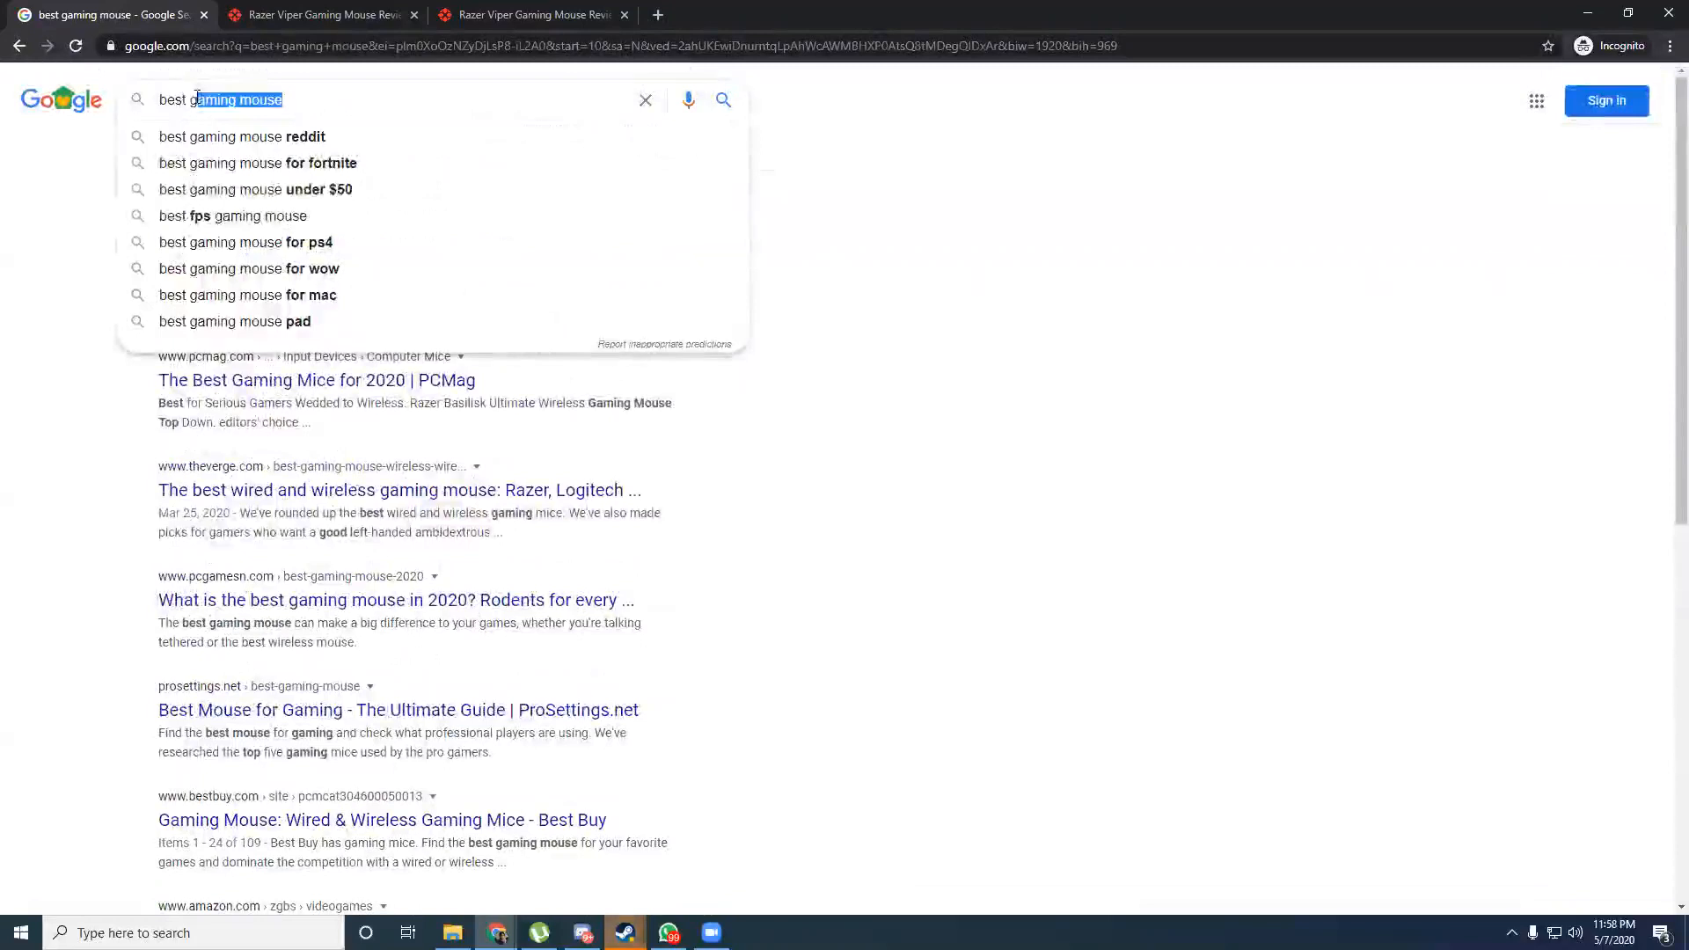
Search for 'best mattress' and scroll through the CNET and Sleep Foundation results.
{"action": "type", "text": "ma"}
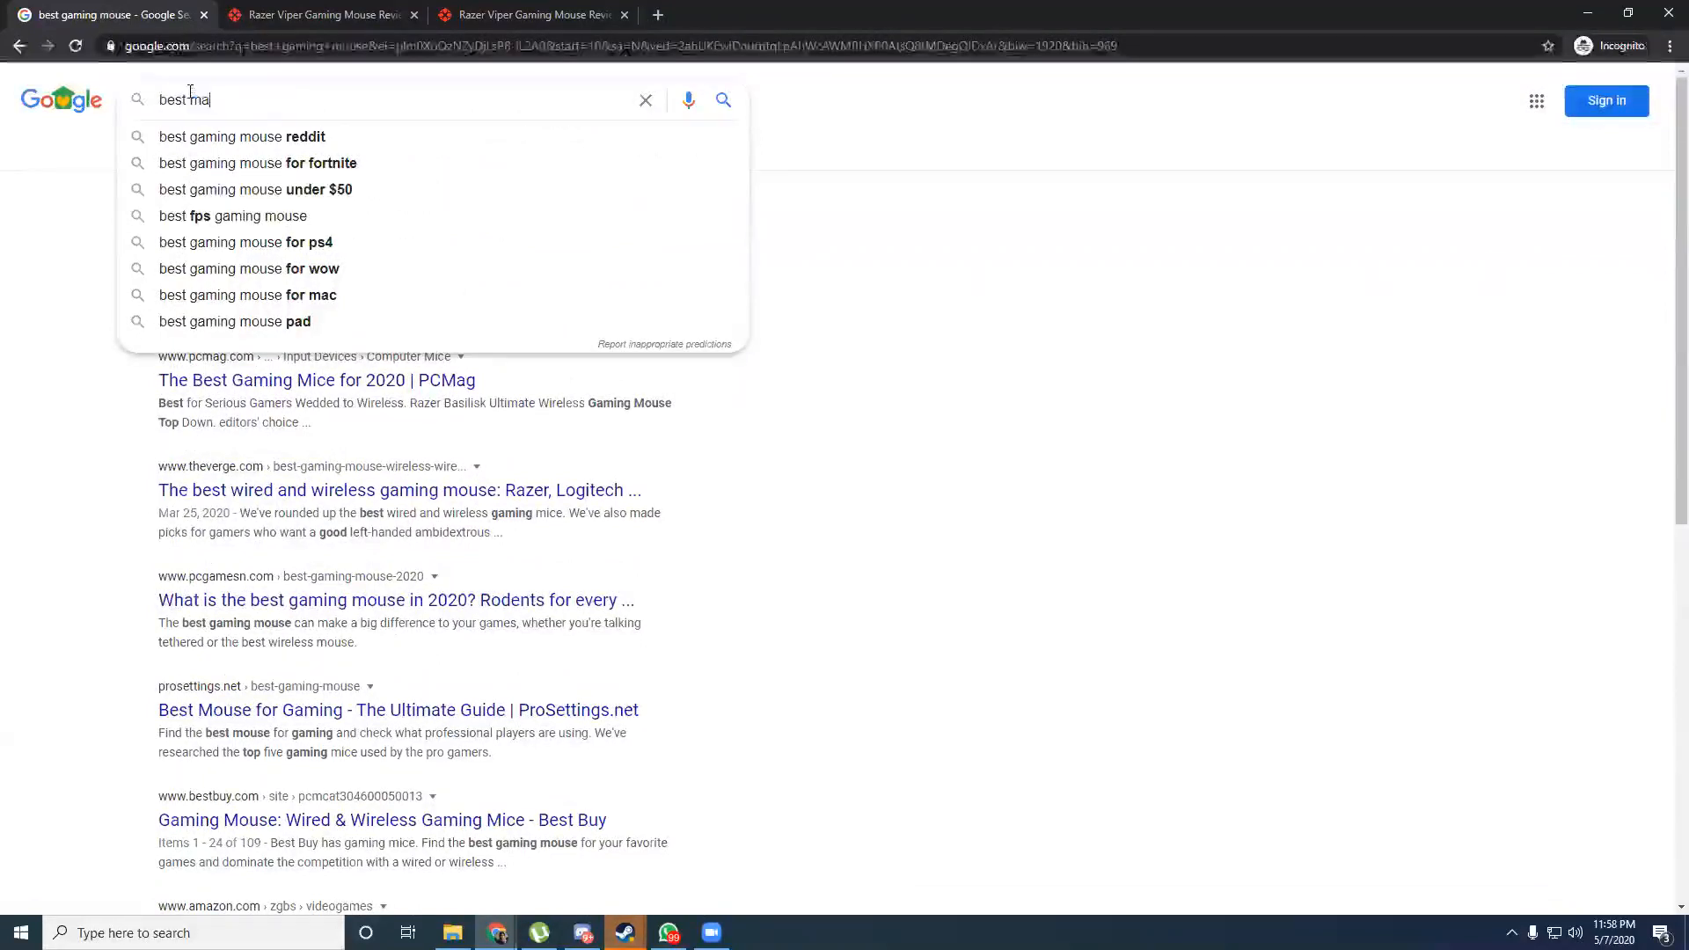
{"action": "type", "text": "ttress"}
{"action": "key", "text": "Return"}
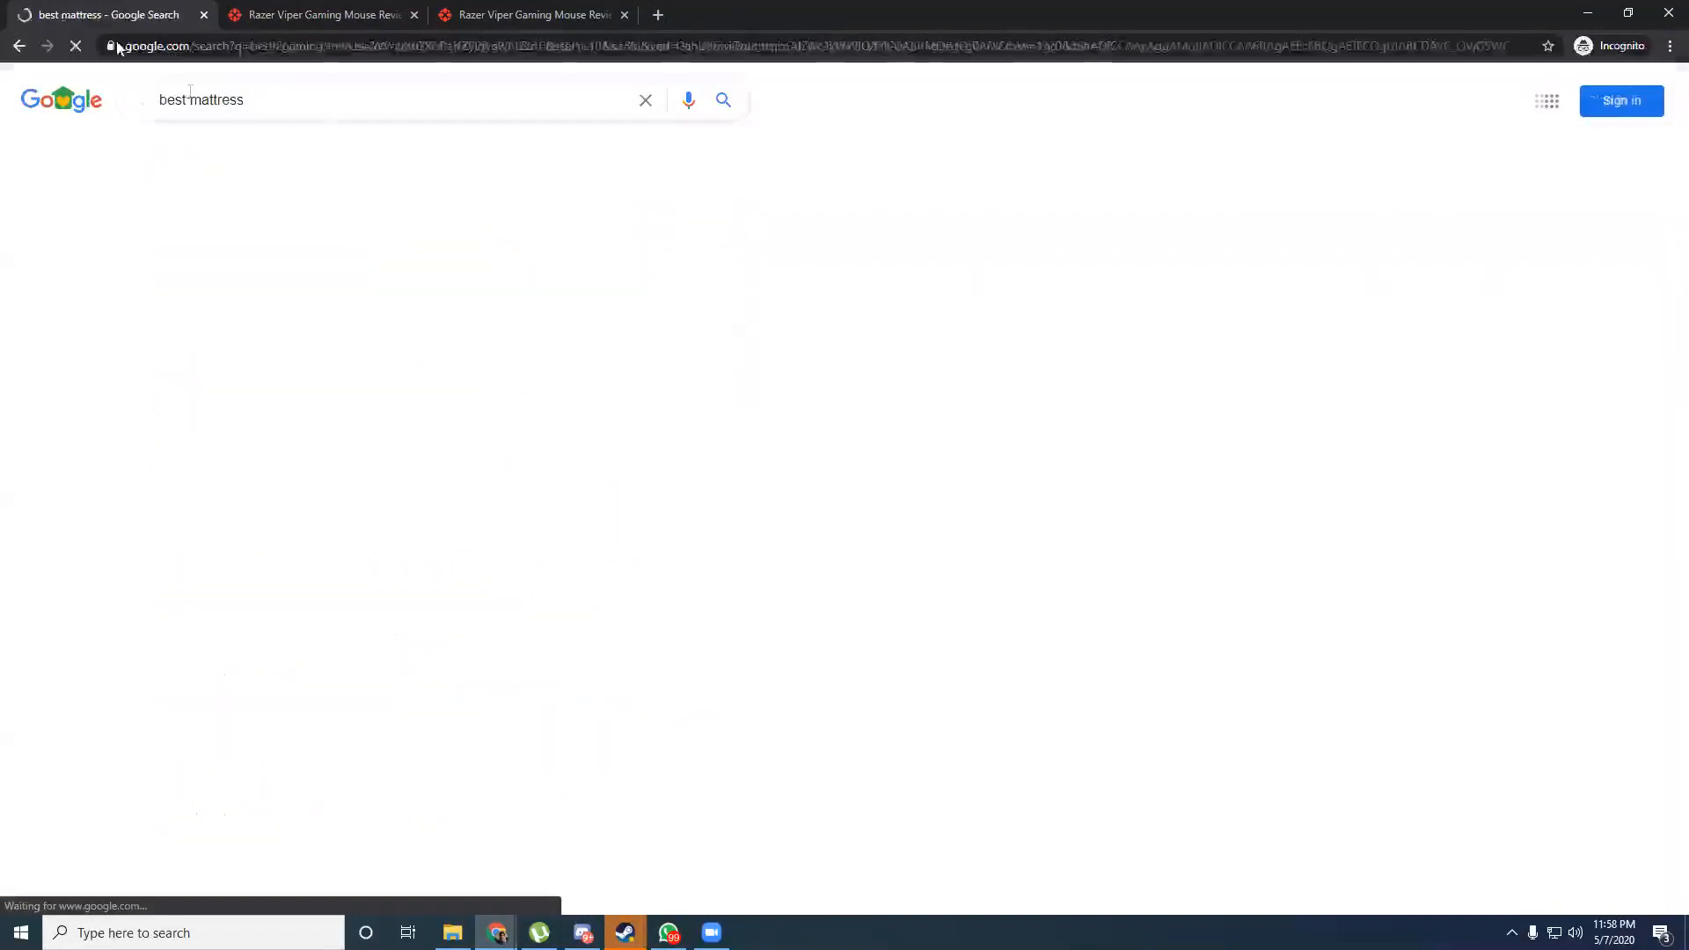
{"action": "scroll", "coordinate": [1663, 456], "scroll_direction": "down", "scroll_amount": 9}
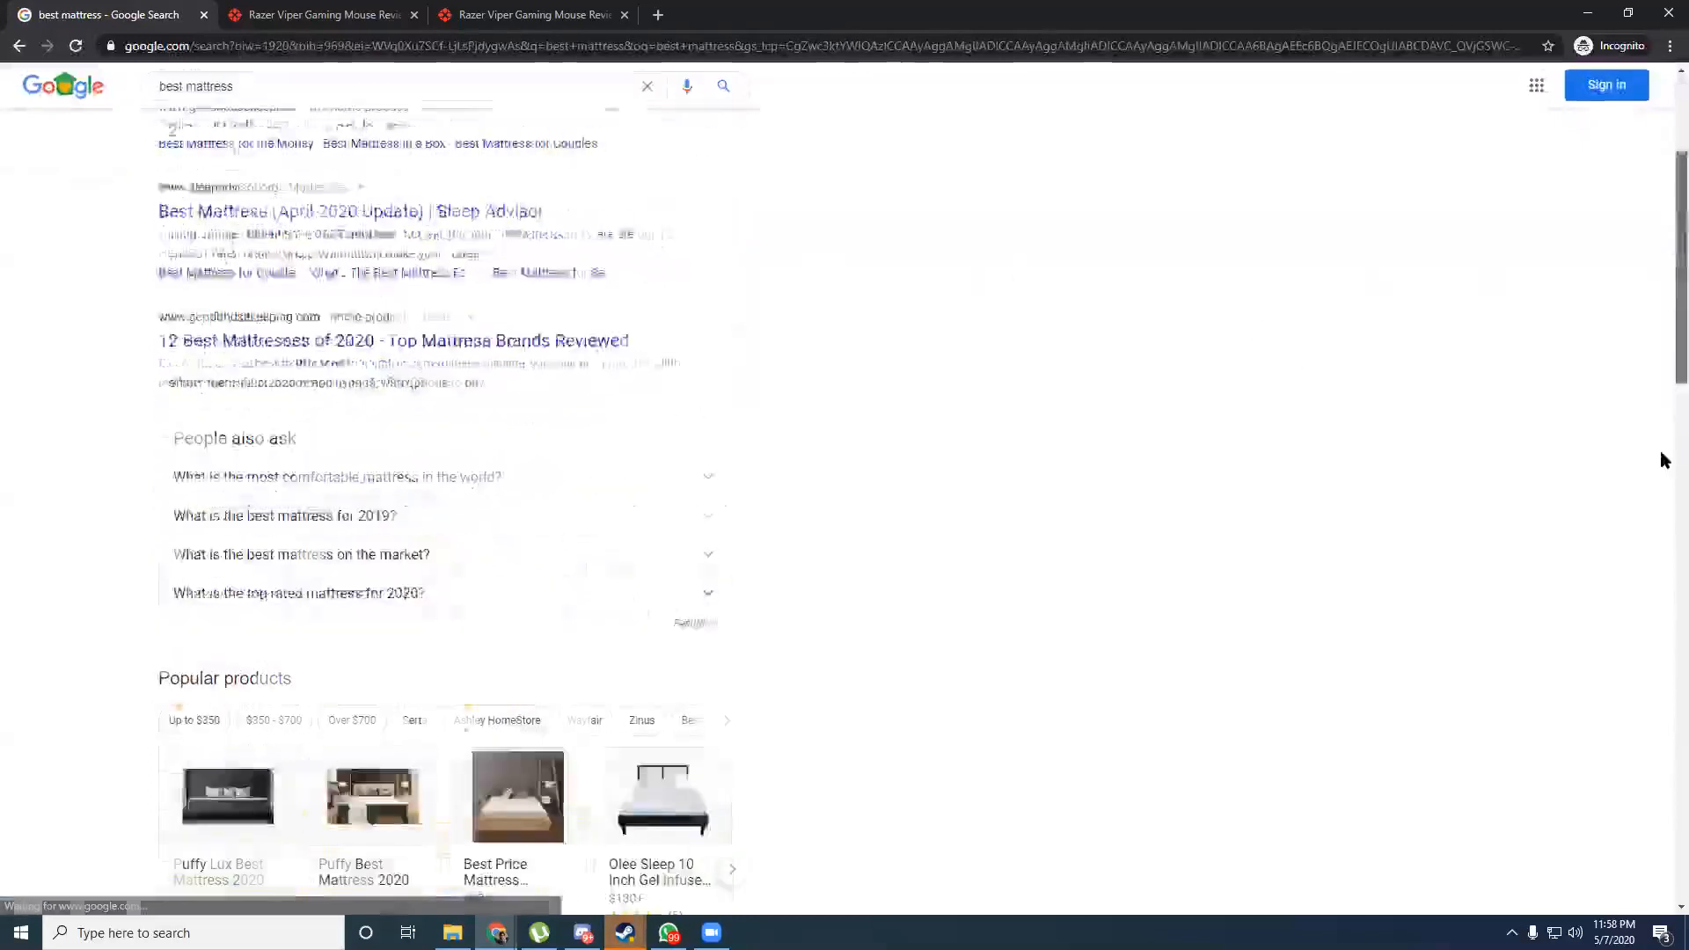
{"action": "scroll", "coordinate": [1663, 511], "scroll_direction": "down", "scroll_amount": 10}
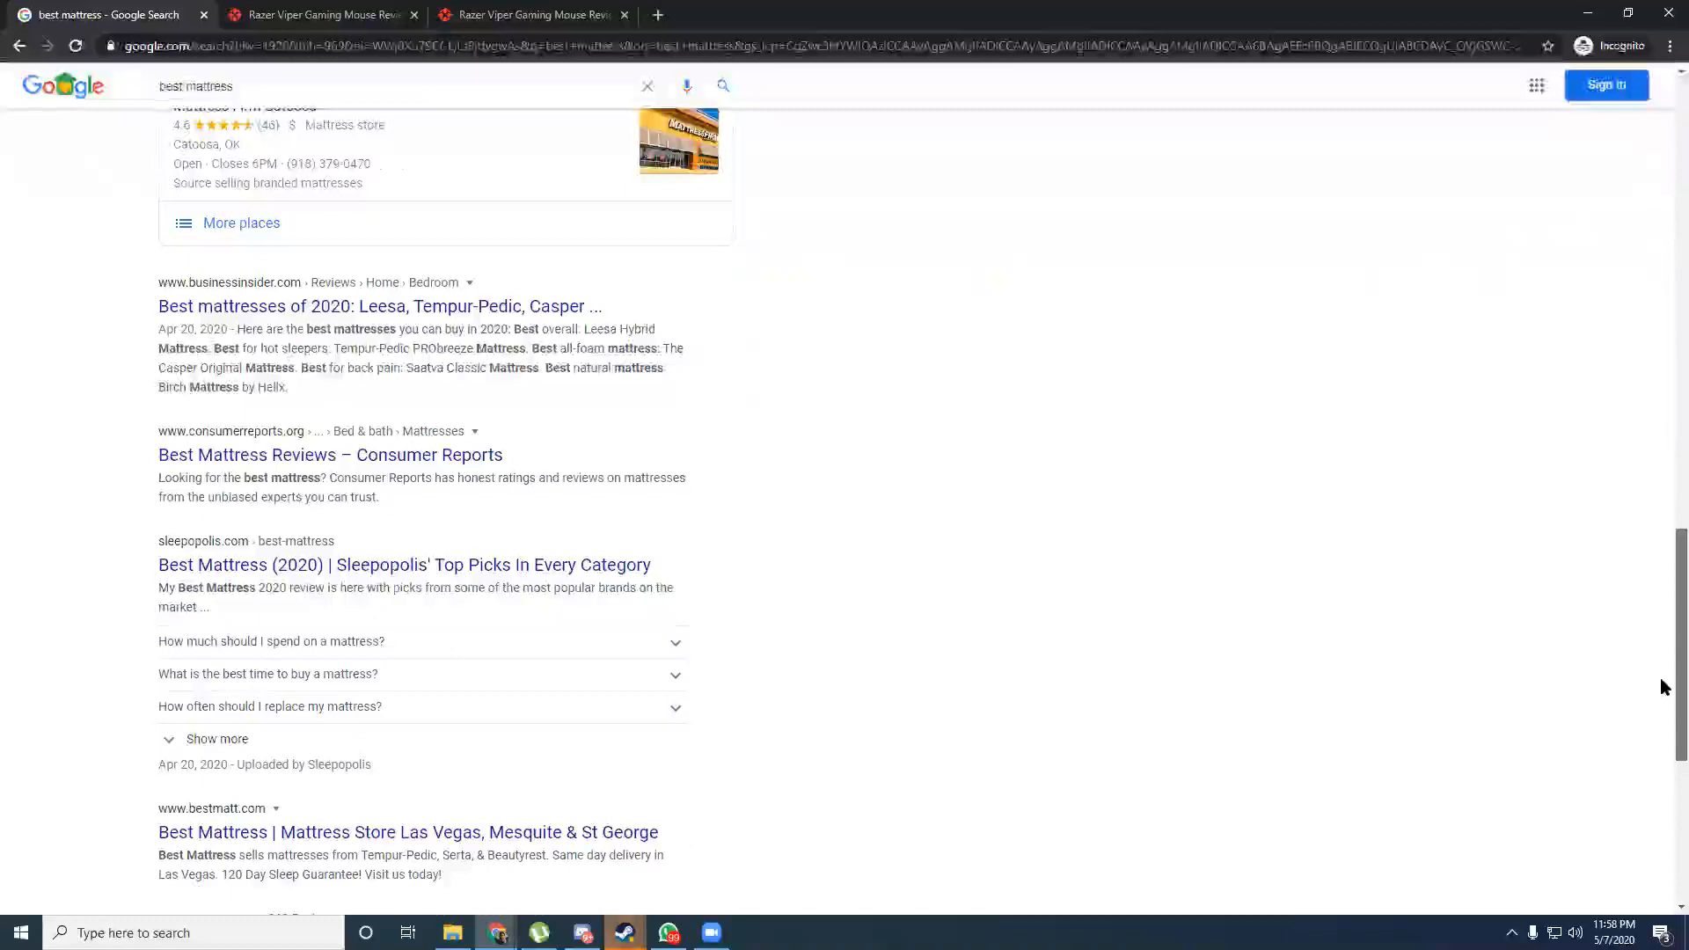
{"action": "scroll", "coordinate": [1660, 686], "scroll_direction": "down", "scroll_amount": 3}
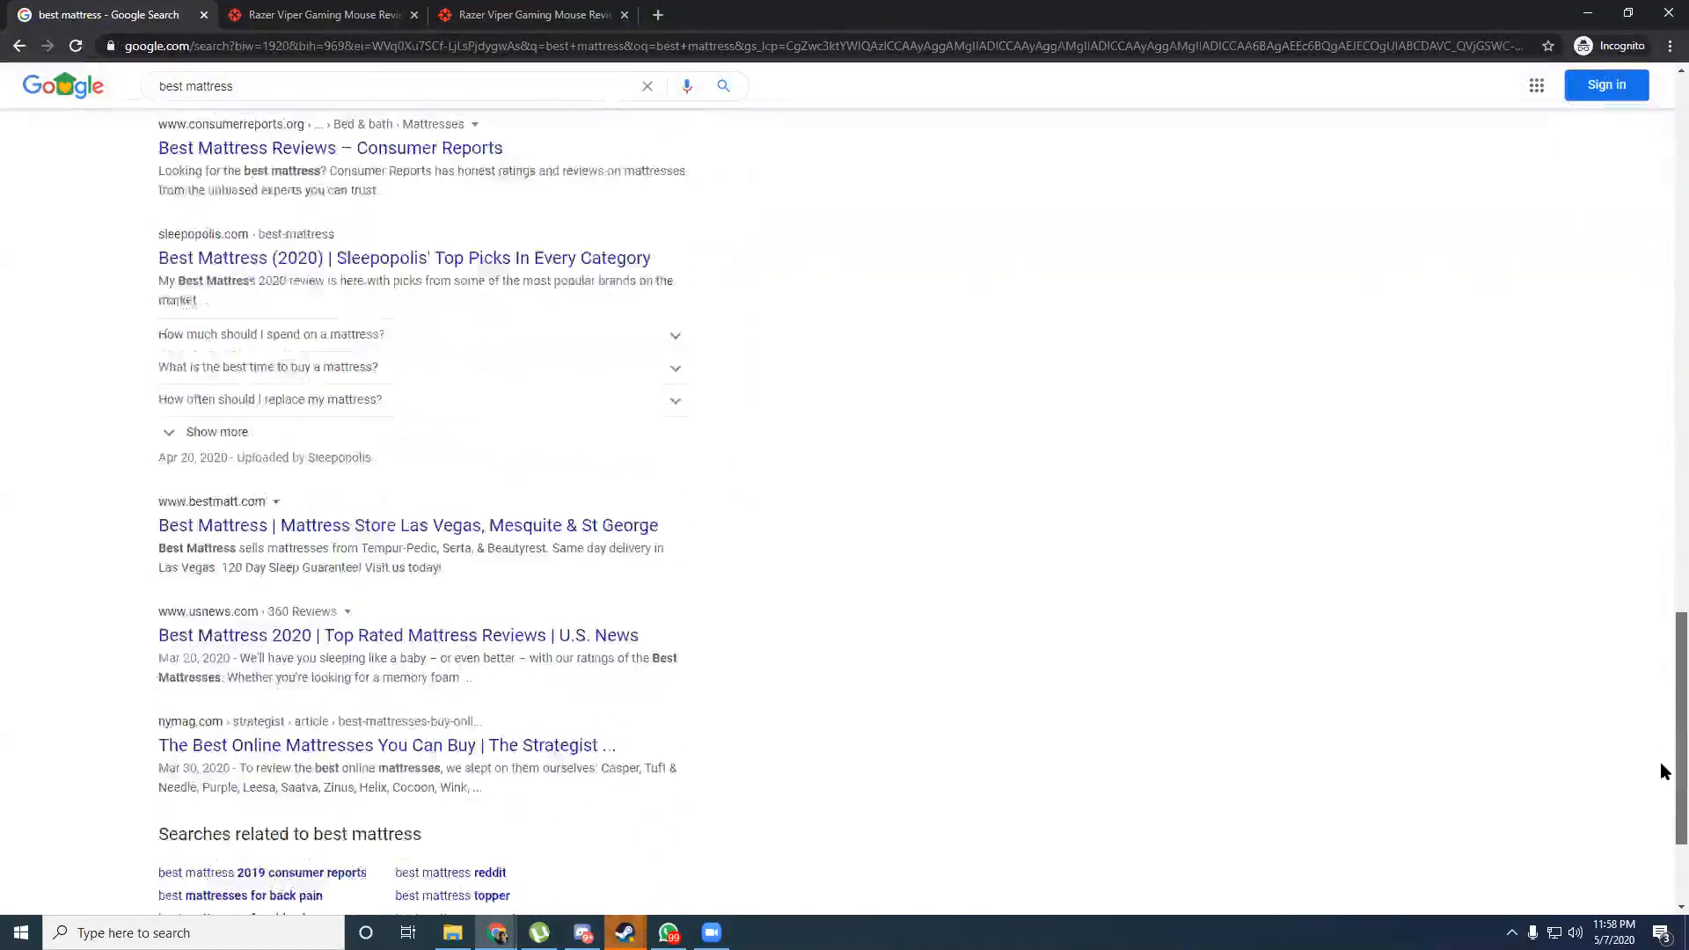
{"action": "scroll", "coordinate": [1655, 643], "scroll_direction": "up", "scroll_amount": 8}
{"action": "scroll", "coordinate": [1661, 721], "scroll_direction": "down", "scroll_amount": 6}
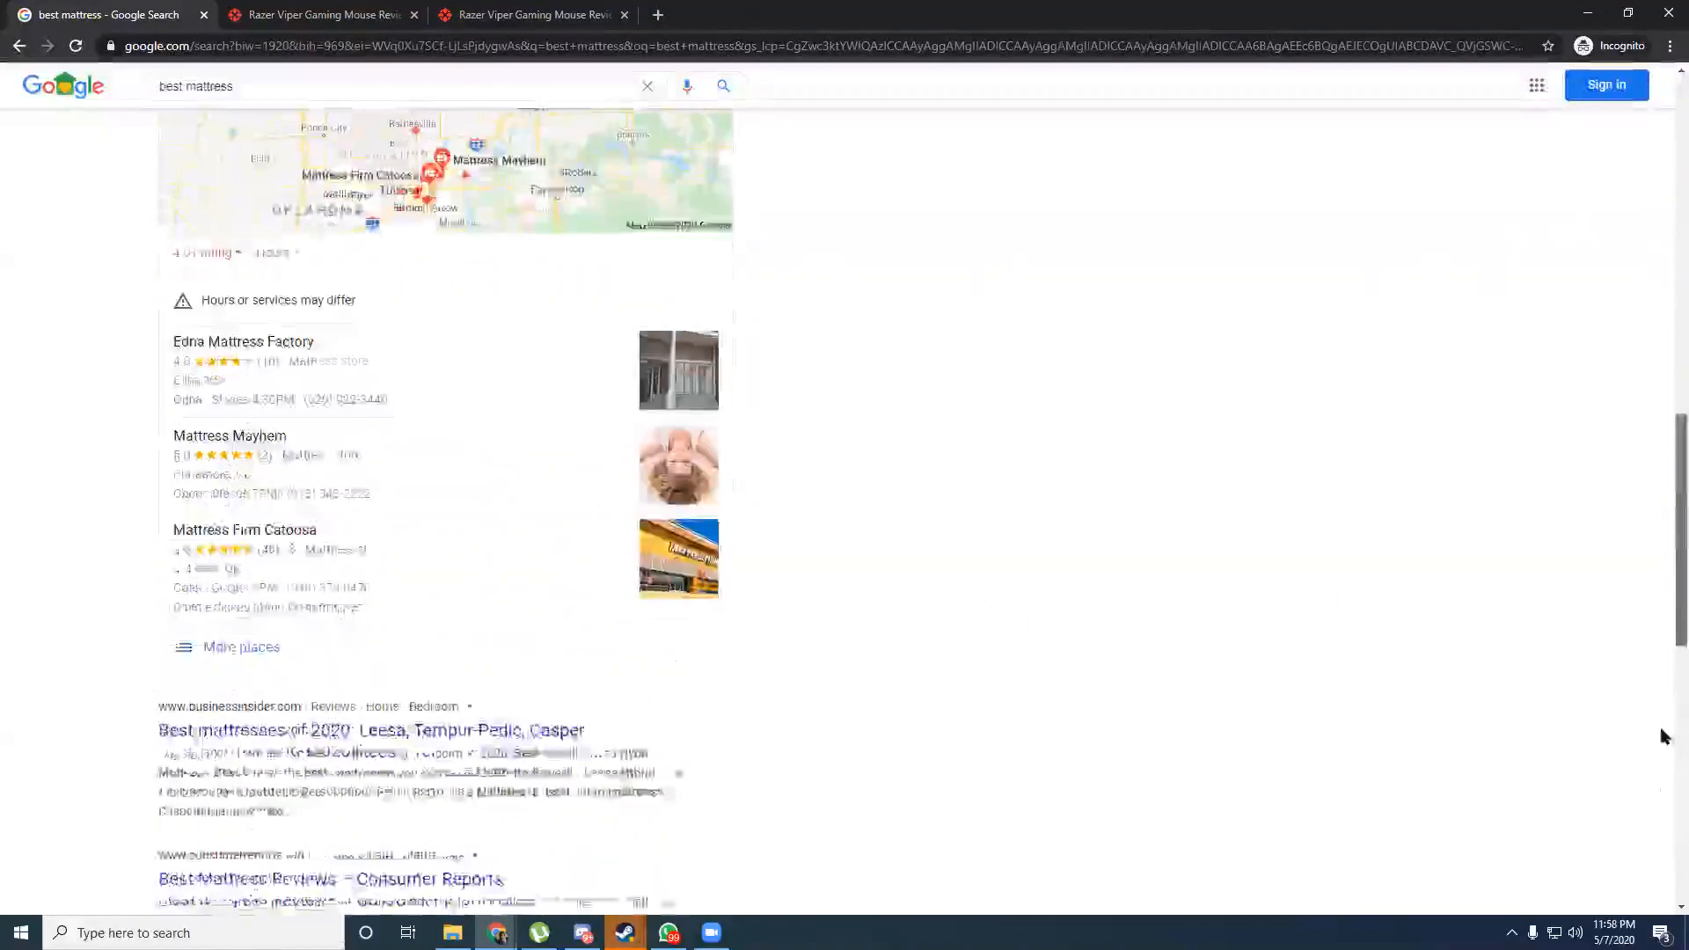
{"action": "scroll", "coordinate": [1663, 803], "scroll_direction": "down", "scroll_amount": 6}
{"action": "scroll", "coordinate": [1663, 690], "scroll_direction": "up", "scroll_amount": 8}
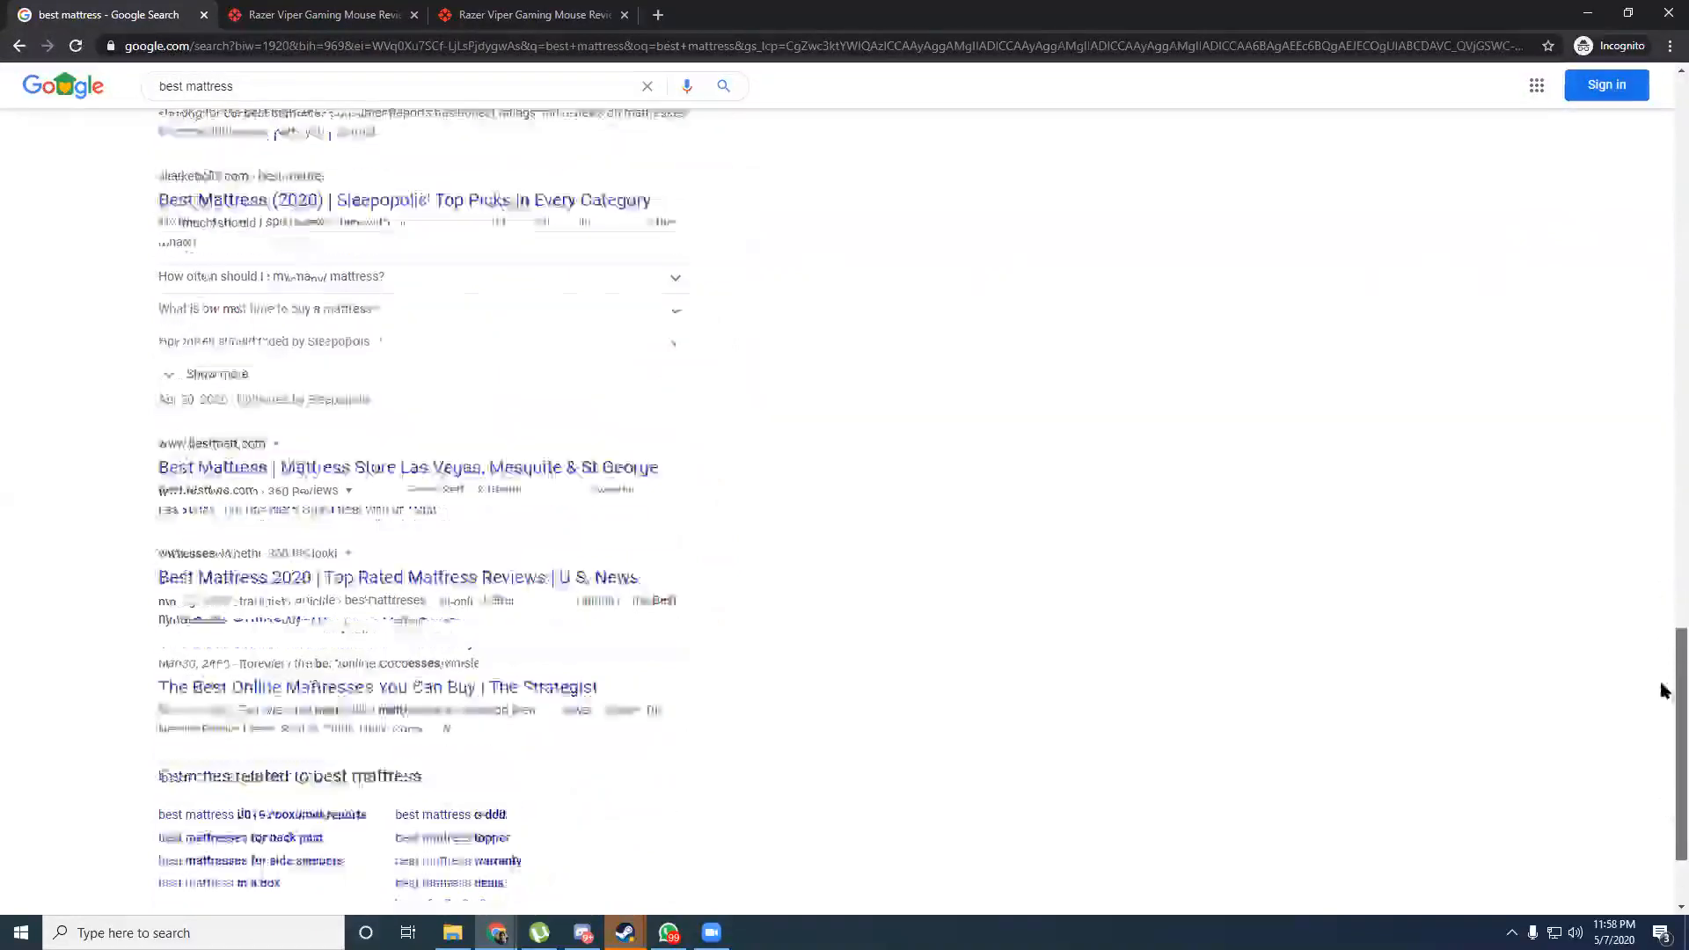
{"action": "scroll", "coordinate": [1666, 271], "scroll_direction": "up", "scroll_amount": 10}
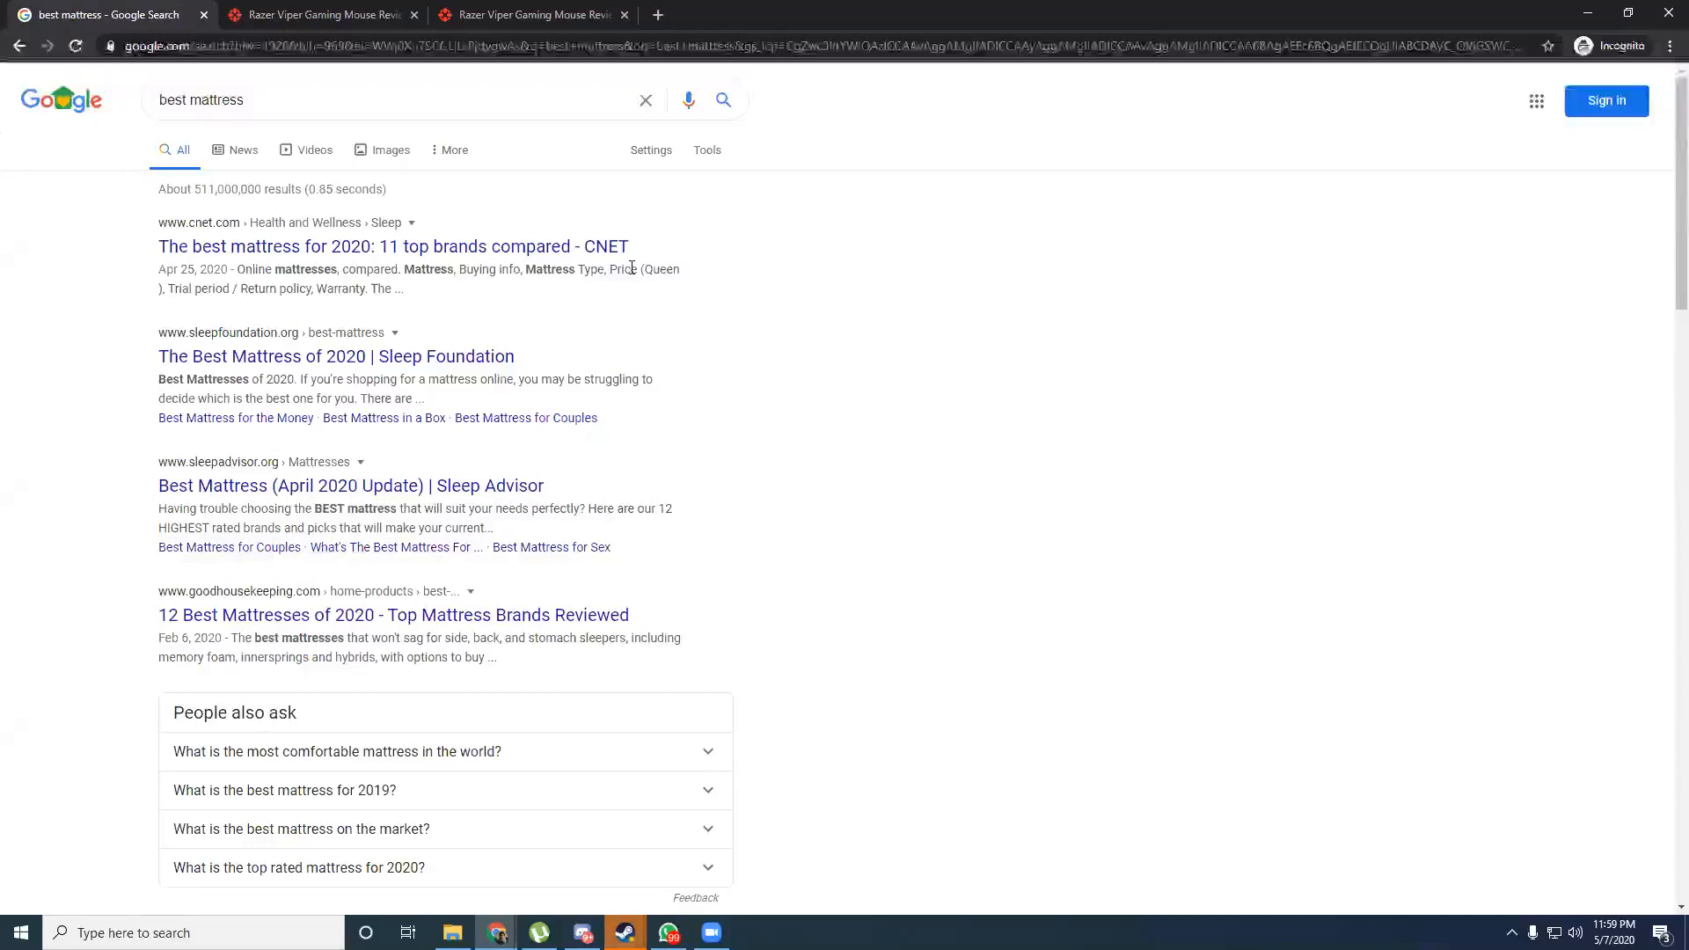
Review the popular mattress products and nearby stores, then show the Steam window previews.
{"action": "left_click_drag", "start_coordinate": [247, 96], "coordinate": [11, 116]}
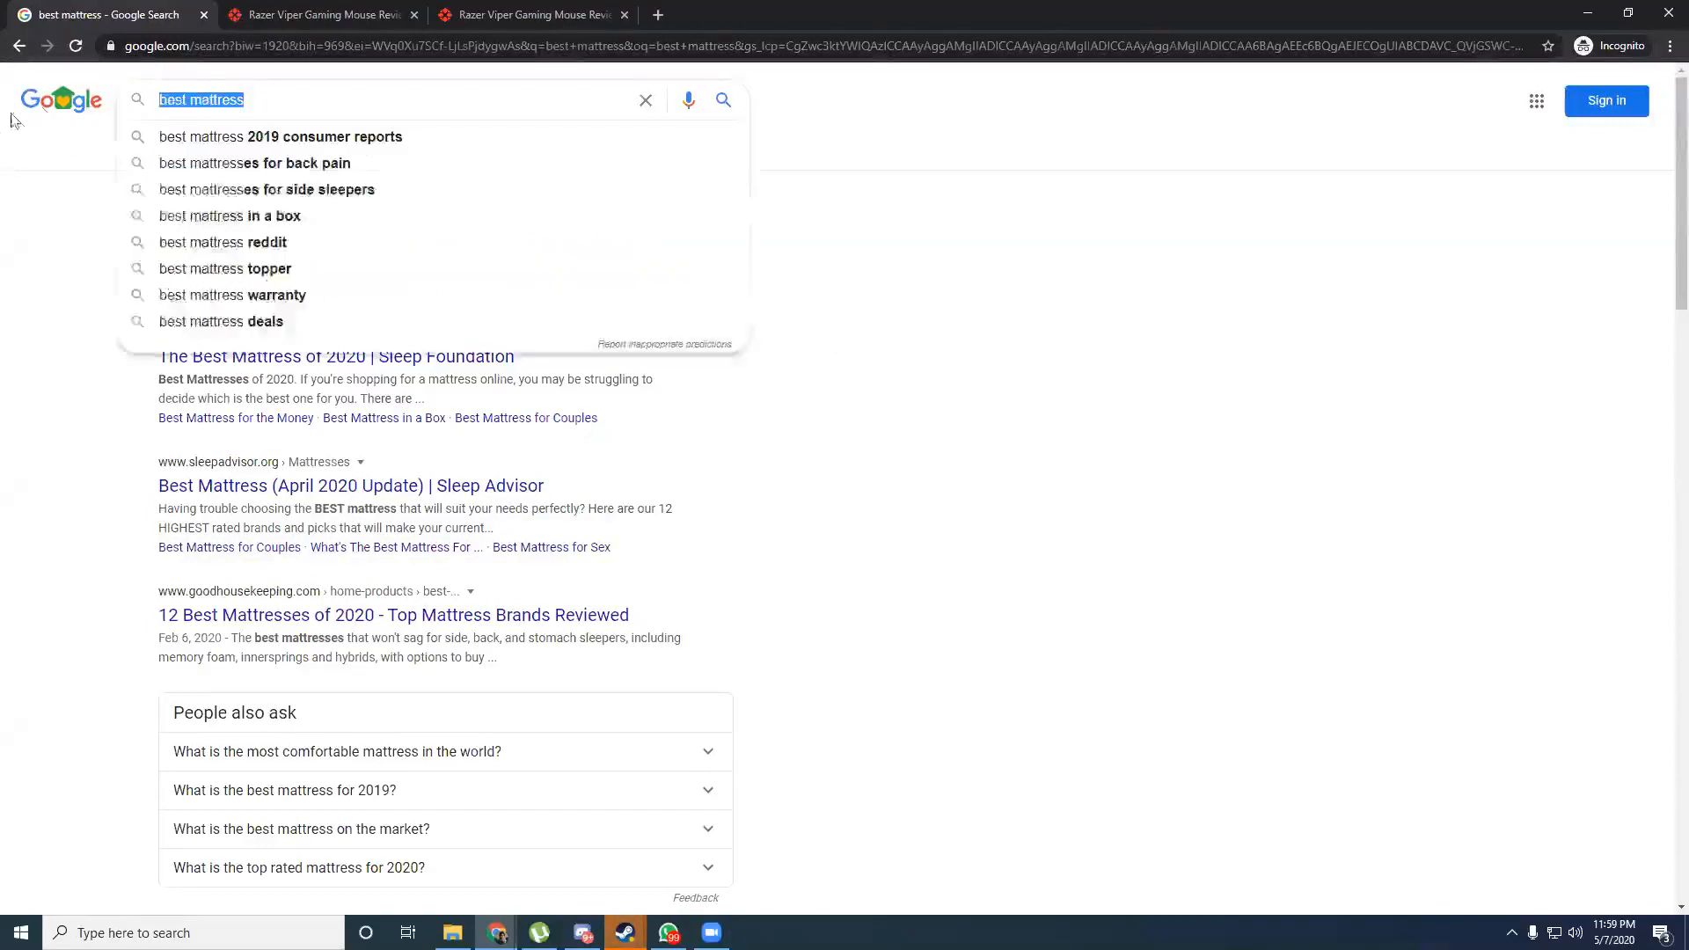
{"action": "left_click", "coordinate": [5, 337]}
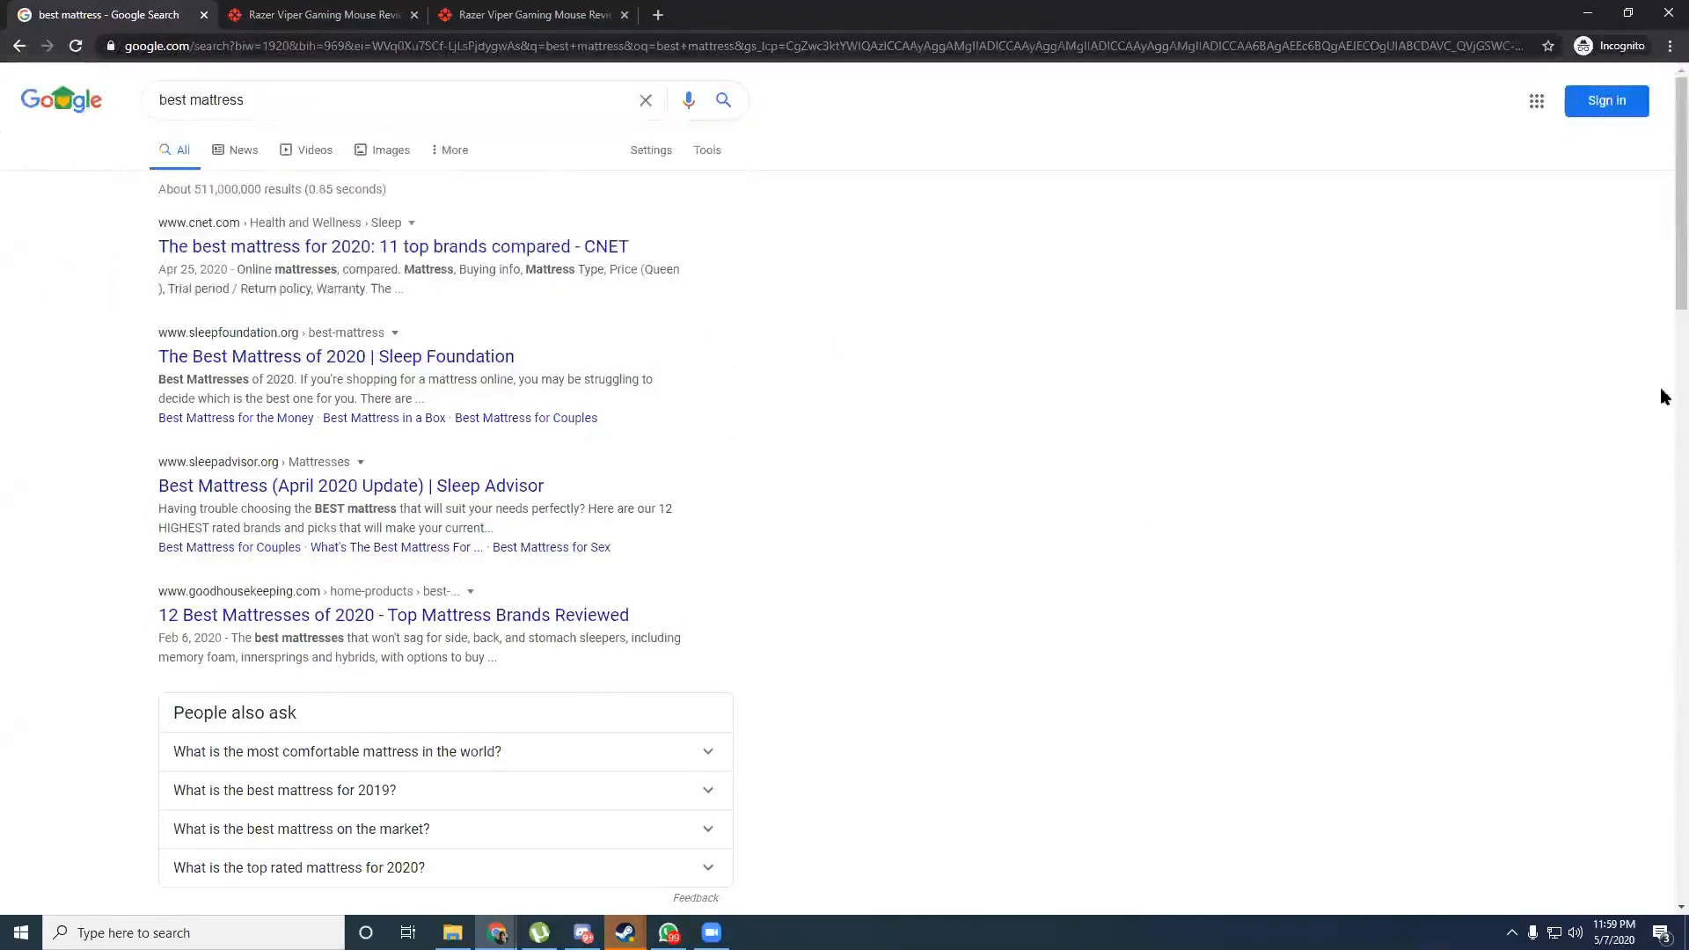
{"action": "scroll", "coordinate": [1663, 393], "scroll_direction": "down", "scroll_amount": 5}
{"action": "scroll", "coordinate": [1664, 524], "scroll_direction": "down", "scroll_amount": 4}
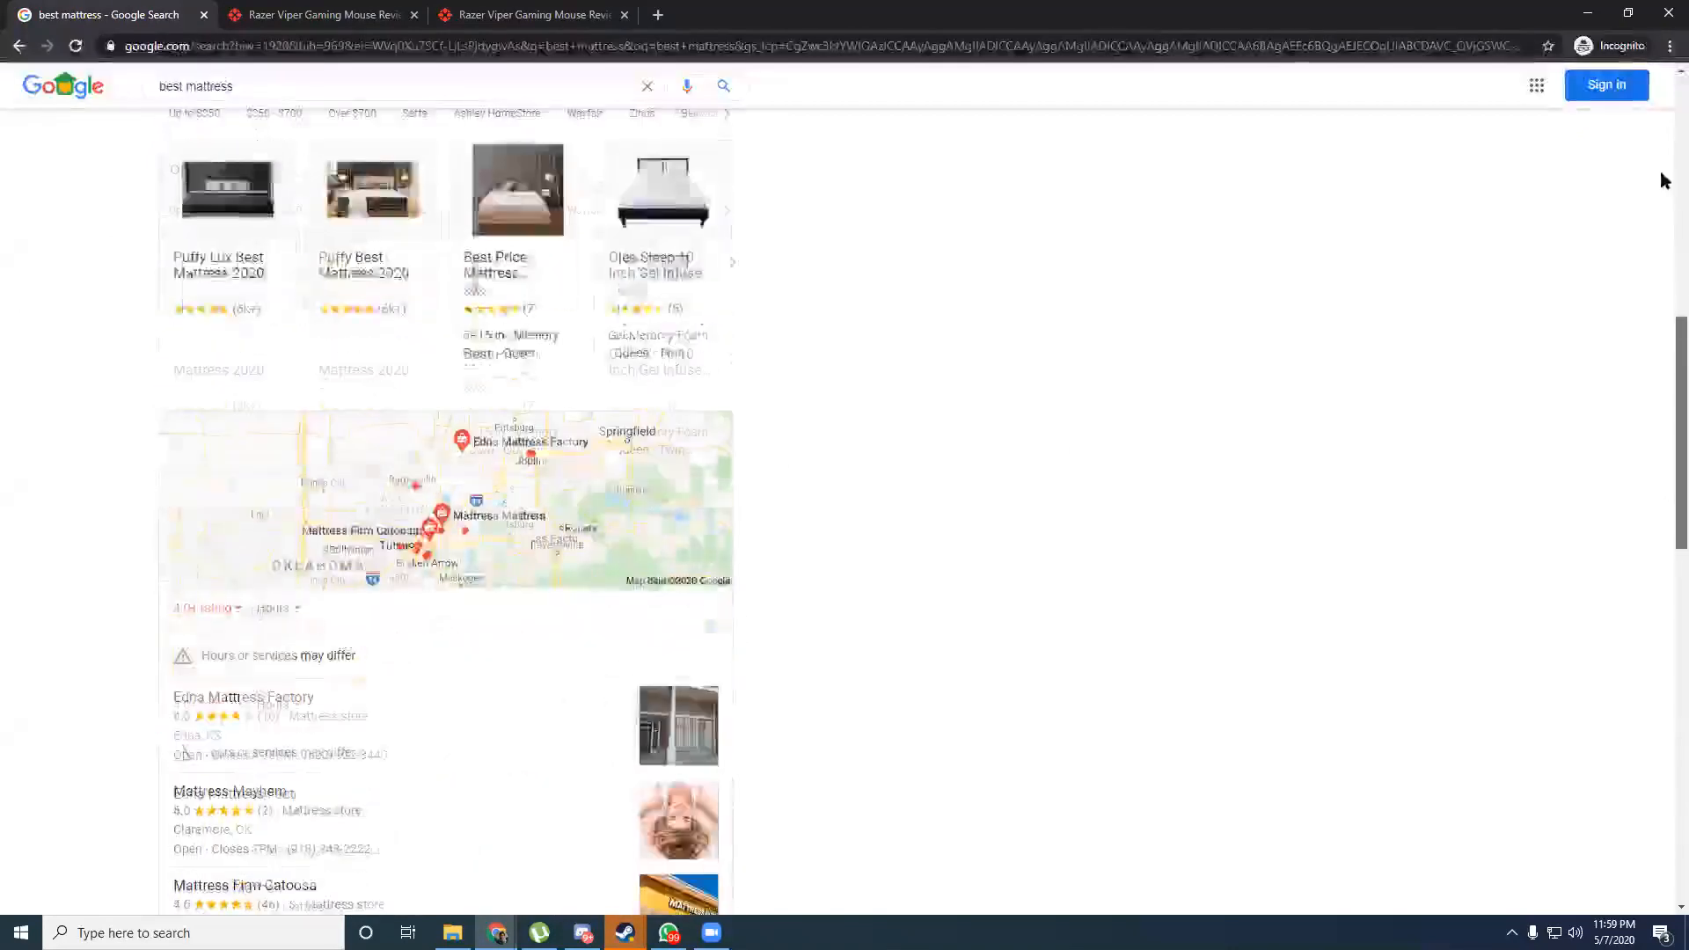
{"action": "scroll", "coordinate": [1663, 176], "scroll_direction": "up", "scroll_amount": 10}
{"action": "scroll", "coordinate": [1654, 405], "scroll_direction": "down", "scroll_amount": 8}
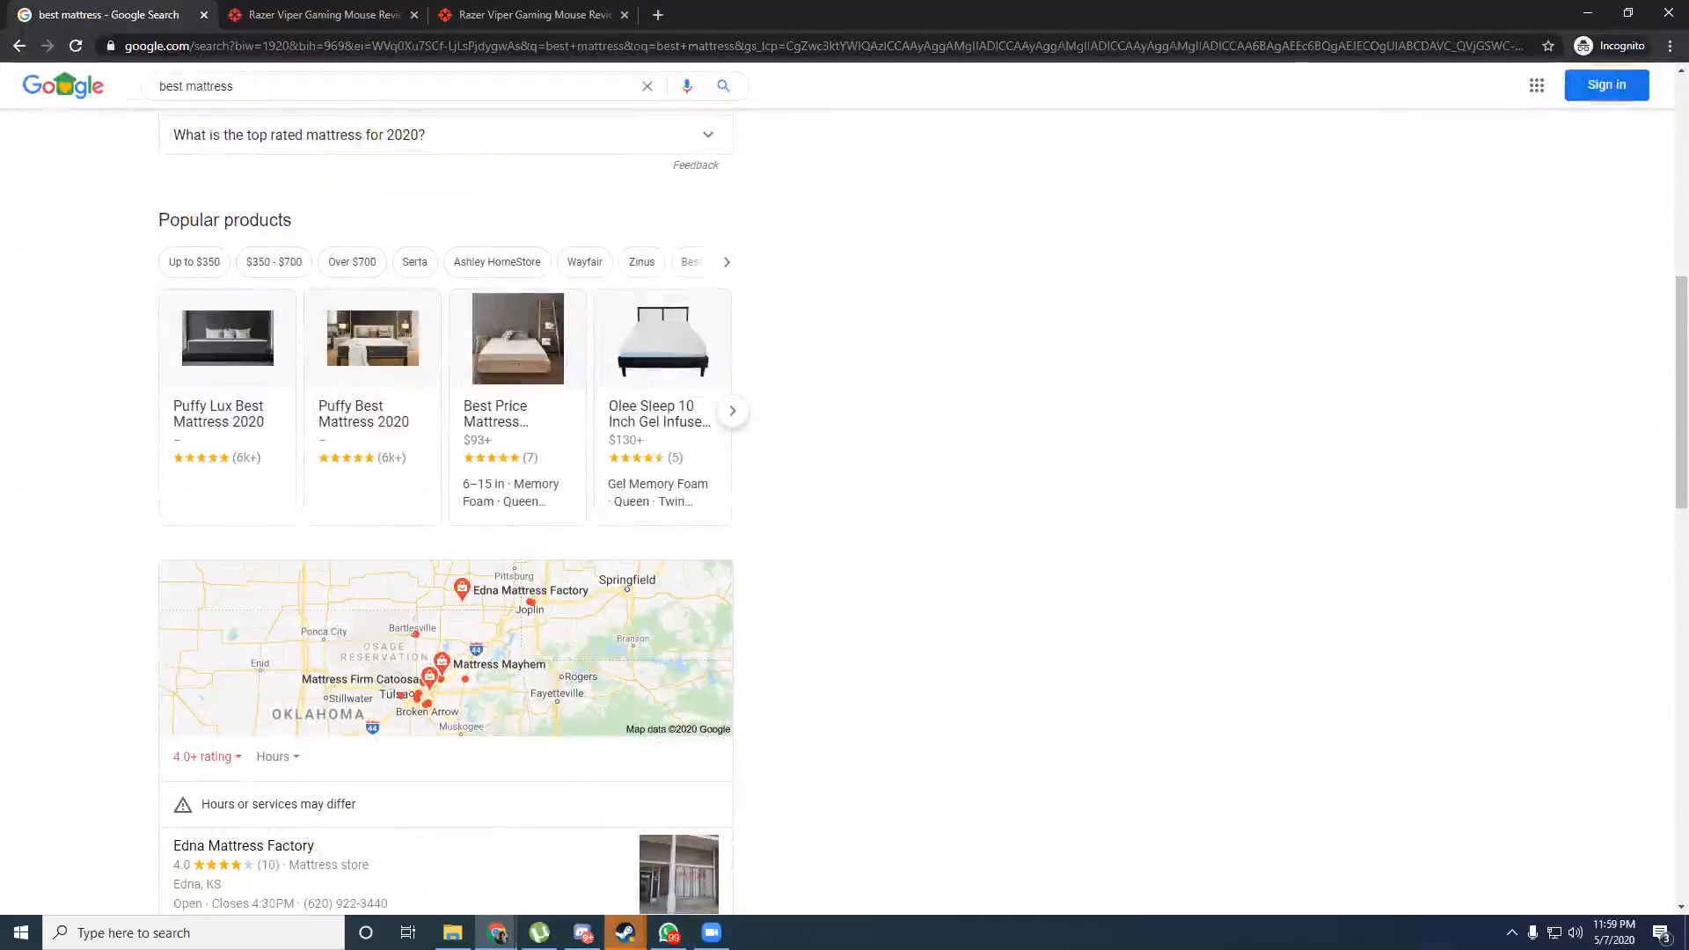
{"action": "left_click", "coordinate": [626, 933]}
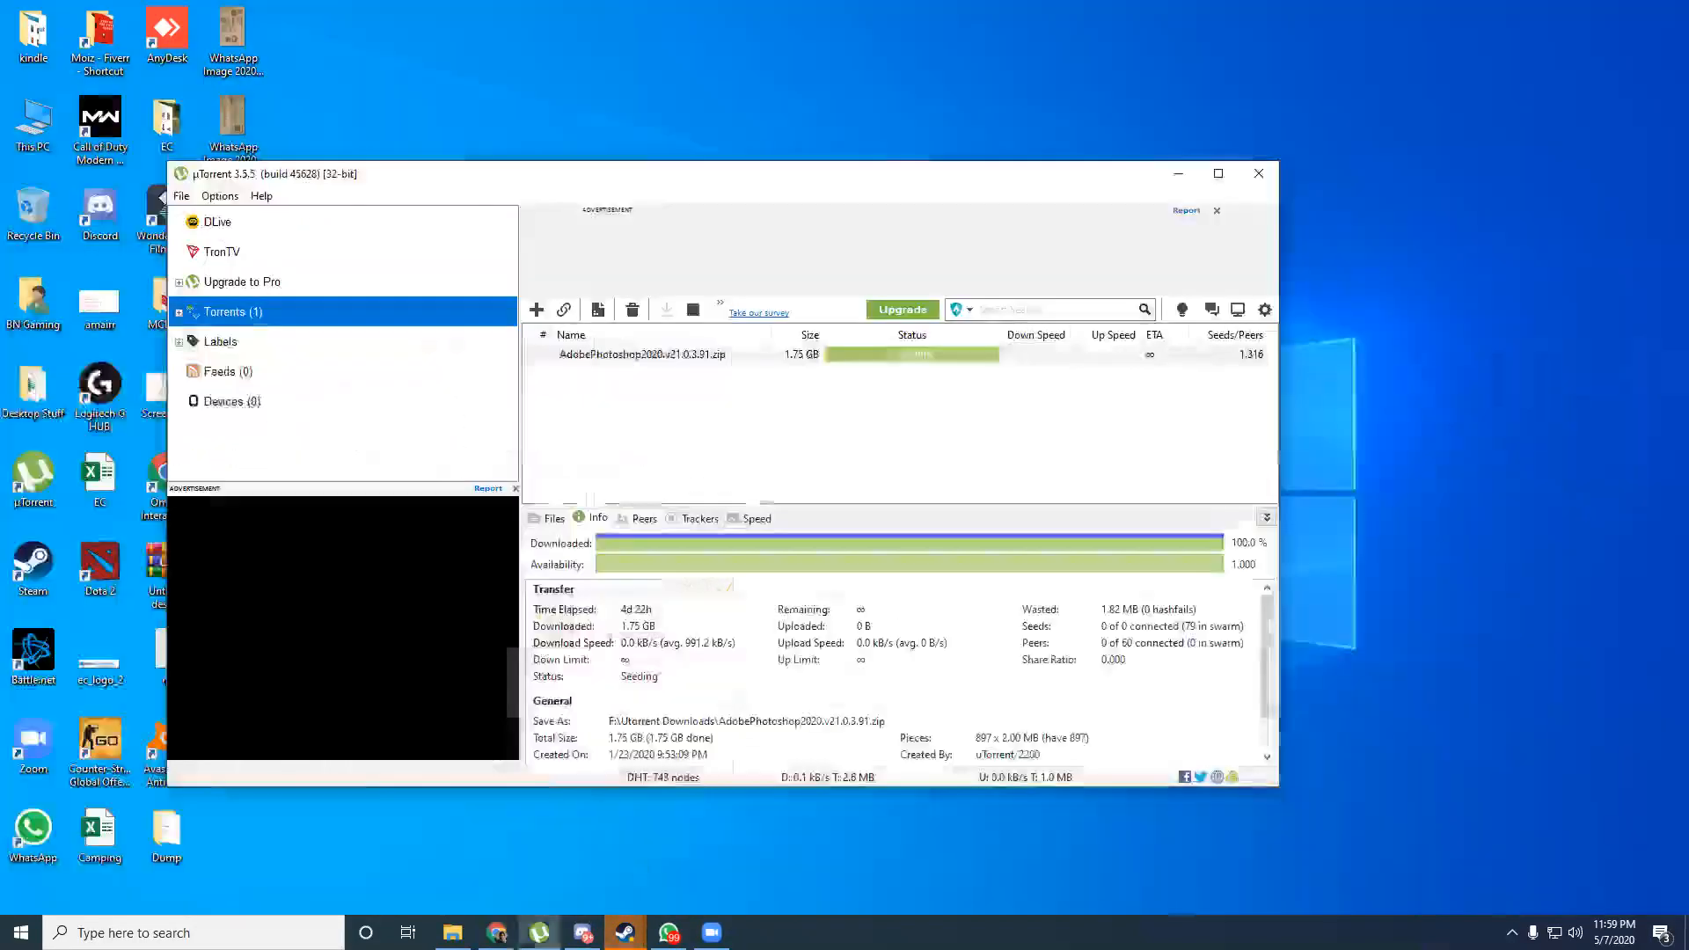
Dismiss the Steam previews and minimize uTorrent to reveal Chrome's new tab.
{"action": "left_click", "coordinate": [626, 933]}
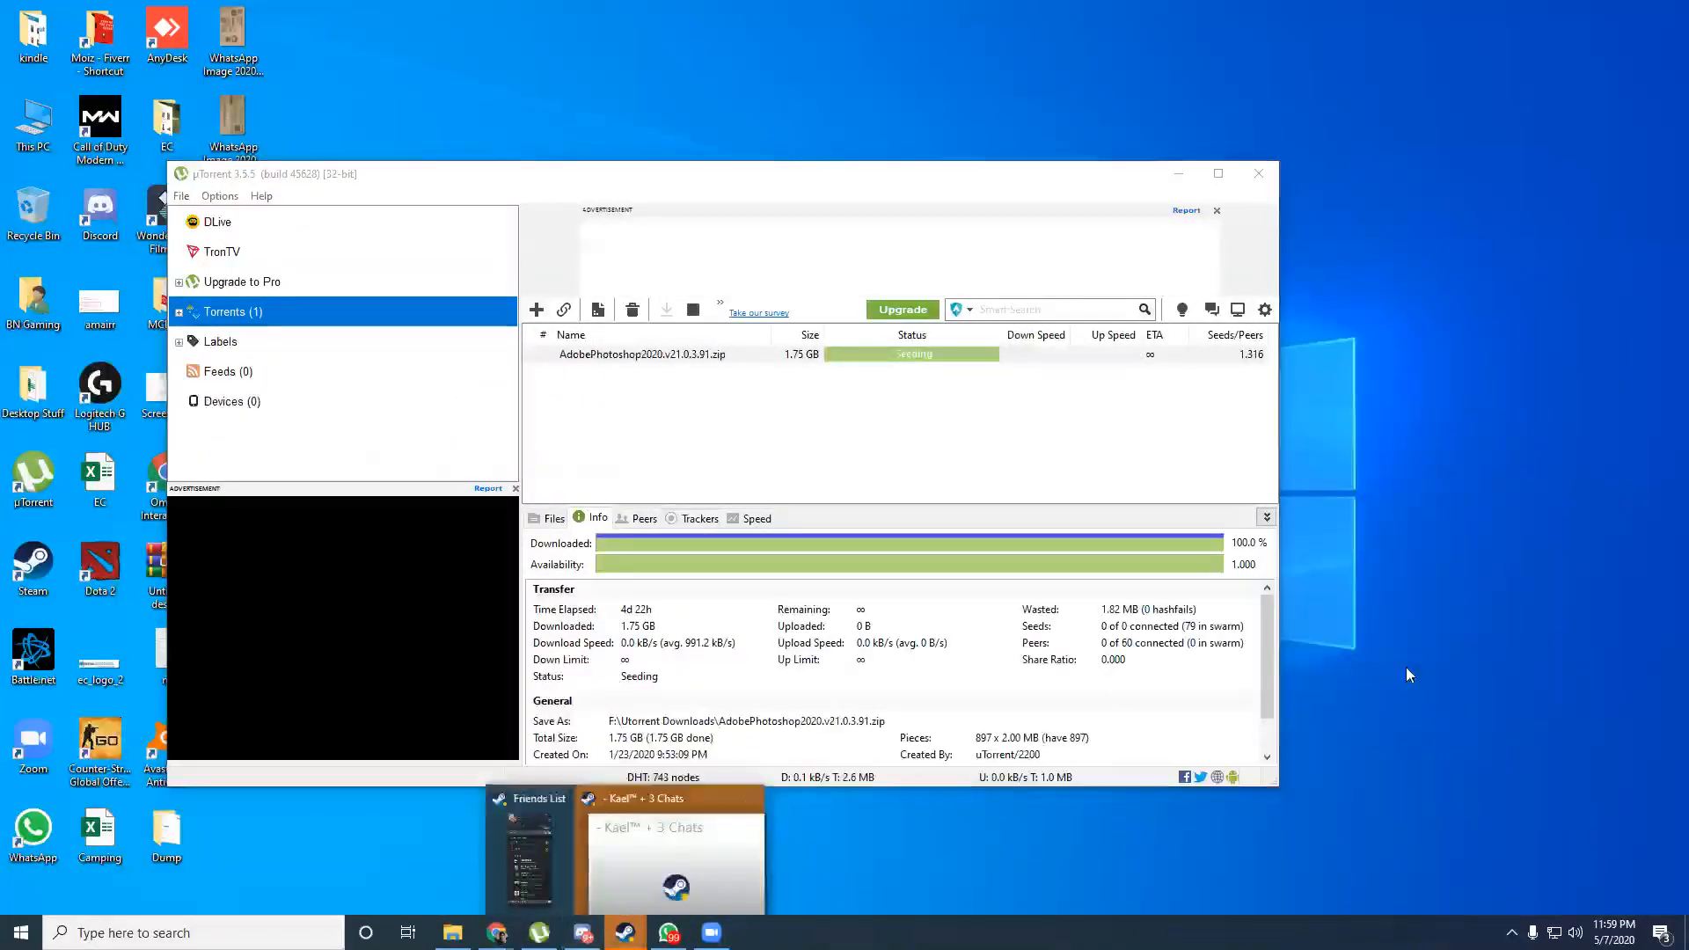
{"action": "left_click", "coordinate": [1423, 475]}
{"action": "left_click", "coordinate": [1180, 175]}
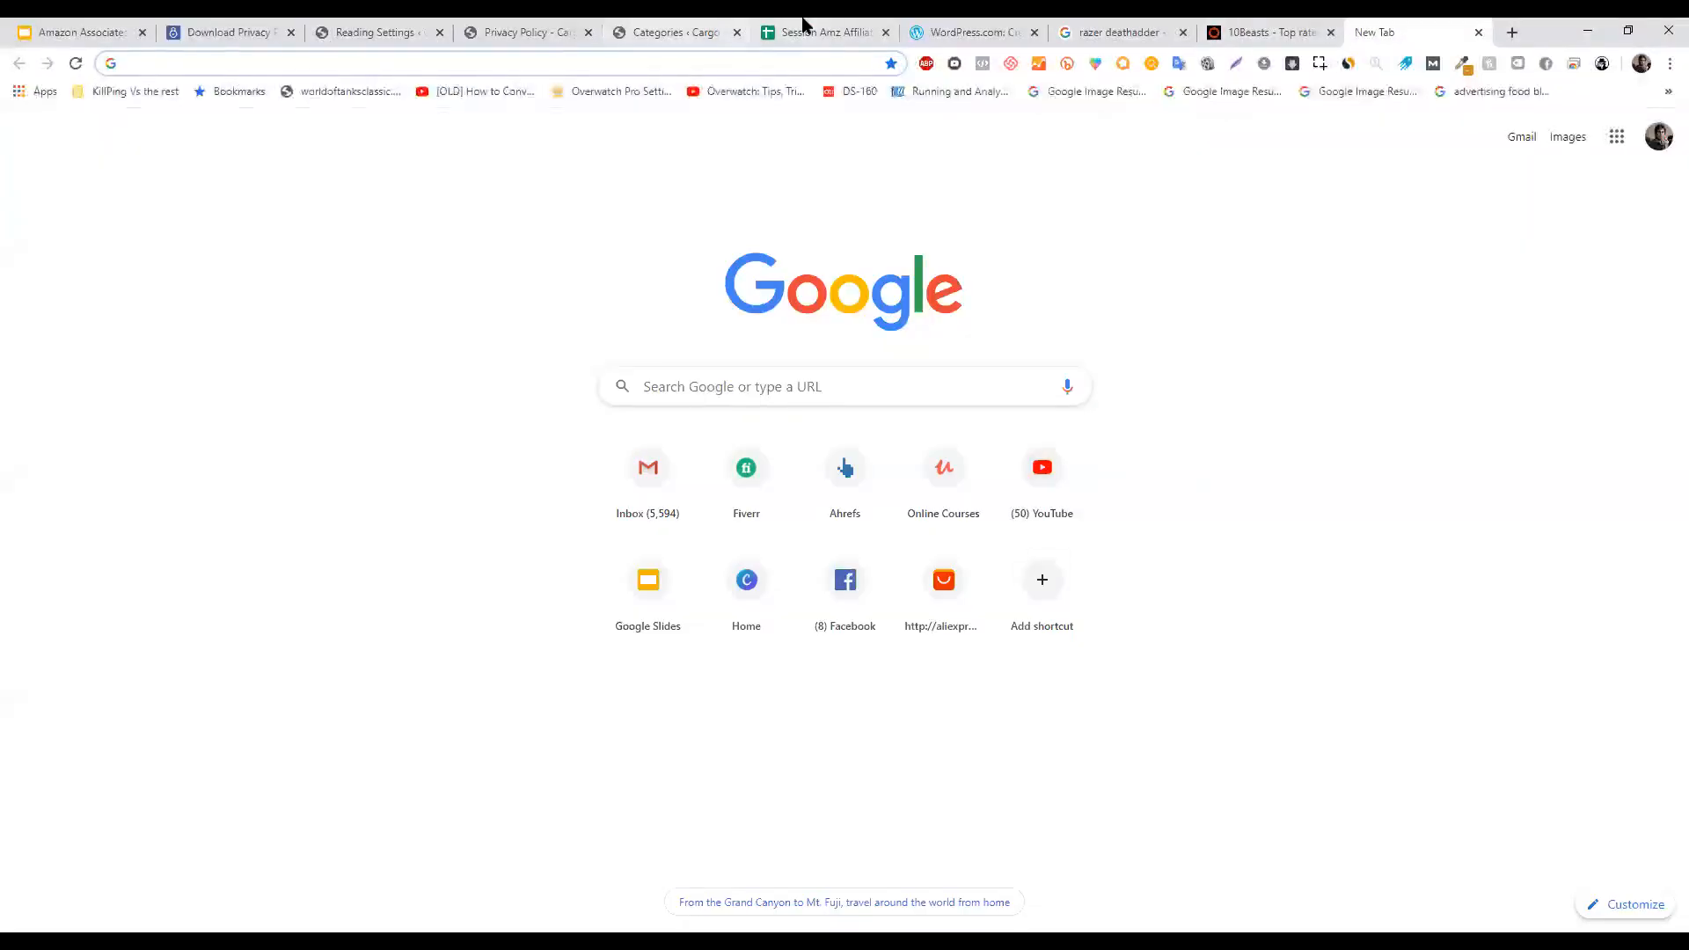
Switch to the 'Session Amz Affiliate of EC' Google Sheets tab.
{"action": "left_click", "coordinate": [805, 27]}
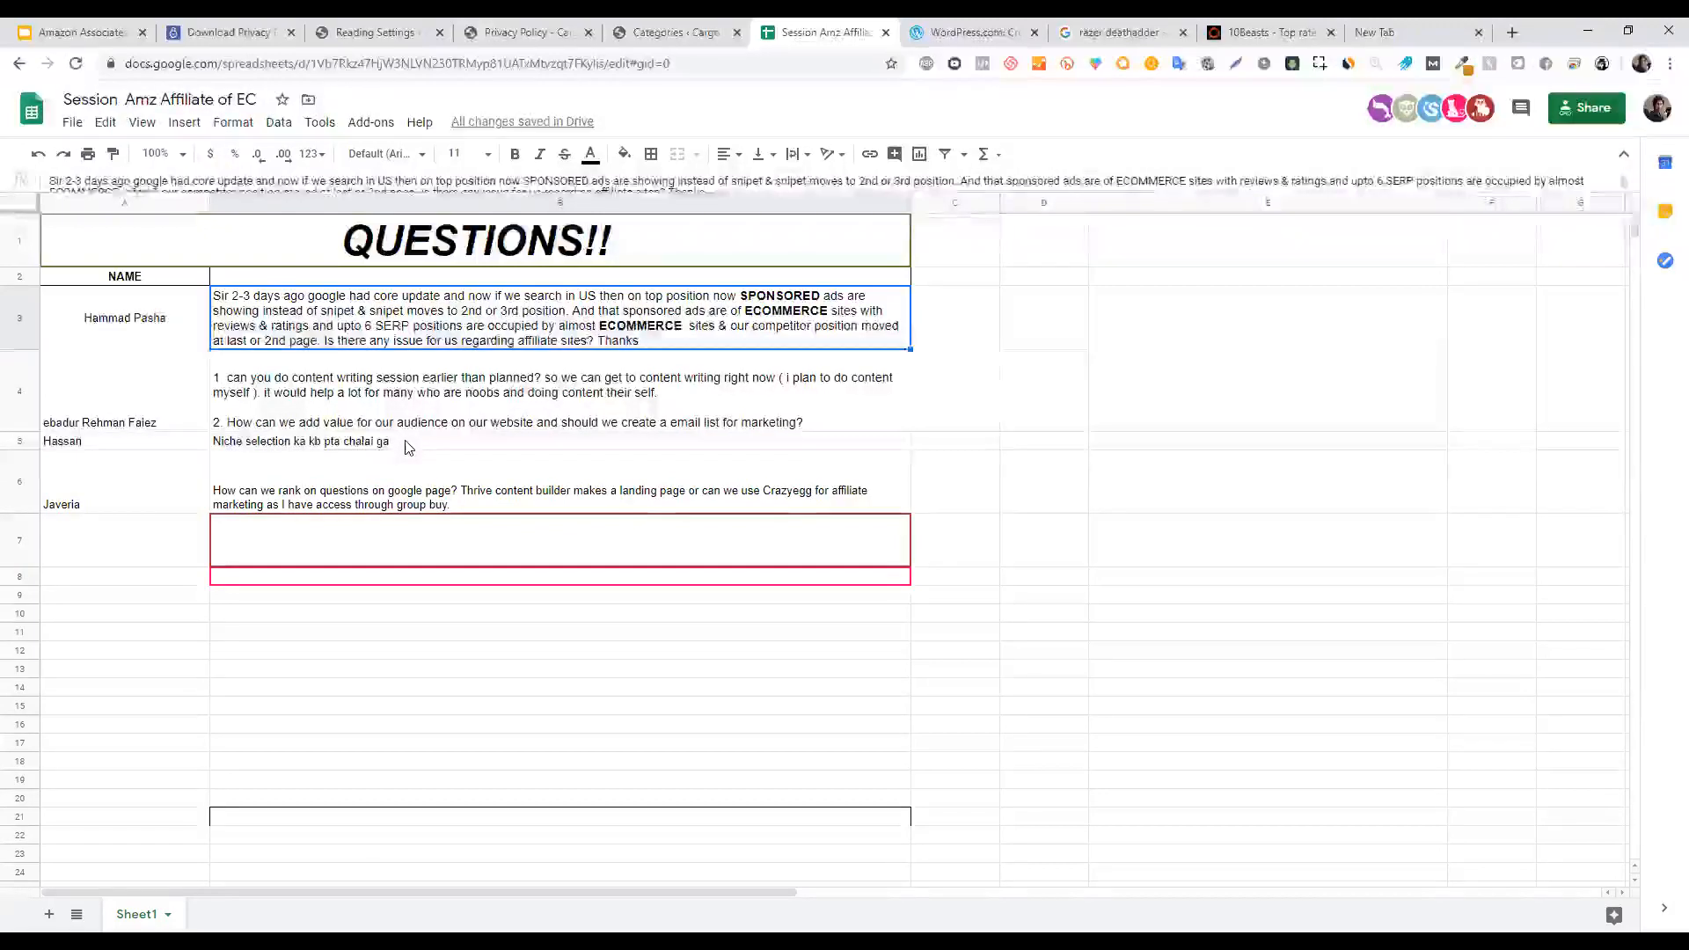
Edit cell B6 to remove the trailing period after 'group buy'.
{"action": "double_click", "coordinate": [484, 502]}
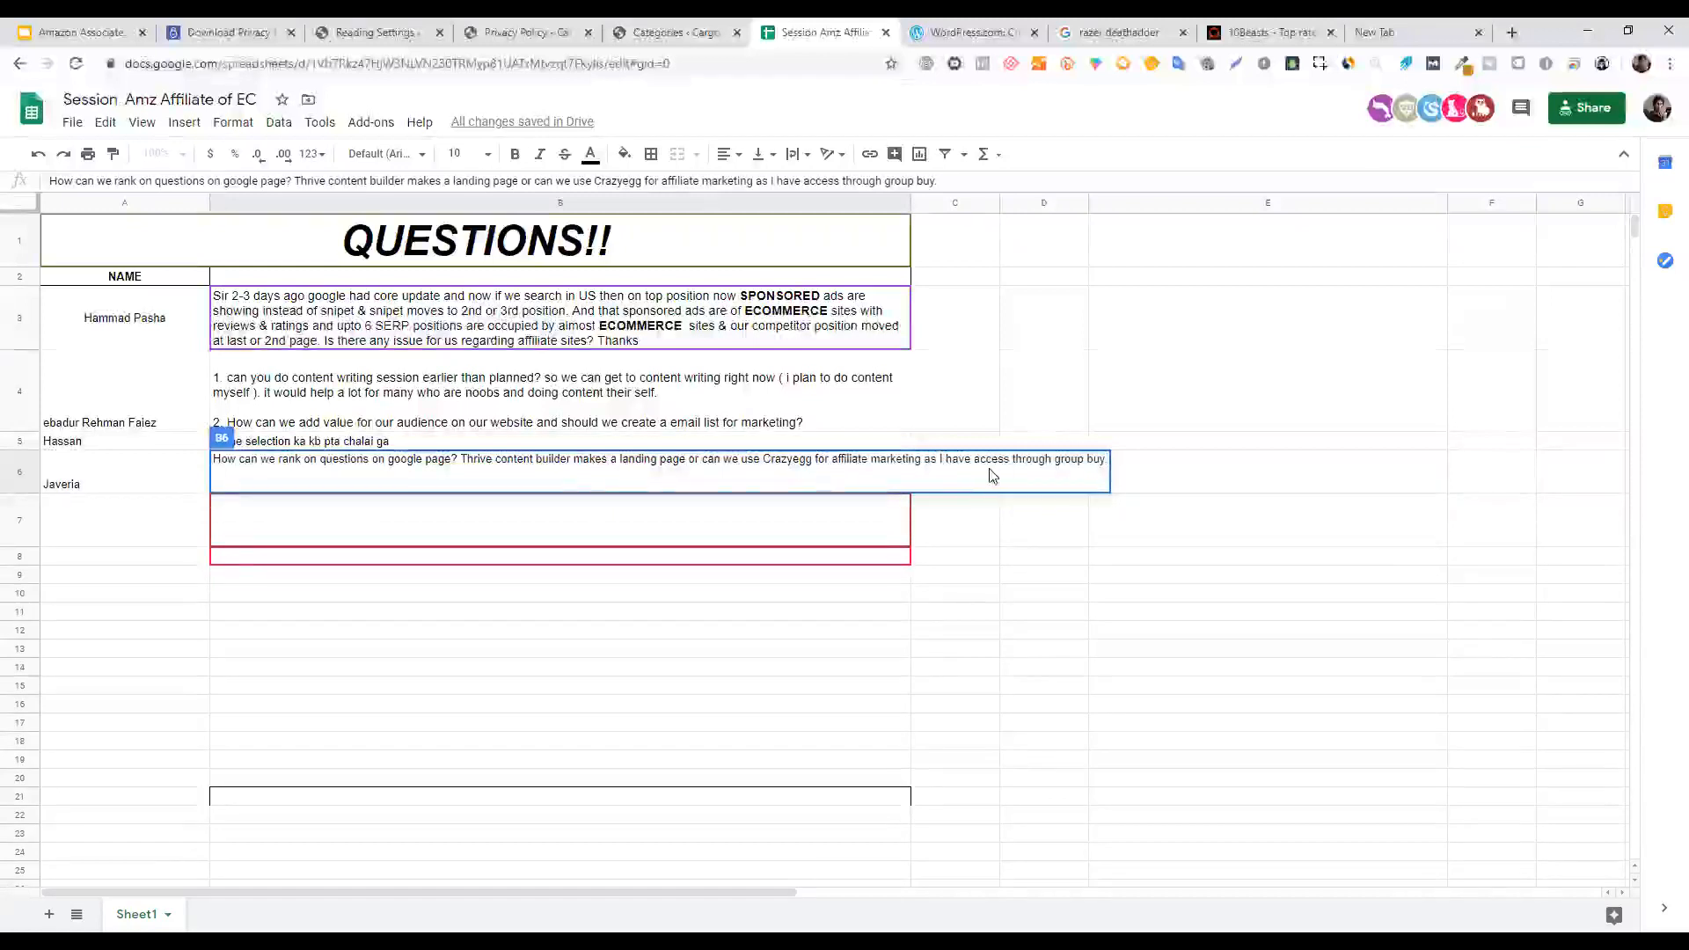
{"action": "key", "text": "BackSpace"}
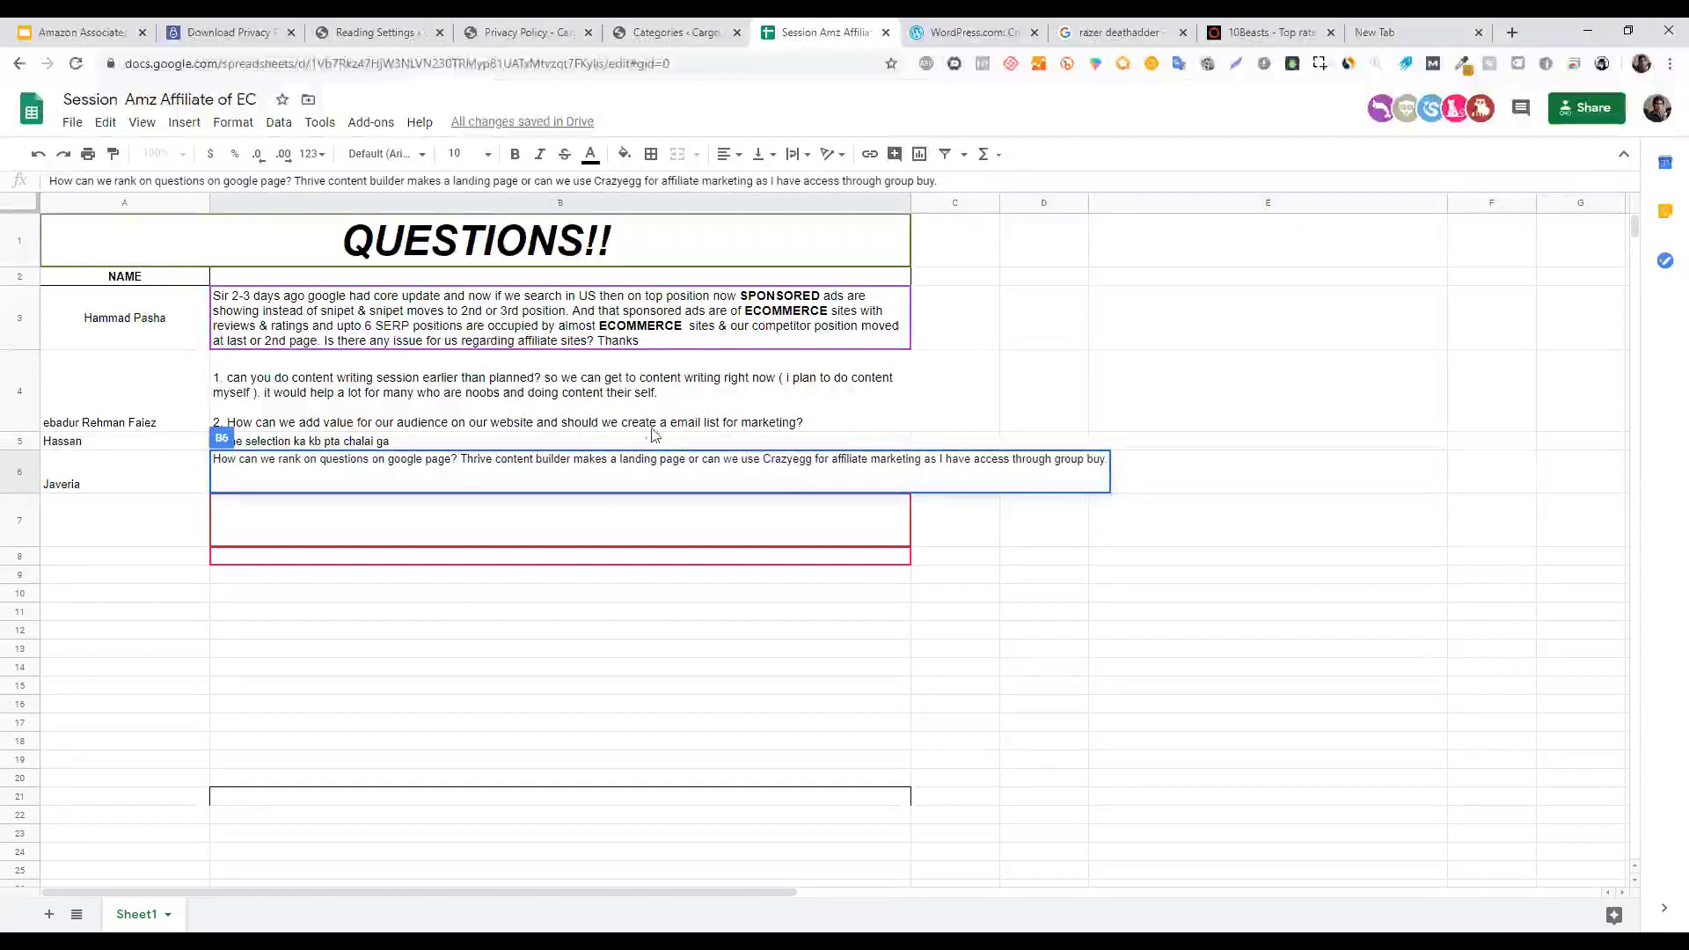
{"action": "type", "text": "."}
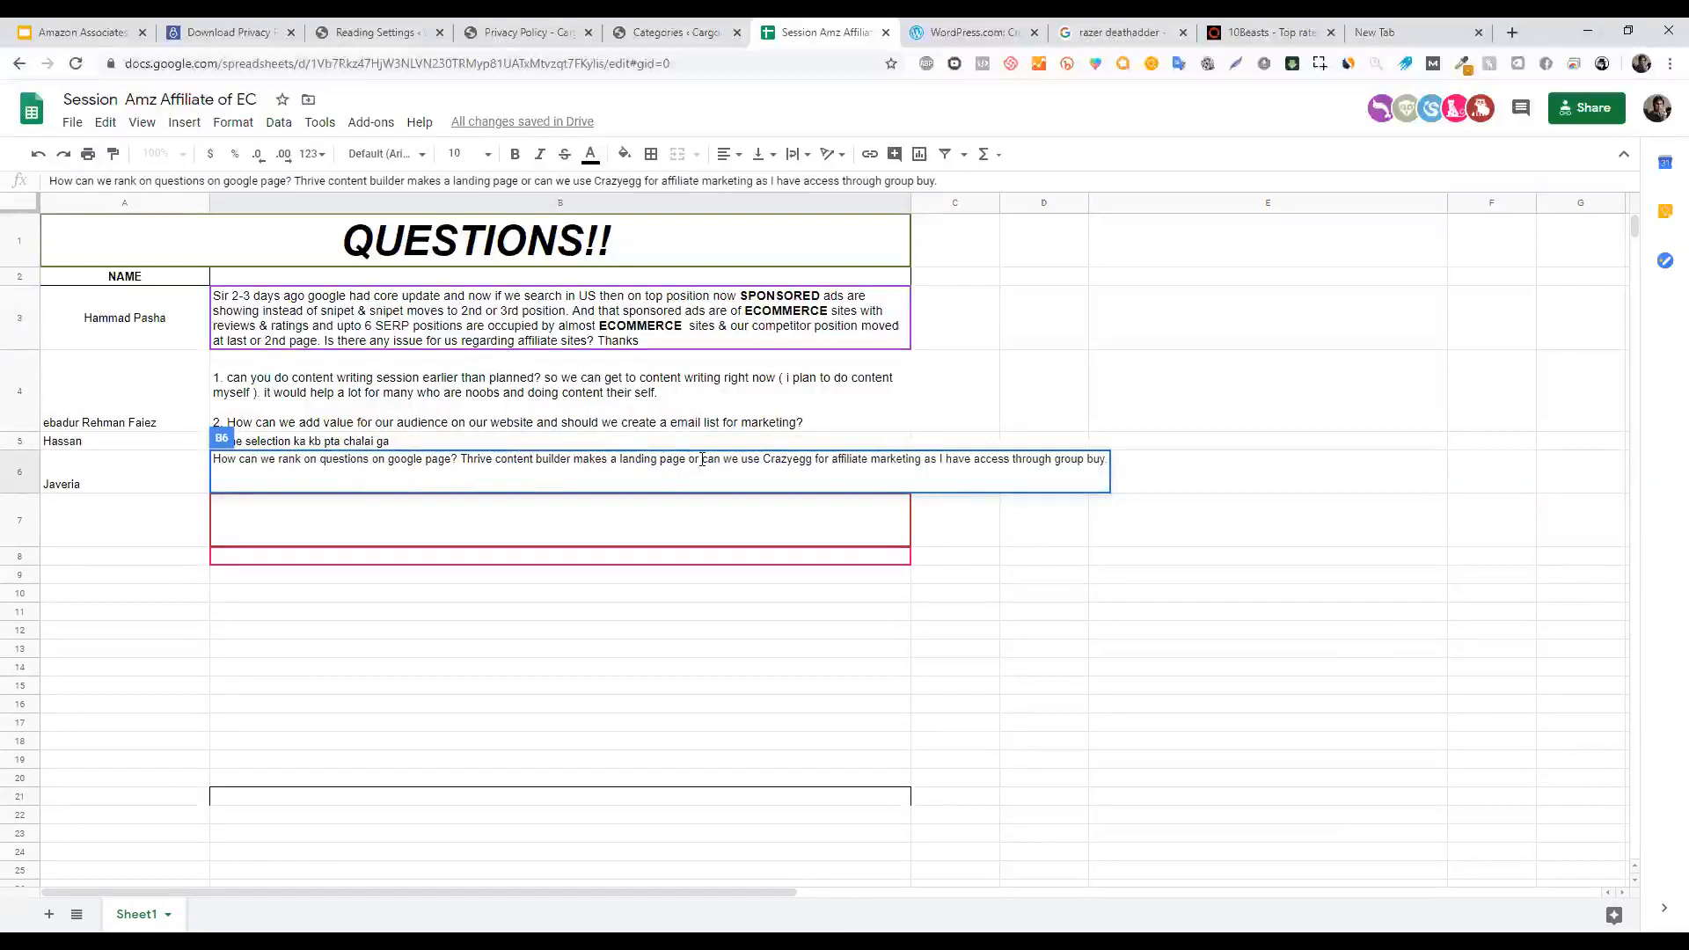
{"action": "key", "text": "BackSpace"}
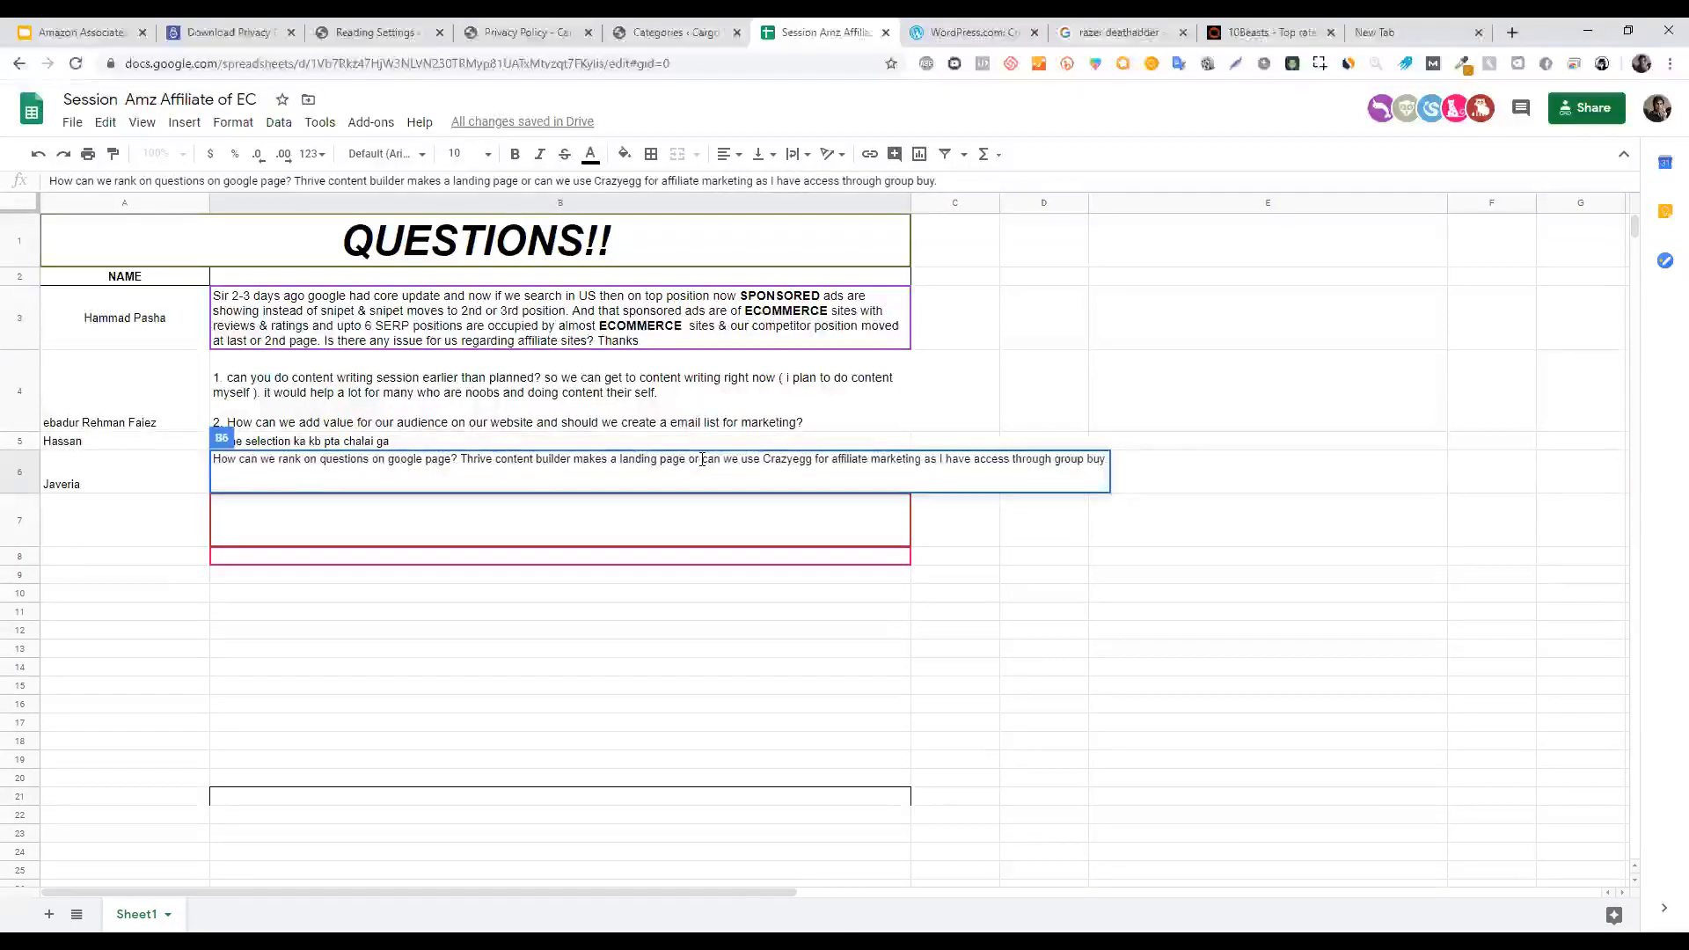
{"action": "key", "text": "BackSpace"}
{"action": "key", "text": "BackSpace"}
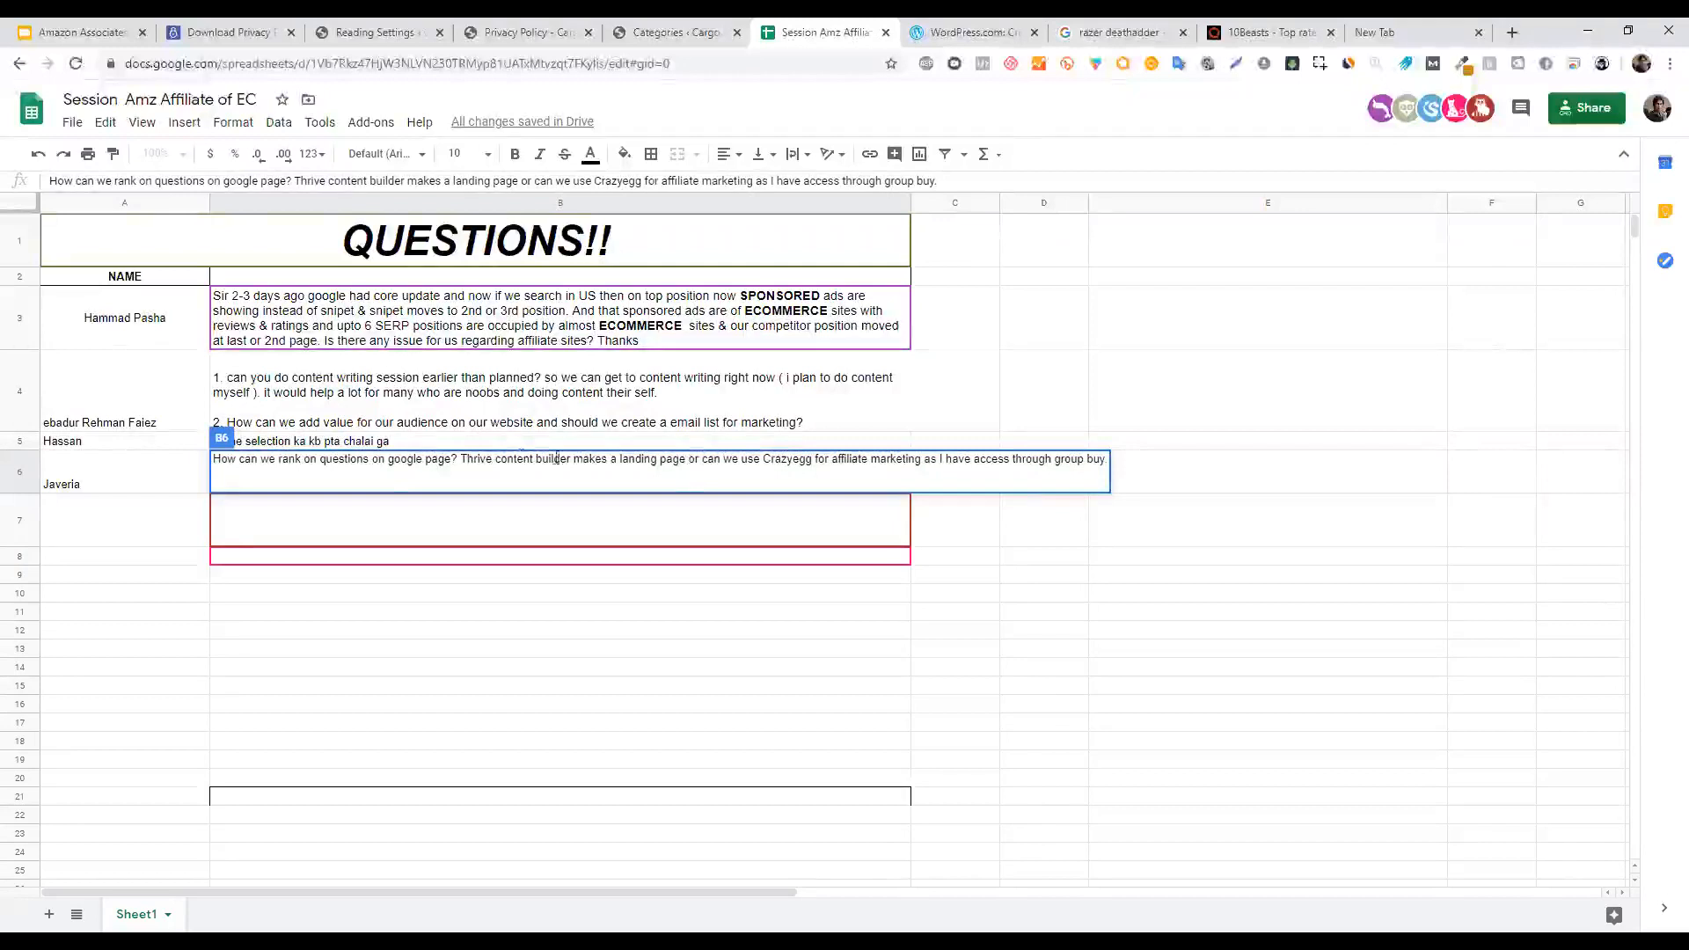
Select the sentence 'How can we rank on questions on google page?' in B6.
{"action": "left_click", "coordinate": [749, 459]}
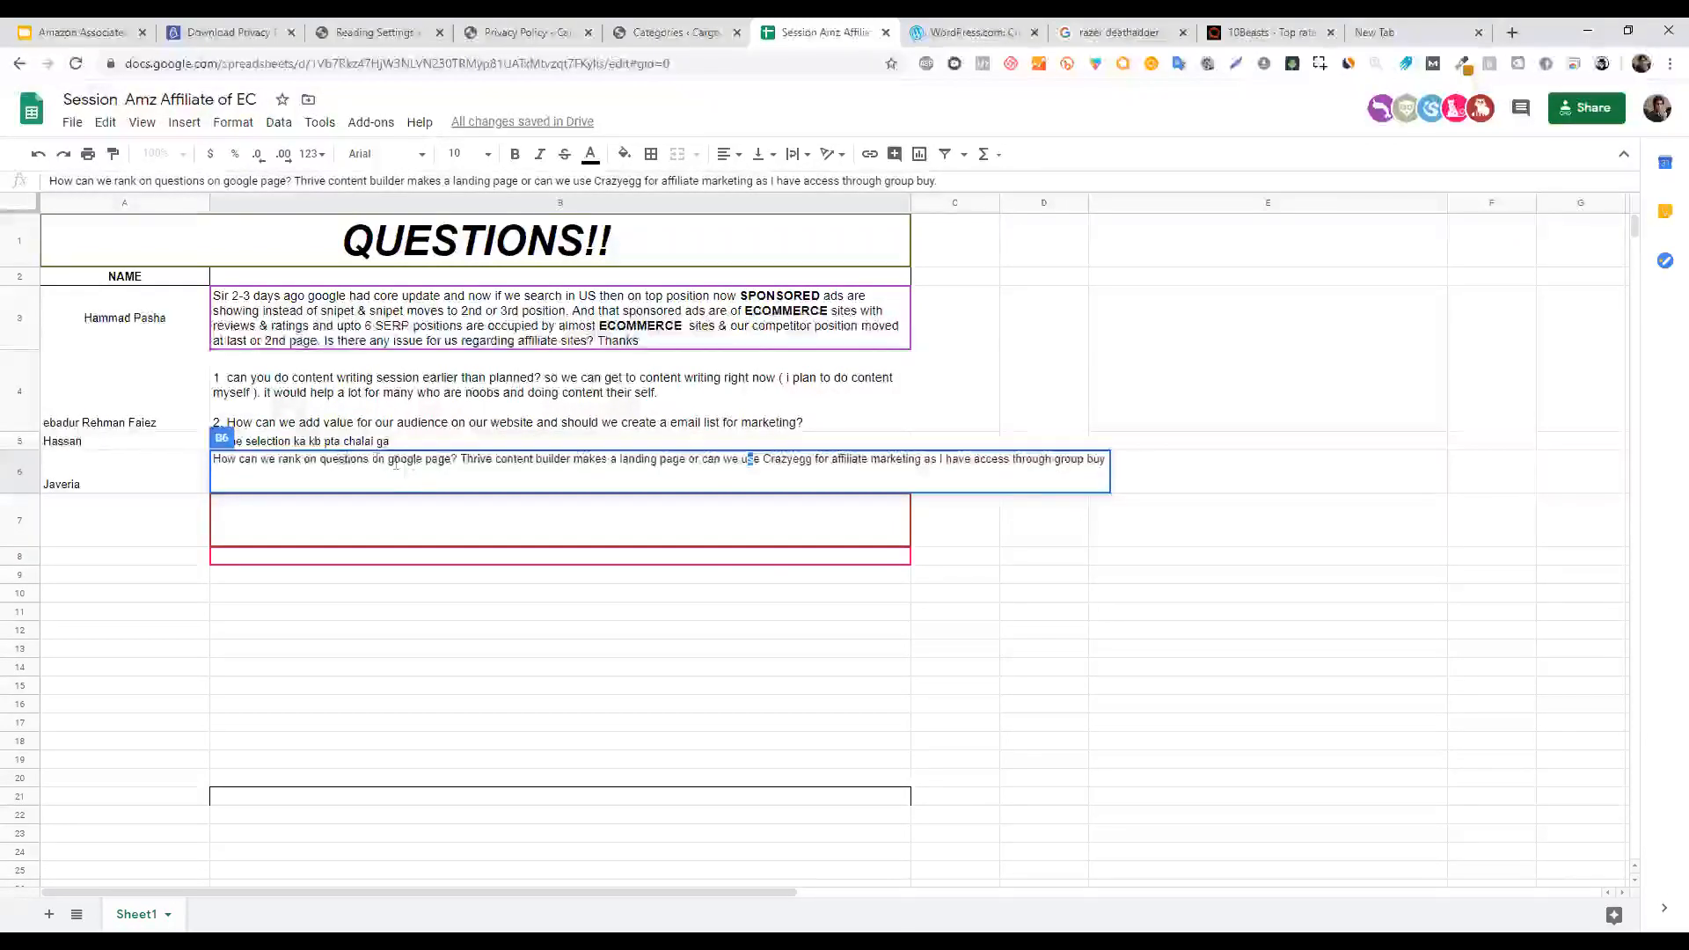
{"action": "left_click_drag", "start_coordinate": [457, 459], "coordinate": [407, 458]}
{"action": "left_click_drag", "start_coordinate": [287, 459], "coordinate": [213, 459]}
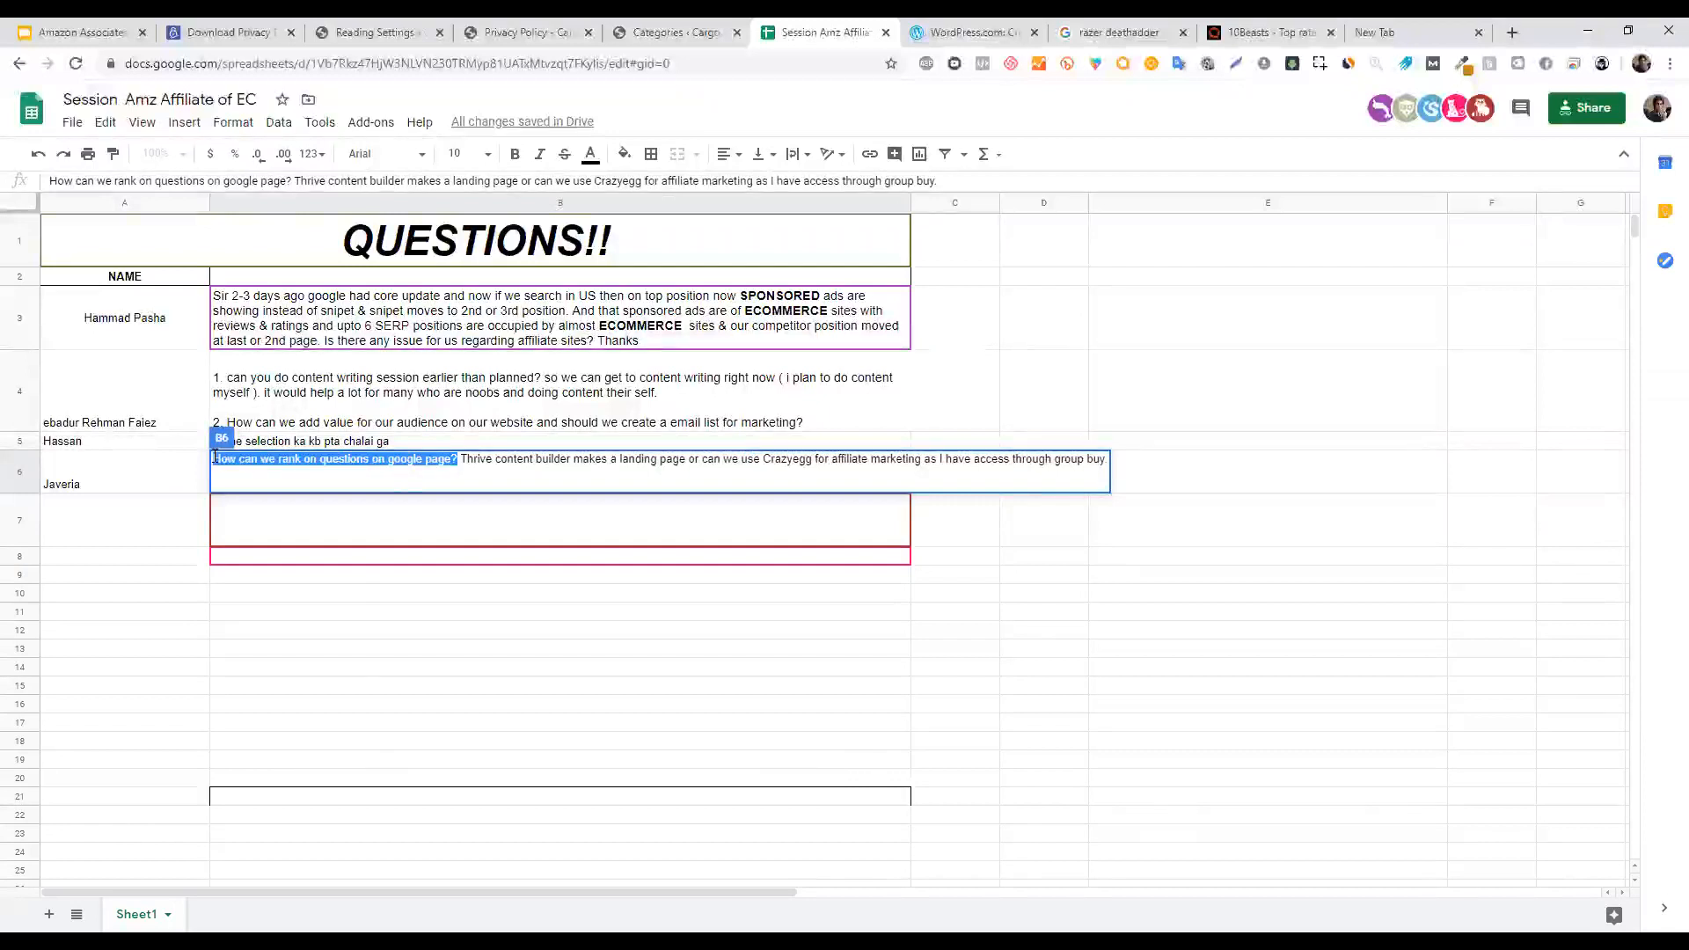